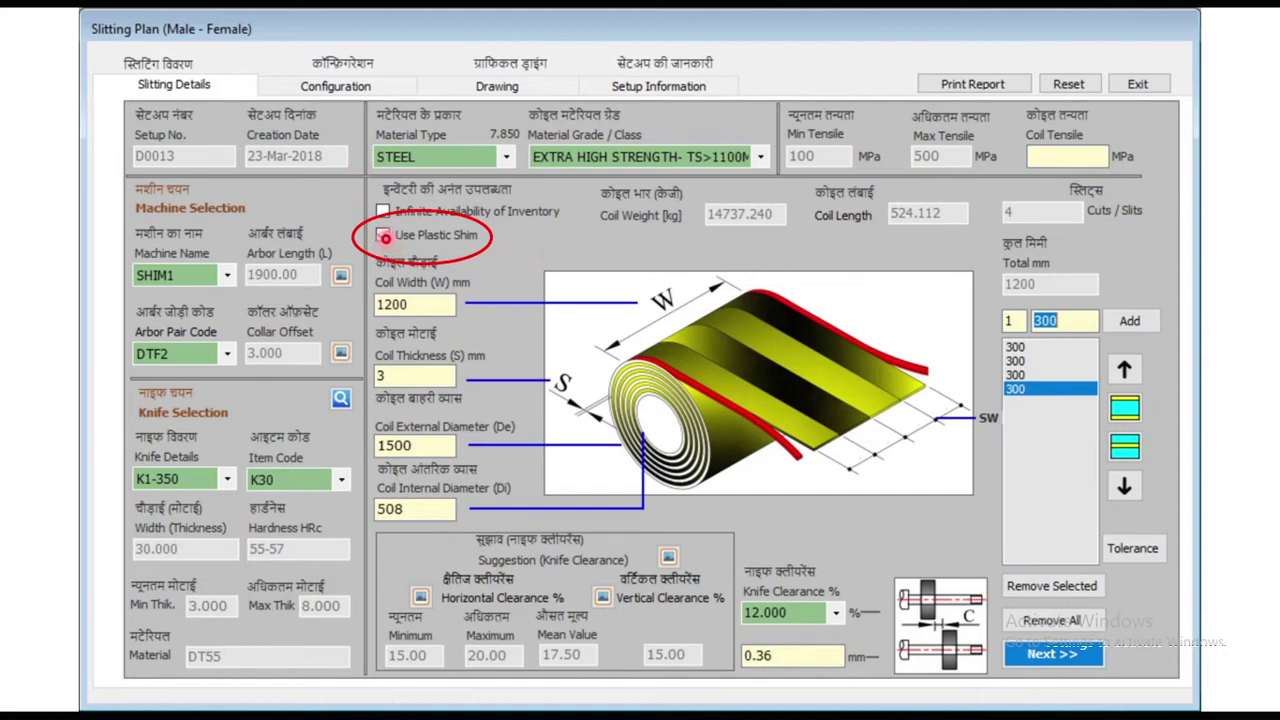
Enable the use of plastic shims in the slitting details
{"action": "left_click", "coordinate": [384, 236]}
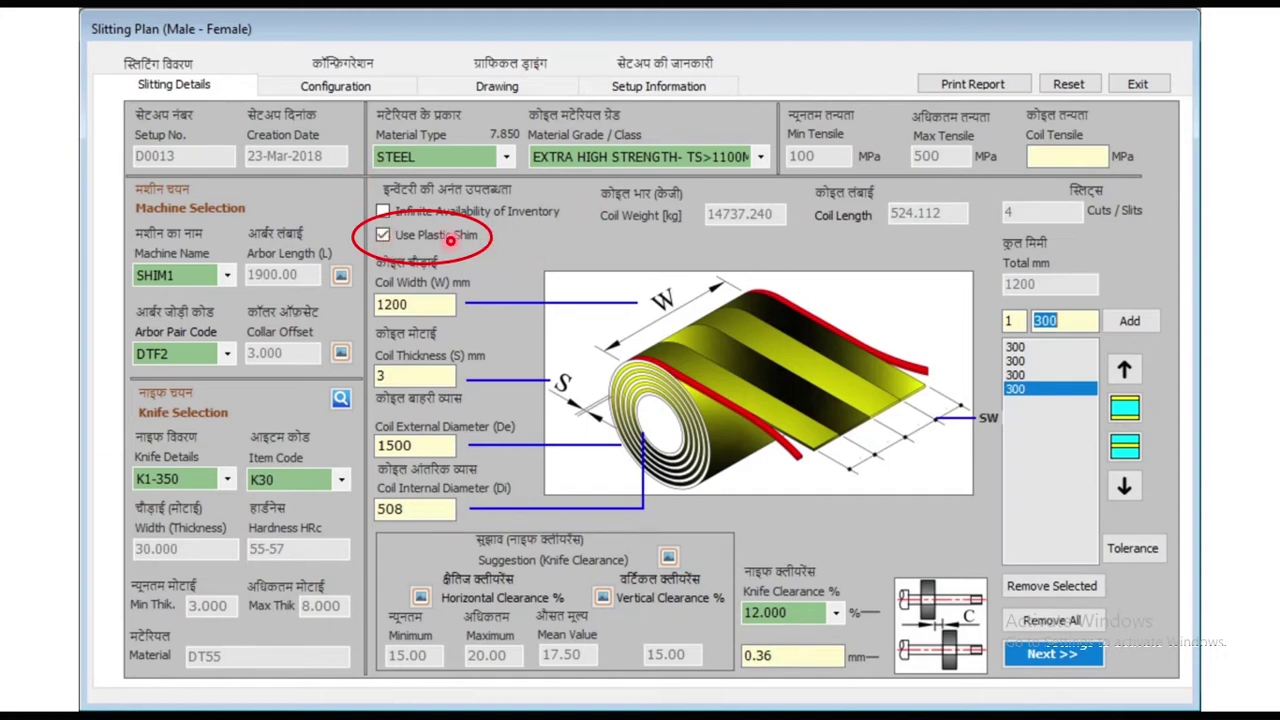
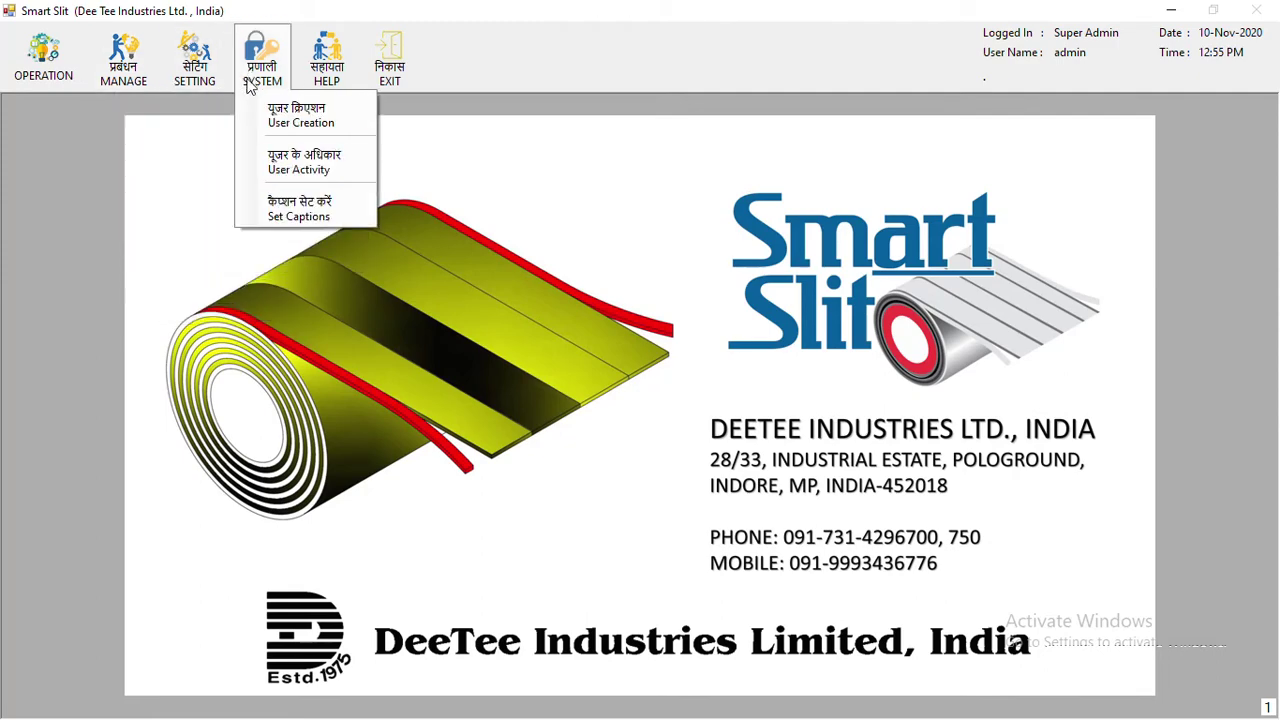
Open the general settings, view the available alternate languages, and close the settings without changing the language
{"action": "mouse_move", "coordinate": [199, 78]}
{"action": "left_click", "coordinate": [227, 256]}
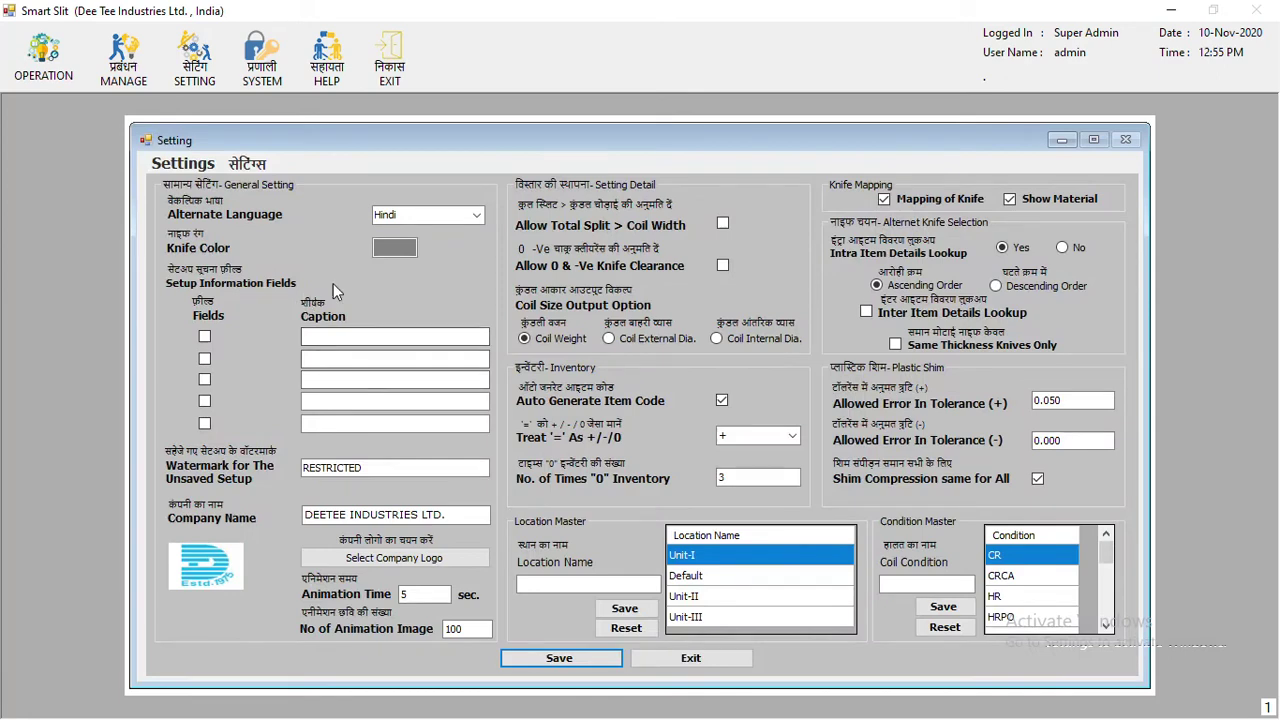
{"action": "left_click", "coordinate": [479, 215]}
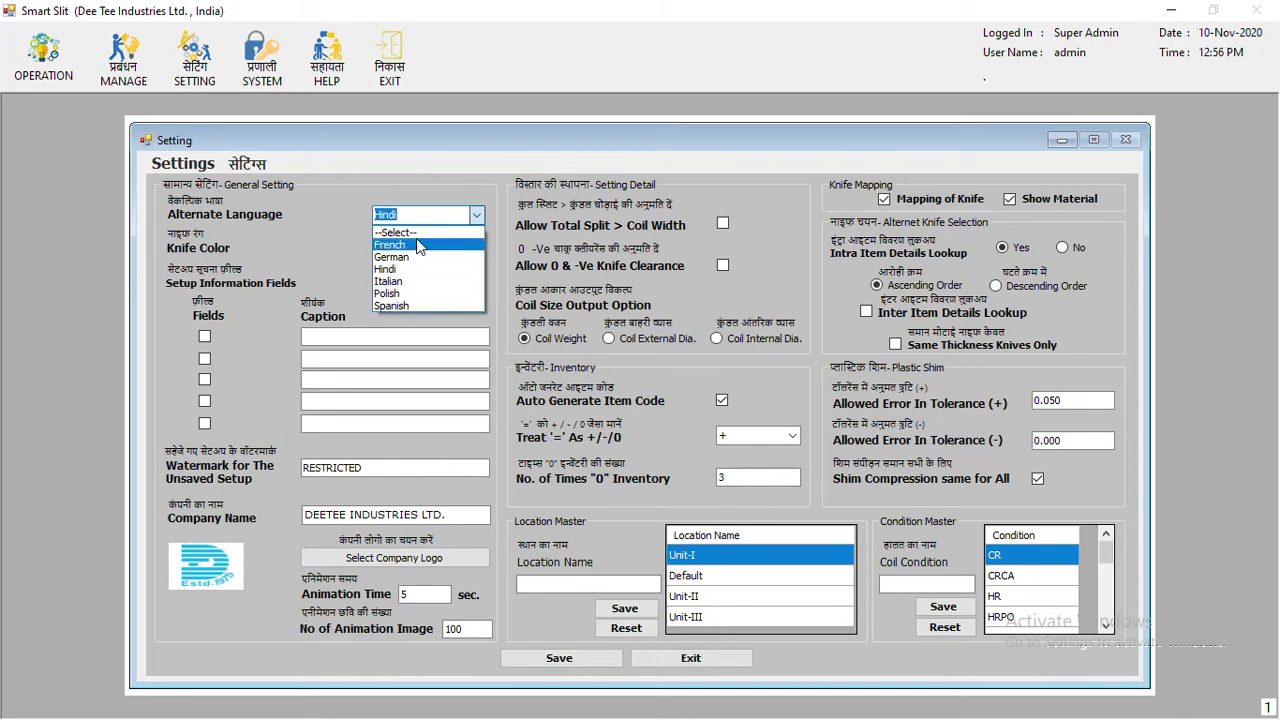
{"action": "left_click", "coordinate": [440, 185]}
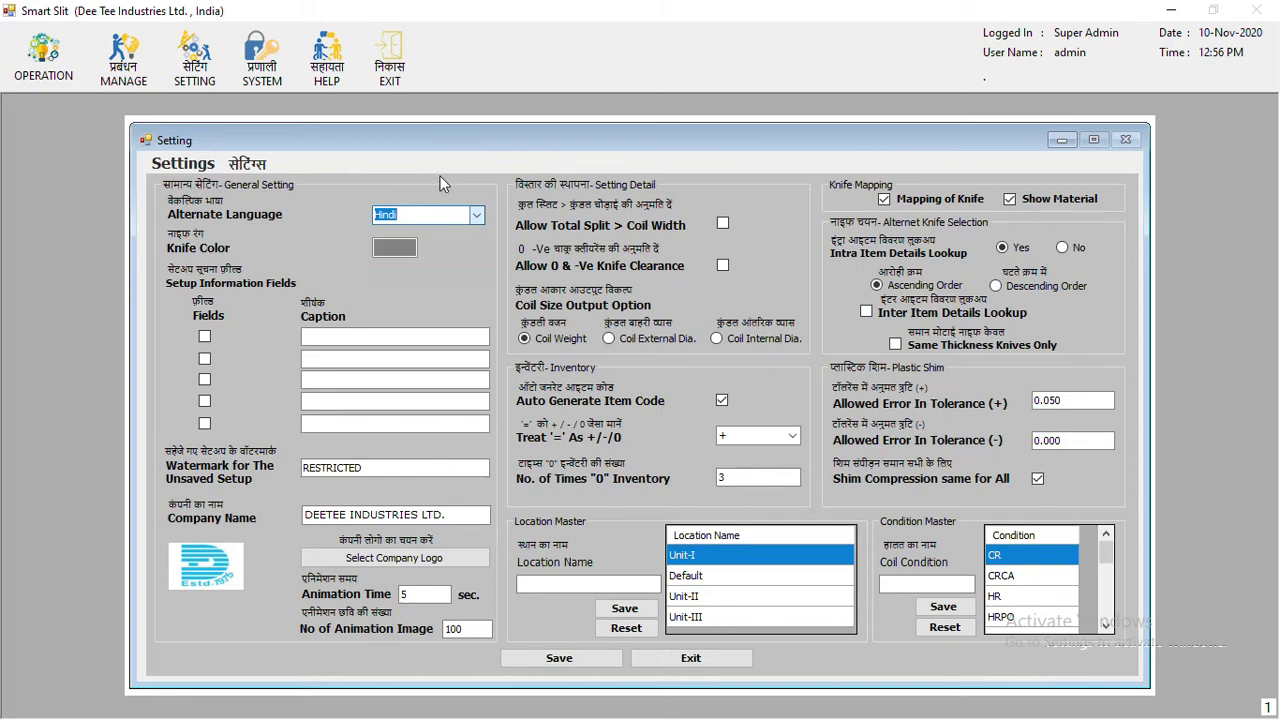
{"action": "left_click", "coordinate": [478, 215]}
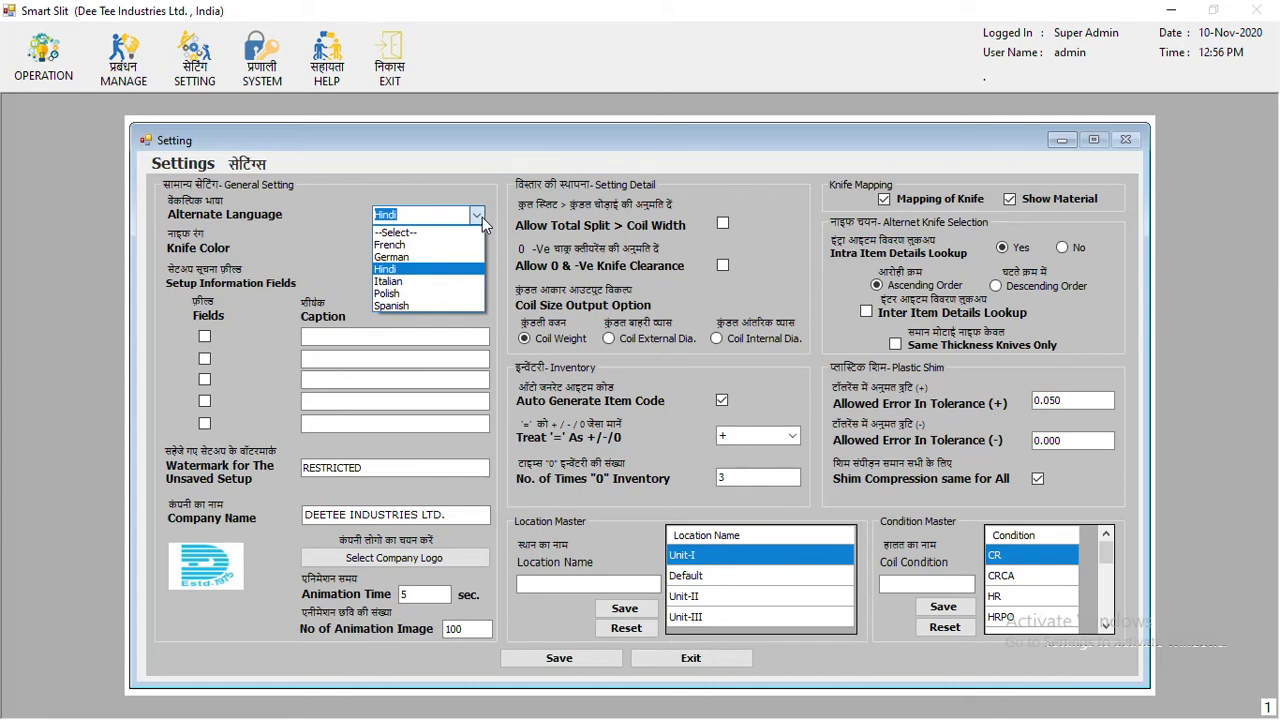
{"action": "left_click", "coordinate": [506, 252]}
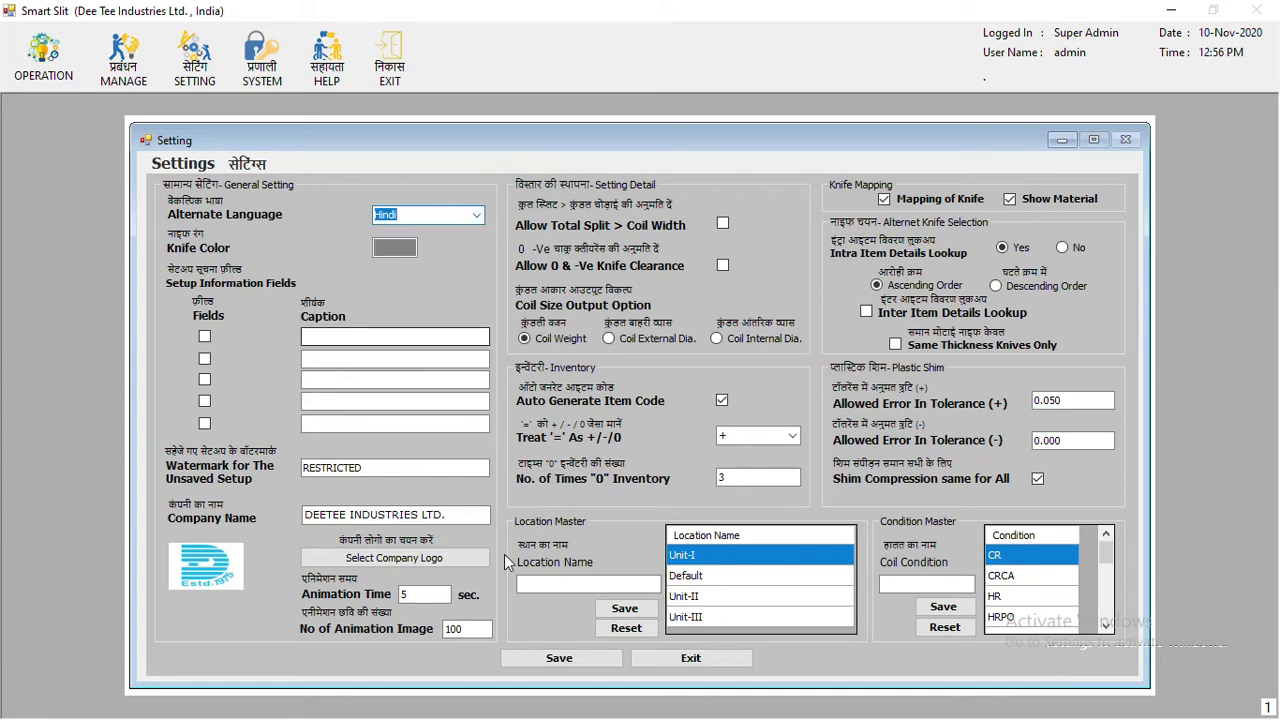
{"action": "left_click", "coordinate": [674, 660]}
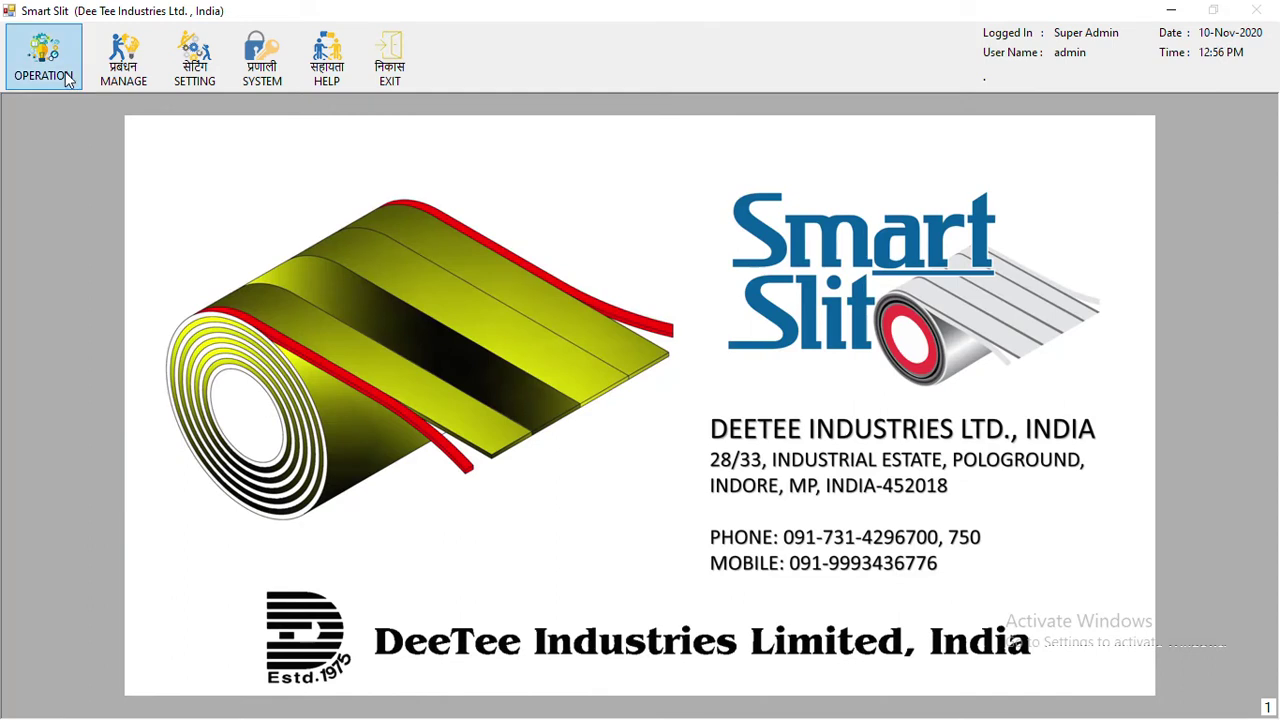
{"action": "left_click", "coordinate": [70, 80]}
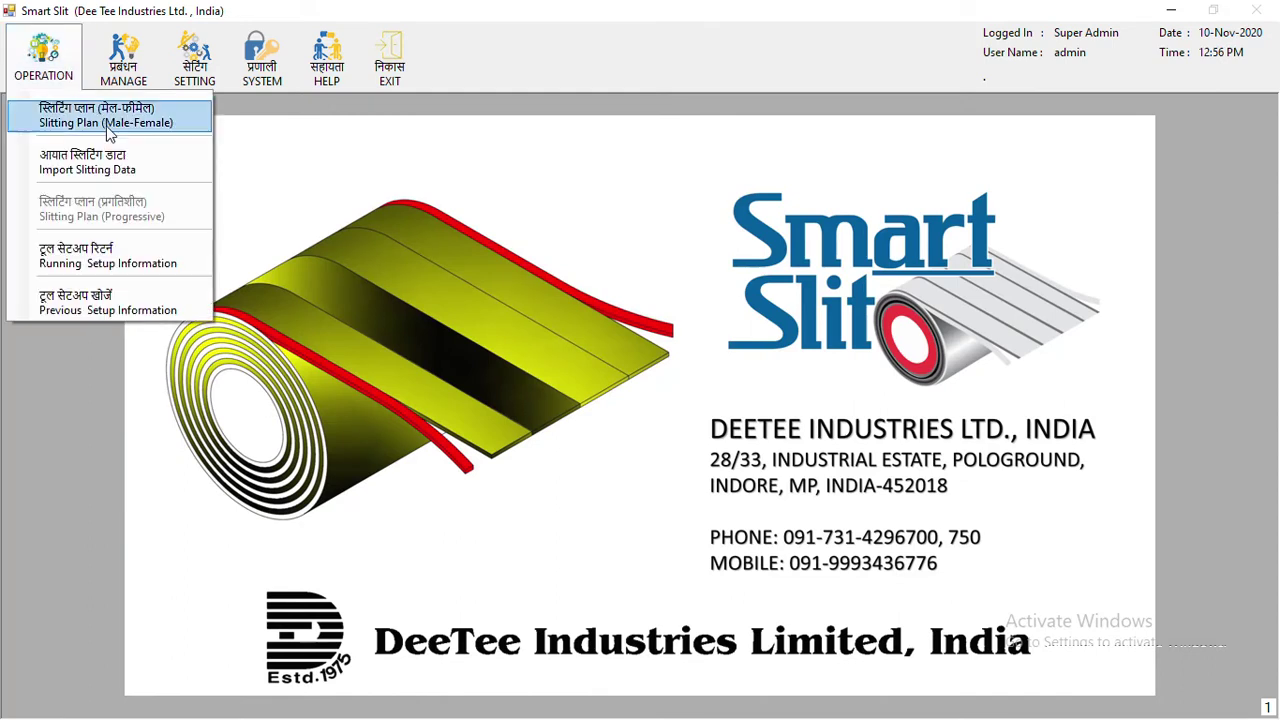
{"action": "mouse_move", "coordinate": [126, 84]}
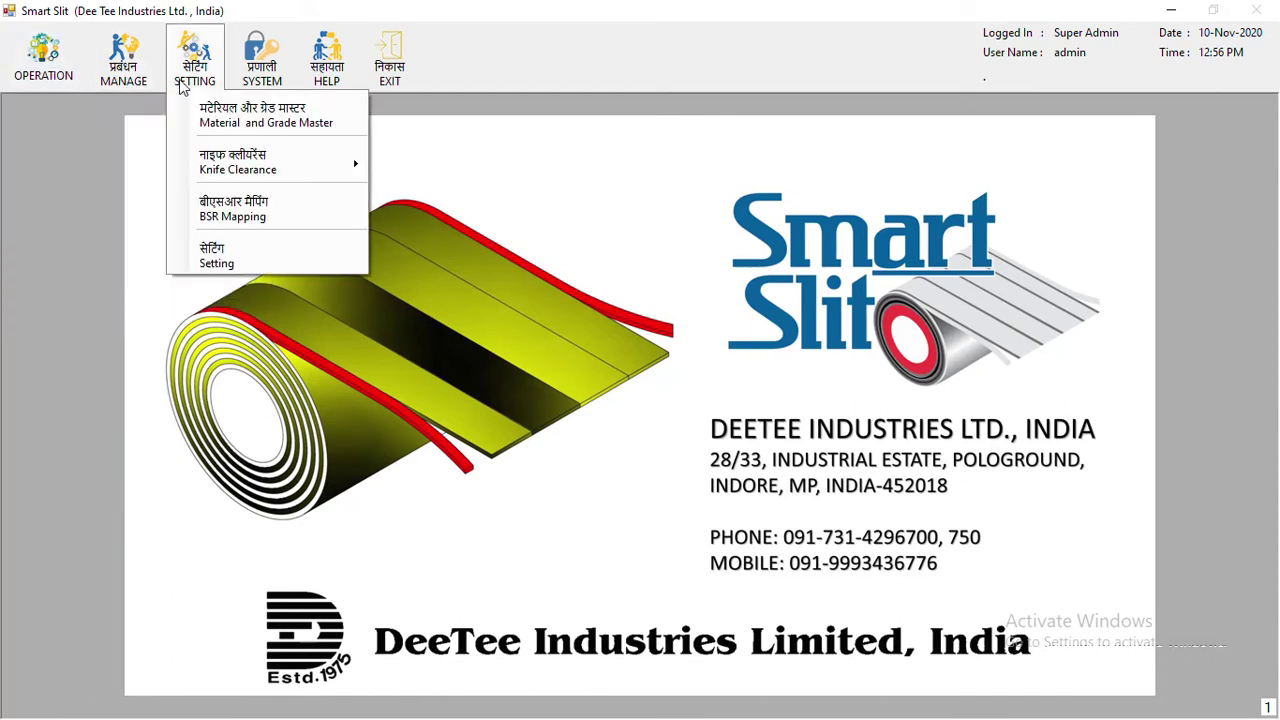
{"action": "mouse_move", "coordinate": [275, 85]}
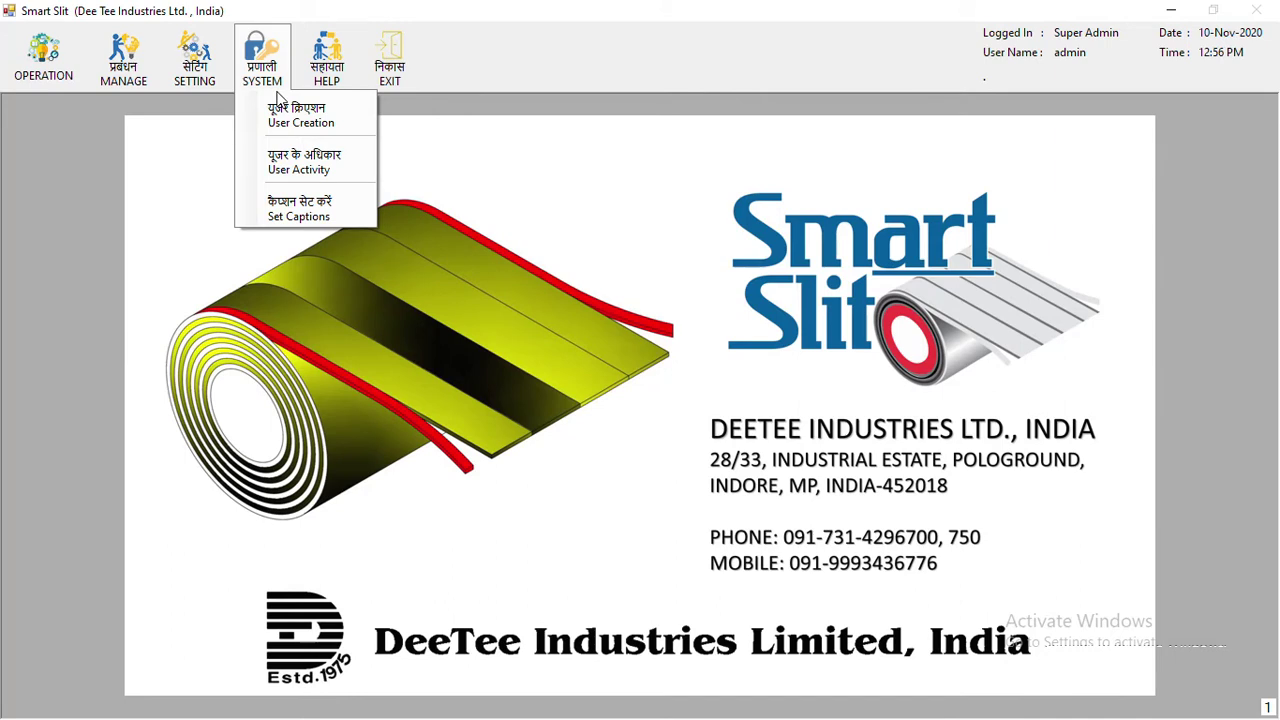
Open the Material and Grade Master and display the density and grades of Low Carbon Mild Steel
{"action": "mouse_move", "coordinate": [215, 76]}
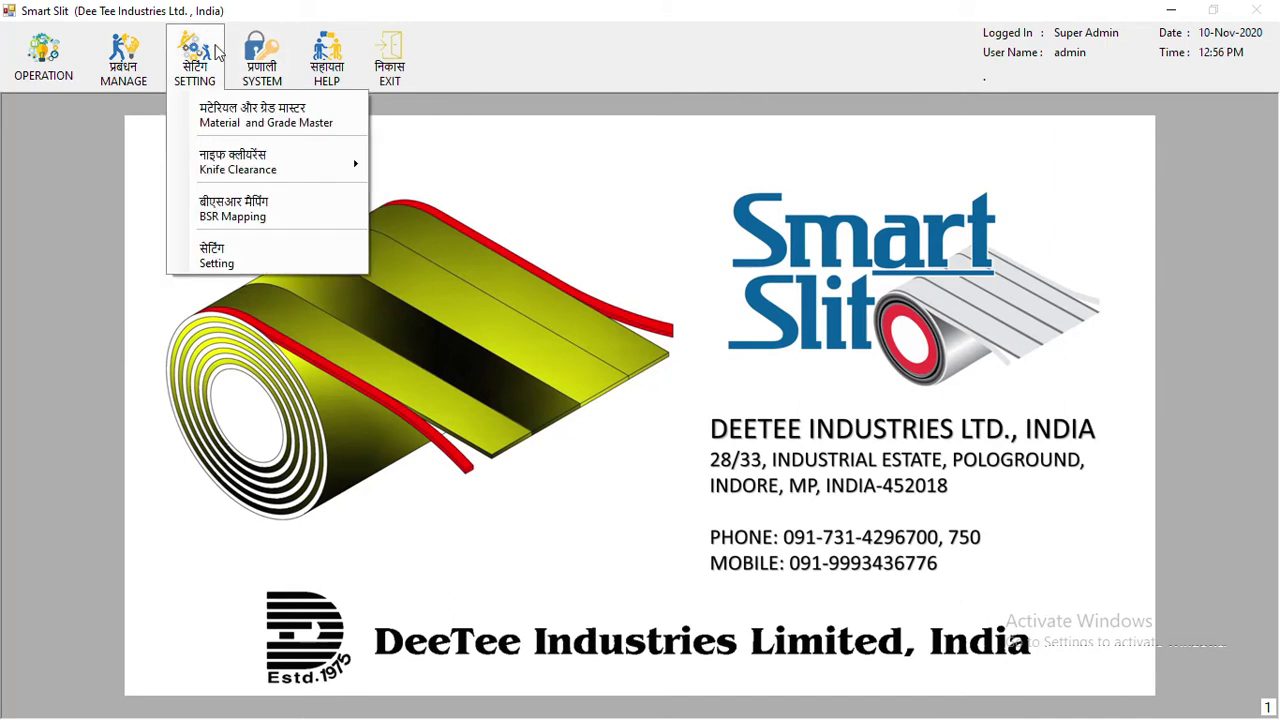
{"action": "left_click", "coordinate": [274, 133]}
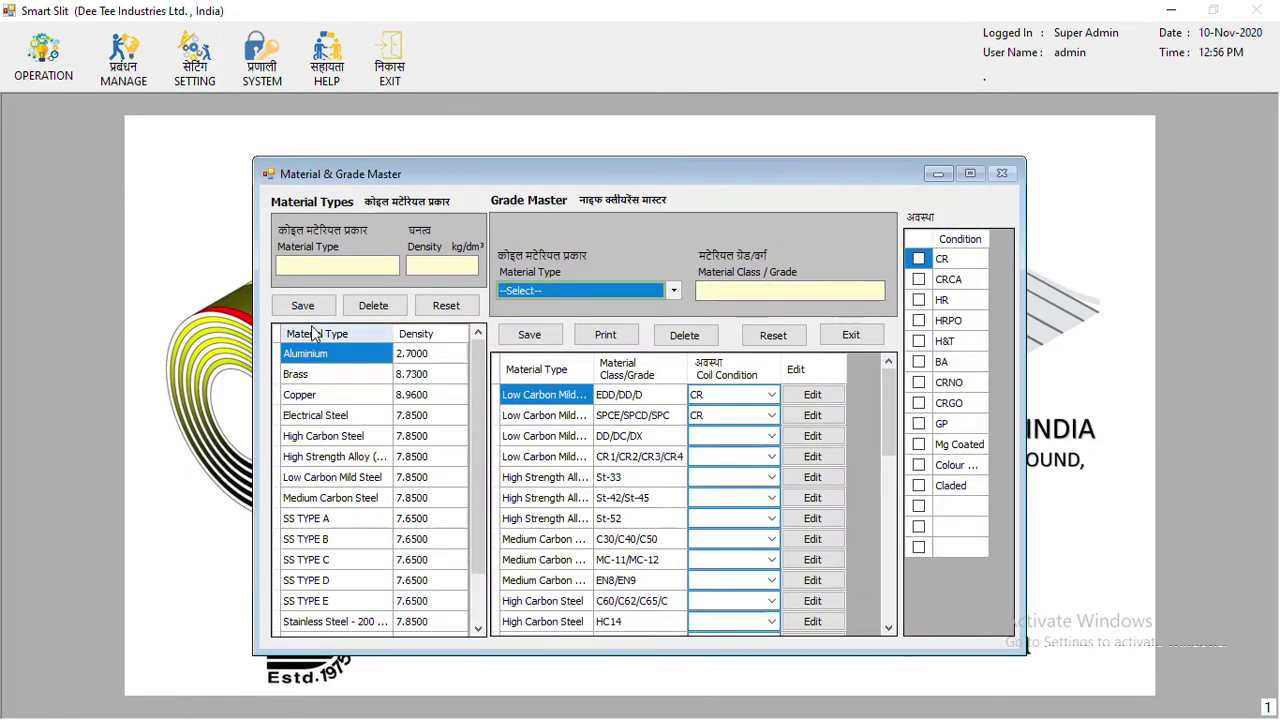
{"action": "scroll", "coordinate": [380, 450], "scroll_direction": "down", "scroll_amount": 1}
{"action": "scroll", "coordinate": [345, 505], "scroll_direction": "up", "scroll_amount": 1}
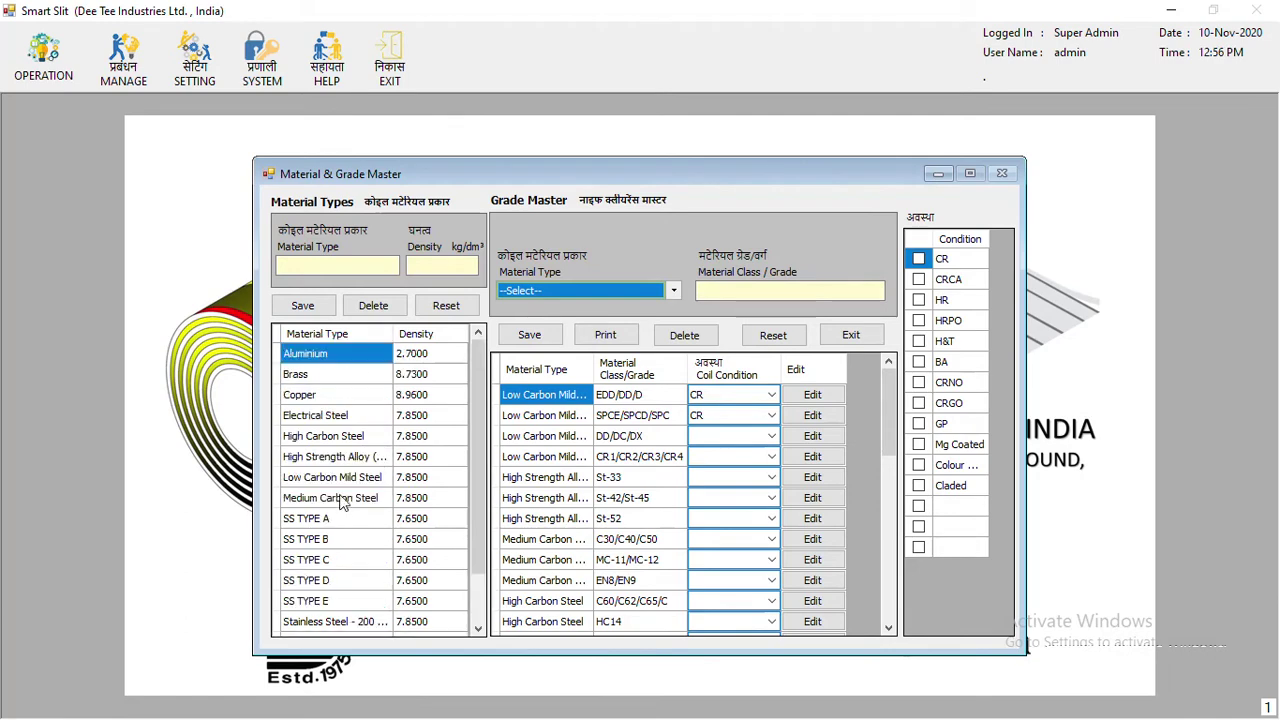
{"action": "left_click", "coordinate": [348, 478]}
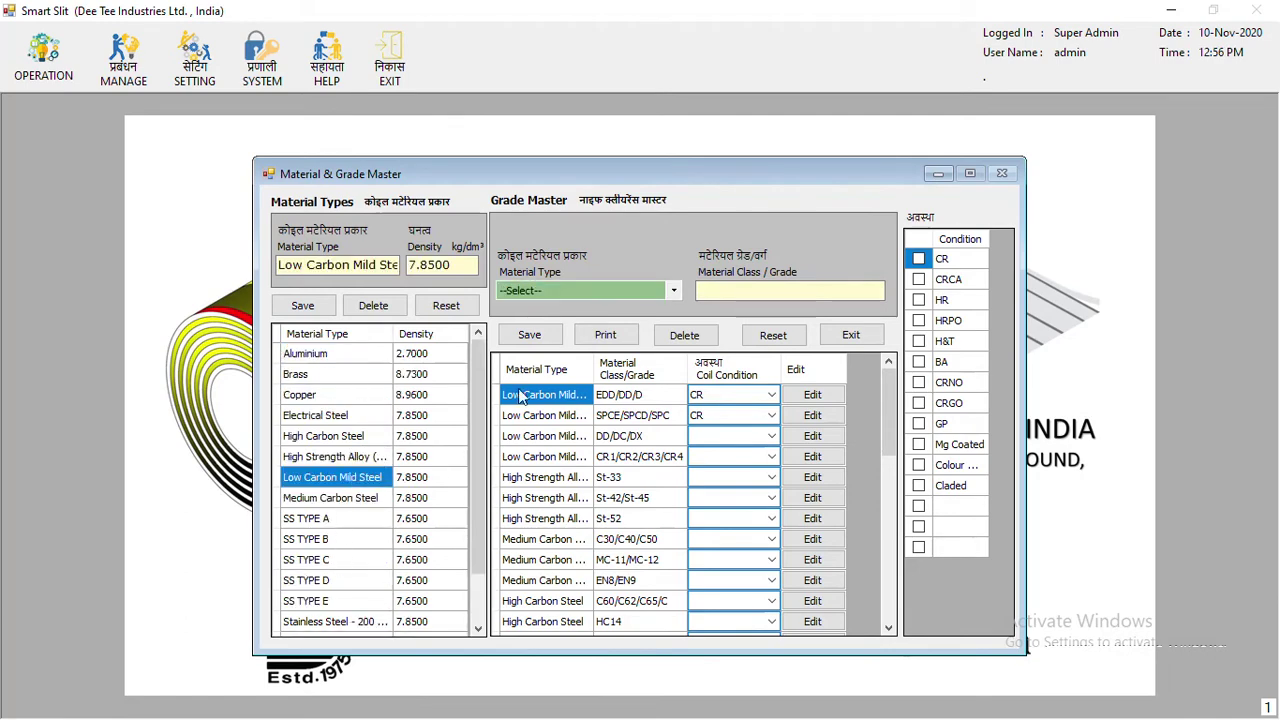
{"action": "left_click", "coordinate": [606, 291]}
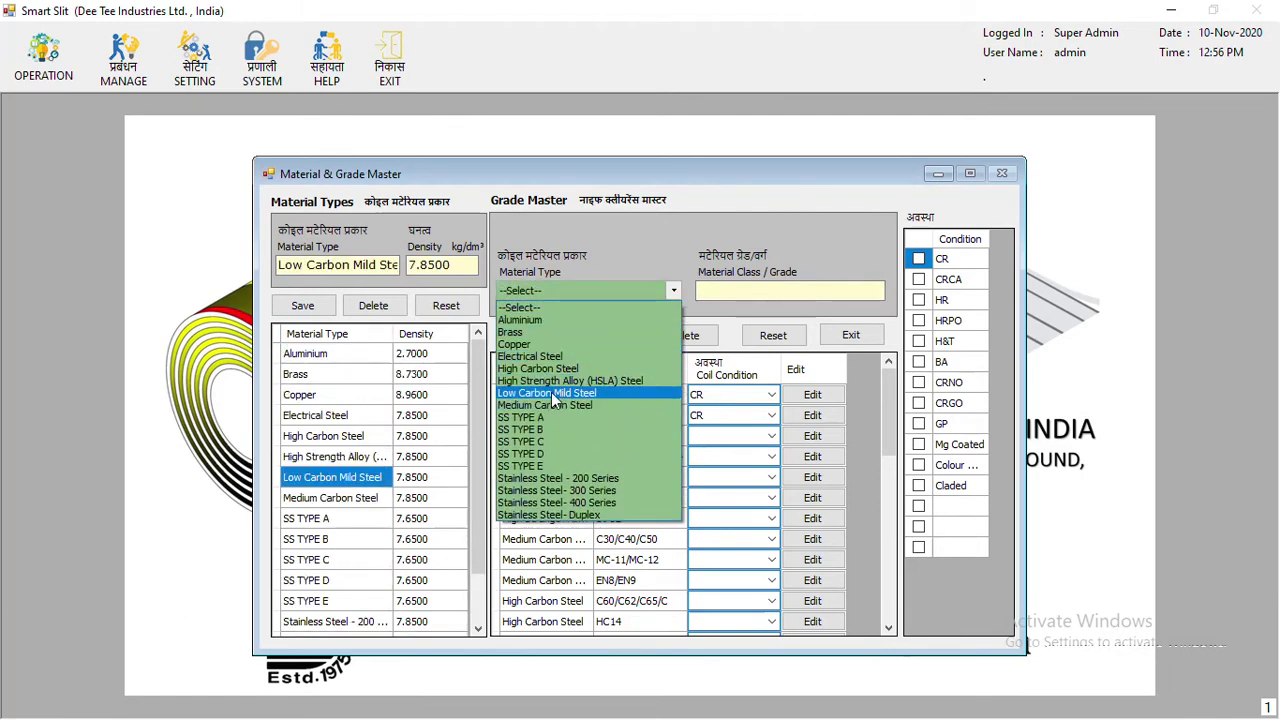
{"action": "left_click", "coordinate": [551, 392]}
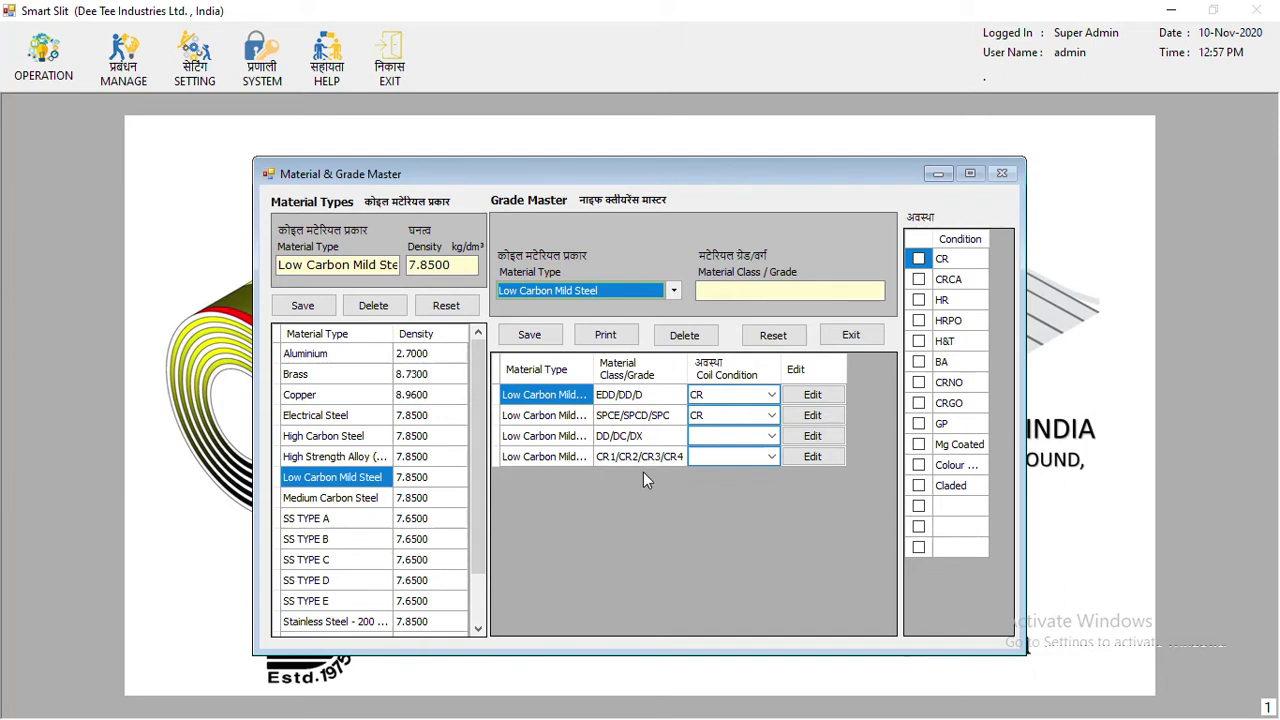
Display the density and the material grades of SS TYPE A
{"action": "left_click", "coordinate": [338, 519]}
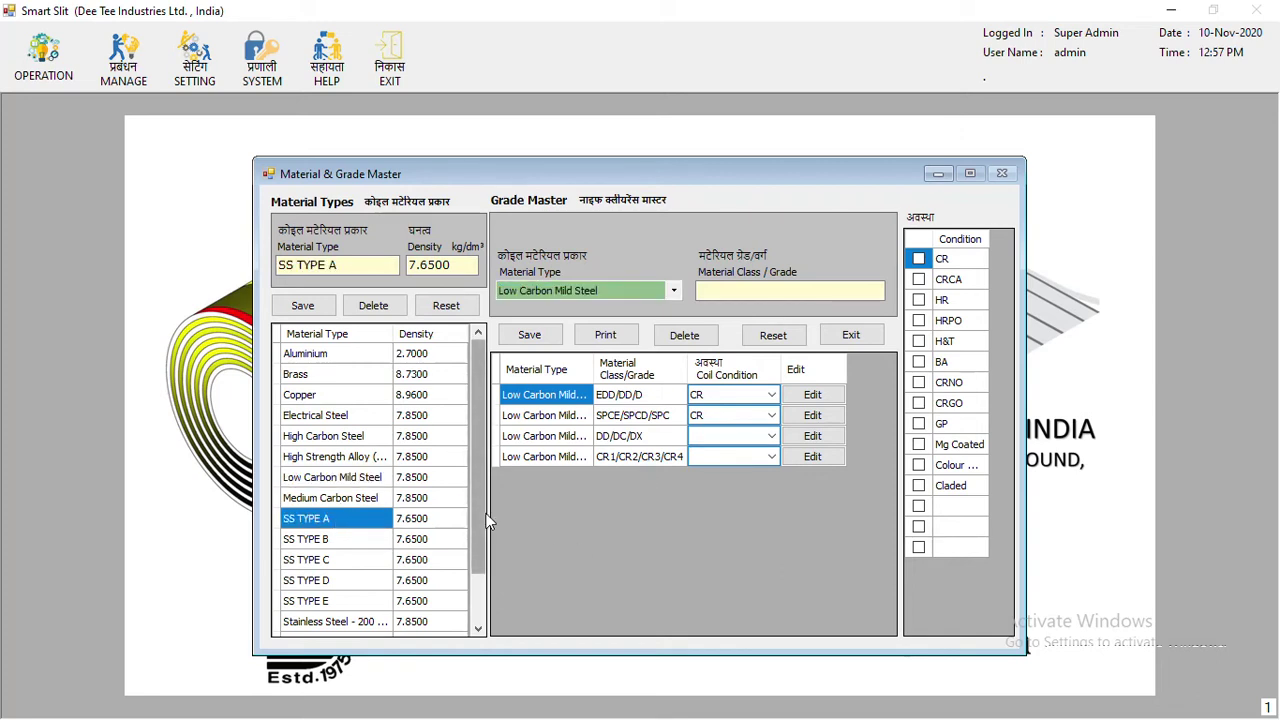
{"action": "scroll", "coordinate": [490, 598], "scroll_direction": "down", "scroll_amount": 1}
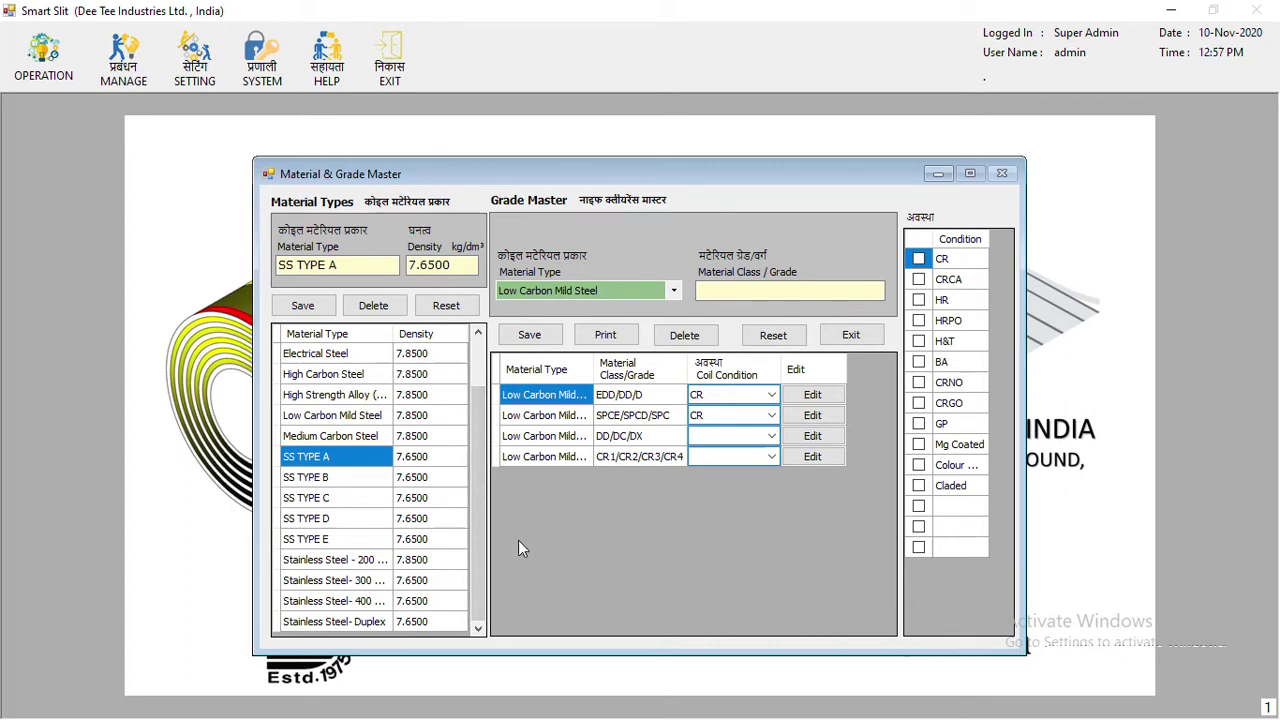
{"action": "left_click", "coordinate": [298, 477]}
{"action": "left_click", "coordinate": [645, 288]}
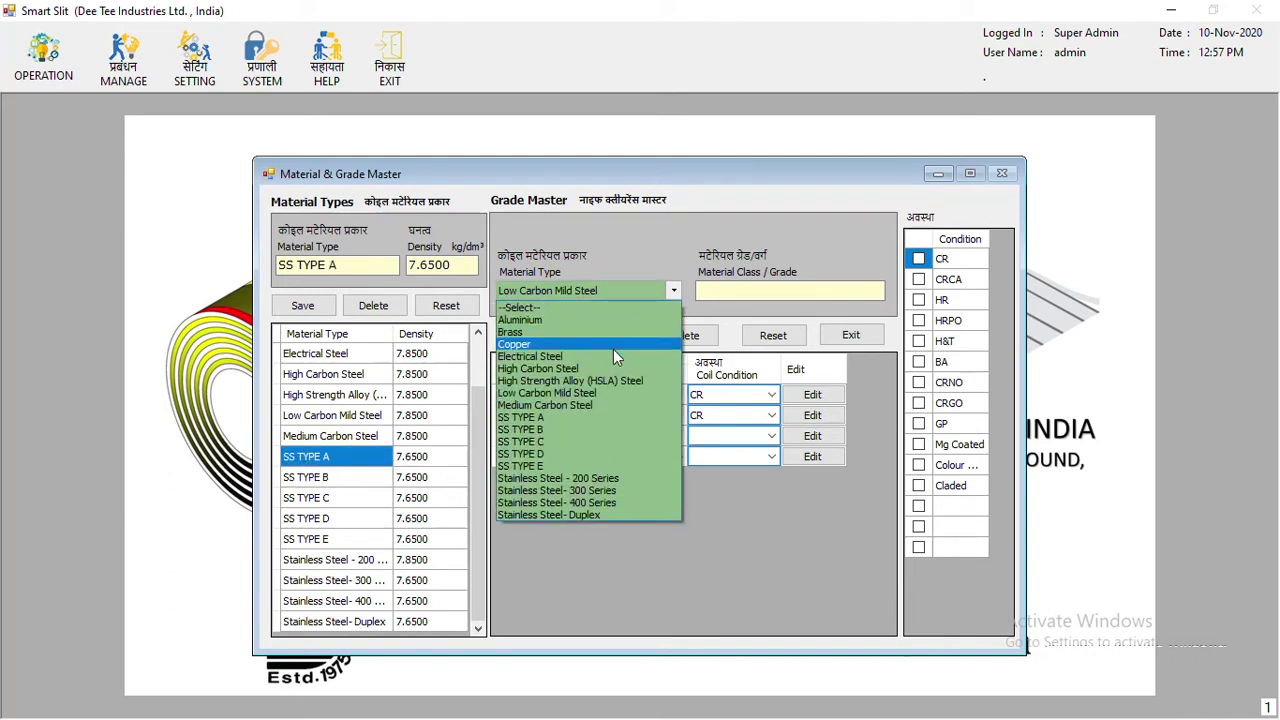
{"action": "left_click", "coordinate": [579, 418]}
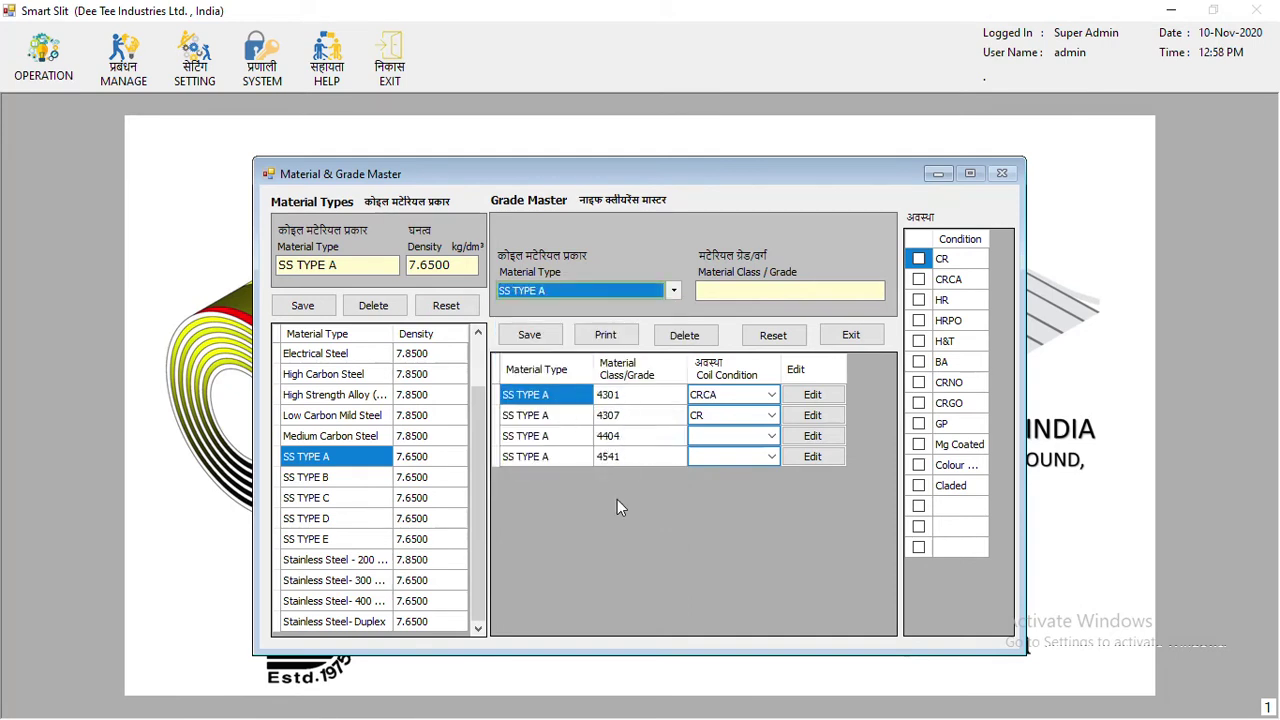
Display the material grades of SS TYPE B, SS TYPE C, SS TYPE D and SS TYPE E in turn
{"action": "left_click", "coordinate": [657, 290]}
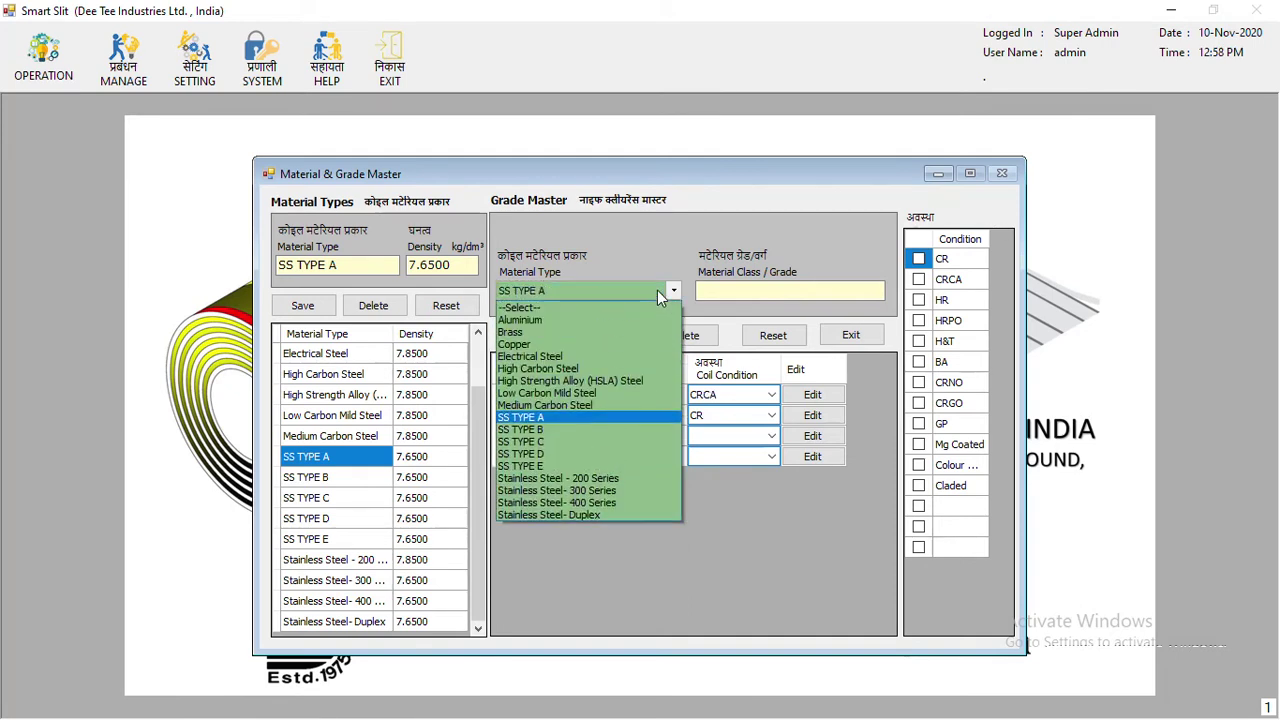
{"action": "left_click", "coordinate": [562, 429]}
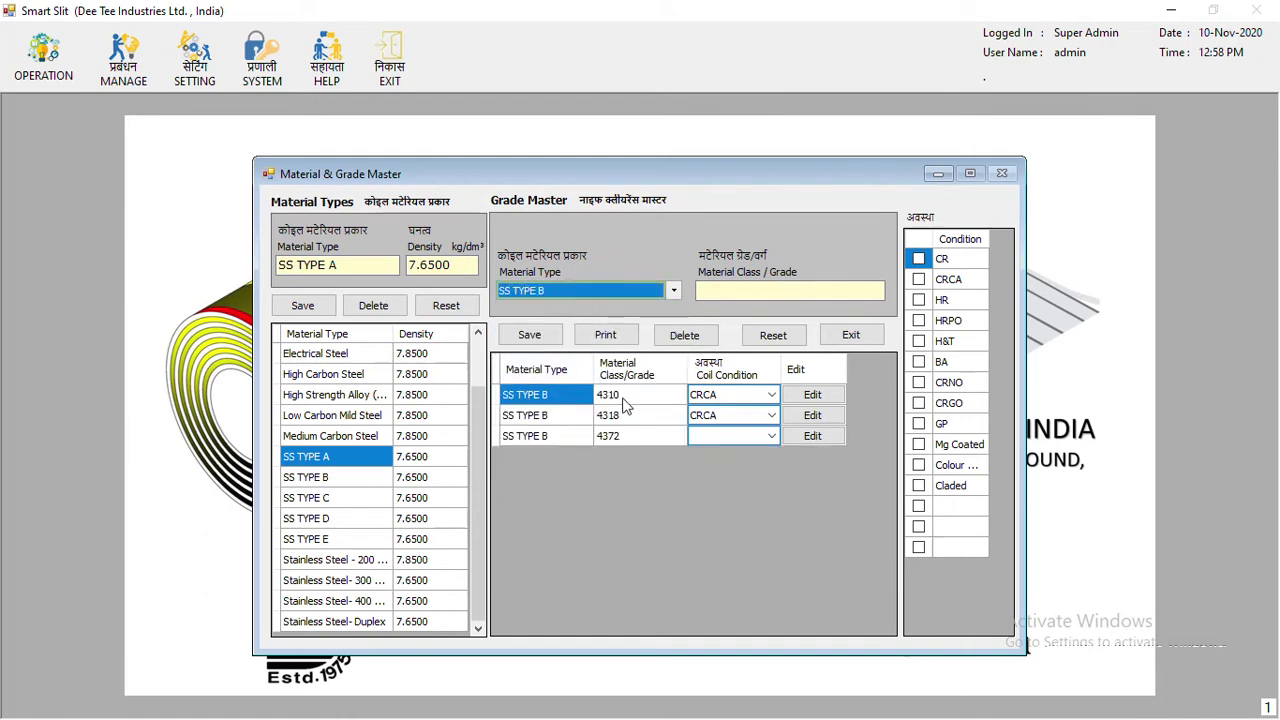
{"action": "left_click", "coordinate": [656, 288]}
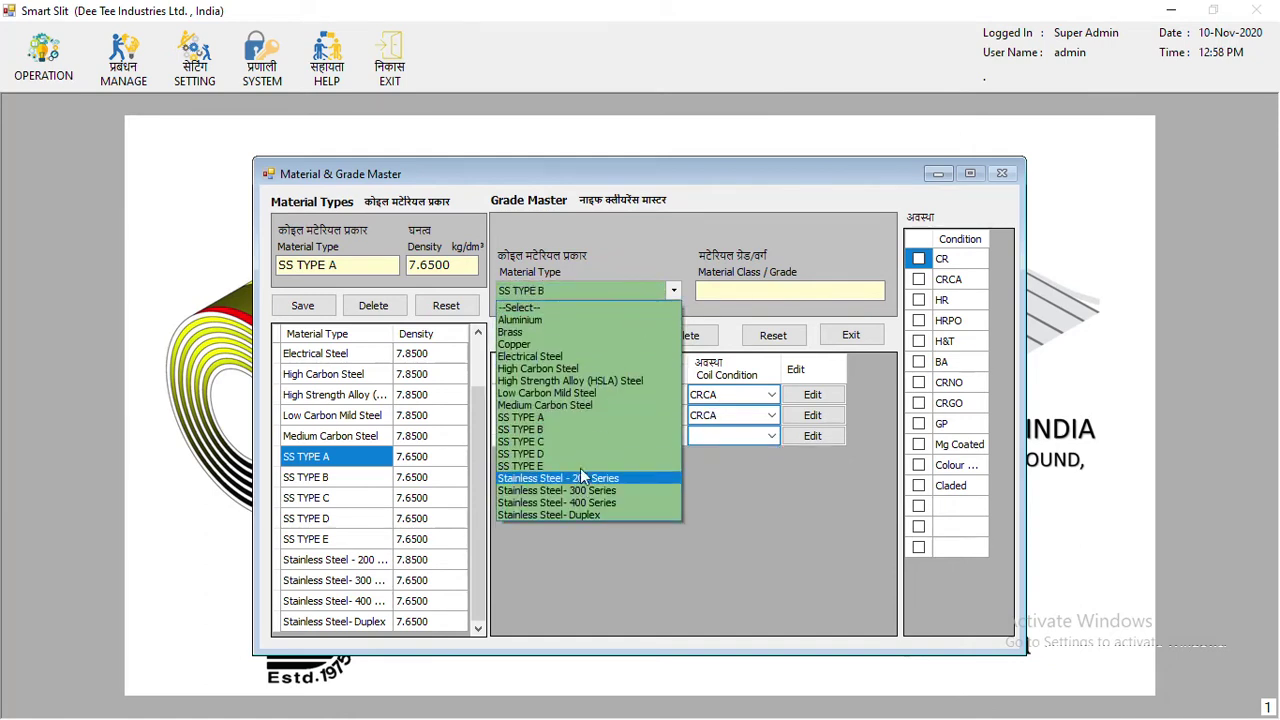
{"action": "left_click", "coordinate": [584, 444]}
{"action": "left_click", "coordinate": [628, 291]}
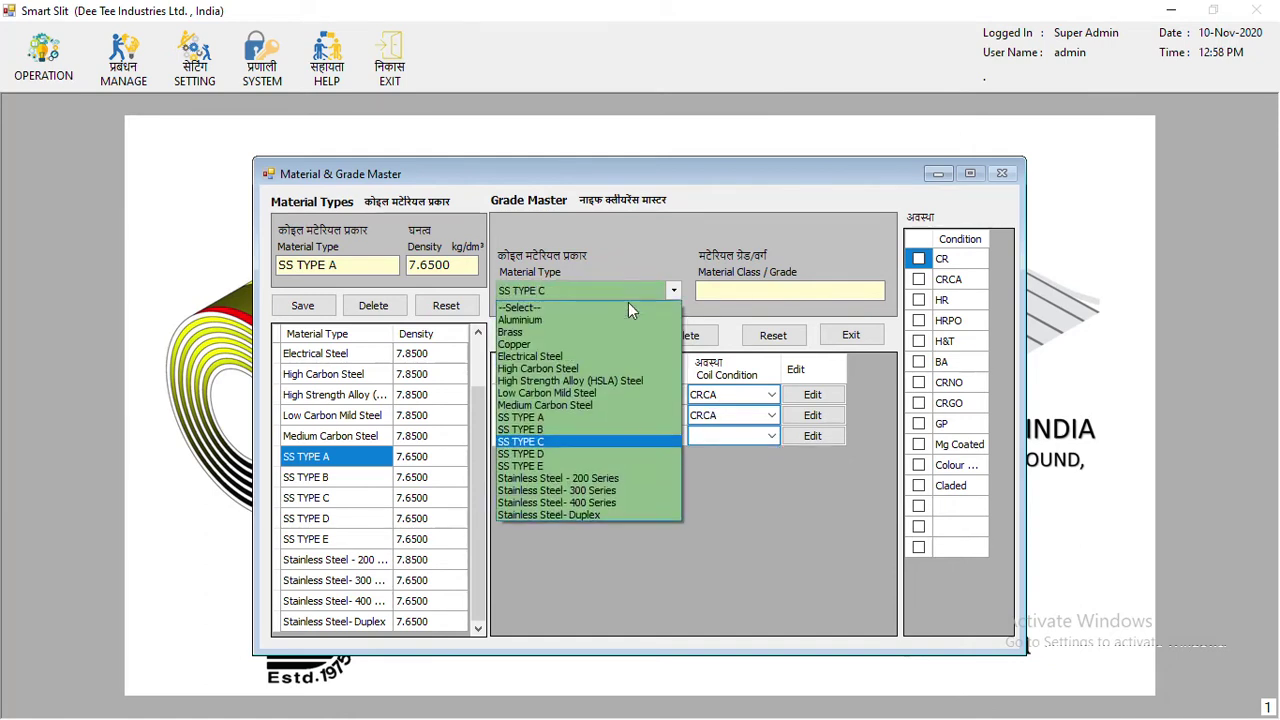
{"action": "left_click", "coordinate": [541, 447]}
{"action": "left_click", "coordinate": [576, 290]}
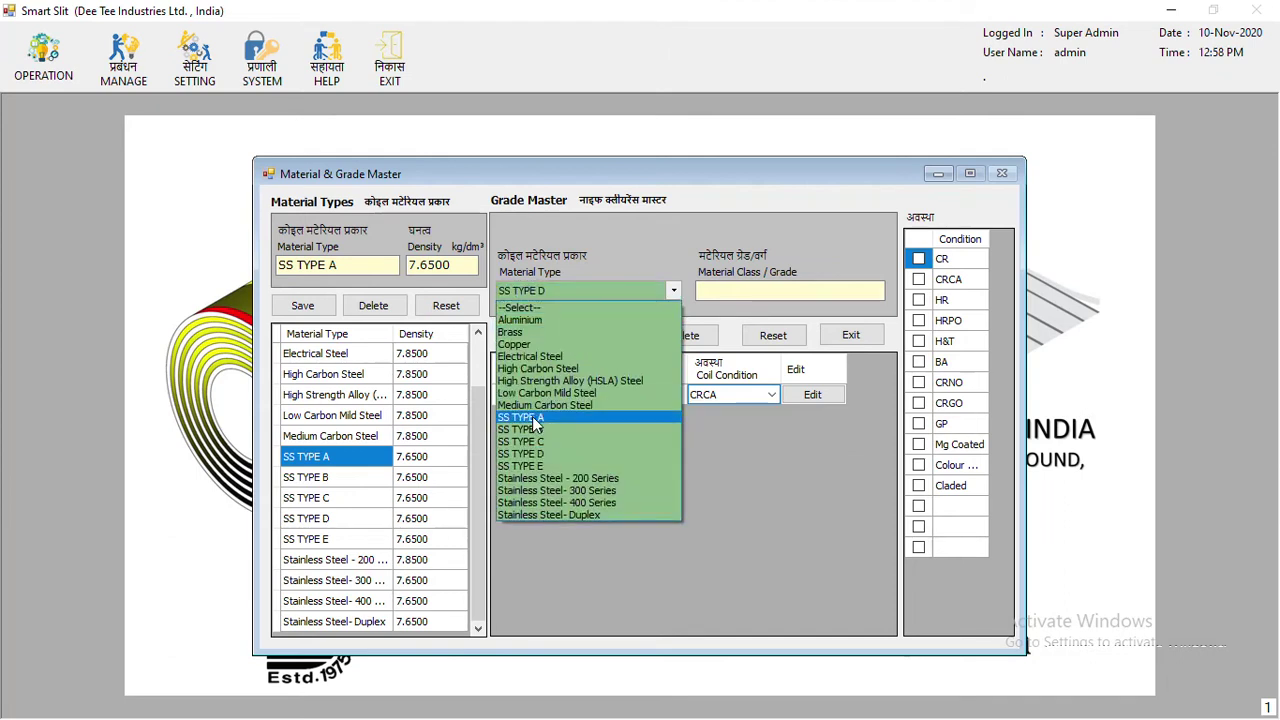
{"action": "left_click", "coordinate": [546, 455]}
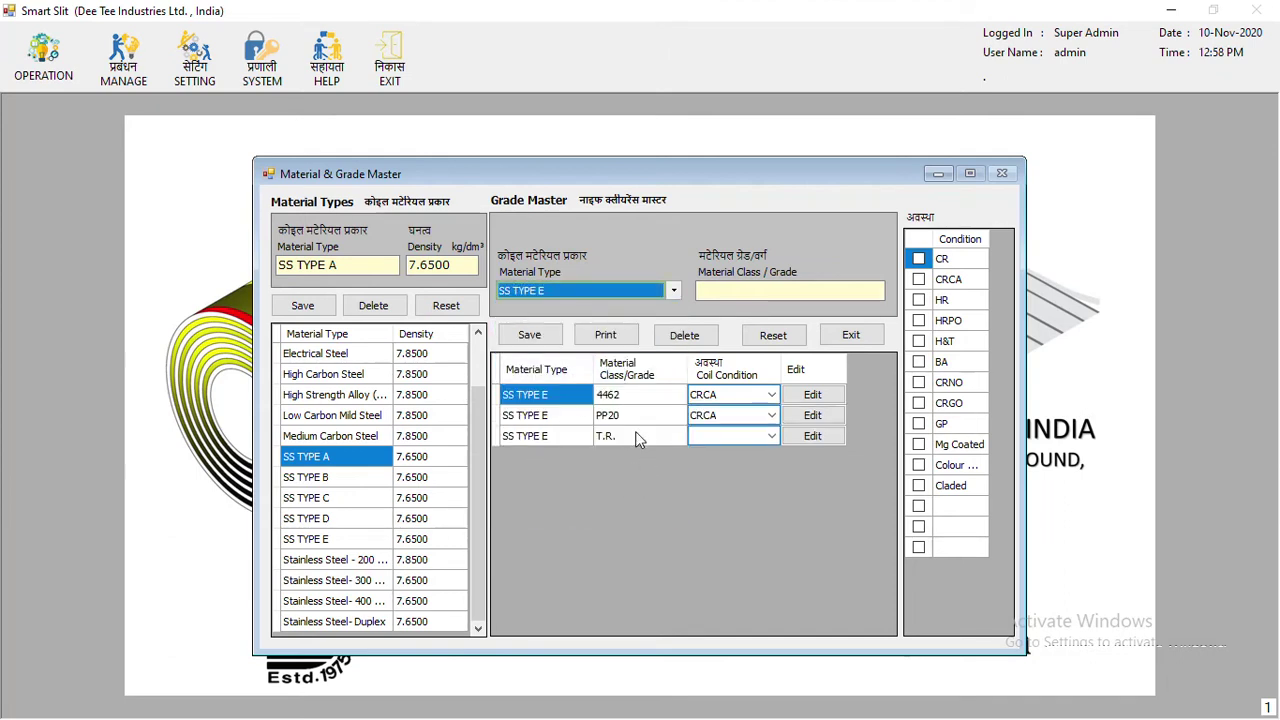
Return the grade list to SS TYPE A
{"action": "left_click", "coordinate": [610, 292]}
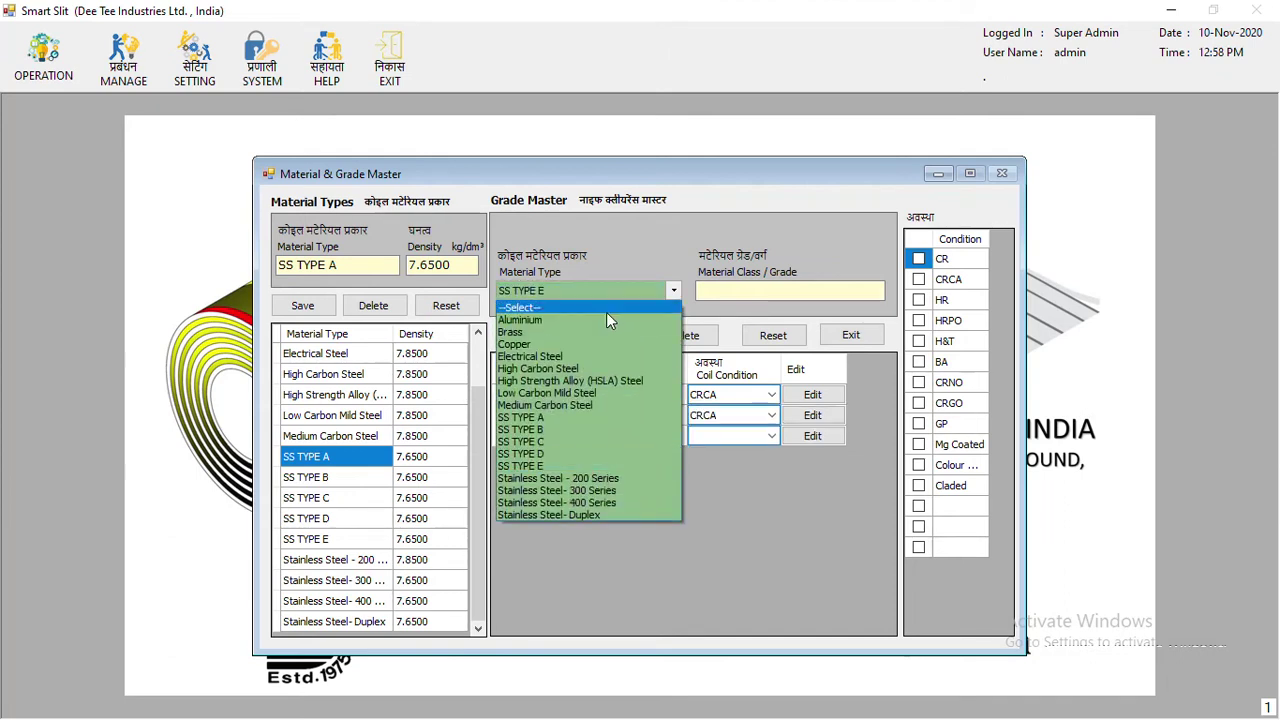
{"action": "left_click", "coordinate": [558, 418]}
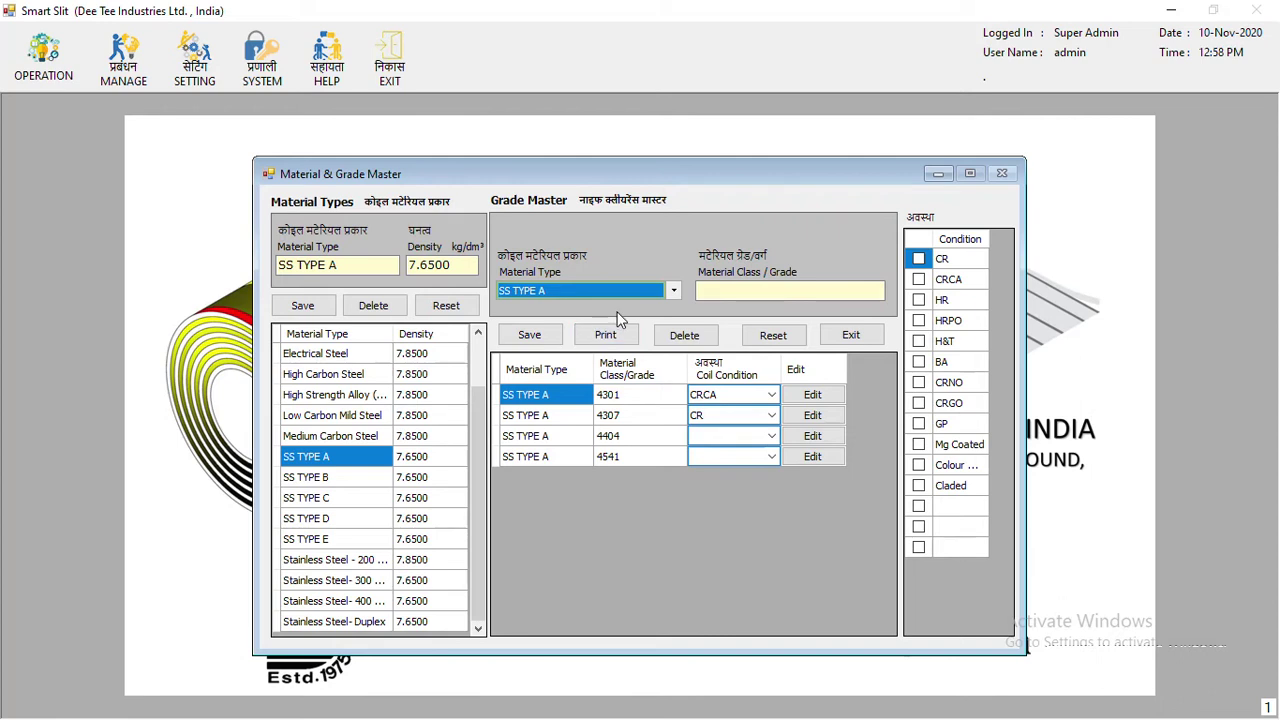
{"action": "left_click", "coordinate": [864, 343]}
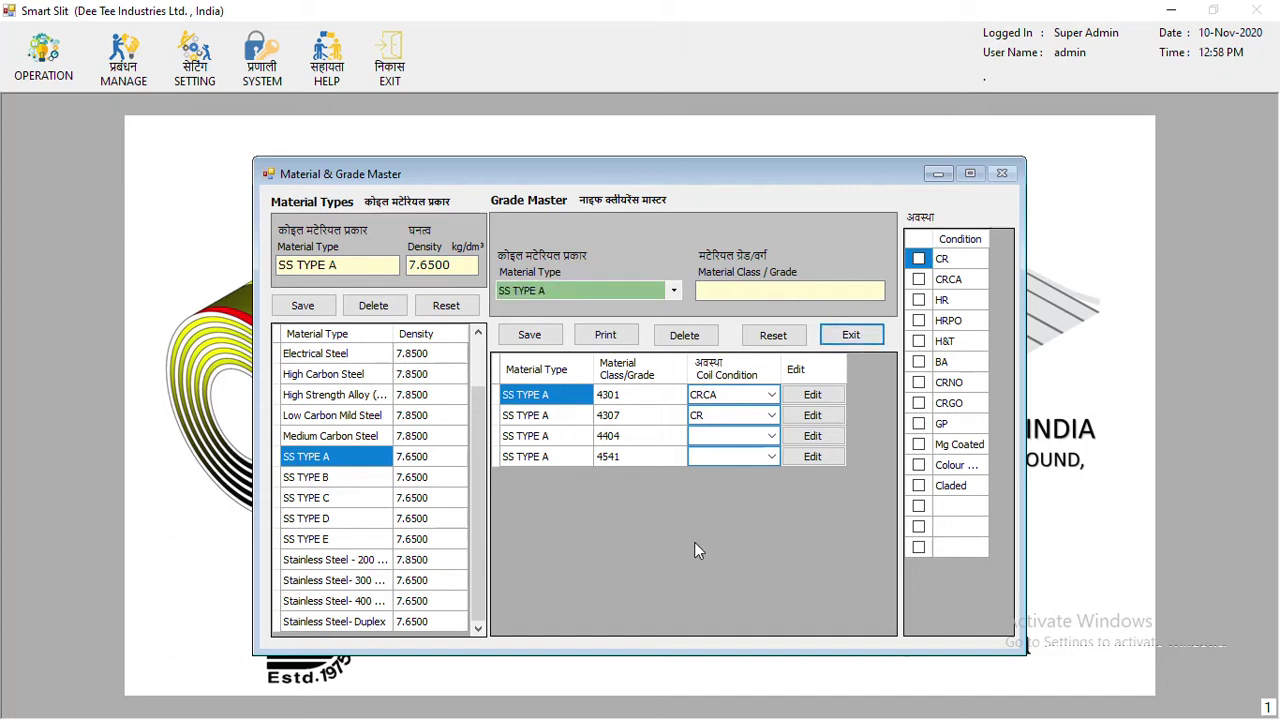
View the High Strength Alloy (HSLA) Steel entry and the Stainless Steel - 200 Series grades, and close the material master
{"action": "left_click", "coordinate": [333, 394]}
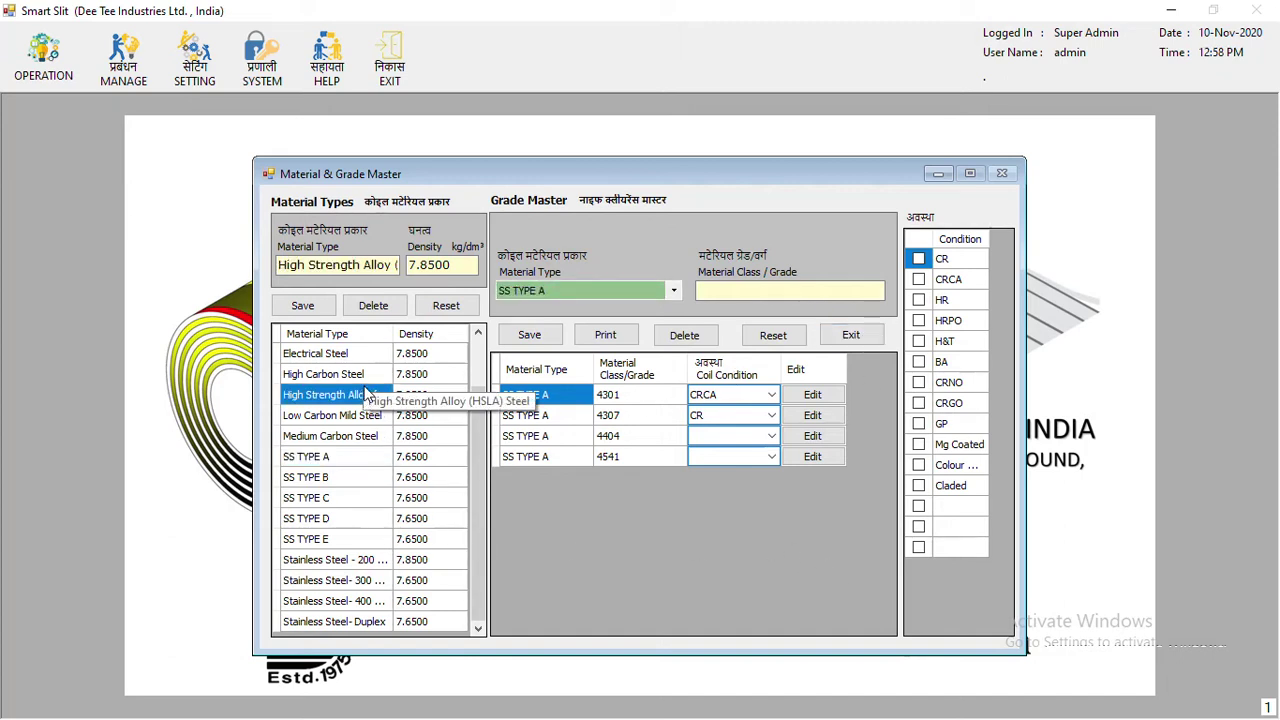
{"action": "left_click", "coordinate": [603, 288]}
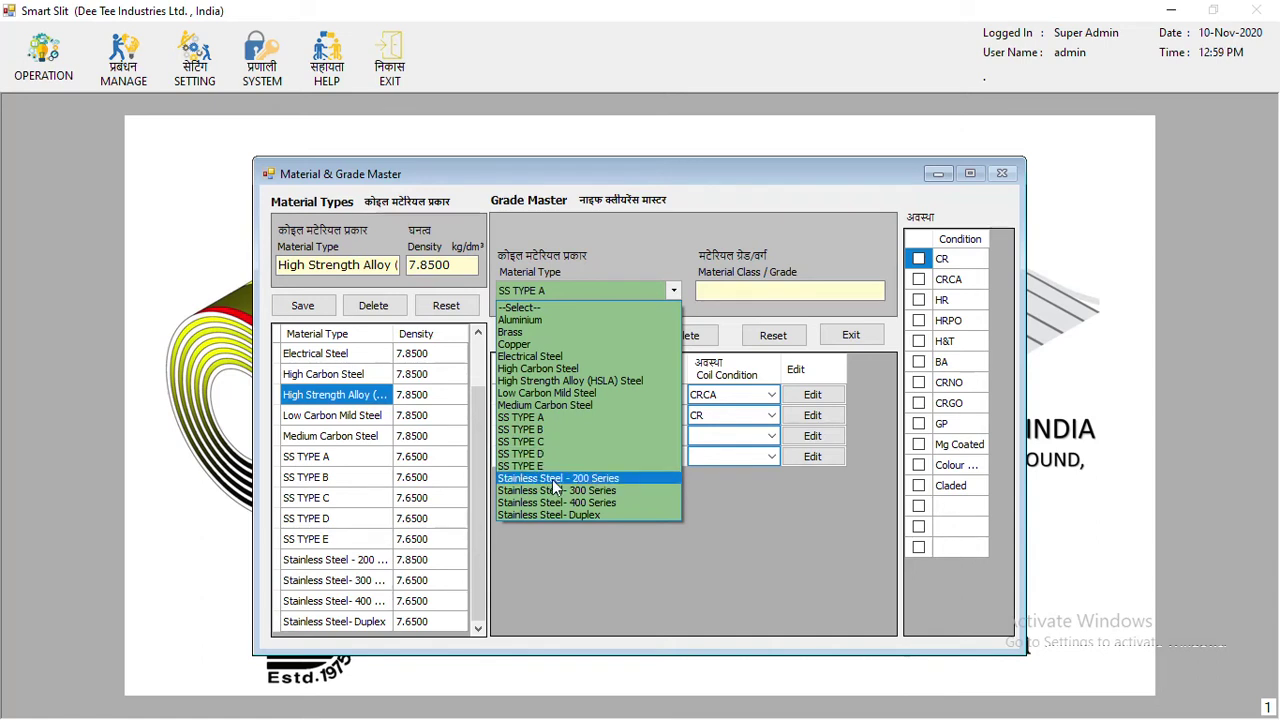
{"action": "left_click", "coordinate": [605, 480]}
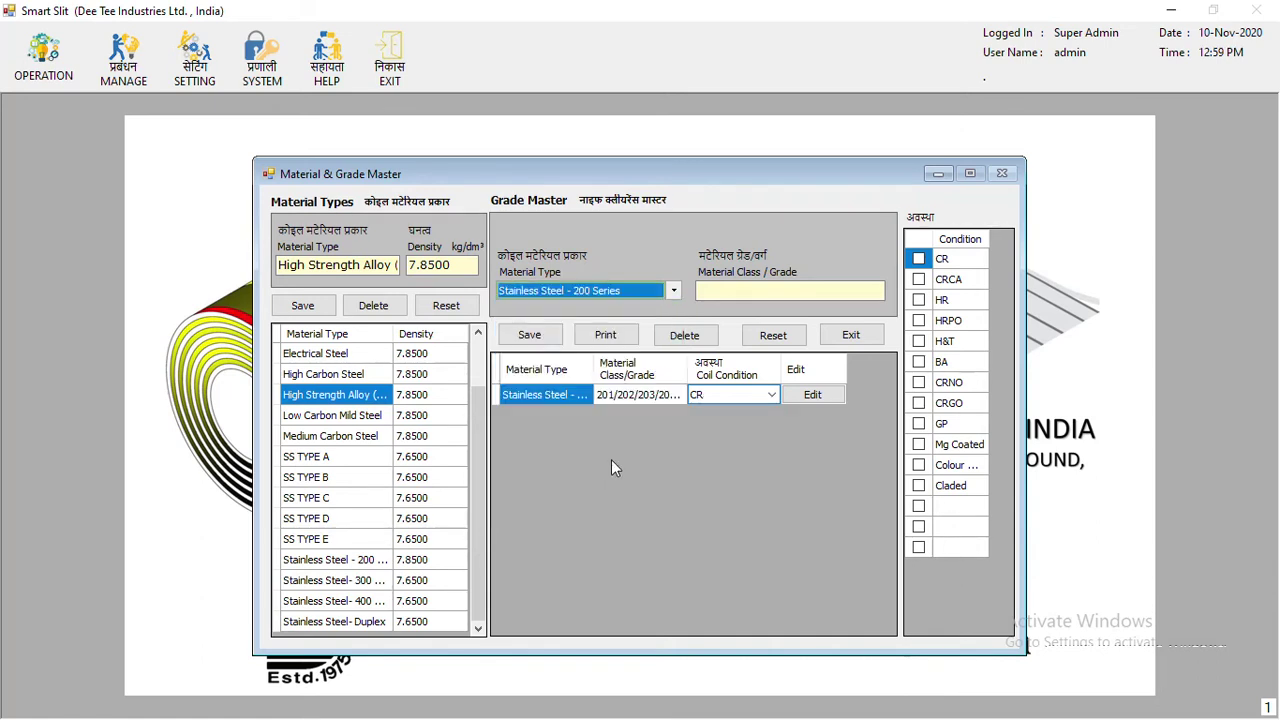
{"action": "left_click", "coordinate": [845, 334]}
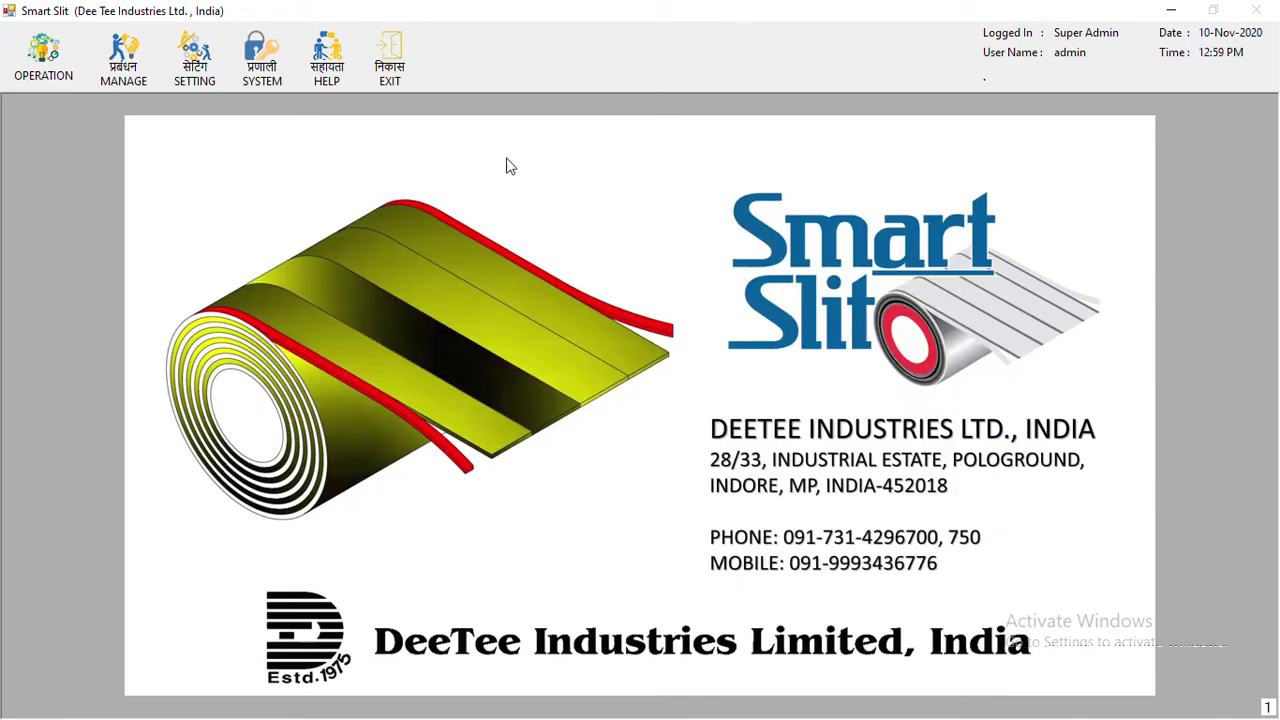
Open the knife clearance master for Coil Tensile Strength (MPa) and list the entries of Low Carbon Mild Steel
{"action": "left_click", "coordinate": [195, 60]}
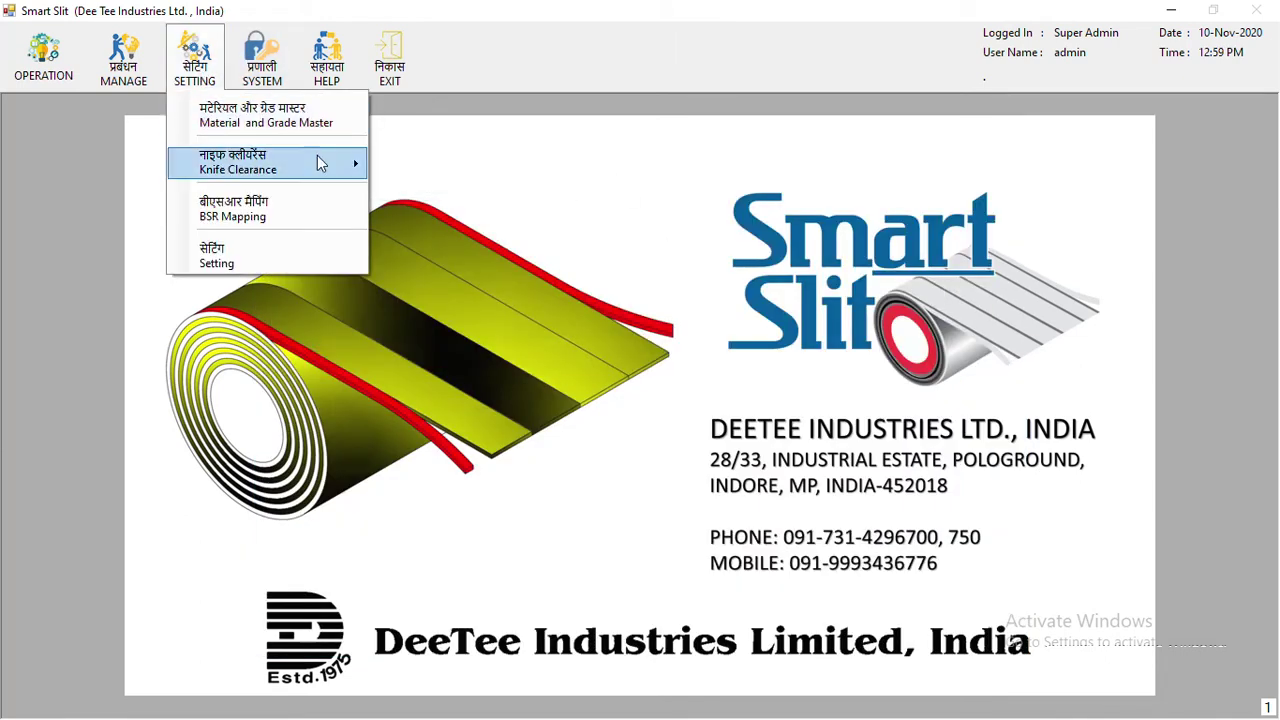
{"action": "mouse_move", "coordinate": [326, 162]}
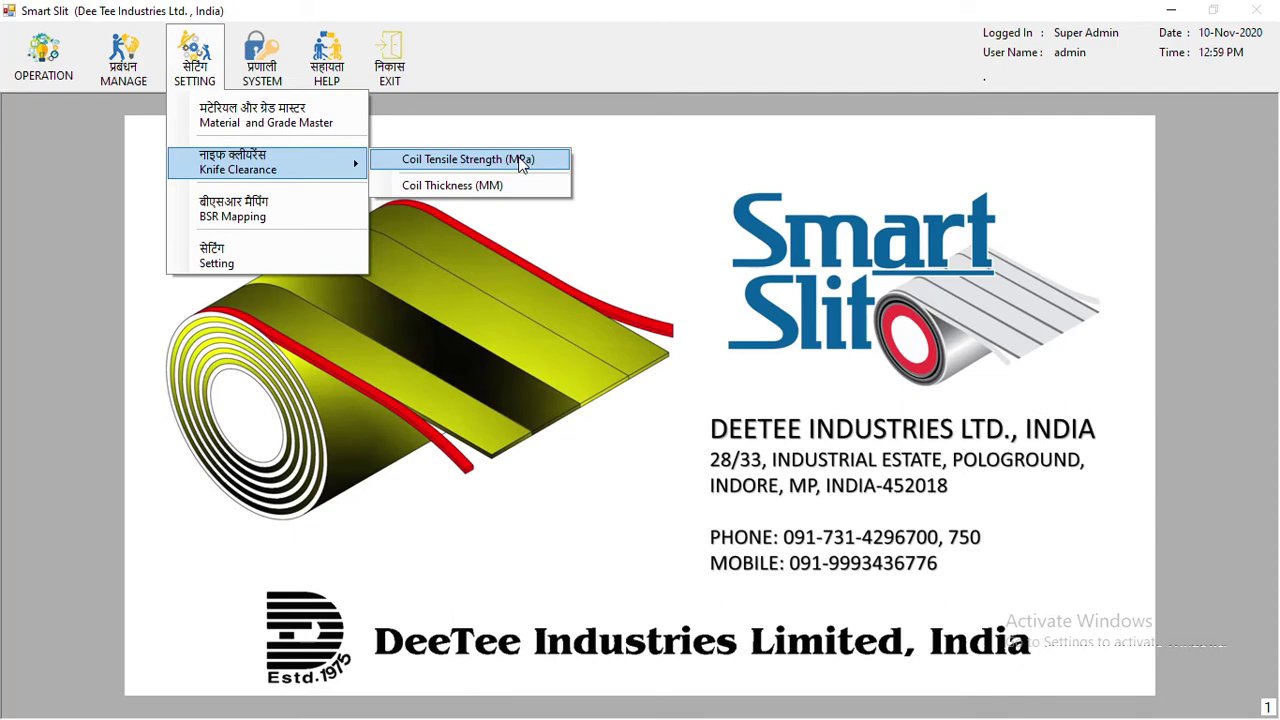
{"action": "left_click", "coordinate": [520, 163]}
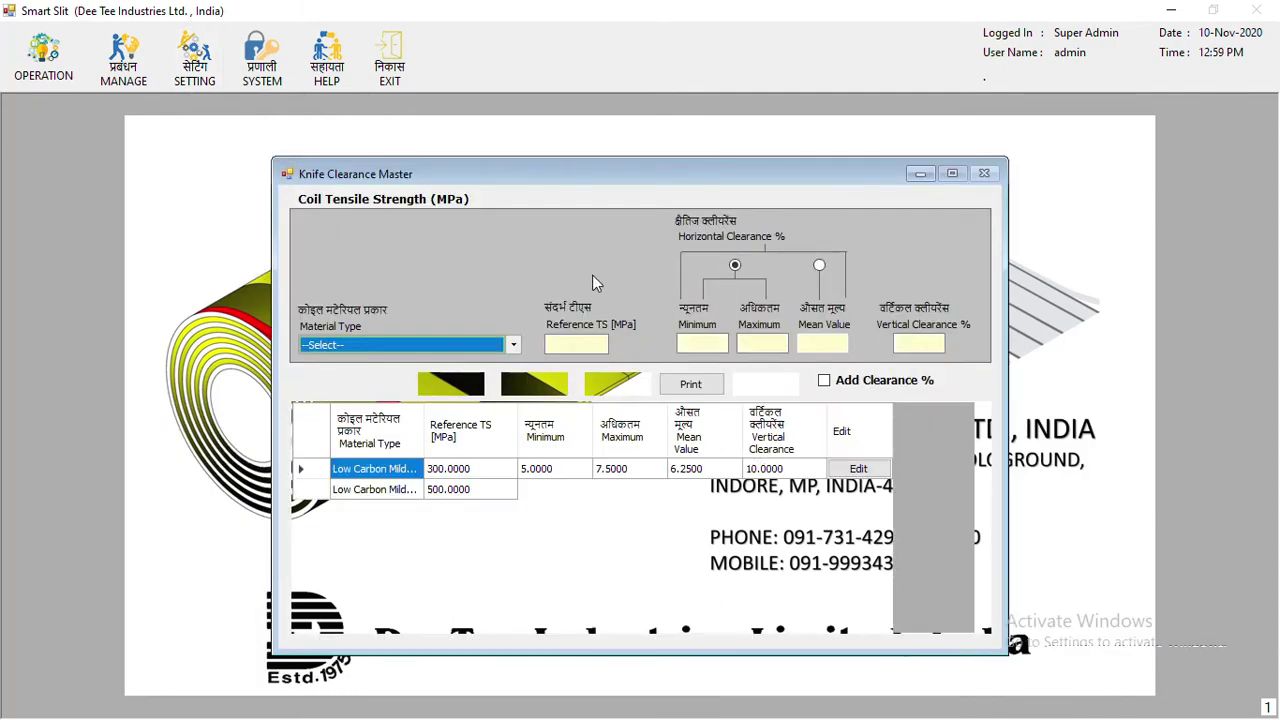
{"action": "left_click", "coordinate": [513, 346]}
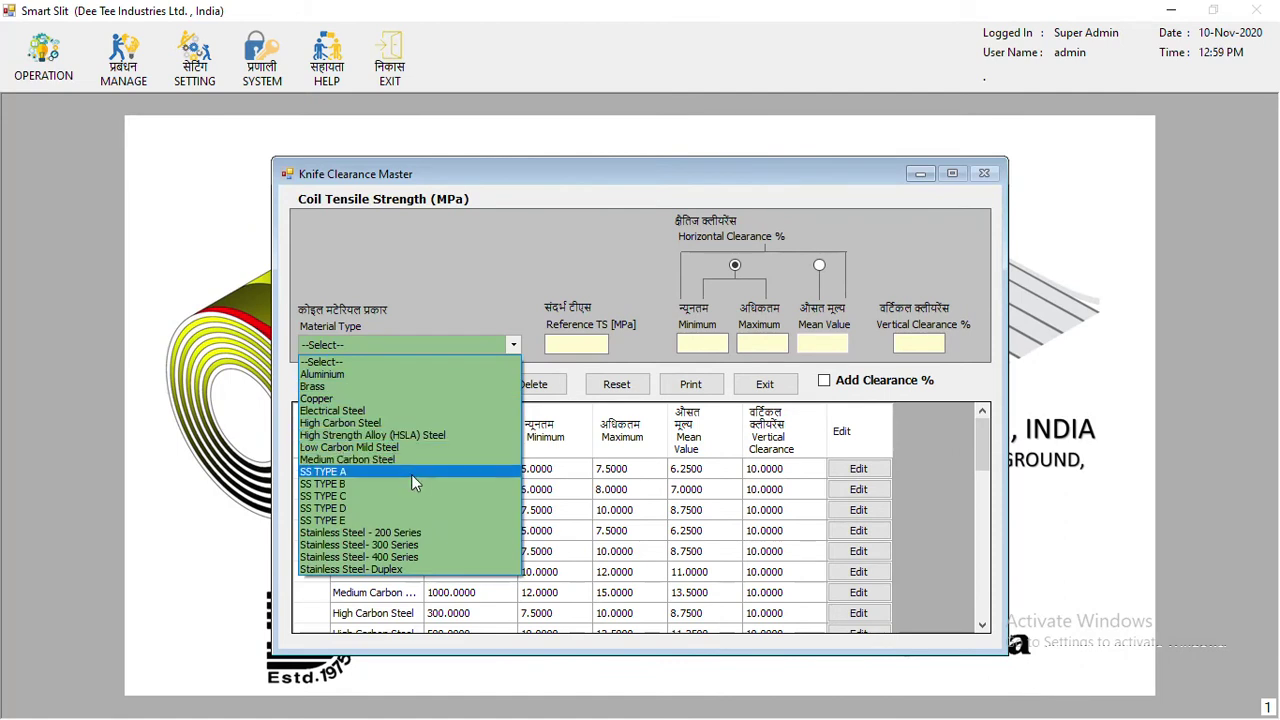
{"action": "left_click", "coordinate": [419, 448]}
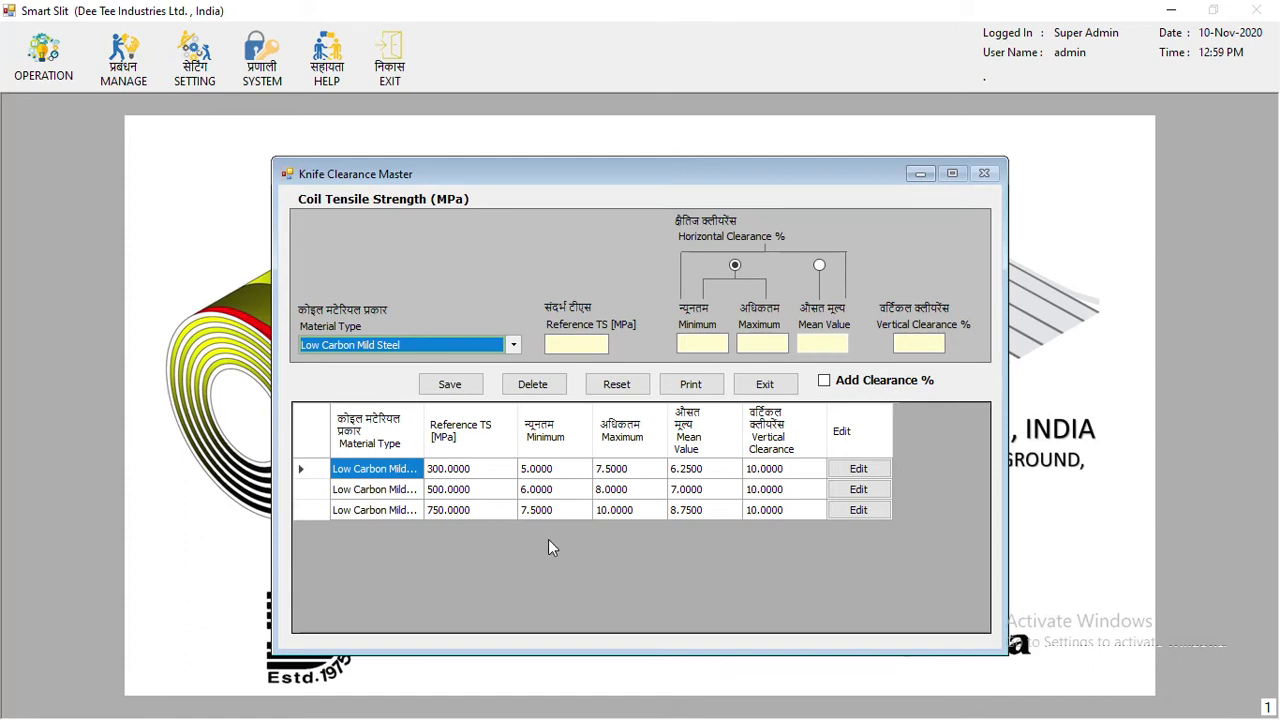
Examine the minimum and maximum clearances of Low Carbon Mild Steel at 300, 500 and 750 MPa, and close the knife clearance master
{"action": "left_click", "coordinate": [481, 474]}
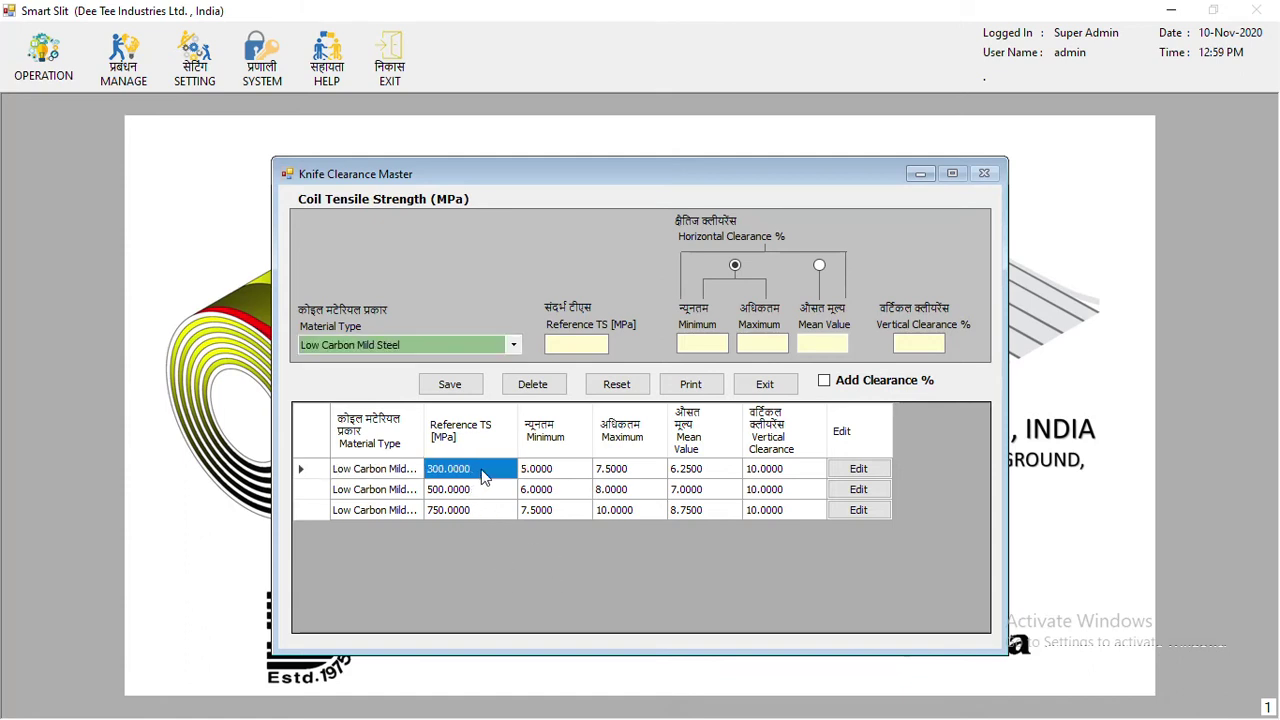
{"action": "left_click", "coordinate": [545, 476]}
{"action": "left_click", "coordinate": [624, 475]}
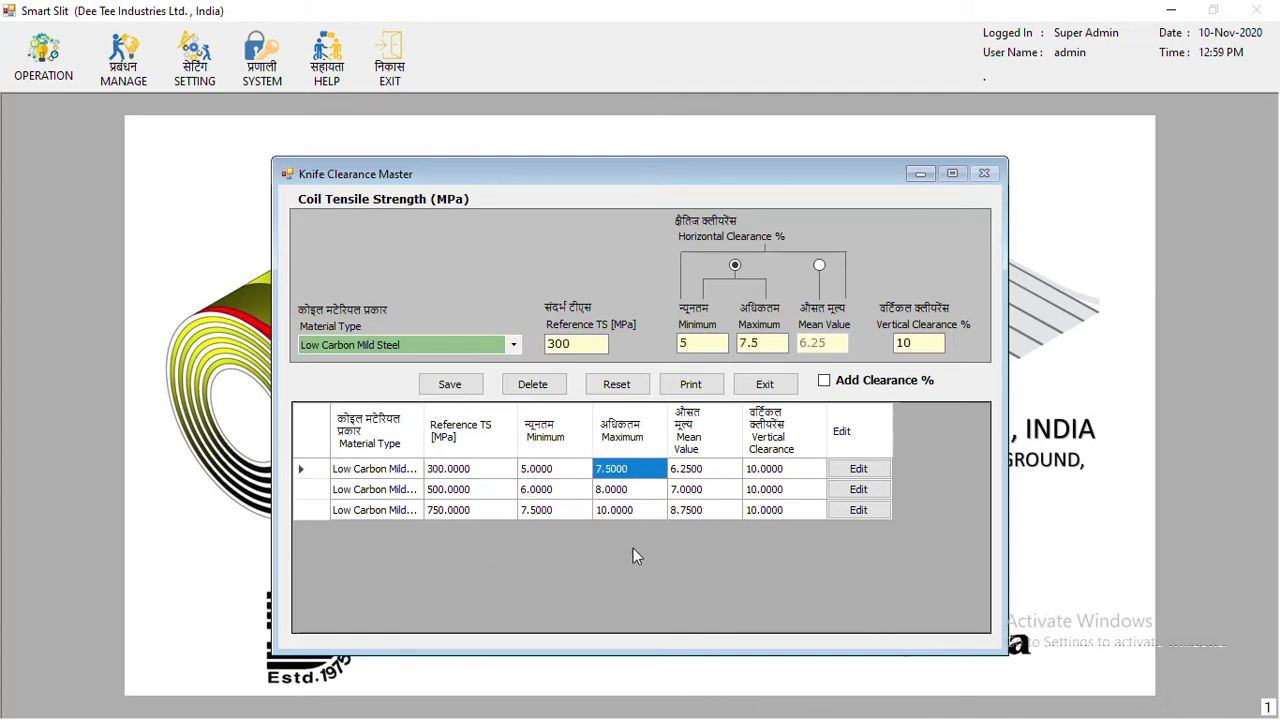
{"action": "left_click", "coordinate": [455, 492]}
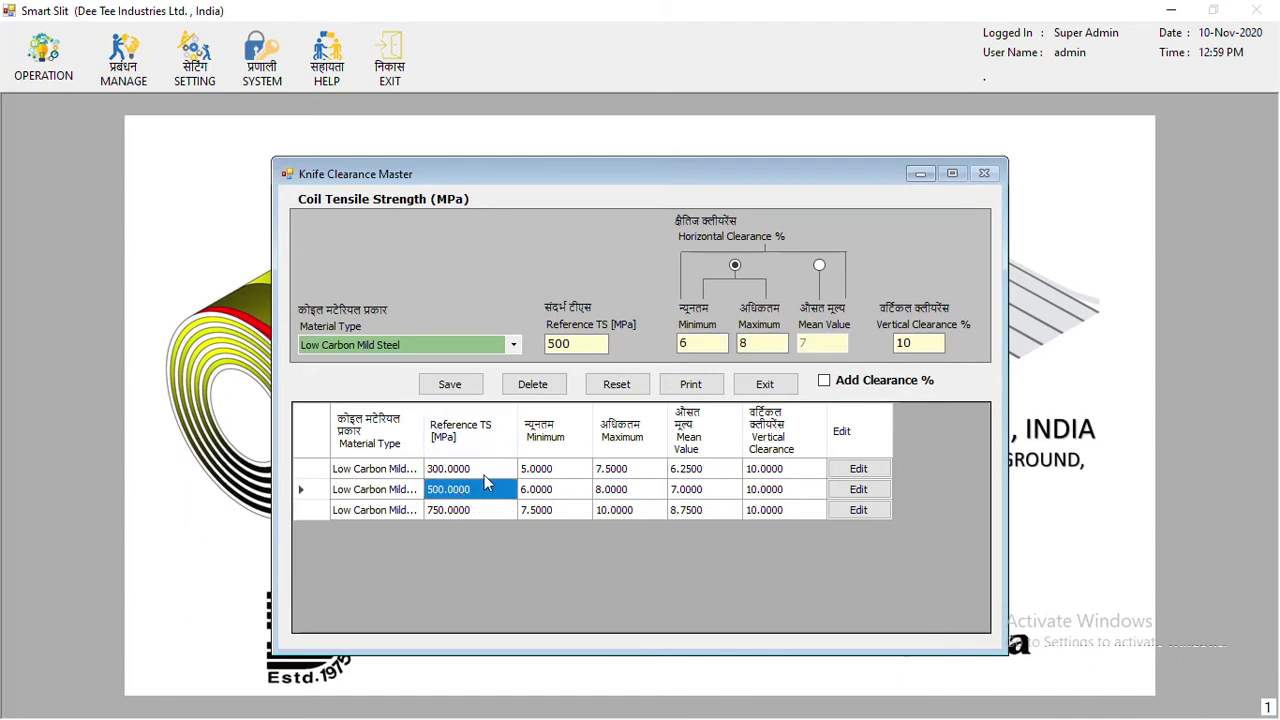
{"action": "left_click", "coordinate": [547, 494]}
{"action": "left_click", "coordinate": [608, 495]}
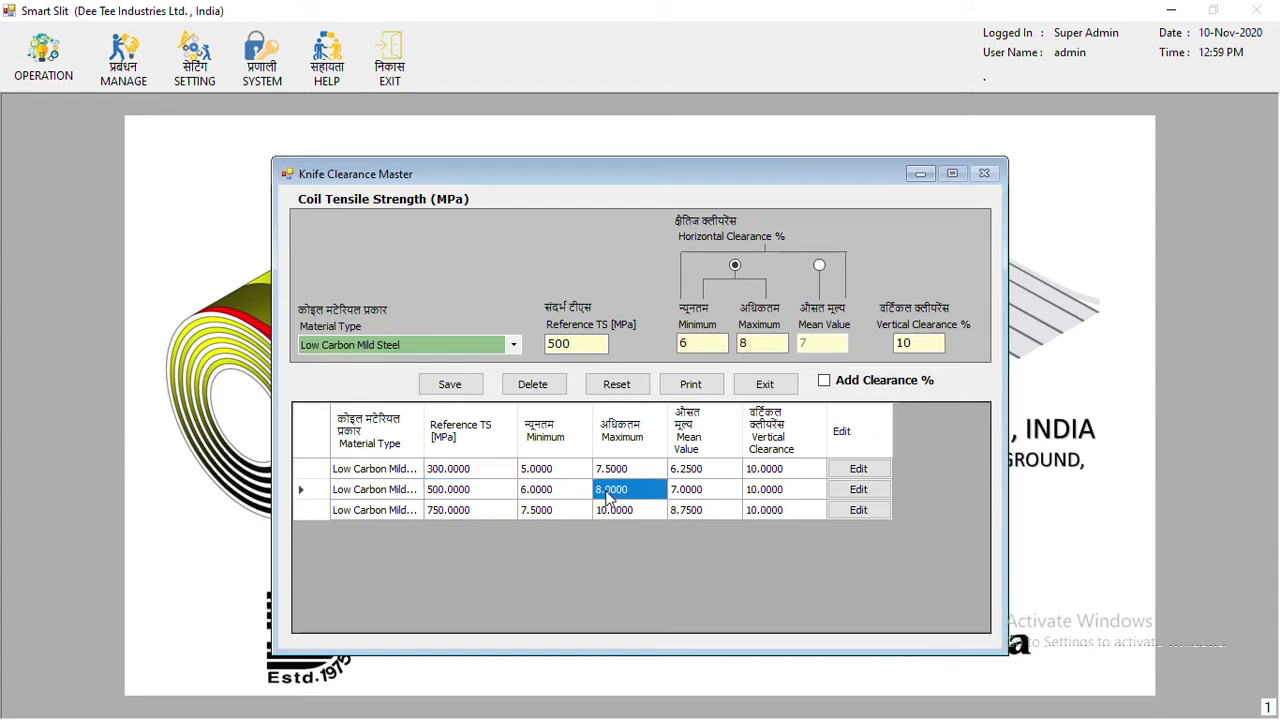
{"action": "left_click", "coordinate": [458, 510]}
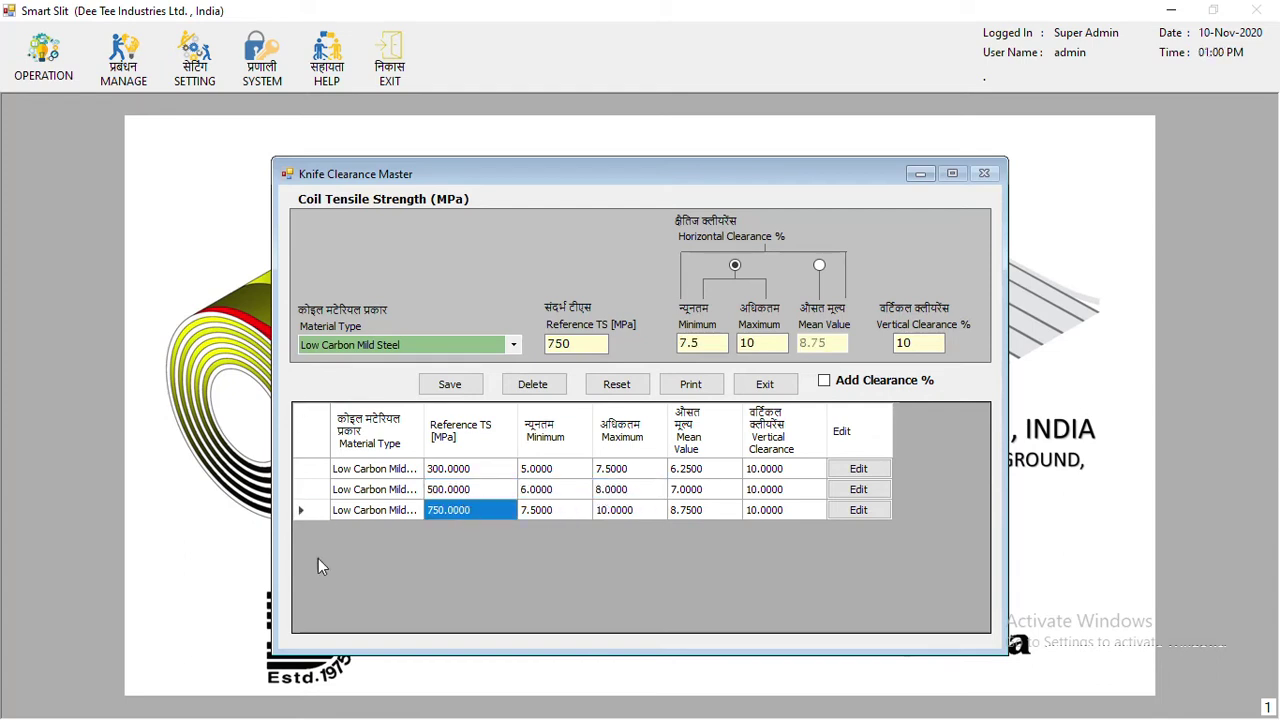
{"action": "left_click", "coordinate": [568, 511]}
{"action": "left_click", "coordinate": [598, 512]}
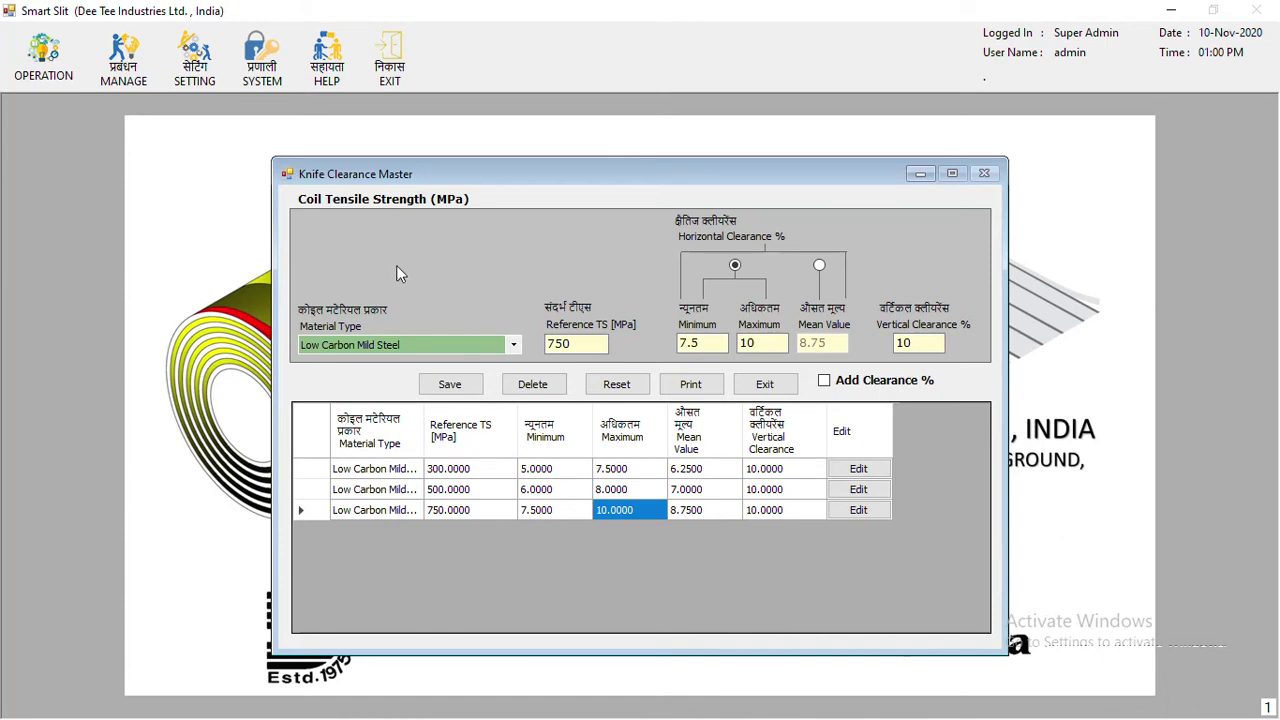
{"action": "left_click", "coordinate": [474, 348]}
{"action": "left_click", "coordinate": [474, 350]}
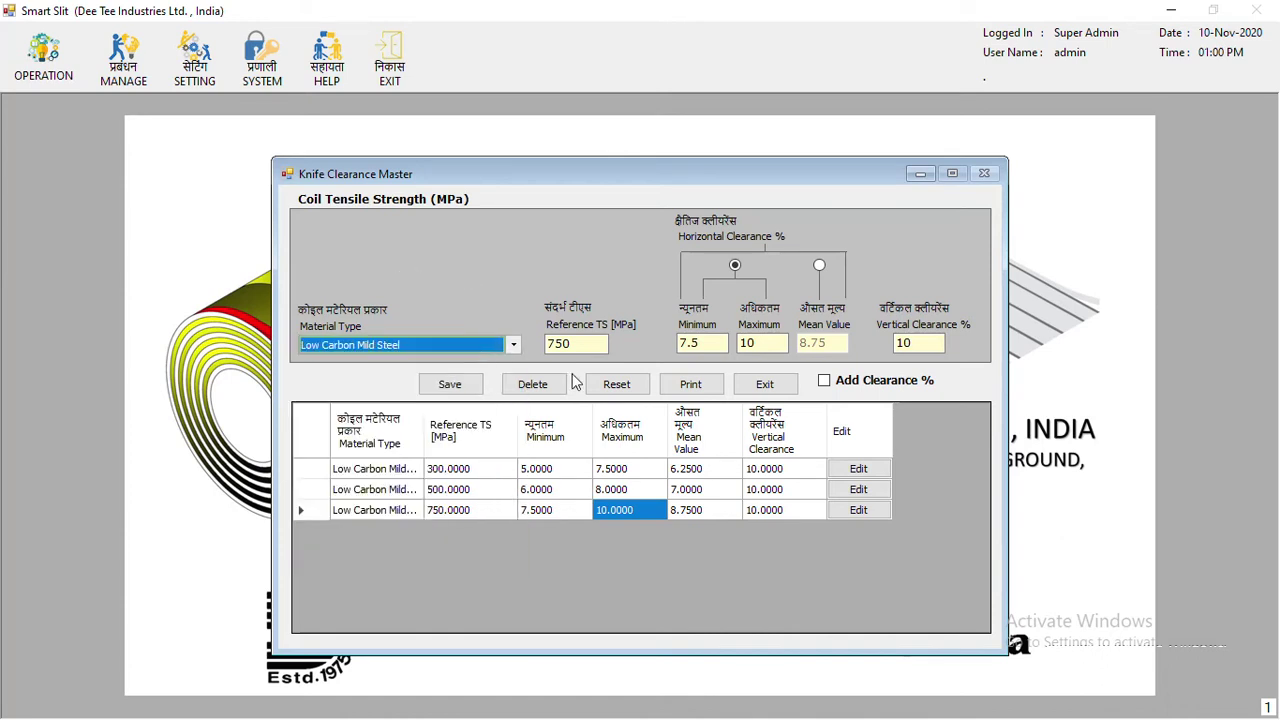
{"action": "left_click", "coordinate": [764, 386]}
Open the knife clearance master for Coil Thickness (MM) and list the entries of Low Carbon Mild Steel, followed by SS TYPE A
{"action": "left_click", "coordinate": [192, 64]}
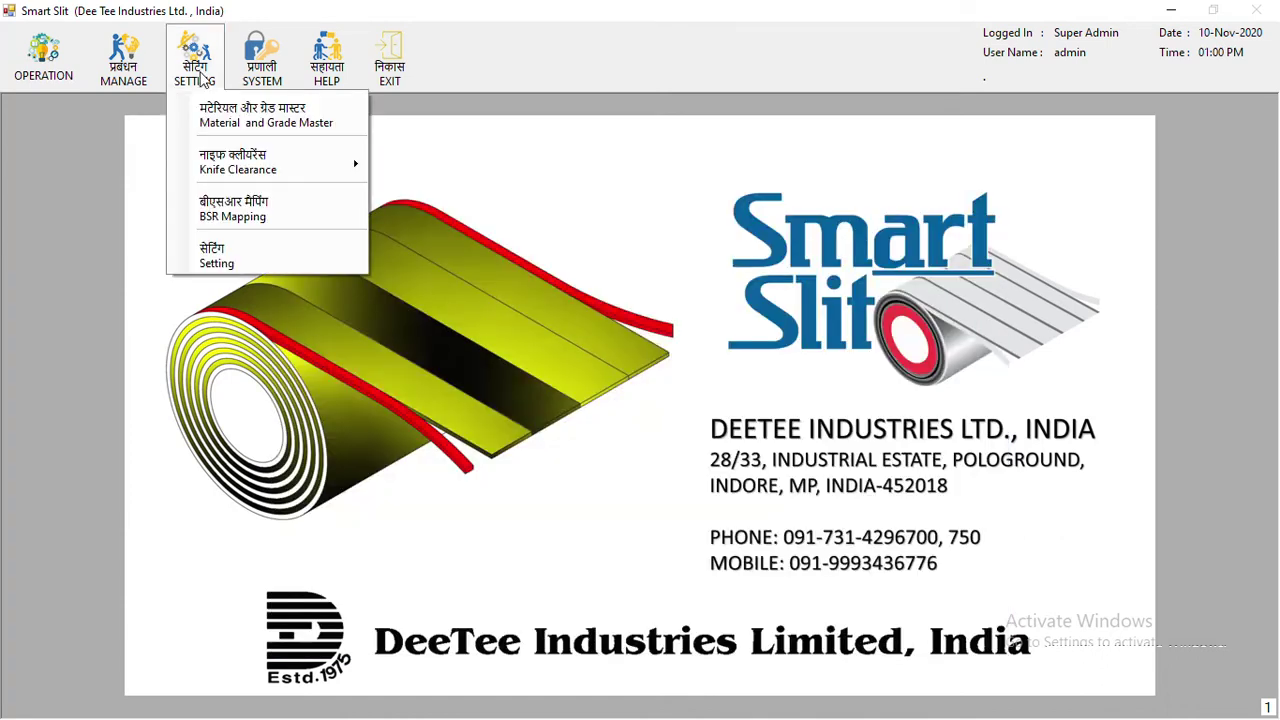
{"action": "mouse_move", "coordinate": [228, 168]}
{"action": "left_click", "coordinate": [513, 185]}
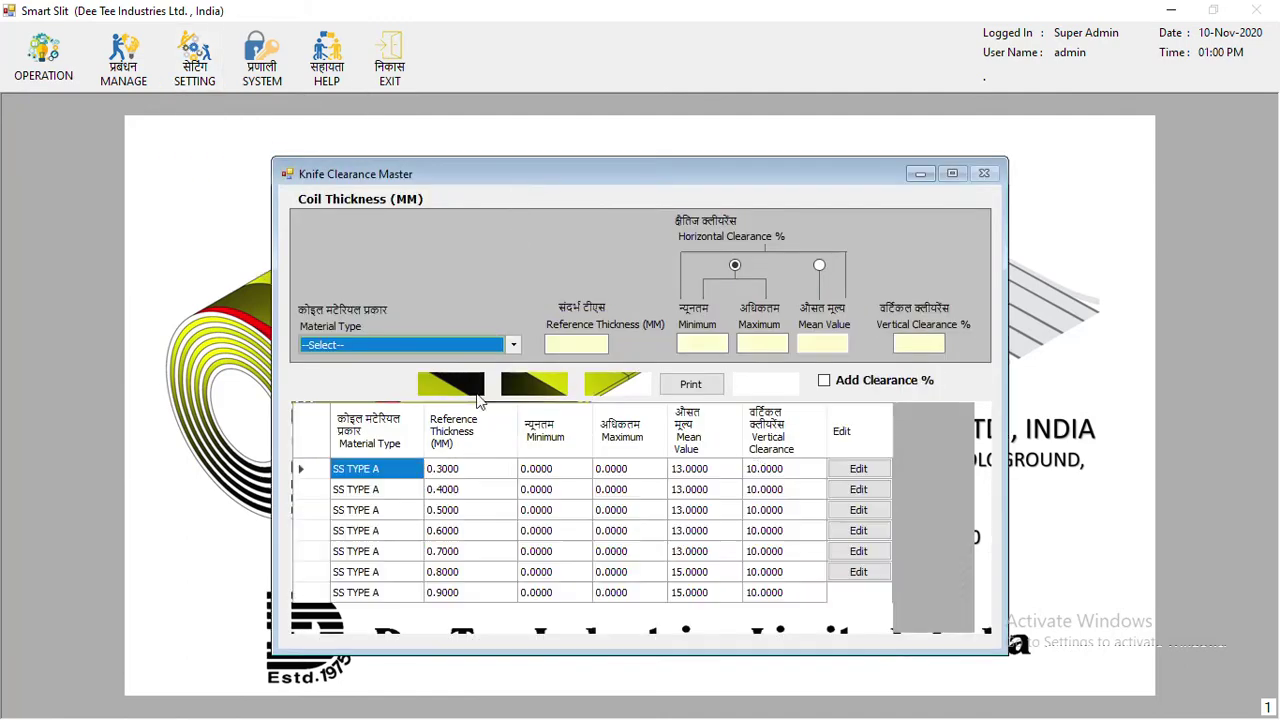
{"action": "left_click", "coordinate": [503, 349]}
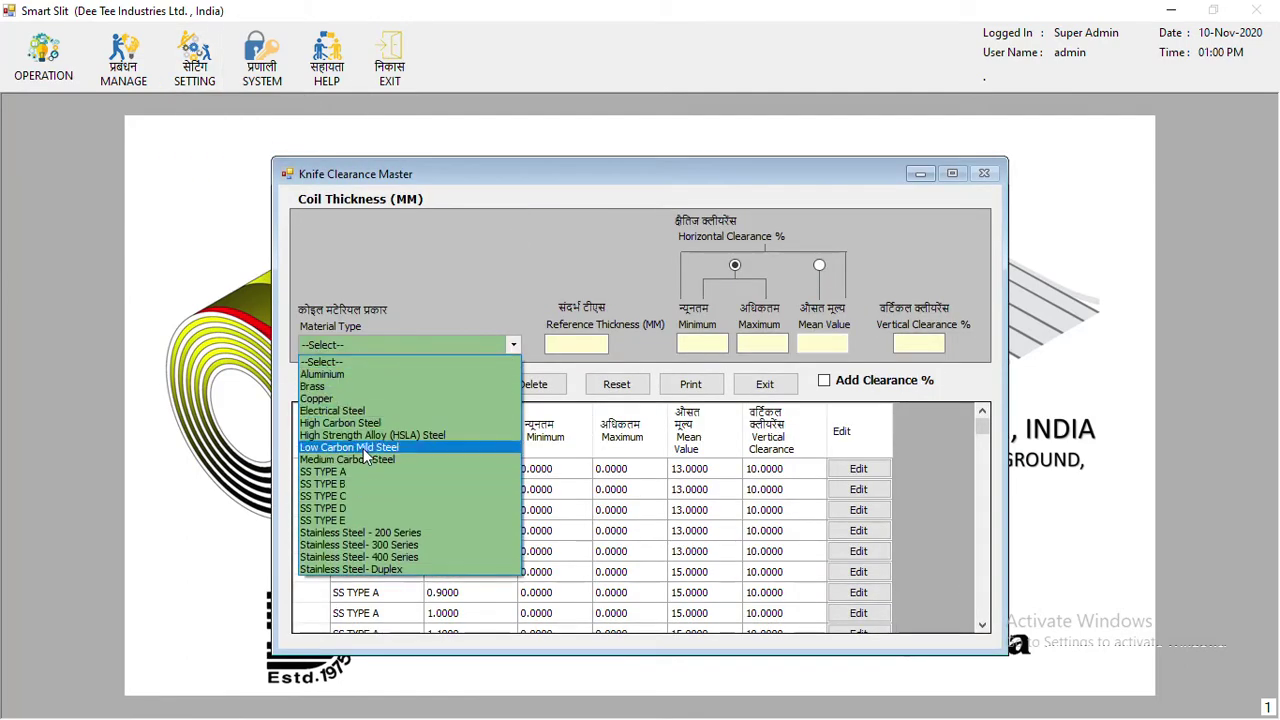
{"action": "left_click", "coordinate": [363, 448]}
{"action": "left_click", "coordinate": [490, 350]}
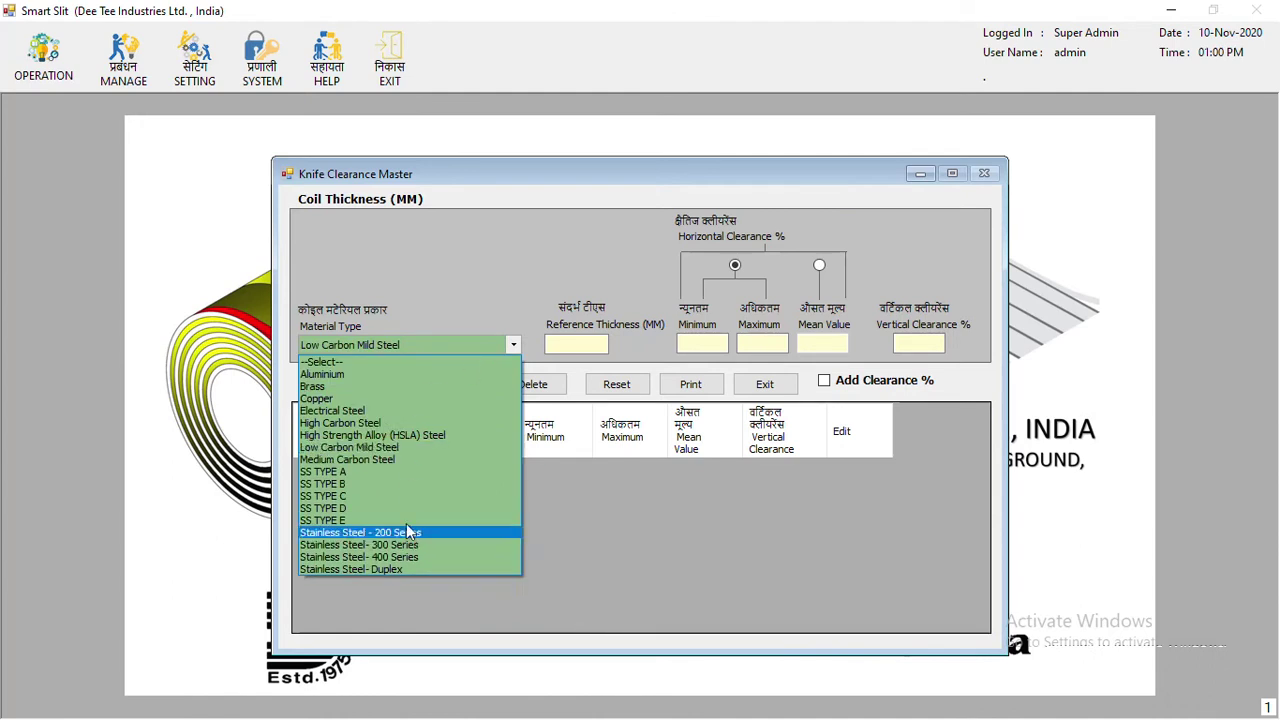
{"action": "left_click", "coordinate": [395, 476]}
{"action": "mouse_move", "coordinate": [985, 434]}
{"action": "left_mouse_down"}
{"action": "mouse_move", "coordinate": [987, 464]}
{"action": "mouse_move", "coordinate": [984, 421]}
{"action": "left_mouse_up"}
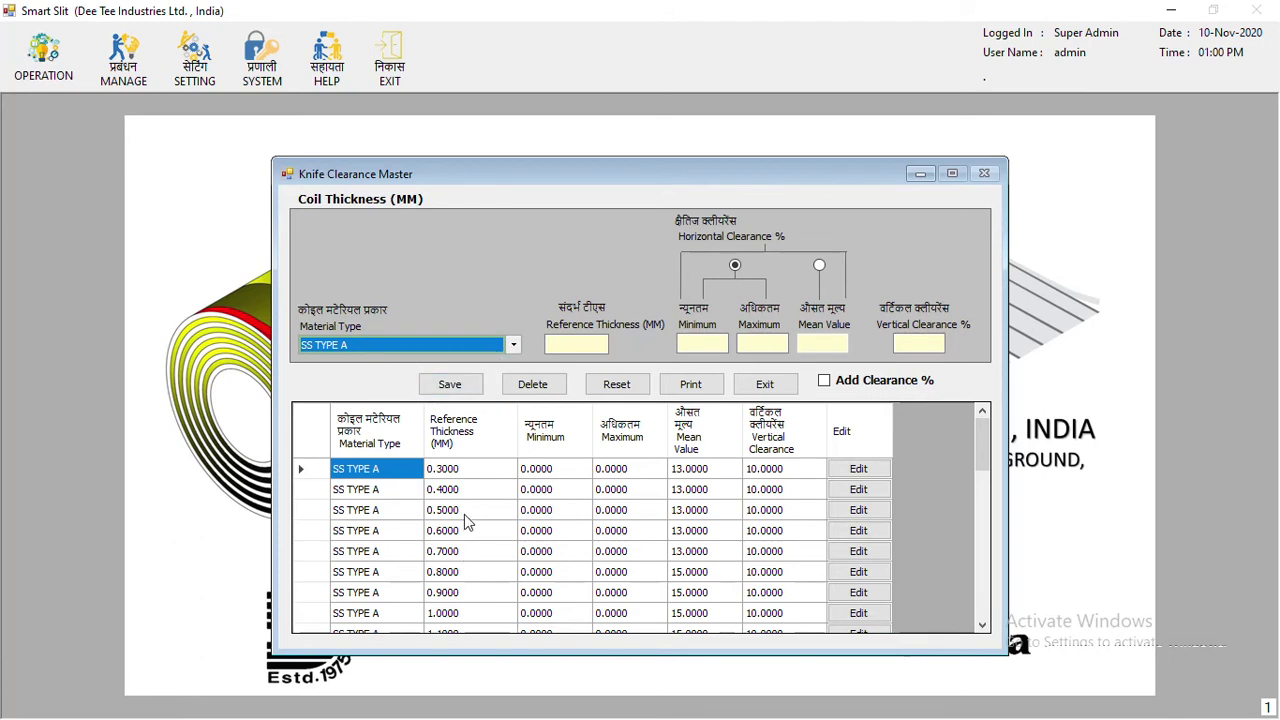
Examine the mean clearance values of SS TYPE A for the 0.3 mm and 0.4 mm reference thicknesses
{"action": "left_click", "coordinate": [470, 470]}
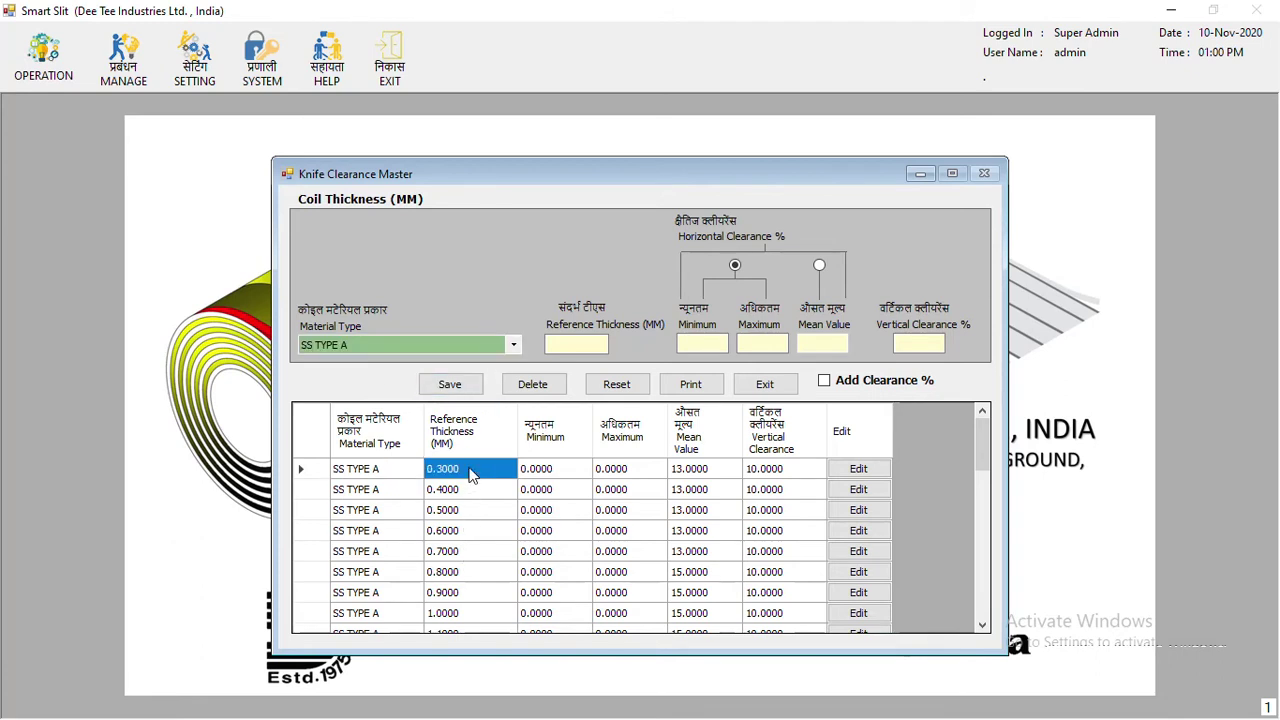
{"action": "left_click", "coordinate": [717, 476]}
{"action": "left_click", "coordinate": [470, 492]}
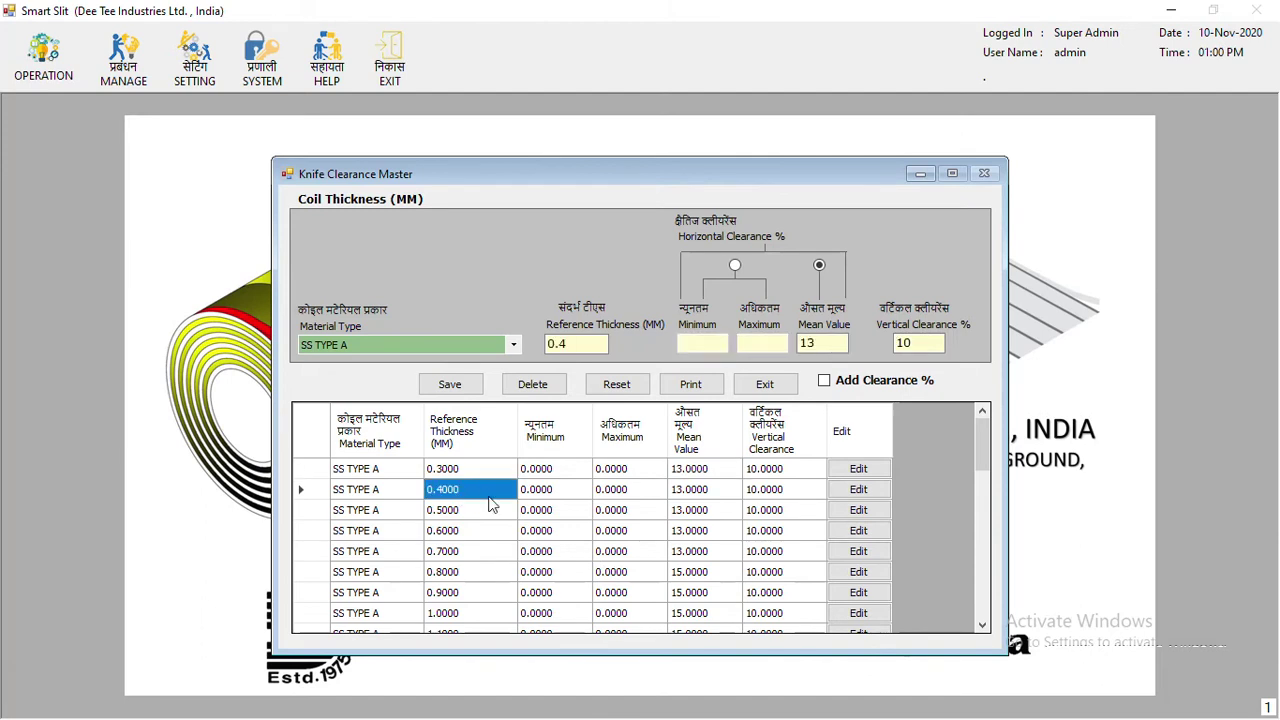
{"action": "left_click", "coordinate": [720, 494]}
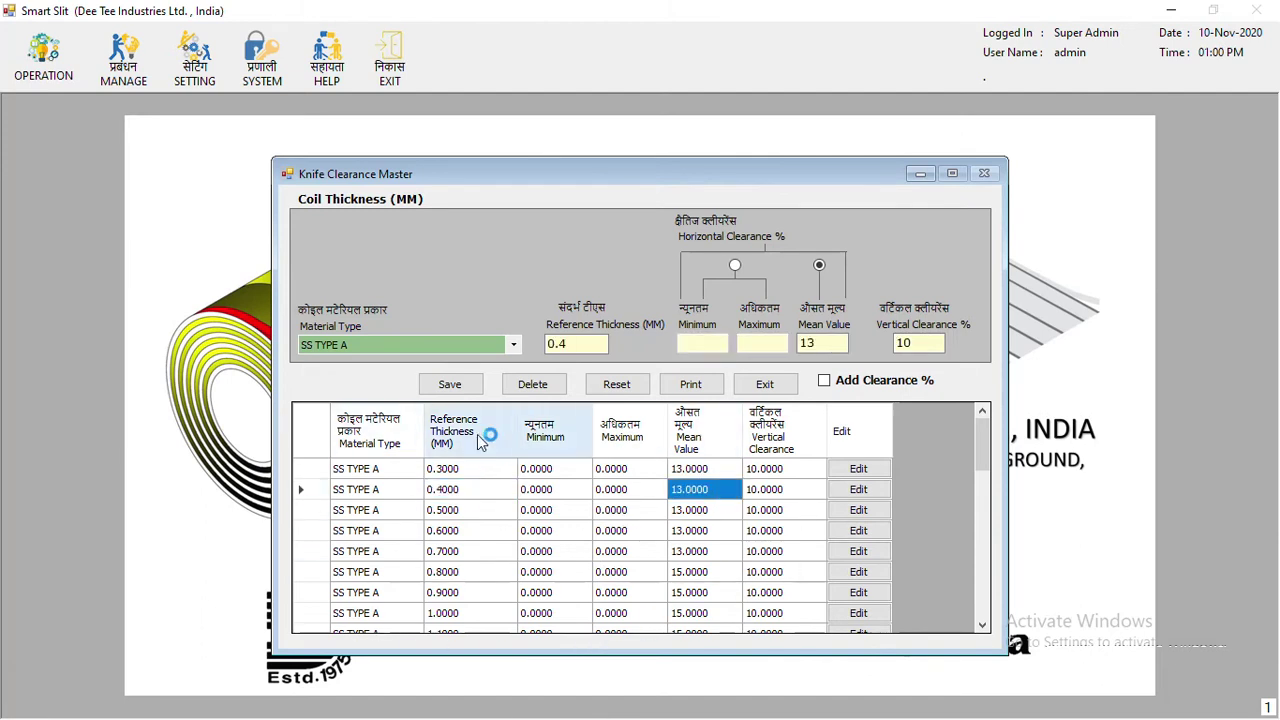
{"action": "left_click", "coordinate": [467, 472]}
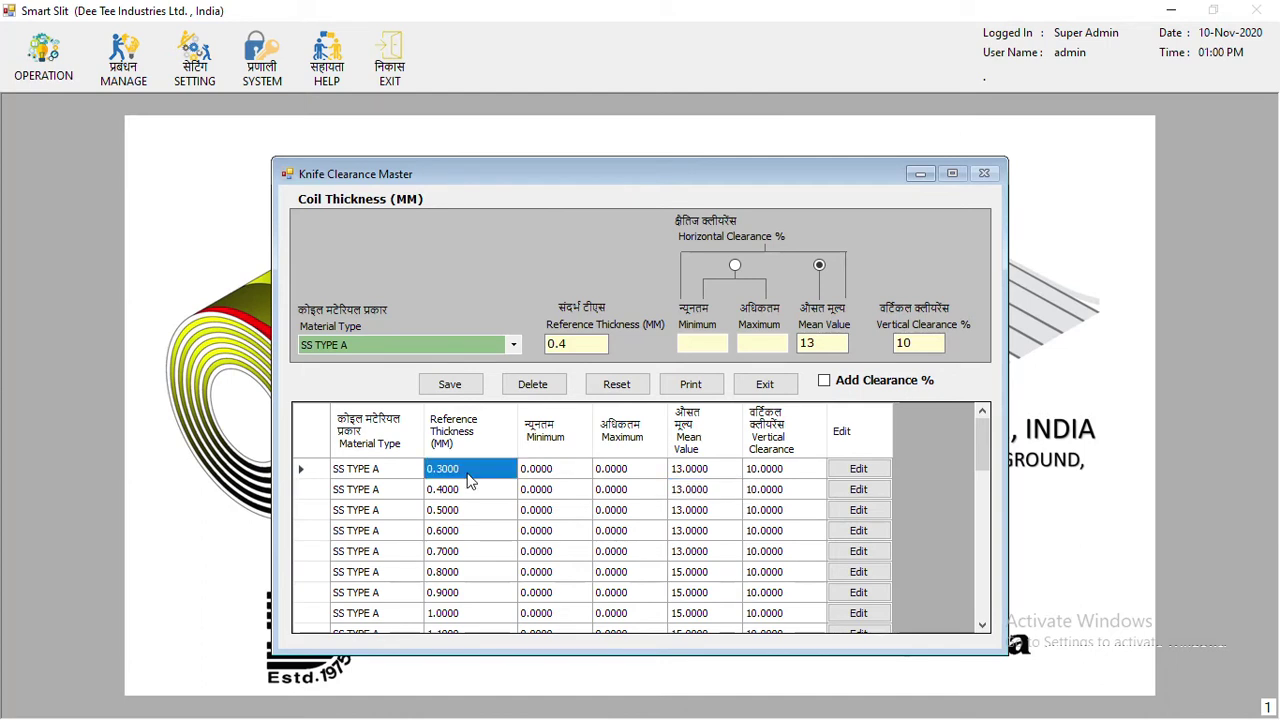
{"action": "left_click", "coordinate": [688, 475]}
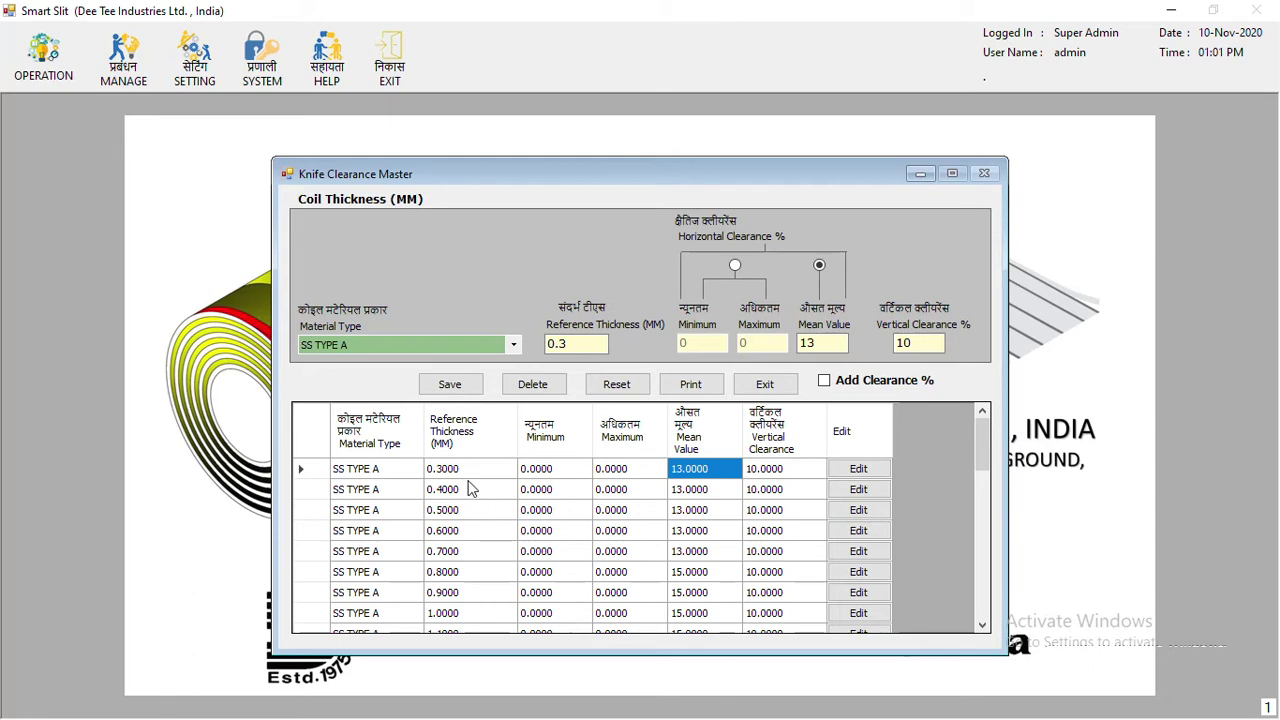
Compare the mean clearance values of SS TYPE A at 2.5 mm and 0.3 mm thickness, and close the knife clearance master
{"action": "scroll", "coordinate": [470, 535], "scroll_direction": "down", "scroll_amount": 5}
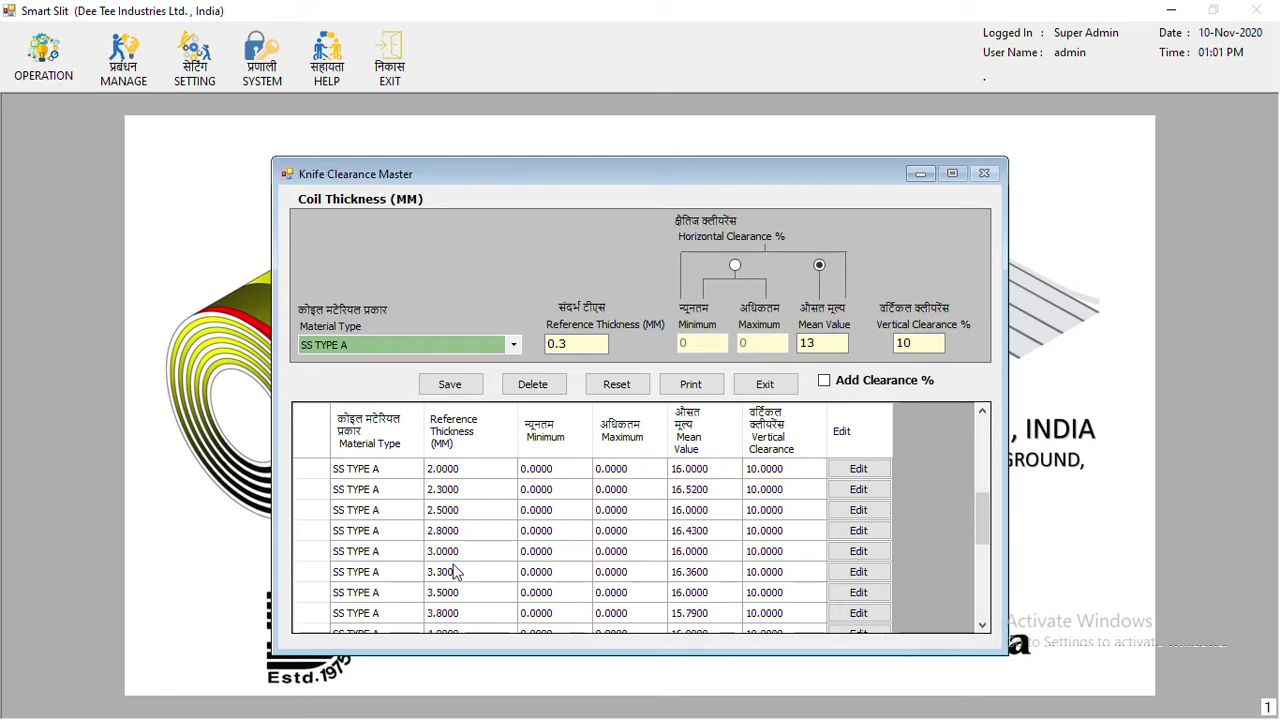
{"action": "left_click", "coordinate": [458, 512]}
{"action": "left_click", "coordinate": [697, 514]}
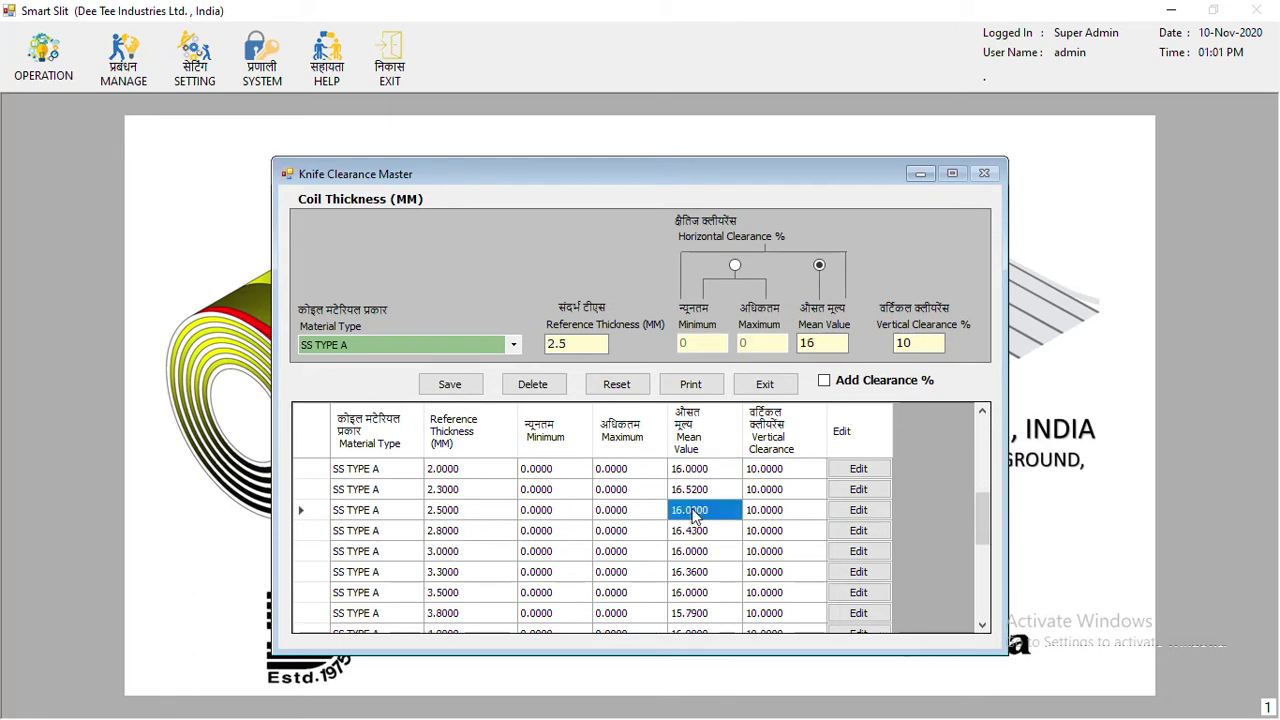
{"action": "scroll", "coordinate": [665, 560], "scroll_direction": "up", "scroll_amount": 5}
{"action": "left_click", "coordinate": [460, 470]}
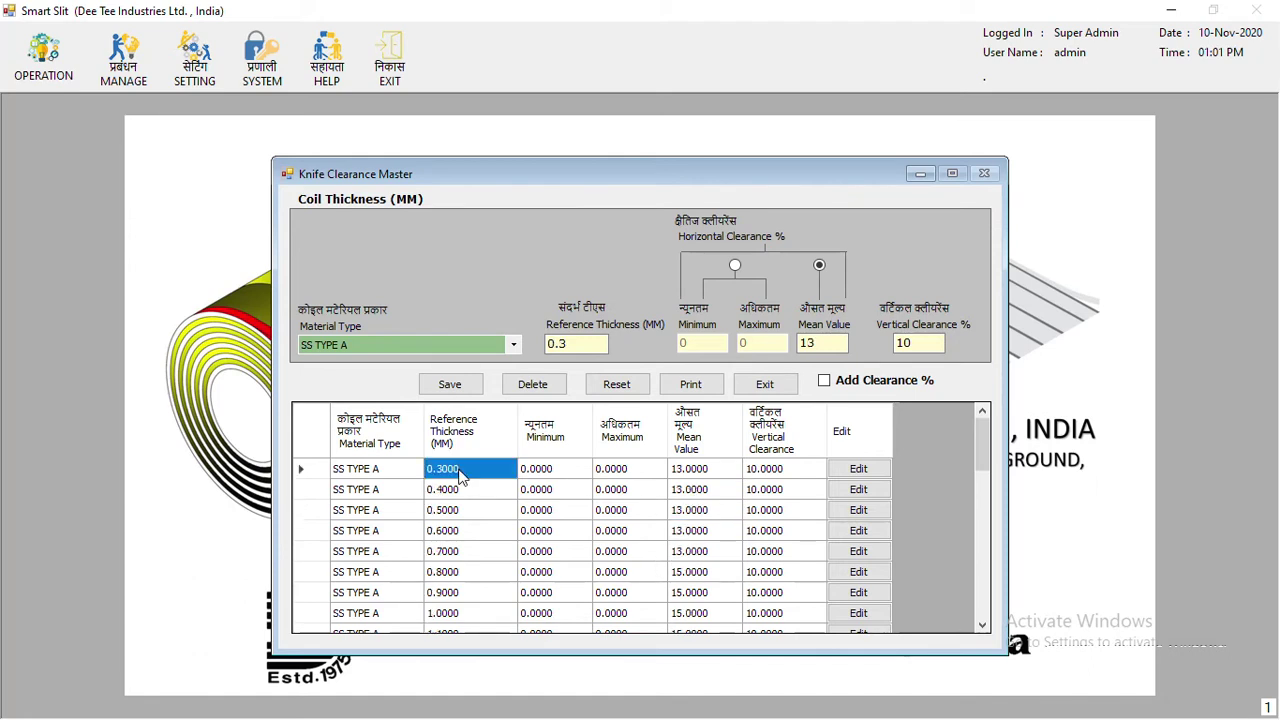
{"action": "left_click", "coordinate": [705, 476]}
{"action": "scroll", "coordinate": [485, 560], "scroll_direction": "down", "scroll_amount": 5}
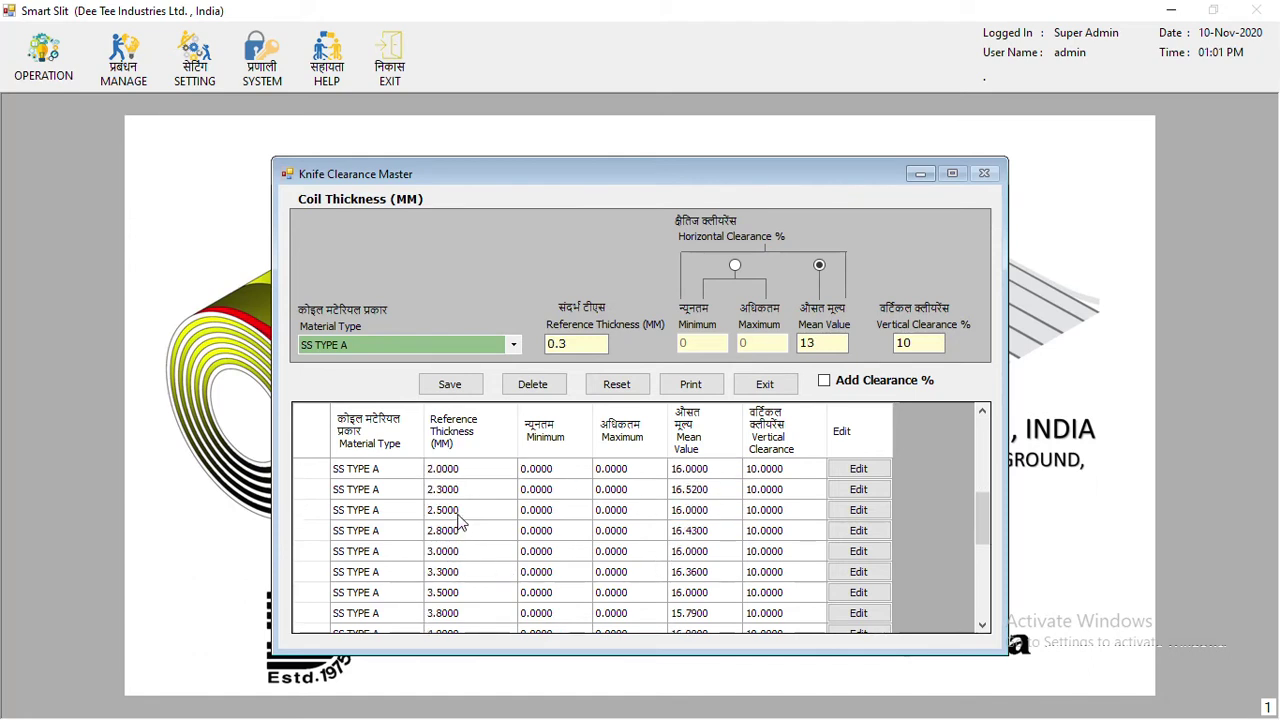
{"action": "left_click", "coordinate": [460, 514]}
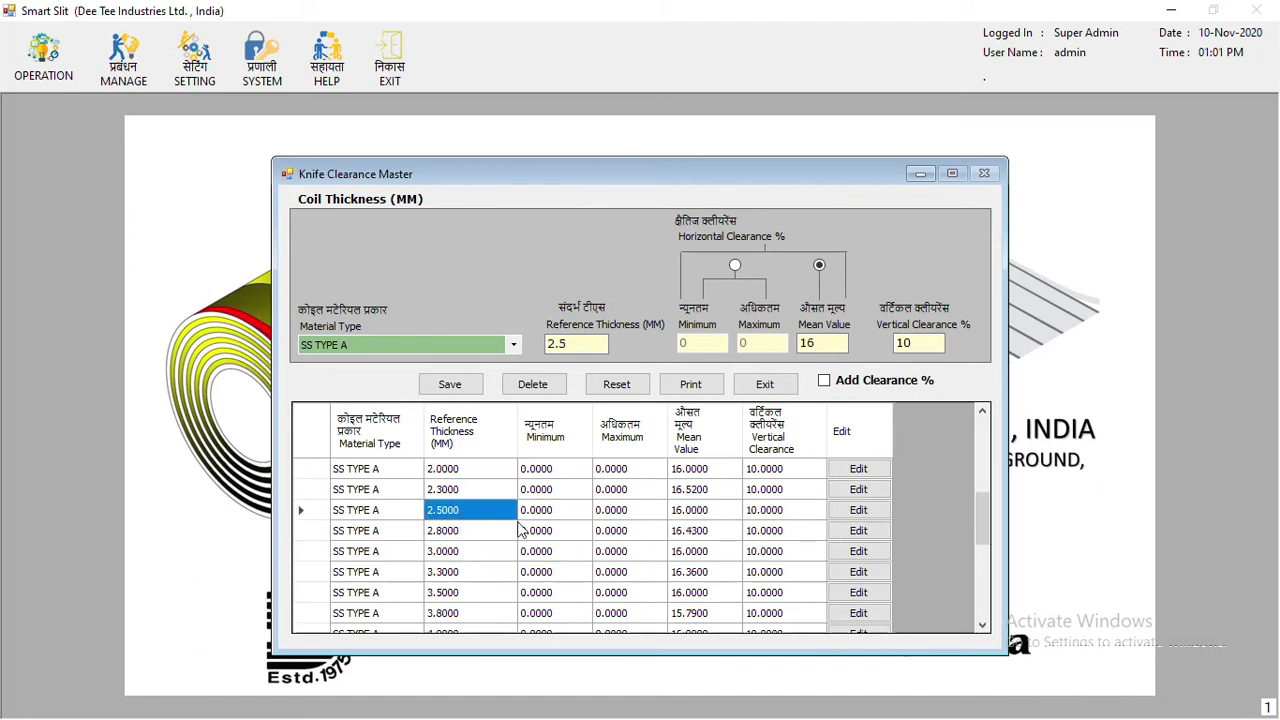
{"action": "left_click", "coordinate": [682, 514]}
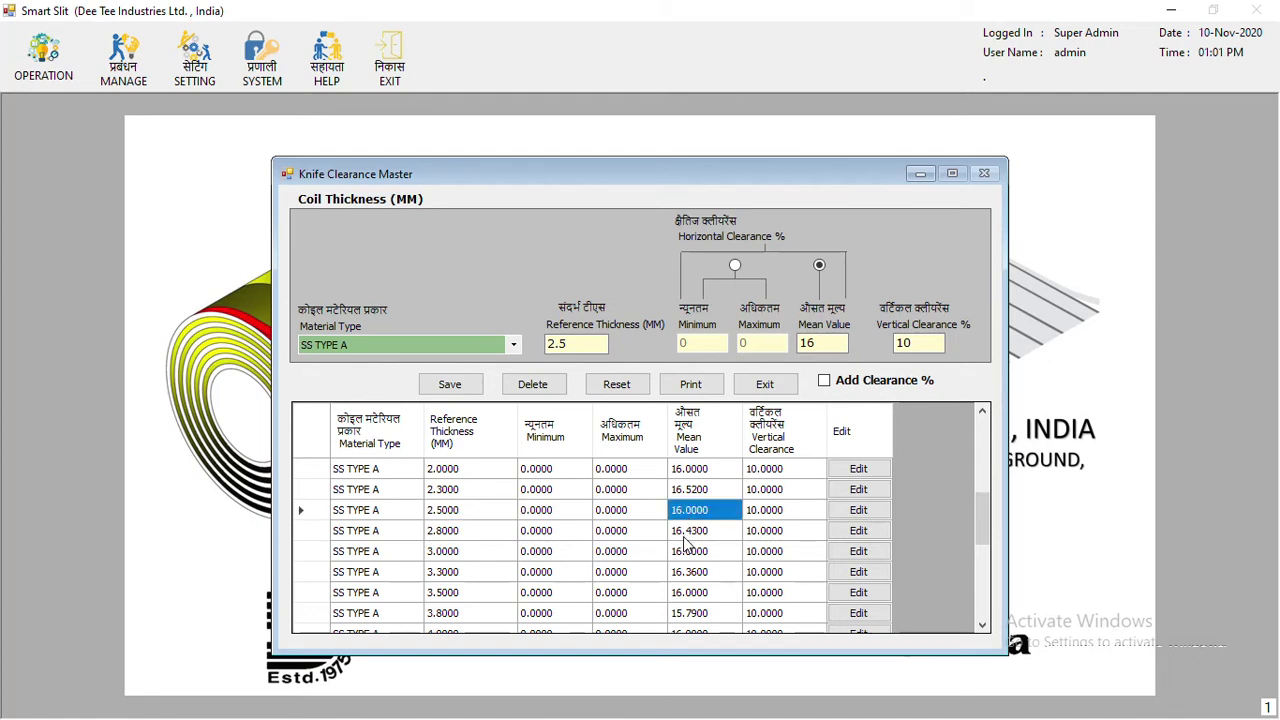
{"action": "left_click", "coordinate": [760, 385]}
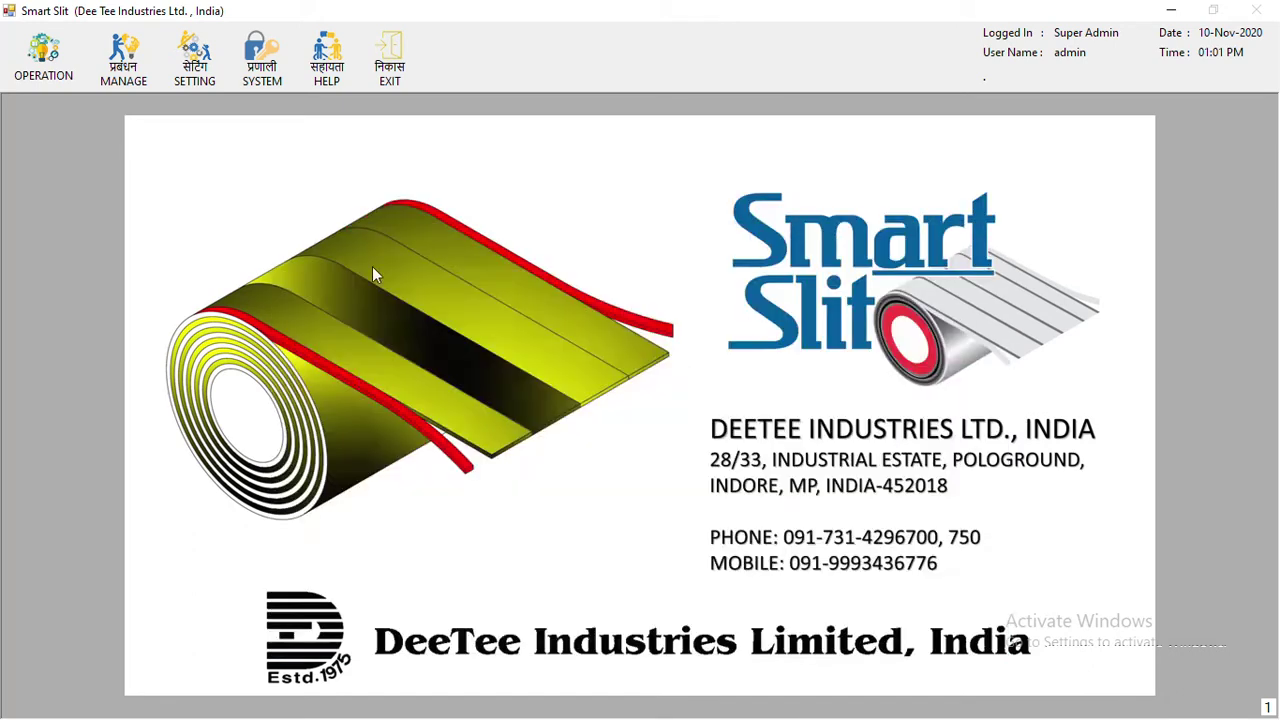
{"action": "left_click", "coordinate": [190, 58]}
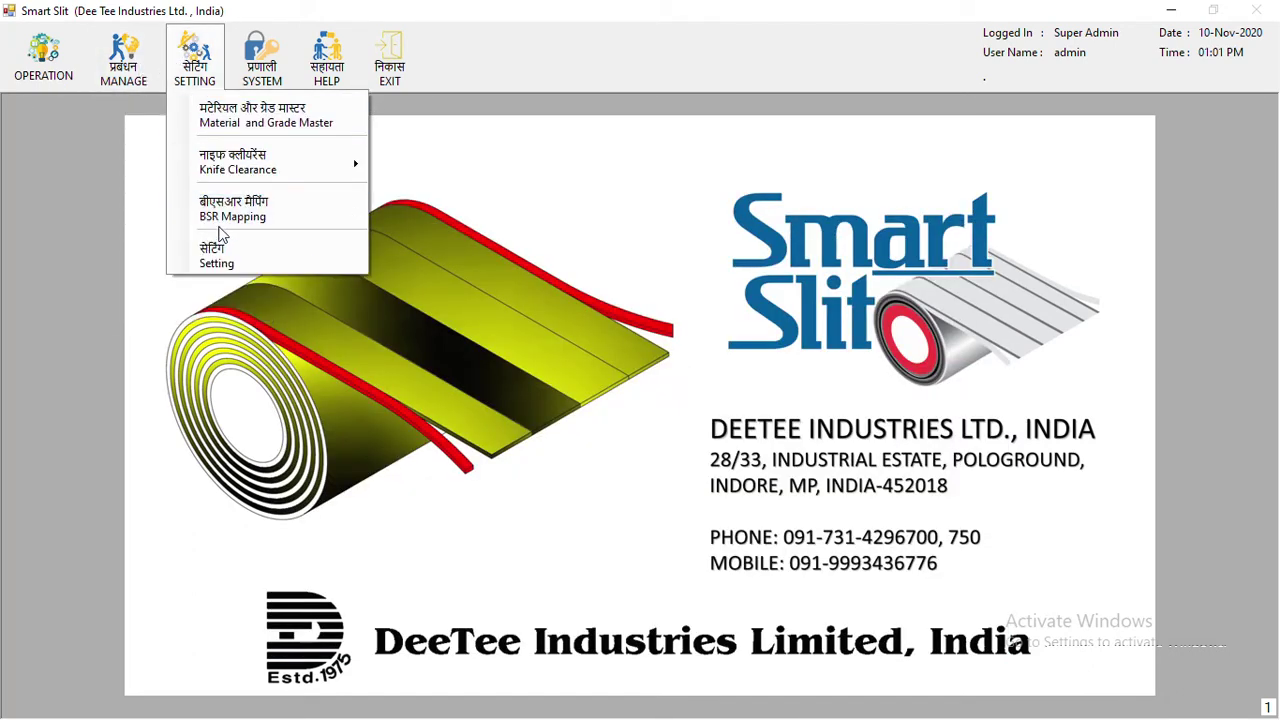
{"action": "mouse_move", "coordinate": [240, 177]}
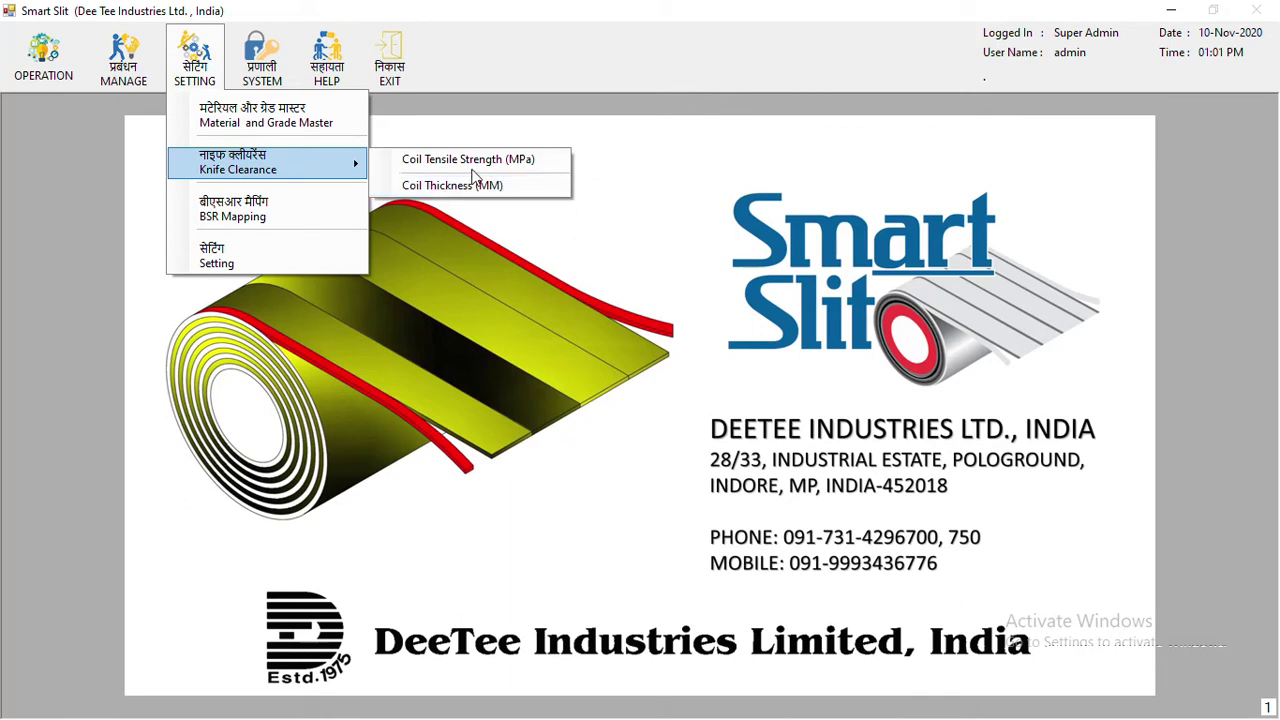
{"action": "left_click", "coordinate": [582, 298]}
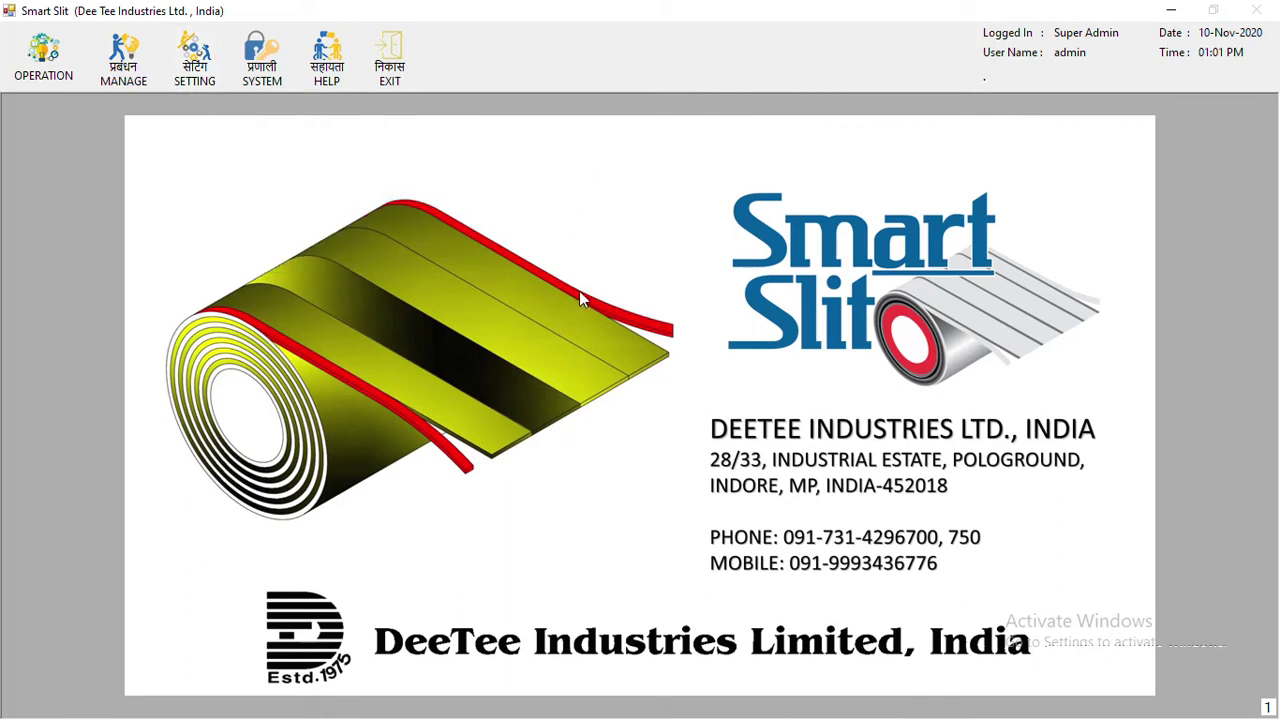
Open the existing machine DT_Shimless for editing in the machine setup
{"action": "left_click", "coordinate": [107, 85]}
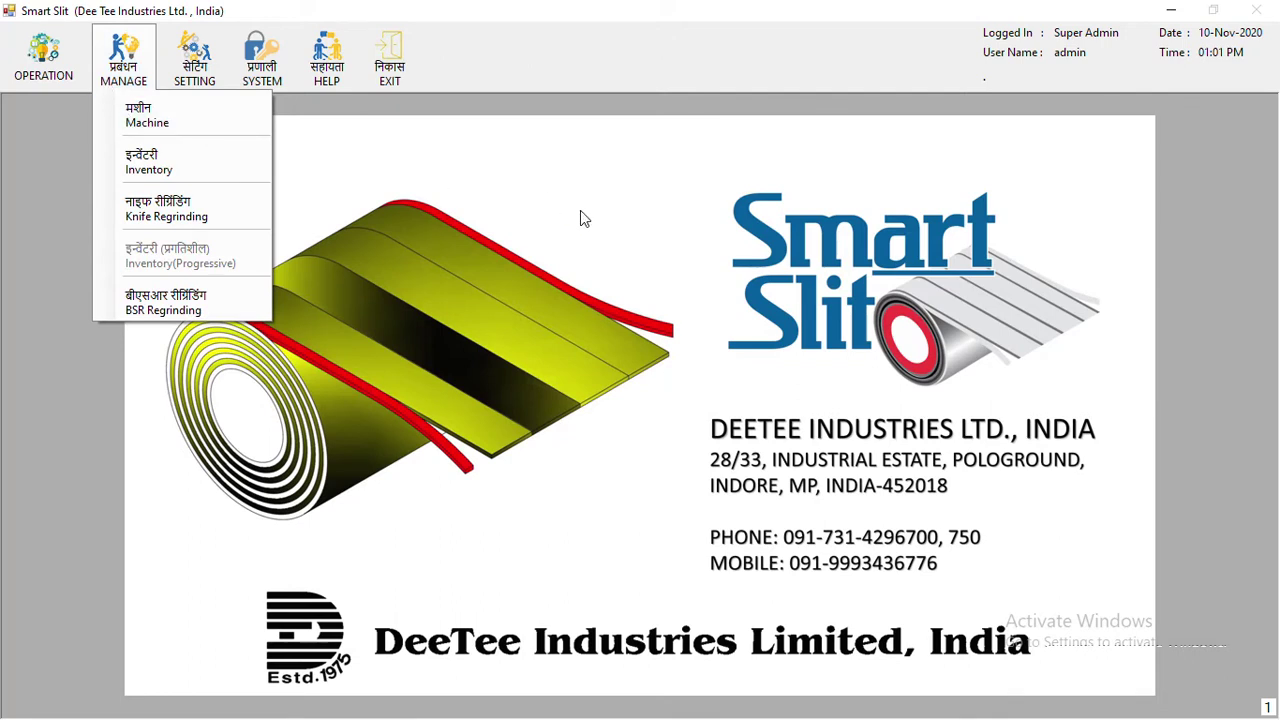
{"action": "left_click", "coordinate": [183, 120]}
{"action": "left_click", "coordinate": [664, 236]}
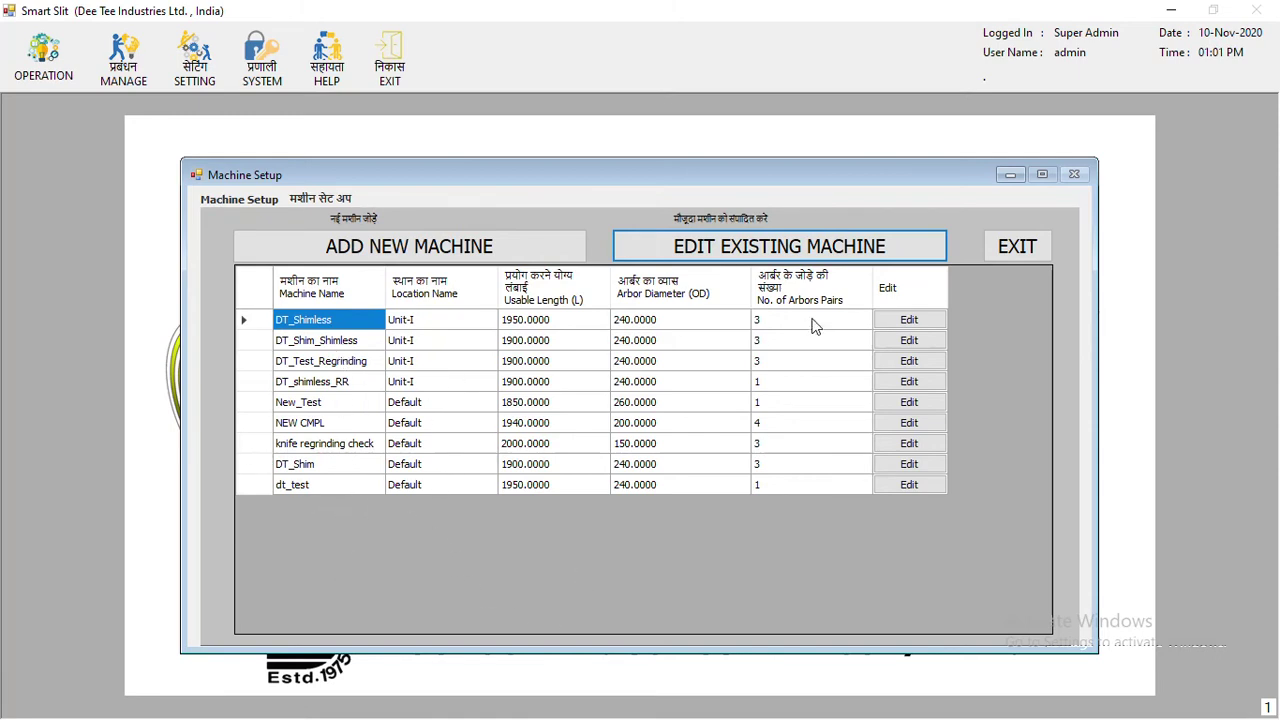
{"action": "left_click", "coordinate": [906, 324]}
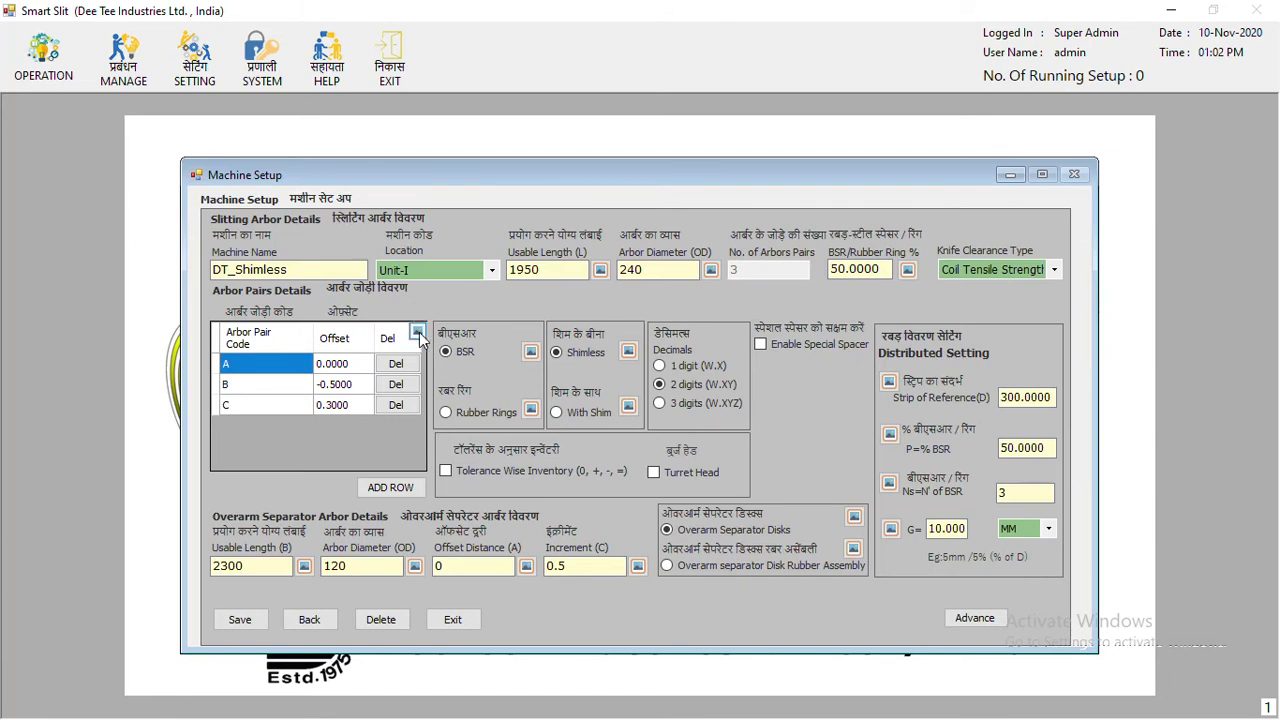
Review the machine name and location choices of DT_Shimless, keep Unit-I, and move to the slitting arbor's usable length
{"action": "left_click_drag", "start_coordinate": [340, 272], "coordinate": [198, 265]}
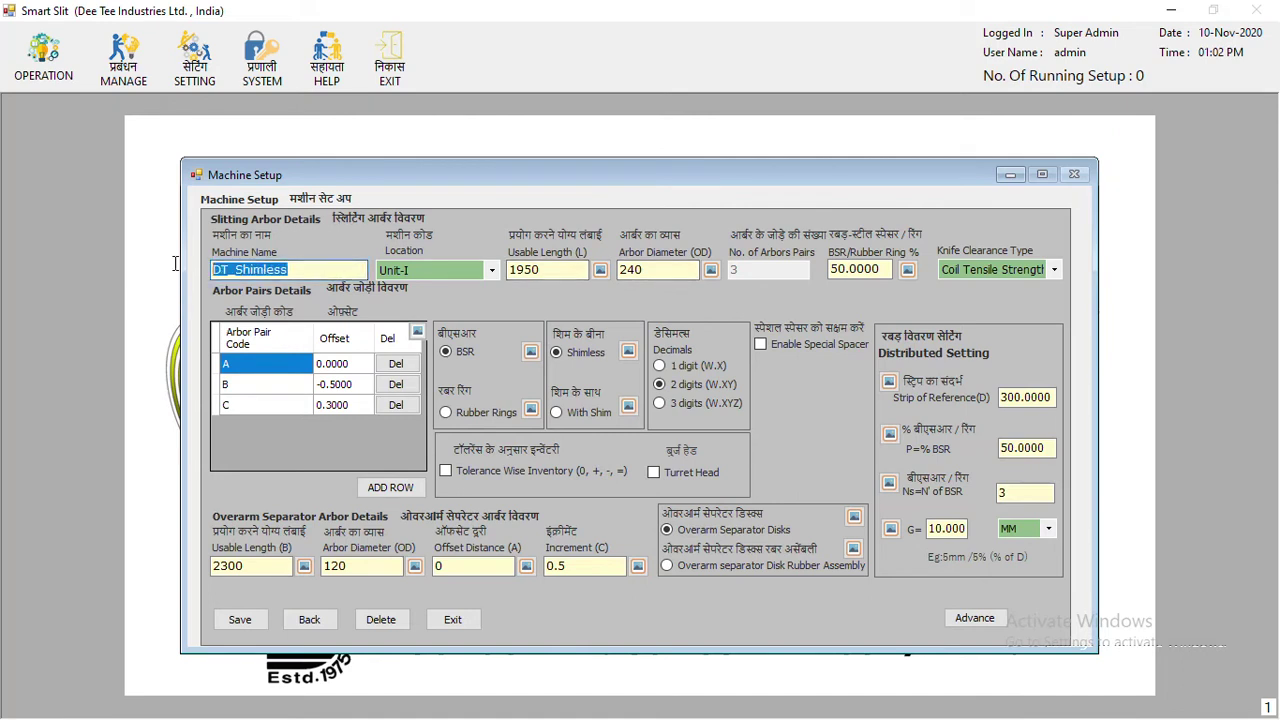
{"action": "left_click", "coordinate": [444, 272]}
{"action": "left_click", "coordinate": [437, 297]}
{"action": "left_click", "coordinate": [470, 278]}
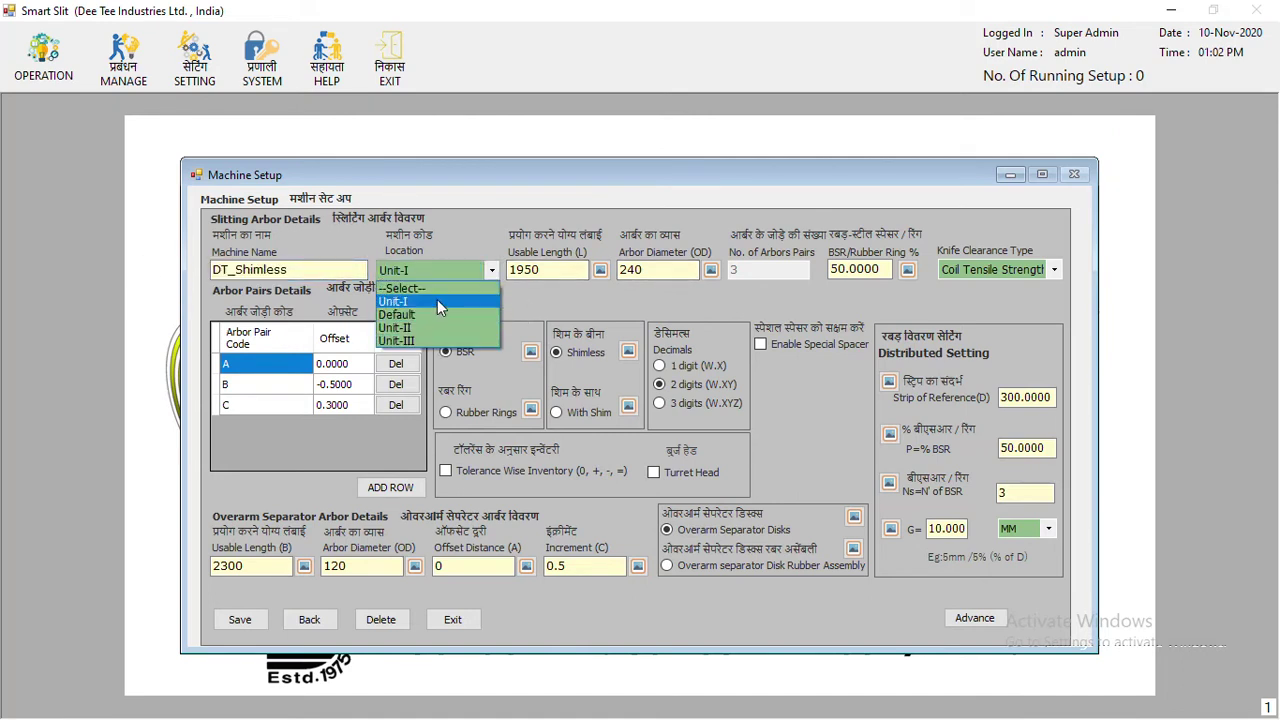
{"action": "left_click", "coordinate": [545, 278]}
{"action": "left_click", "coordinate": [552, 272]}
{"action": "double_click", "coordinate": [552, 272]}
View the reference drawings for the slitting arbor's usable length and arbor diameter
{"action": "left_click", "coordinate": [600, 270]}
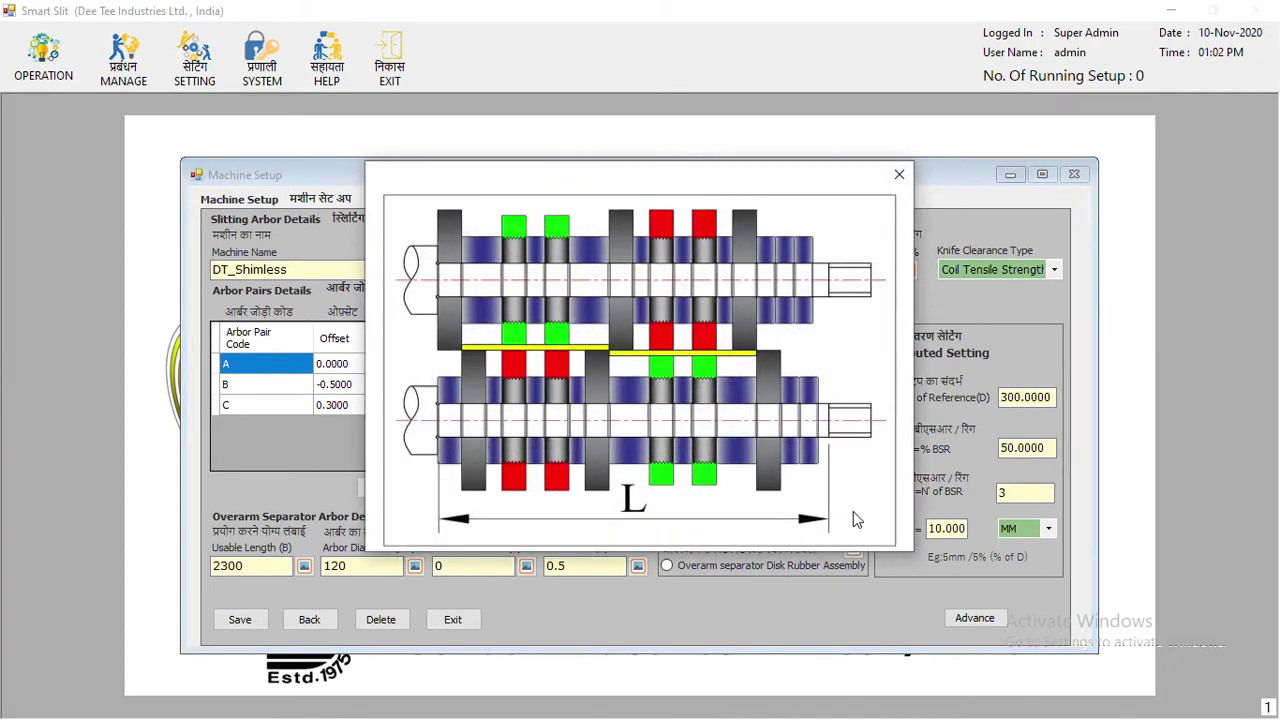
{"action": "left_click", "coordinate": [899, 174]}
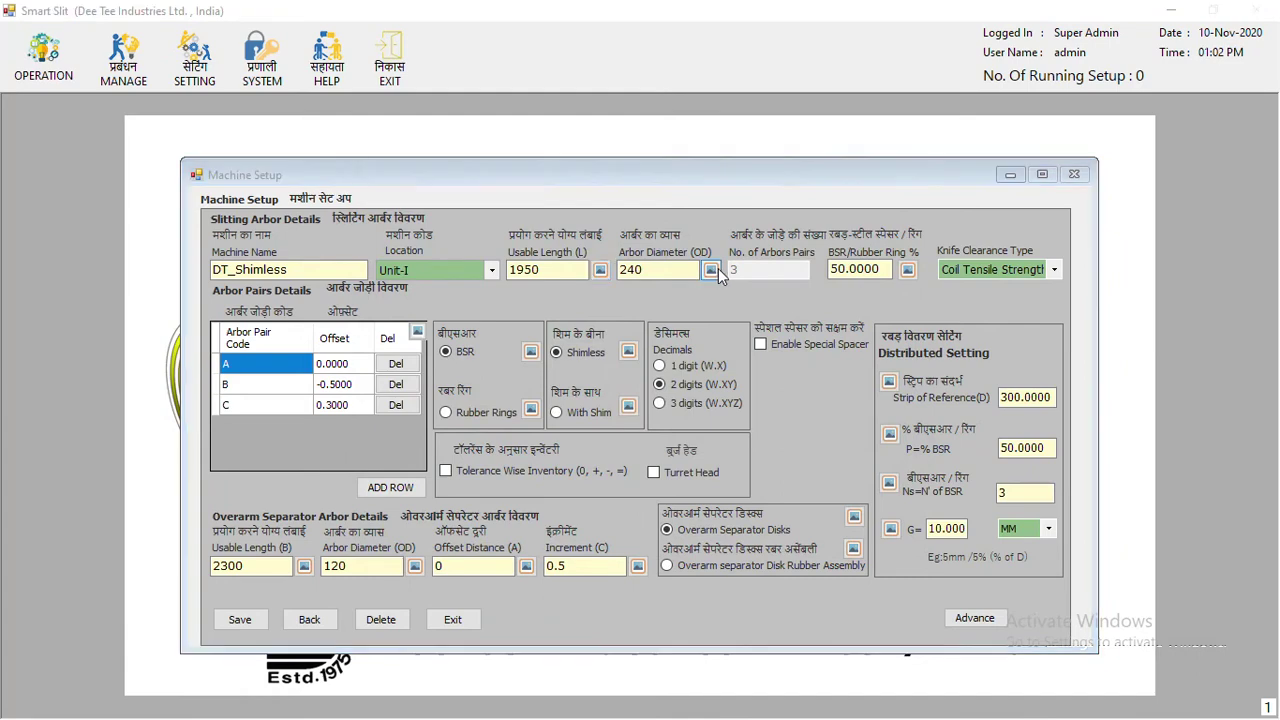
{"action": "left_click", "coordinate": [711, 270]}
{"action": "left_click", "coordinate": [901, 174]}
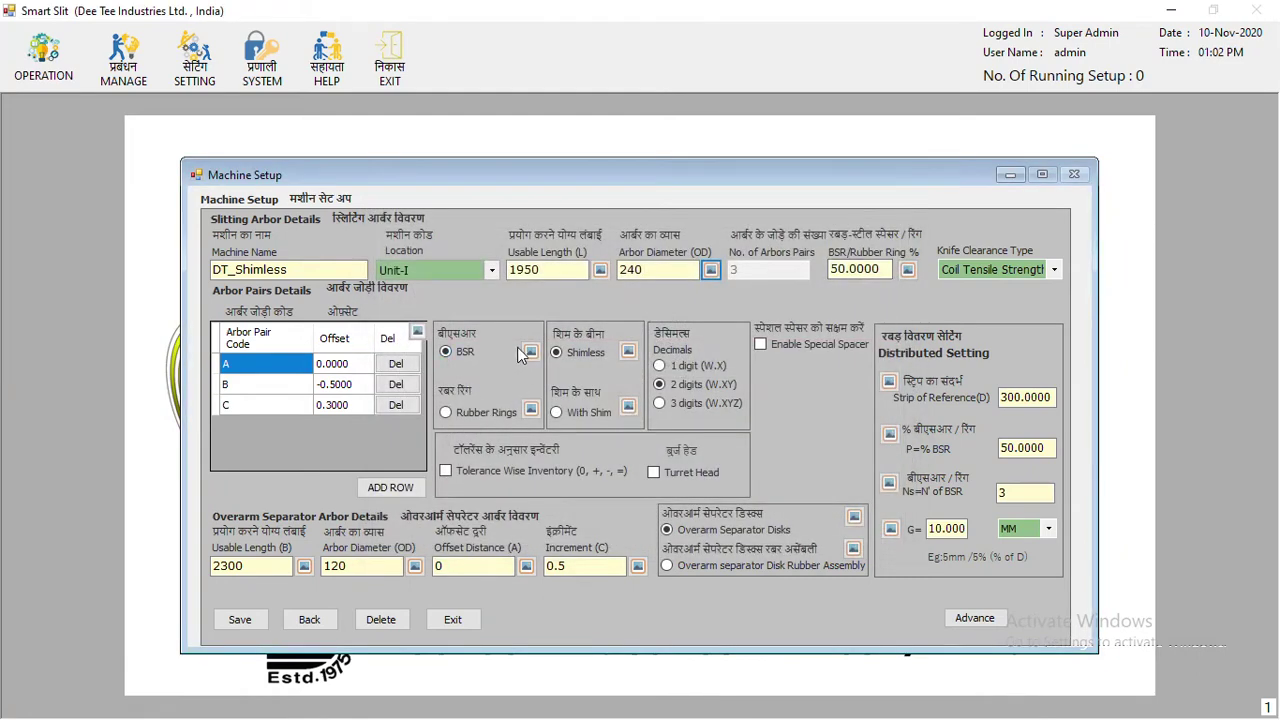
Compare the reference drawings of the BSR and Rubber Rings options
{"action": "left_click", "coordinate": [531, 352]}
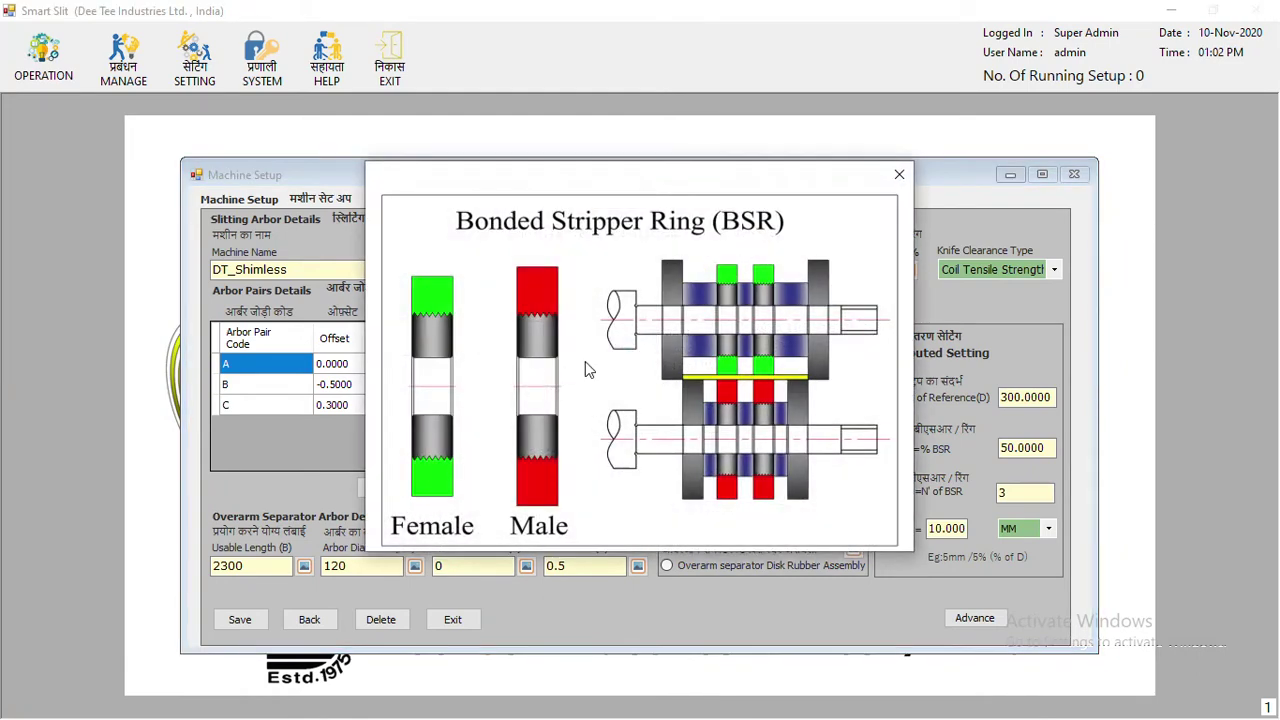
{"action": "left_click", "coordinate": [899, 176]}
{"action": "left_click", "coordinate": [531, 412]}
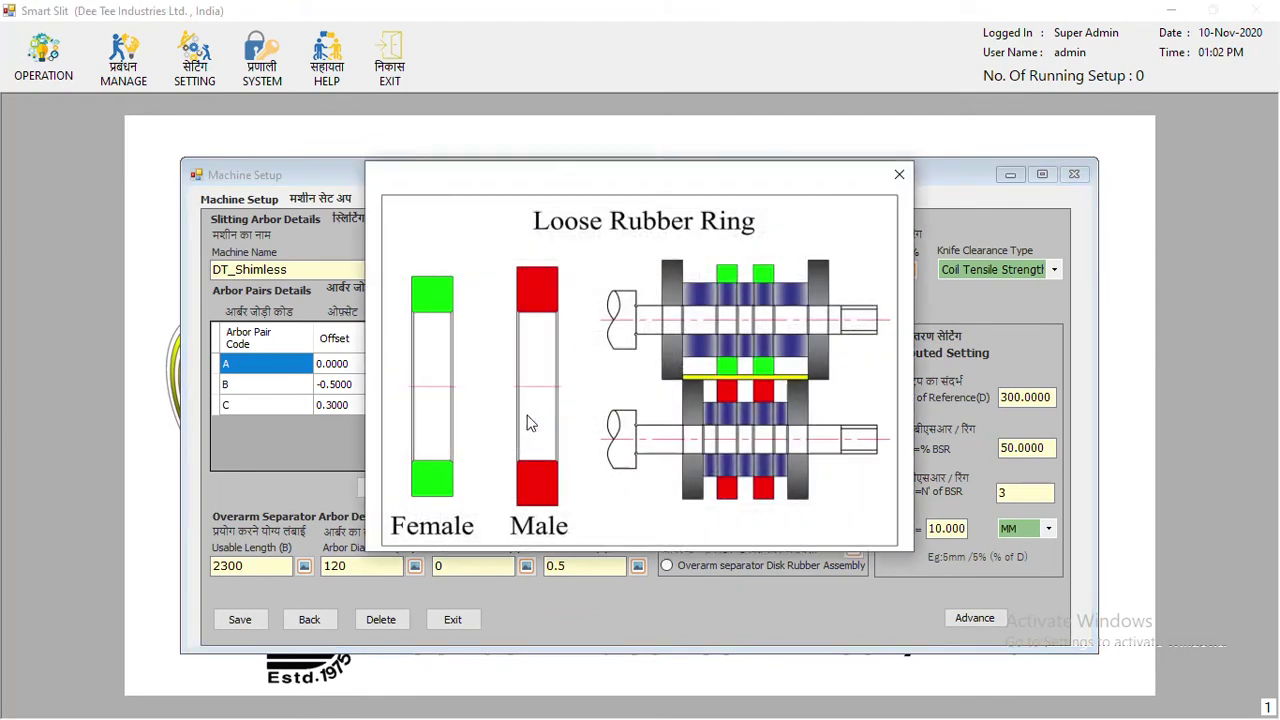
{"action": "left_click", "coordinate": [882, 200]}
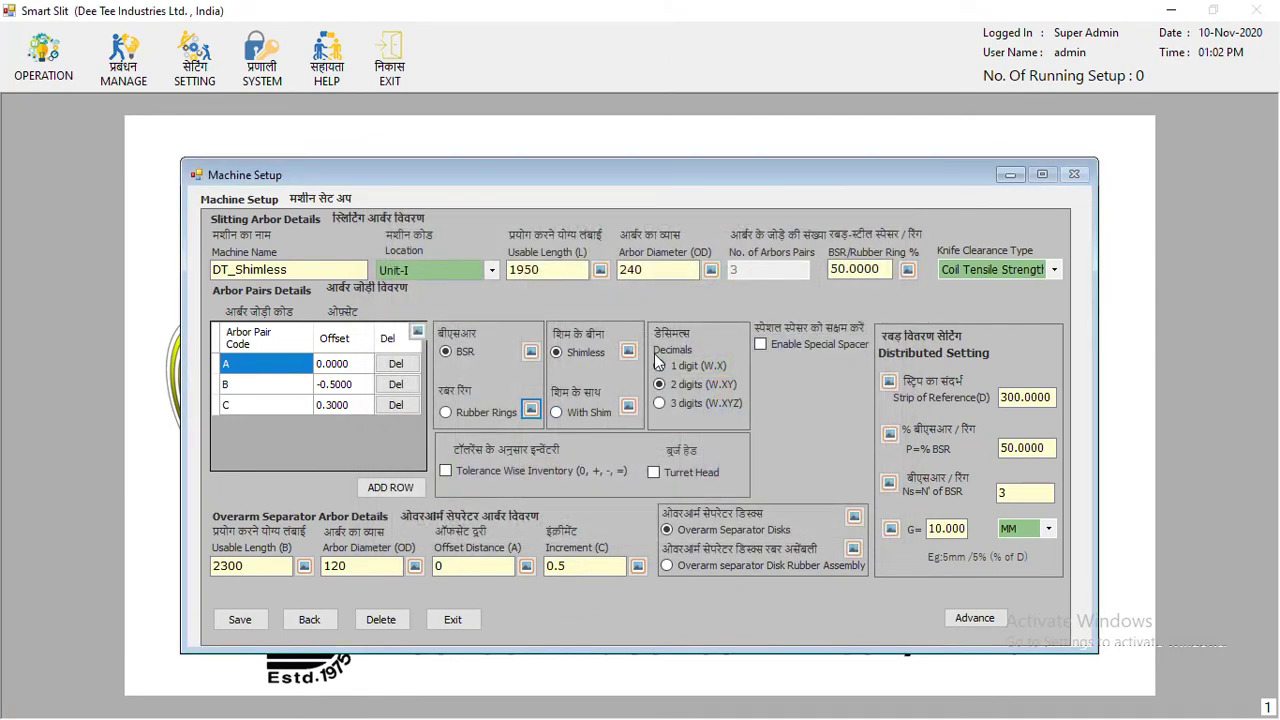
Recheck the machine name and location choices, and view the reference drawing for the arbor pair offsets
{"action": "double_click", "coordinate": [310, 270]}
{"action": "left_click", "coordinate": [327, 272]}
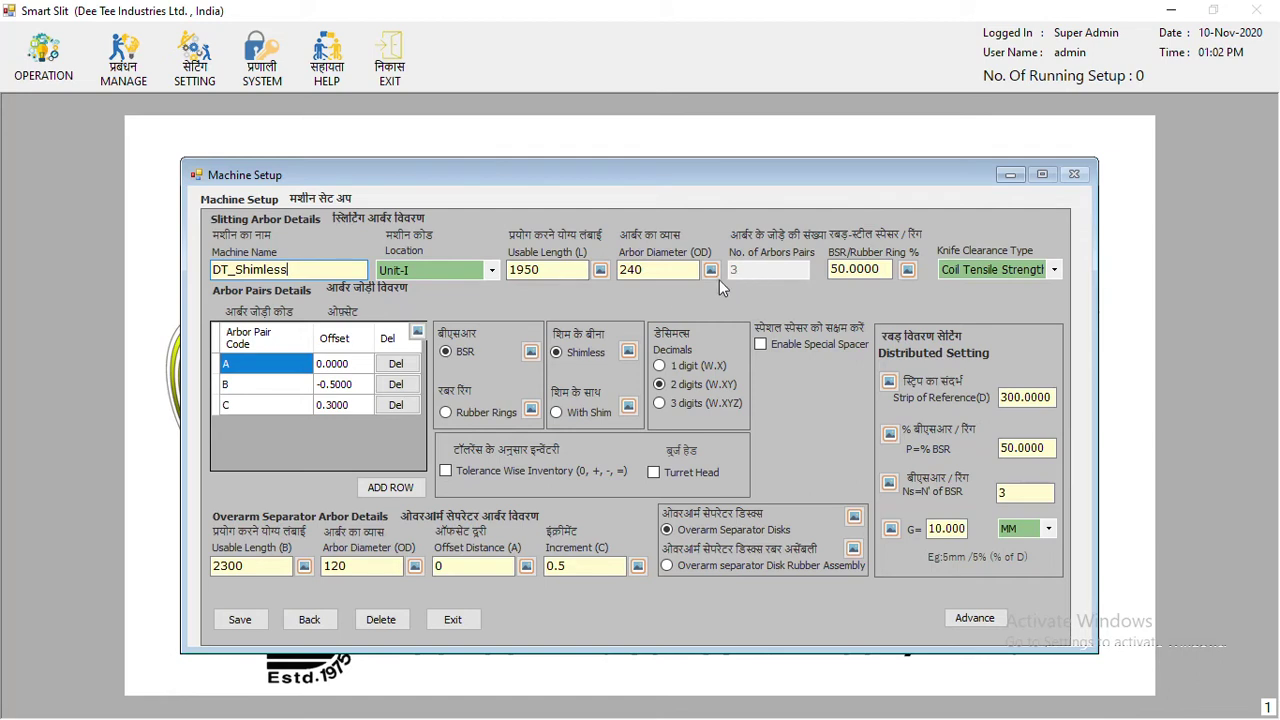
{"action": "left_click", "coordinate": [491, 271]}
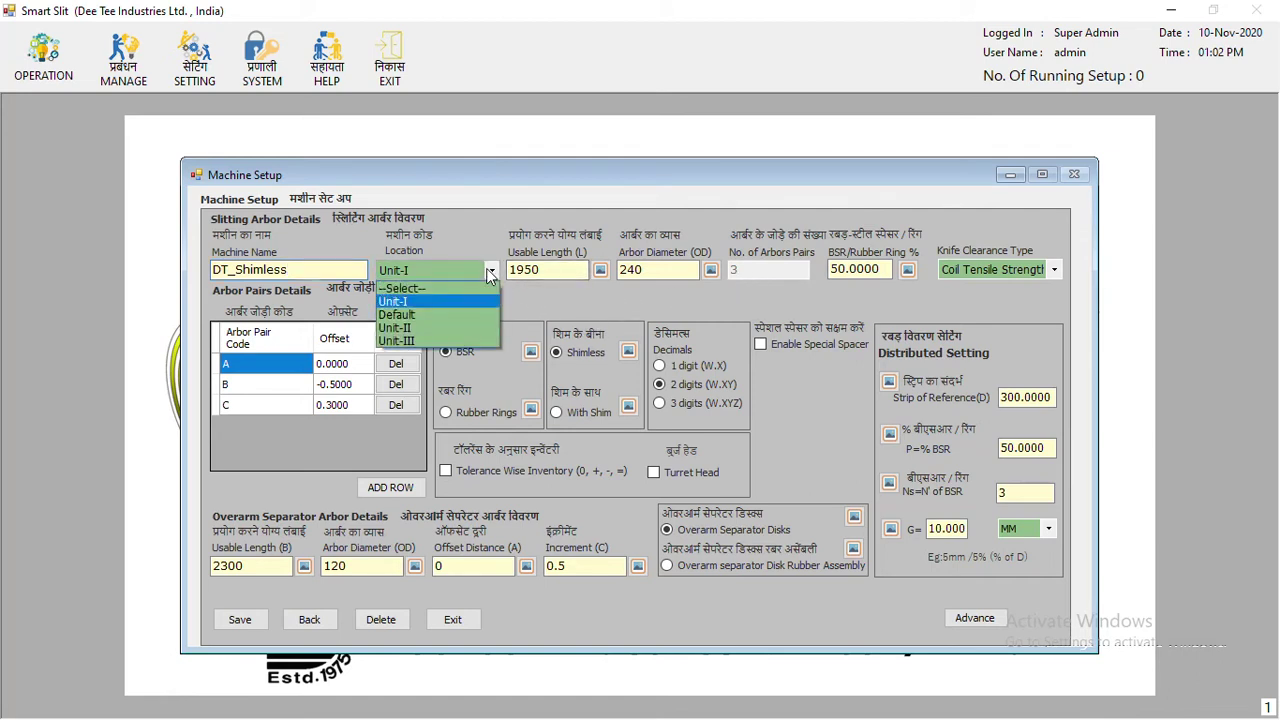
{"action": "left_click", "coordinate": [497, 266]}
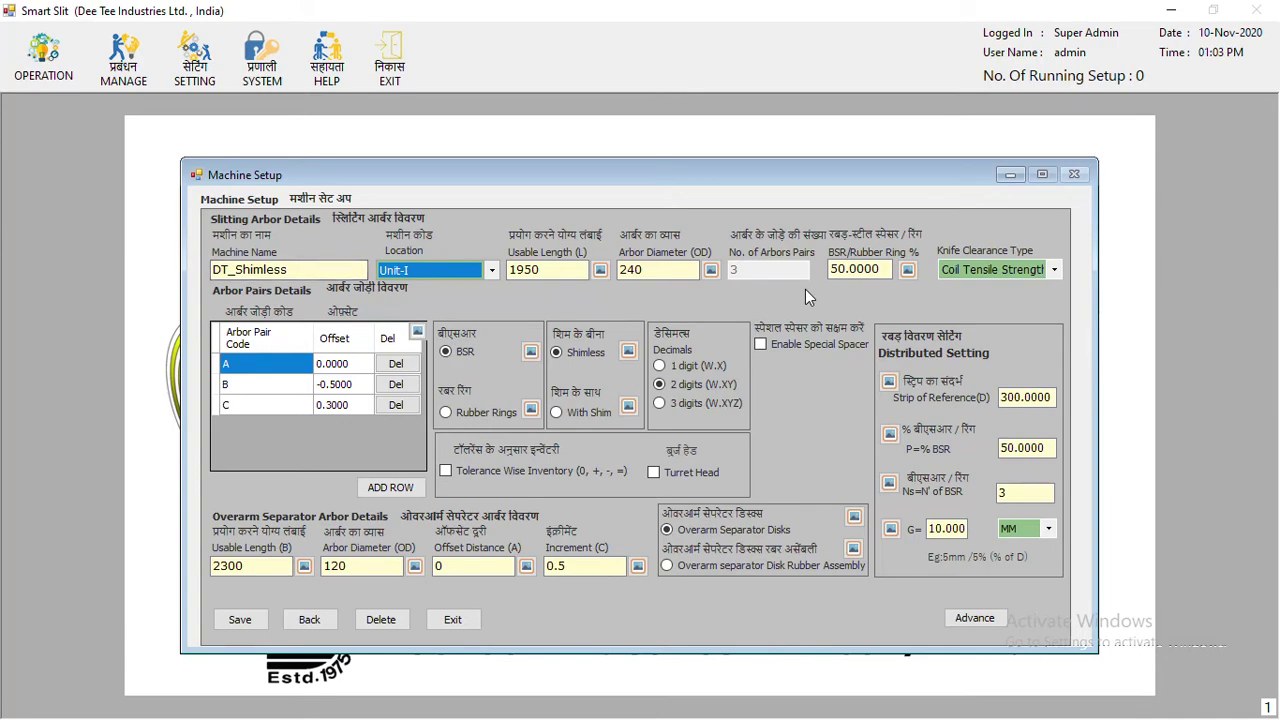
{"action": "left_click", "coordinate": [417, 331]}
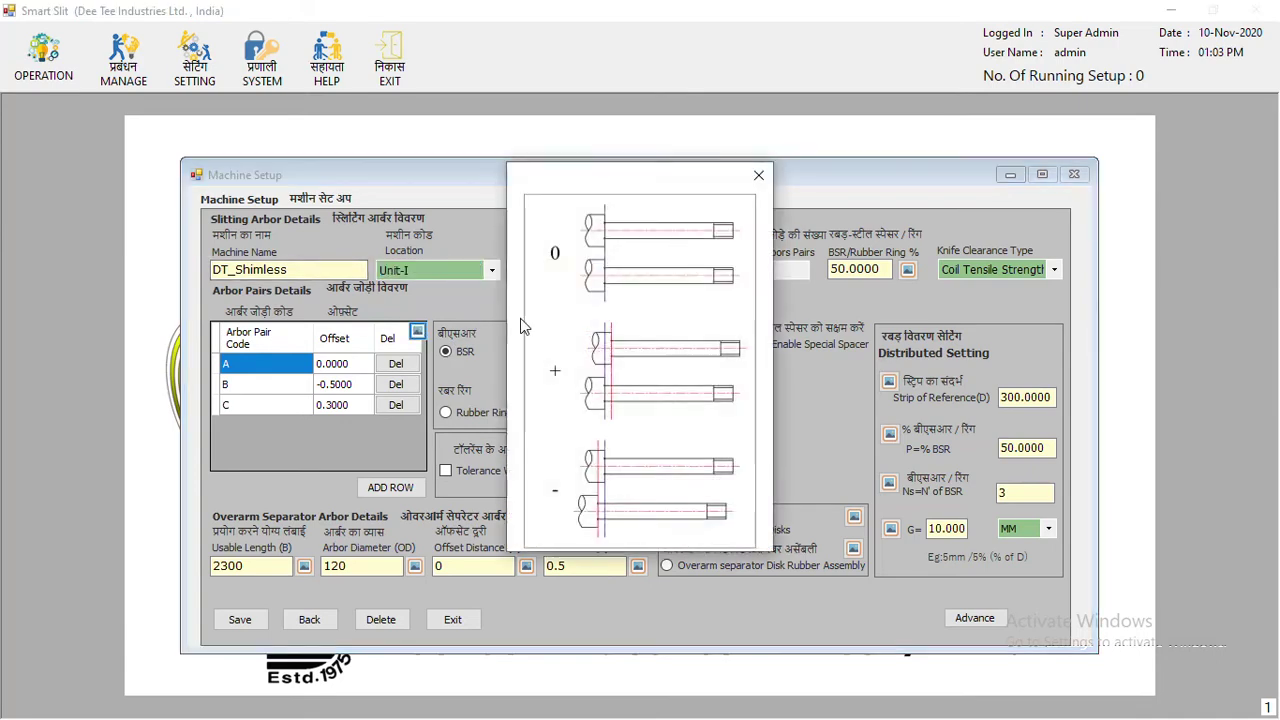
{"action": "left_click", "coordinate": [760, 171]}
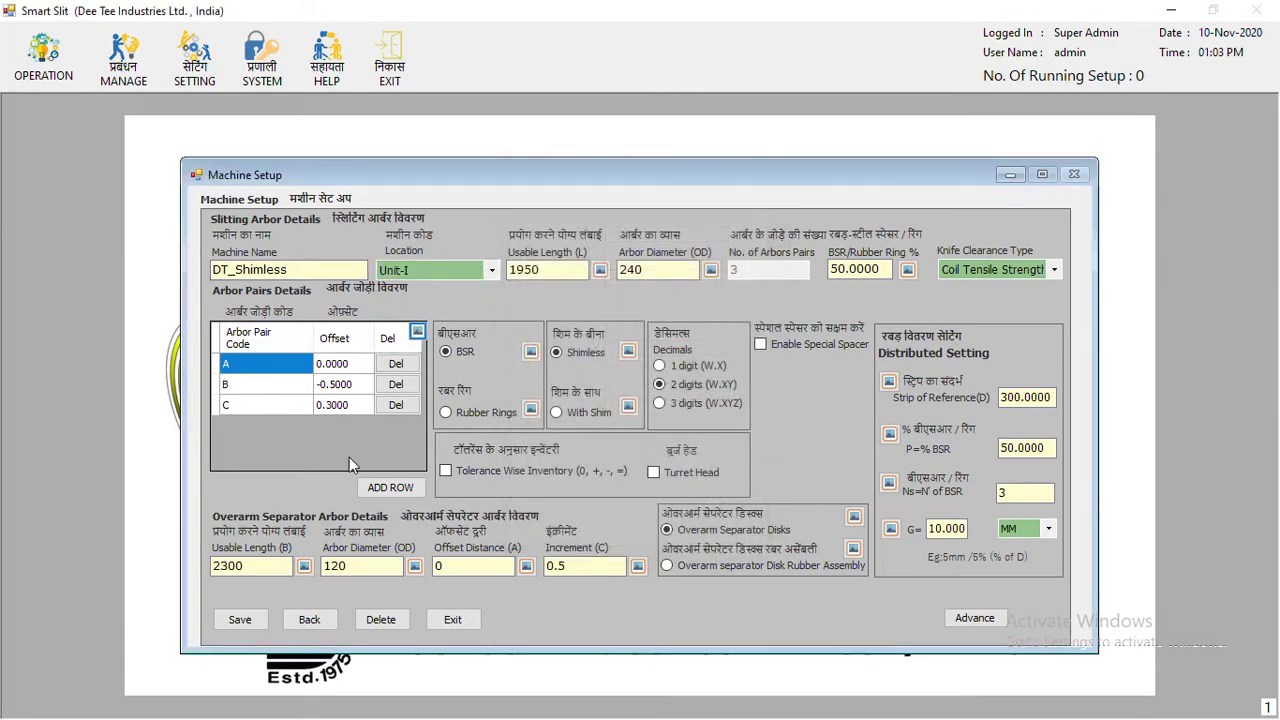
Review the machine name and view the reference drawing for the overarm separator arbor's usable length
{"action": "left_click_drag", "start_coordinate": [312, 270], "coordinate": [125, 257]}
{"action": "left_click", "coordinate": [311, 272]}
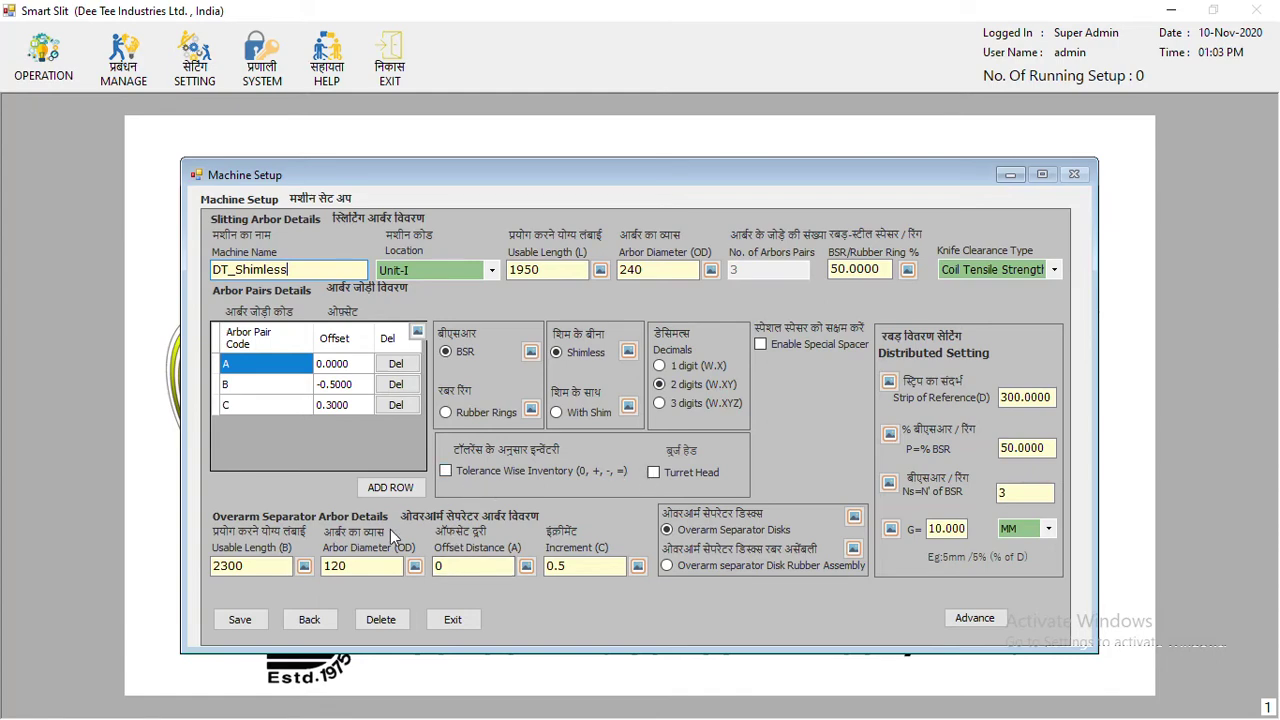
{"action": "left_click", "coordinate": [304, 566]}
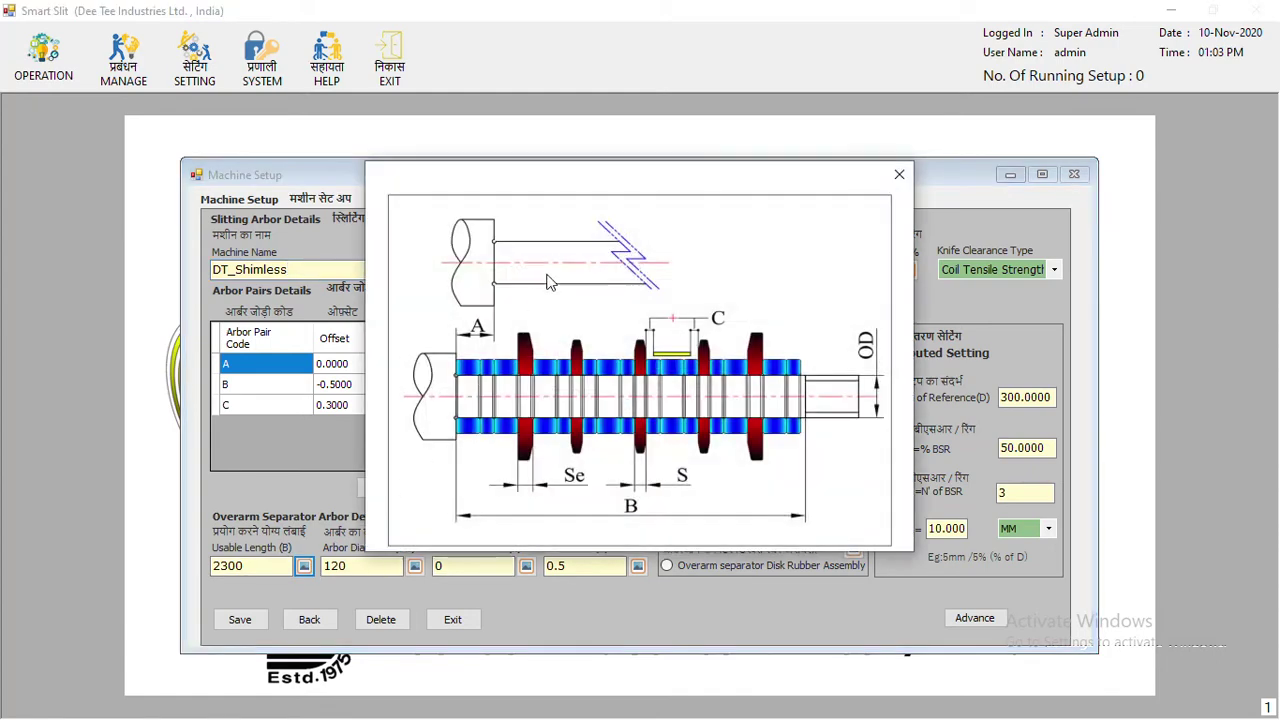
{"action": "left_click", "coordinate": [899, 175]}
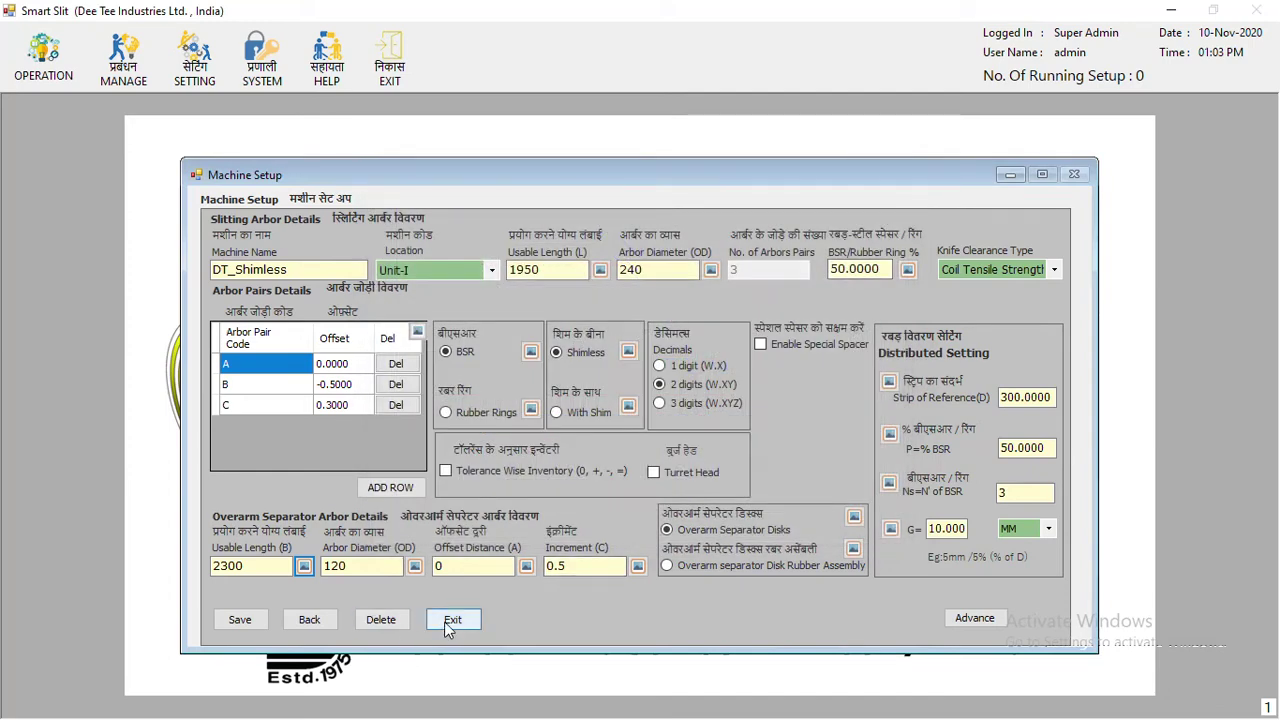
Leave the DT_Shimless record, list the existing machines, and close the machine setup
{"action": "left_click", "coordinate": [452, 621]}
{"action": "left_click", "coordinate": [309, 632]}
{"action": "left_click", "coordinate": [796, 245]}
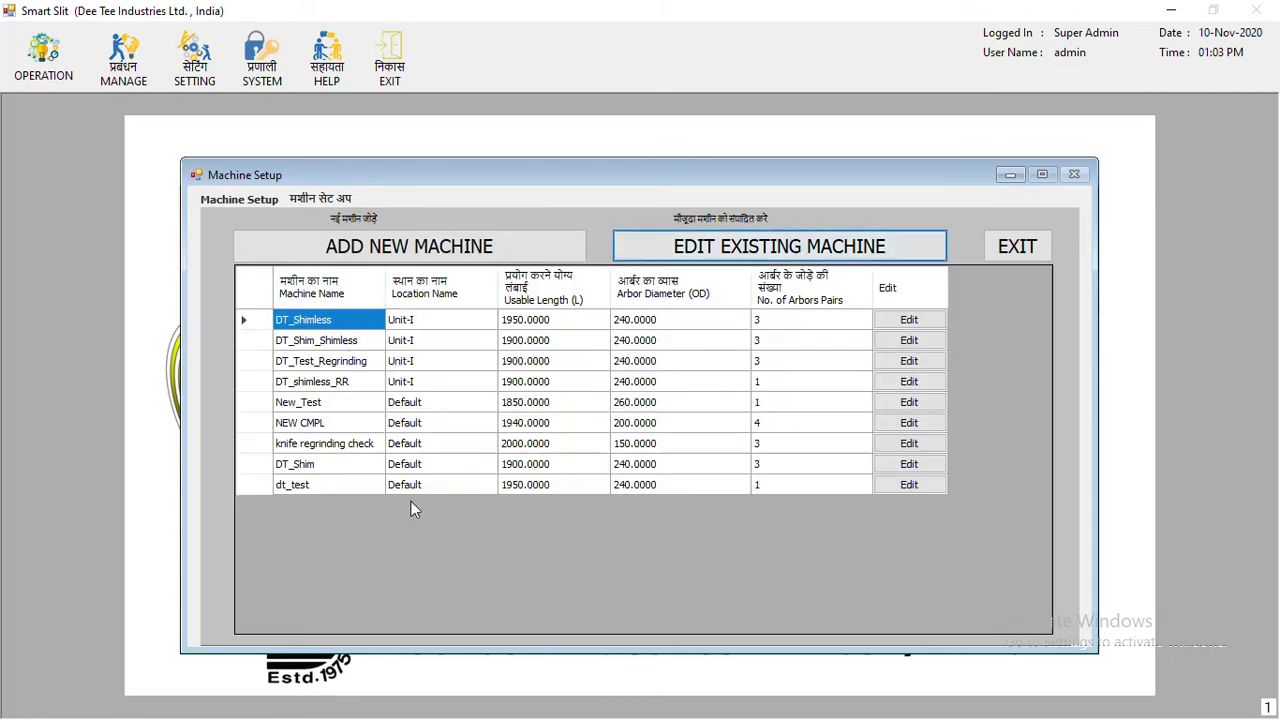
{"action": "left_click", "coordinate": [1022, 254]}
Open the items inventory for the slitting arbor and select the machine DT_Shimless
{"action": "left_click", "coordinate": [124, 72]}
{"action": "left_click", "coordinate": [168, 170]}
{"action": "left_click", "coordinate": [445, 236]}
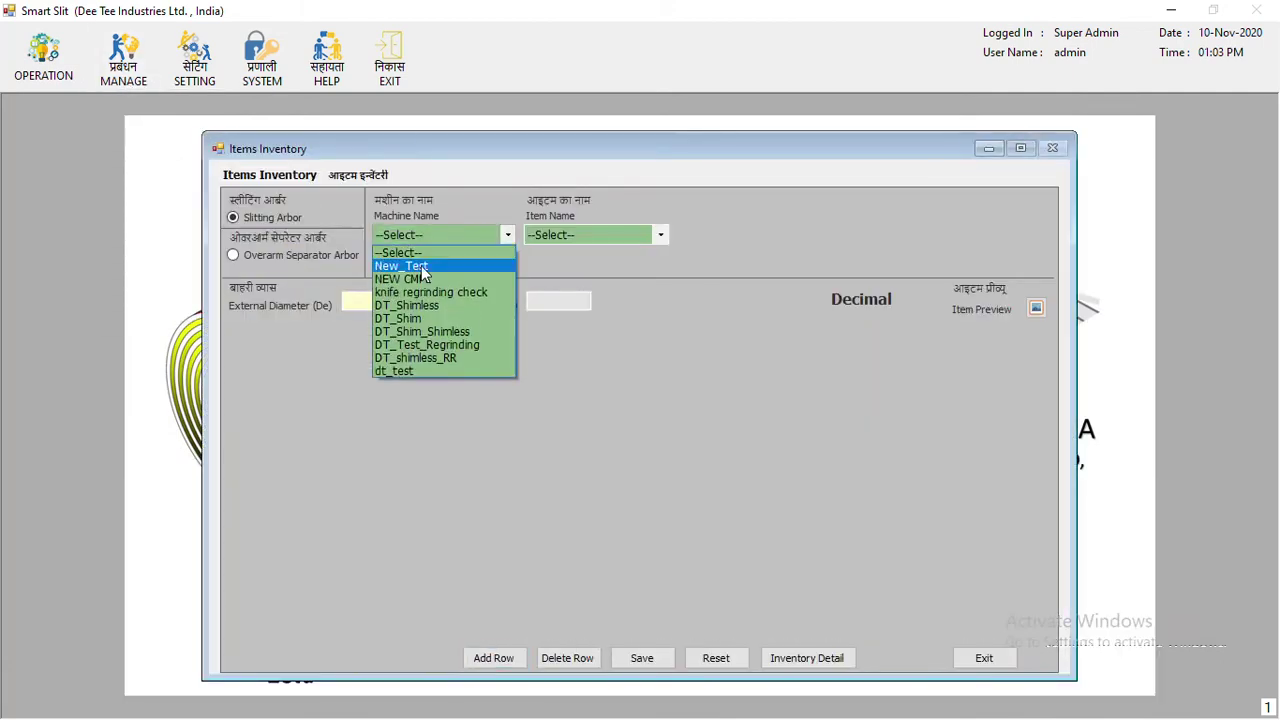
{"action": "left_click", "coordinate": [415, 306]}
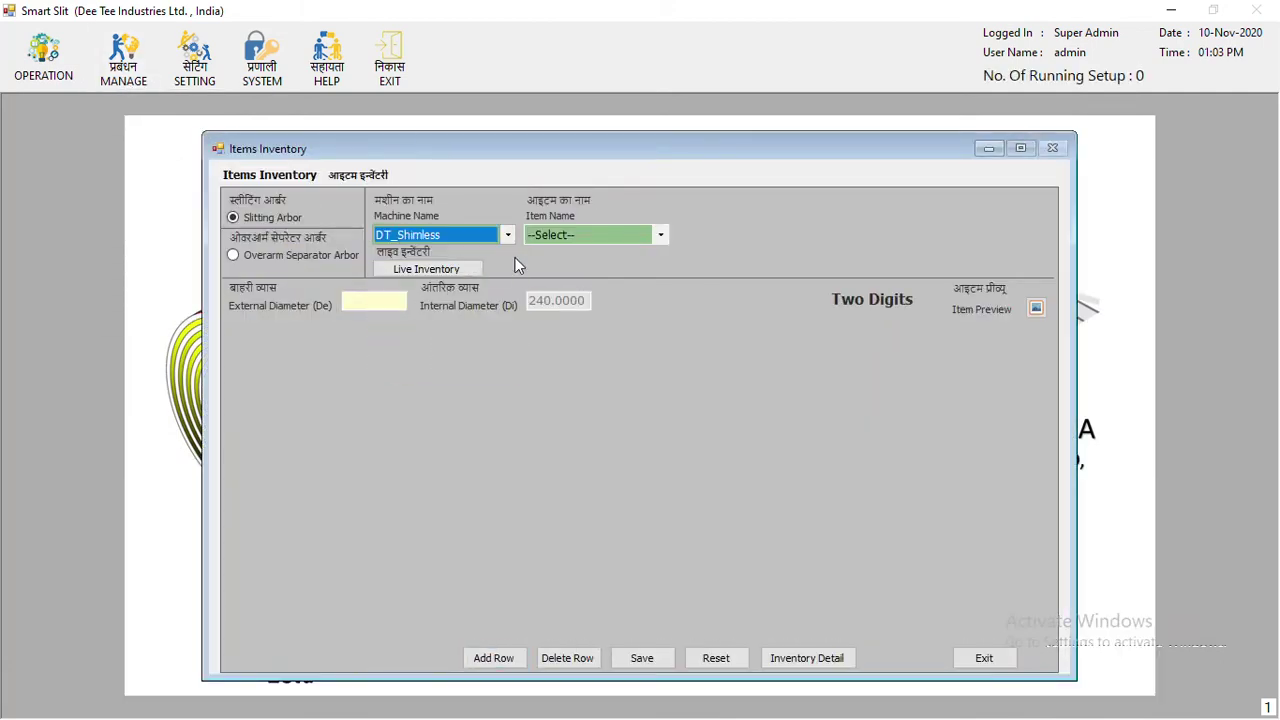
Display the inventory of the K1-380 knives, followed by that of the spacers
{"action": "left_click", "coordinate": [580, 240]}
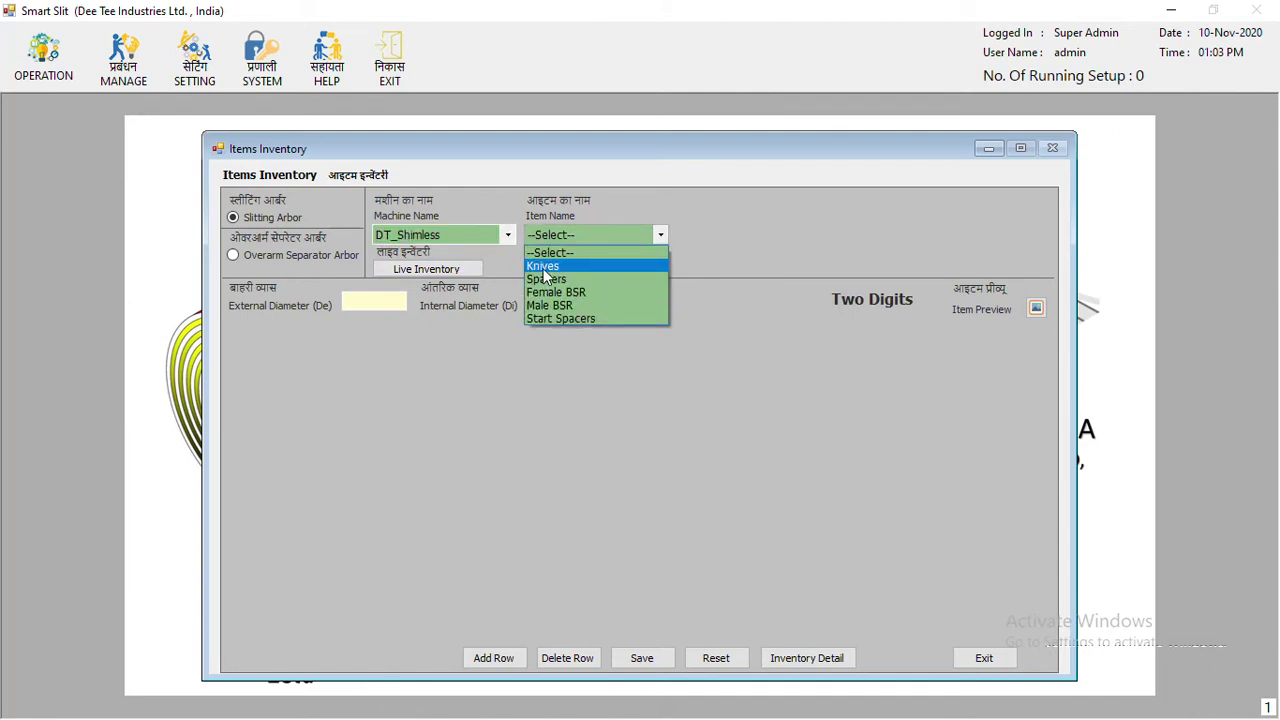
{"action": "left_click", "coordinate": [546, 270]}
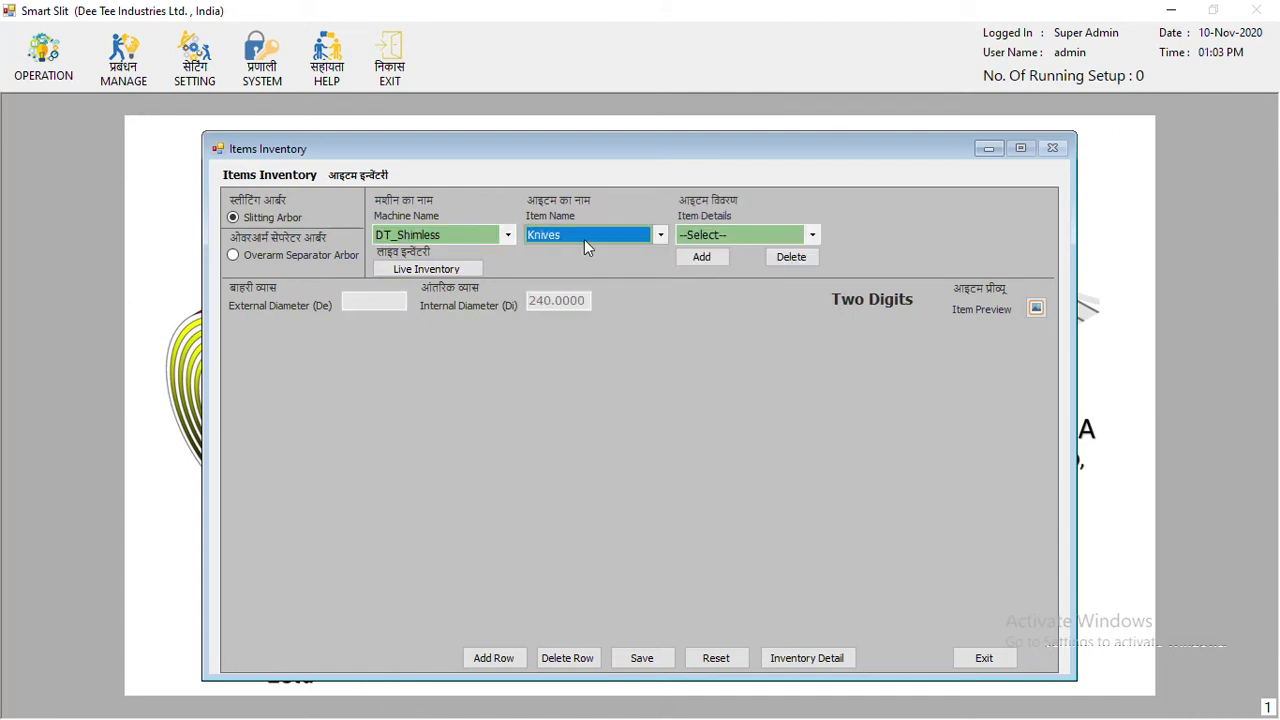
{"action": "left_click", "coordinate": [705, 240]}
{"action": "left_click", "coordinate": [697, 267]}
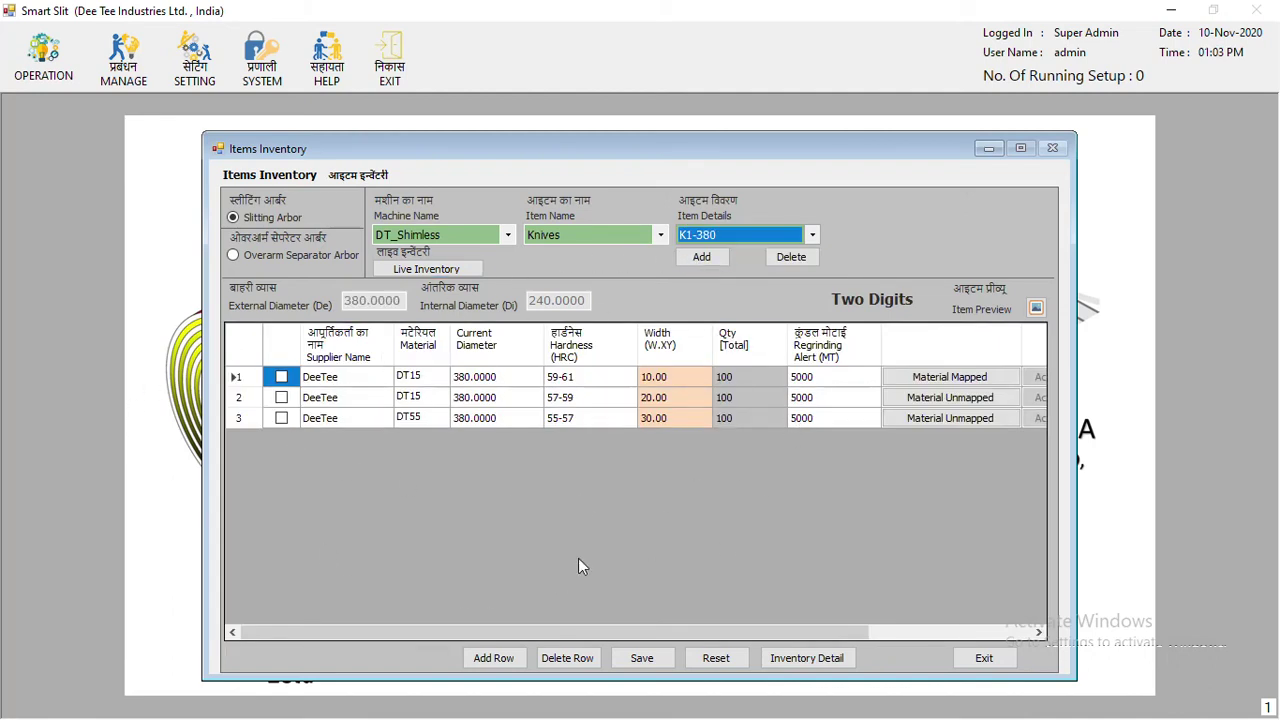
{"action": "left_click", "coordinate": [610, 236]}
{"action": "left_click", "coordinate": [592, 281]}
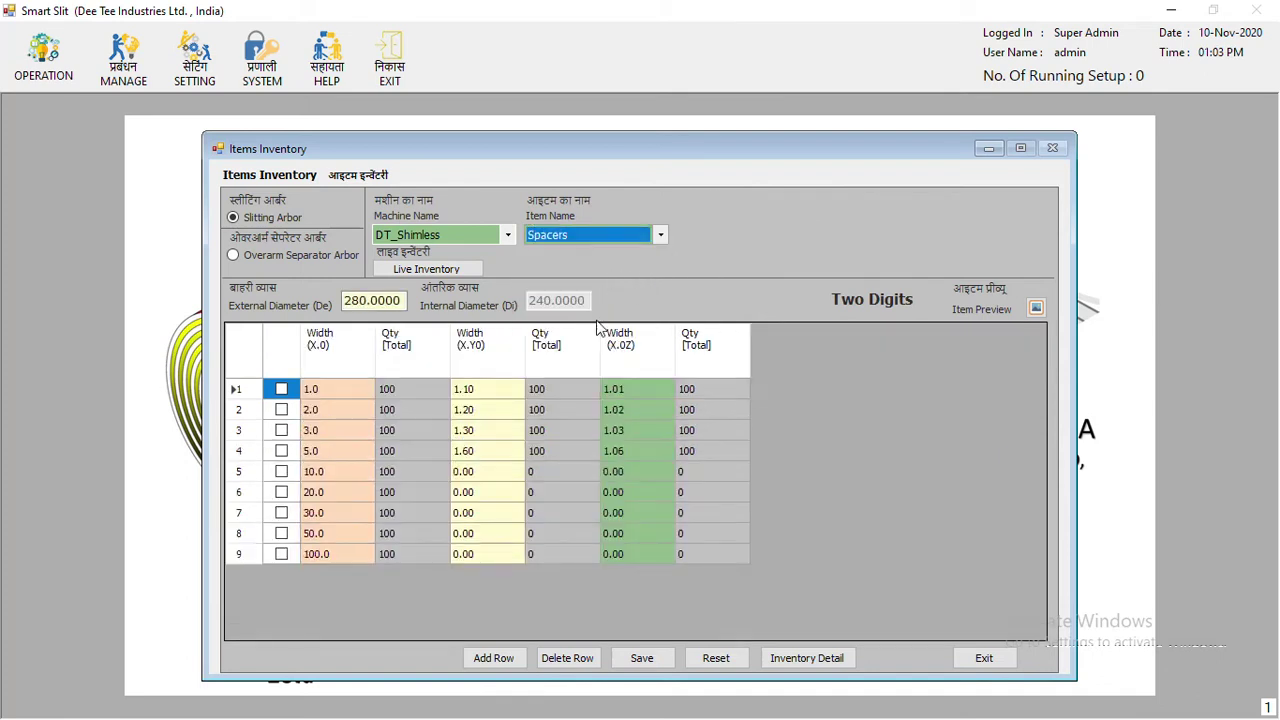
Display the inventory of the Female BSR item F1-379
{"action": "left_click", "coordinate": [598, 238]}
{"action": "left_click", "coordinate": [592, 295]}
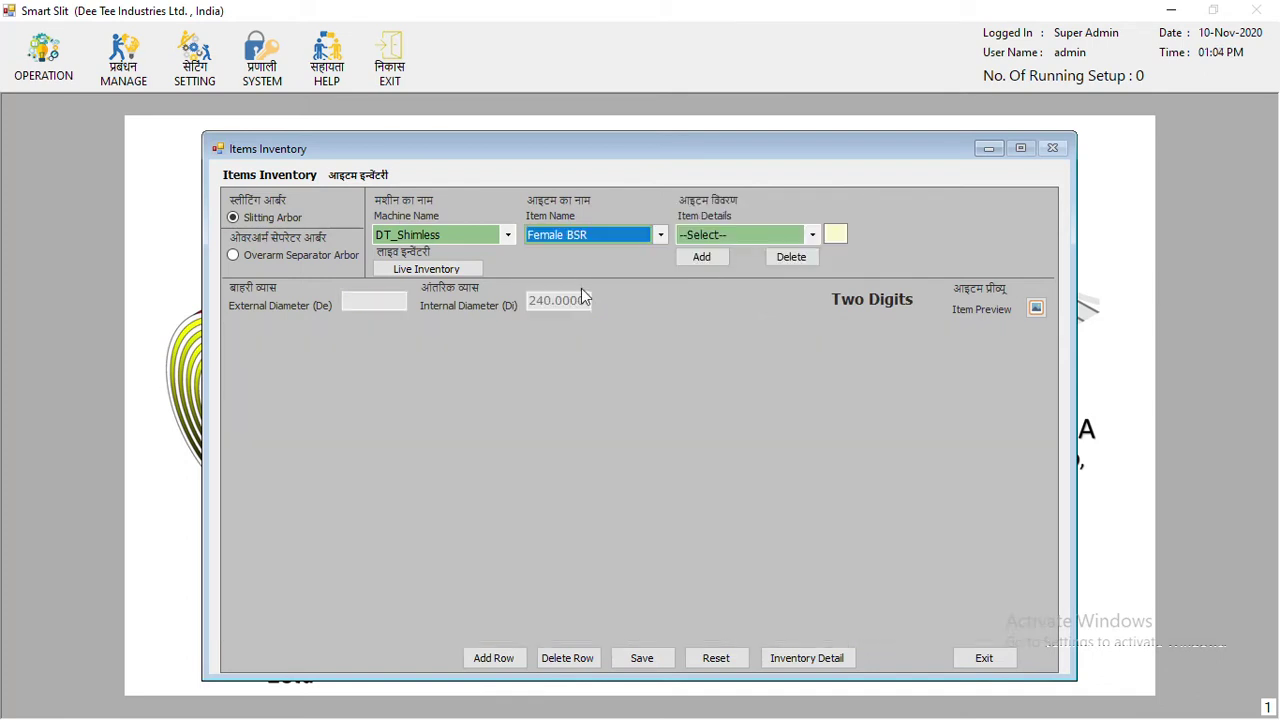
{"action": "left_click", "coordinate": [718, 237]}
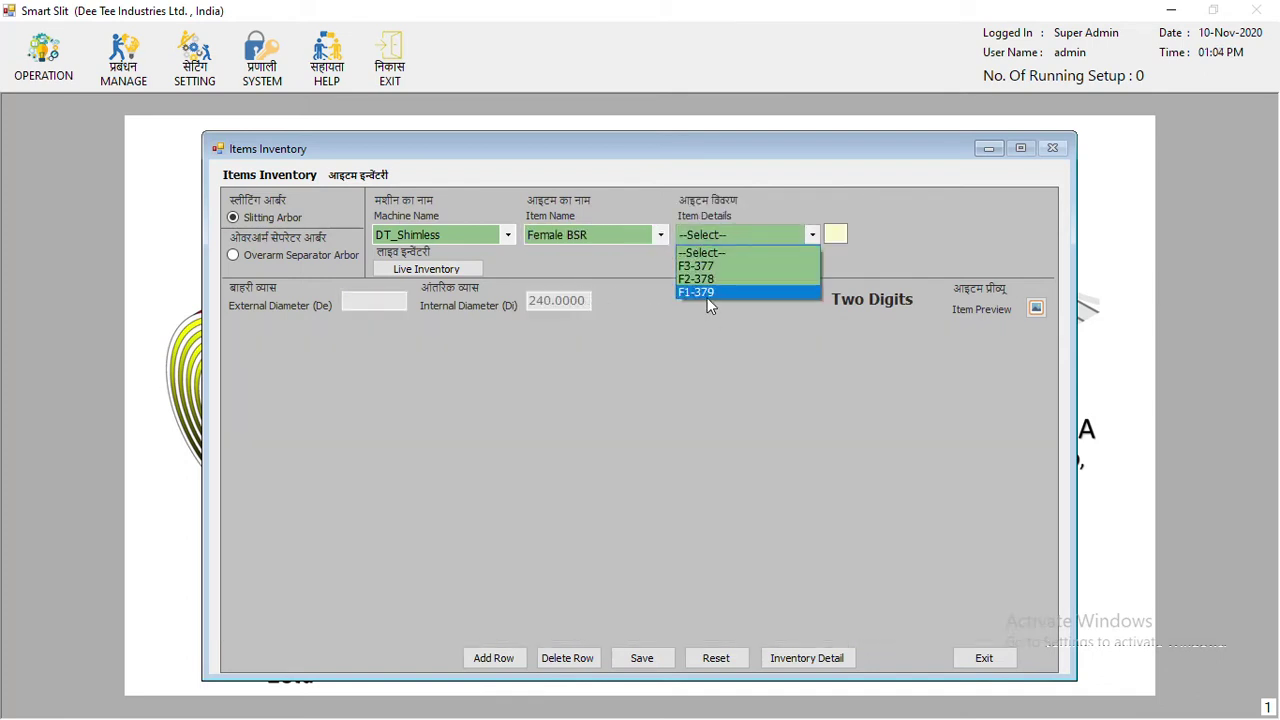
{"action": "left_click", "coordinate": [707, 292]}
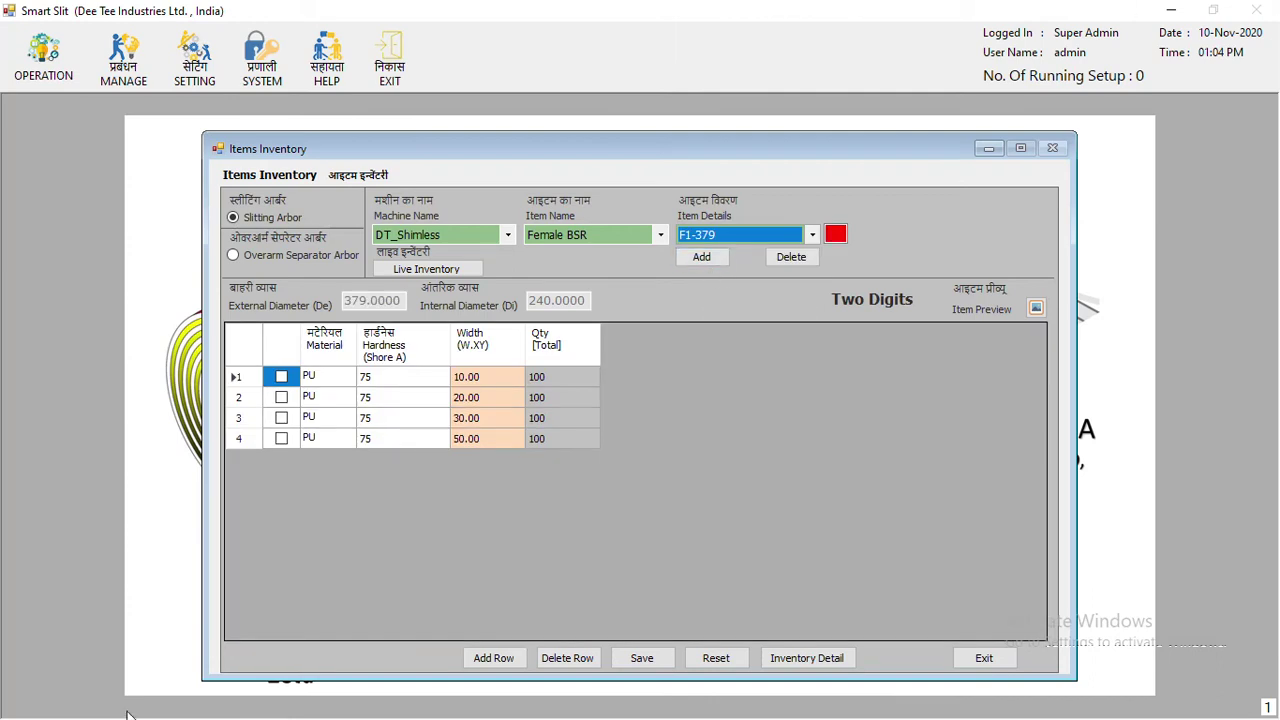
Return to the Knives inventory and examine the widths of item K1-380
{"action": "left_click", "coordinate": [609, 240]}
{"action": "left_click", "coordinate": [622, 260]}
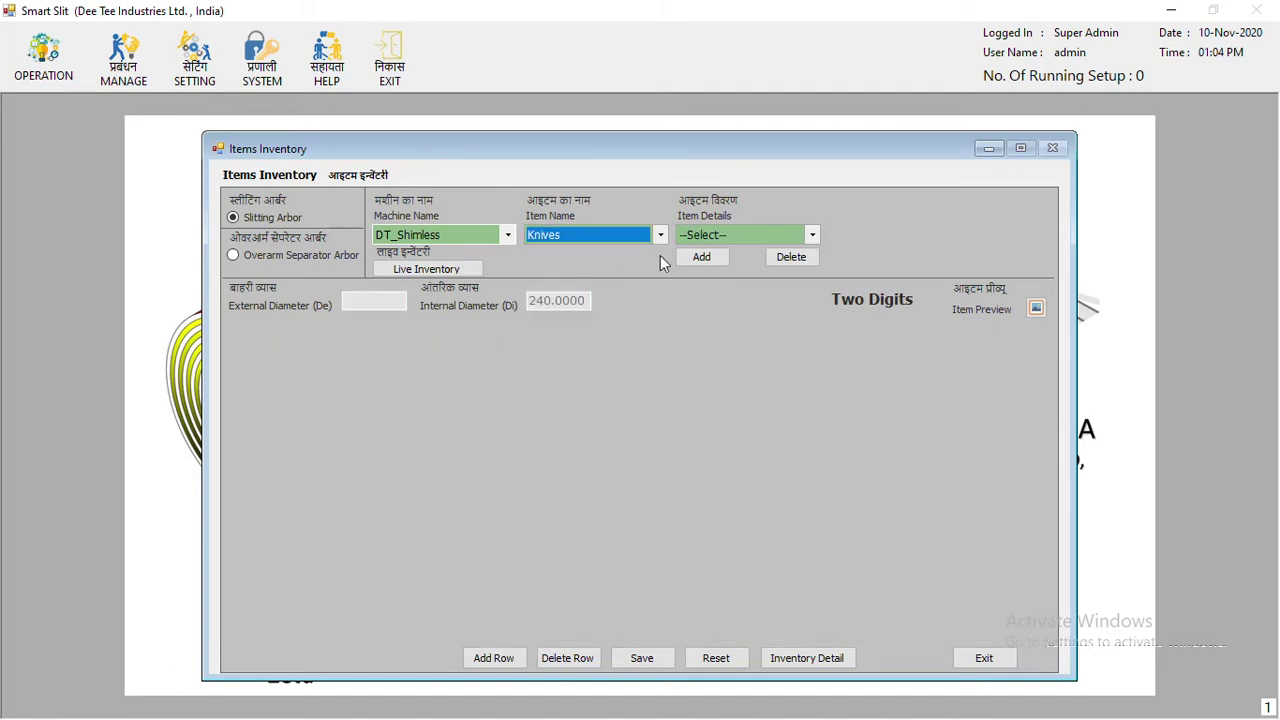
{"action": "left_click", "coordinate": [773, 235]}
{"action": "left_click", "coordinate": [743, 267]}
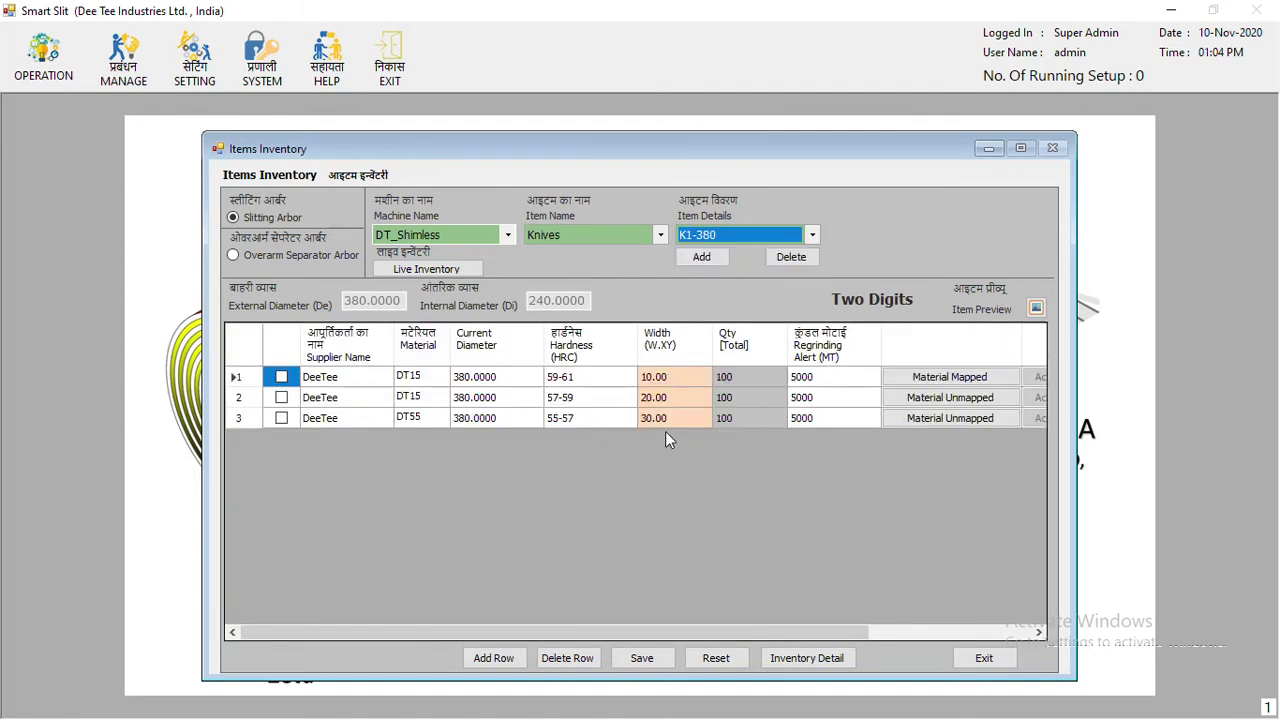
Display the Female BSR item F1-379 again and switch to item F3-377 for comparison
{"action": "left_click", "coordinate": [614, 234]}
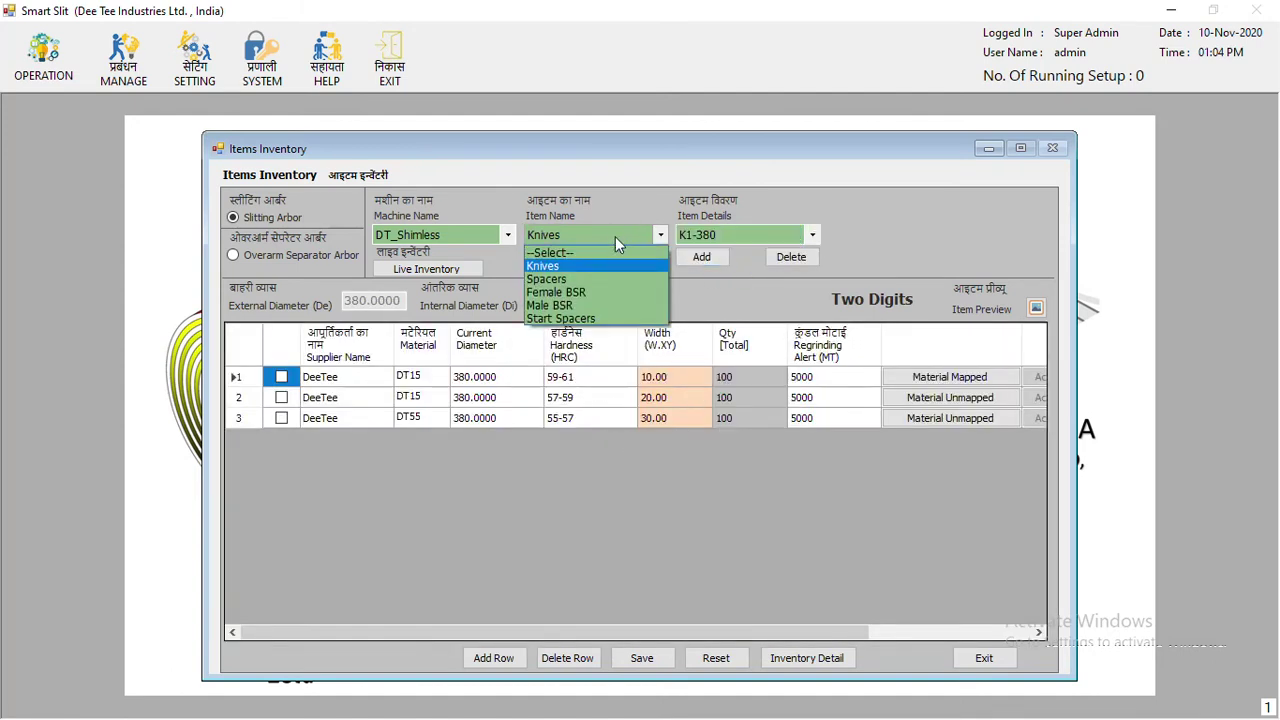
{"action": "left_click", "coordinate": [597, 291]}
{"action": "left_click", "coordinate": [727, 234]}
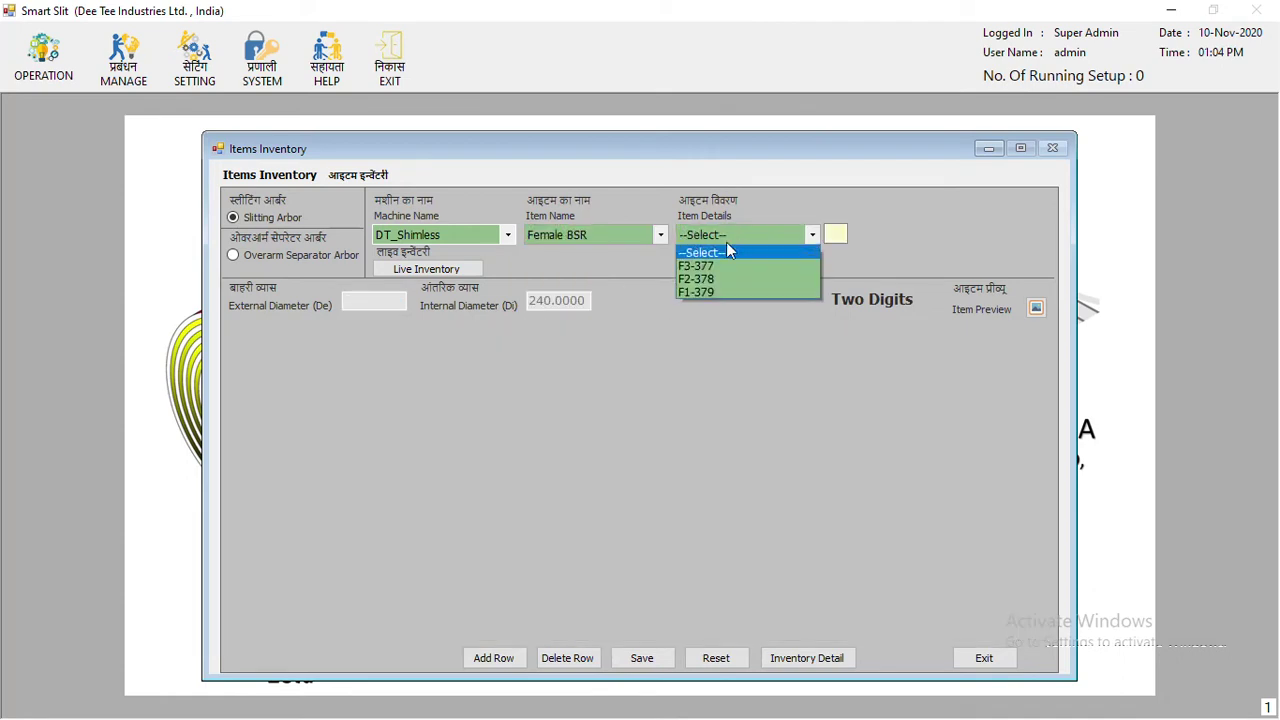
{"action": "left_click", "coordinate": [712, 292]}
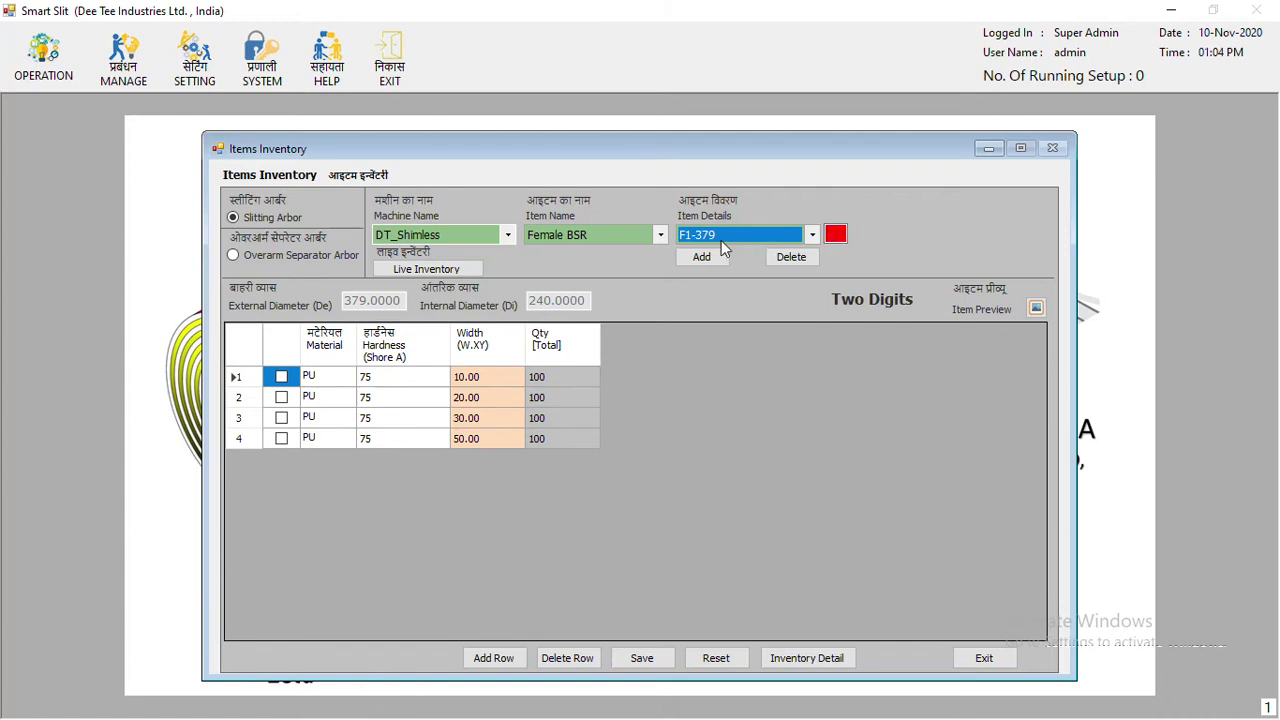
{"action": "scroll", "coordinate": [721, 240], "scroll_direction": "down", "scroll_amount": 1}
{"action": "scroll", "coordinate": [721, 240], "scroll_direction": "down", "scroll_amount": 1}
Display the inventory of the Male BSR item M1-380.5
{"action": "left_click", "coordinate": [557, 240]}
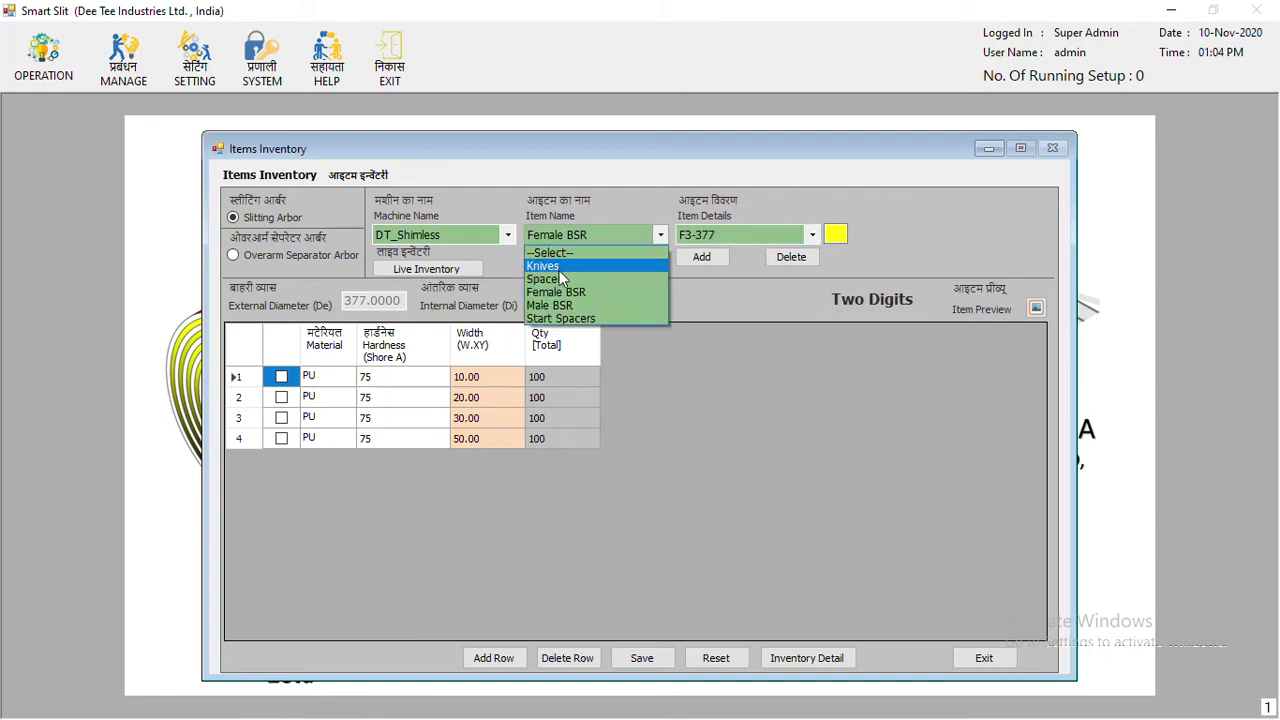
{"action": "left_click", "coordinate": [557, 308]}
{"action": "left_click", "coordinate": [729, 240]}
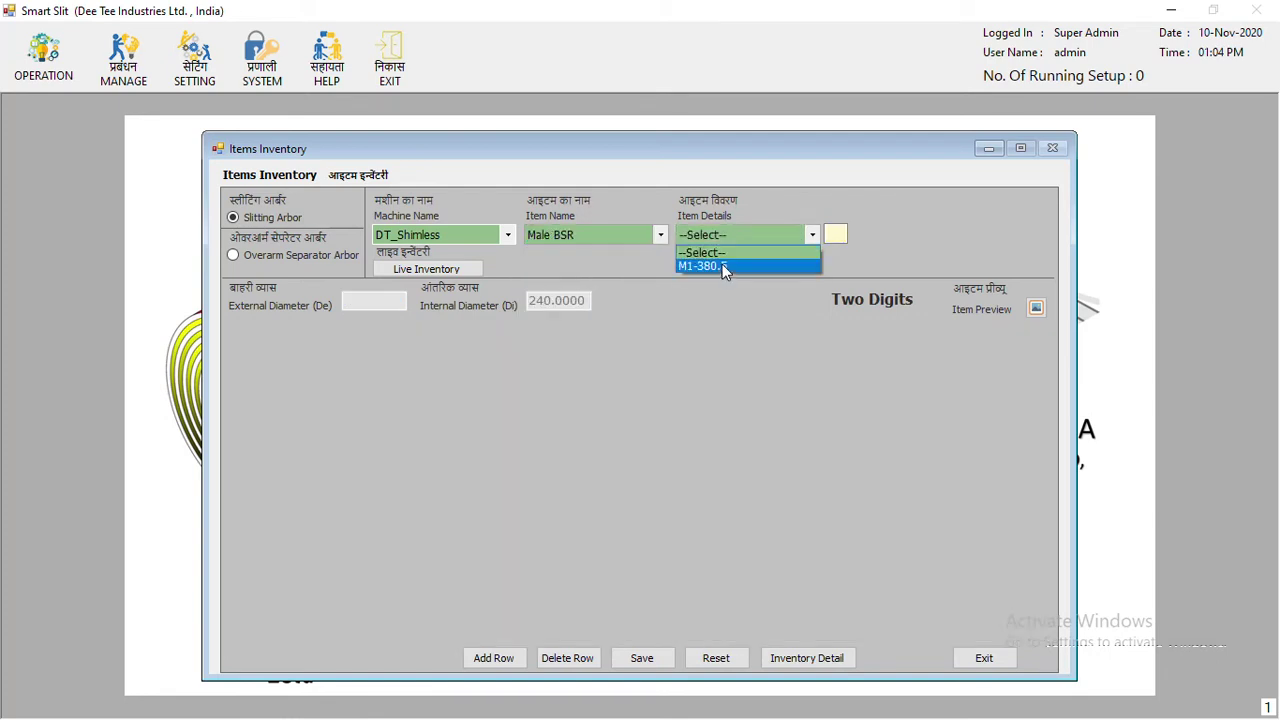
{"action": "left_click", "coordinate": [728, 268]}
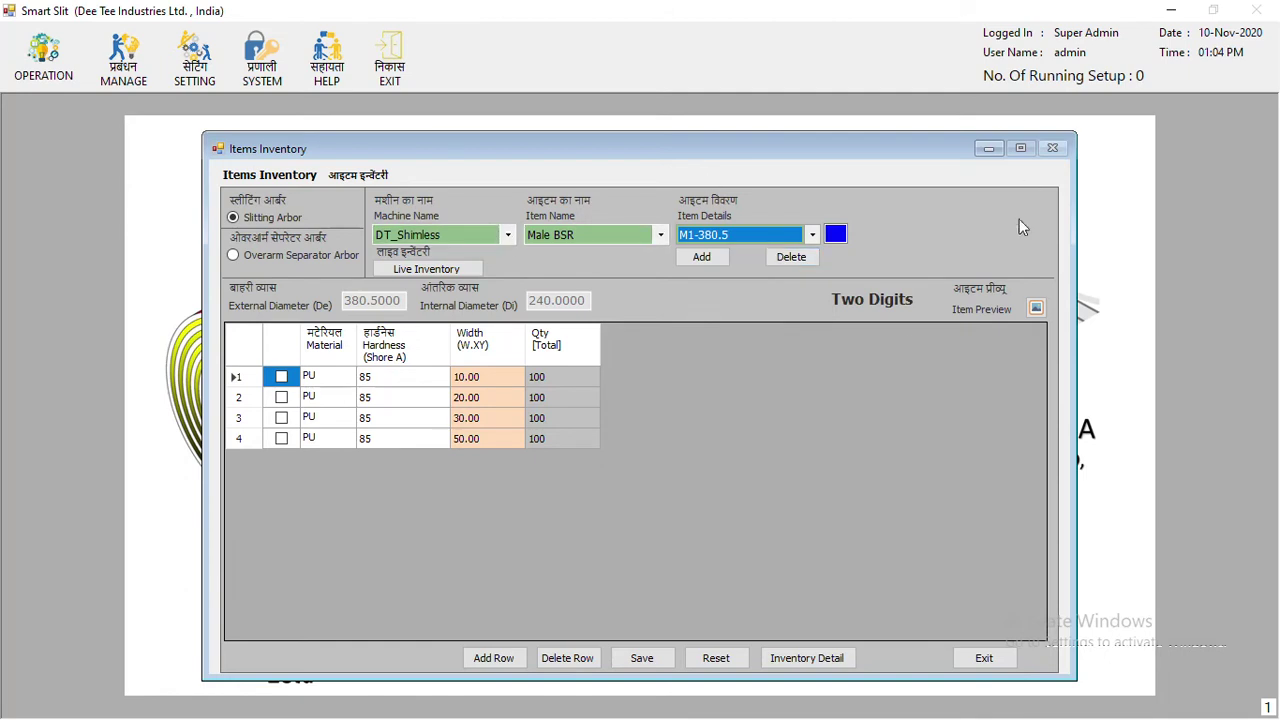
Review the item types and the Male BSR item choices for DT_Shimless, then close the items inventory
{"action": "left_click", "coordinate": [623, 236]}
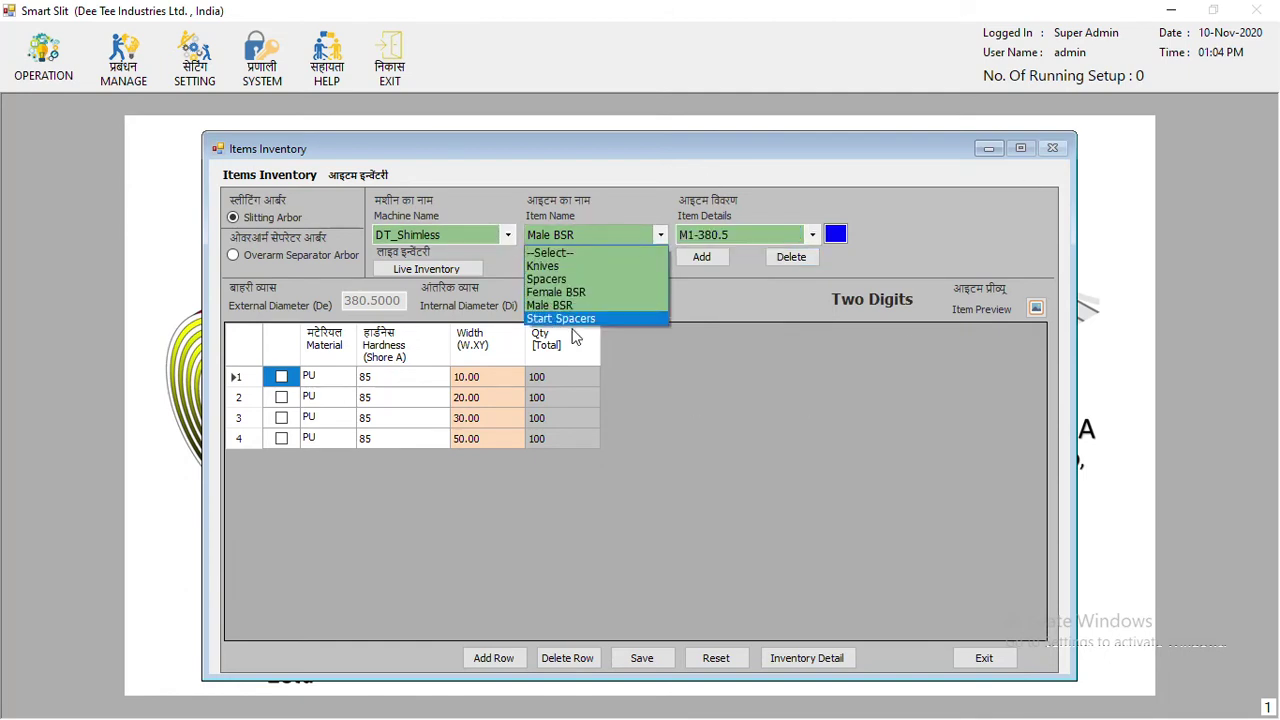
{"action": "left_click", "coordinate": [900, 452]}
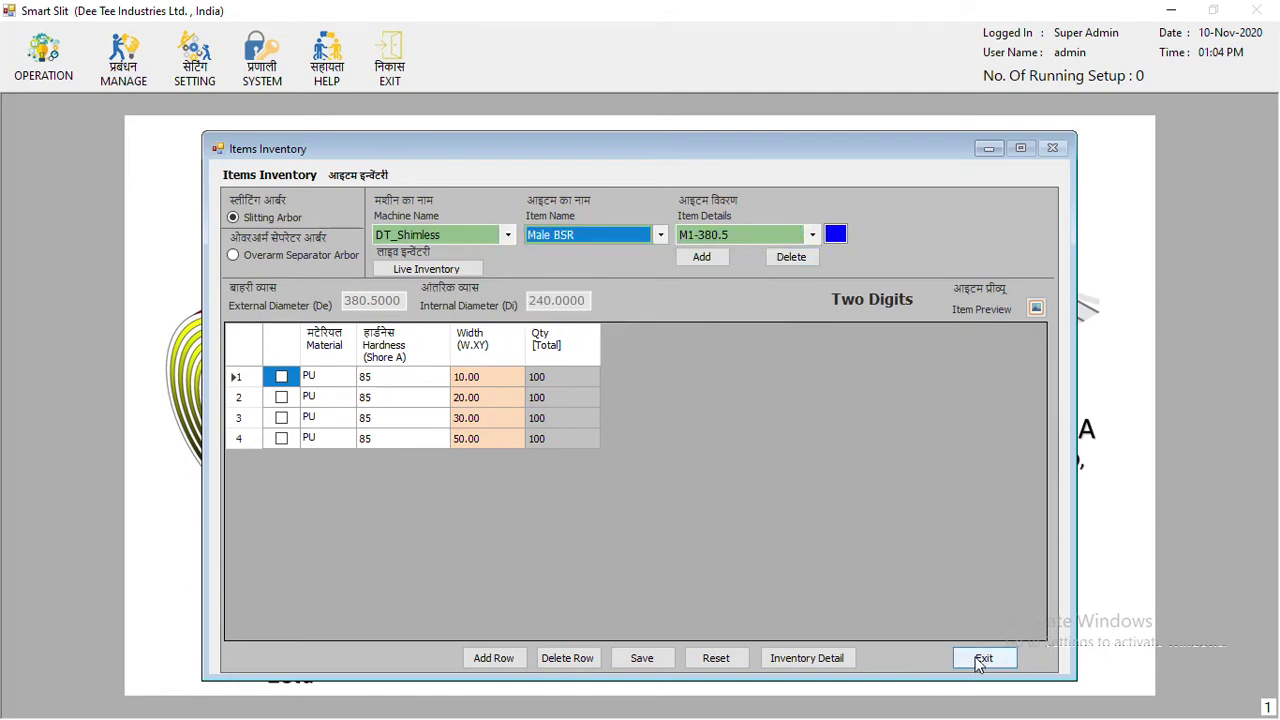
{"action": "left_click", "coordinate": [760, 239]}
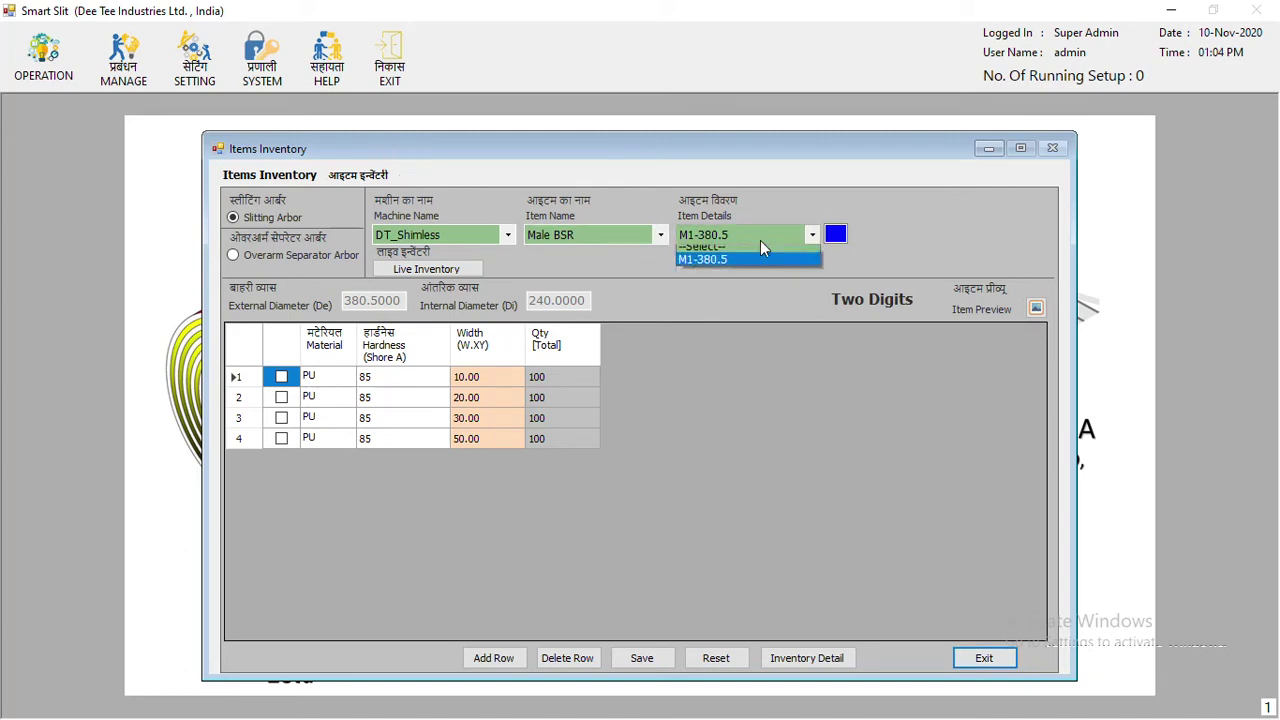
{"action": "left_click", "coordinate": [747, 261]}
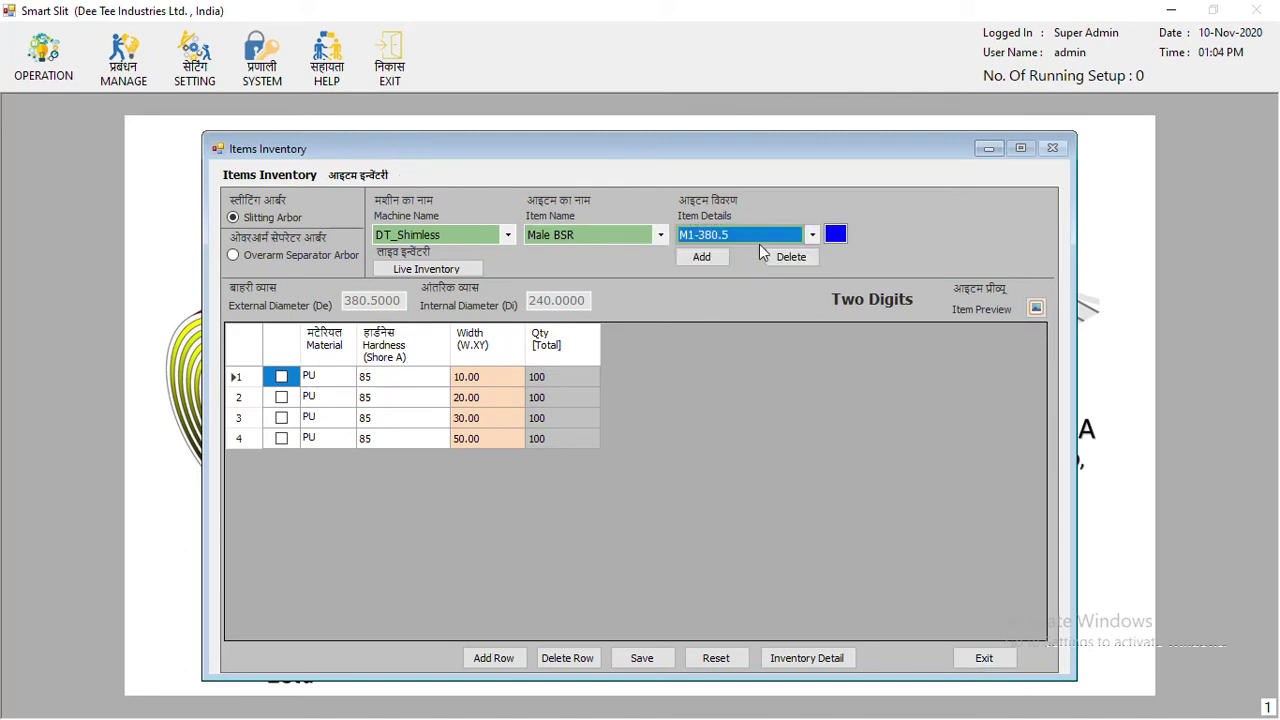
{"action": "left_click", "coordinate": [982, 660]}
{"action": "left_click", "coordinate": [45, 65]}
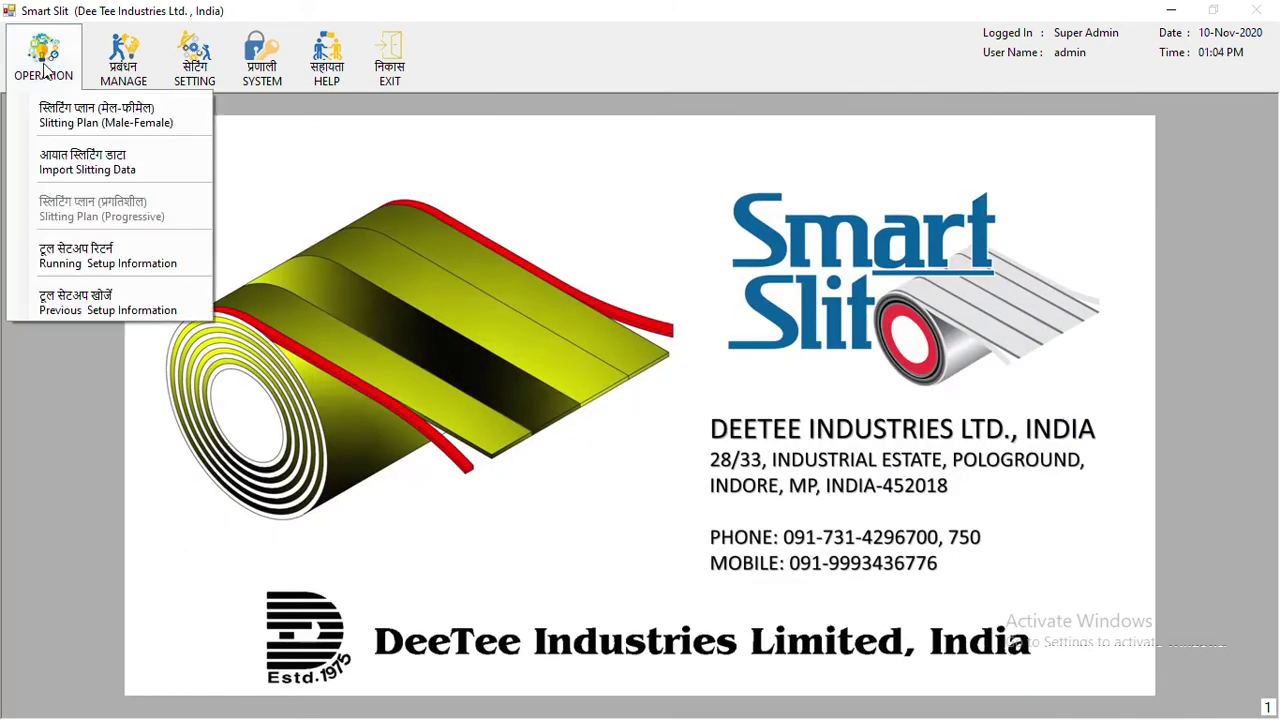
{"action": "left_click", "coordinate": [58, 118]}
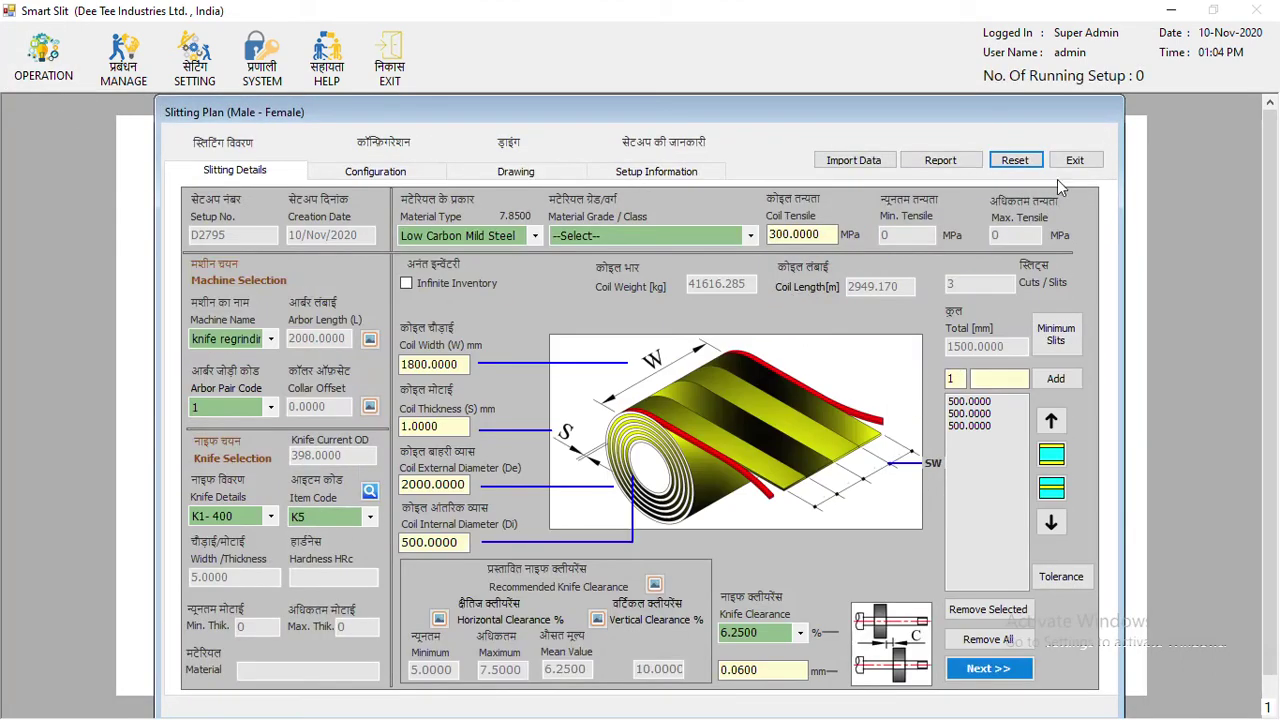
{"action": "left_click", "coordinate": [1074, 160]}
{"action": "left_click", "coordinate": [615, 414]}
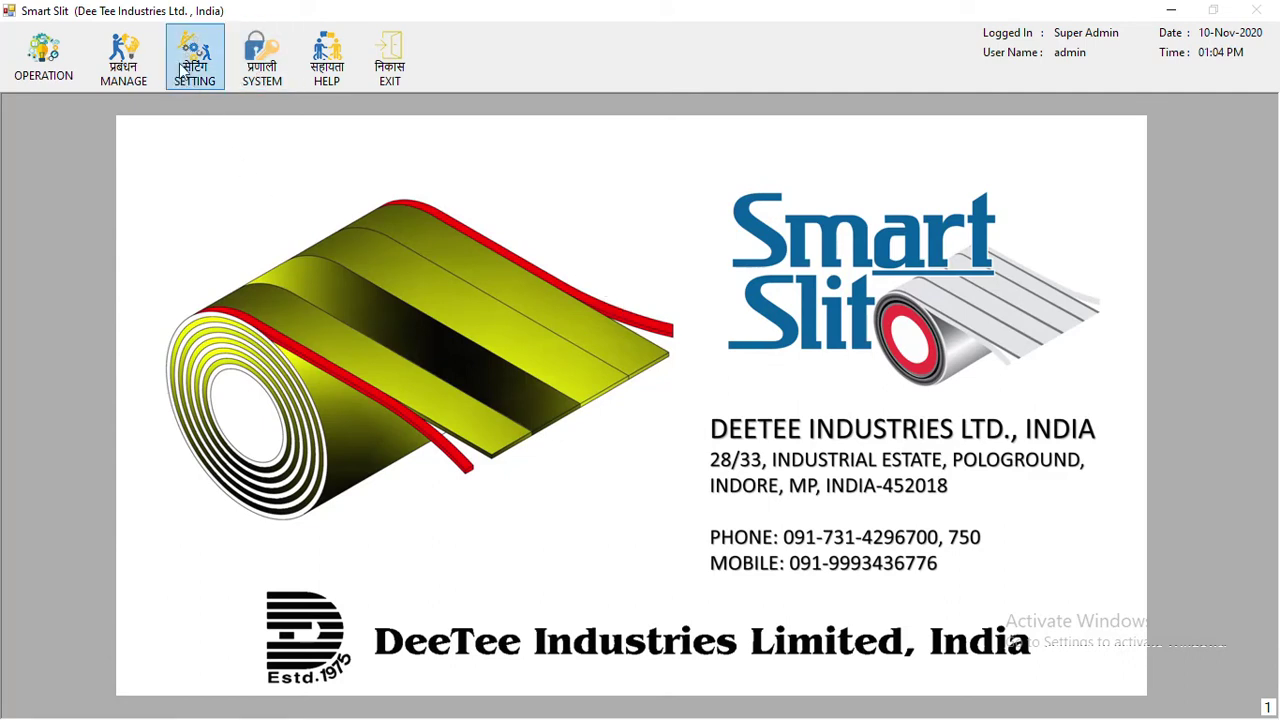
{"action": "left_click", "coordinate": [40, 65]}
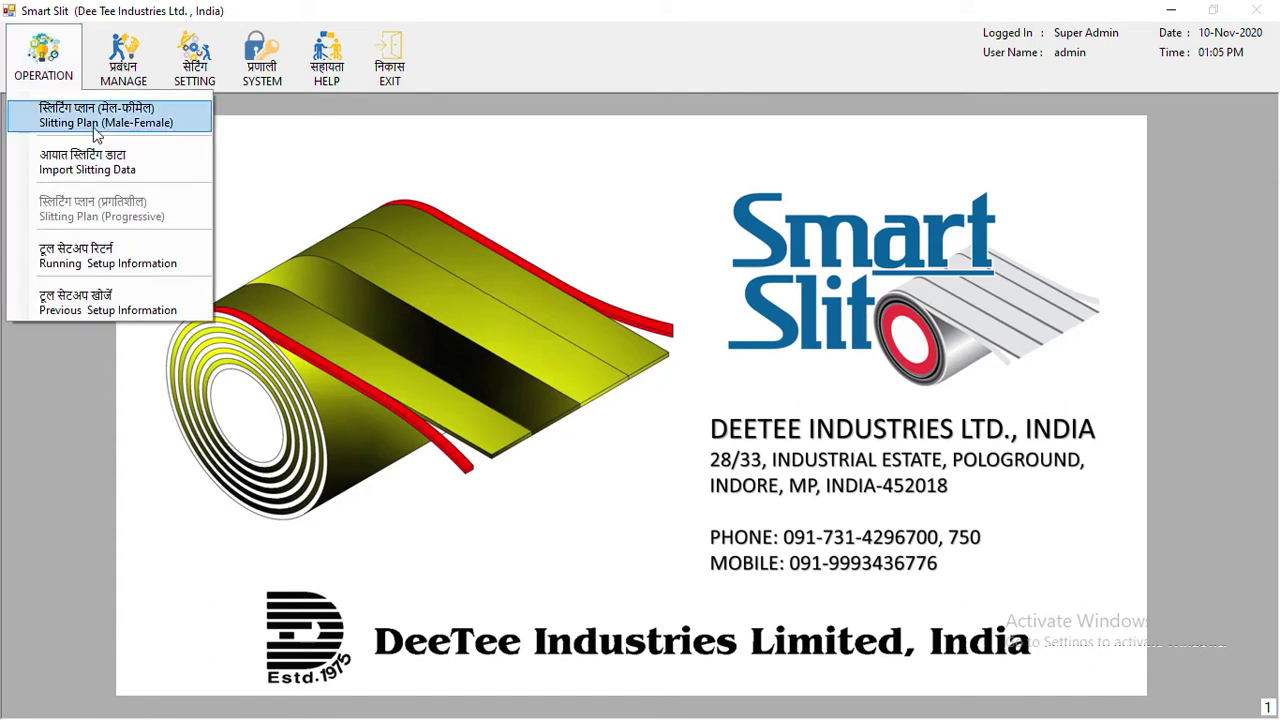
{"action": "left_click", "coordinate": [116, 124]}
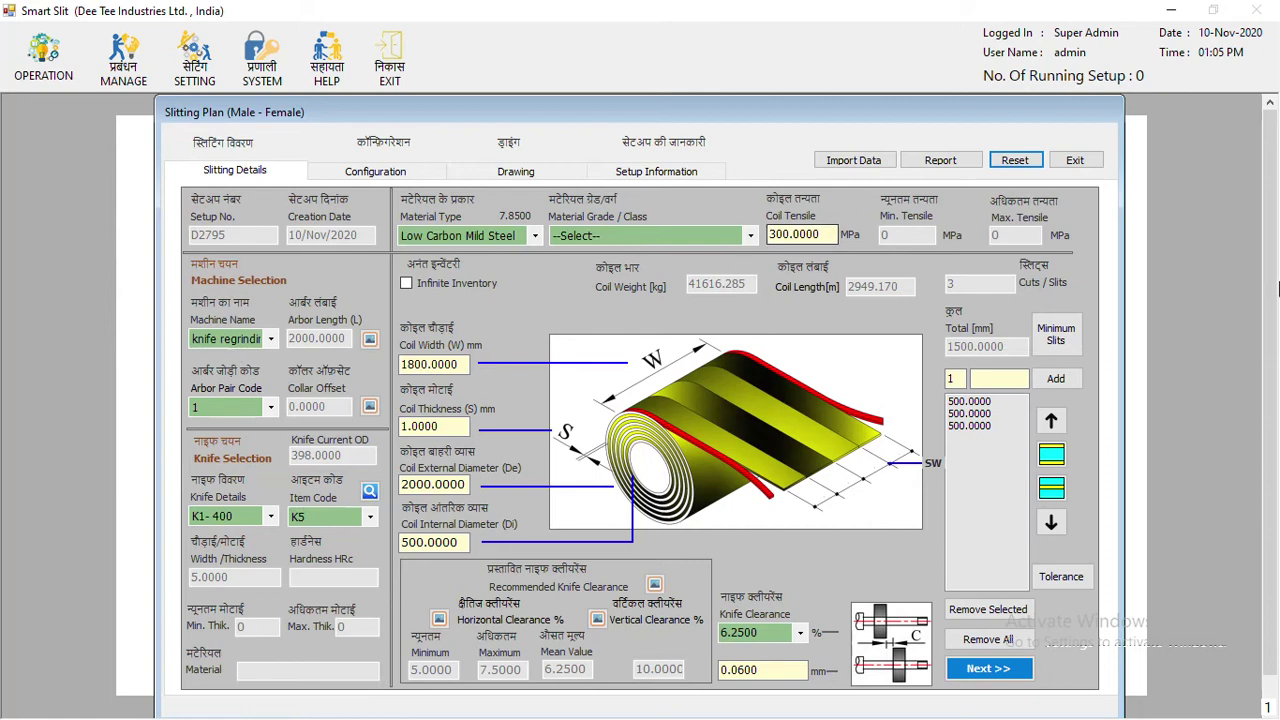
{"action": "left_click", "coordinate": [1096, 166]}
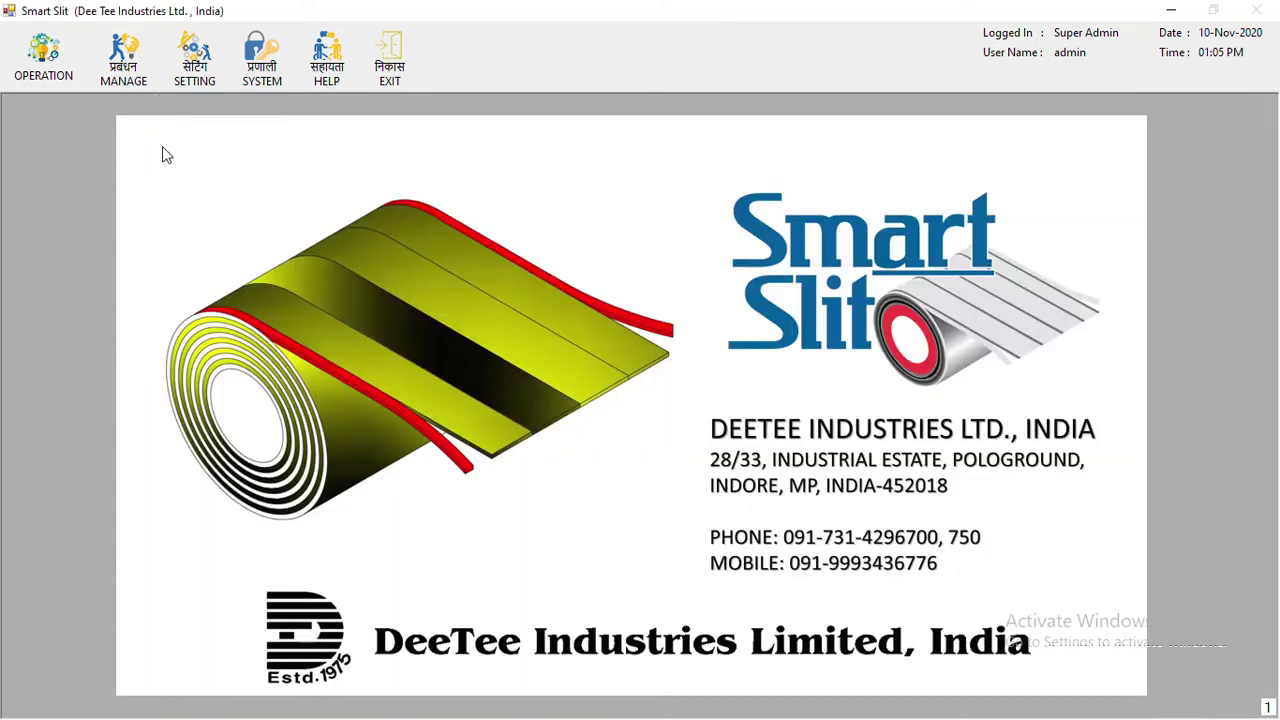
Open the male-female slitting plan, select DT_Shimless as the machine and view the arbor length diagram
{"action": "left_click", "coordinate": [37, 80]}
{"action": "left_click", "coordinate": [33, 119]}
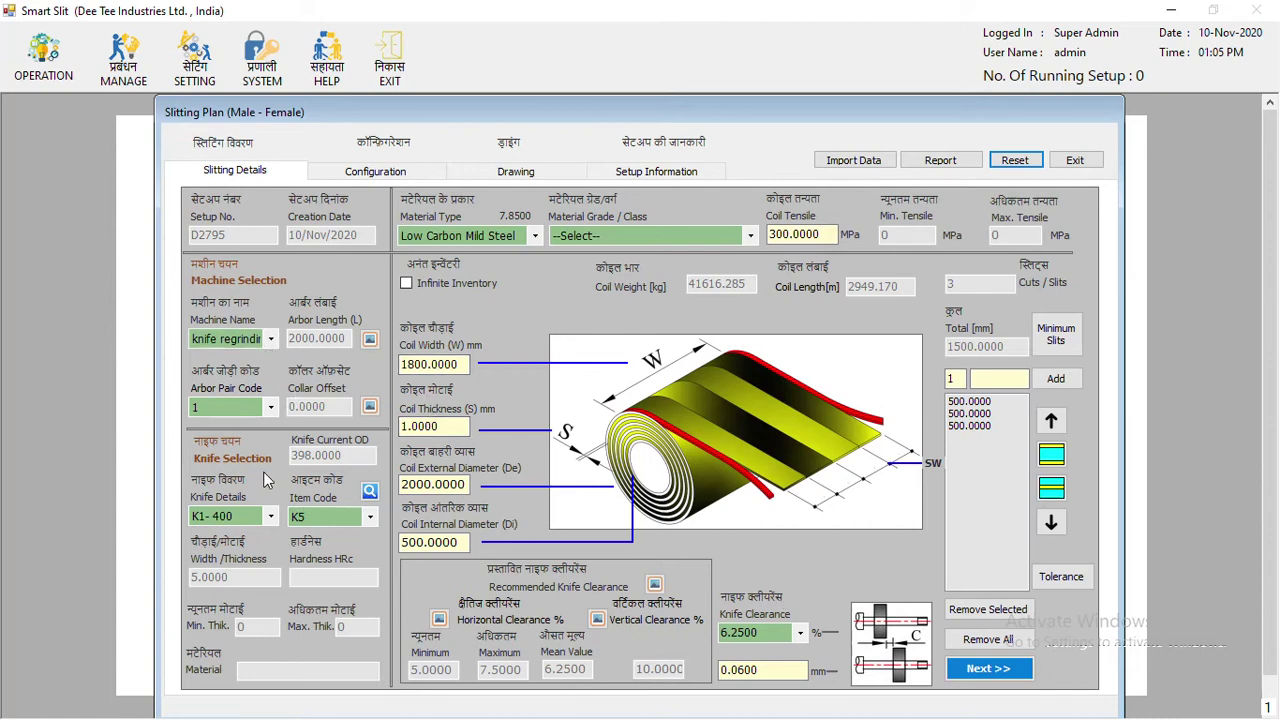
{"action": "left_click", "coordinate": [253, 337]}
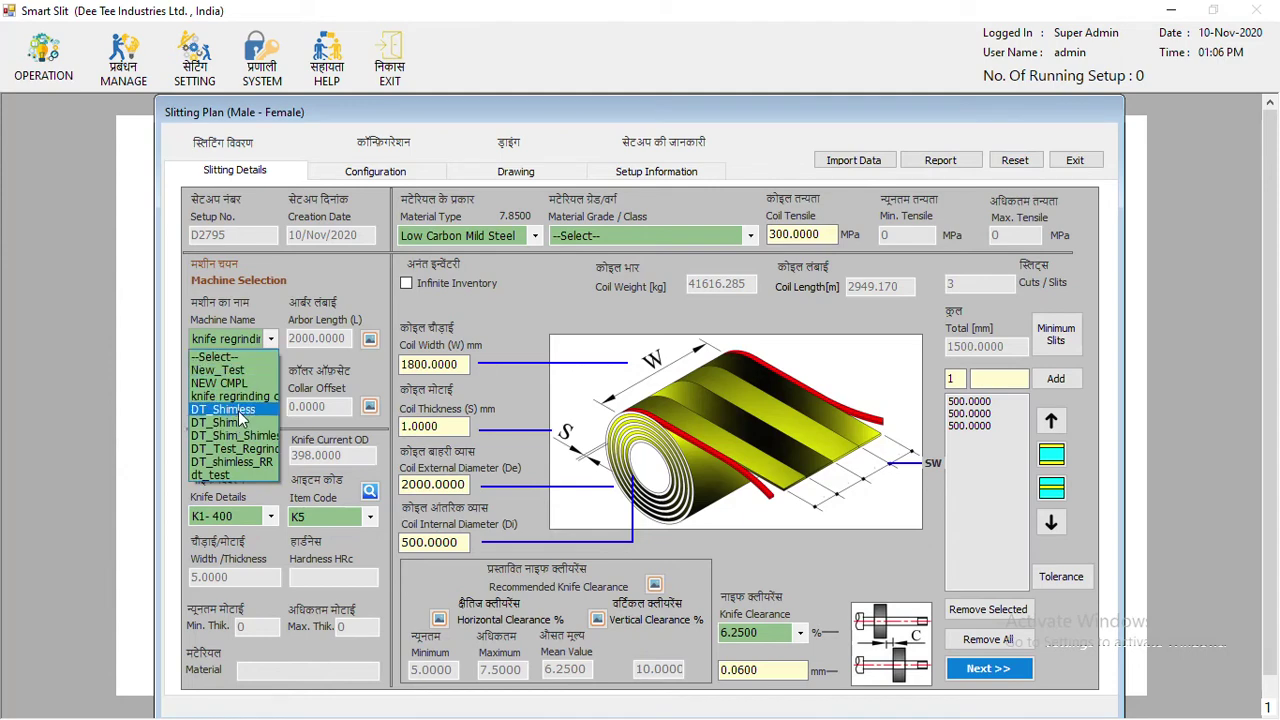
{"action": "left_click", "coordinate": [238, 411]}
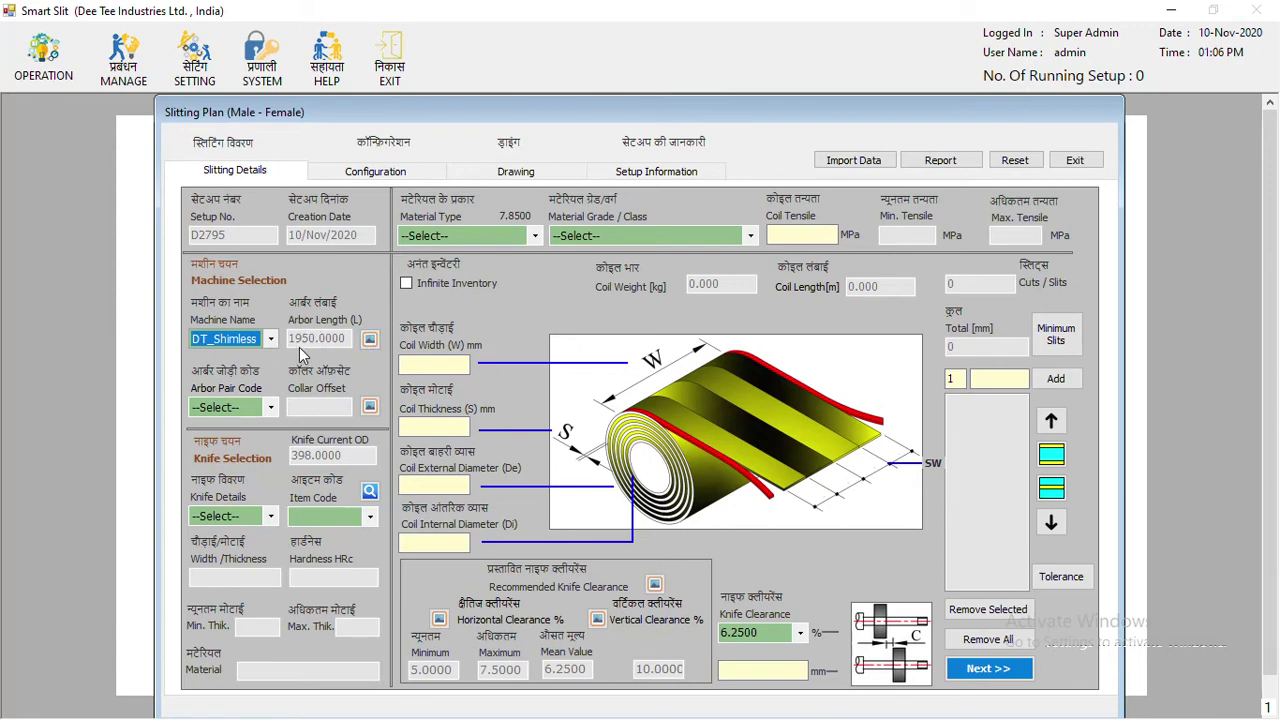
{"action": "left_click", "coordinate": [369, 339]}
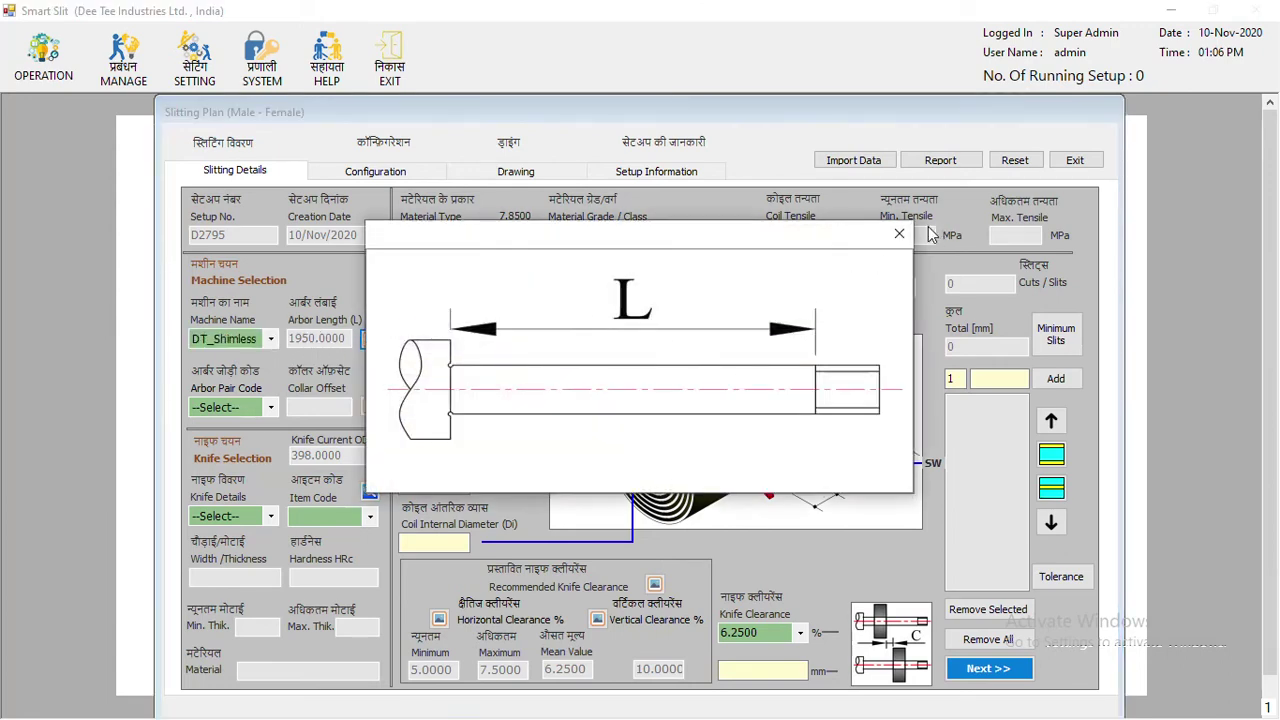
{"action": "left_click", "coordinate": [899, 233]}
Set the arbor pair code of the slitting plan to A
{"action": "left_click", "coordinate": [209, 407]}
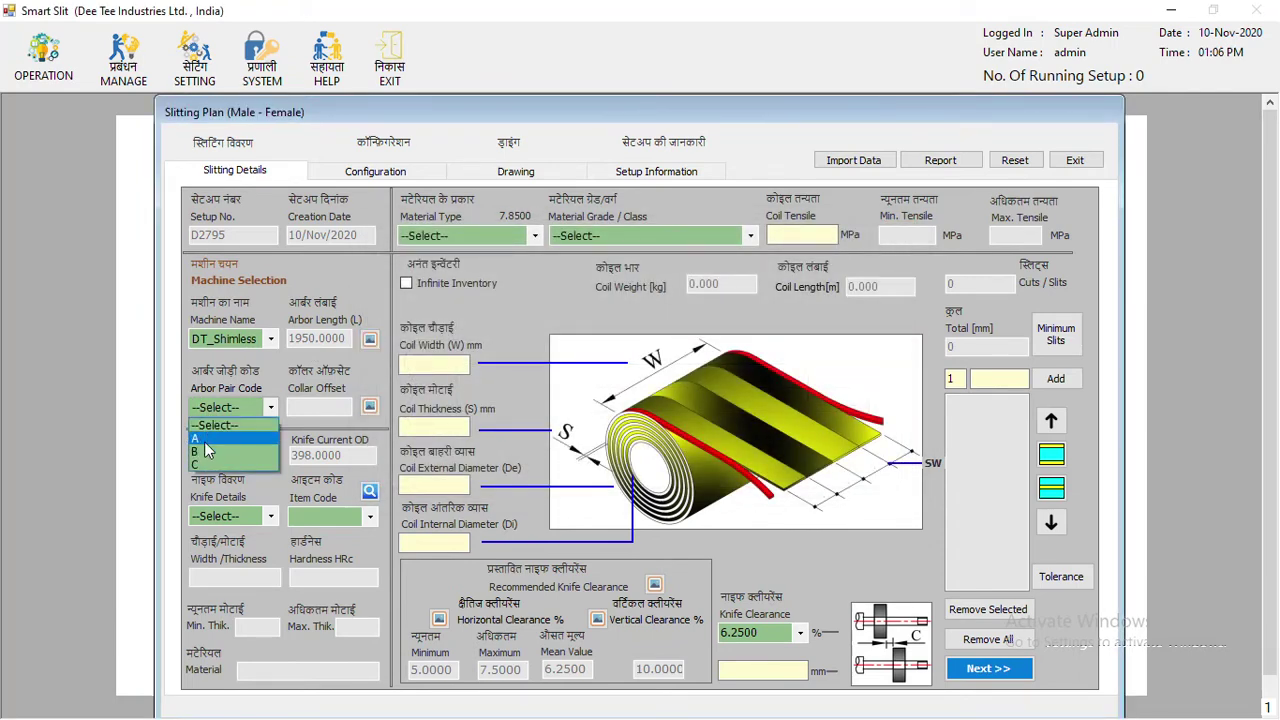
{"action": "left_click", "coordinate": [207, 452]}
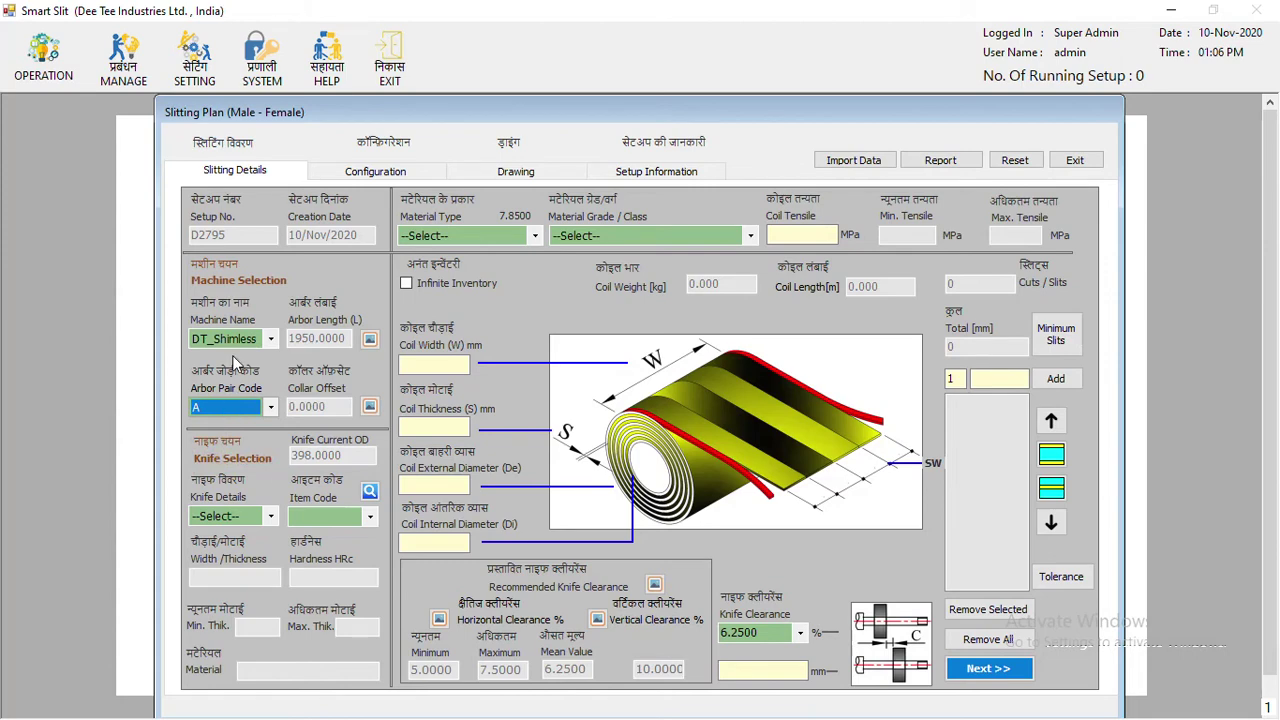
{"action": "key", "text": "Down"}
{"action": "key", "text": "Up"}
{"action": "key", "text": "Up"}
Select knife K1-380 with item code K10 for the slitting plan
{"action": "left_click", "coordinate": [270, 516]}
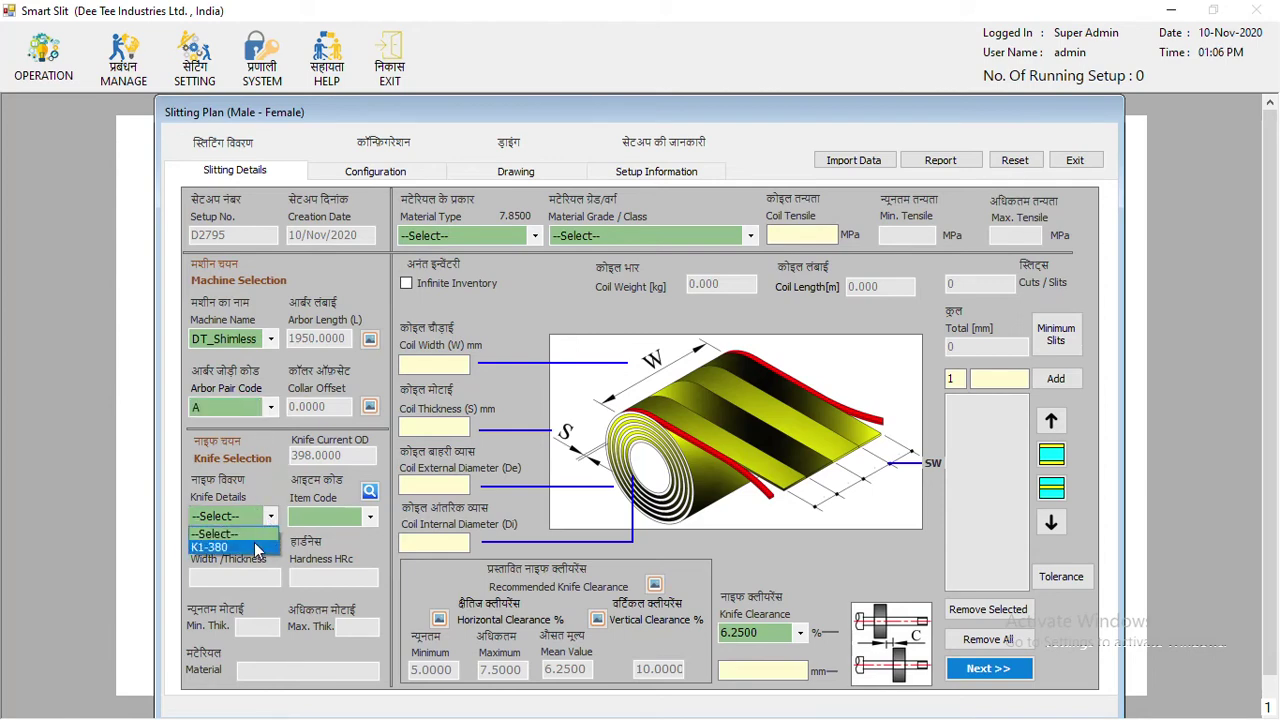
{"action": "left_click", "coordinate": [252, 548]}
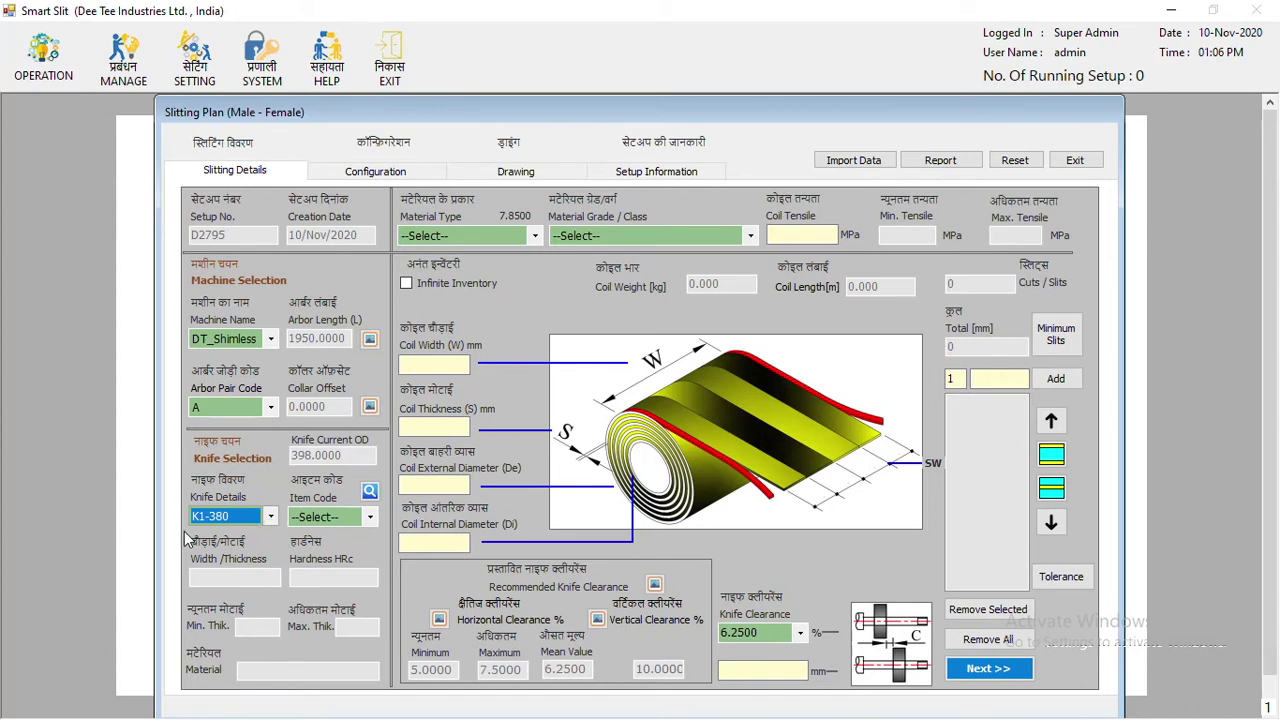
{"action": "left_click", "coordinate": [340, 517]}
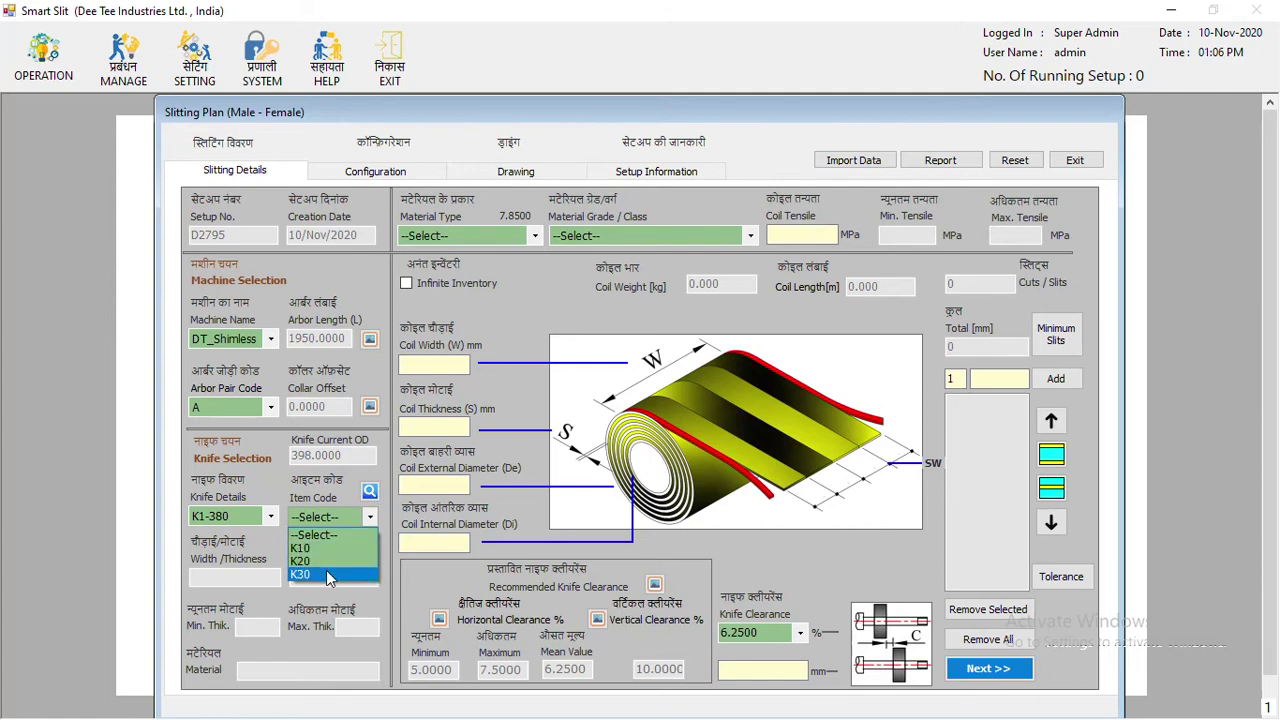
{"action": "left_click", "coordinate": [331, 548]}
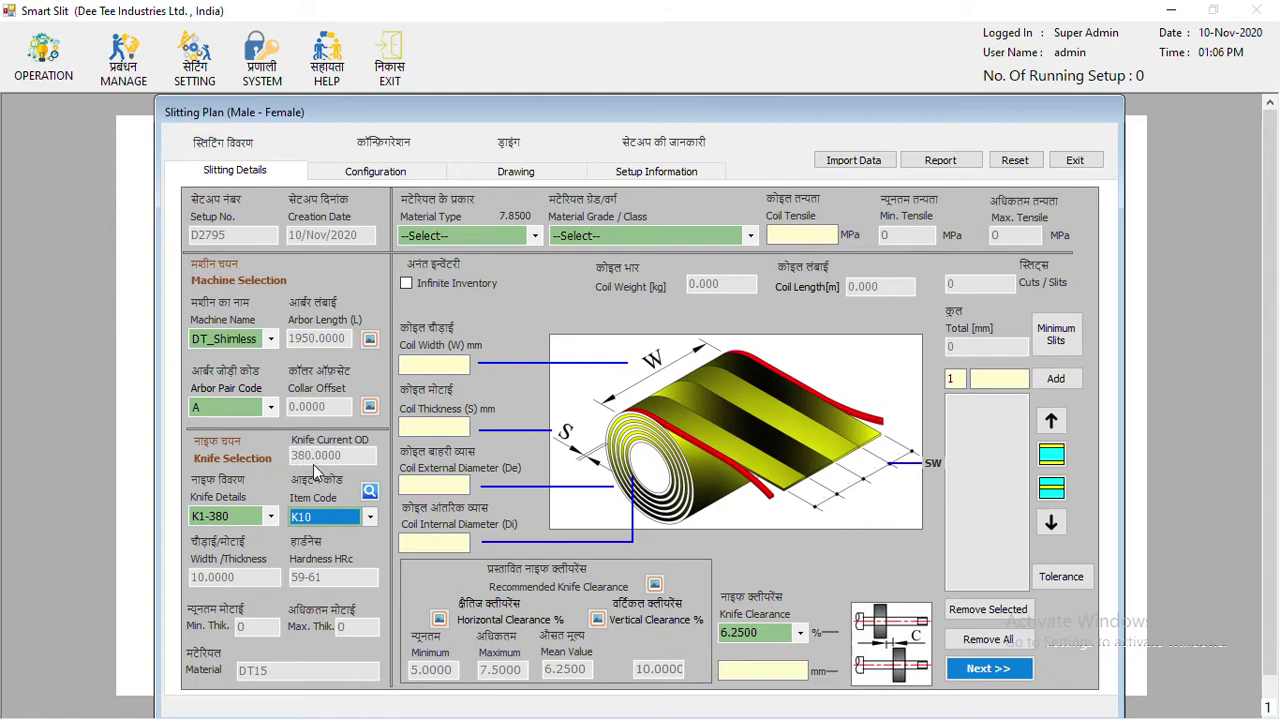
Check the material types offered for knife K10, then switch the item code to K20 and check its material types
{"action": "left_click", "coordinate": [450, 236]}
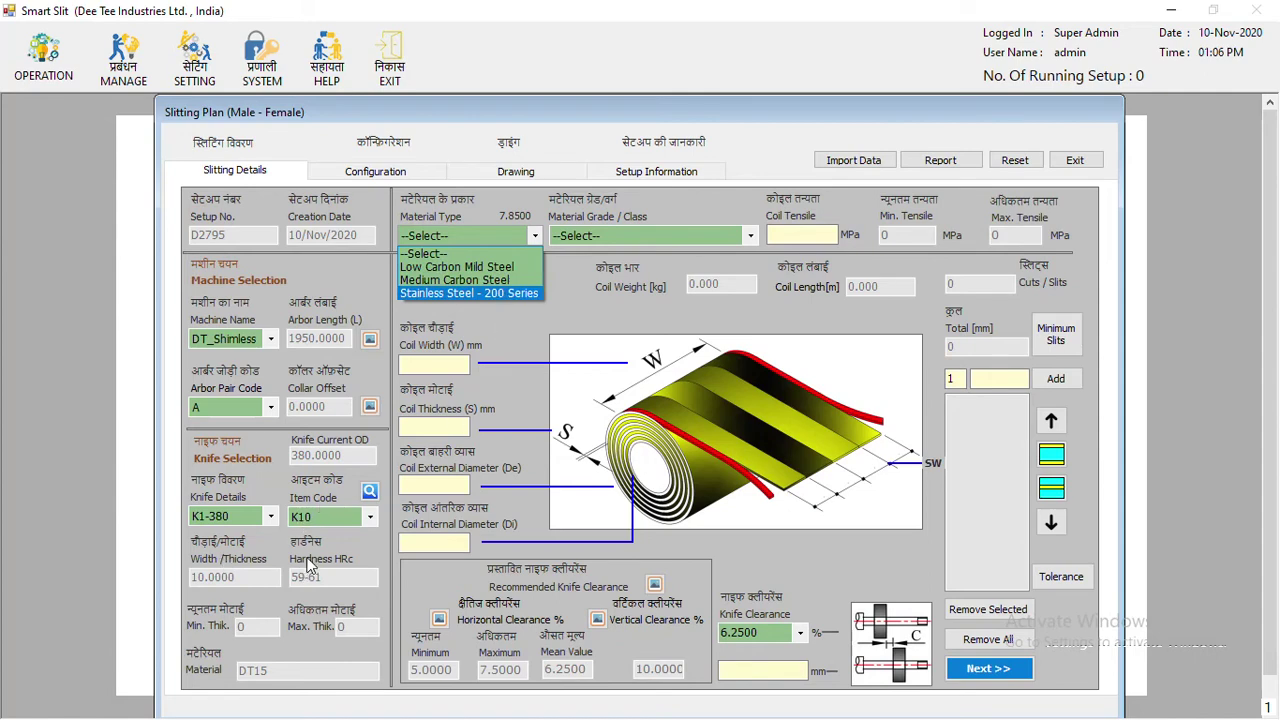
{"action": "left_click", "coordinate": [352, 518]}
{"action": "left_click", "coordinate": [346, 518]}
{"action": "left_click", "coordinate": [322, 556]}
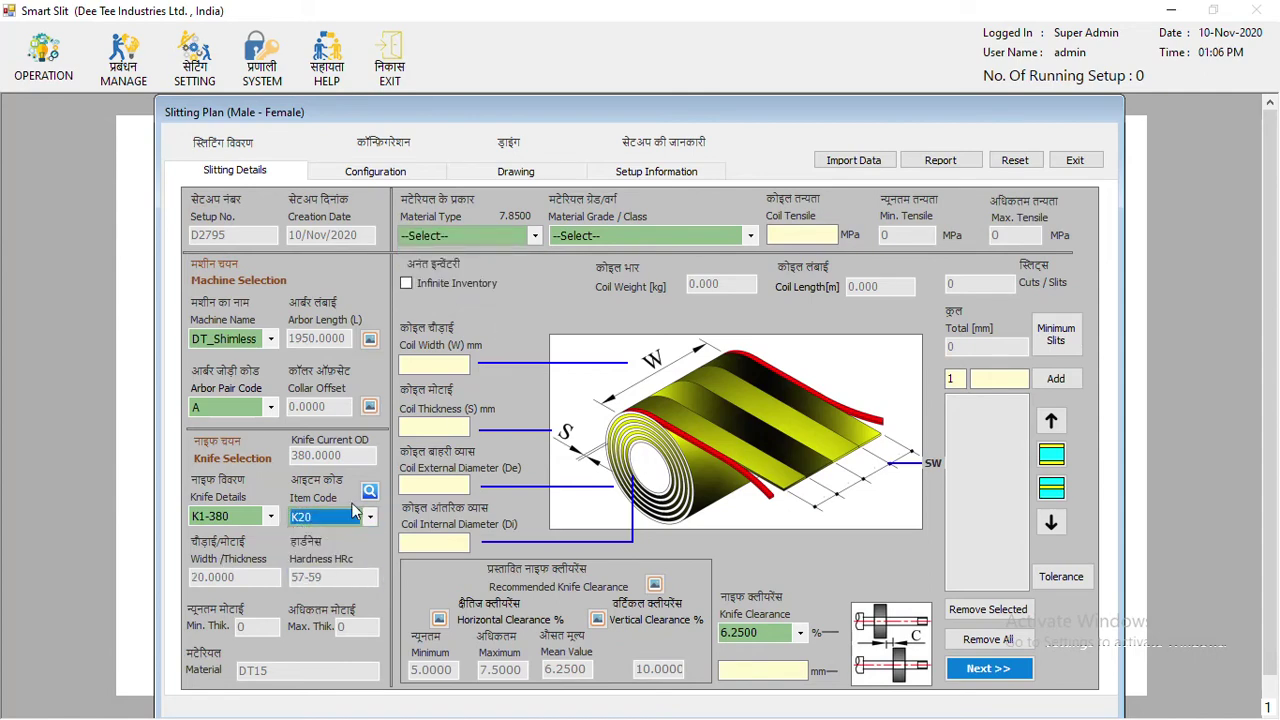
{"action": "left_click", "coordinate": [430, 238]}
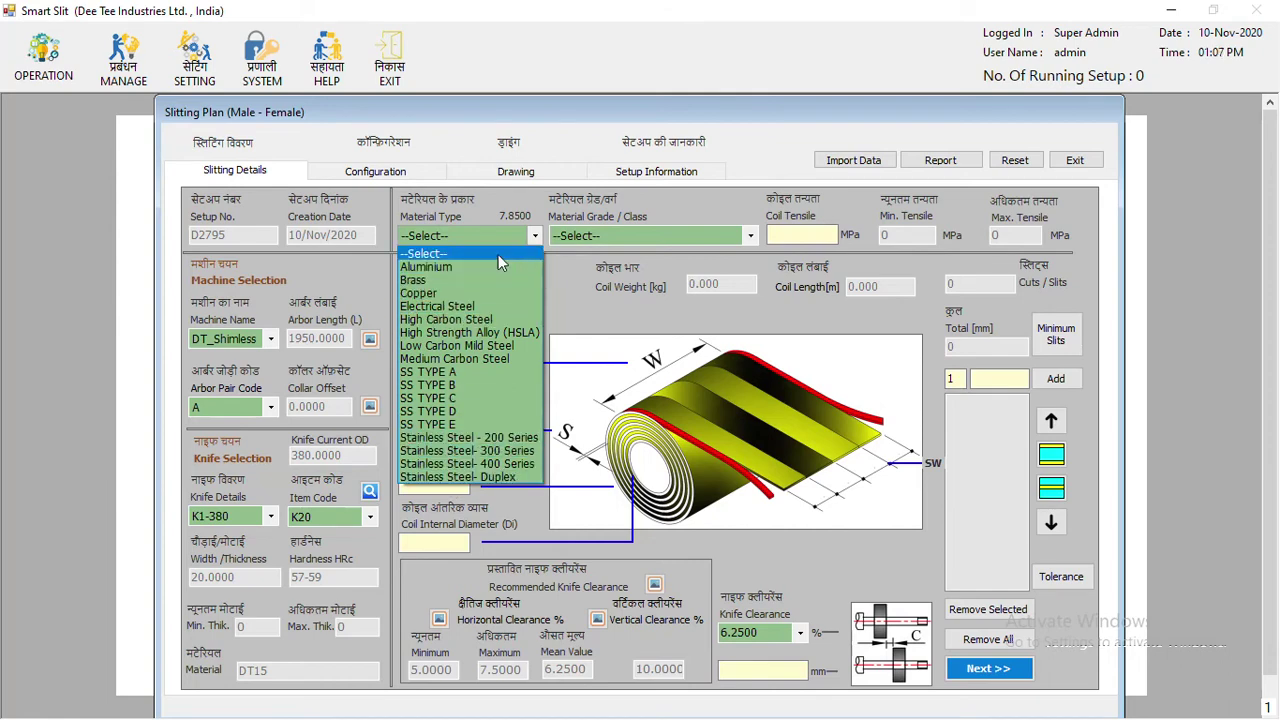
{"action": "left_click", "coordinate": [585, 293]}
Return the knife item code to K10 and check its available material types again without choosing one
{"action": "left_click", "coordinate": [340, 517]}
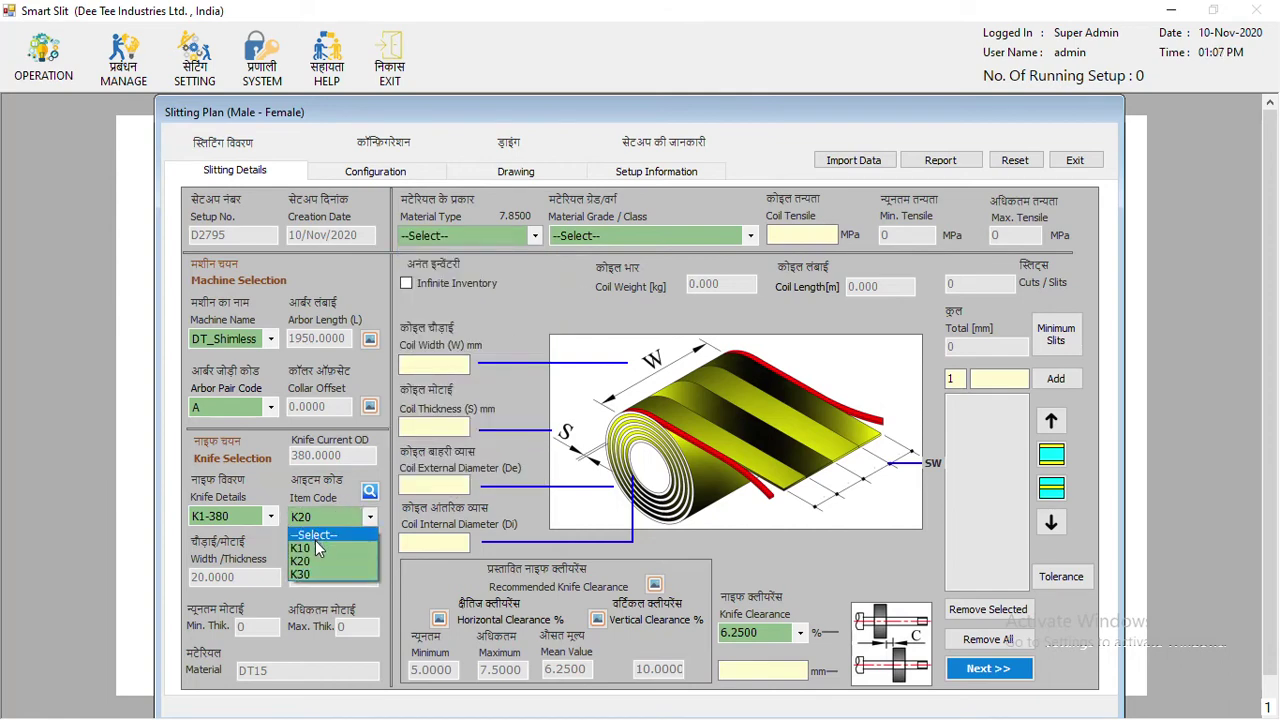
{"action": "left_click", "coordinate": [318, 545]}
{"action": "left_click", "coordinate": [535, 237]}
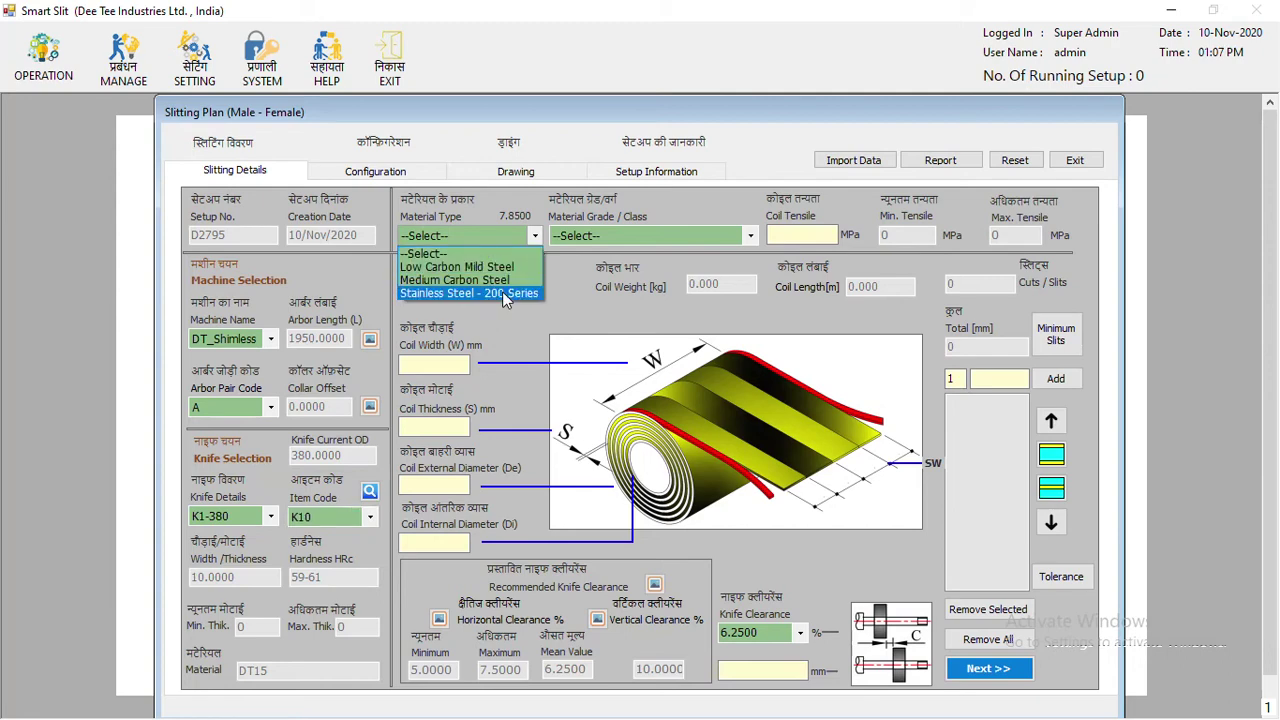
{"action": "left_click", "coordinate": [500, 309]}
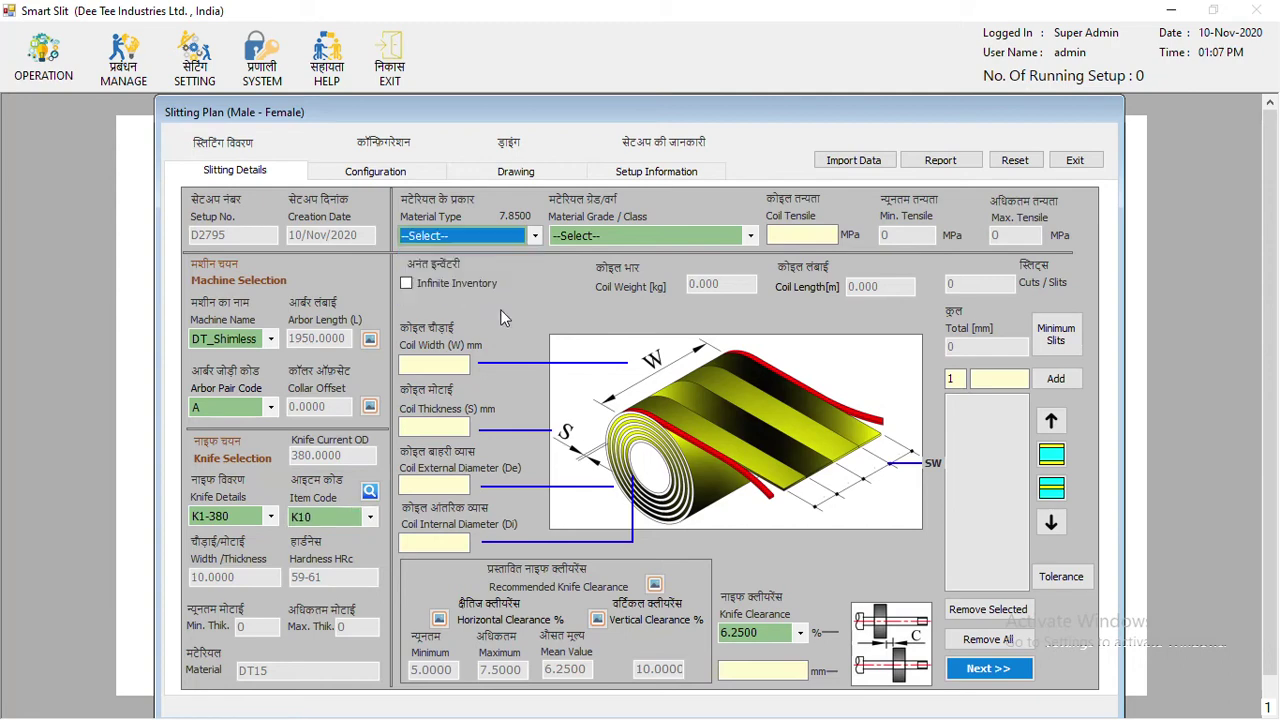
Open the items inventory and display the Knives item K1-380 of machine DT_Shimless
{"action": "left_click", "coordinate": [138, 78]}
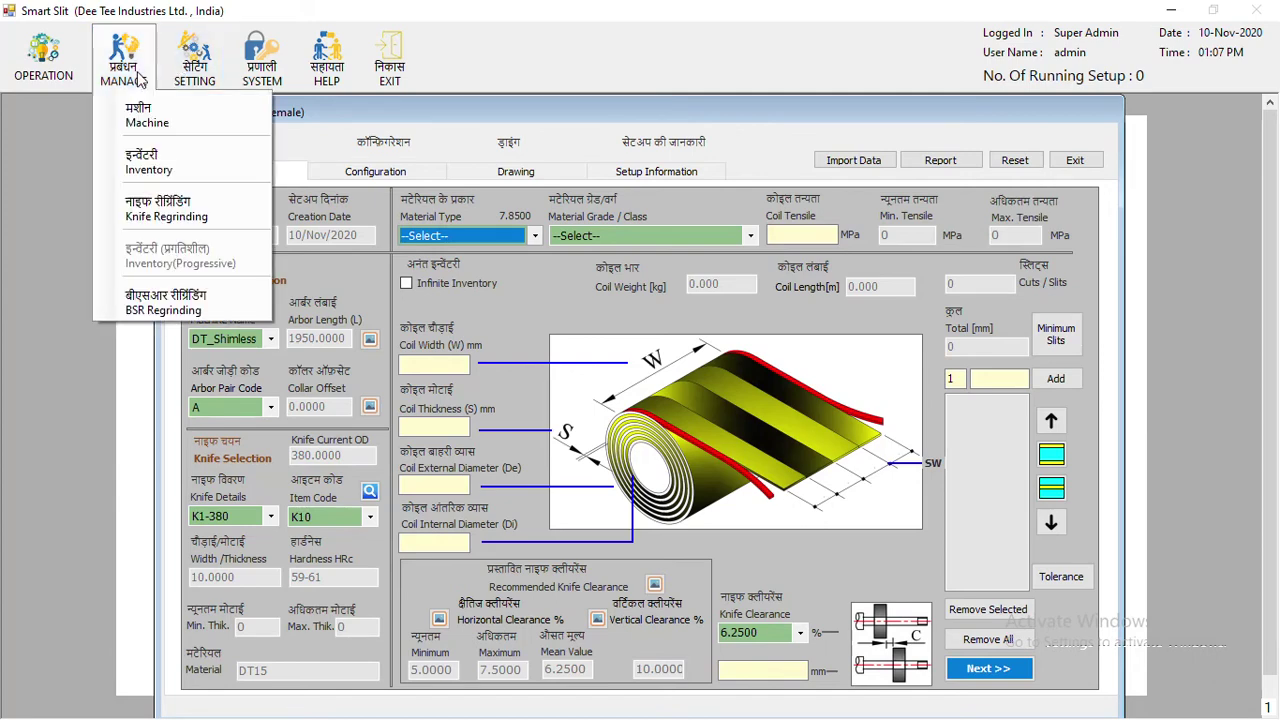
{"action": "left_click", "coordinate": [158, 162]}
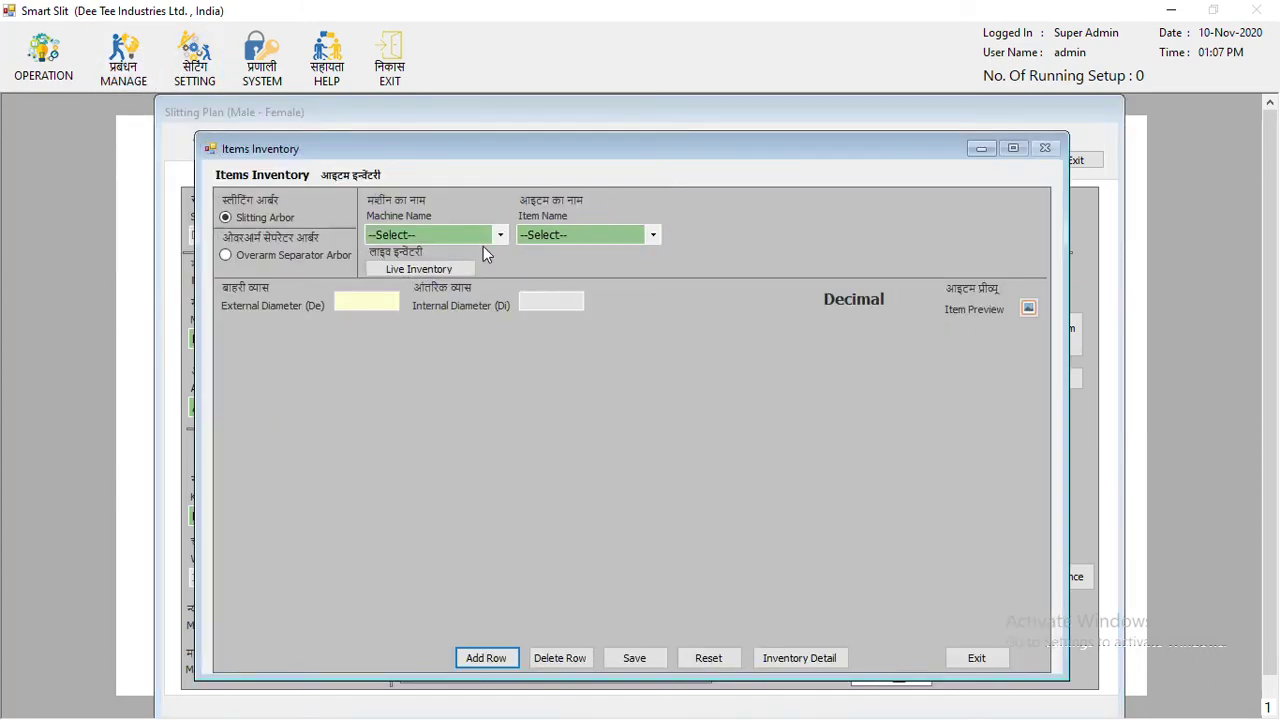
{"action": "left_click", "coordinate": [483, 238]}
{"action": "left_click", "coordinate": [435, 305]}
{"action": "left_click", "coordinate": [648, 235]}
{"action": "left_click", "coordinate": [578, 263]}
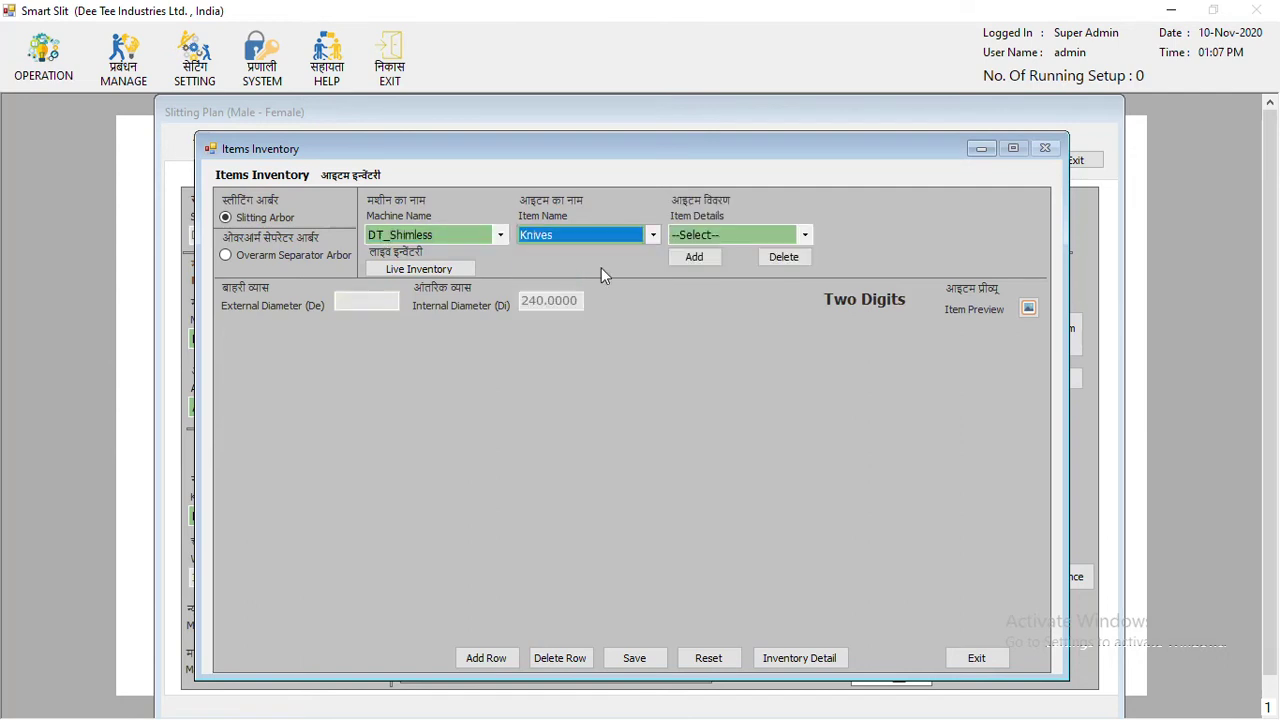
{"action": "left_click", "coordinate": [771, 236]}
{"action": "left_click", "coordinate": [714, 271]}
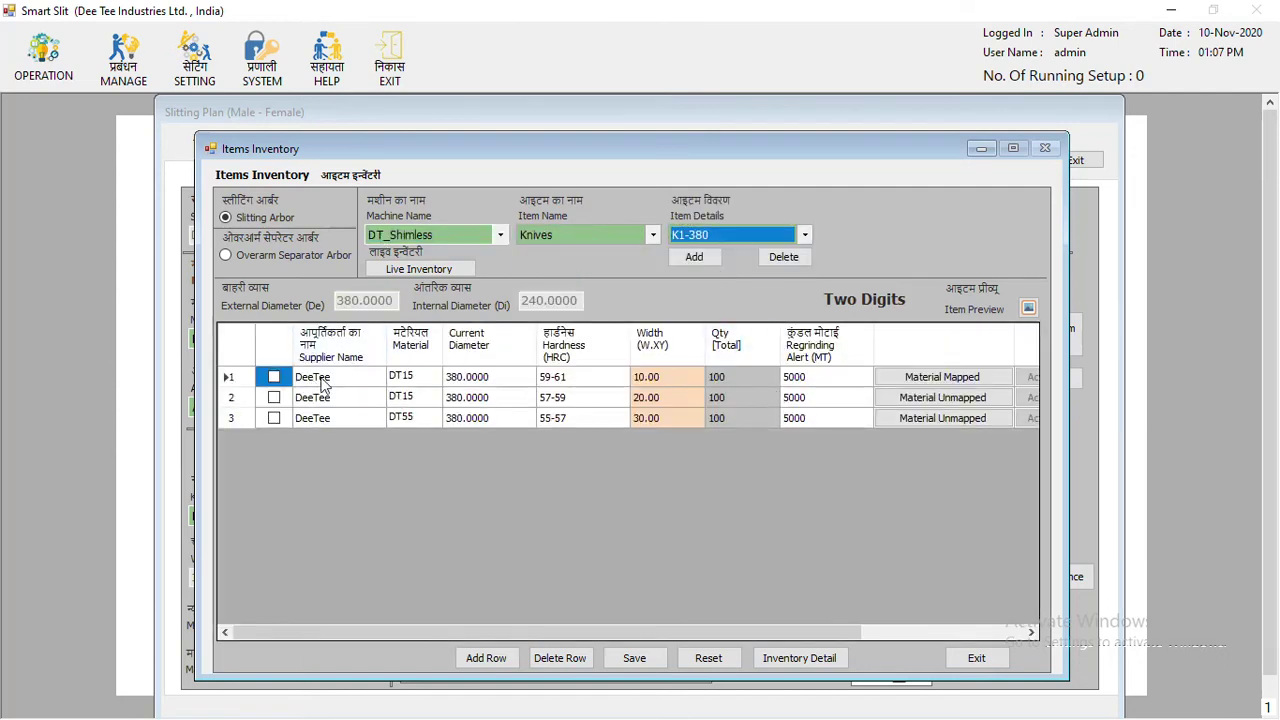
Examine the material mapping of the 10 mm wide knife, then close it and inspect that knife's width, hardness and material
{"action": "left_click", "coordinate": [955, 385]}
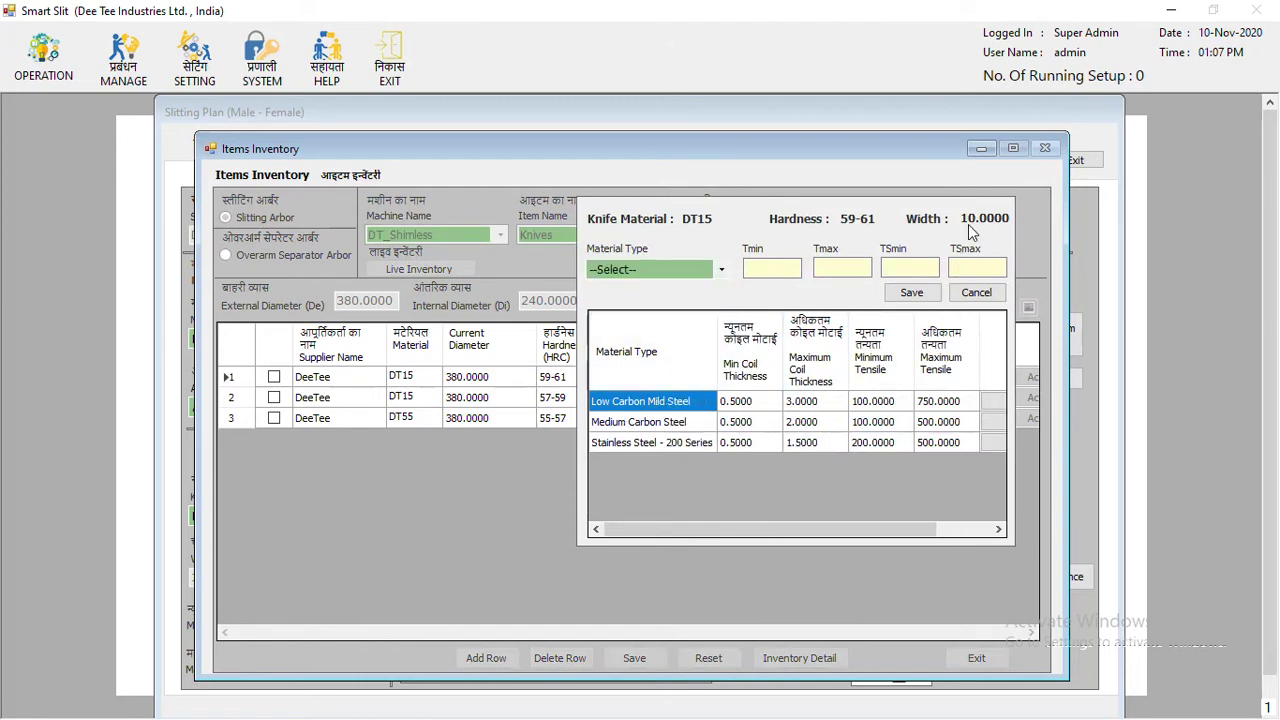
{"action": "left_click", "coordinate": [975, 294]}
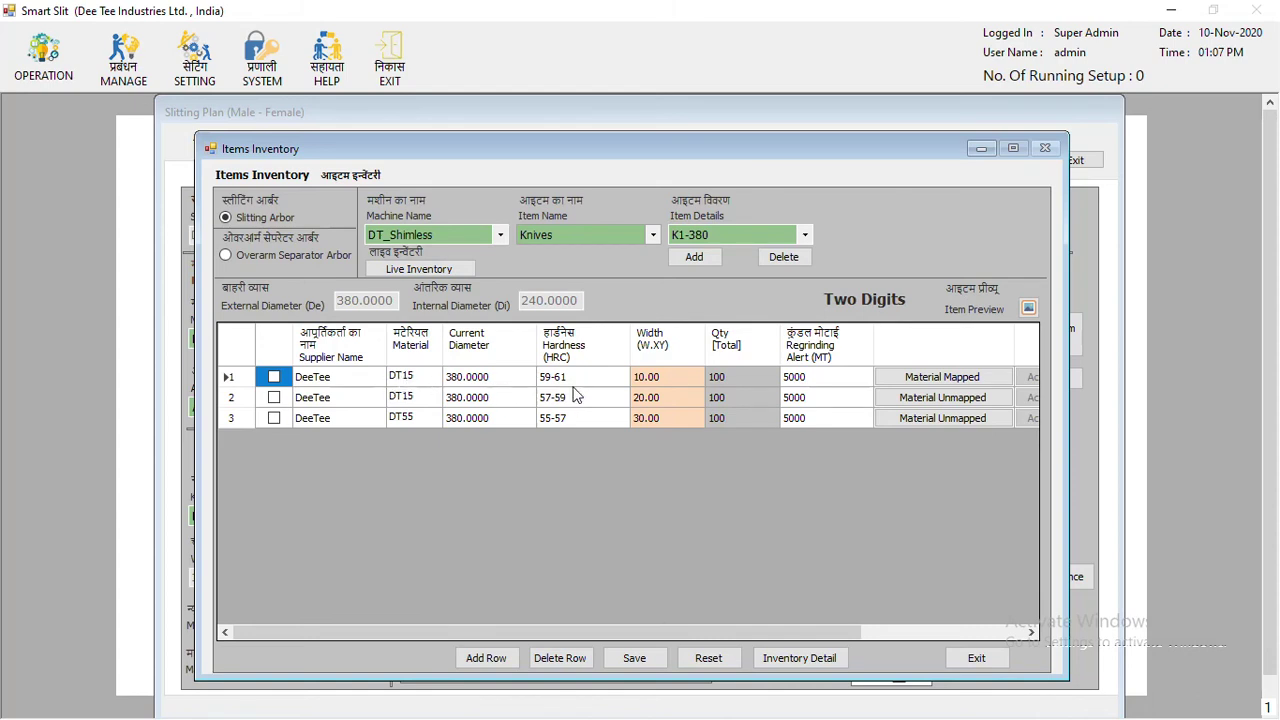
{"action": "left_click", "coordinate": [682, 380]}
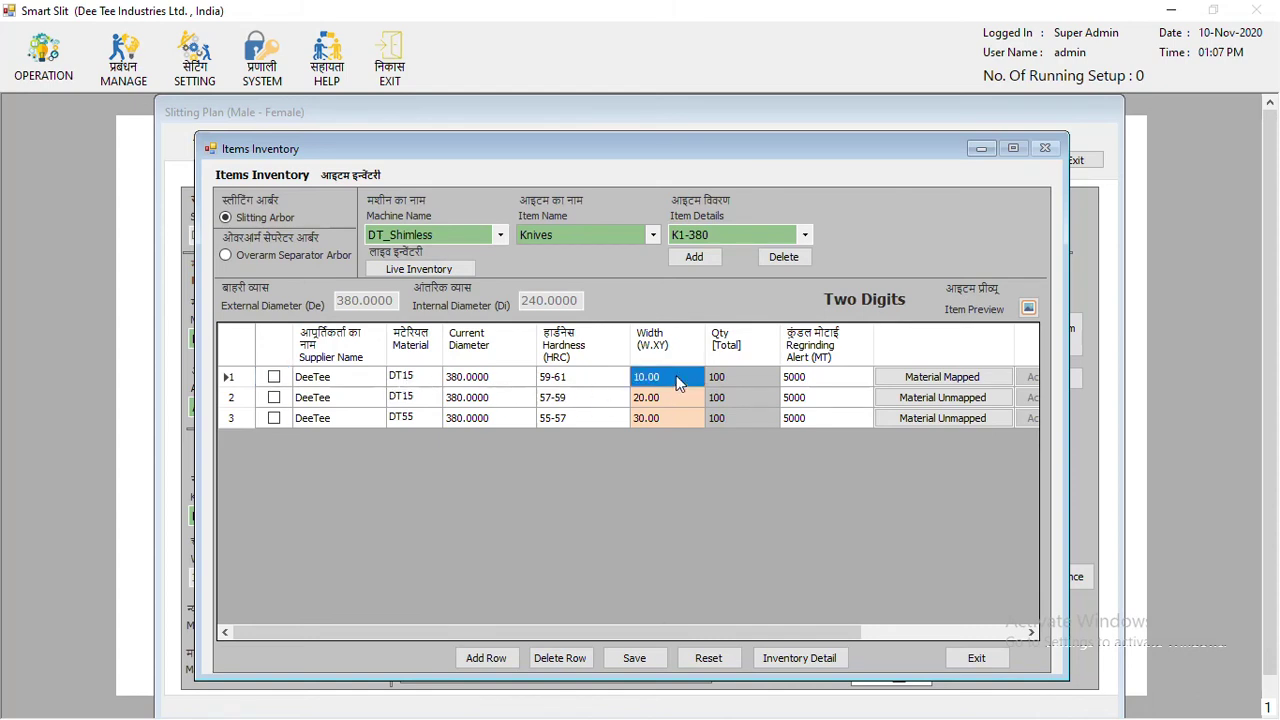
{"action": "left_click", "coordinate": [554, 383]}
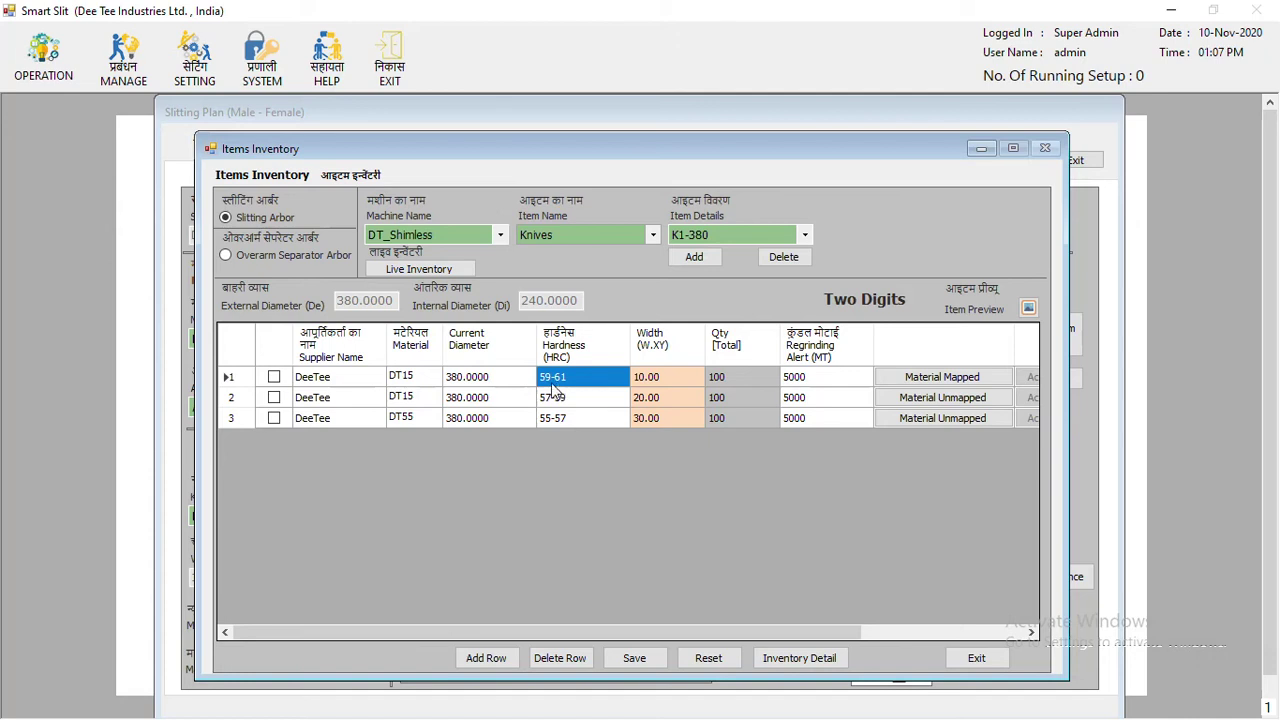
{"action": "left_click", "coordinate": [407, 378]}
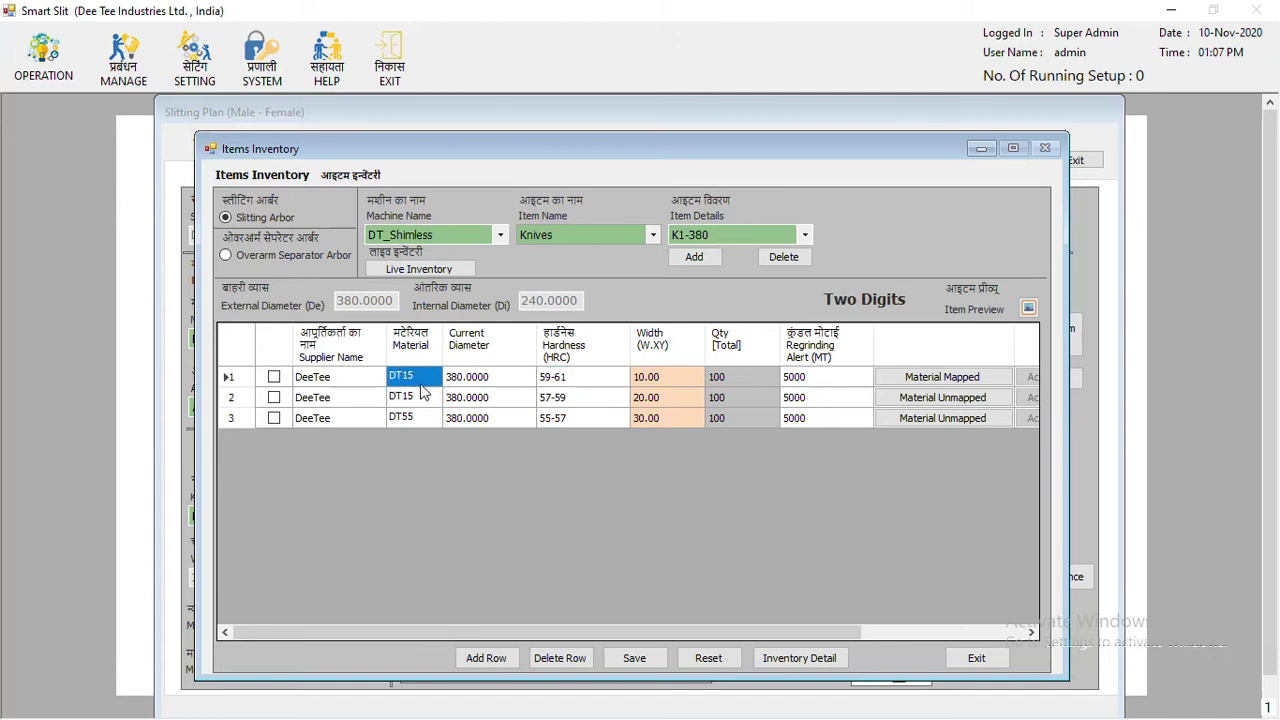
Compare the width, material and hardness of the 10, 20 and 30 mm knives in the K1-380 inventory
{"action": "left_click", "coordinate": [652, 385]}
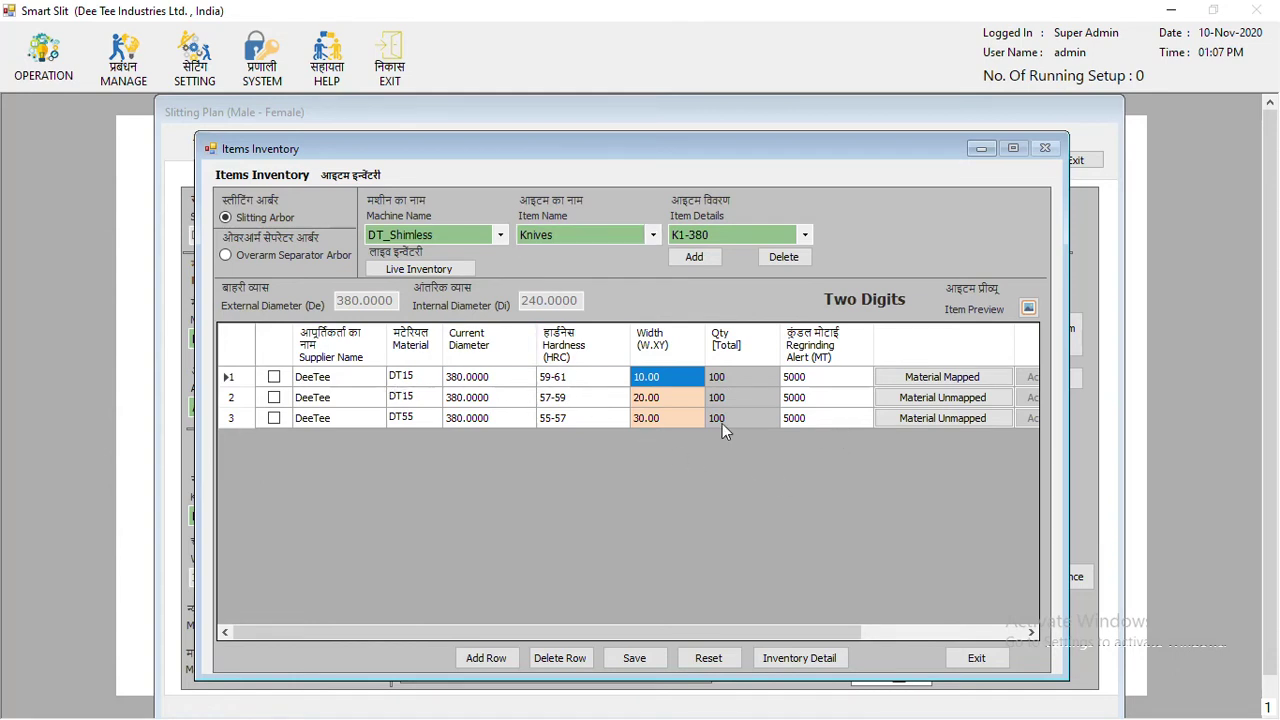
{"action": "left_click", "coordinate": [412, 403]}
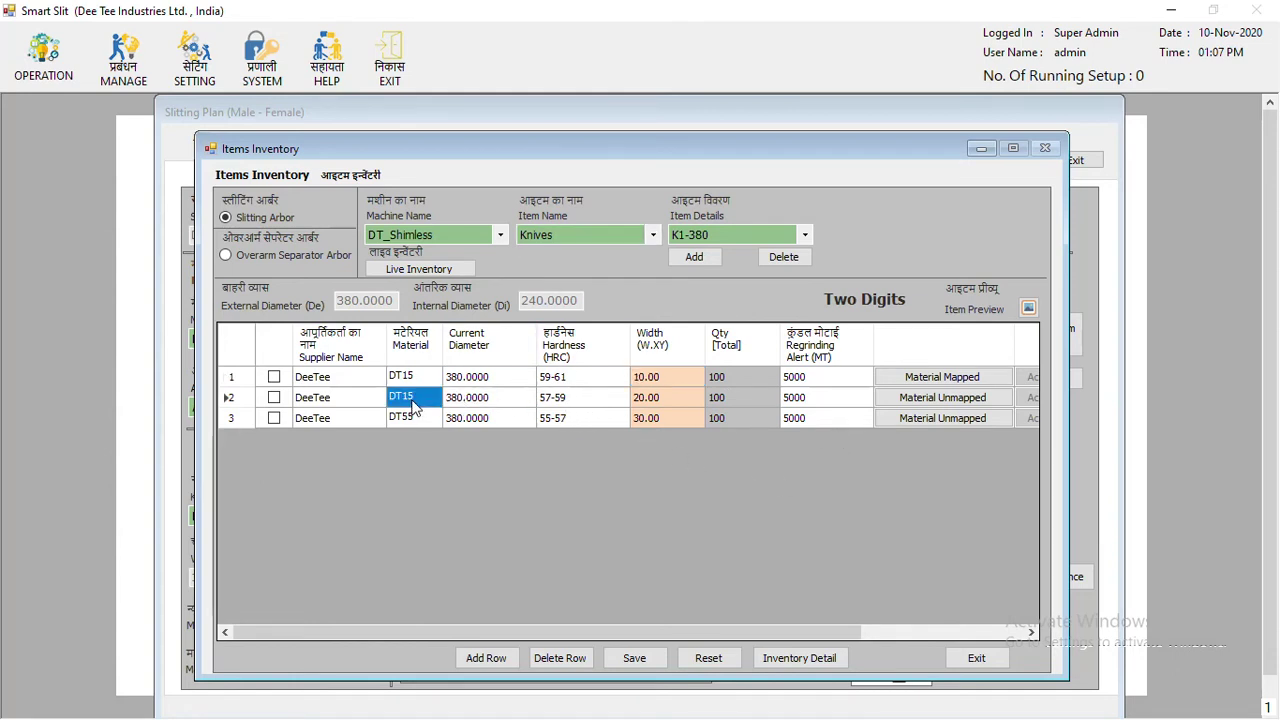
{"action": "left_click", "coordinate": [668, 402]}
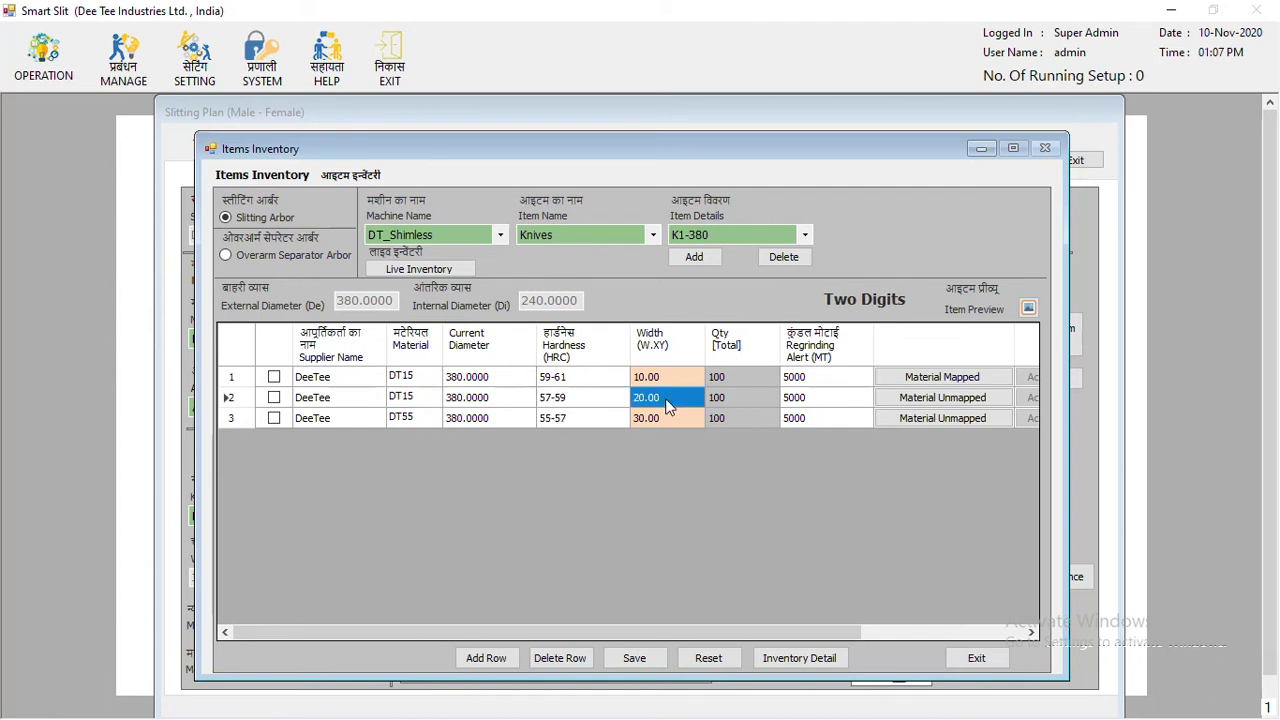
{"action": "left_click", "coordinate": [598, 402]}
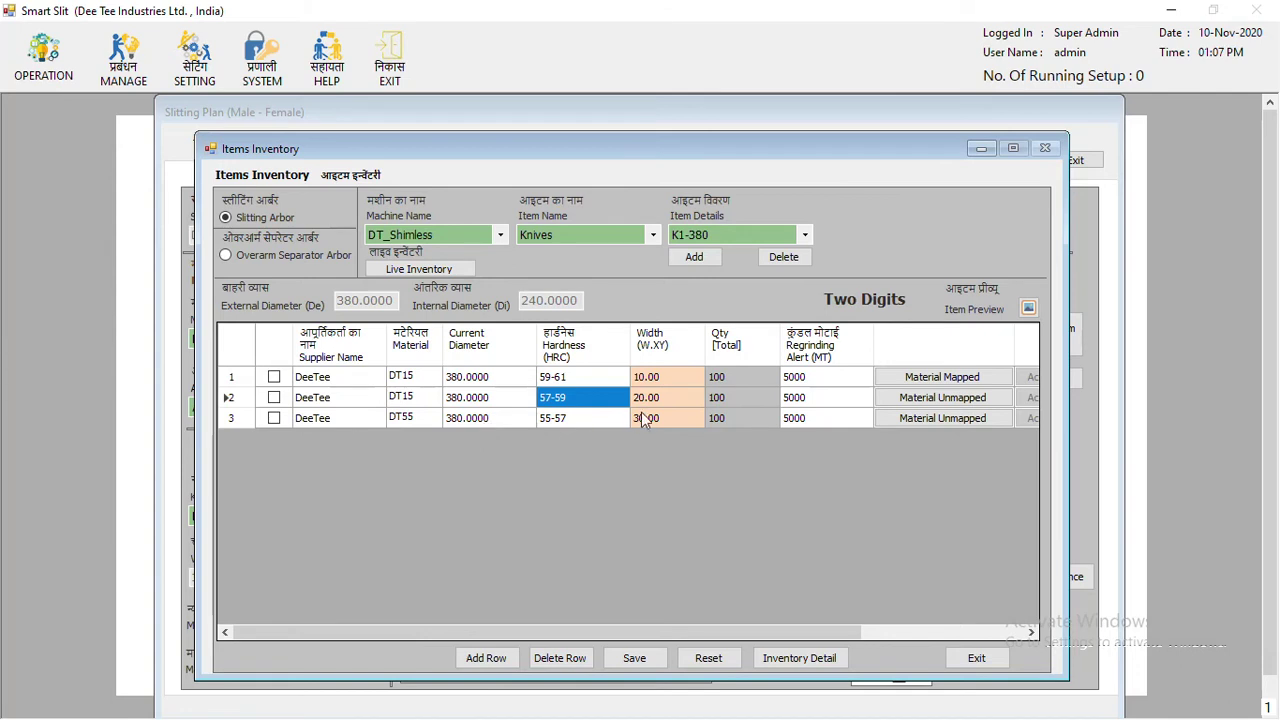
{"action": "left_click", "coordinate": [643, 420]}
{"action": "left_click", "coordinate": [554, 420]}
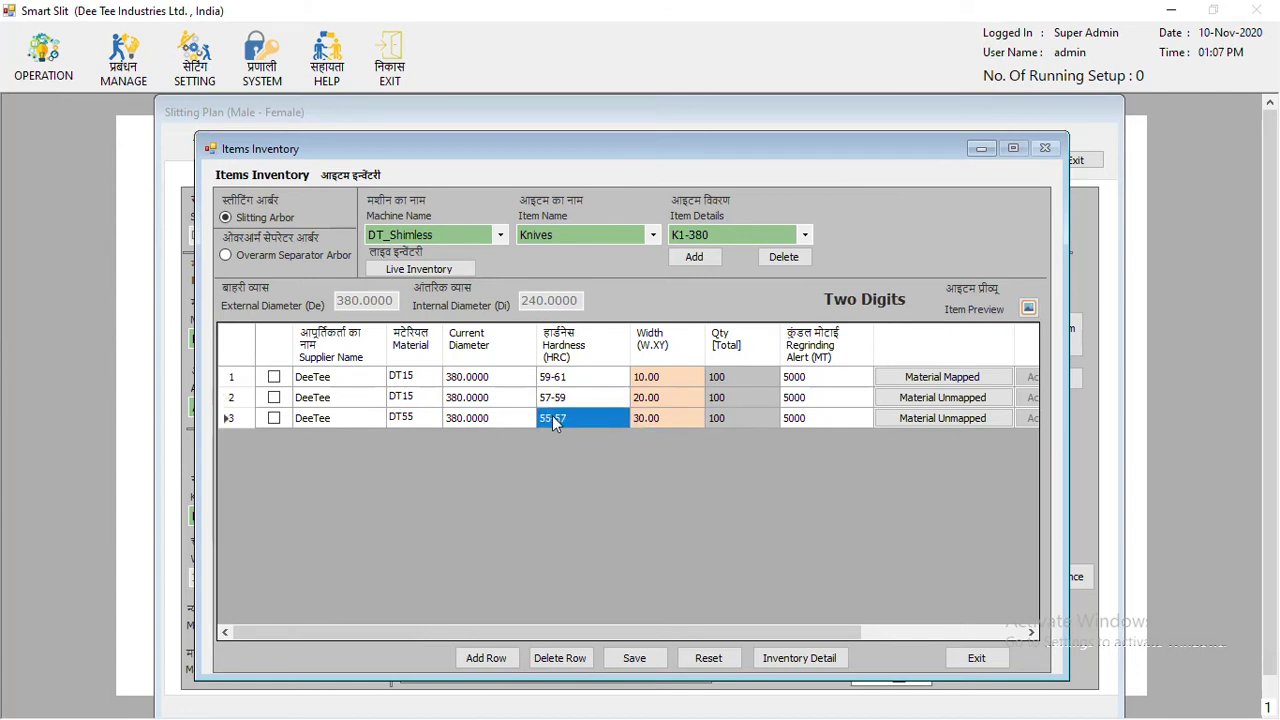
{"action": "left_click", "coordinate": [414, 420]}
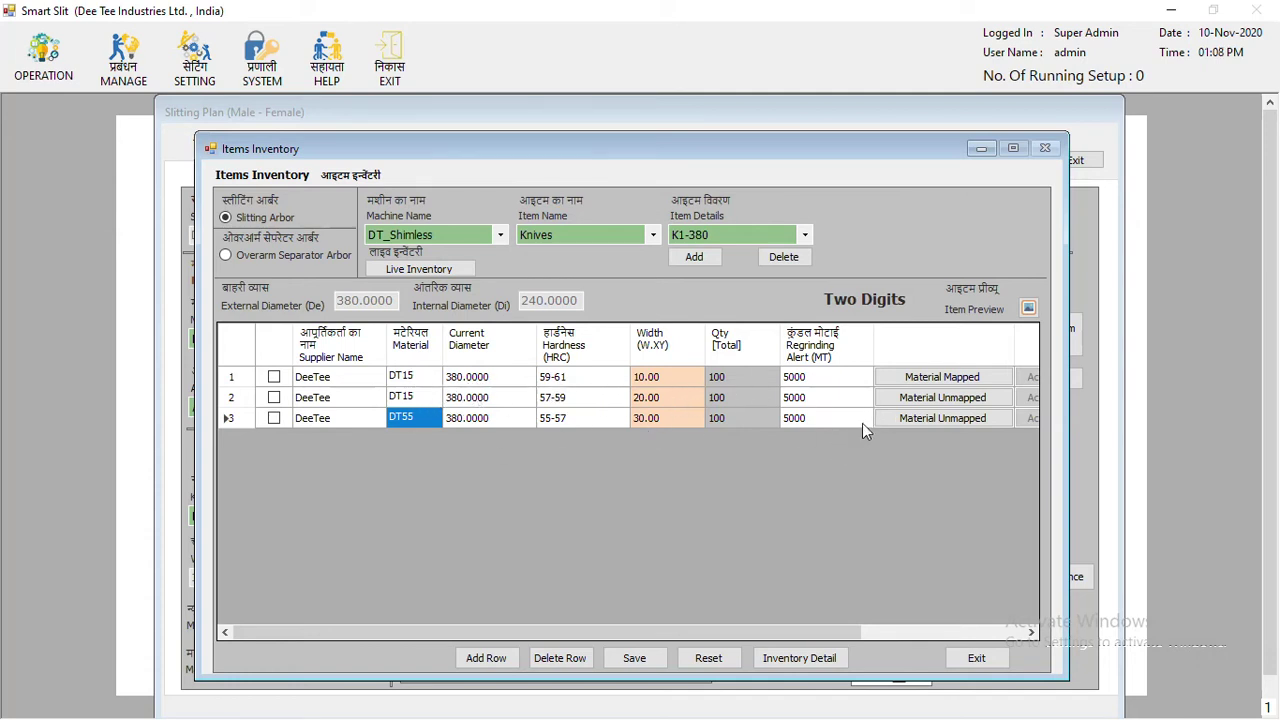
Open the 10 mm knife's material mapping and examine the coil thickness and tensile limits for Low Carbon Mild Steel
{"action": "left_click", "coordinate": [666, 380]}
{"action": "left_click", "coordinate": [945, 380]}
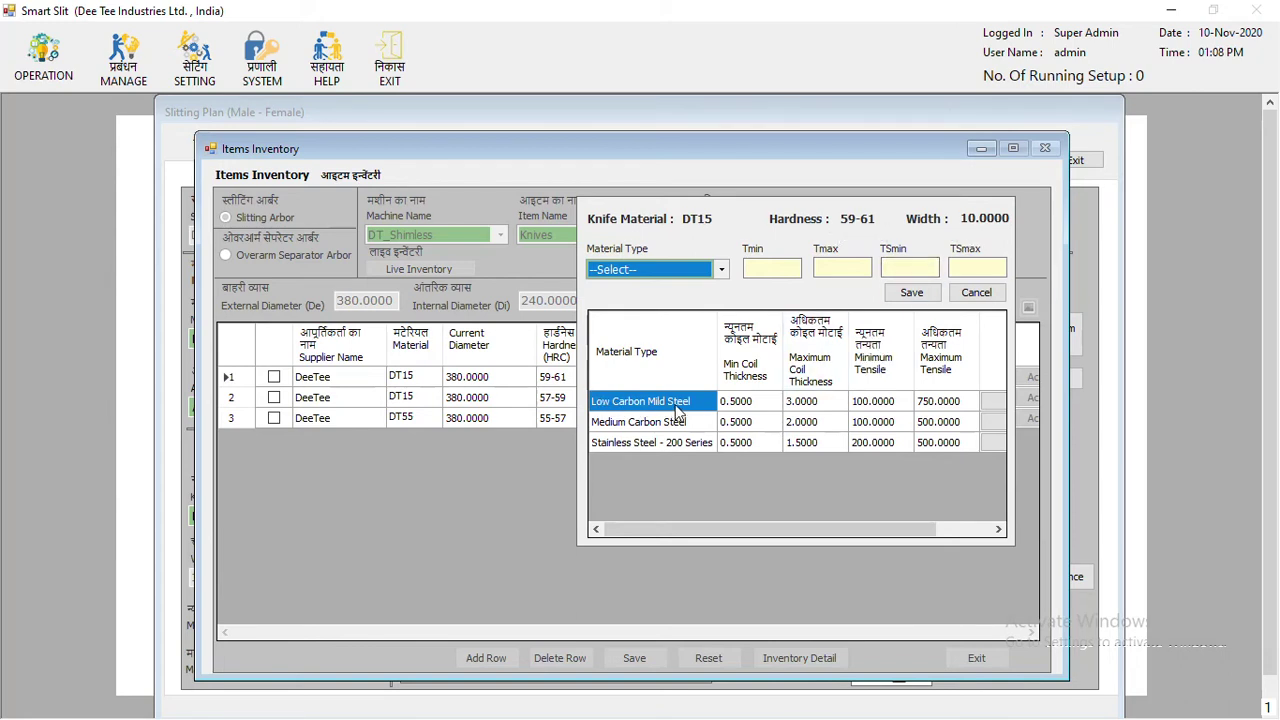
{"action": "left_click", "coordinate": [750, 404]}
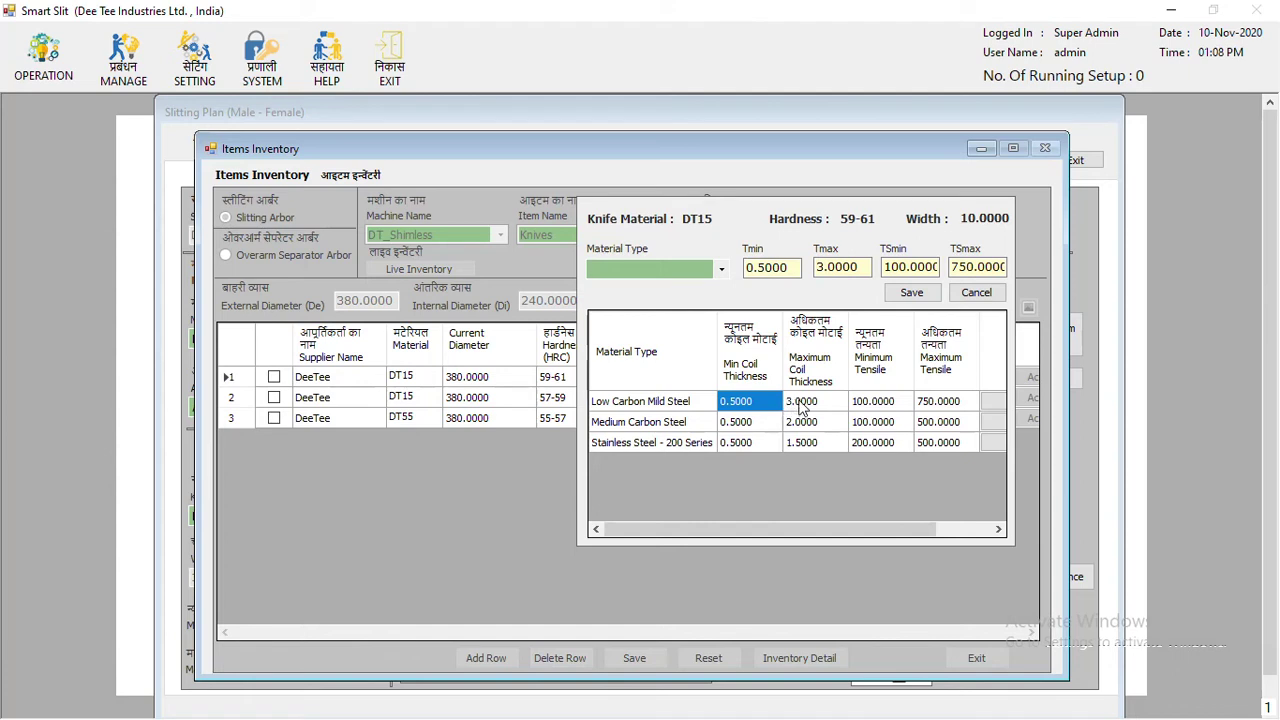
{"action": "left_click", "coordinate": [804, 405]}
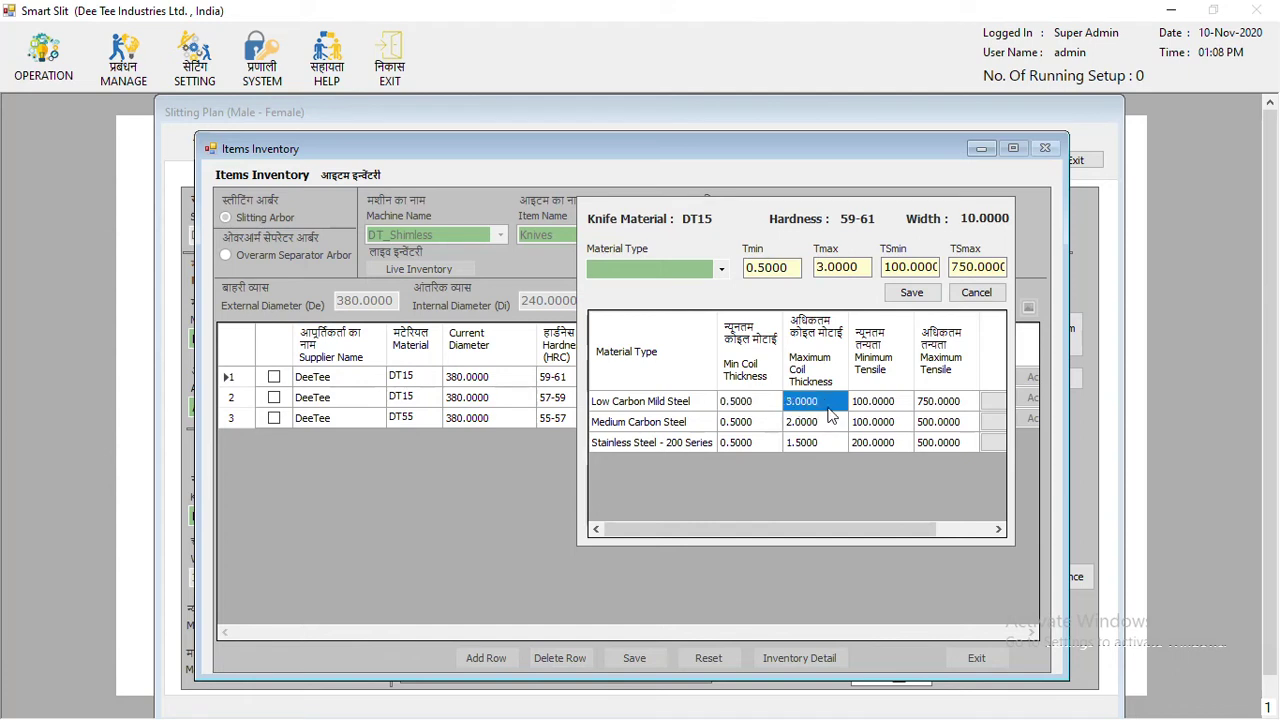
{"action": "left_click", "coordinate": [870, 405]}
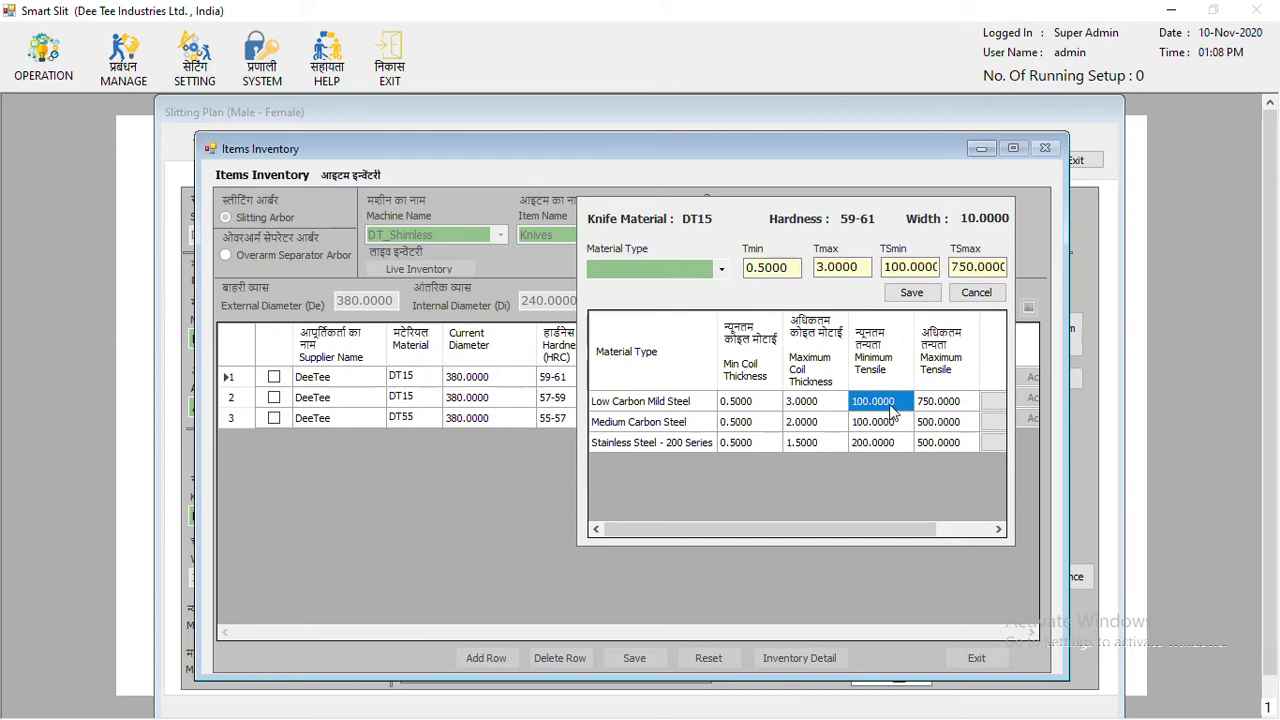
{"action": "left_click", "coordinate": [933, 405]}
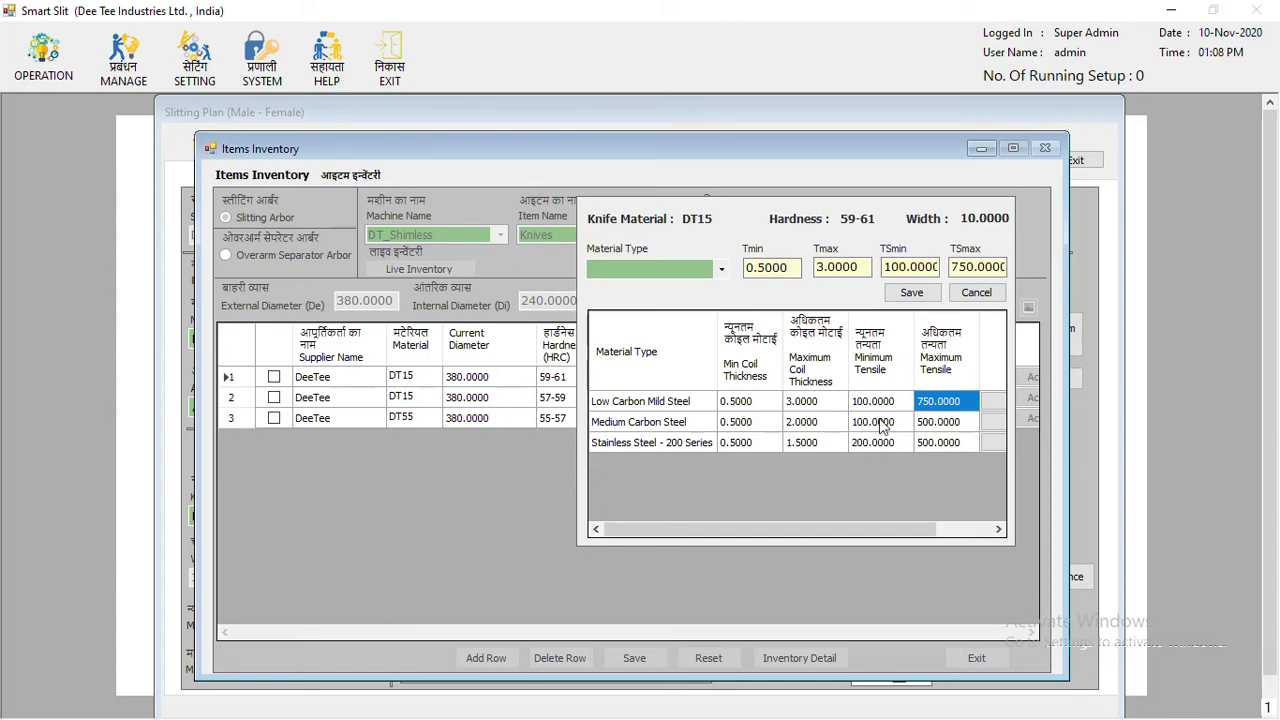
{"action": "left_click", "coordinate": [738, 403]}
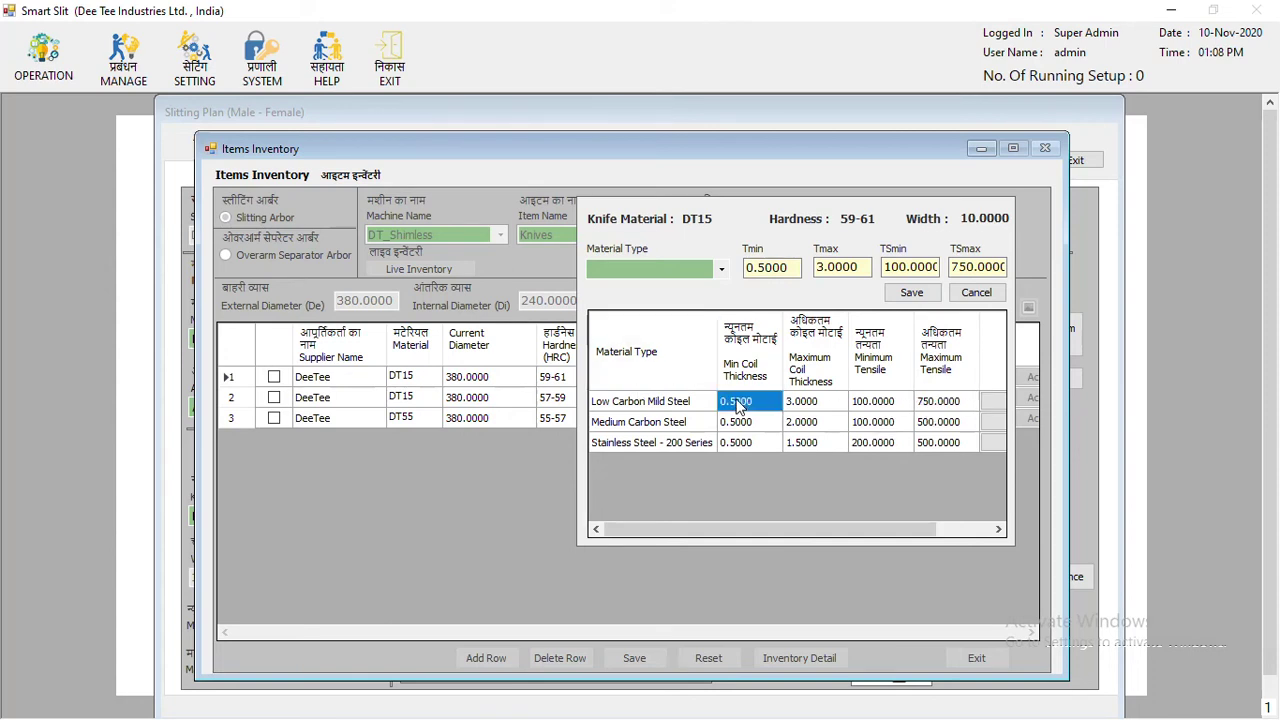
{"action": "left_click", "coordinate": [818, 408]}
{"action": "left_click", "coordinate": [893, 408]}
{"action": "left_click", "coordinate": [930, 405]}
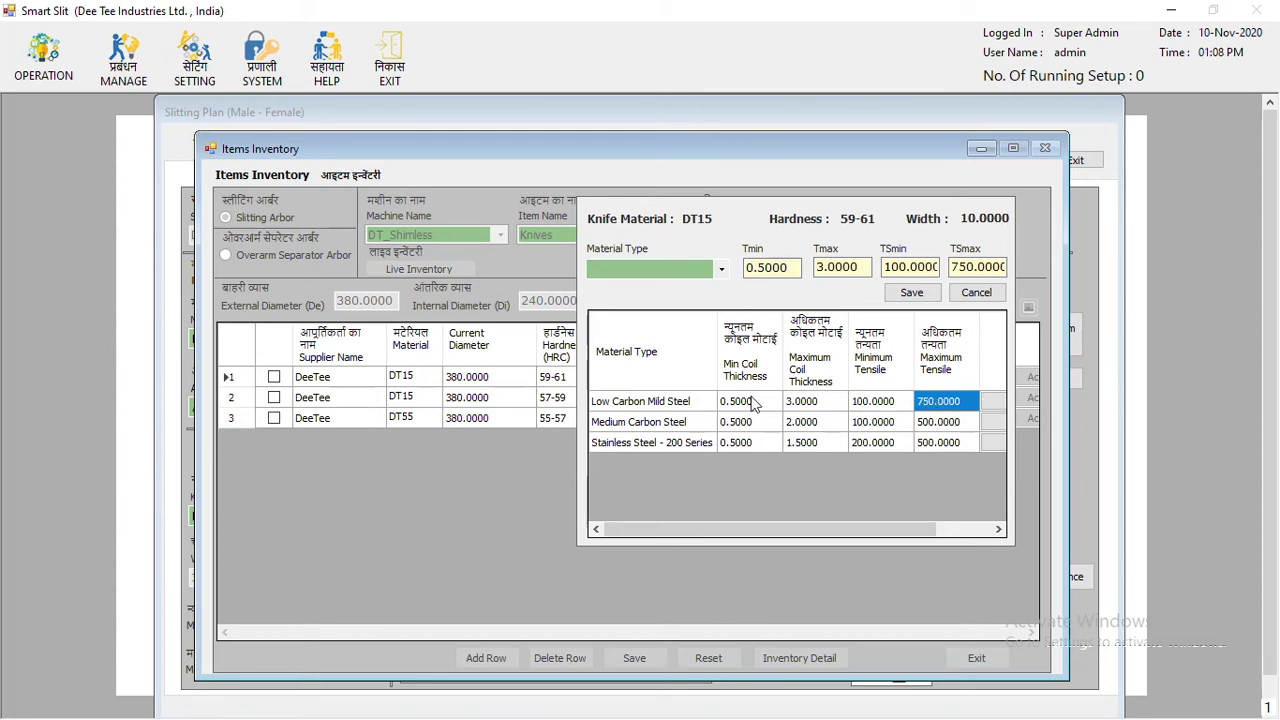
{"action": "left_click", "coordinate": [747, 404]}
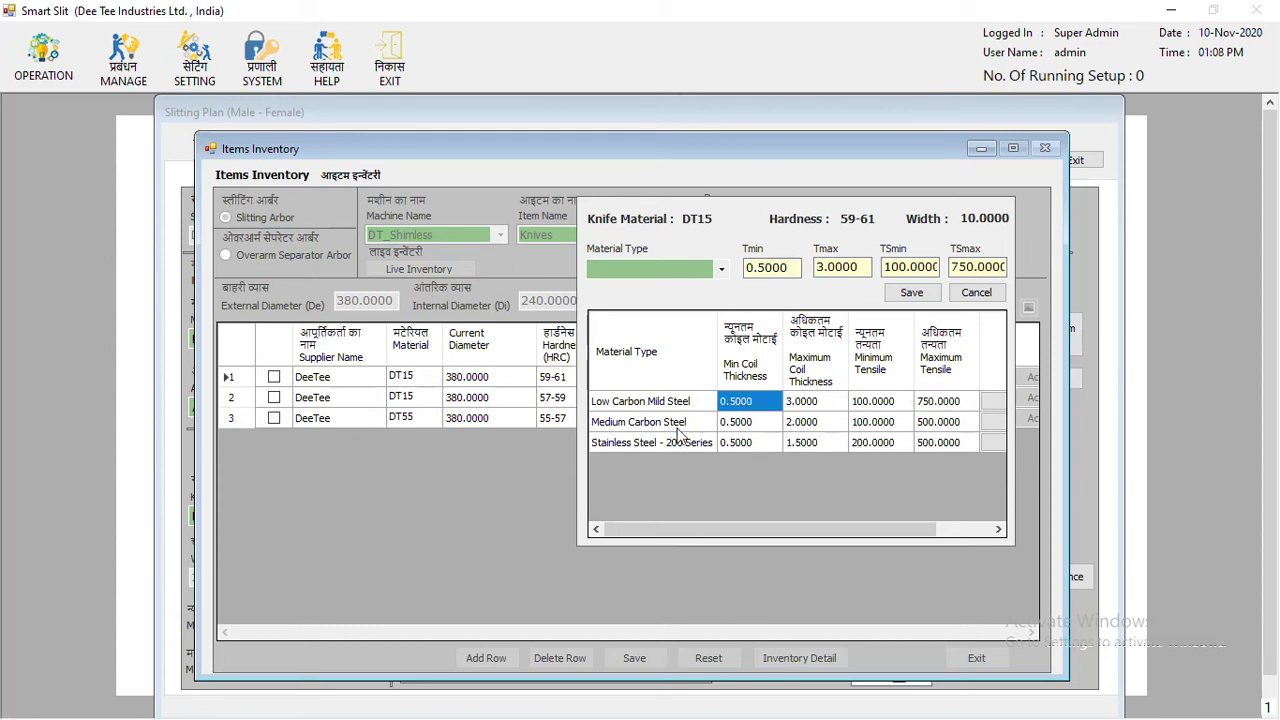
Examine the coil thickness limits for Medium Carbon Steel and Stainless Steel - 200 Series, then close the mapping
{"action": "left_click", "coordinate": [680, 428]}
{"action": "left_click", "coordinate": [740, 426]}
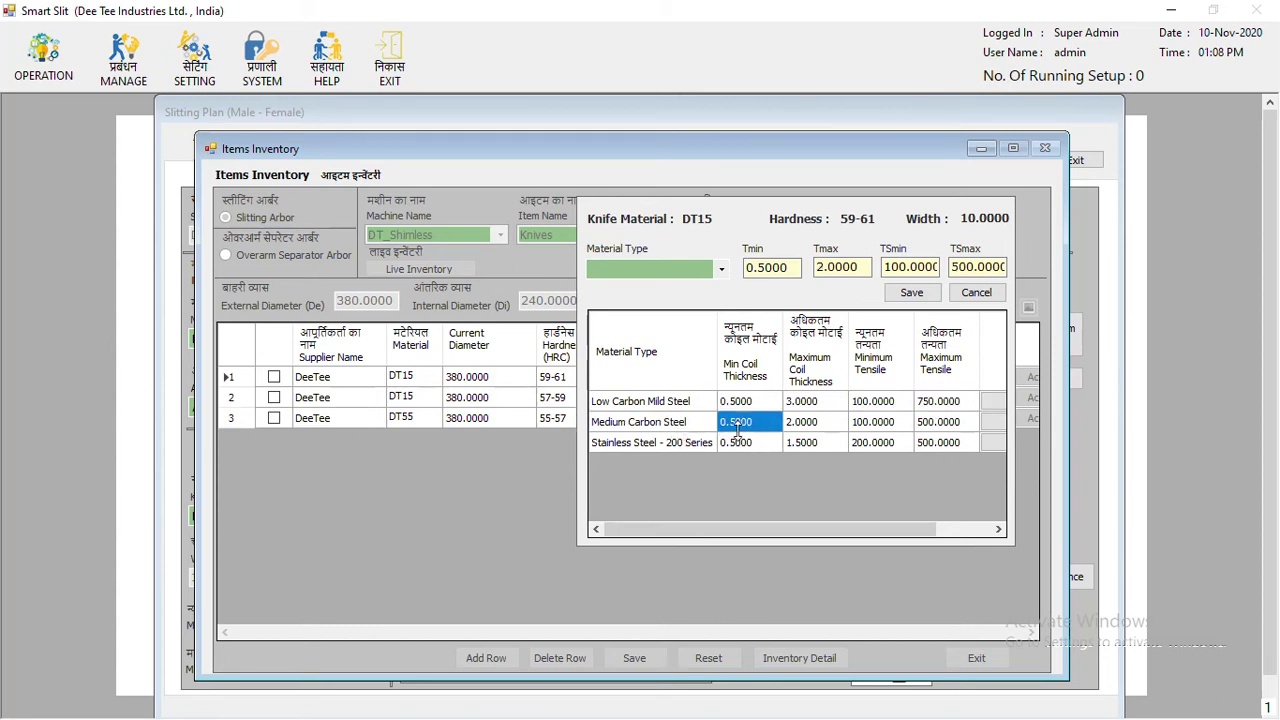
{"action": "left_click", "coordinate": [802, 424]}
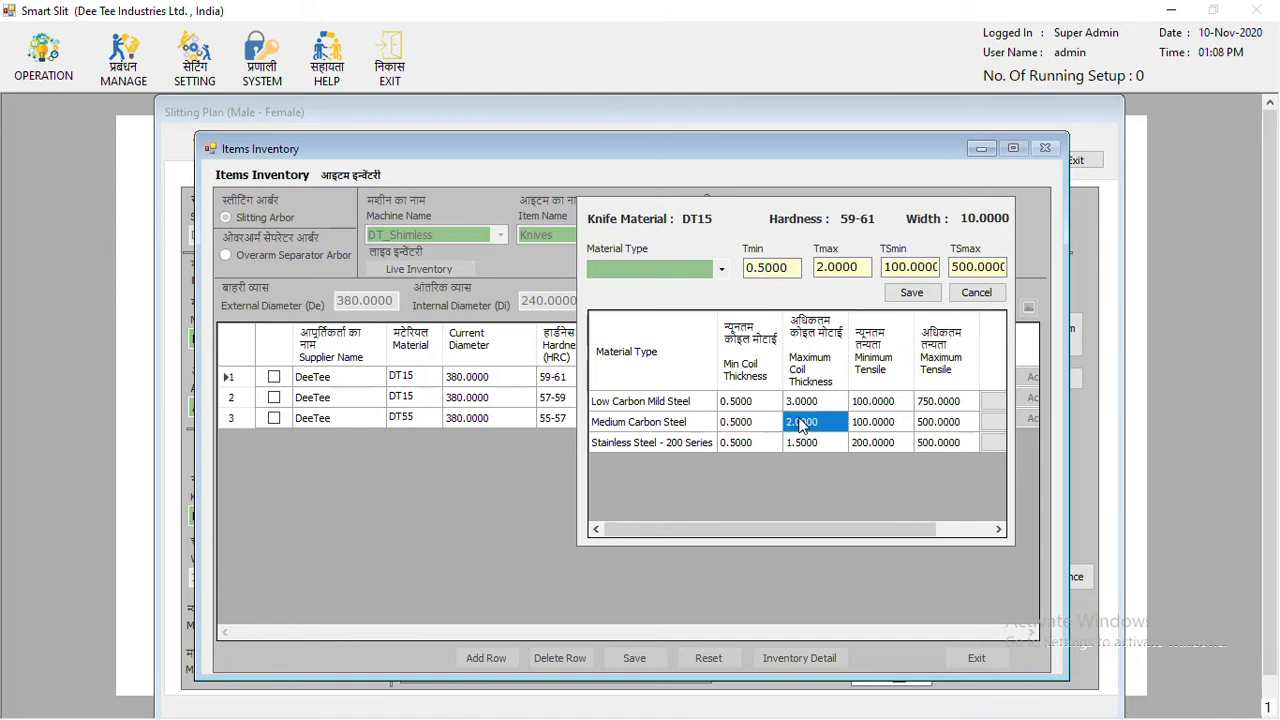
{"action": "left_click", "coordinate": [674, 447]}
{"action": "left_click", "coordinate": [731, 445]}
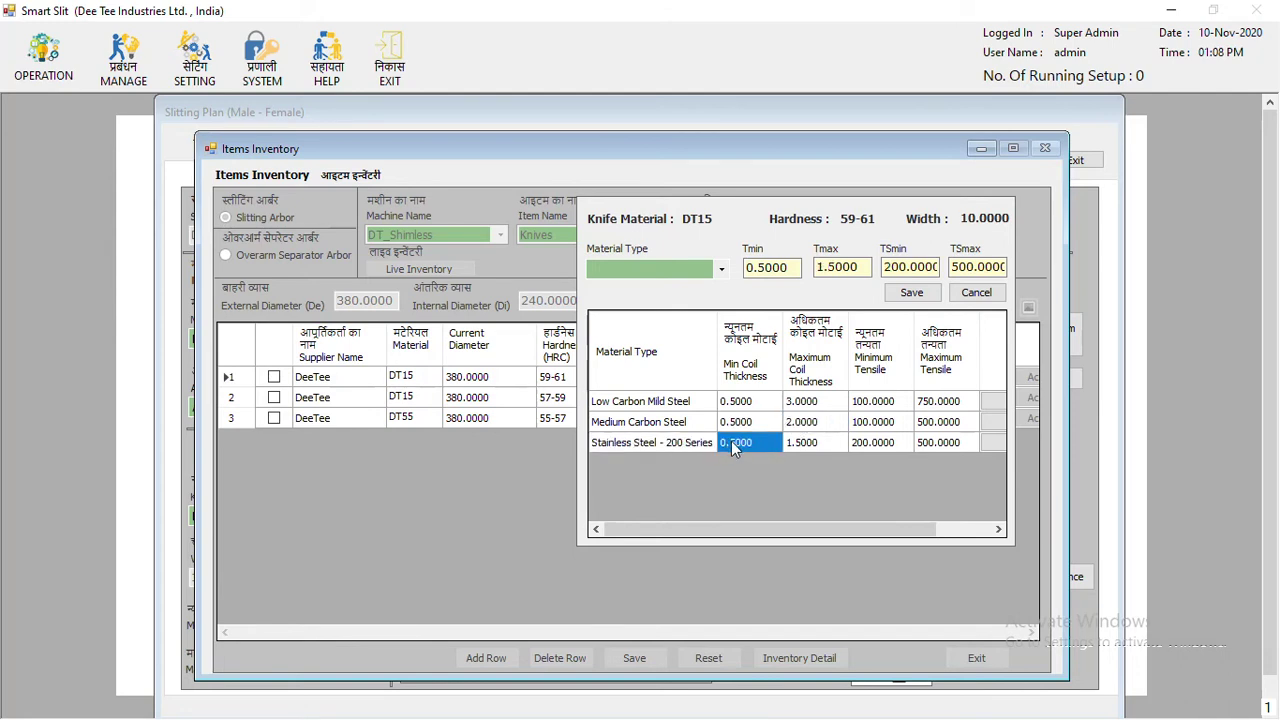
{"action": "left_click", "coordinate": [792, 444]}
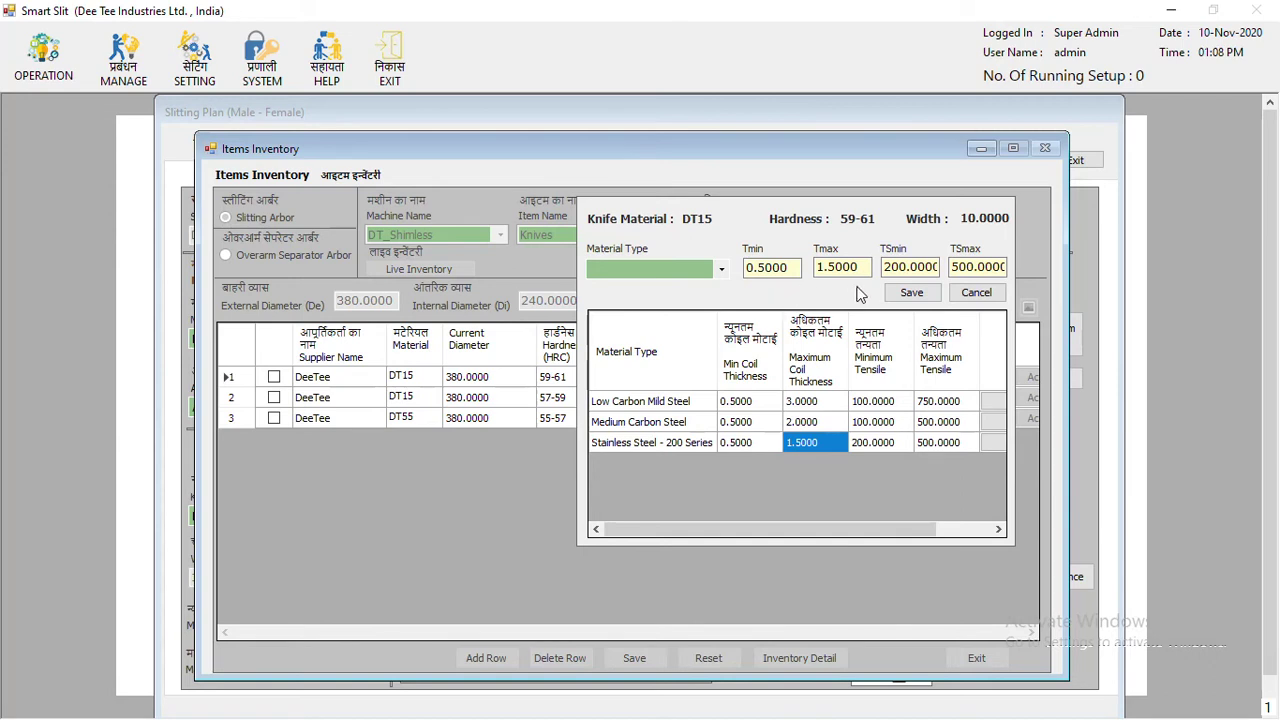
{"action": "left_click", "coordinate": [976, 293]}
Check the material mapping of the 20 mm wide knife and close the items inventory without saving anything
{"action": "left_click", "coordinate": [905, 398]}
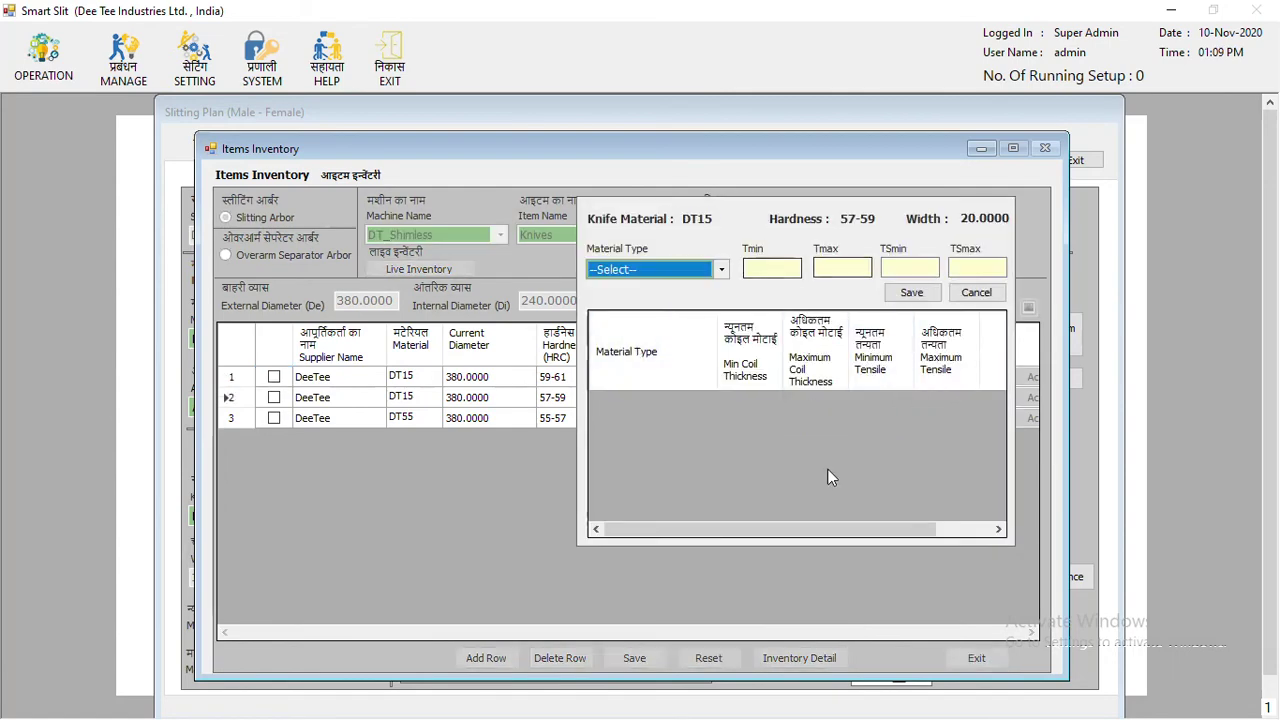
{"action": "left_click", "coordinate": [976, 292]}
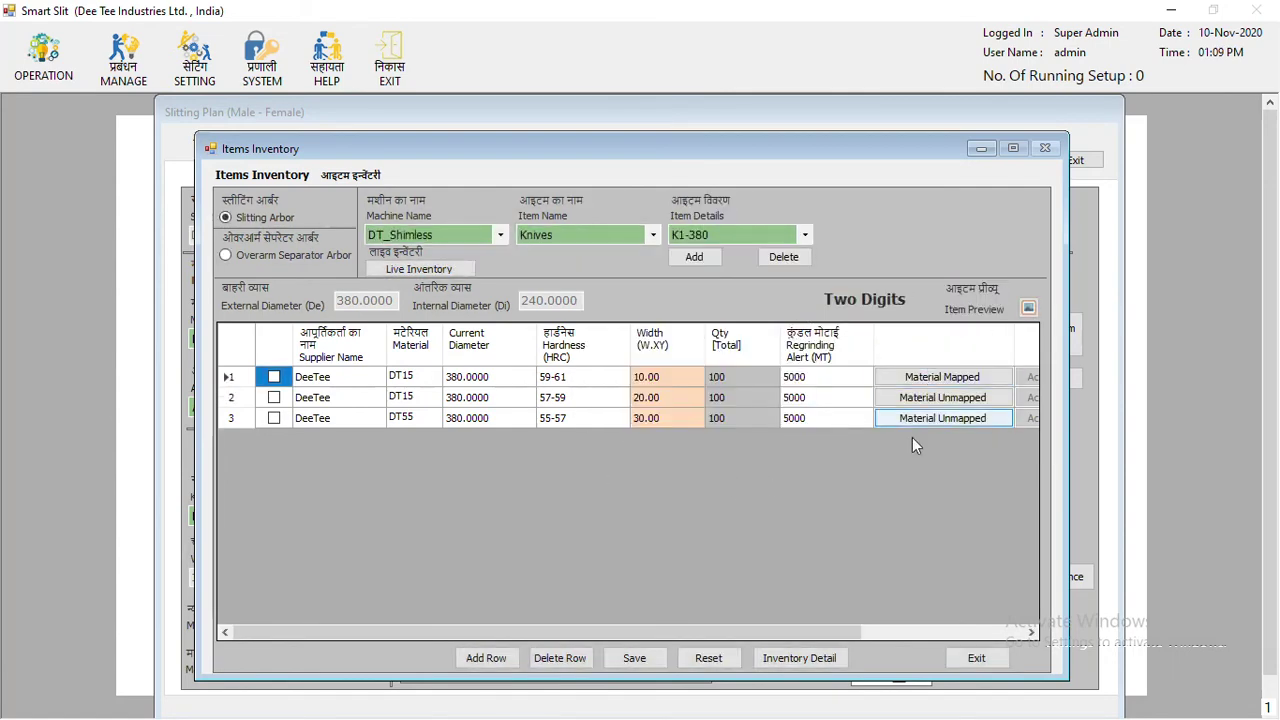
{"action": "left_click", "coordinate": [976, 658]}
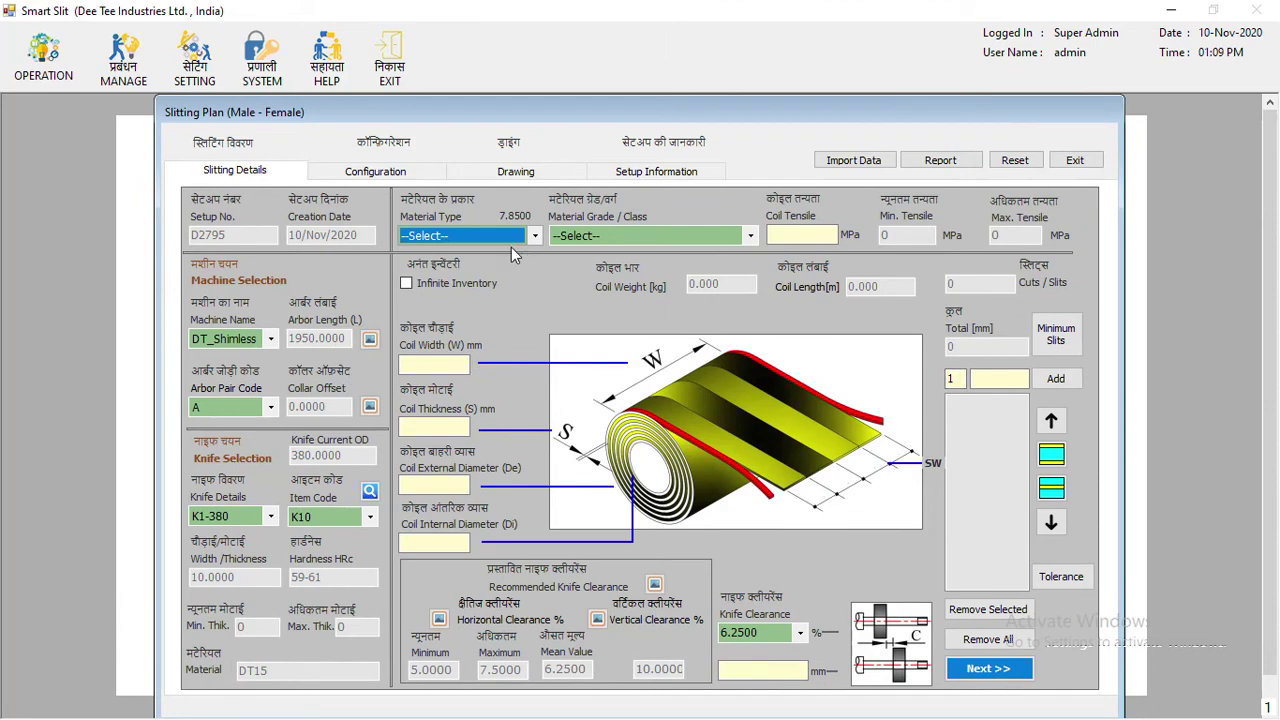
Select knife item code K10 and set the slitting plan's material type to Low Carbon Mild Steel
{"action": "left_click", "coordinate": [315, 517]}
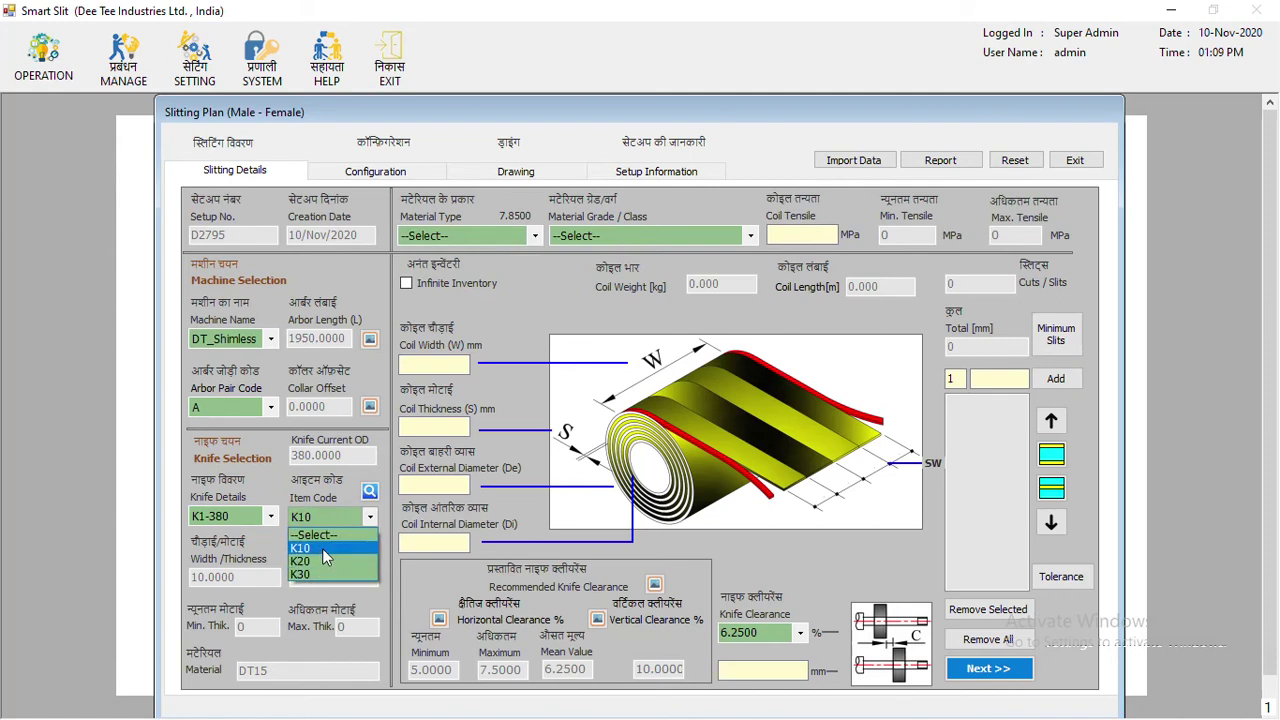
{"action": "left_click", "coordinate": [323, 550]}
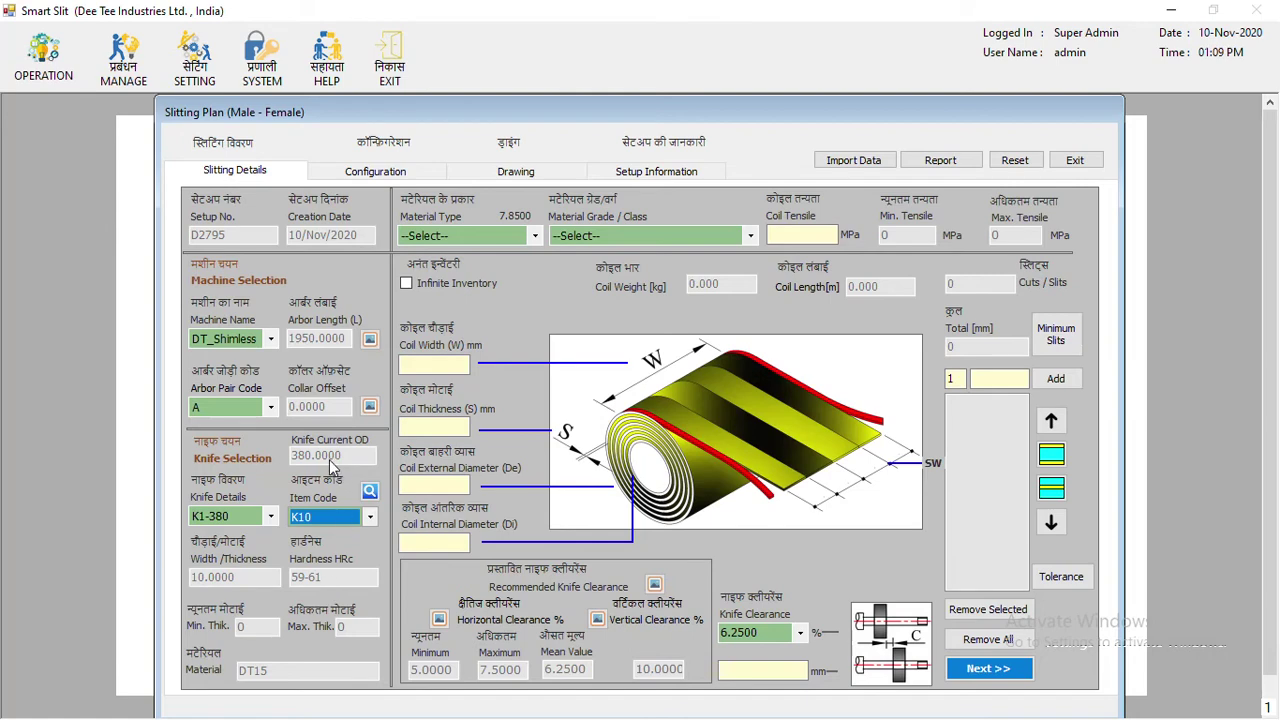
{"action": "left_click", "coordinate": [496, 231]}
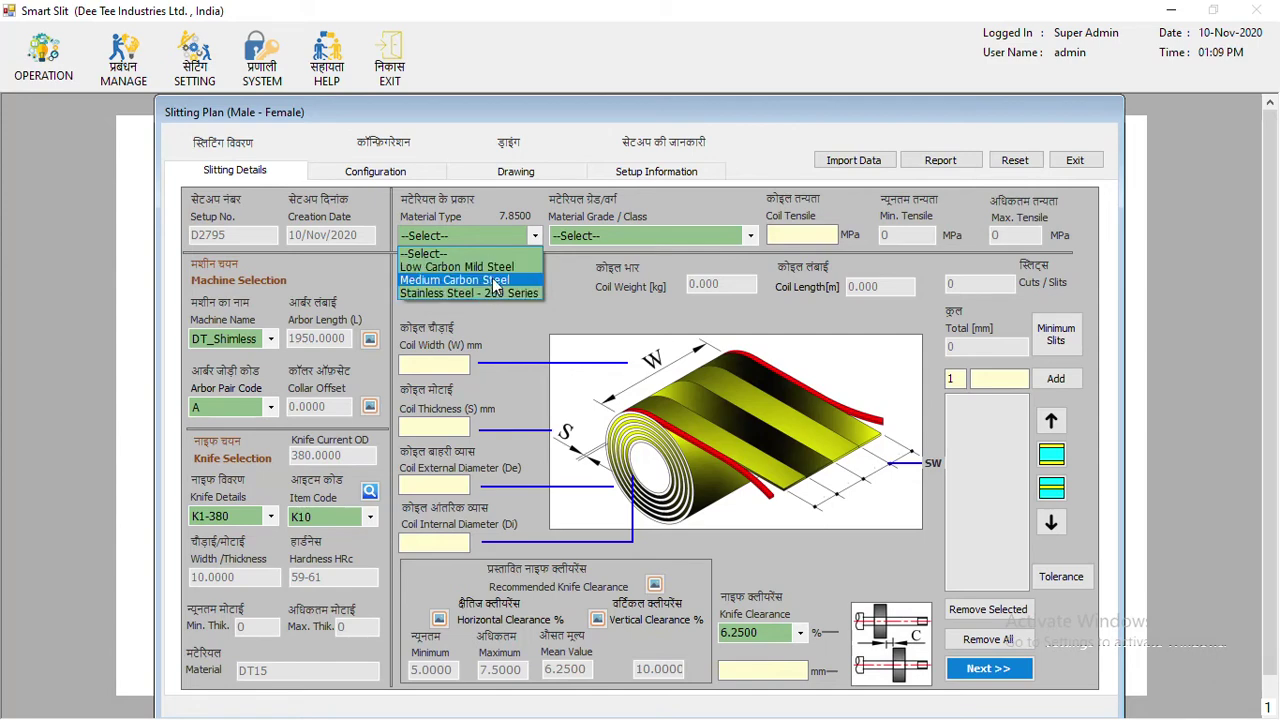
{"action": "left_click", "coordinate": [496, 268]}
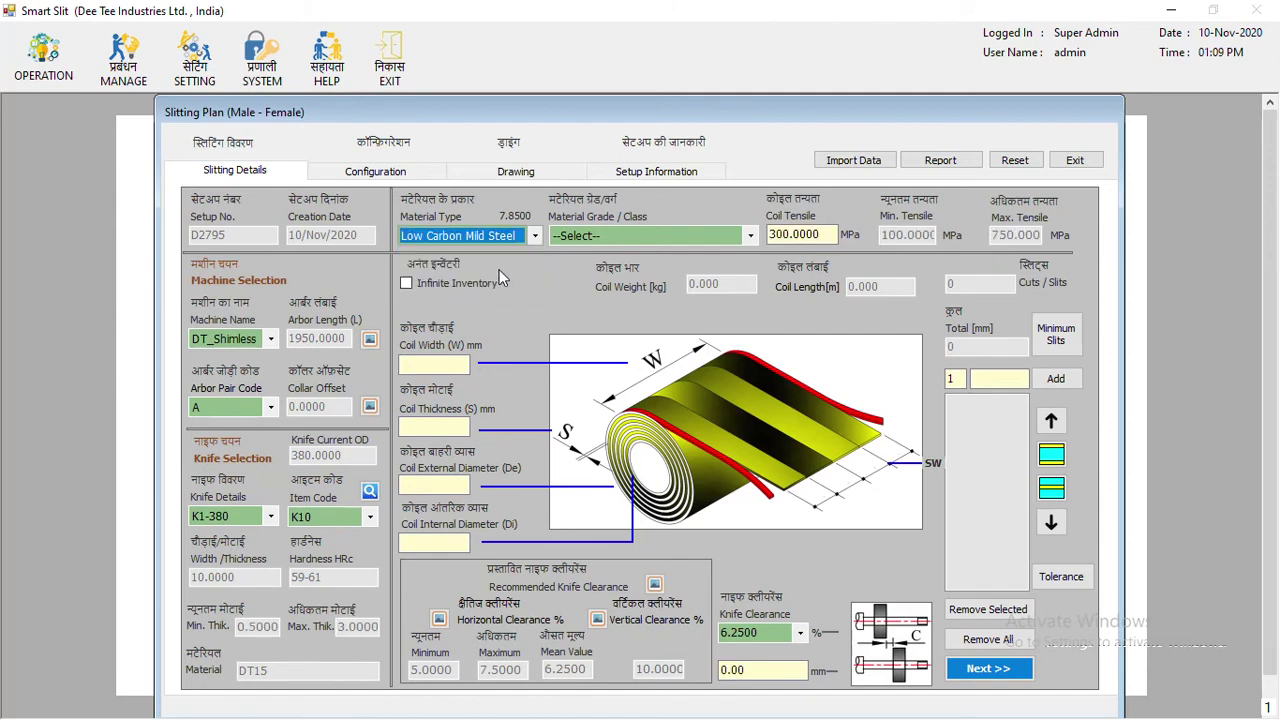
Enter a coil width of 1800 mm, thickness of 1 mm, external diameter of 2000 and internal diameter of 500
{"action": "left_click", "coordinate": [438, 368]}
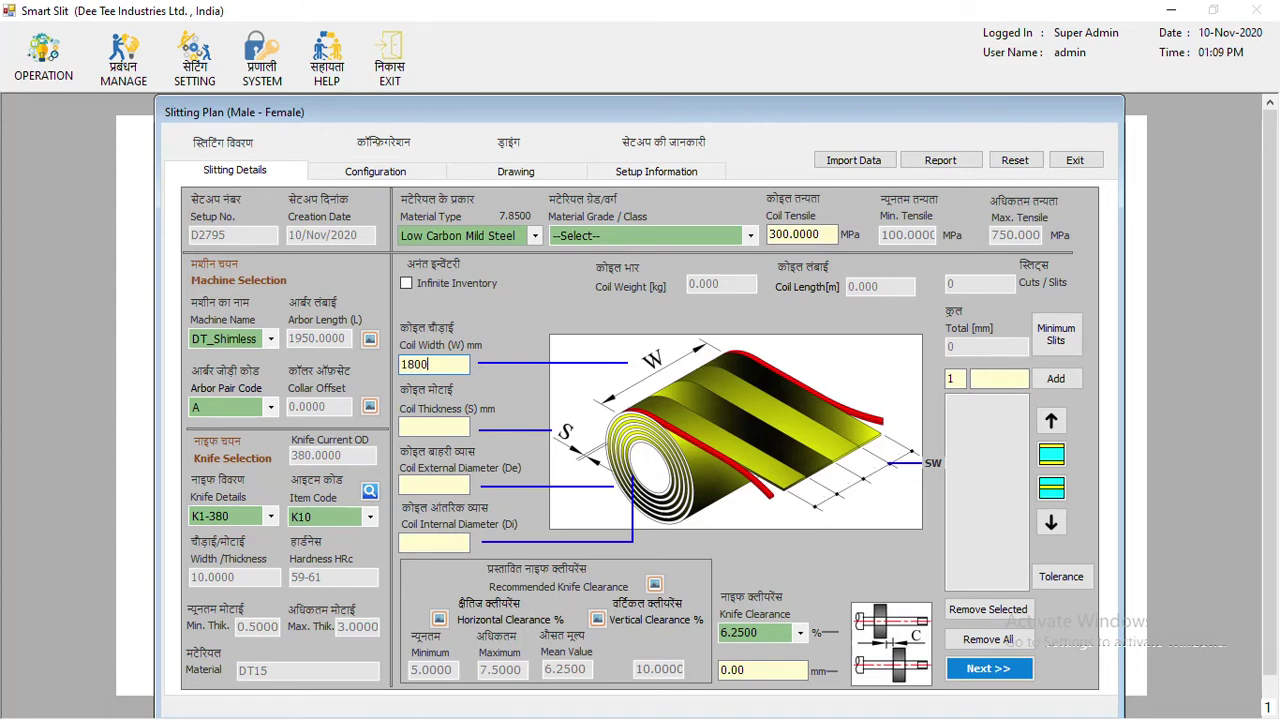
{"action": "left_click", "coordinate": [455, 427]}
{"action": "left_click", "coordinate": [476, 485]}
{"action": "type", "text": "2000"}
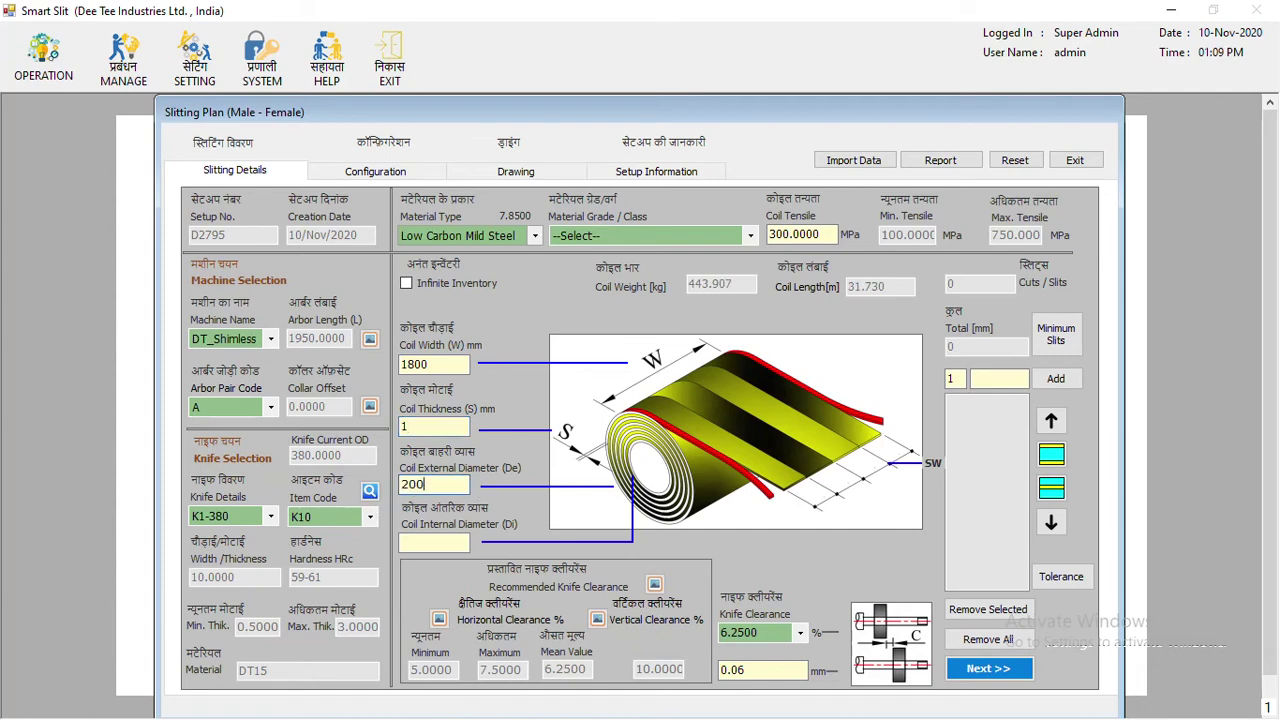
{"action": "left_click", "coordinate": [462, 544]}
{"action": "type", "text": "500"}
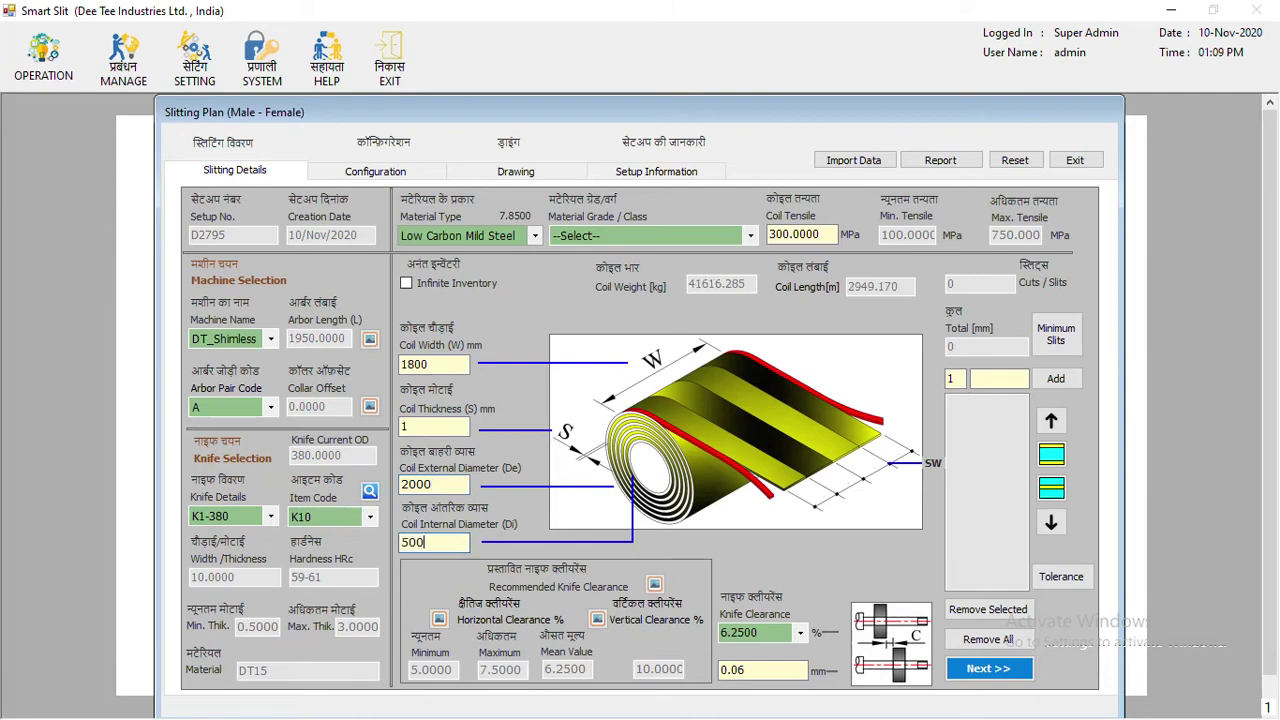
Add three slits of 500 mm width to the slitting plan
{"action": "left_click", "coordinate": [455, 486]}
{"action": "key", "text": "Return"}
{"action": "key", "text": "Return"}
{"action": "key", "text": "Return"}
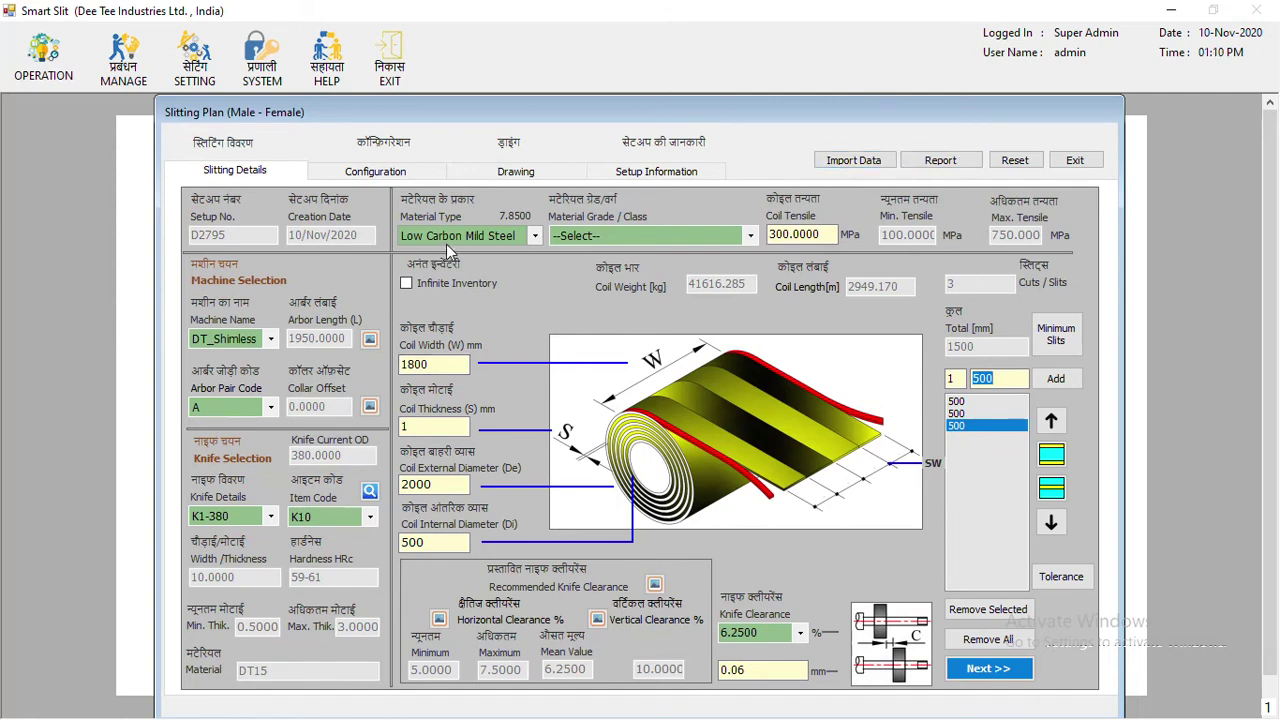
Clear and reselect Low Carbon Mild Steel to check its knife thickness limits, and set the material type to Medium Carbon Steel
{"action": "left_click", "coordinate": [435, 430]}
{"action": "left_click_drag", "start_coordinate": [435, 431], "coordinate": [386, 428]}
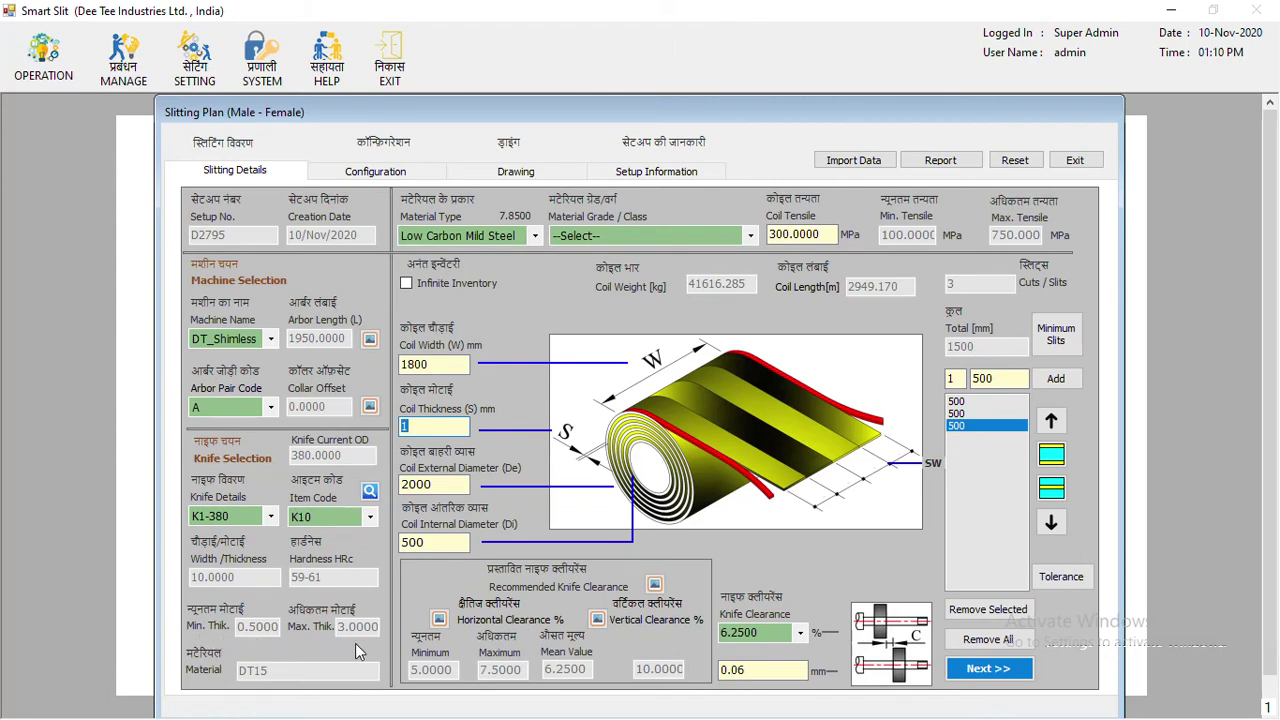
{"action": "left_click", "coordinate": [485, 236]}
{"action": "left_click", "coordinate": [484, 253]}
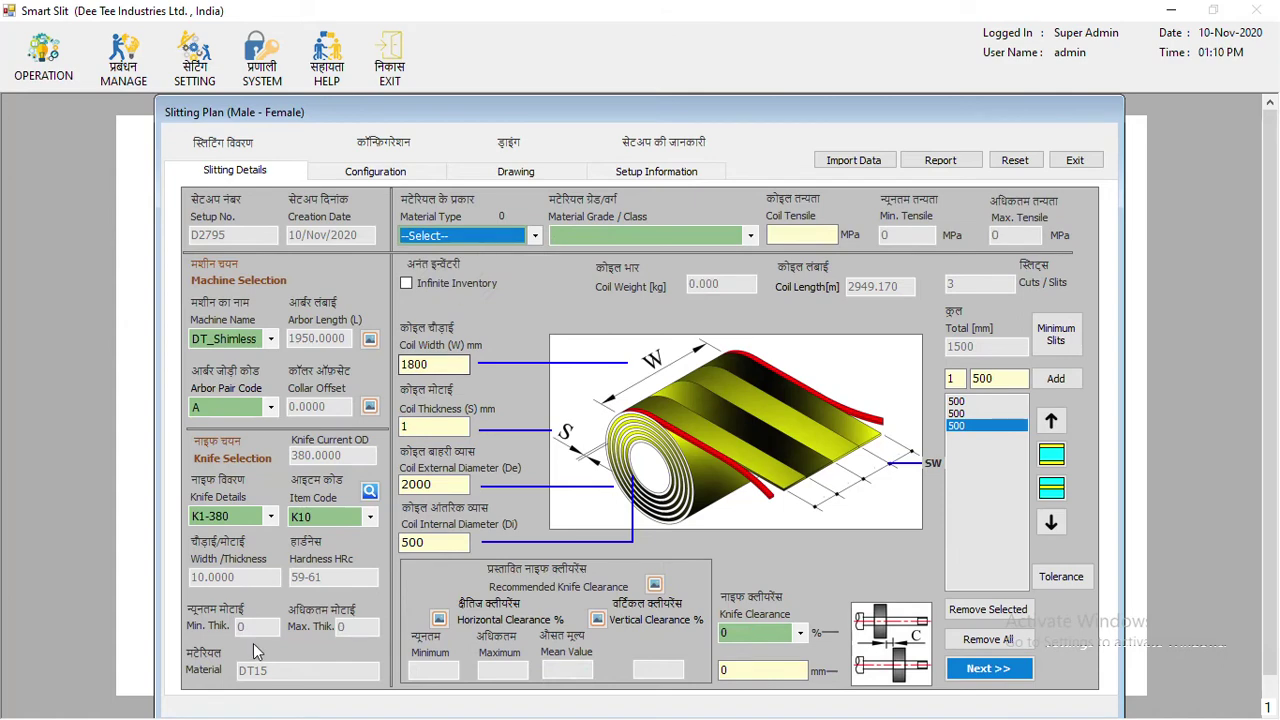
{"action": "left_click", "coordinate": [440, 236]}
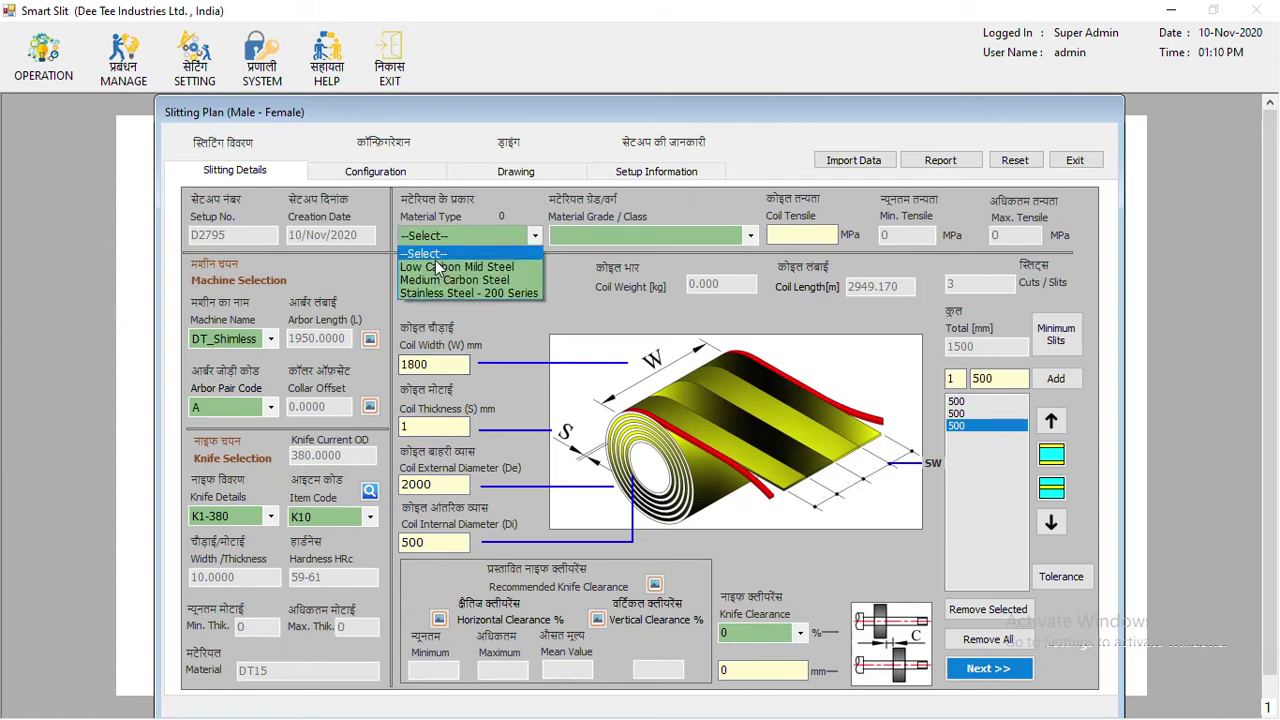
{"action": "left_click", "coordinate": [436, 262]}
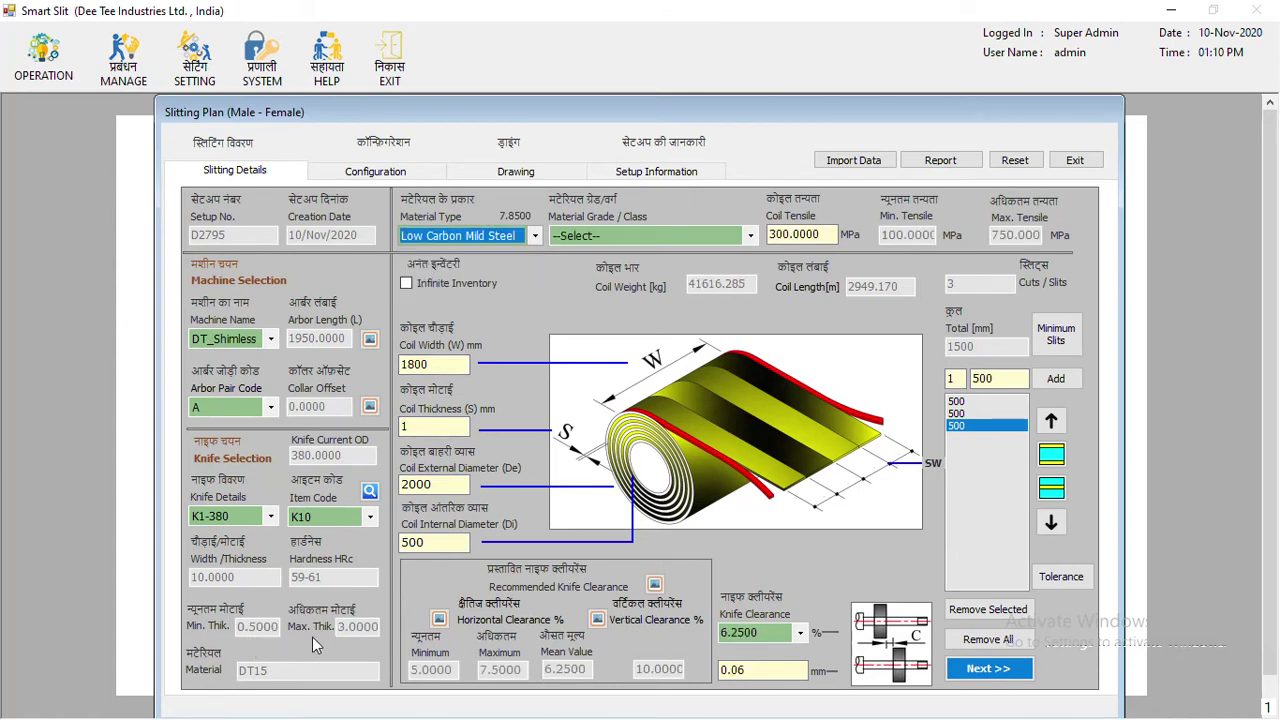
{"action": "left_click", "coordinate": [505, 238]}
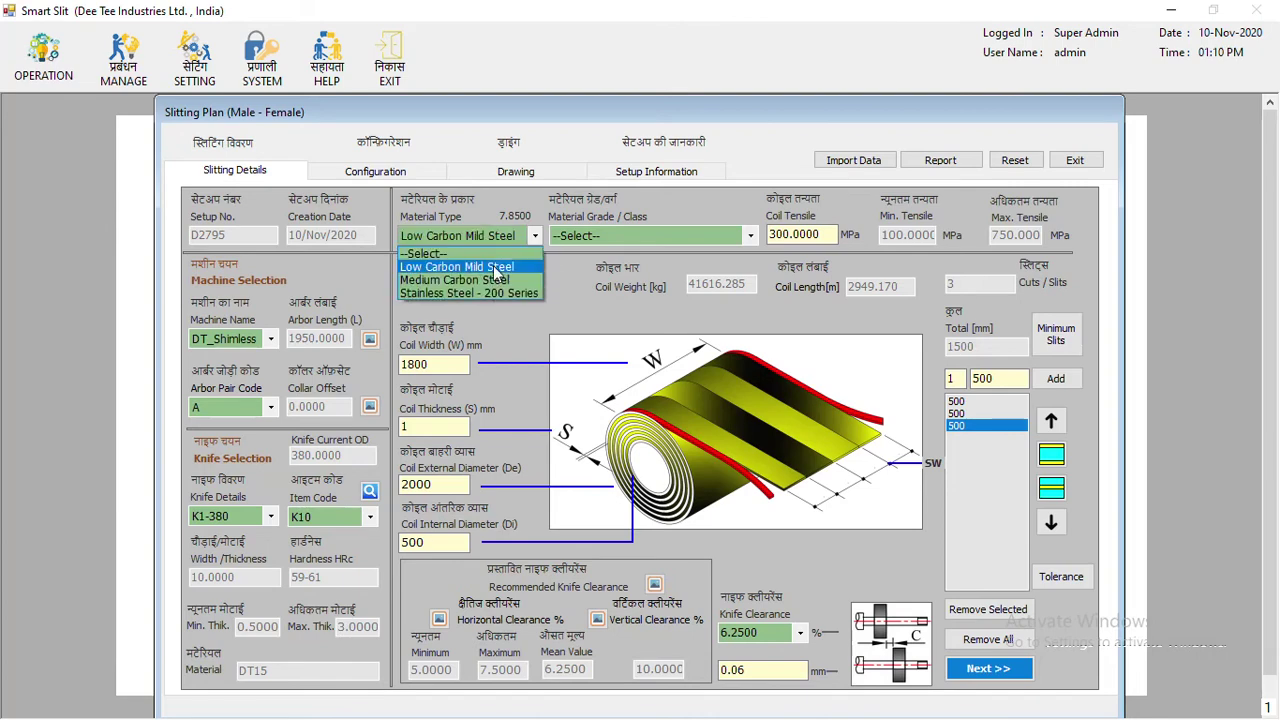
{"action": "left_click", "coordinate": [445, 275]}
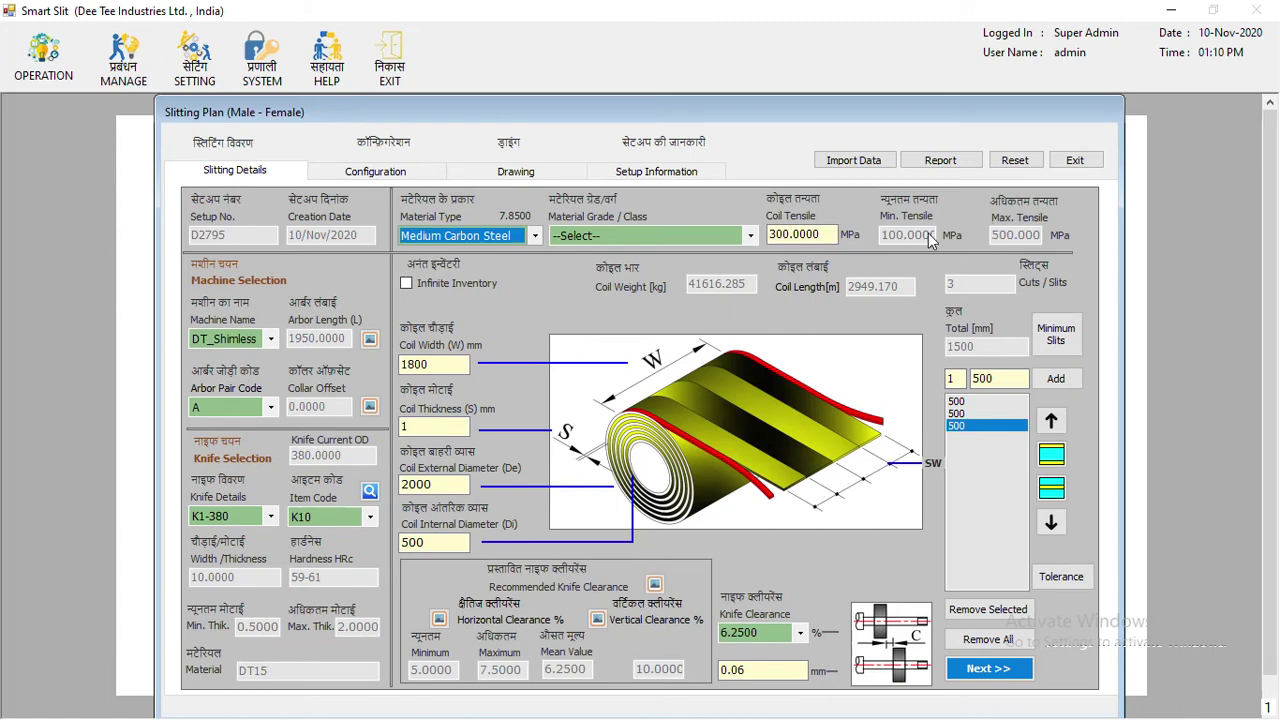
Set the material type to Stainless Steel - 200 Series, check that the plan can continue to the configuration, and return to the slitting details
{"action": "left_click", "coordinate": [818, 235]}
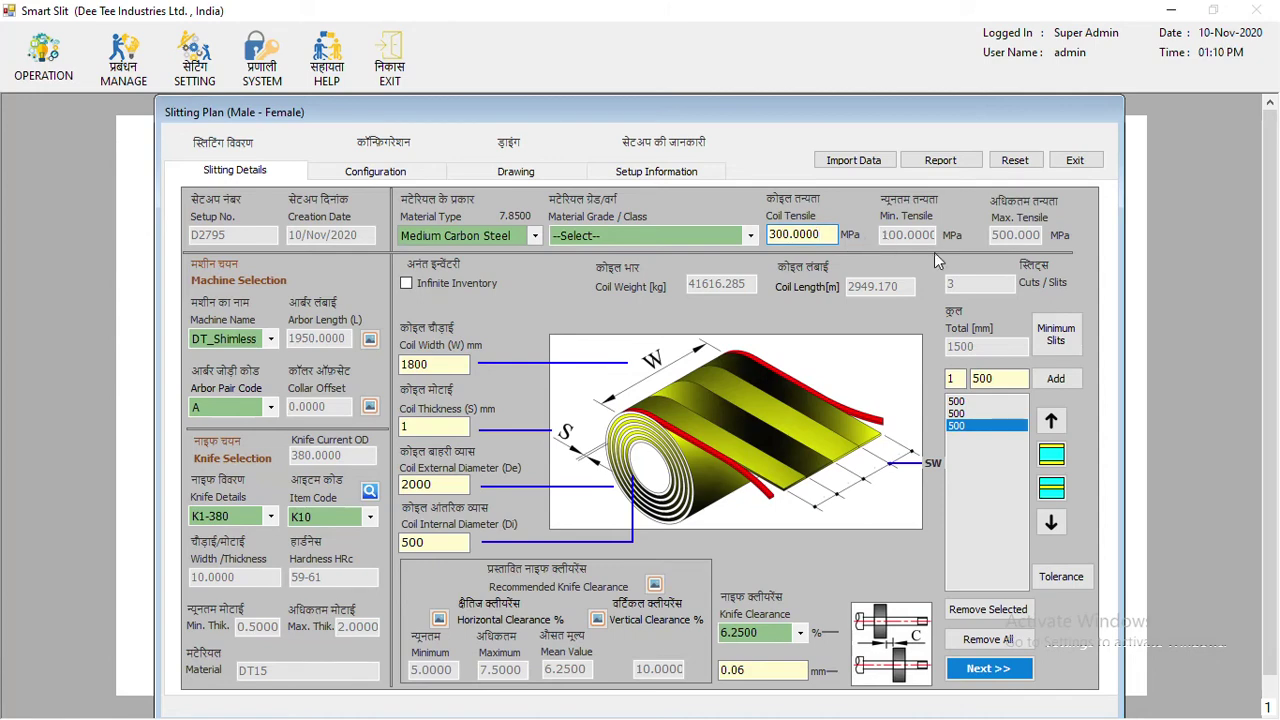
{"action": "left_click", "coordinate": [490, 238]}
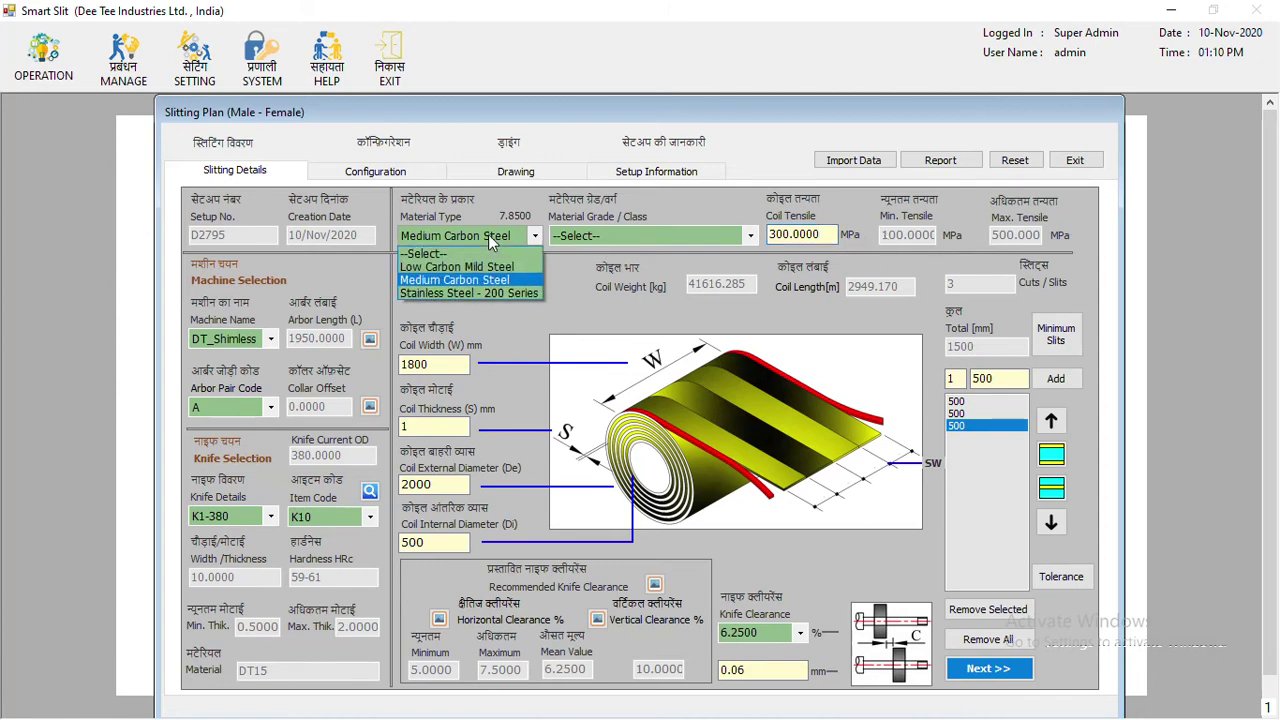
{"action": "left_click", "coordinate": [452, 295]}
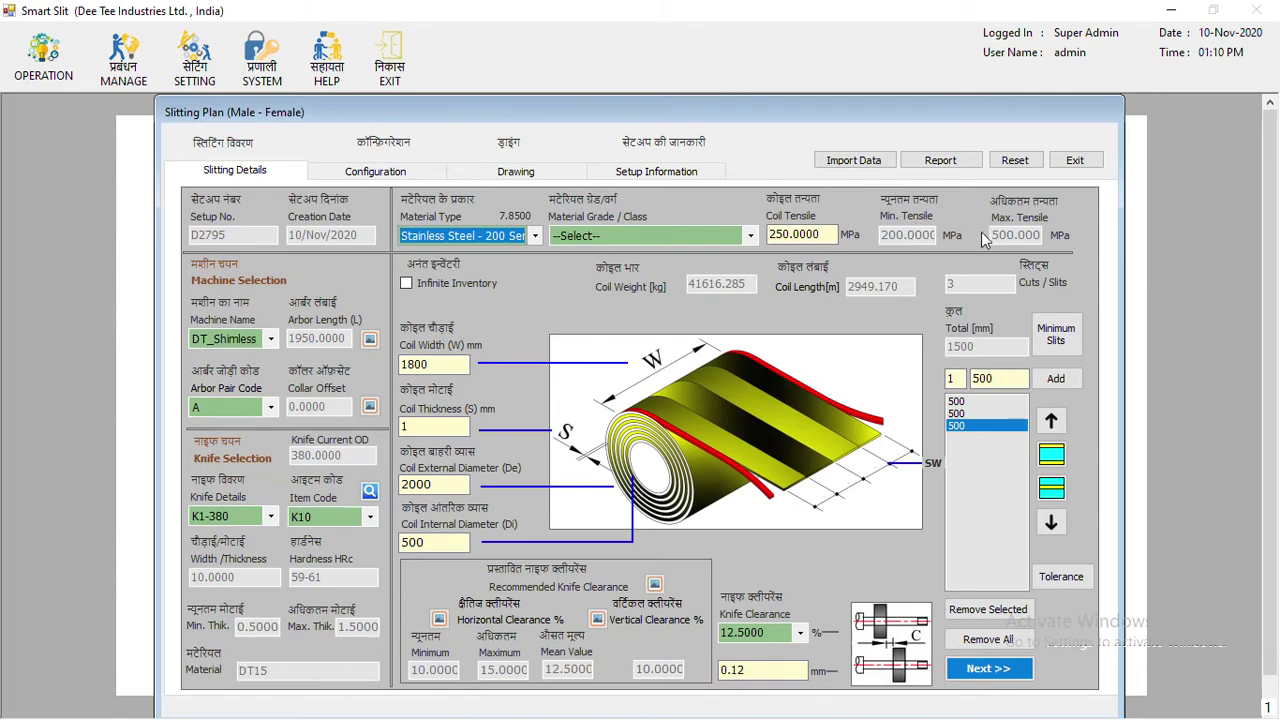
{"action": "left_click", "coordinate": [426, 434]}
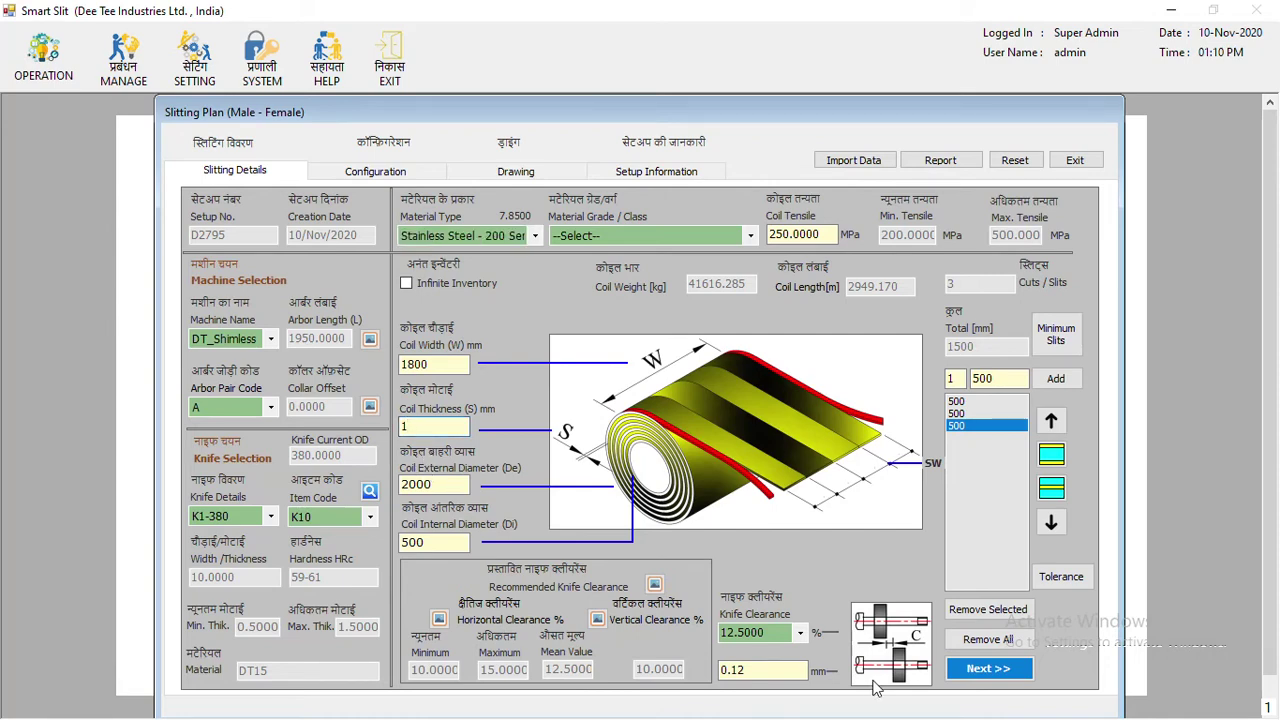
{"action": "left_click", "coordinate": [966, 674]}
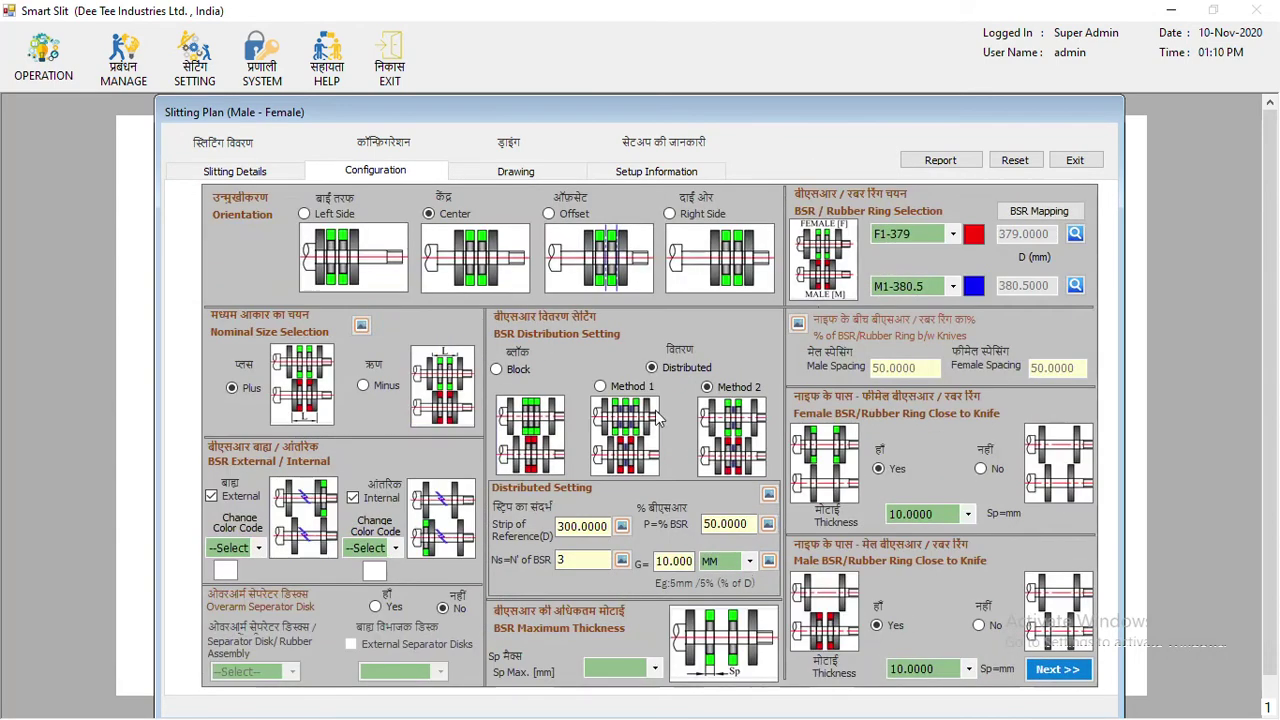
{"action": "left_click", "coordinate": [234, 172]}
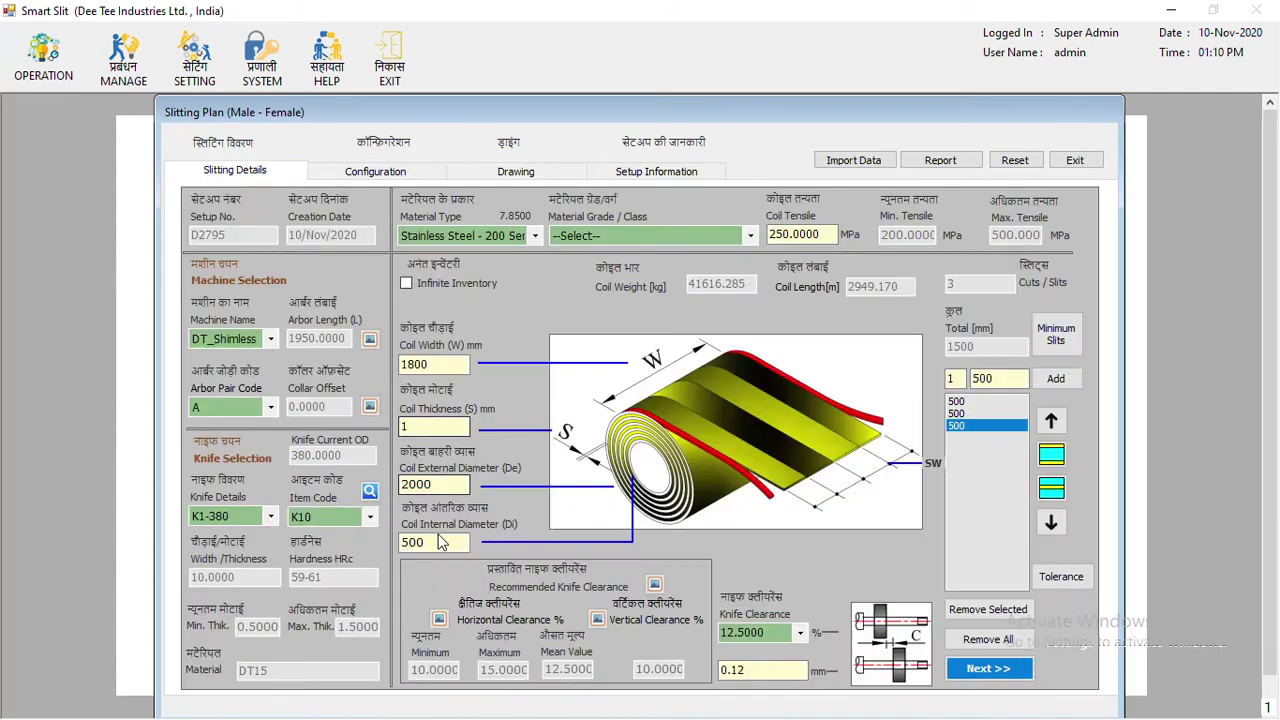
Set the coil thickness to 2 mm for Stainless Steel - 200 Series and try to continue to the configuration
{"action": "double_click", "coordinate": [422, 428]}
{"action": "key", "text": "BackSpace"}
{"action": "type", "text": "2"}
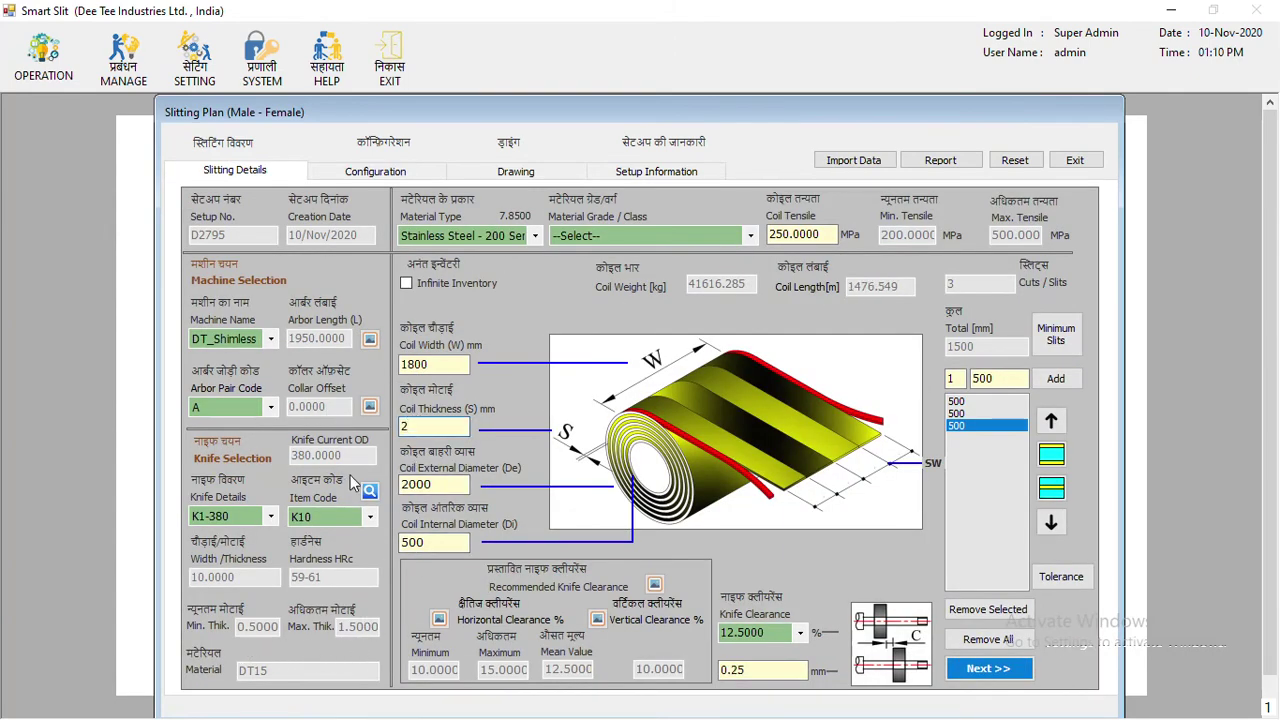
{"action": "left_click", "coordinate": [990, 668]}
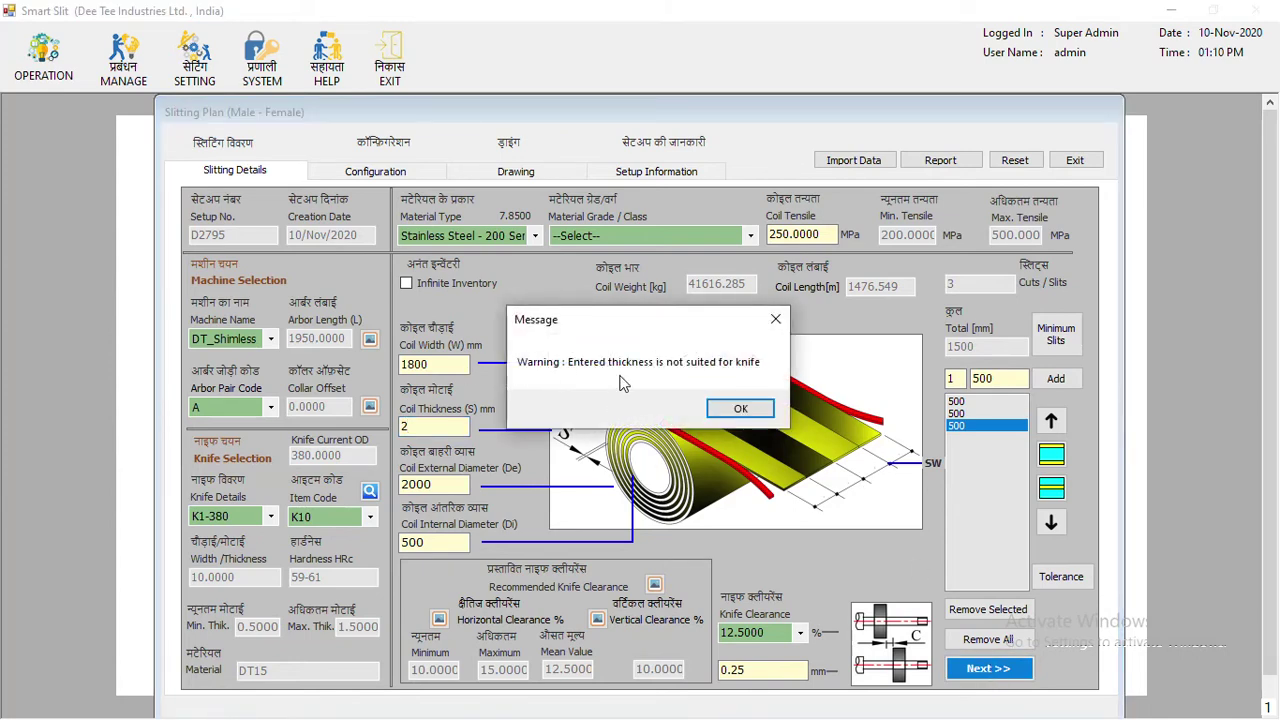
{"action": "left_click", "coordinate": [740, 411]}
{"action": "left_click", "coordinate": [988, 668]}
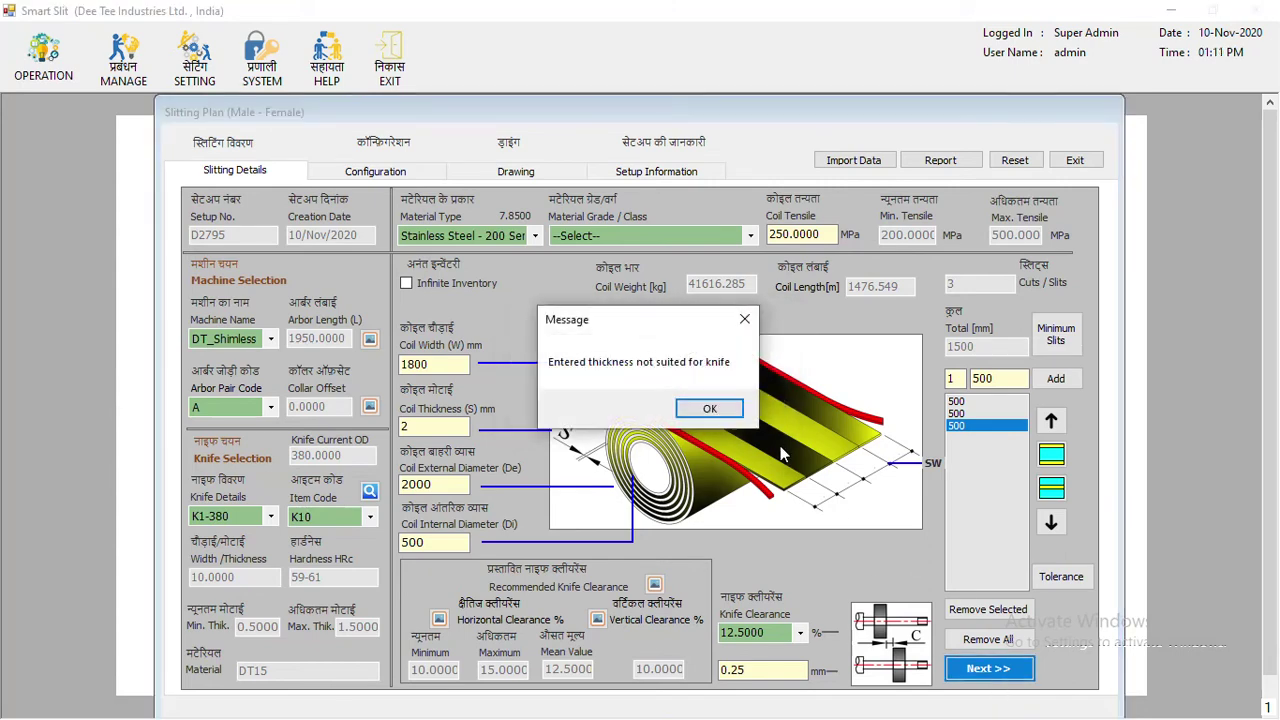
{"action": "left_click", "coordinate": [709, 410]}
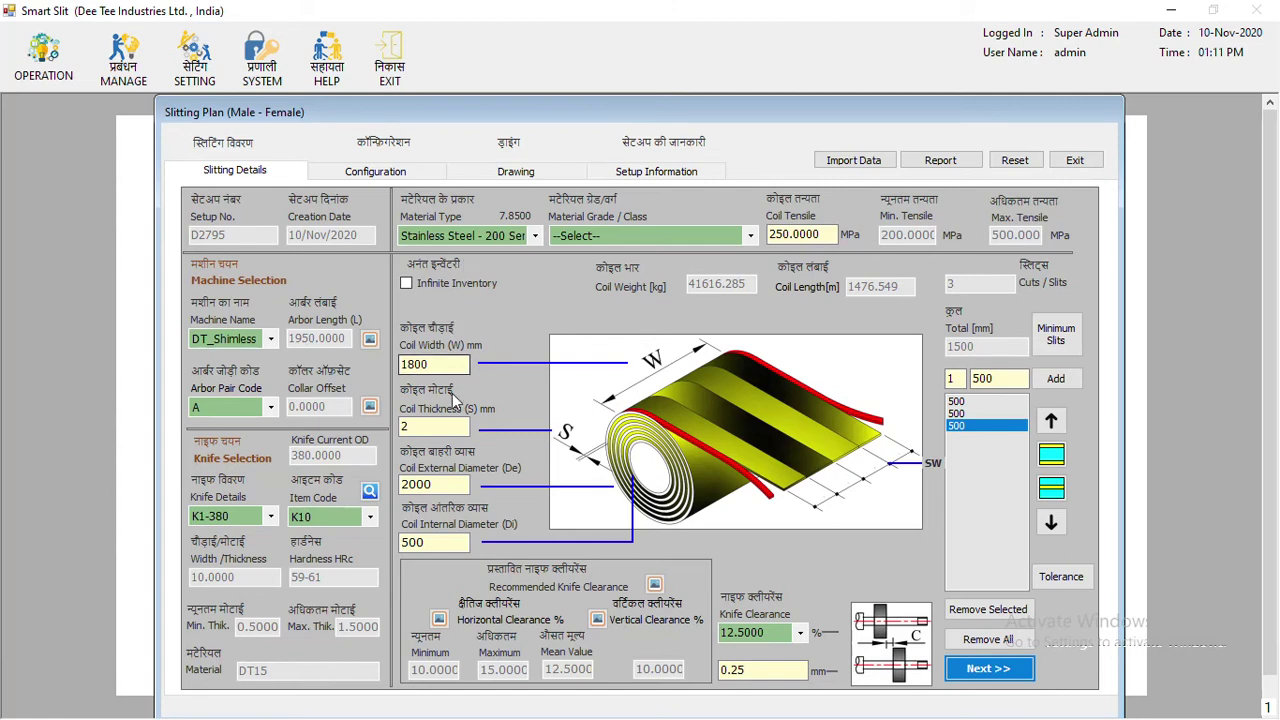
Set the coil thickness back to 1 mm and change the material type to Low Carbon Mild Steel
{"action": "double_click", "coordinate": [433, 428]}
{"action": "type", "text": "1"}
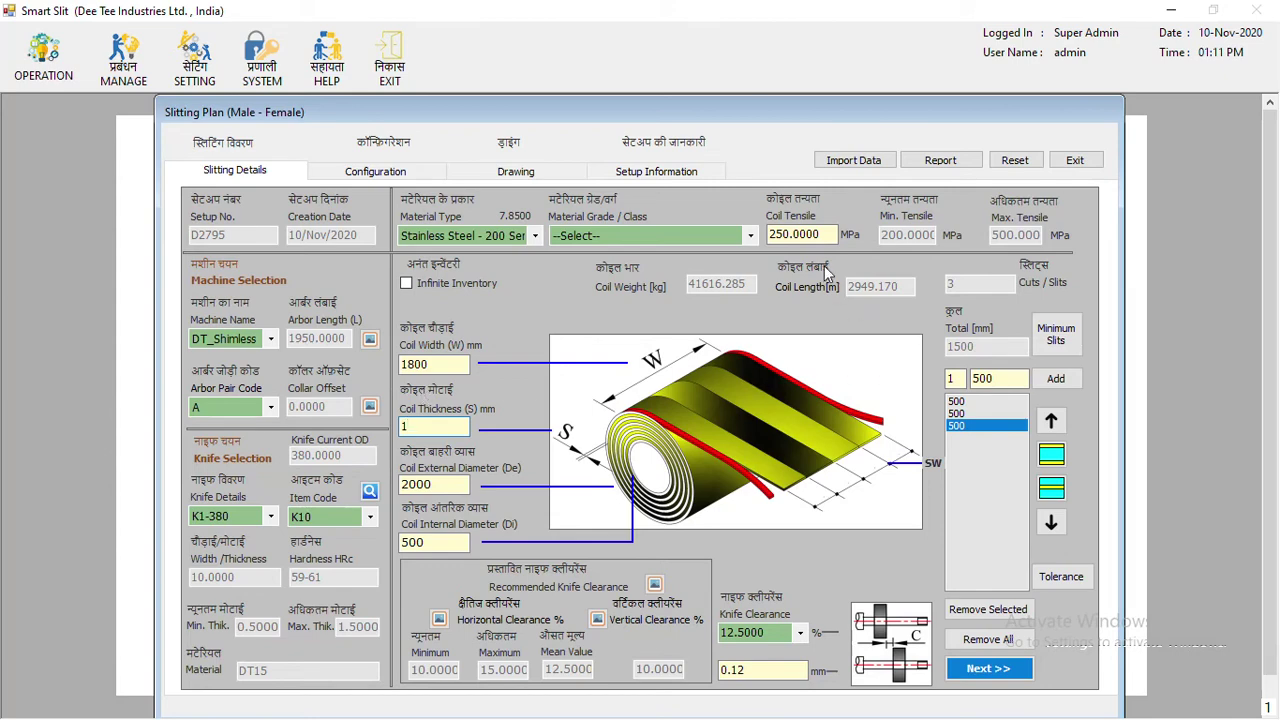
{"action": "left_click", "coordinate": [505, 235]}
{"action": "left_click", "coordinate": [425, 262]}
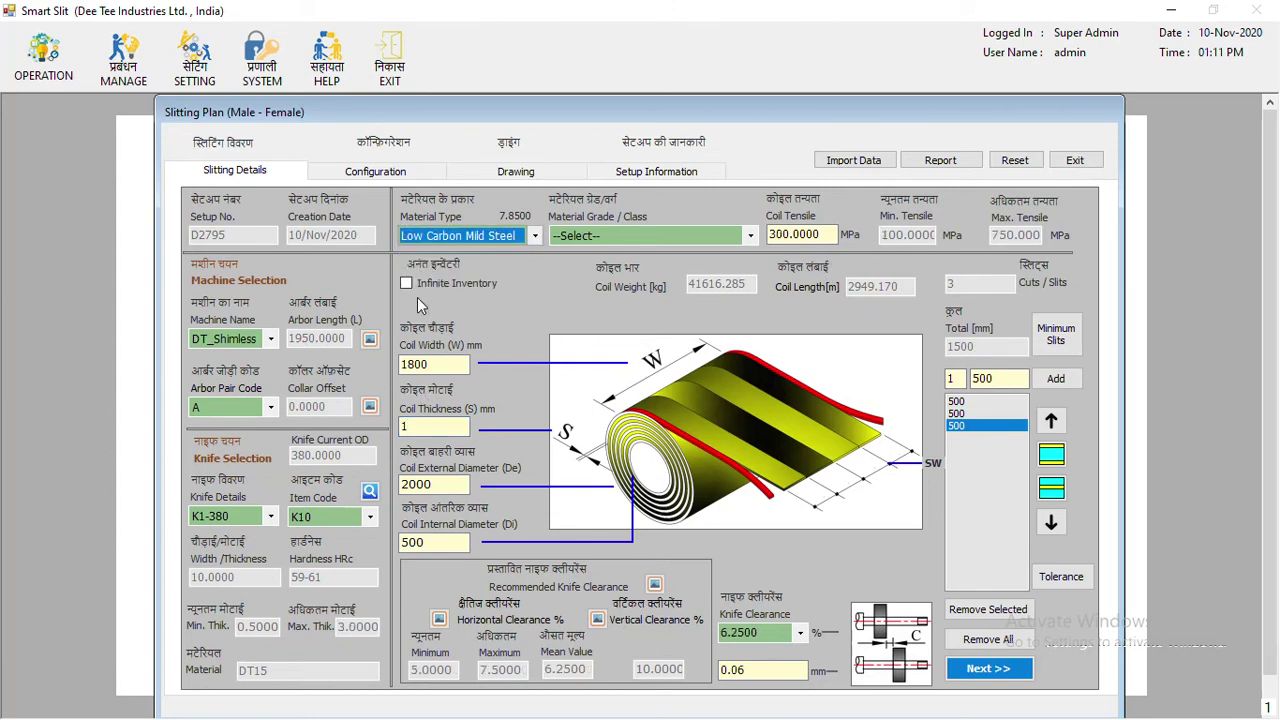
Set the coil thickness to 2 mm for Low Carbon Mild Steel, continue to the configuration and return to the slitting details
{"action": "double_click", "coordinate": [433, 427]}
{"action": "type", "text": "2"}
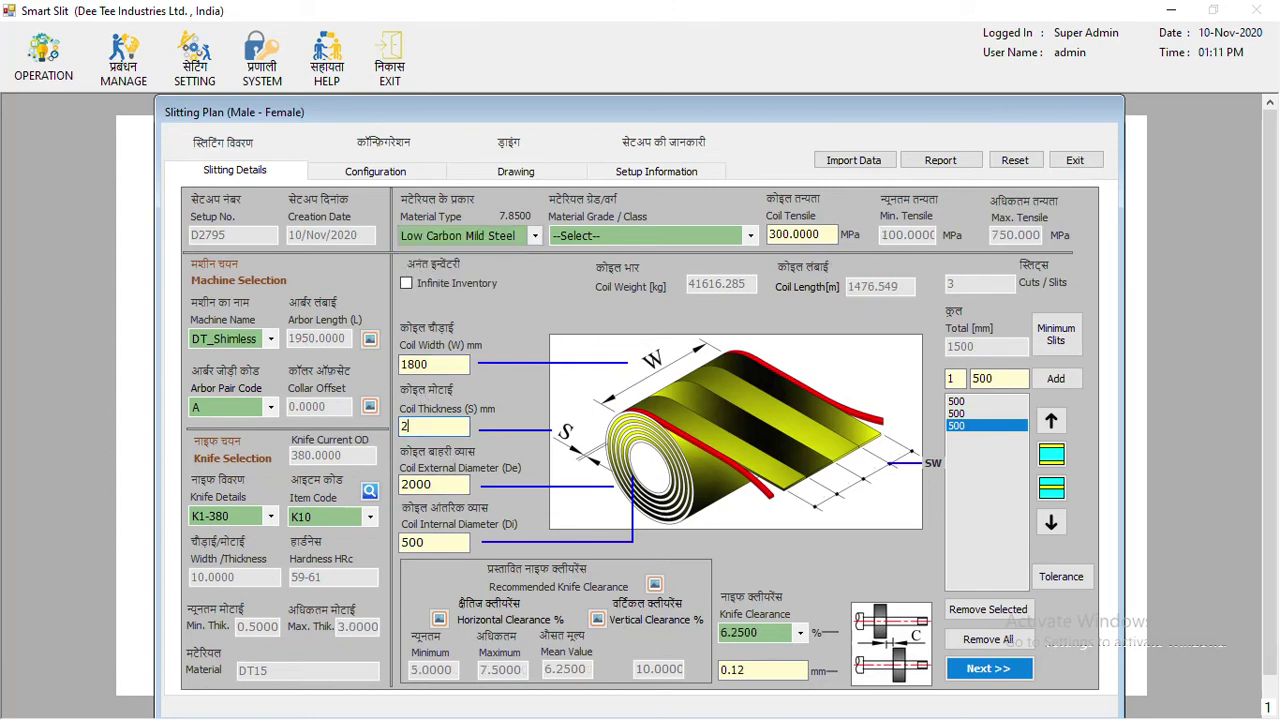
{"action": "left_click", "coordinate": [988, 668]}
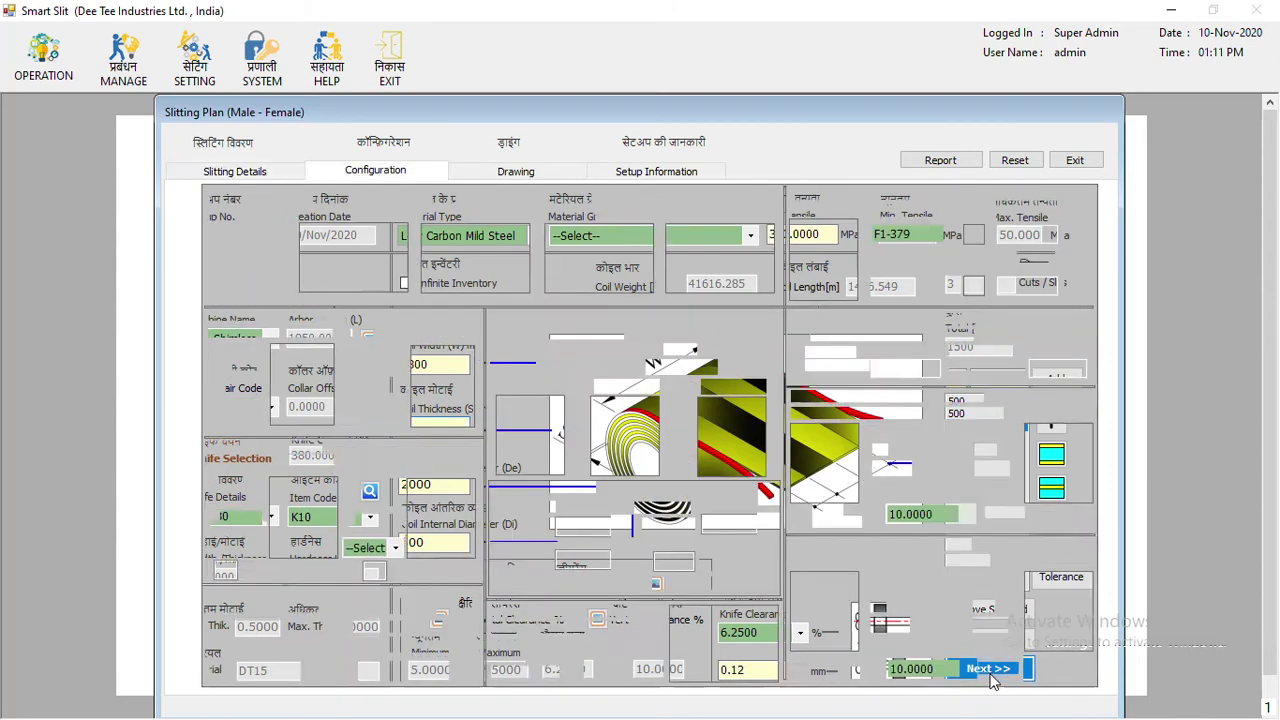
{"action": "left_click", "coordinate": [272, 178]}
Switch the material type to Stainless Steel - 200 Series and try to continue with the 2 mm coil thickness
{"action": "left_click", "coordinate": [470, 235]}
{"action": "left_click", "coordinate": [462, 290]}
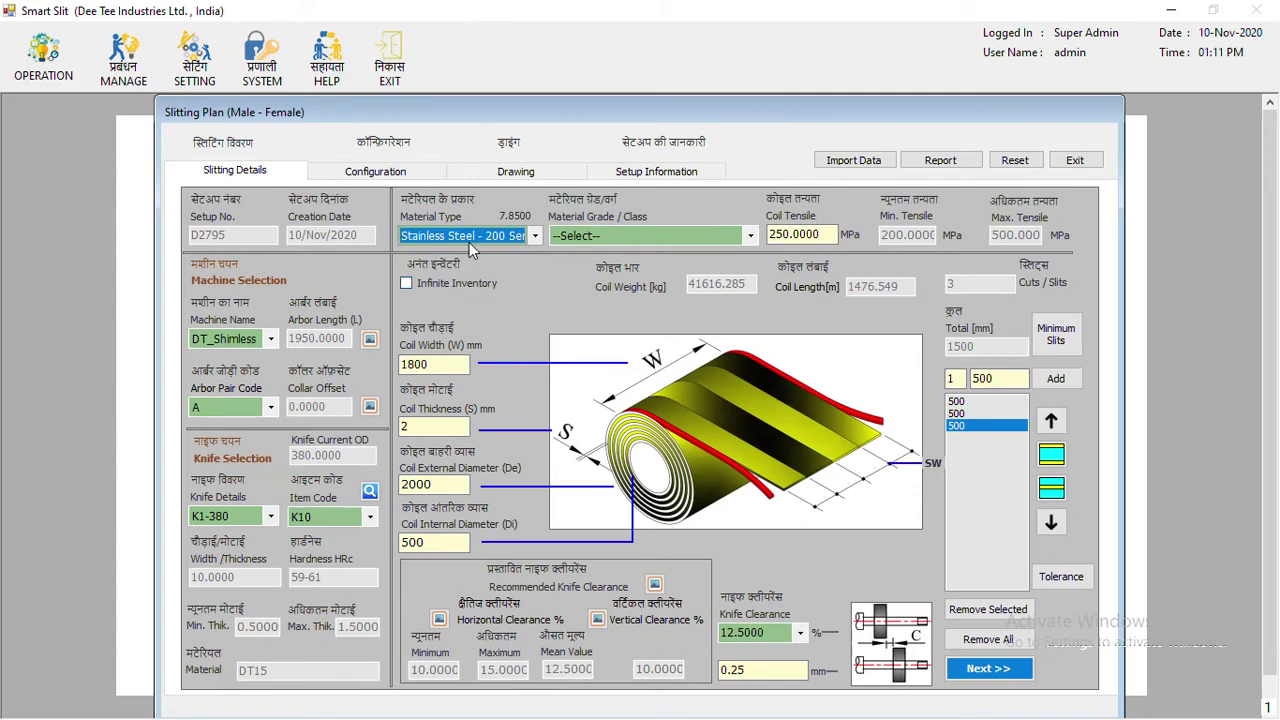
{"action": "left_click", "coordinate": [985, 672]}
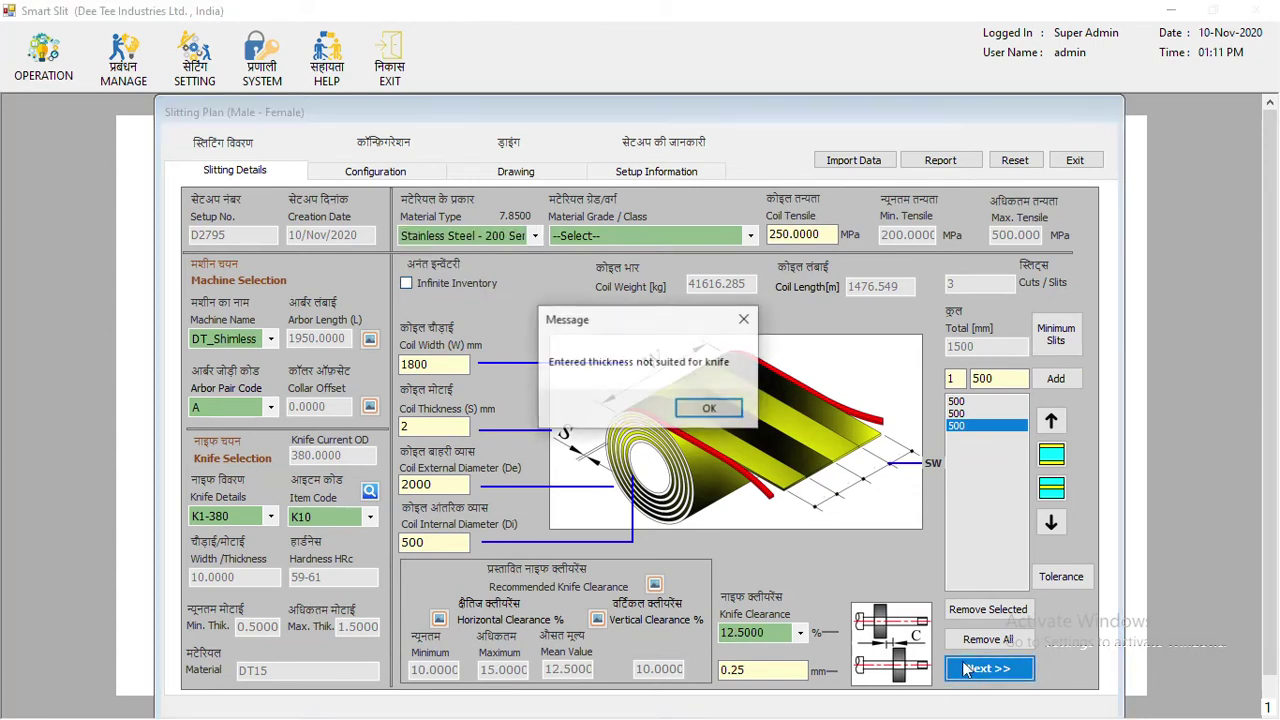
{"action": "left_click", "coordinate": [709, 410]}
Set the material type to Low Carbon Mild Steel and the coil thickness to 1 mm, and briefly open the configuration
{"action": "left_click", "coordinate": [470, 235]}
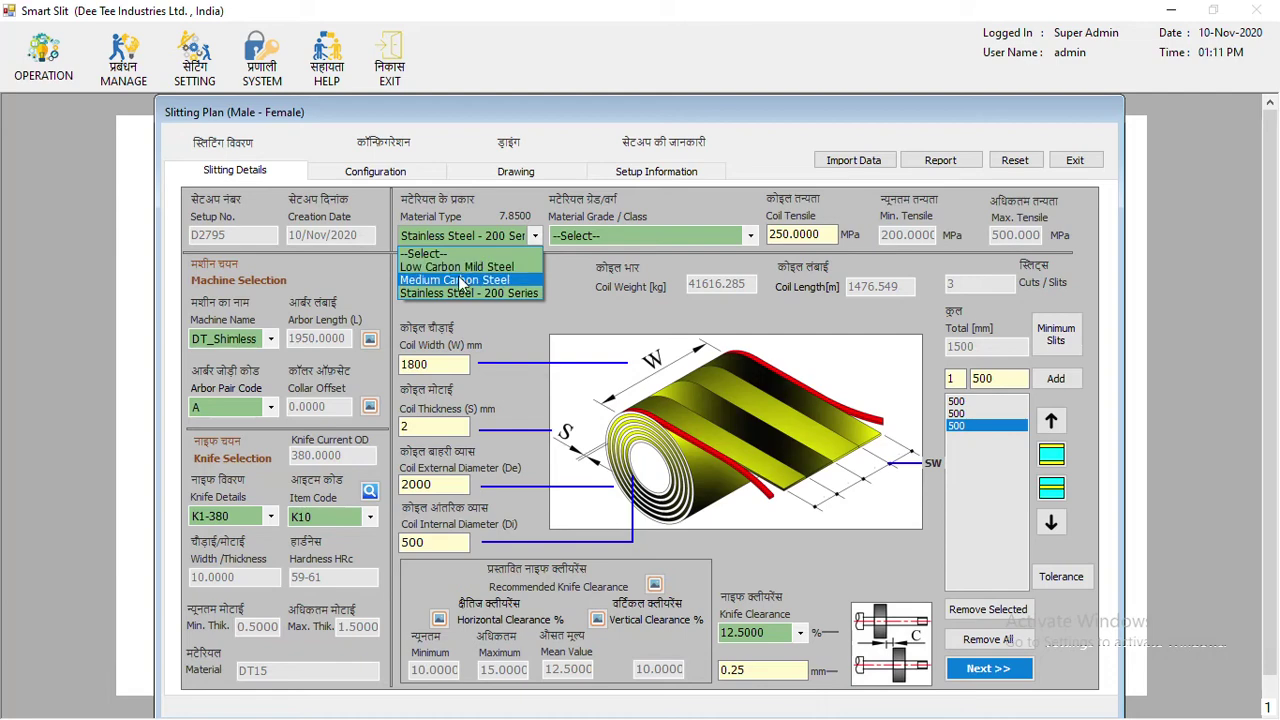
{"action": "left_click", "coordinate": [598, 305]}
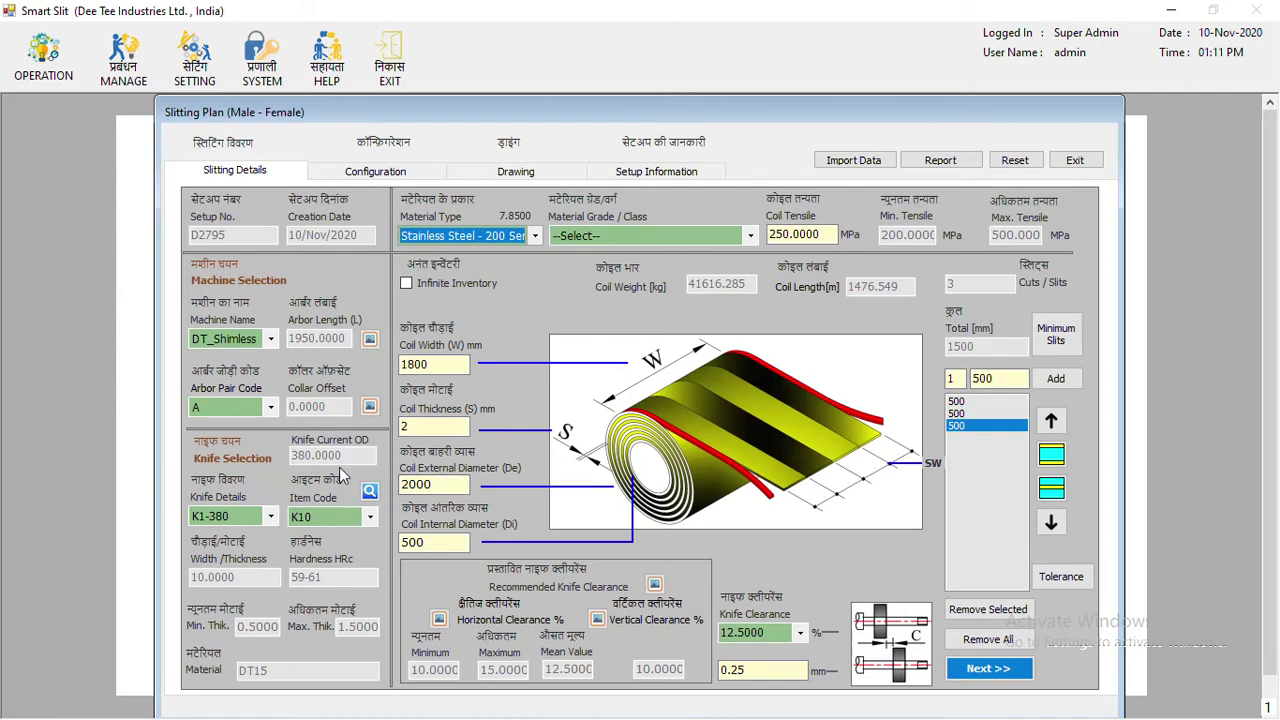
{"action": "left_click", "coordinate": [457, 235]}
{"action": "left_click", "coordinate": [450, 260]}
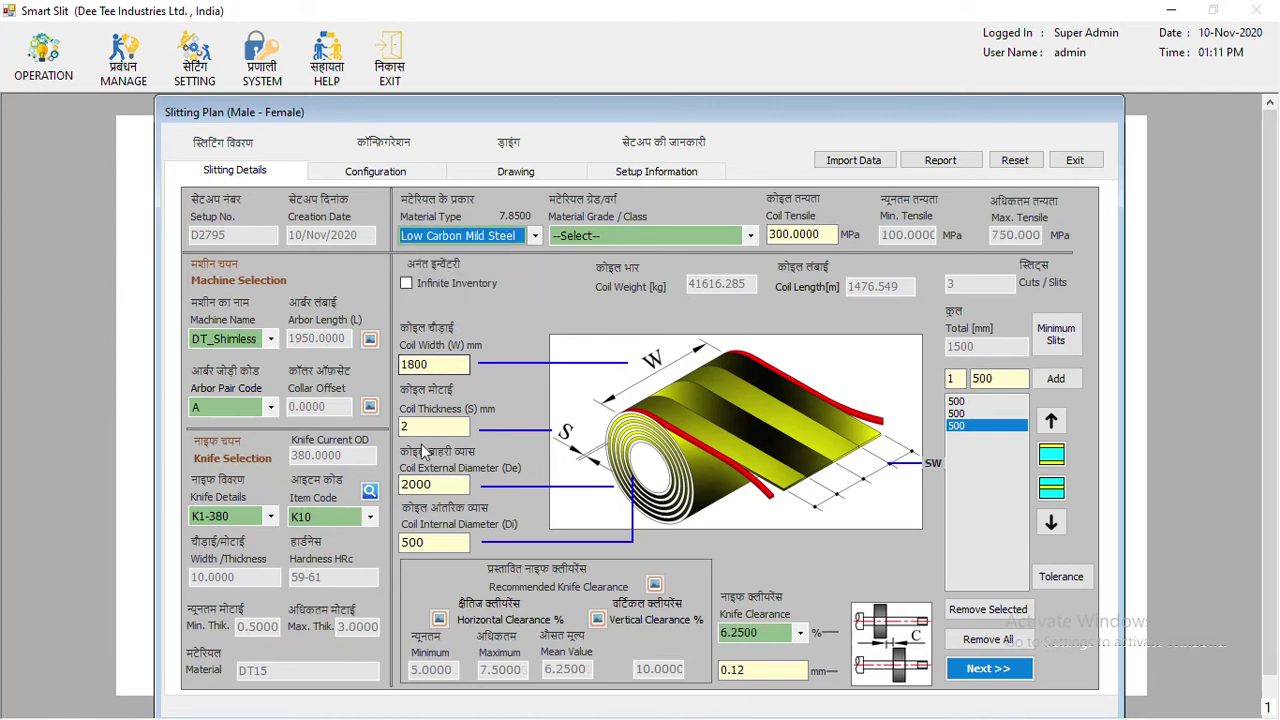
{"action": "type", "text": "1"}
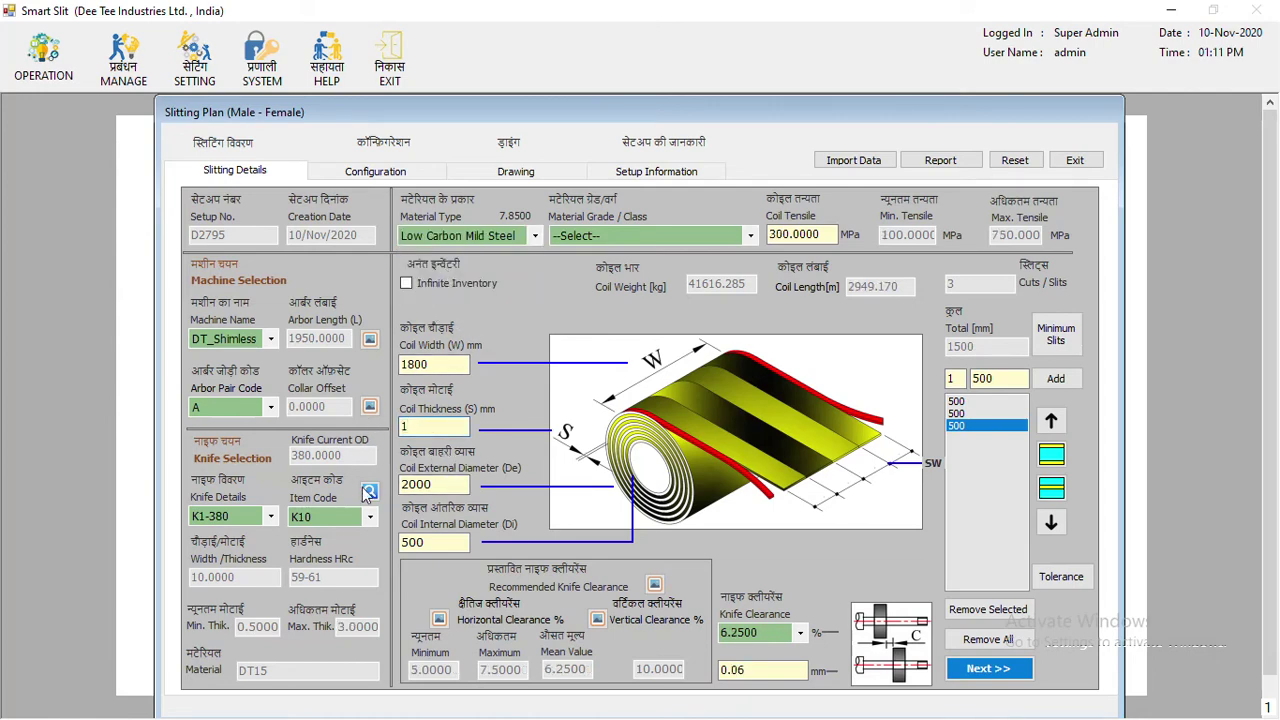
{"action": "left_click", "coordinate": [985, 668]}
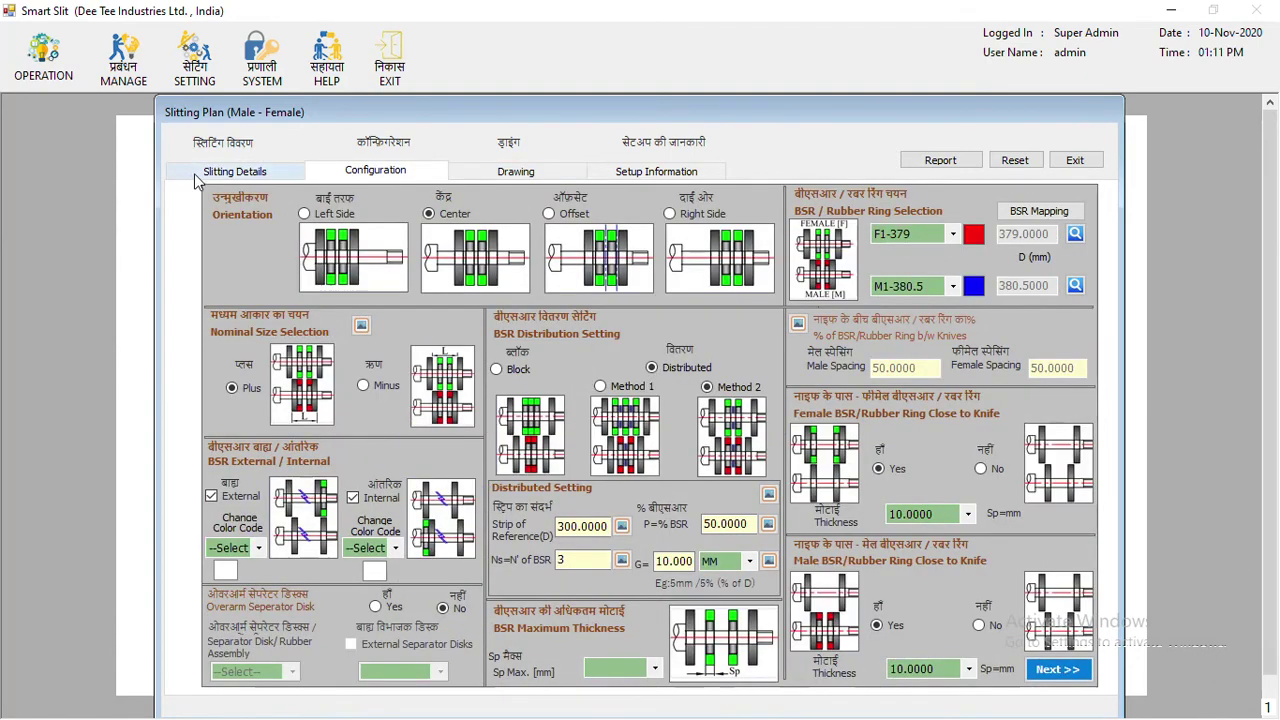
{"action": "left_click", "coordinate": [199, 176]}
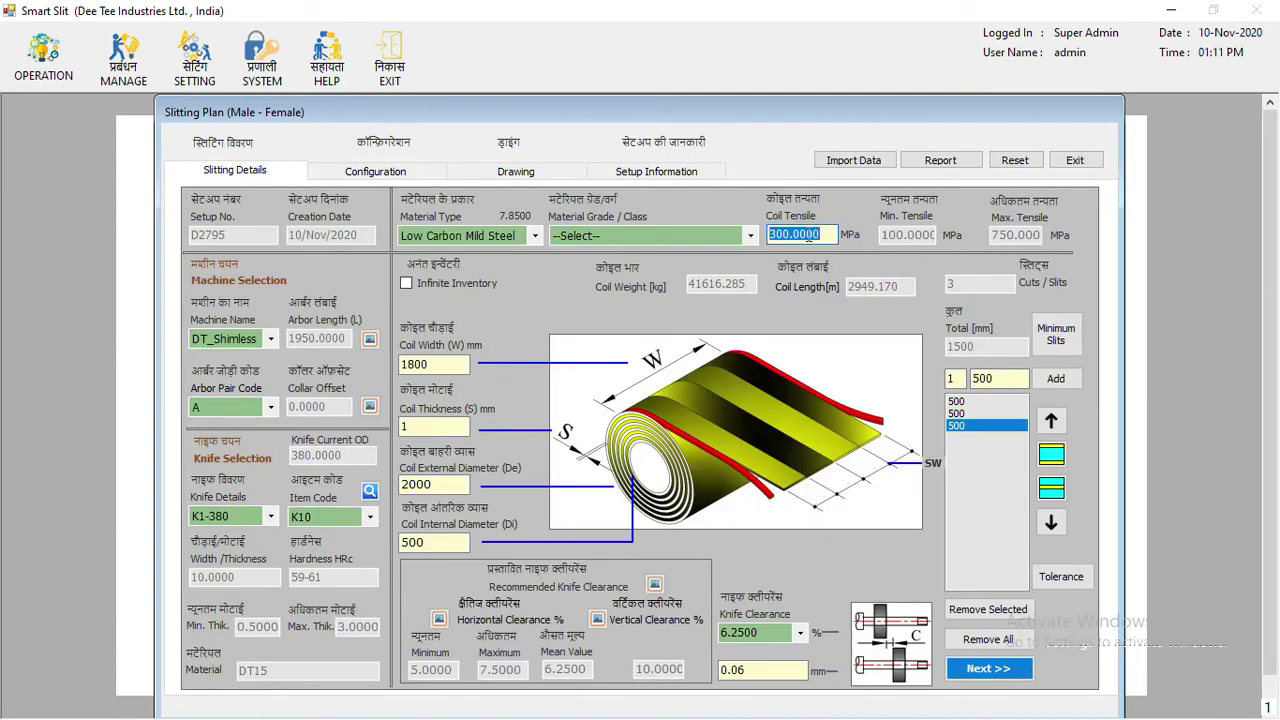
Set the coil tensile to 1000 MPa, continue past the knife check to the configuration, and return to the slitting details
{"action": "type", "text": "1000"}
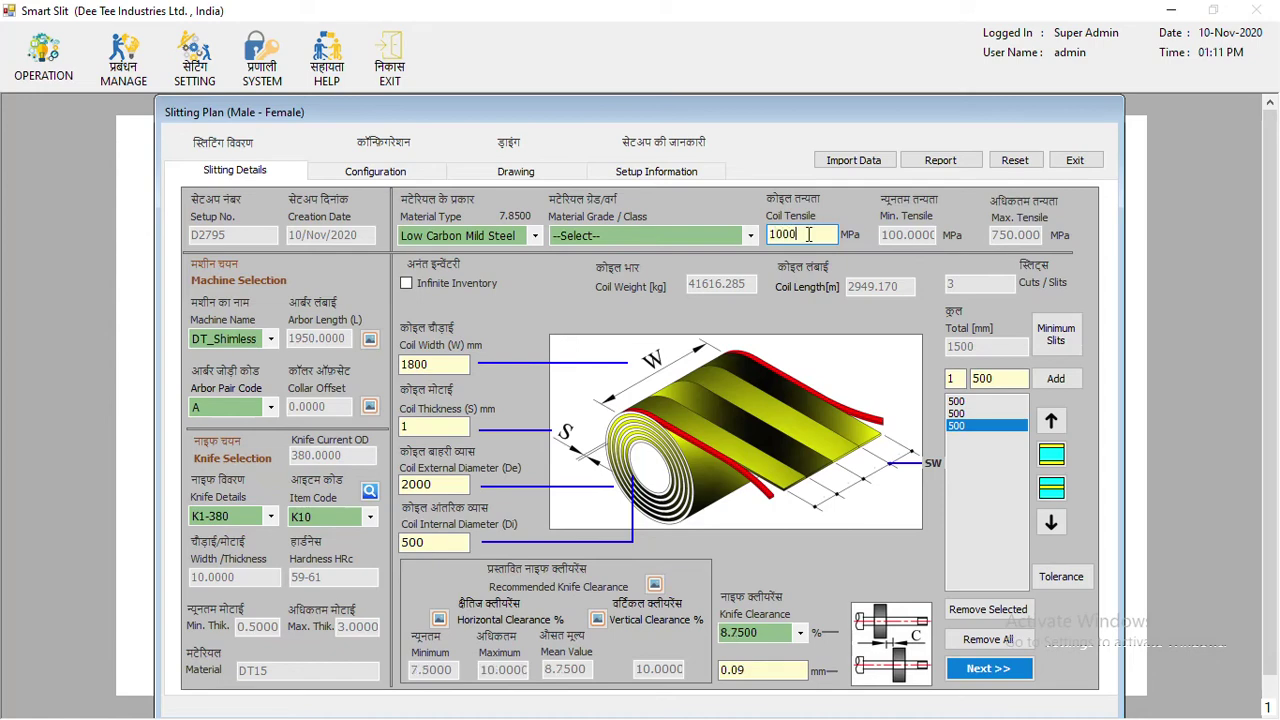
{"action": "left_click", "coordinate": [986, 666]}
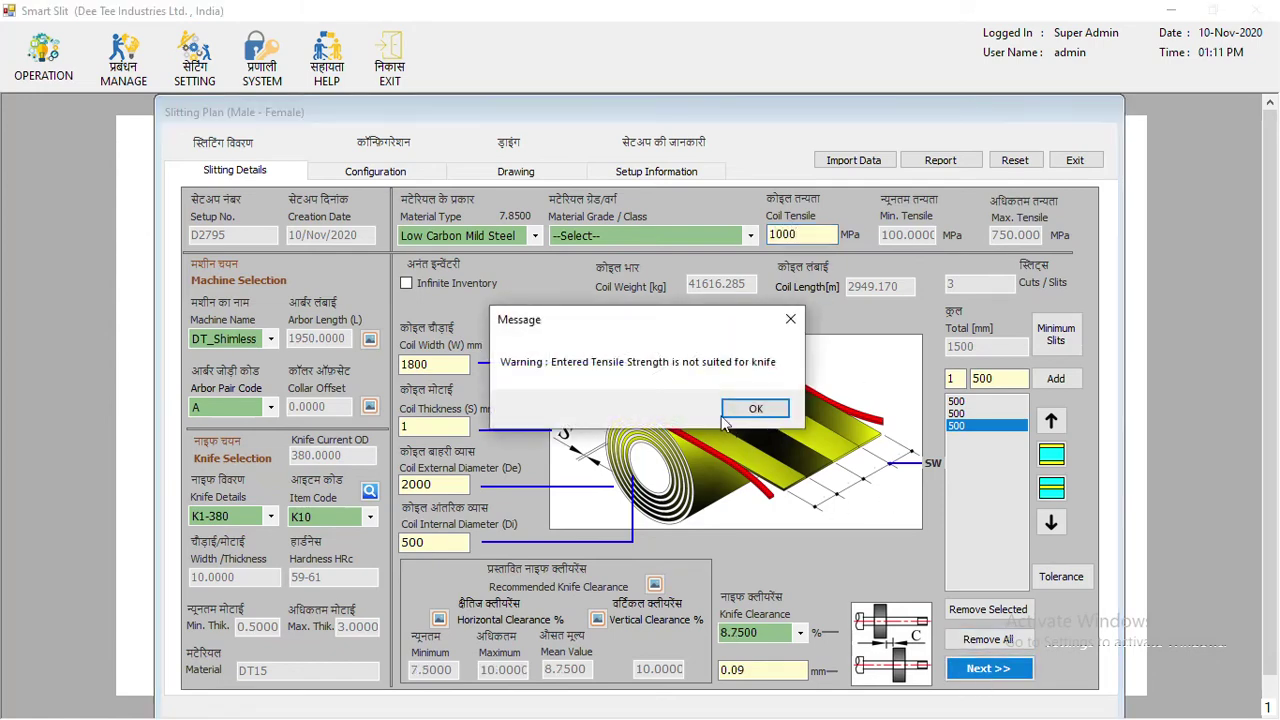
{"action": "left_click", "coordinate": [754, 407]}
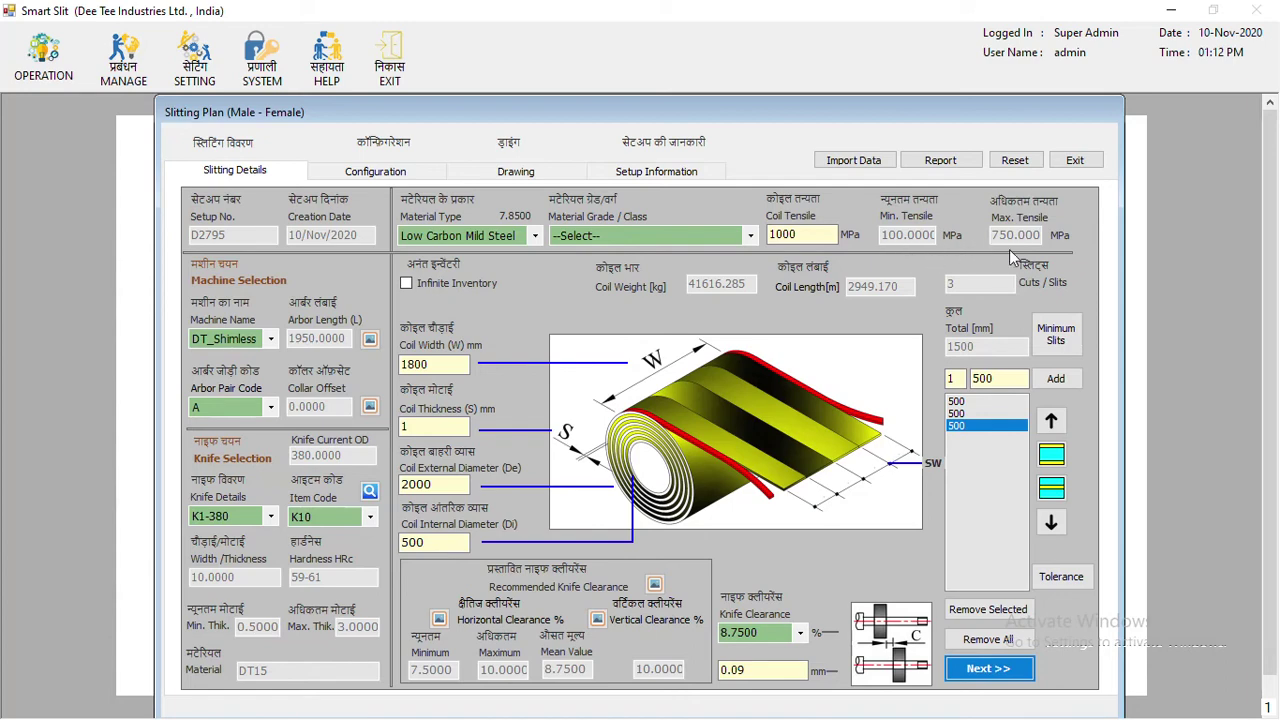
{"action": "left_click", "coordinate": [982, 680]}
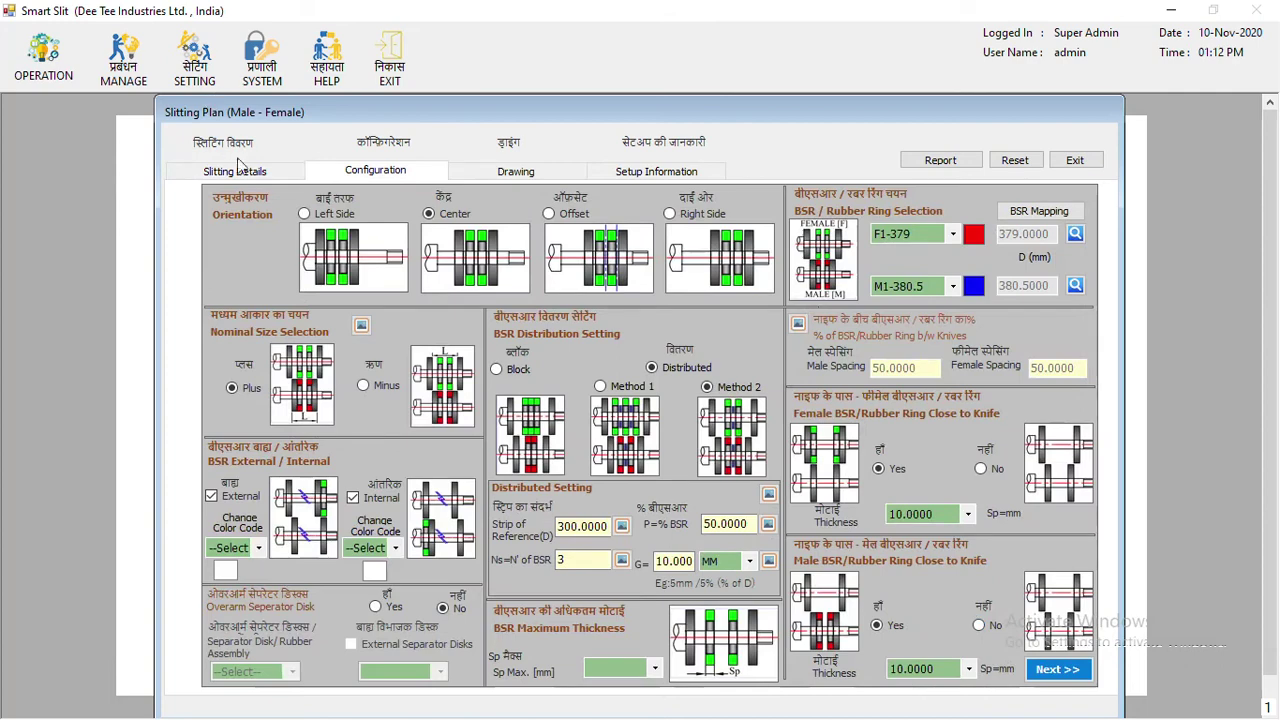
{"action": "left_click", "coordinate": [255, 178]}
Recheck the 1000 MPa coil tensile against the knife limits by trying to continue to the configuration again
{"action": "double_click", "coordinate": [803, 234]}
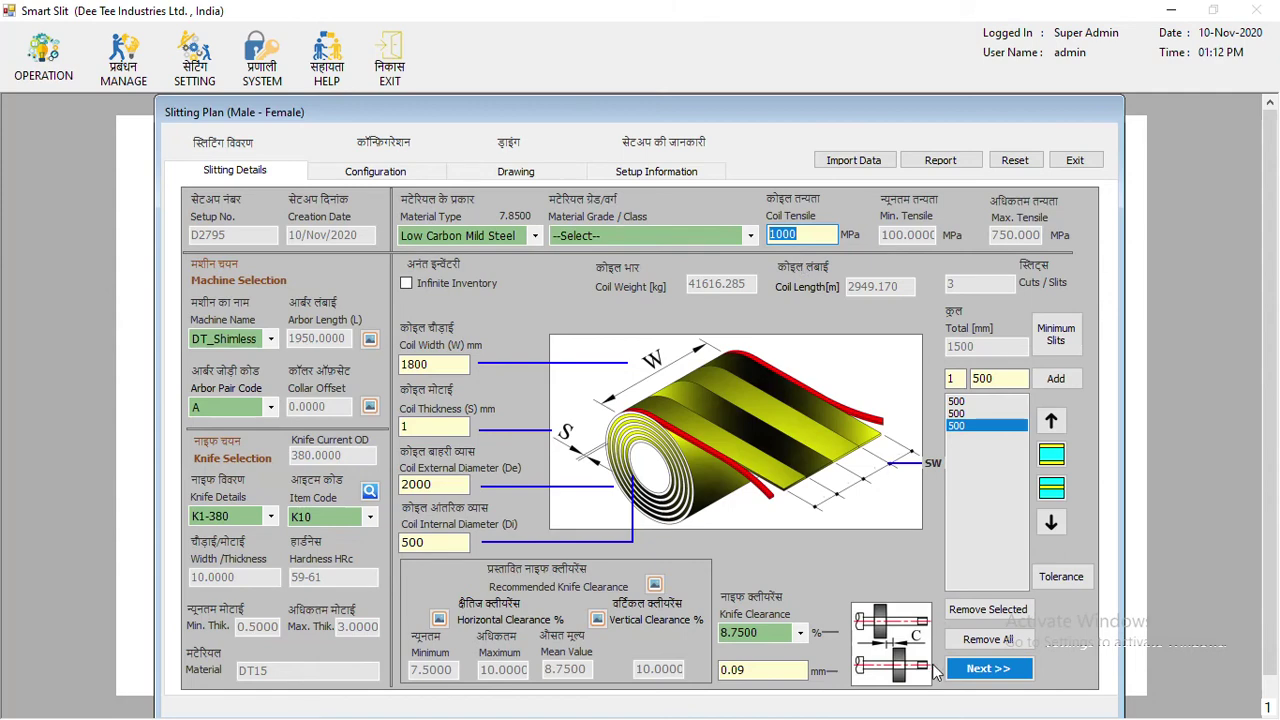
{"action": "left_click", "coordinate": [986, 668]}
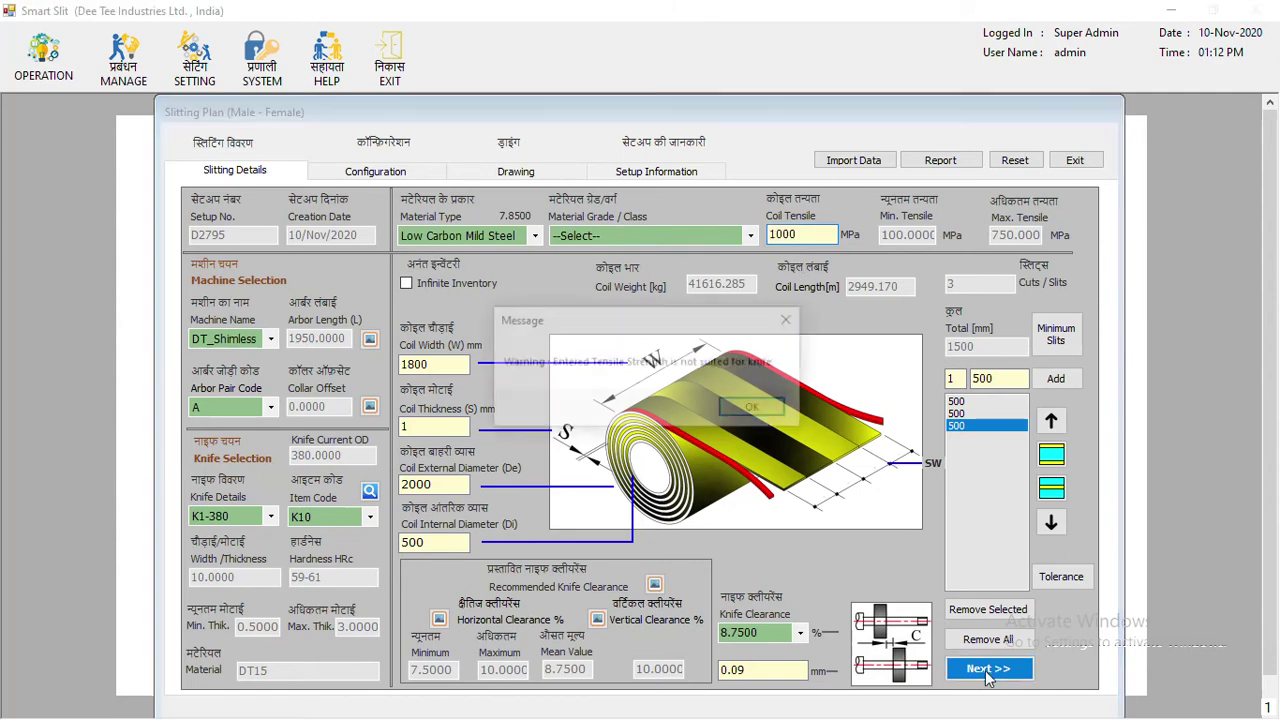
{"action": "left_click", "coordinate": [748, 411]}
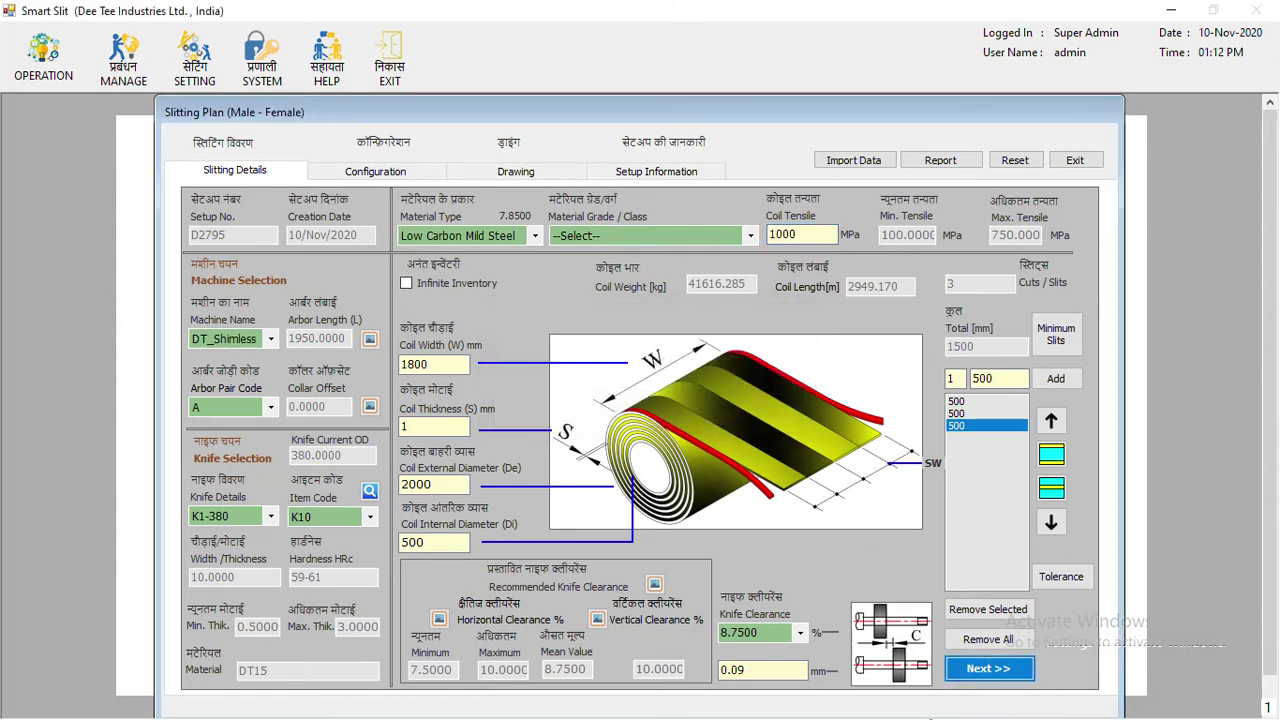
{"action": "left_click", "coordinate": [1028, 678]}
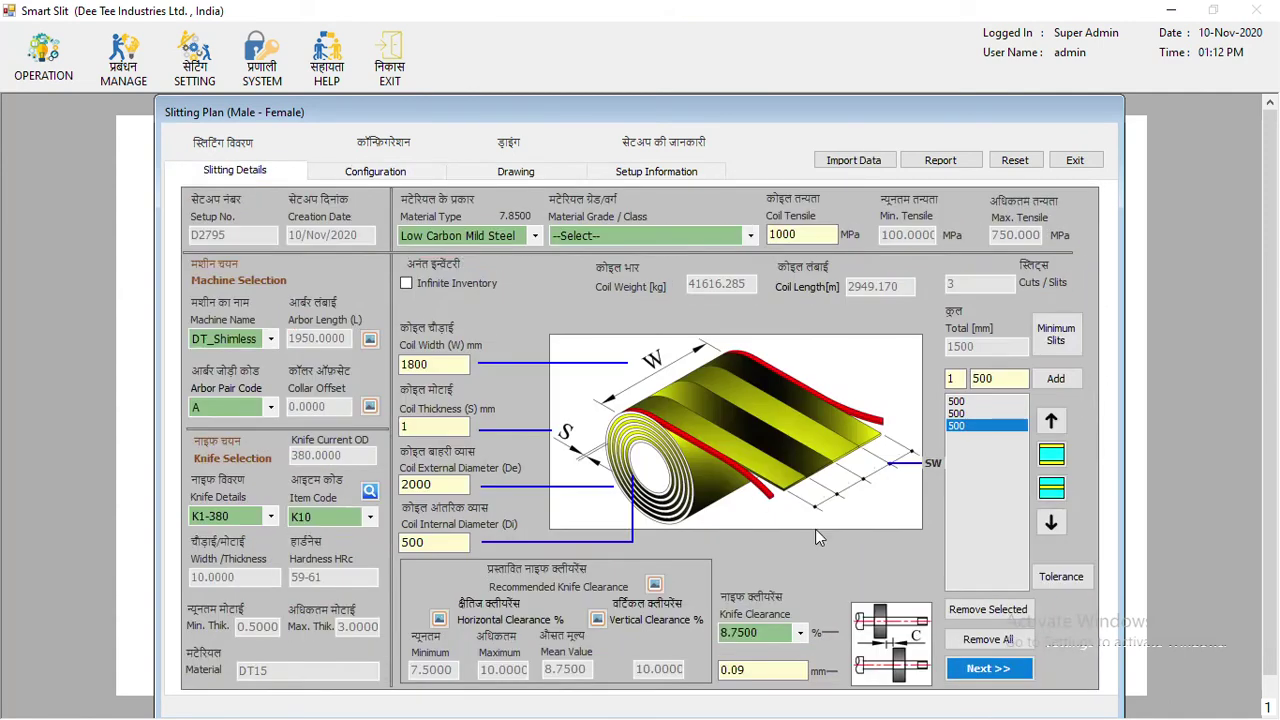
Set the coil thickness to 3.5 mm and try to continue to the configuration
{"action": "left_click", "coordinate": [414, 425]}
{"action": "left_click_drag", "start_coordinate": [414, 425], "coordinate": [350, 428]}
{"action": "type", "text": "2"}
{"action": "left_click_drag", "start_coordinate": [412, 427], "coordinate": [377, 418]}
{"action": "type", "text": "3.5"}
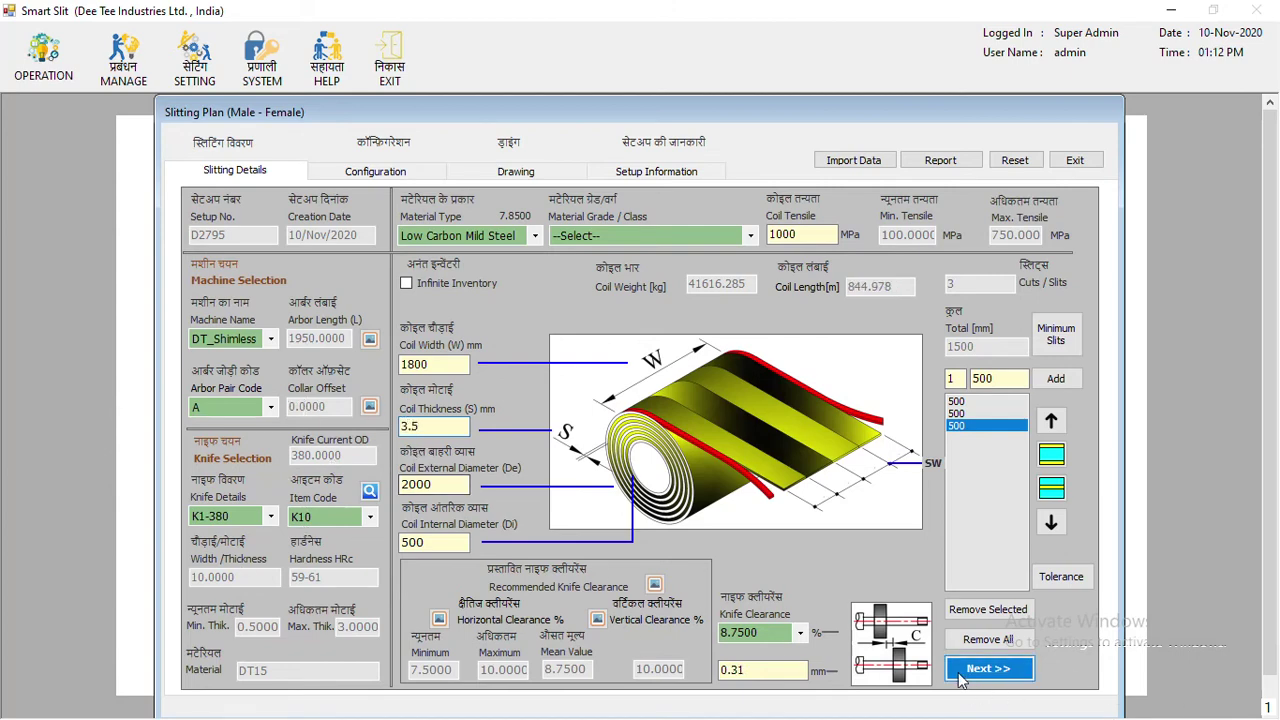
{"action": "left_click", "coordinate": [962, 668]}
{"action": "left_click", "coordinate": [745, 408]}
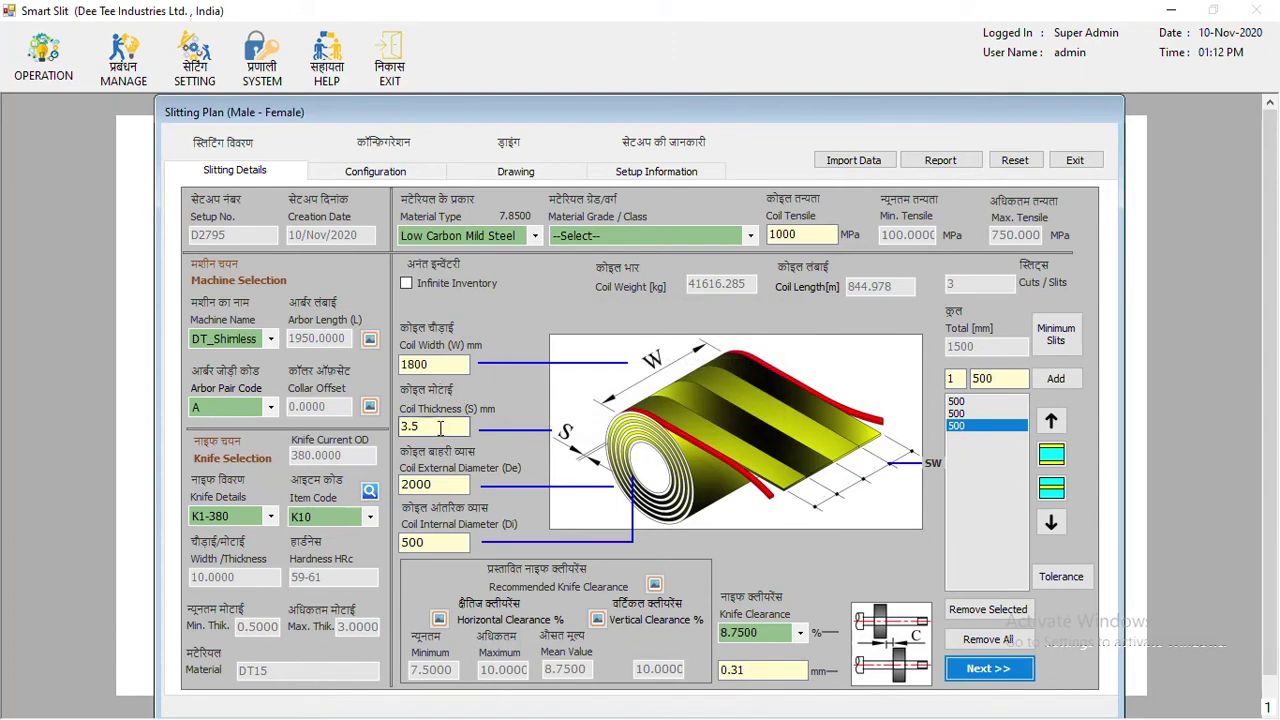
Set the coil thickness to 0.1 mm and try to continue to the configuration
{"action": "type", "text": "0.1"}
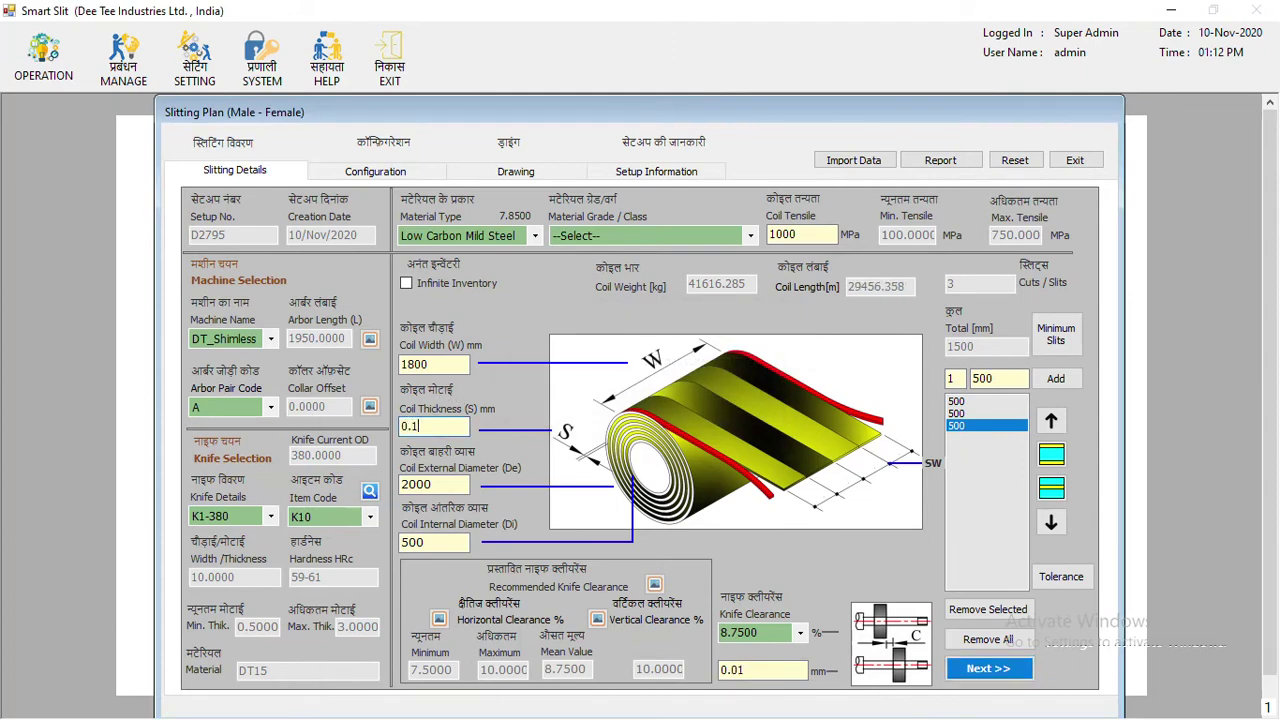
{"action": "left_click", "coordinate": [965, 670]}
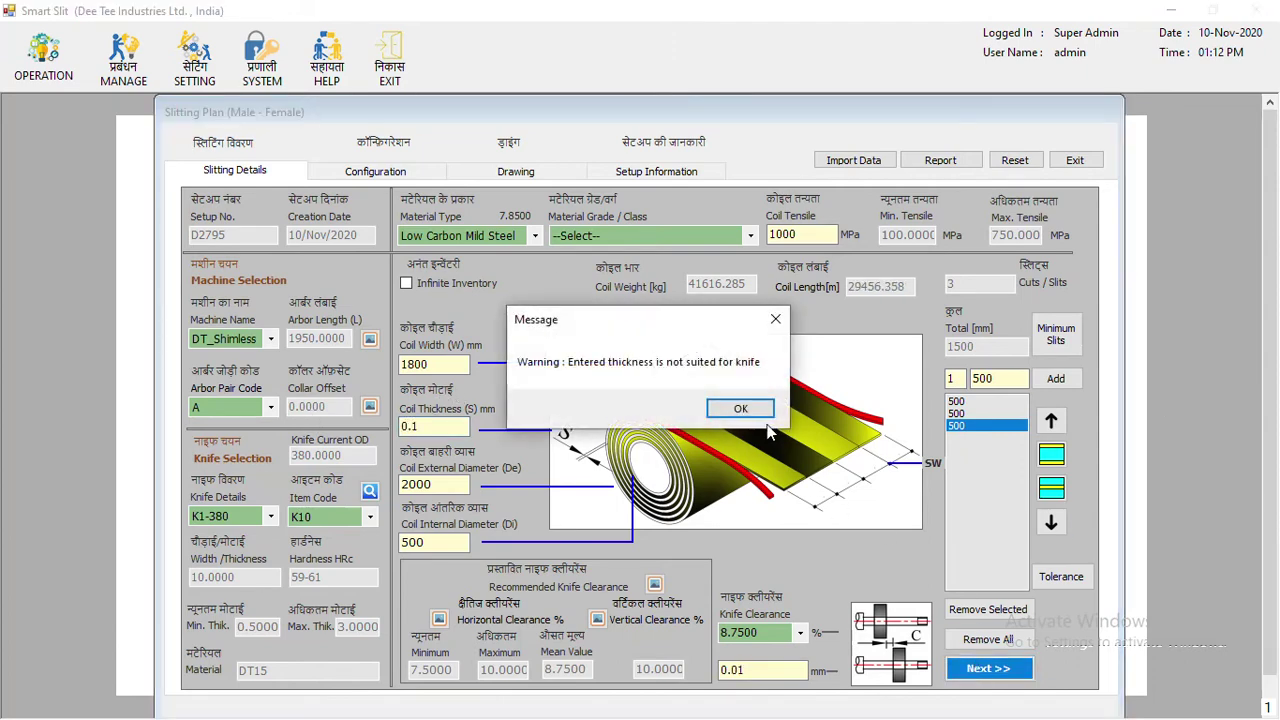
{"action": "key", "text": "Return"}
{"action": "left_click", "coordinate": [965, 670]}
{"action": "left_click", "coordinate": [713, 410]}
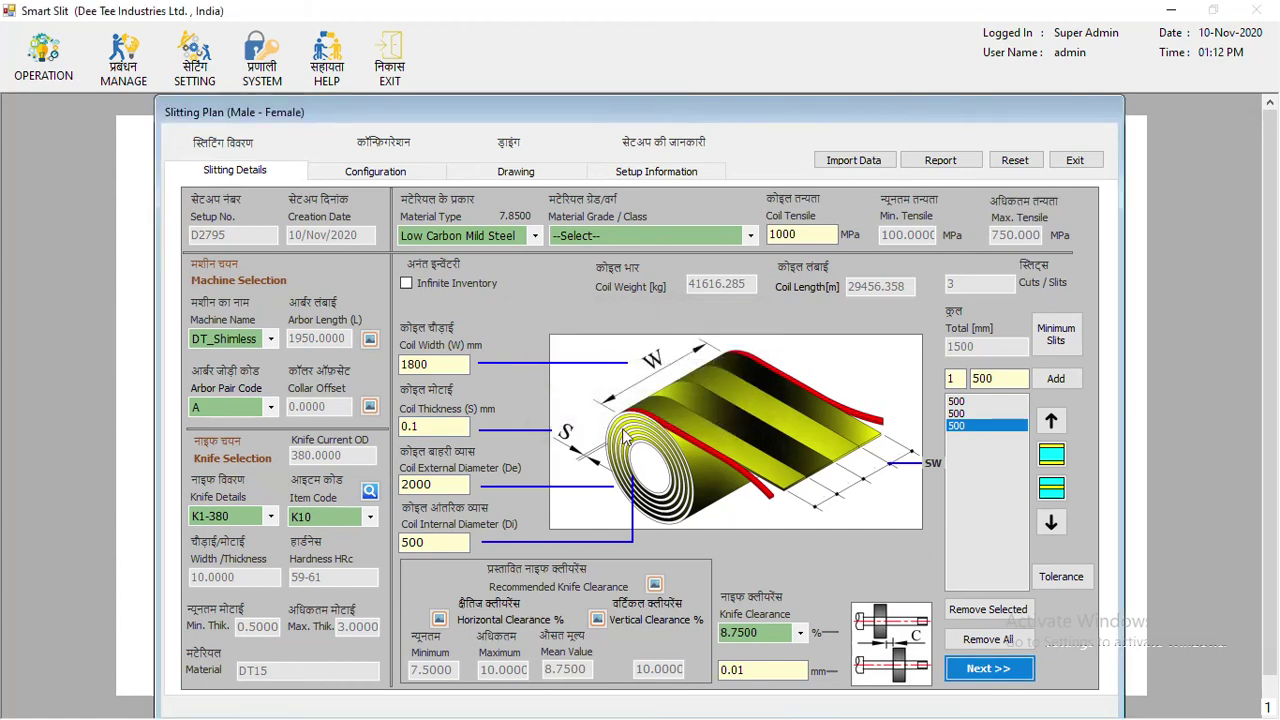
Set the coil thickness to 1 mm, check that the plan continues to the configuration, and return to the slitting details
{"action": "double_click", "coordinate": [433, 425]}
{"action": "type", "text": "1"}
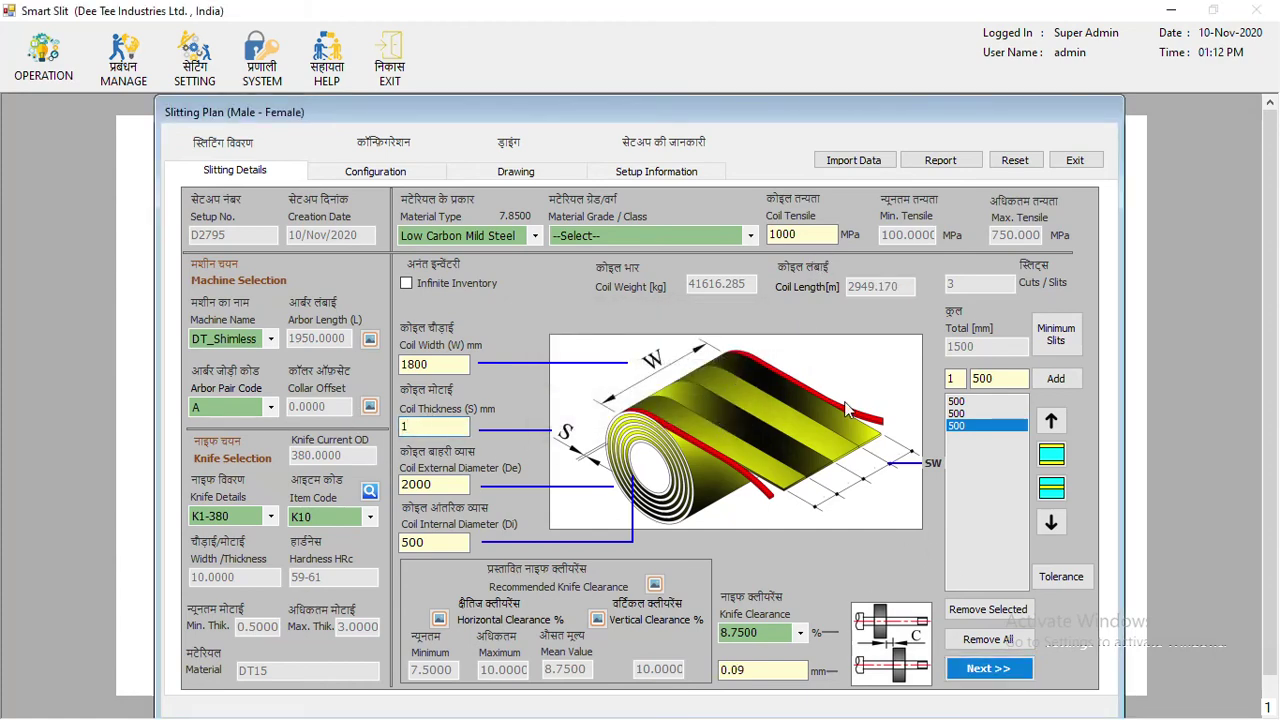
{"action": "left_click", "coordinate": [988, 668]}
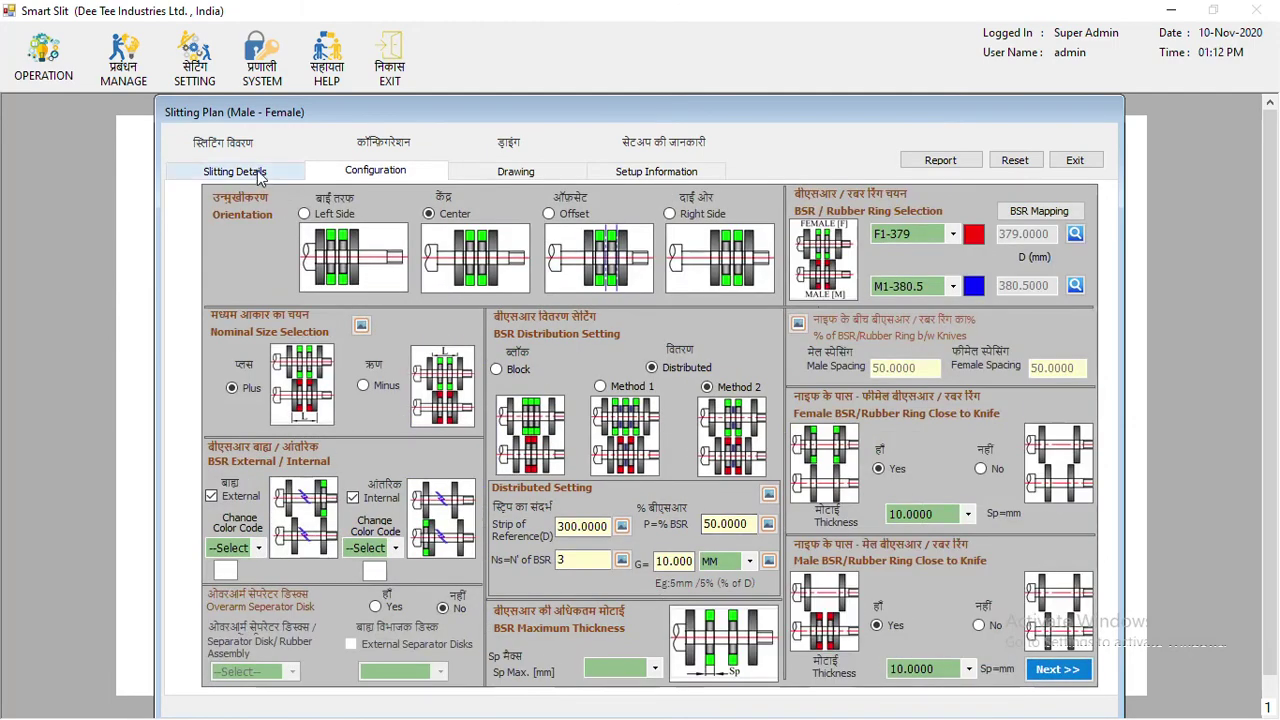
{"action": "left_click", "coordinate": [258, 174]}
{"action": "left_click", "coordinate": [988, 668]}
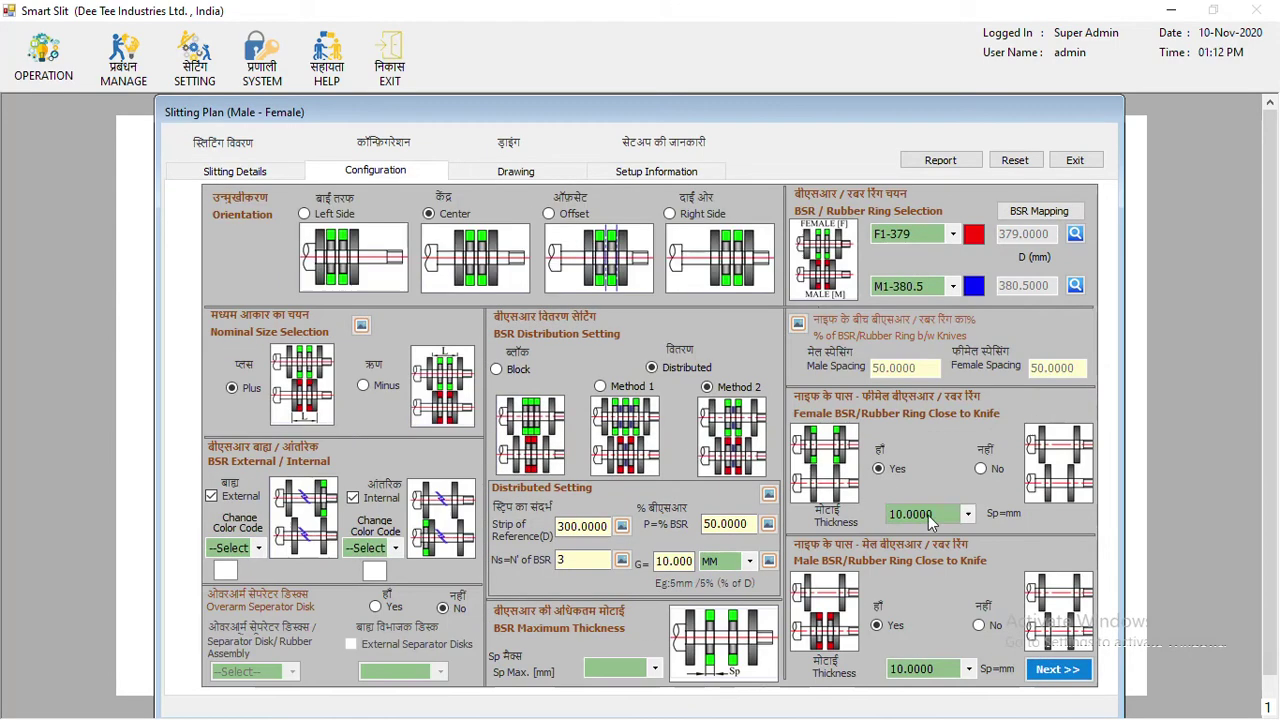
{"action": "left_click", "coordinate": [265, 170]}
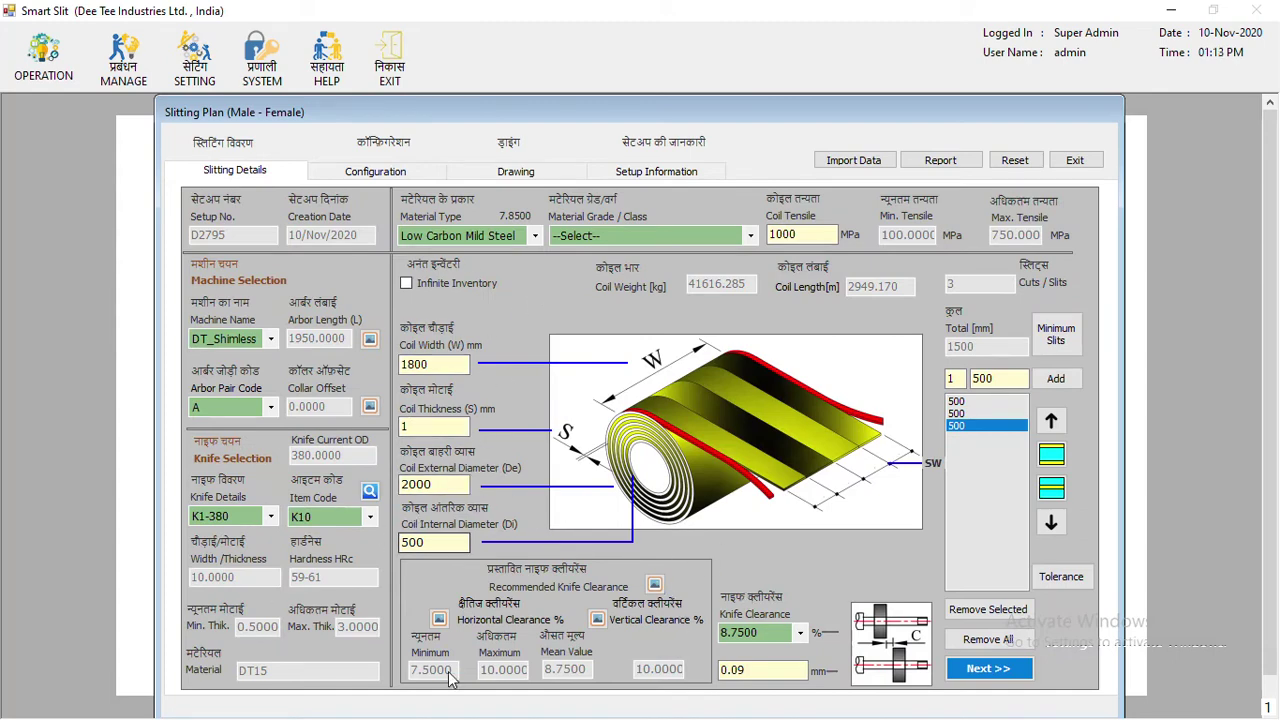
Reselect Low Carbon Mild Steel as the material type and set the coil tensile to 100 MPa
{"action": "left_click", "coordinate": [516, 242]}
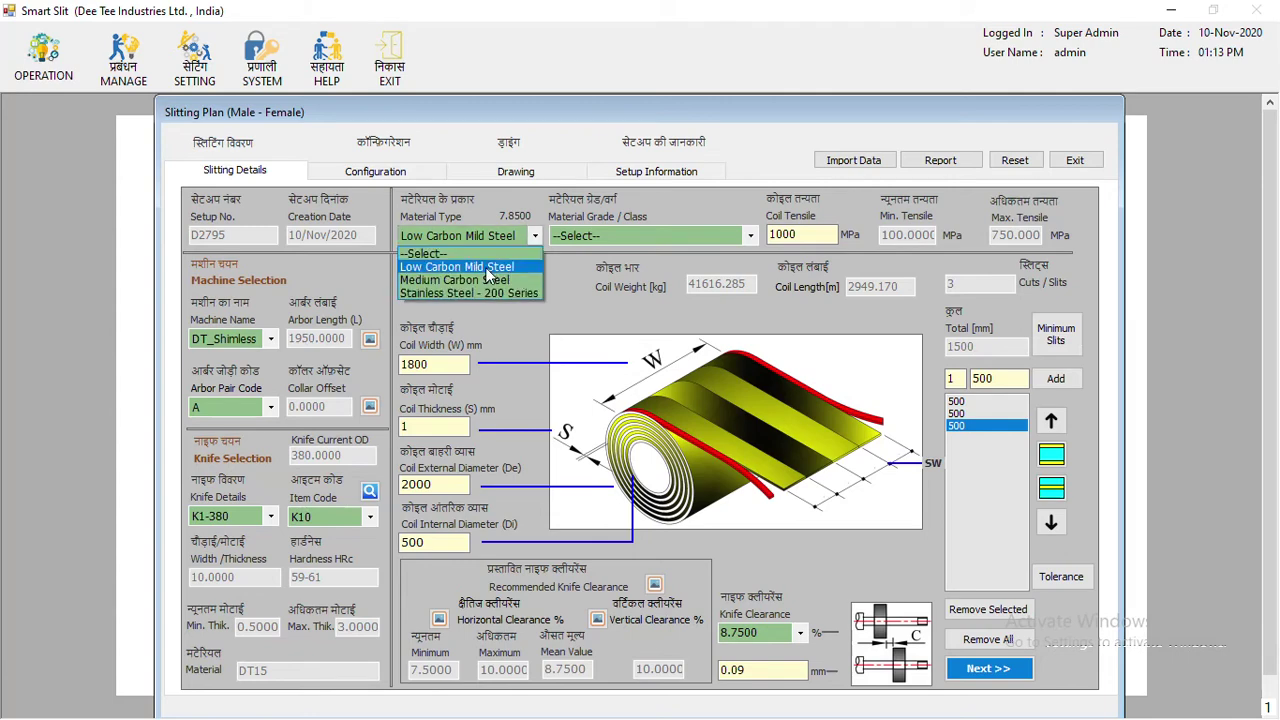
{"action": "left_click", "coordinate": [482, 267]}
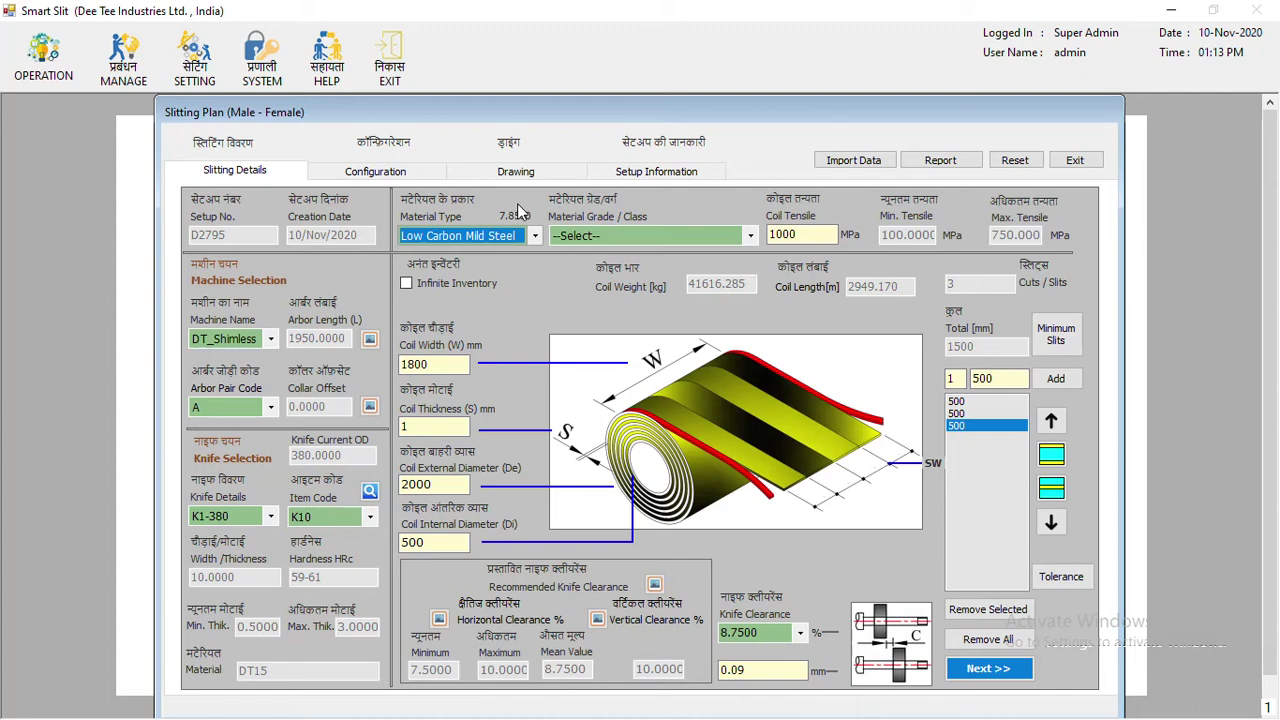
{"action": "key", "text": "Tab"}
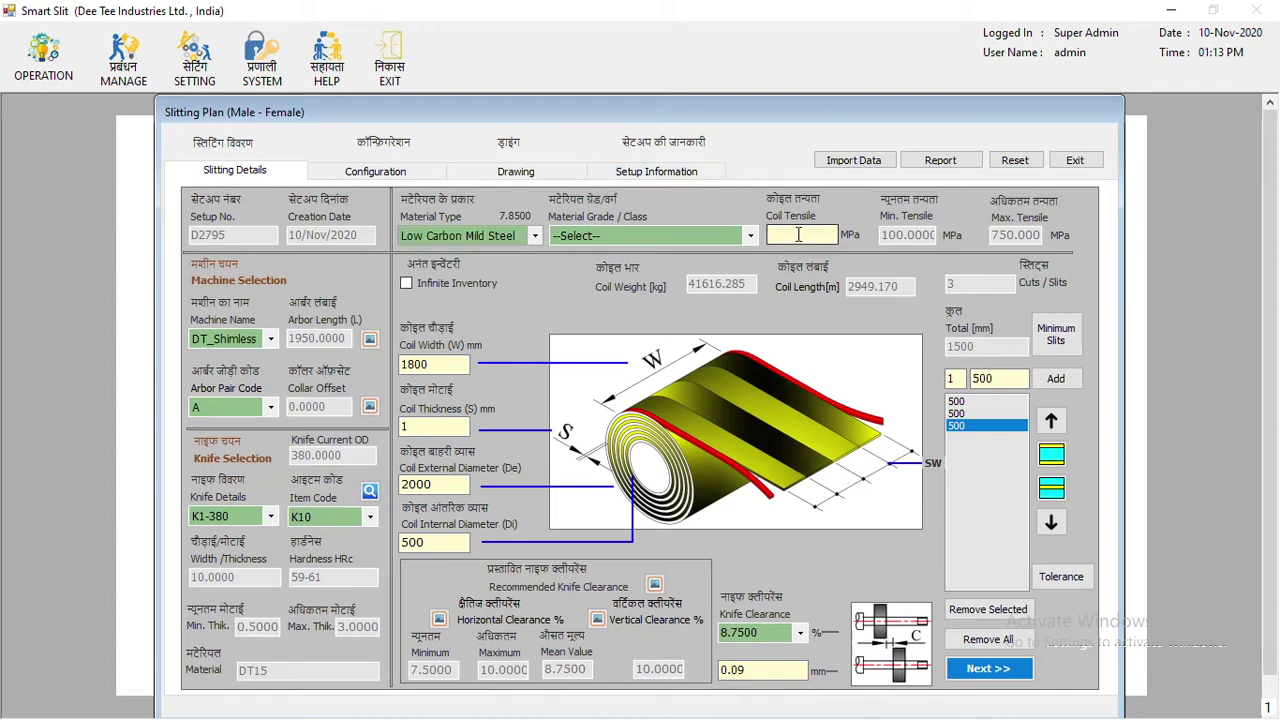
{"action": "type", "text": "100"}
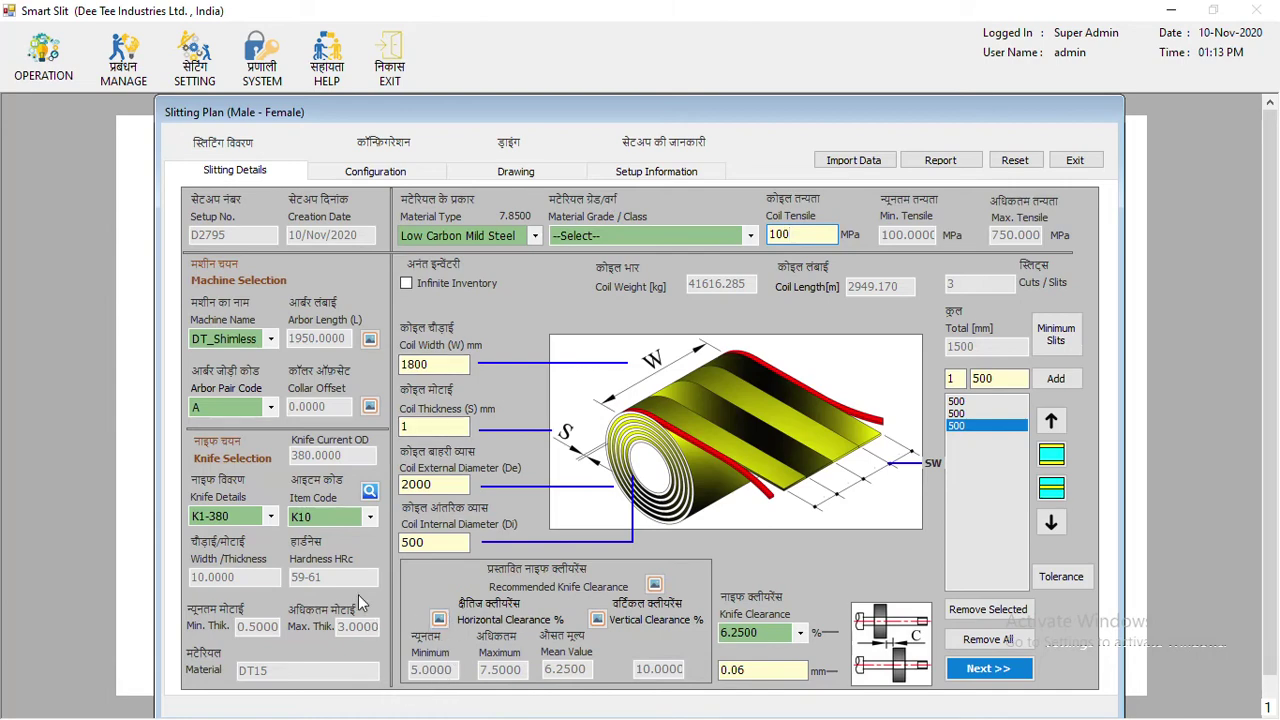
View the horizontal and vertical knife clearance charts against strip thickness, closing each one
{"action": "left_click", "coordinate": [439, 620]}
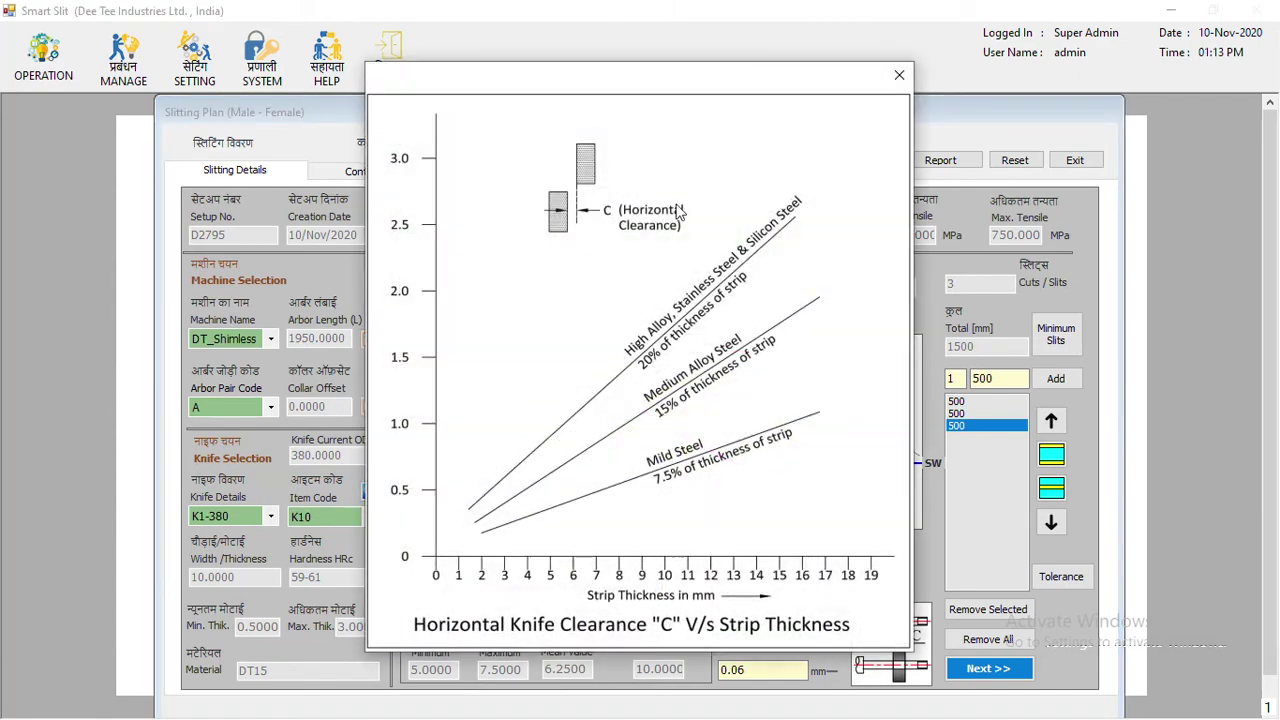
{"action": "left_click", "coordinate": [900, 77]}
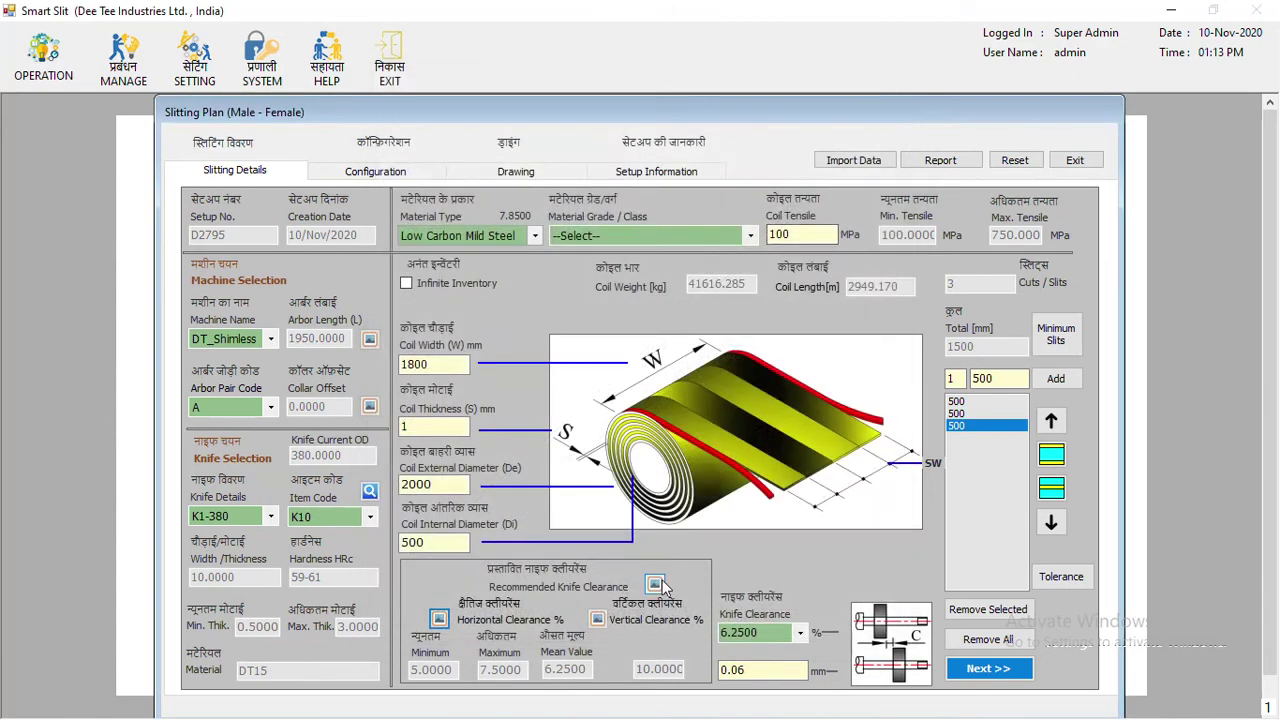
{"action": "left_click", "coordinate": [596, 620]}
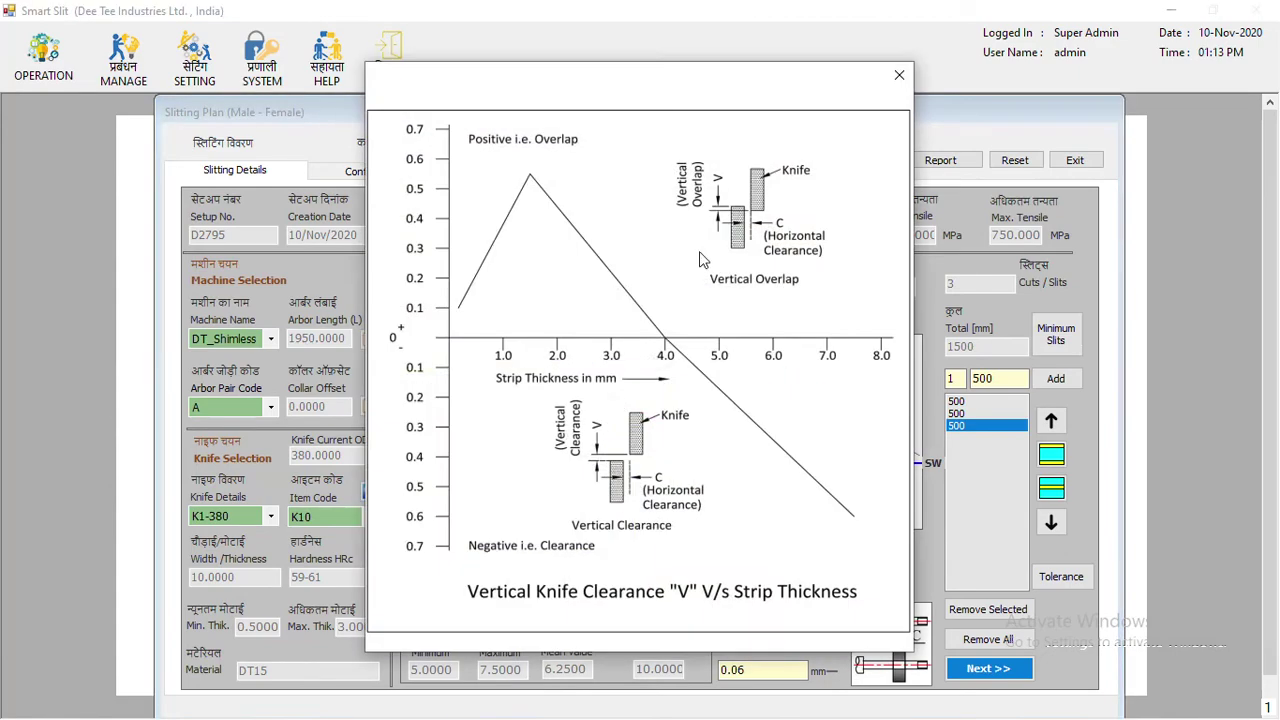
{"action": "left_click", "coordinate": [899, 79]}
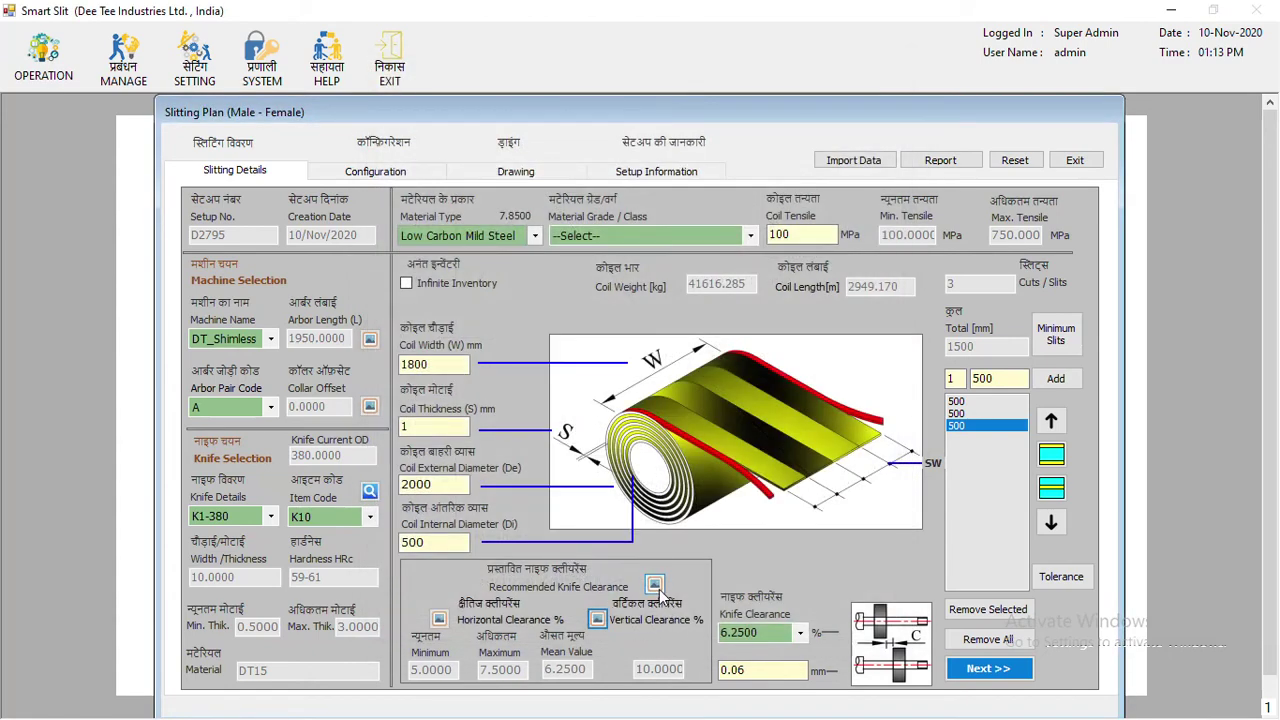
Look through the recommended knife clearance illustrations of the cutting steps and clearance conditions, and close them
{"action": "left_click", "coordinate": [655, 585]}
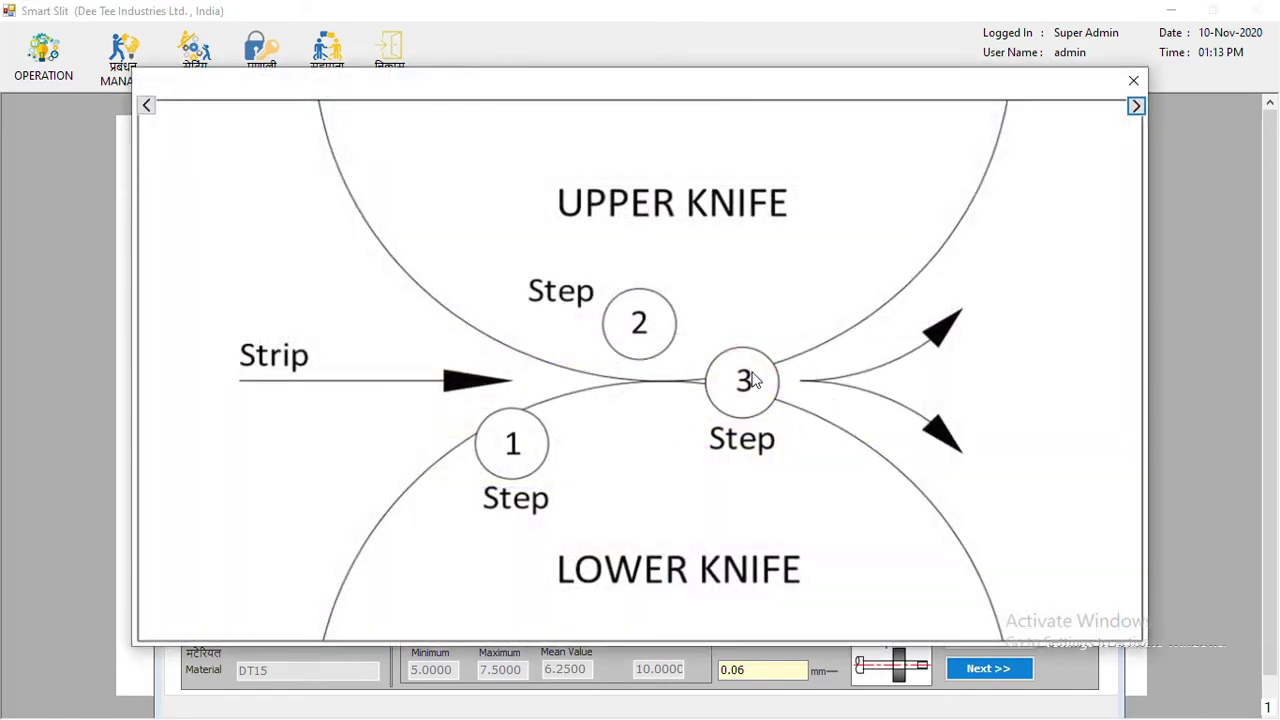
{"action": "left_click", "coordinate": [1135, 106]}
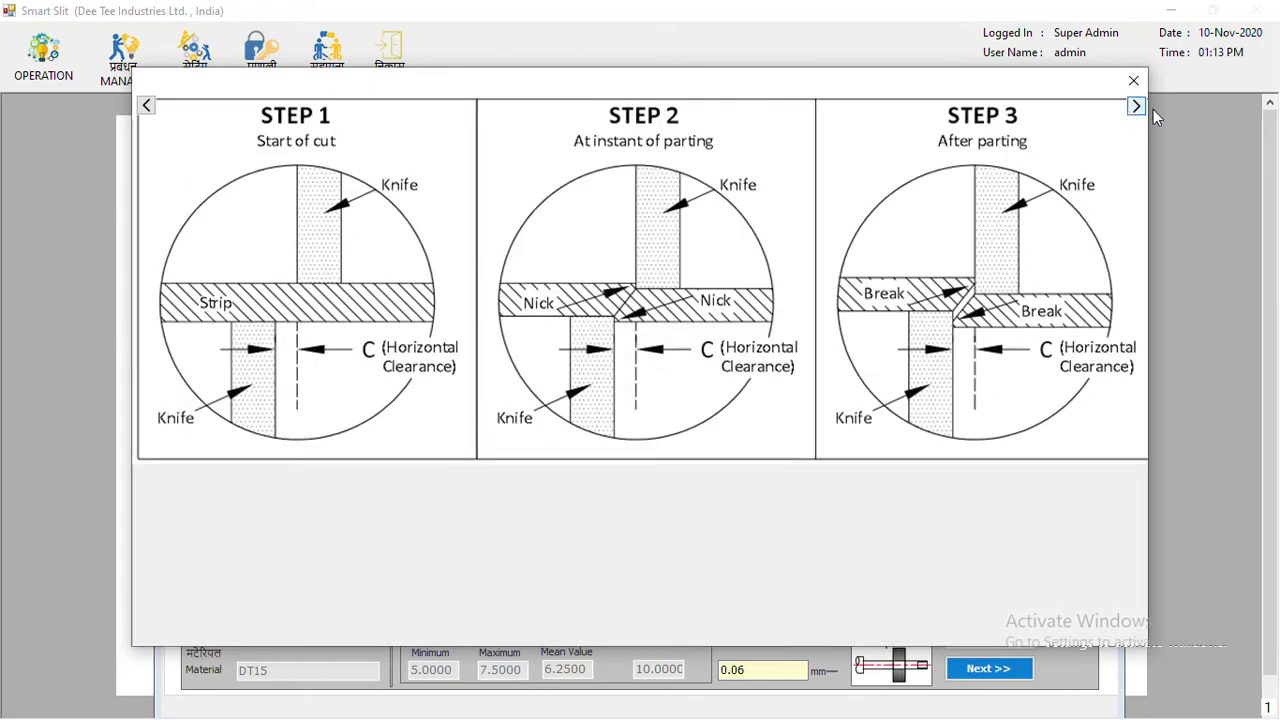
{"action": "left_click", "coordinate": [1135, 106]}
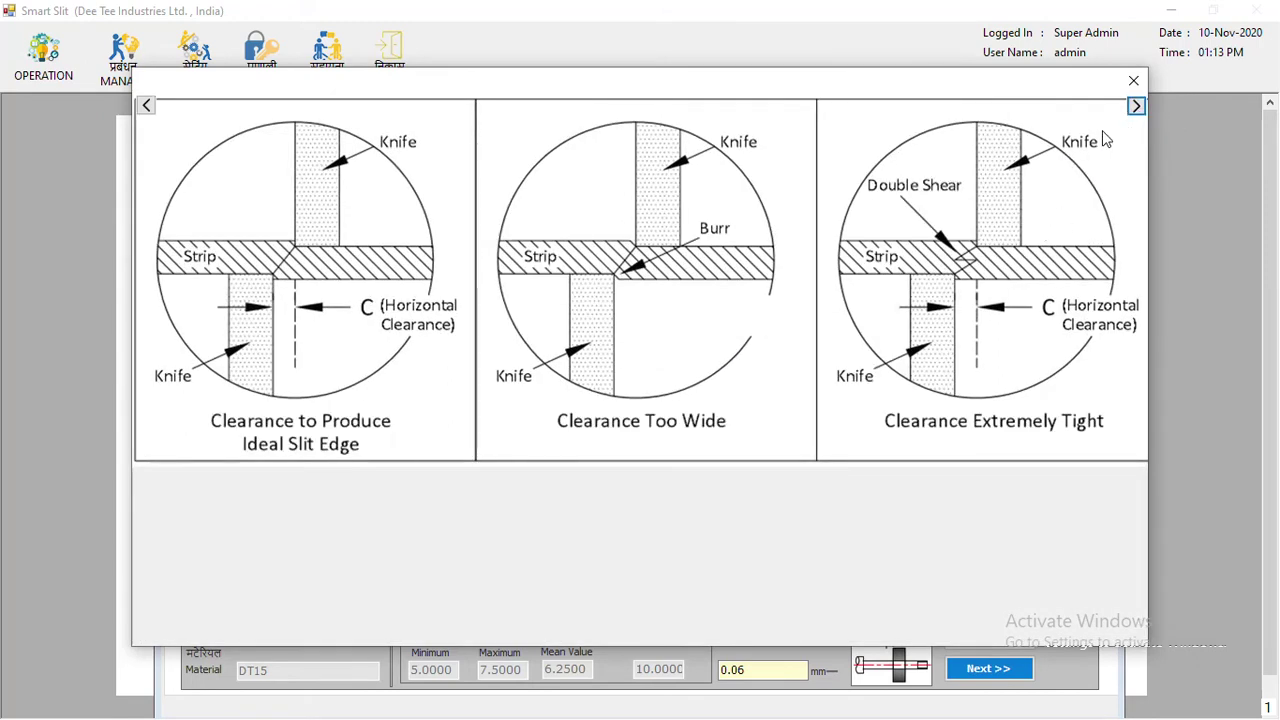
{"action": "left_click", "coordinate": [1137, 106]}
{"action": "left_click", "coordinate": [1136, 107]}
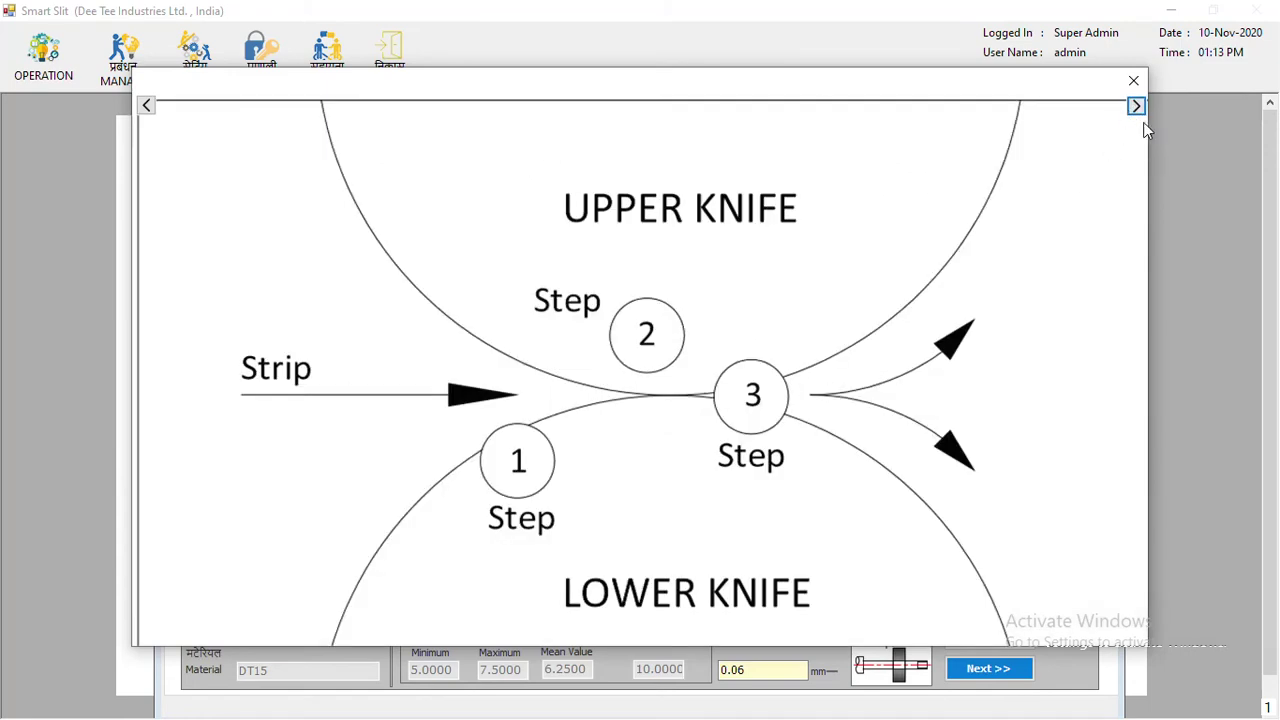
{"action": "left_click", "coordinate": [1133, 80]}
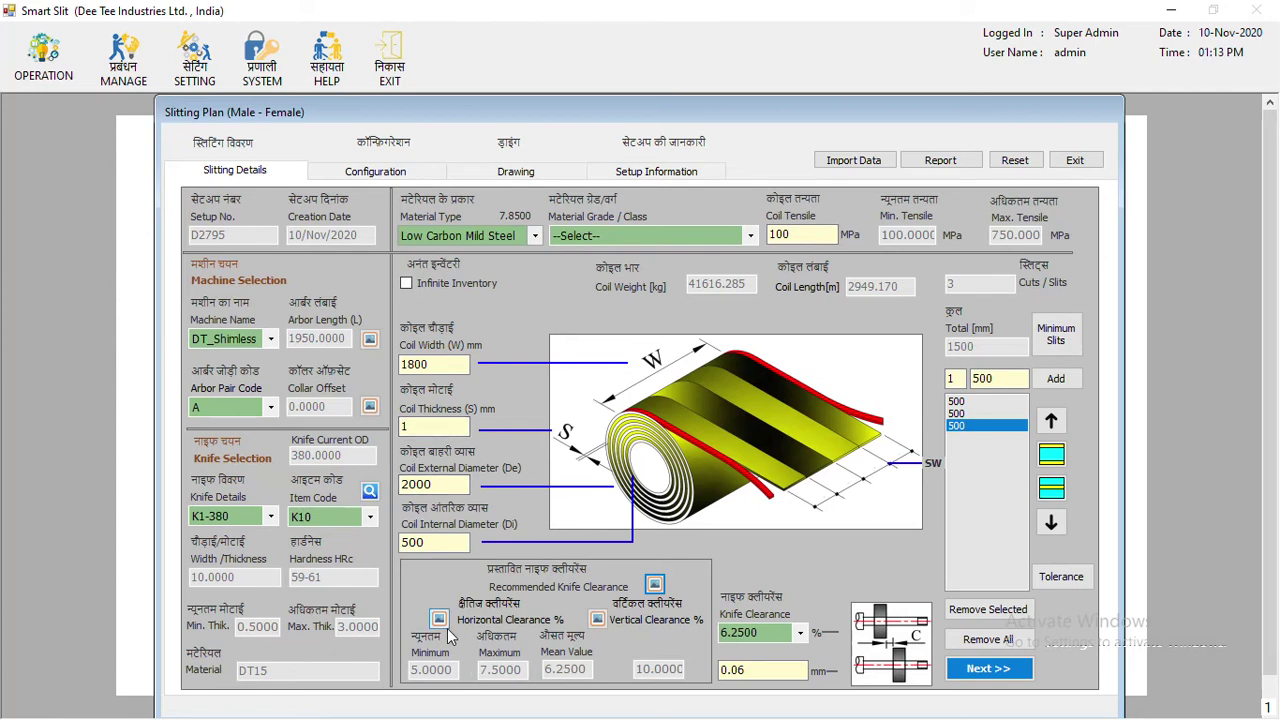
Try coil tensiles of 500 and 600 MPa, returning to 500 MPa, to compare the recommended knife clearances
{"action": "left_click_drag", "start_coordinate": [843, 234], "coordinate": [762, 233]}
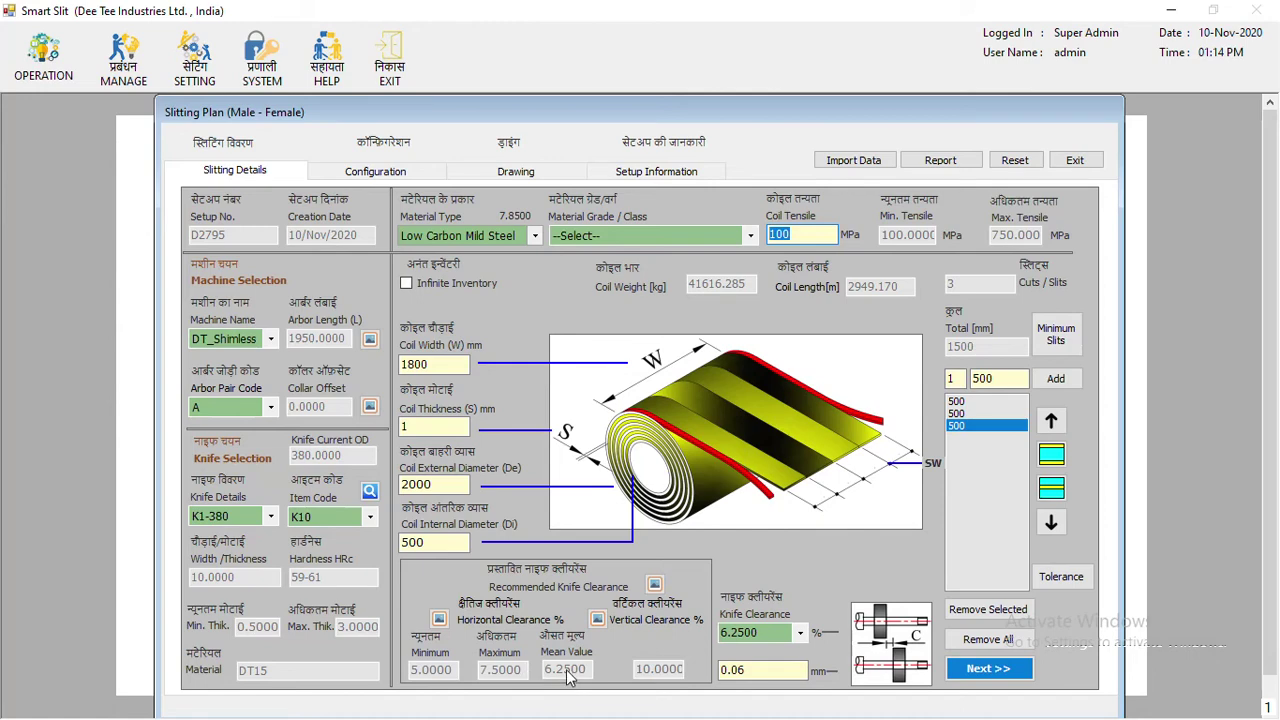
{"action": "left_click", "coordinate": [793, 232]}
{"action": "type", "text": "500"}
{"action": "key", "text": "BackSpace"}
{"action": "key", "text": "BackSpace"}
{"action": "key", "text": "BackSpace"}
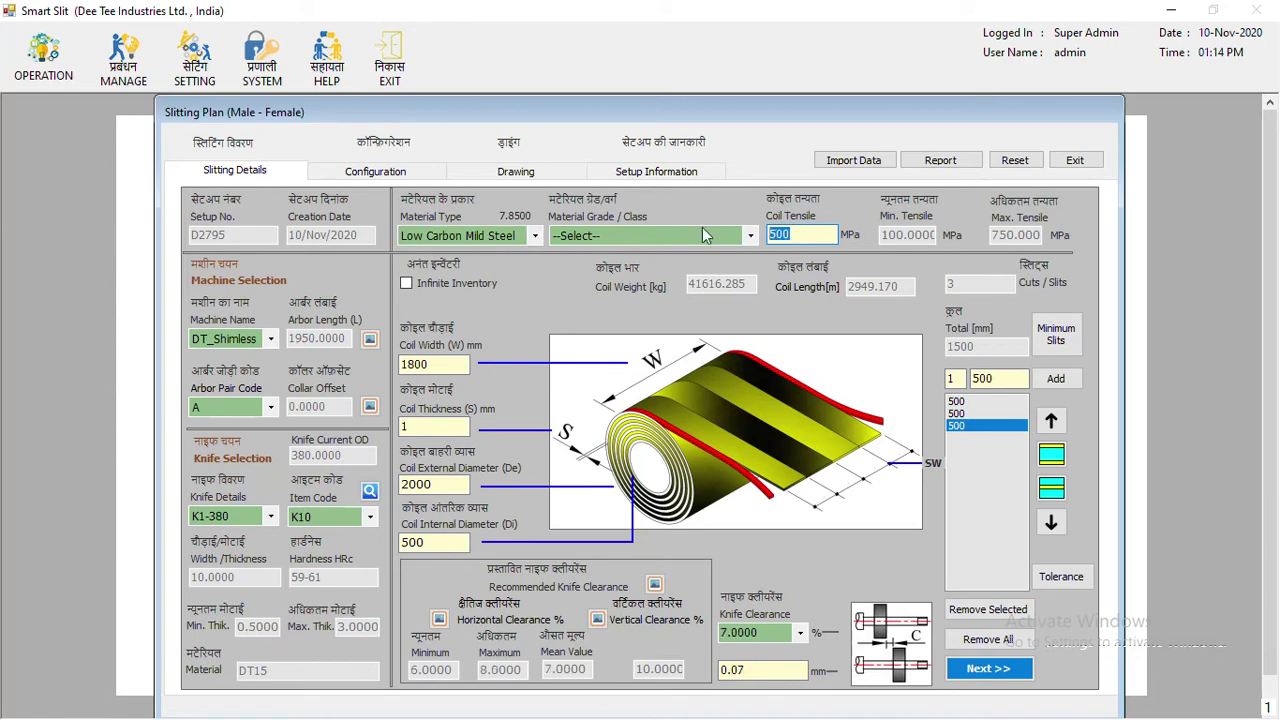
{"action": "type", "text": "600"}
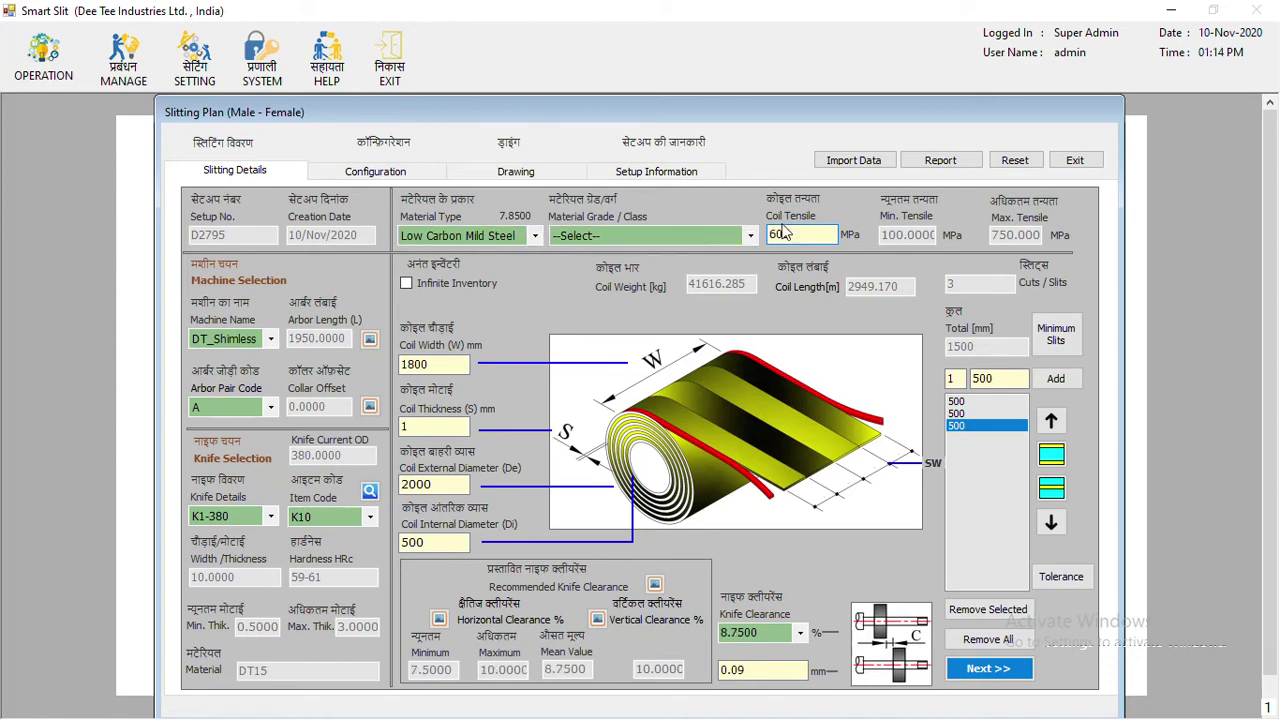
{"action": "key", "text": "shift+Home"}
{"action": "type", "text": "500"}
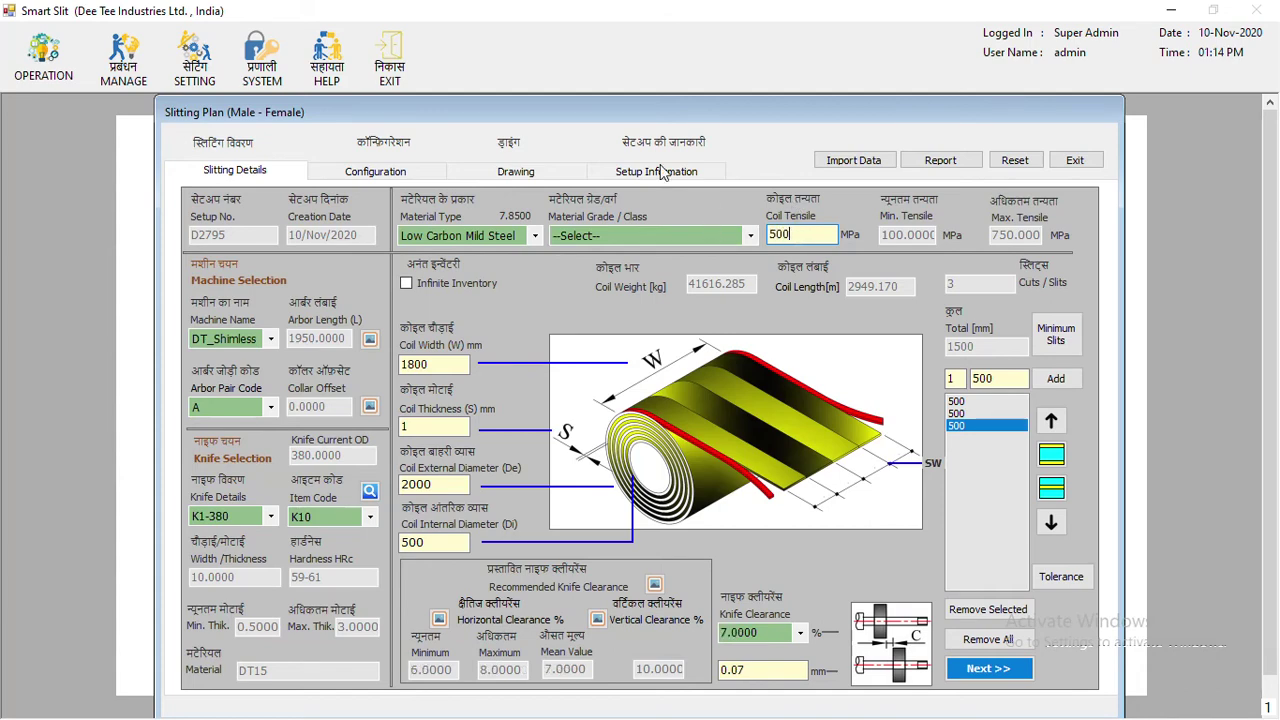
Try coil tensiles of 400 and 1000 MPa, and set the value to 300 MPa
{"action": "left_click_drag", "start_coordinate": [785, 235], "coordinate": [768, 233]}
{"action": "type", "text": "400"}
{"action": "double_click", "coordinate": [770, 234]}
{"action": "type", "text": "1000"}
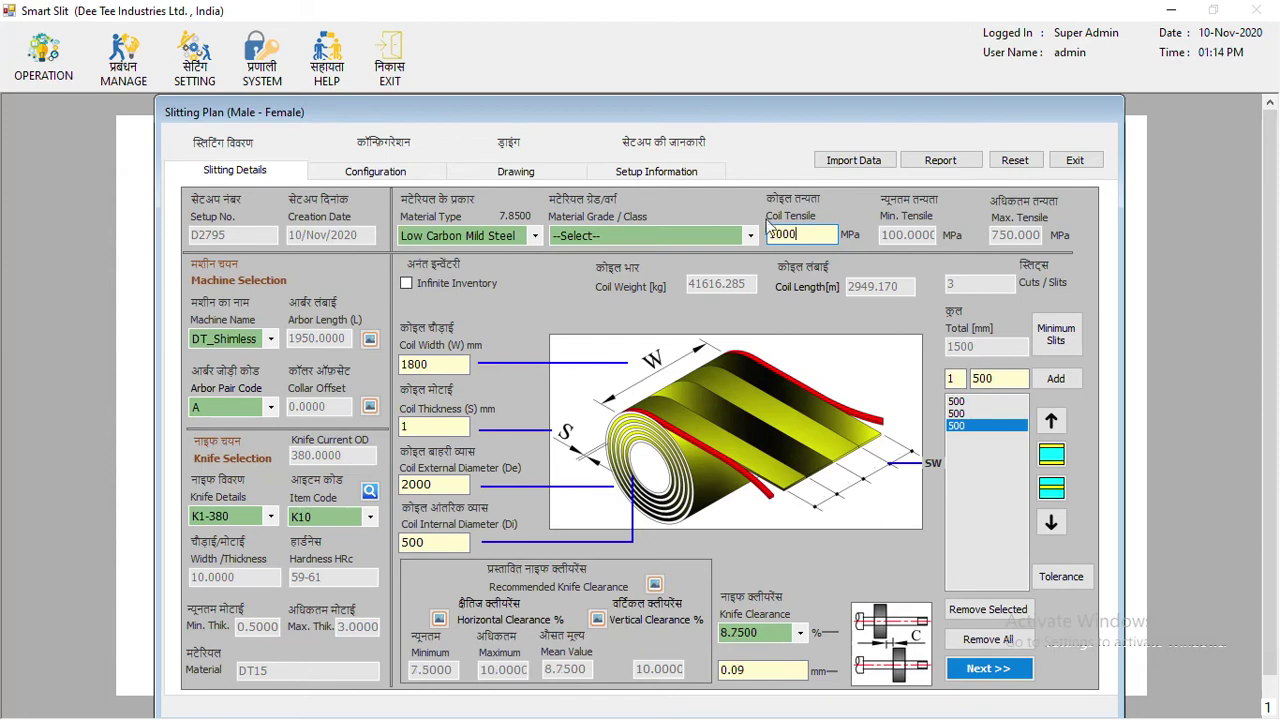
{"action": "double_click", "coordinate": [800, 235]}
{"action": "type", "text": "300"}
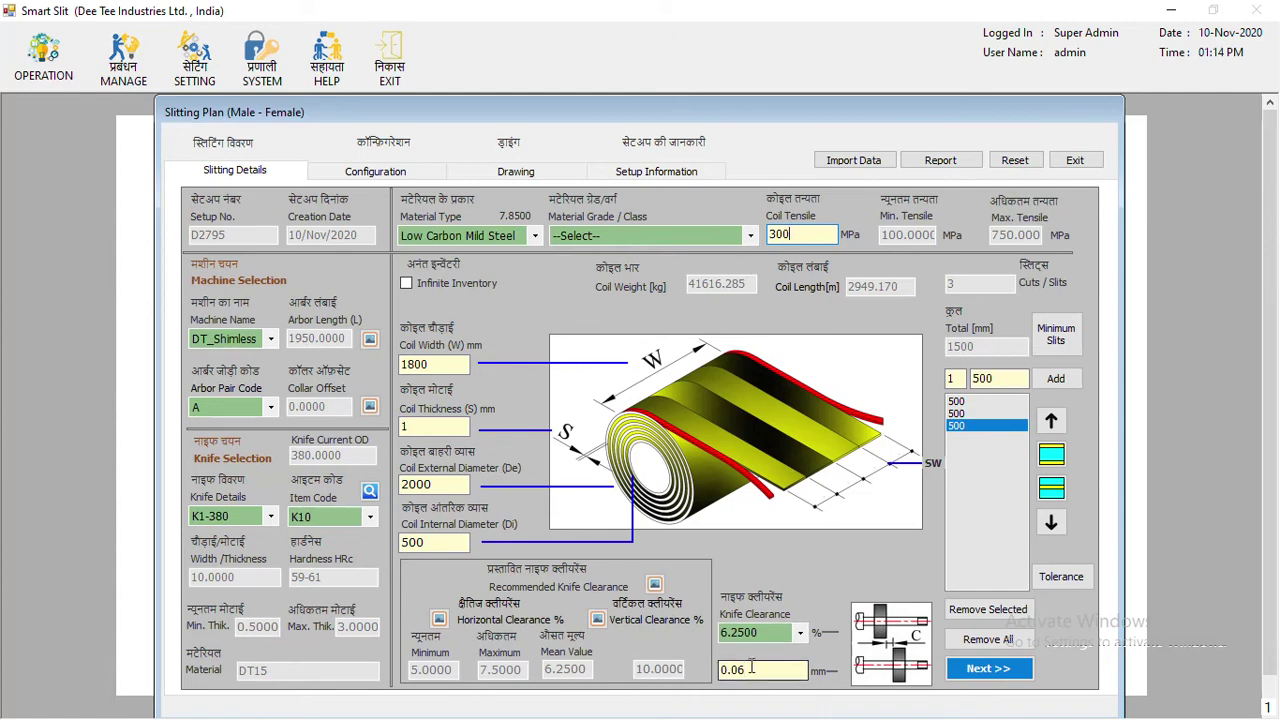
Set the knife clearance to 10.00 % with a manual value of 0.11 mm, and check that the configuration accepts it
{"action": "left_click", "coordinate": [800, 635]}
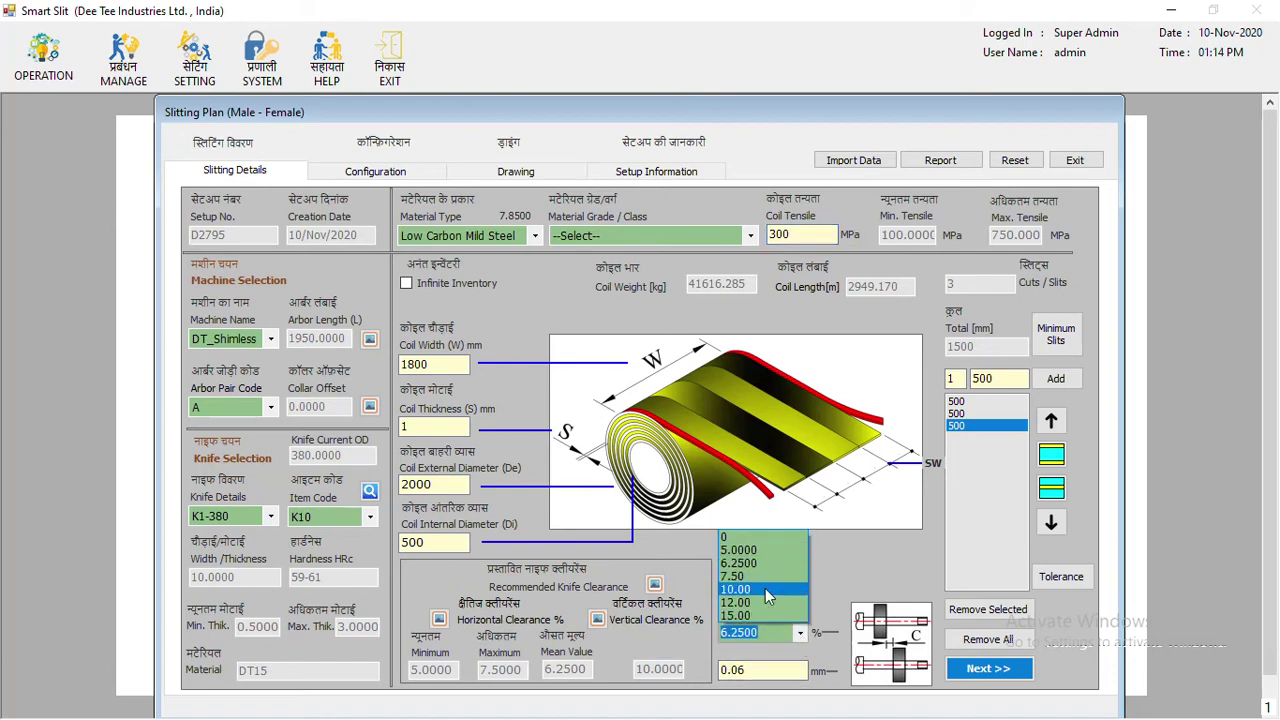
{"action": "left_click", "coordinate": [769, 589]}
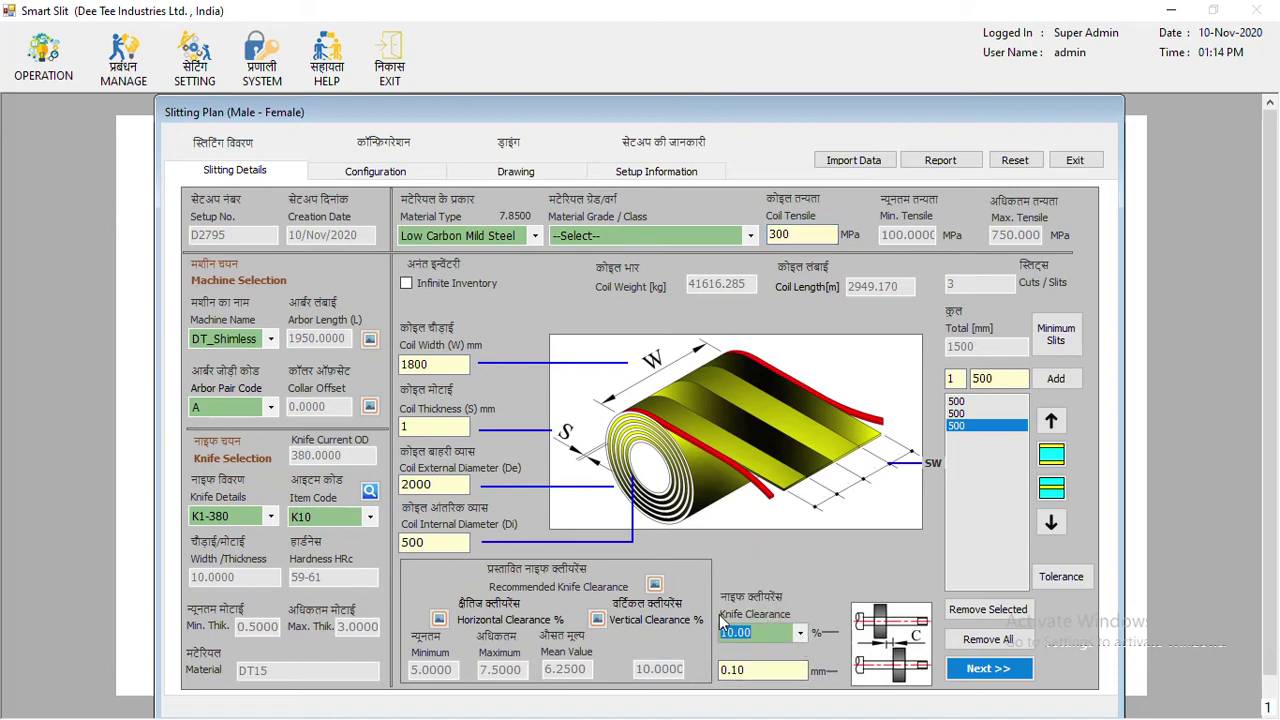
{"action": "left_click", "coordinate": [765, 668]}
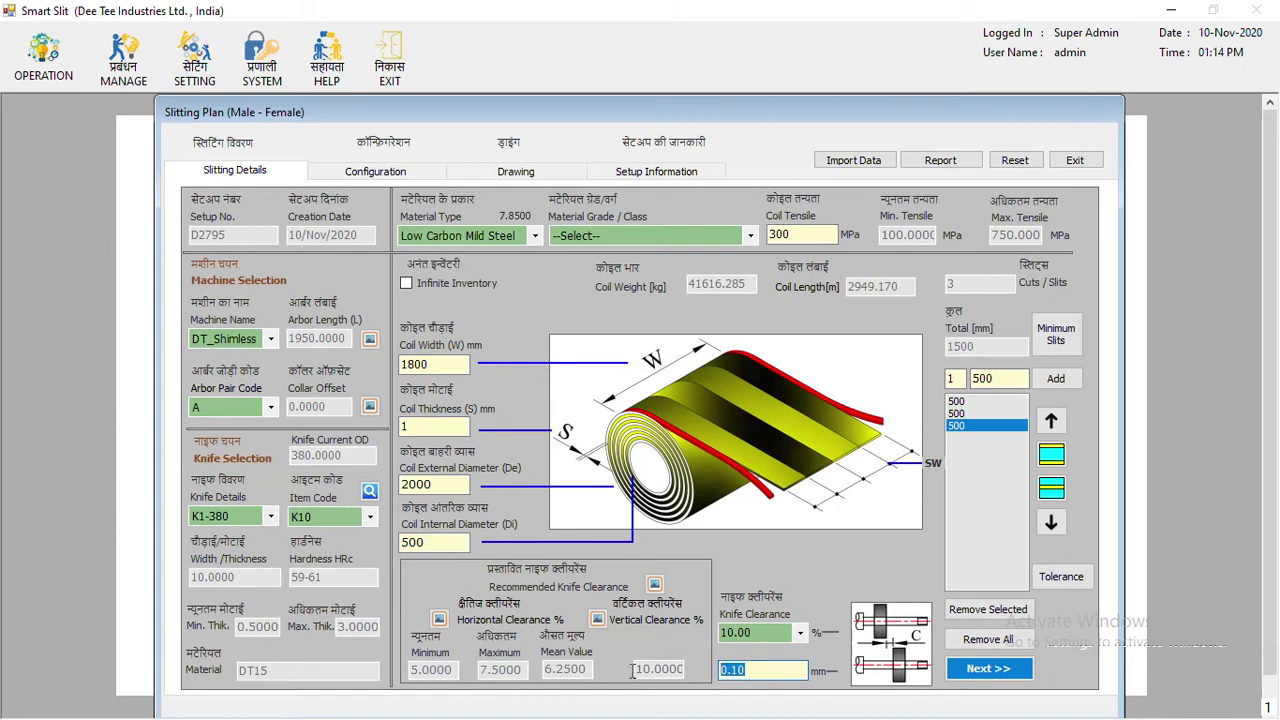
{"action": "type", "text": "0."}
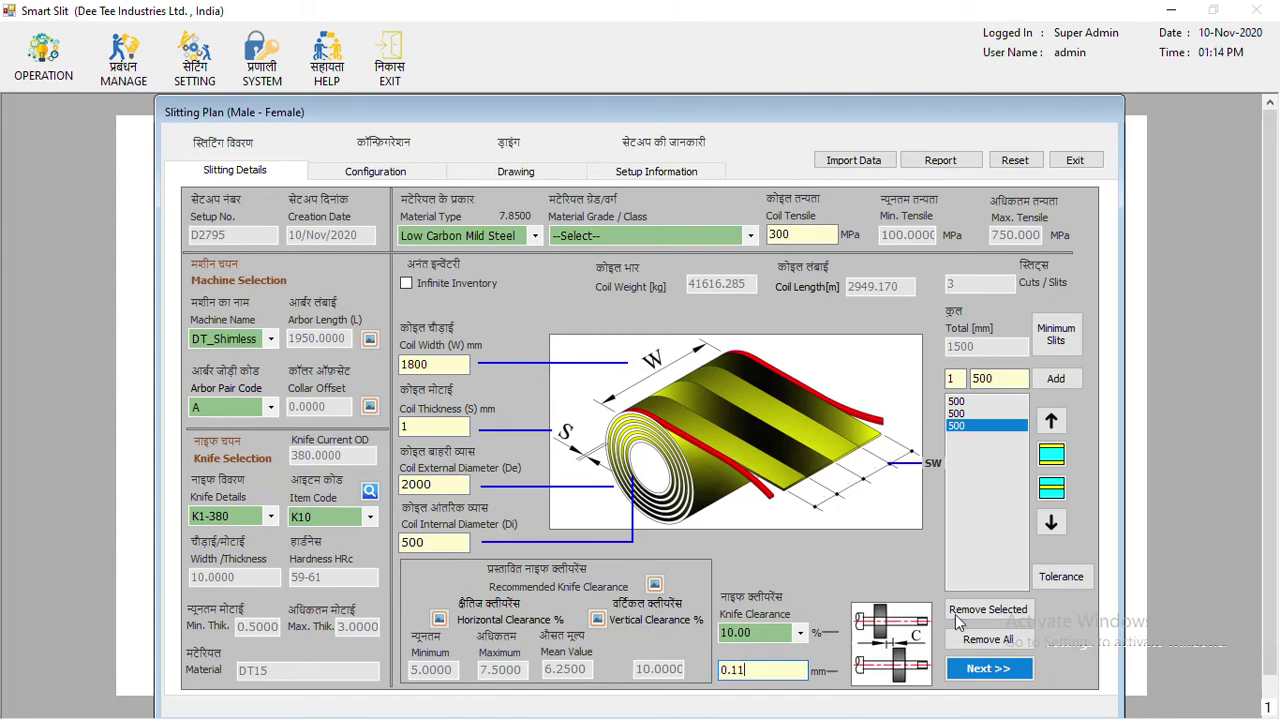
{"action": "left_click", "coordinate": [976, 670]}
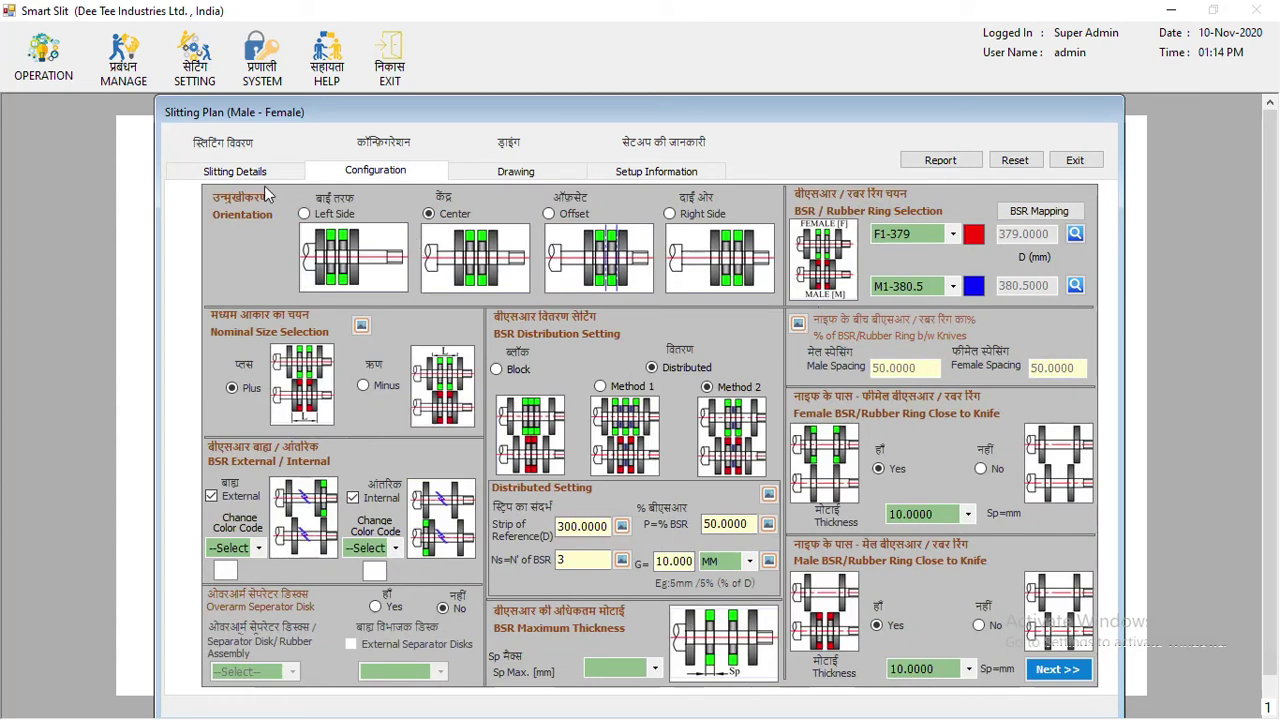
{"action": "left_click", "coordinate": [268, 172]}
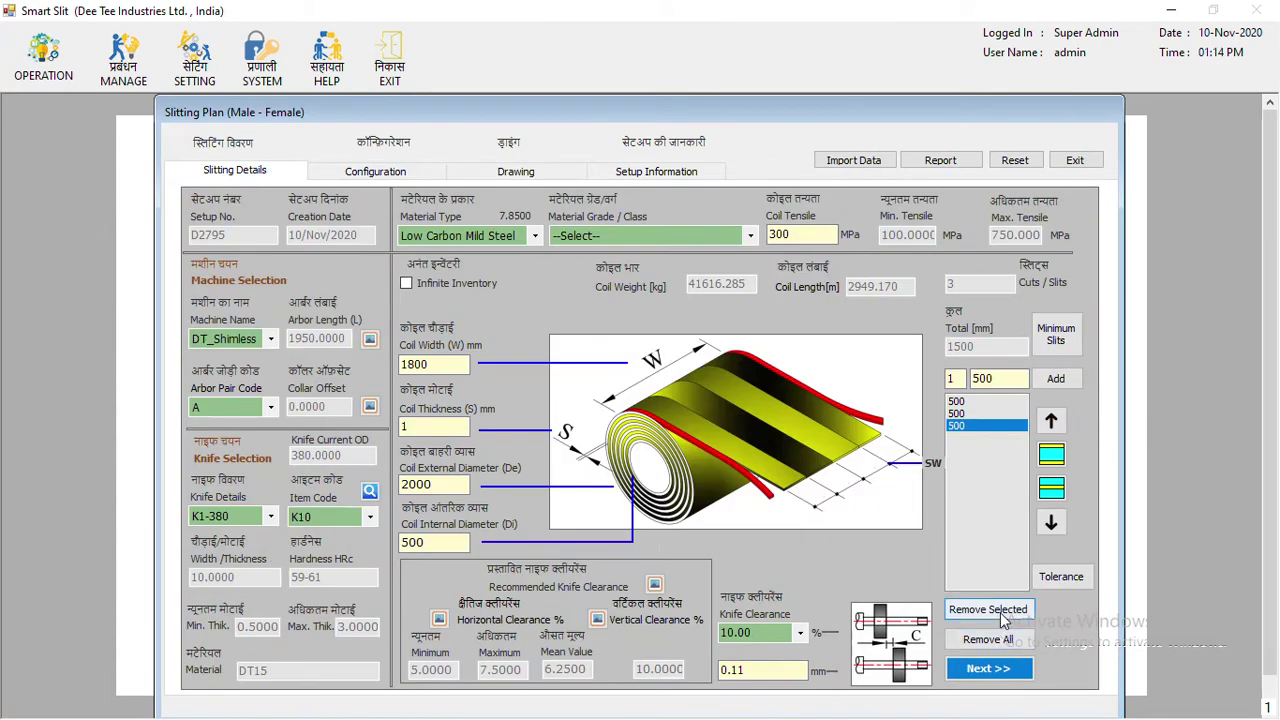
Replace all existing slits with single slits of 100, 200, 300, 400 and 500 mm
{"action": "left_click", "coordinate": [1000, 639]}
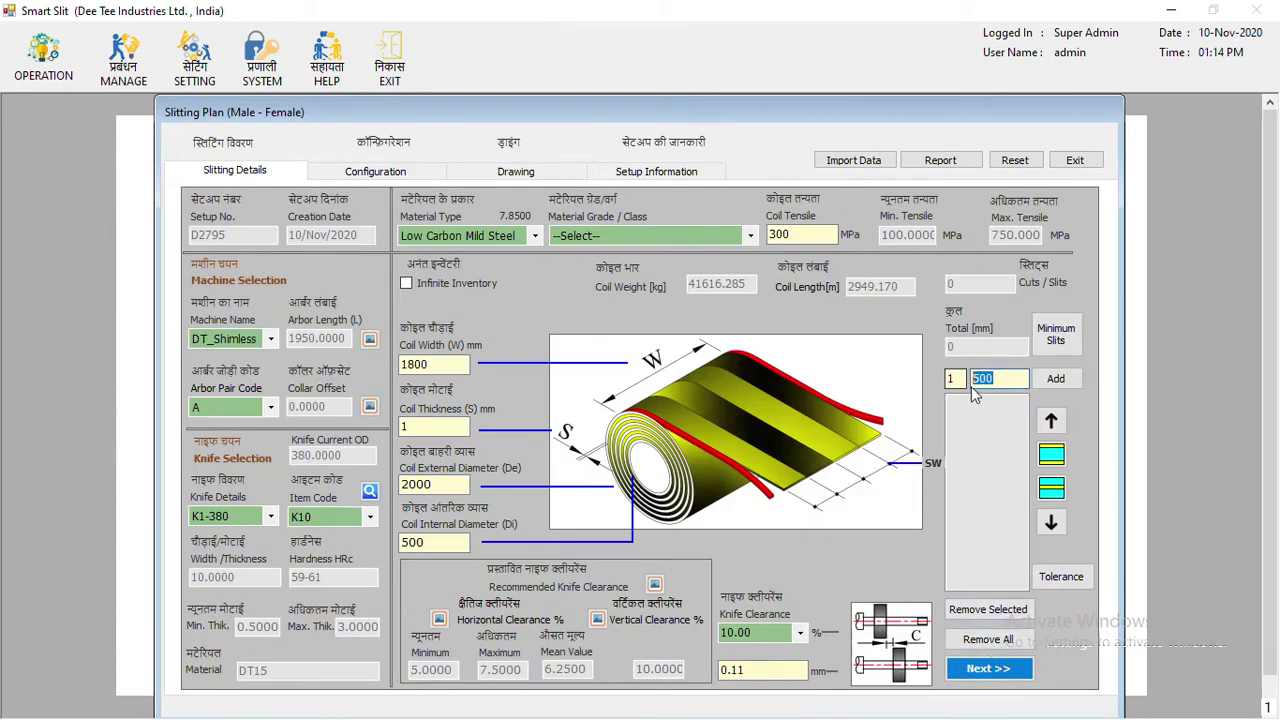
{"action": "type", "text": "100"}
{"action": "key", "text": "Return"}
{"action": "type", "text": "200"}
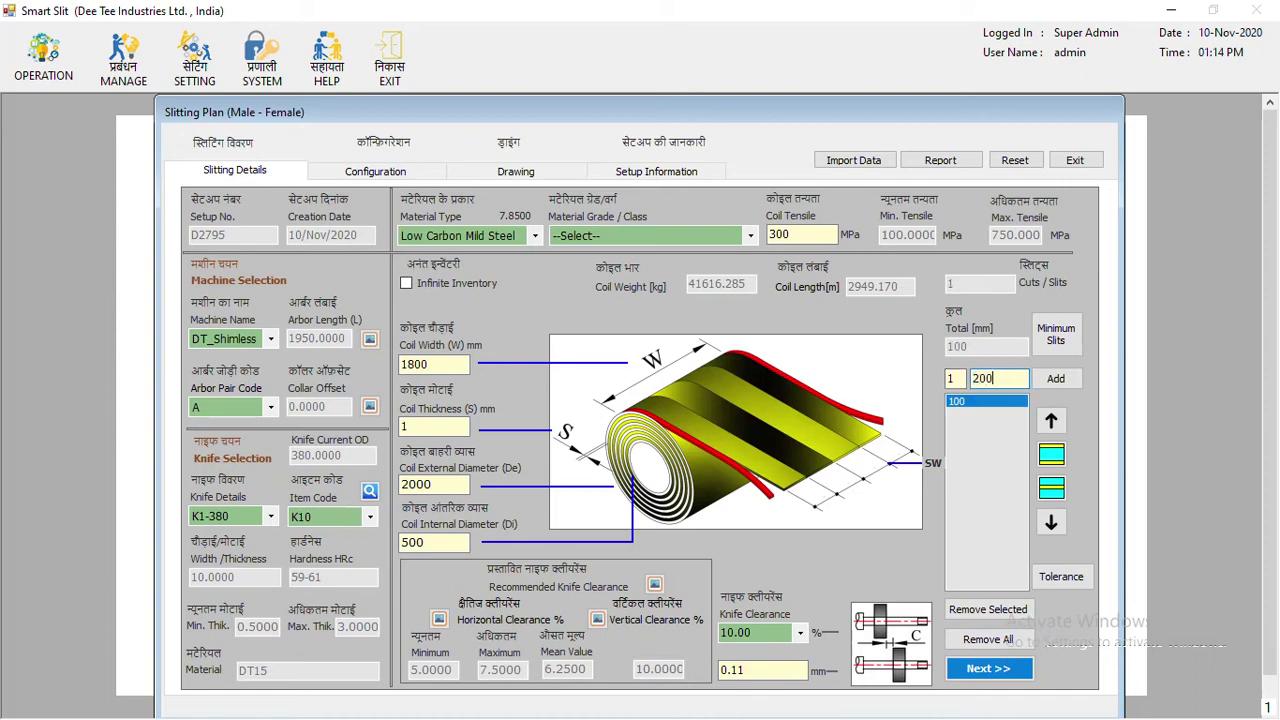
{"action": "key", "text": "Return"}
{"action": "type", "text": "300"}
{"action": "key", "text": "Return"}
{"action": "type", "text": "400"}
{"action": "key", "text": "Return"}
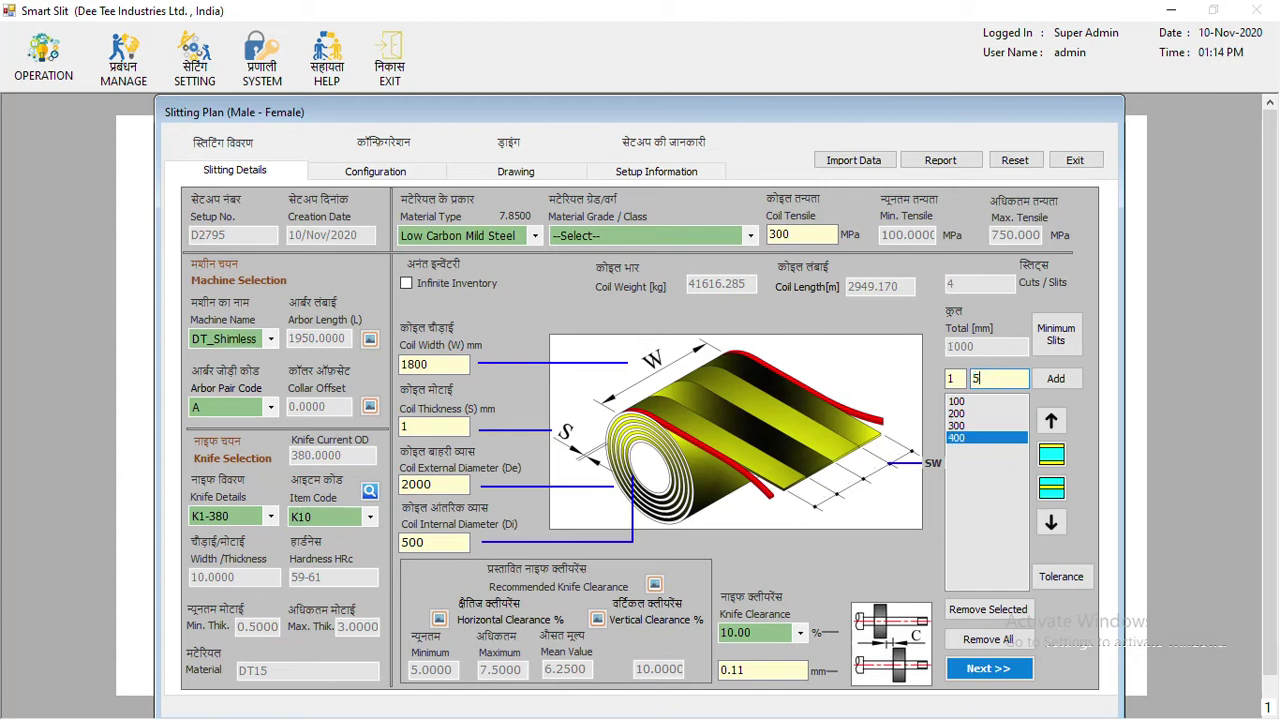
{"action": "type", "text": "500"}
{"action": "key", "text": "Return"}
Add one more slit of 300 mm to fill the 1800 mm coil width
{"action": "type", "text": "600"}
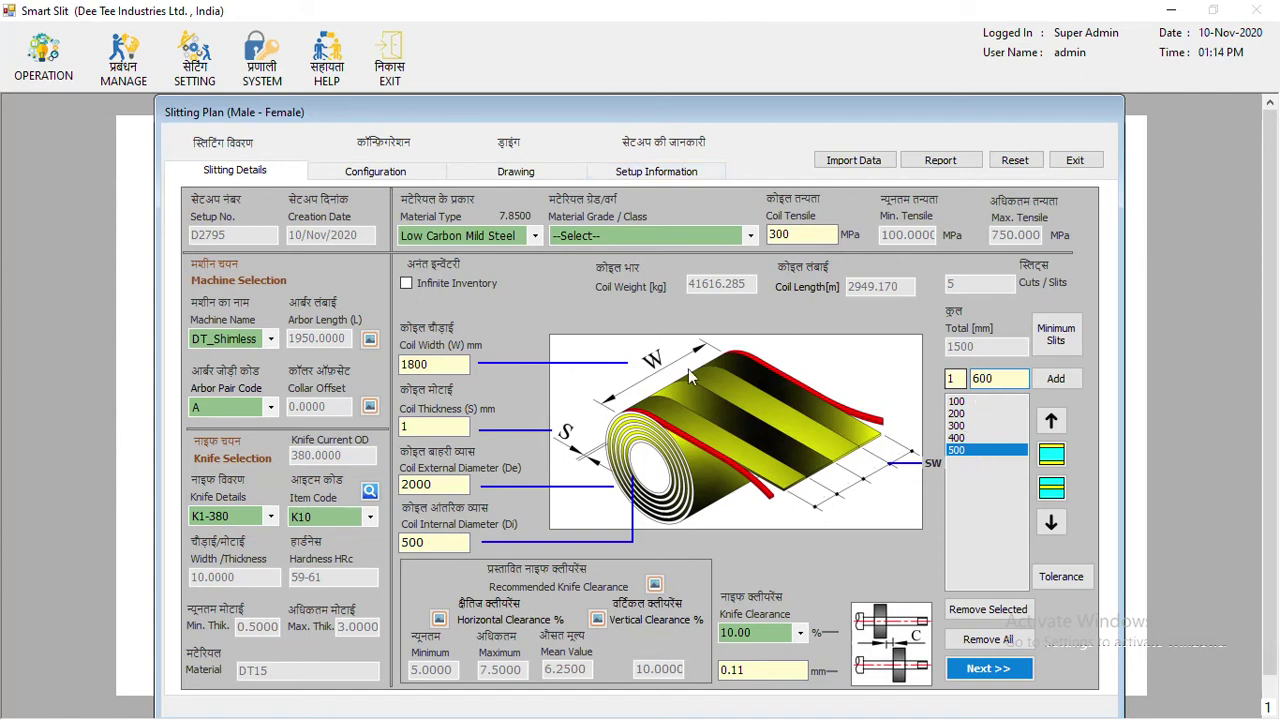
{"action": "left_click_drag", "start_coordinate": [446, 366], "coordinate": [325, 357]}
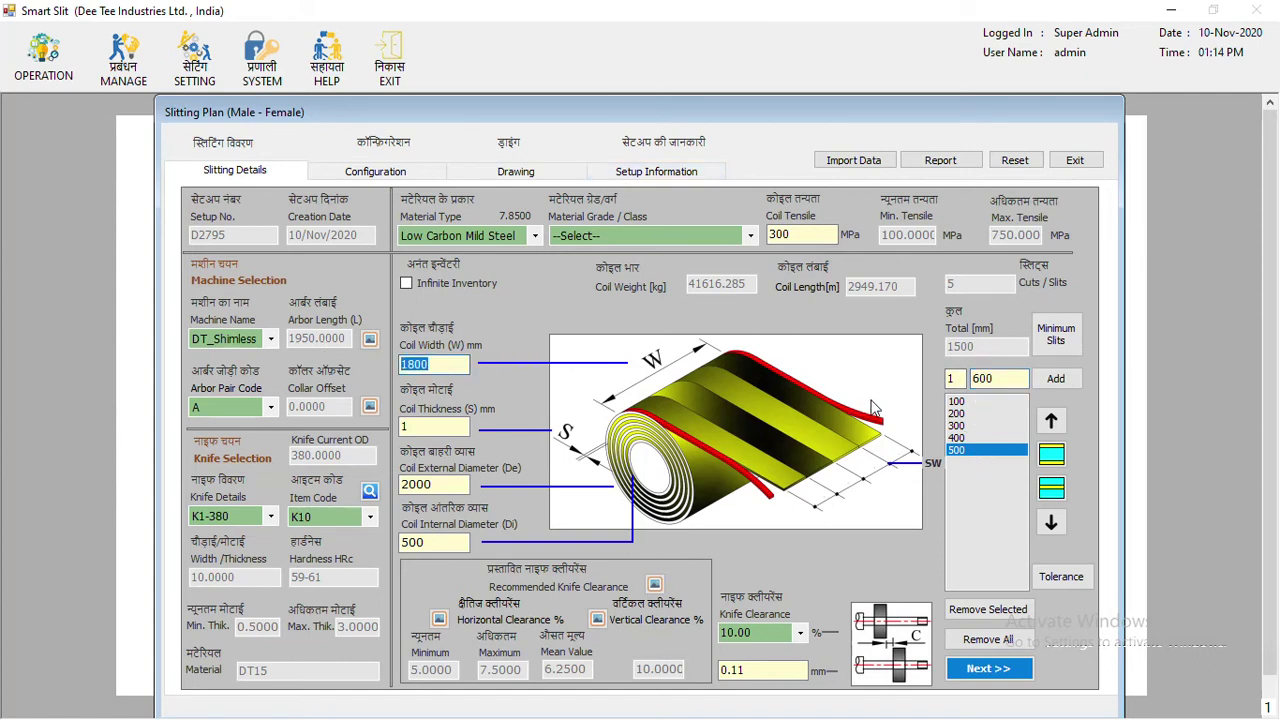
{"action": "left_click_drag", "start_coordinate": [996, 378], "coordinate": [908, 390]}
{"action": "type", "text": "300"}
{"action": "key", "text": "Return"}
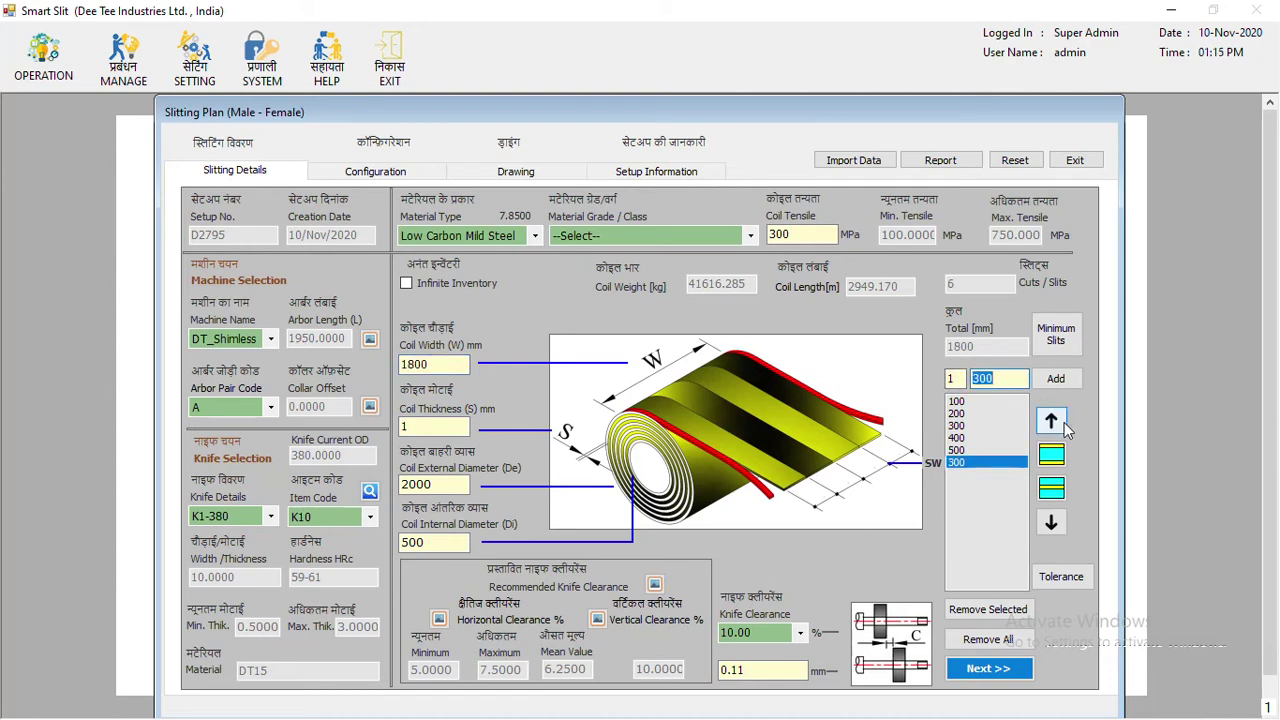
Replace the last slit with one of 250 mm, and try arranging the slits with the widest in the middle and with the narrowest in the middle
{"action": "left_click", "coordinate": [988, 610]}
{"action": "left_click_drag", "start_coordinate": [998, 378], "coordinate": [864, 381]}
{"action": "type", "text": "250"}
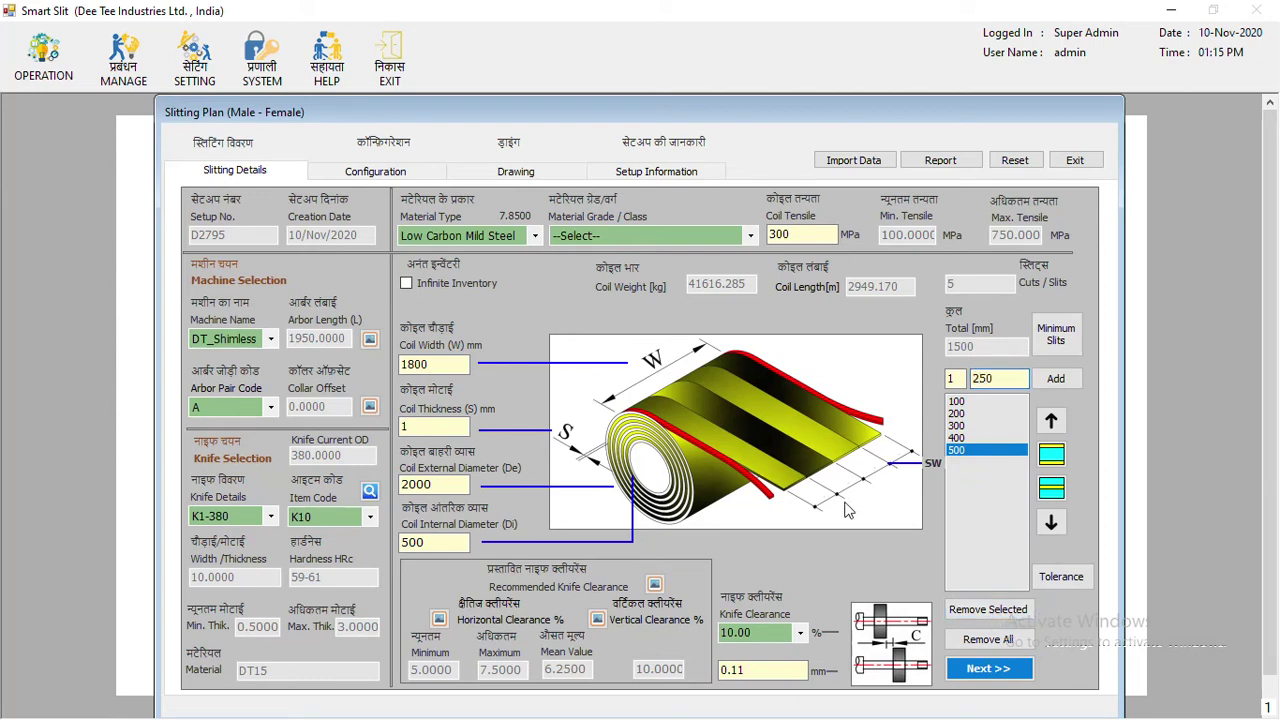
{"action": "left_click", "coordinate": [1066, 382]}
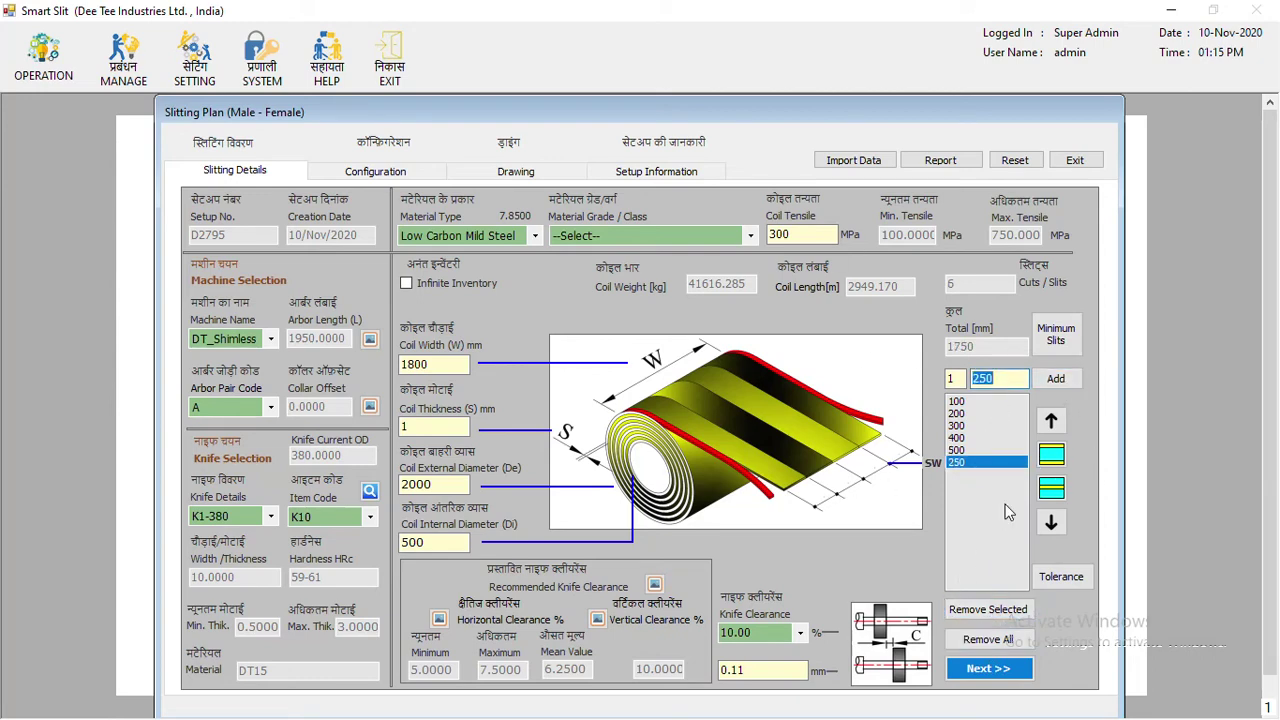
{"action": "left_click", "coordinate": [1051, 458]}
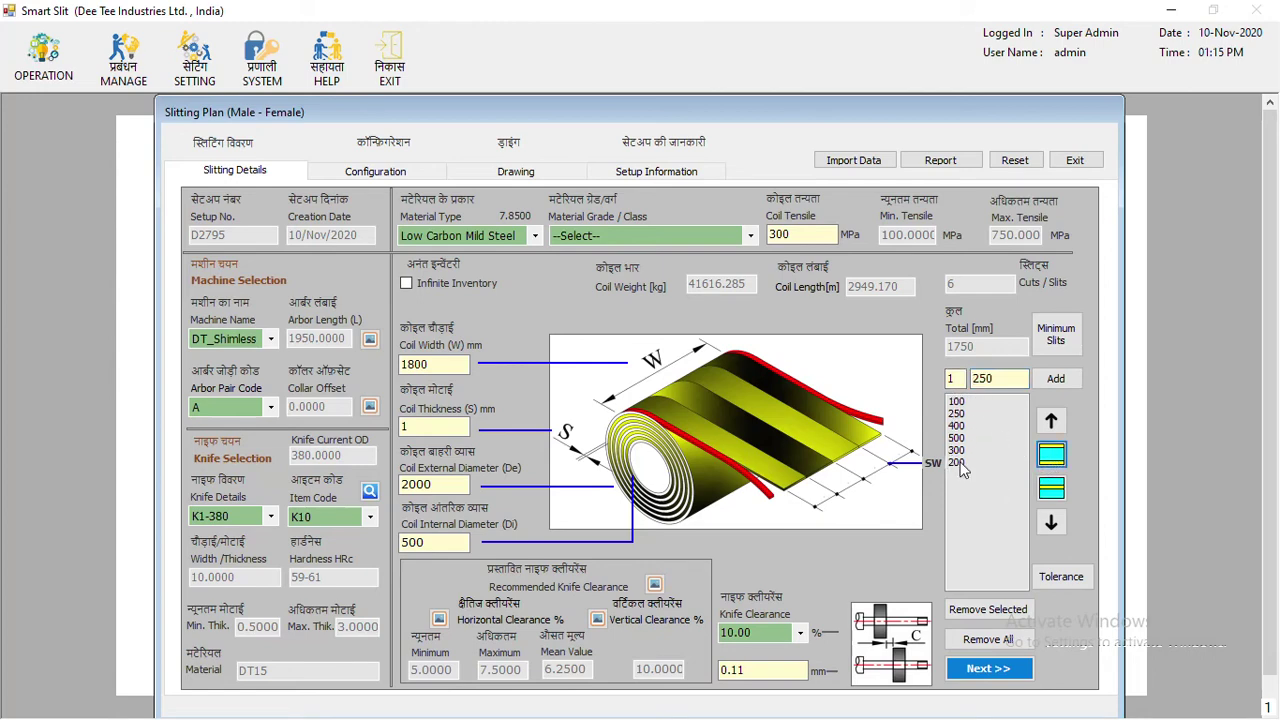
{"action": "left_click", "coordinate": [1051, 489]}
Enable the overarm separator disk with a 5.0000 separator disk/rubber assembly, and generate the drawing
{"action": "left_click", "coordinate": [987, 676]}
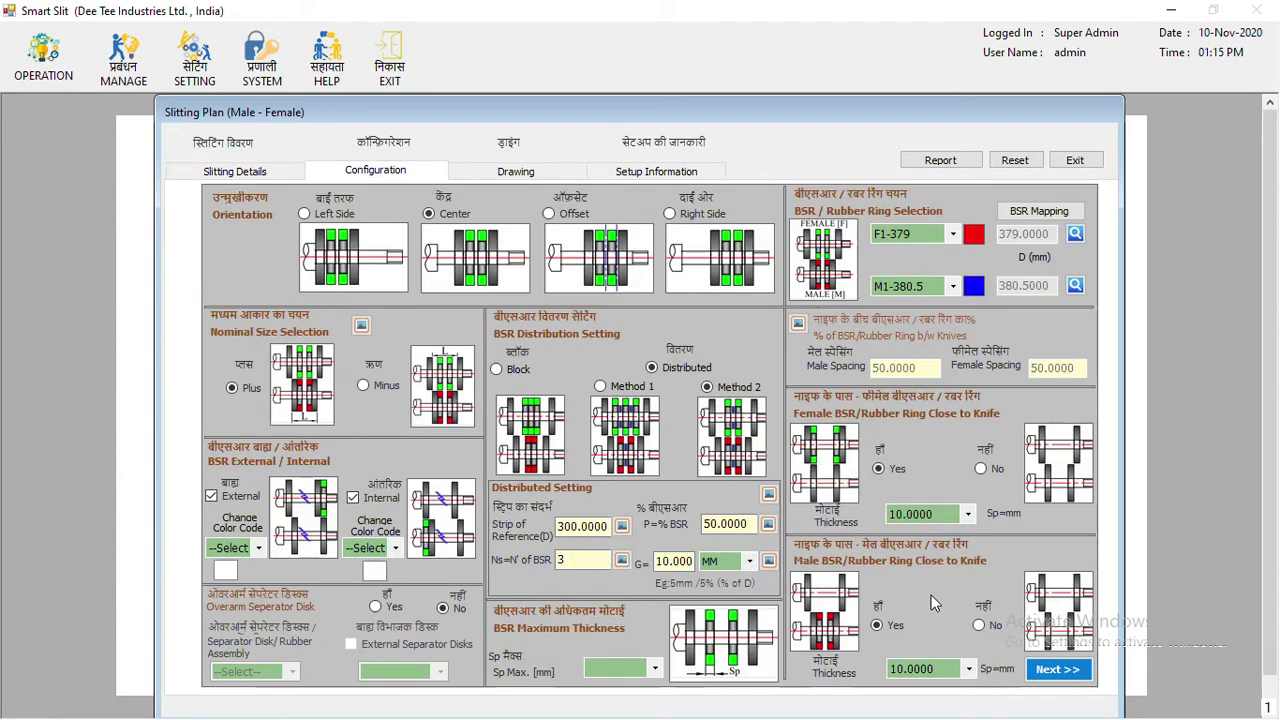
{"action": "left_click", "coordinate": [376, 607]}
{"action": "left_click", "coordinate": [260, 671]}
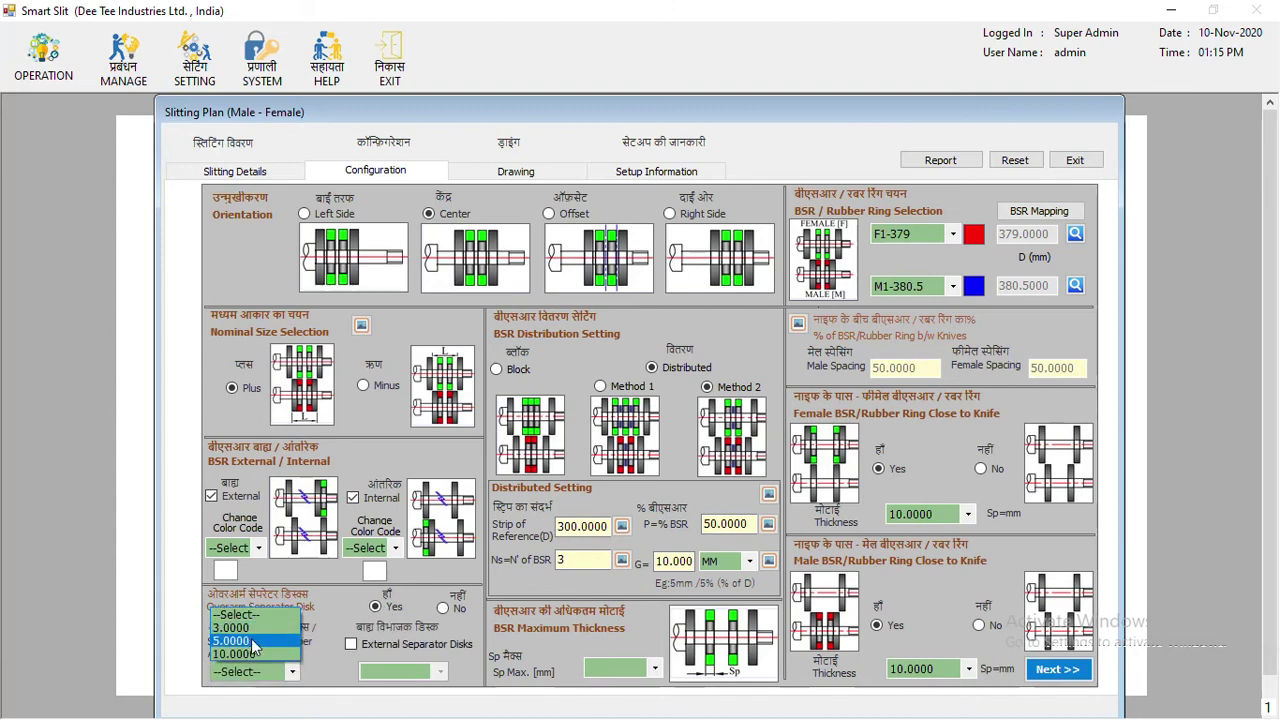
{"action": "left_click", "coordinate": [251, 645]}
{"action": "left_click", "coordinate": [1045, 669]}
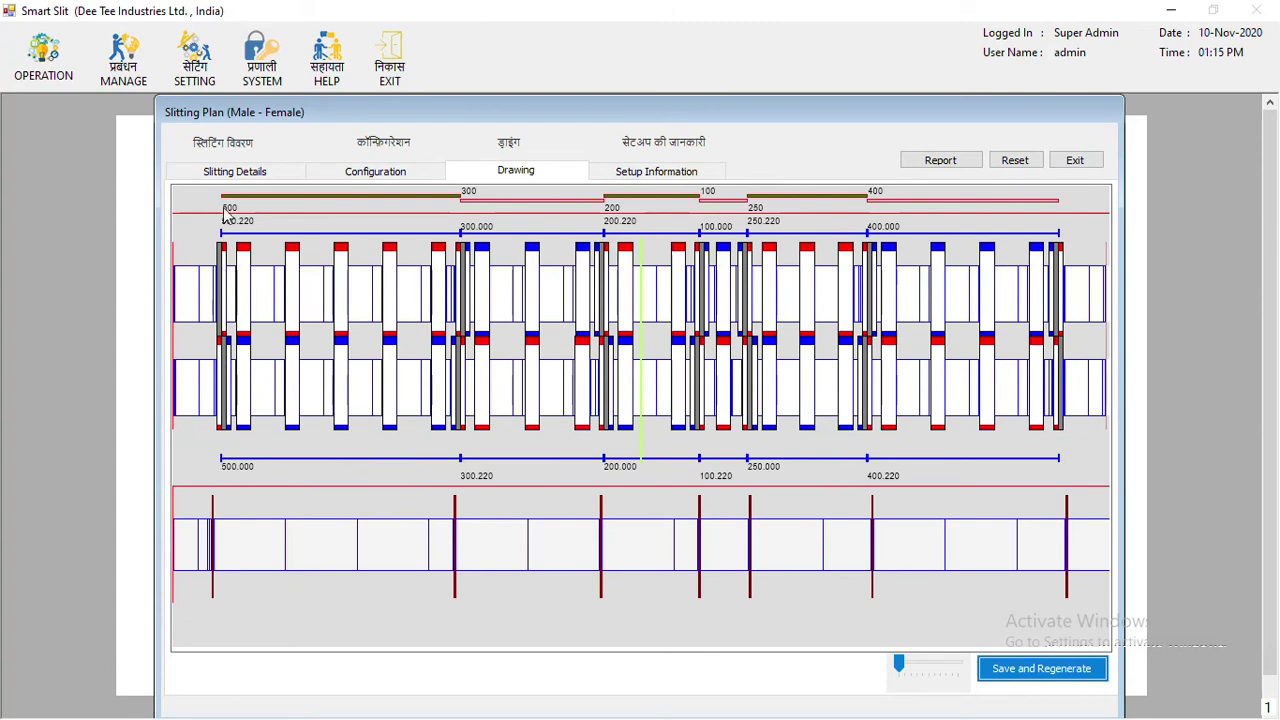
Replace all existing slits in the slitting details with three slits of 500 mm
{"action": "left_click", "coordinate": [402, 178]}
{"action": "left_click", "coordinate": [275, 175]}
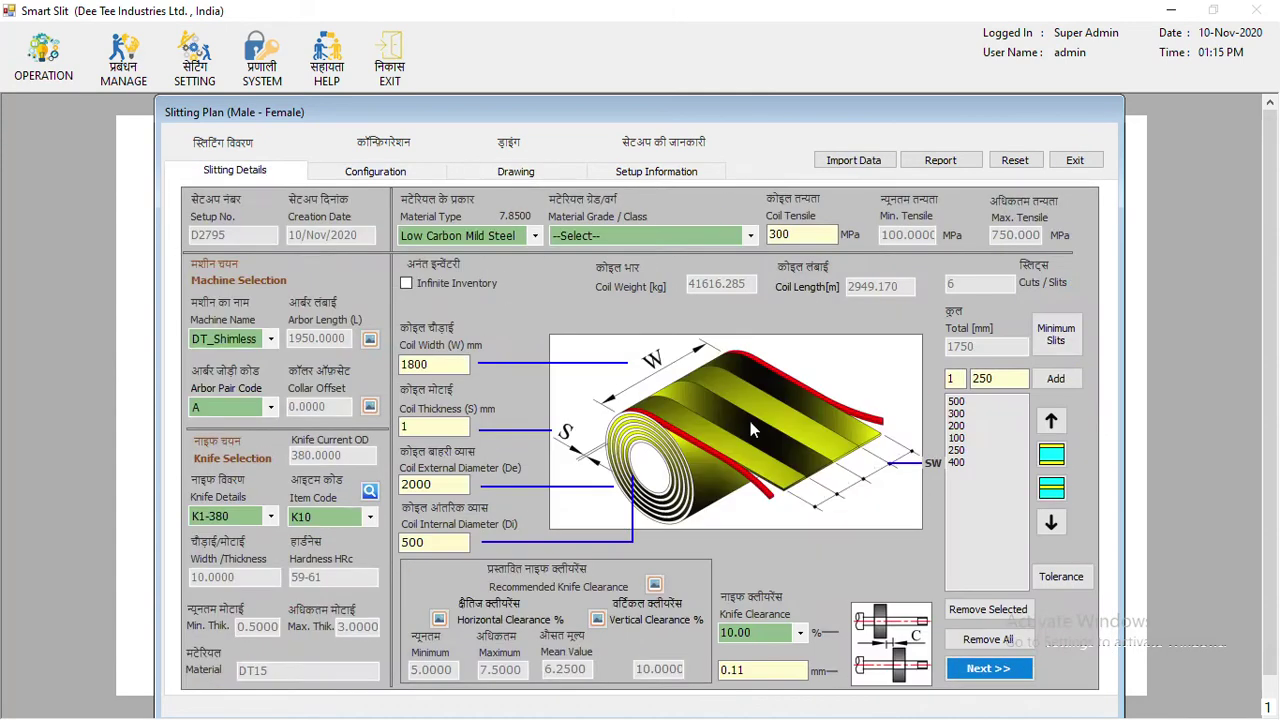
{"action": "left_click", "coordinate": [988, 639]}
{"action": "double_click", "coordinate": [994, 383]}
{"action": "type", "text": "500"}
{"action": "key", "text": "Return"}
{"action": "key", "text": "Return"}
{"action": "key", "text": "Return"}
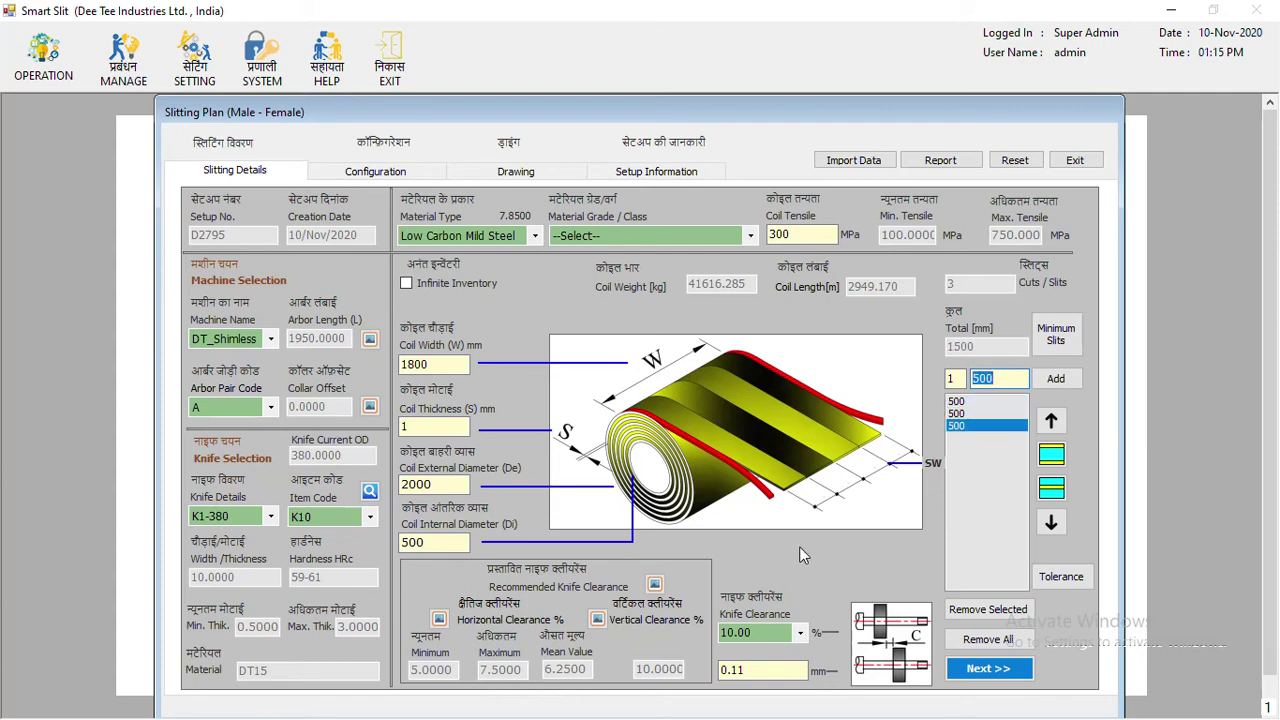
Generate the drawing for the three 500 mm slits, and review the configuration and slitting details
{"action": "left_click", "coordinate": [988, 668]}
{"action": "left_click", "coordinate": [1036, 676]}
{"action": "left_click", "coordinate": [1036, 676]}
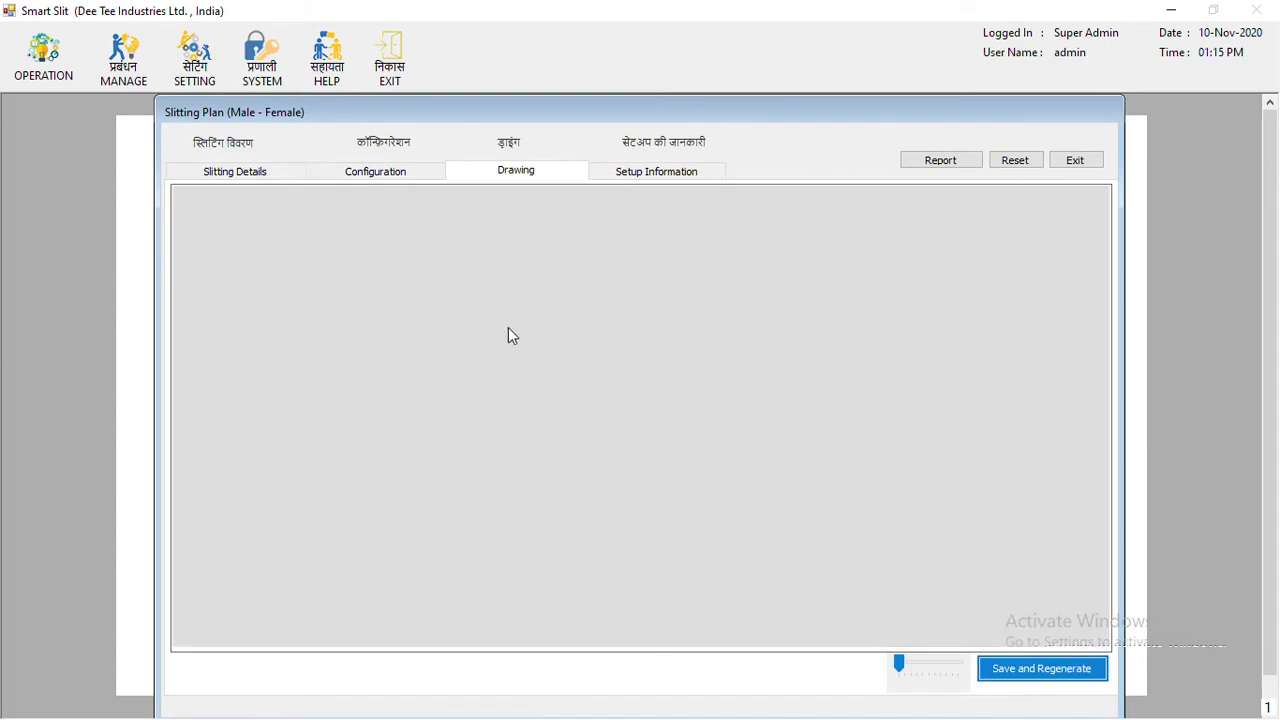
{"action": "left_click", "coordinate": [385, 172]}
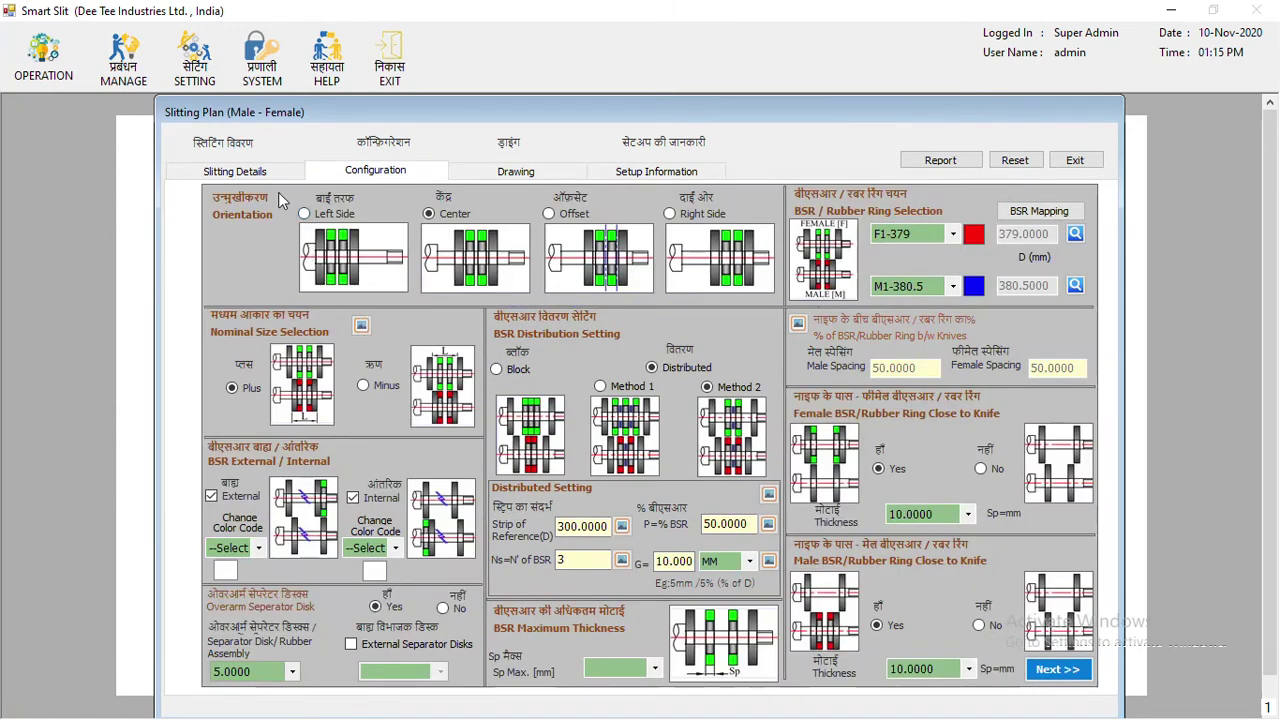
{"action": "left_click", "coordinate": [271, 175]}
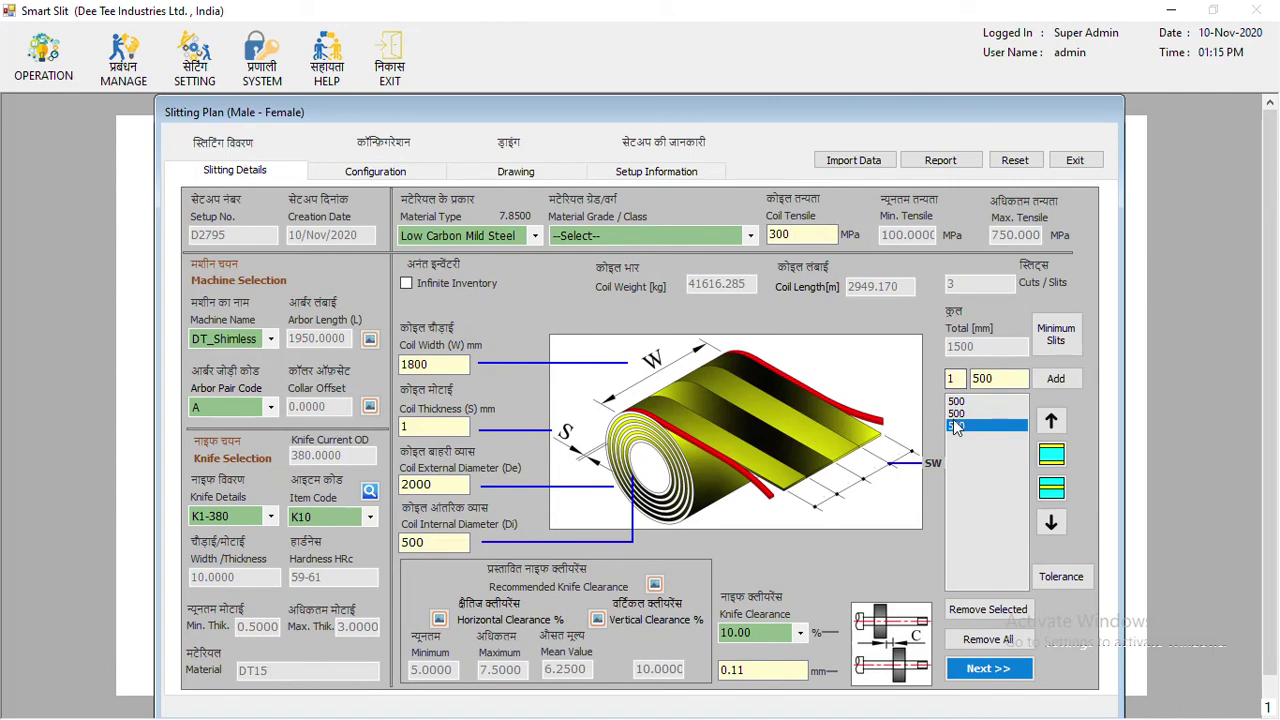
Configure Left Side orientation and Block BSR distribution with male and female spacing of 0 %
{"action": "left_click", "coordinate": [988, 670]}
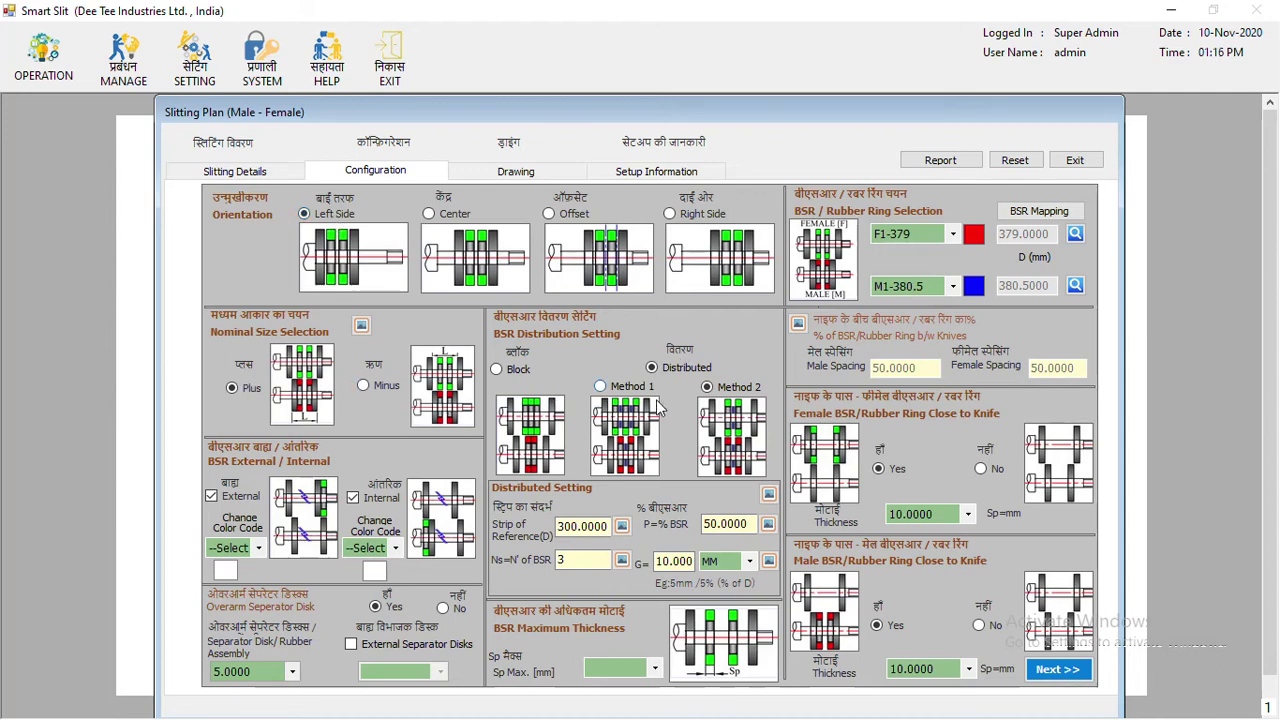
{"action": "left_click", "coordinate": [497, 369]}
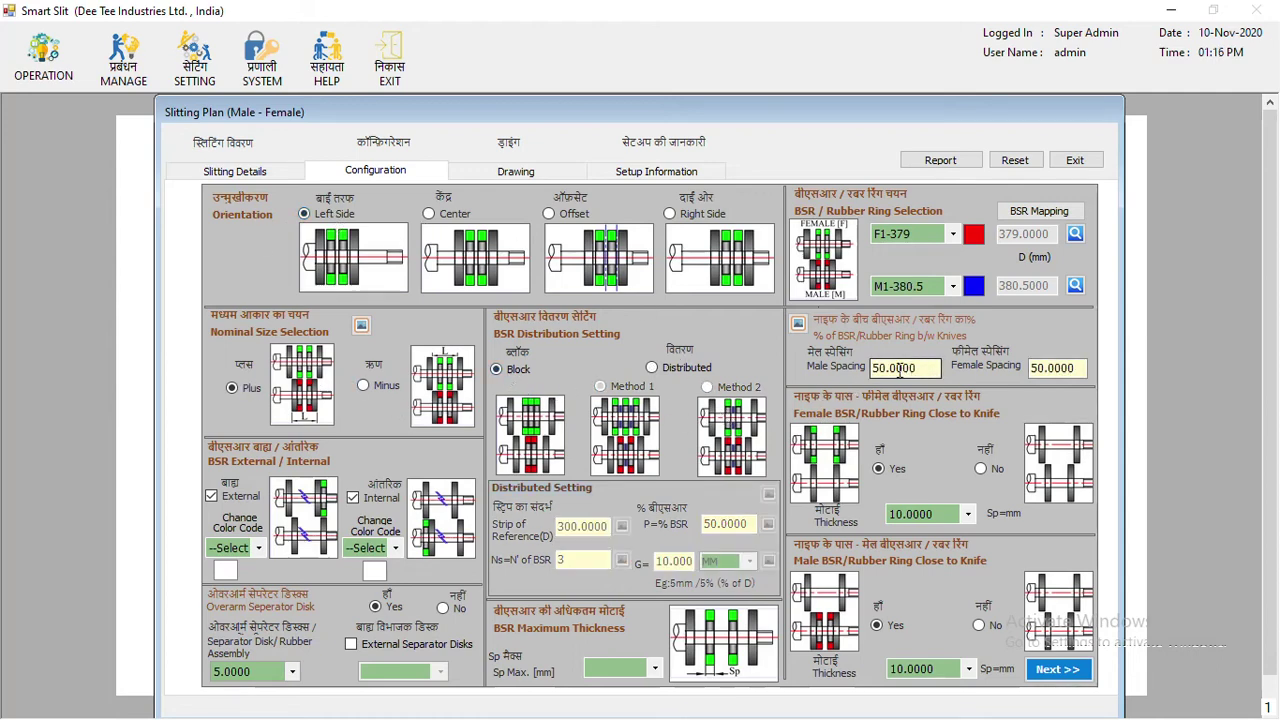
{"action": "type", "text": "5"}
{"action": "key", "text": "Tab"}
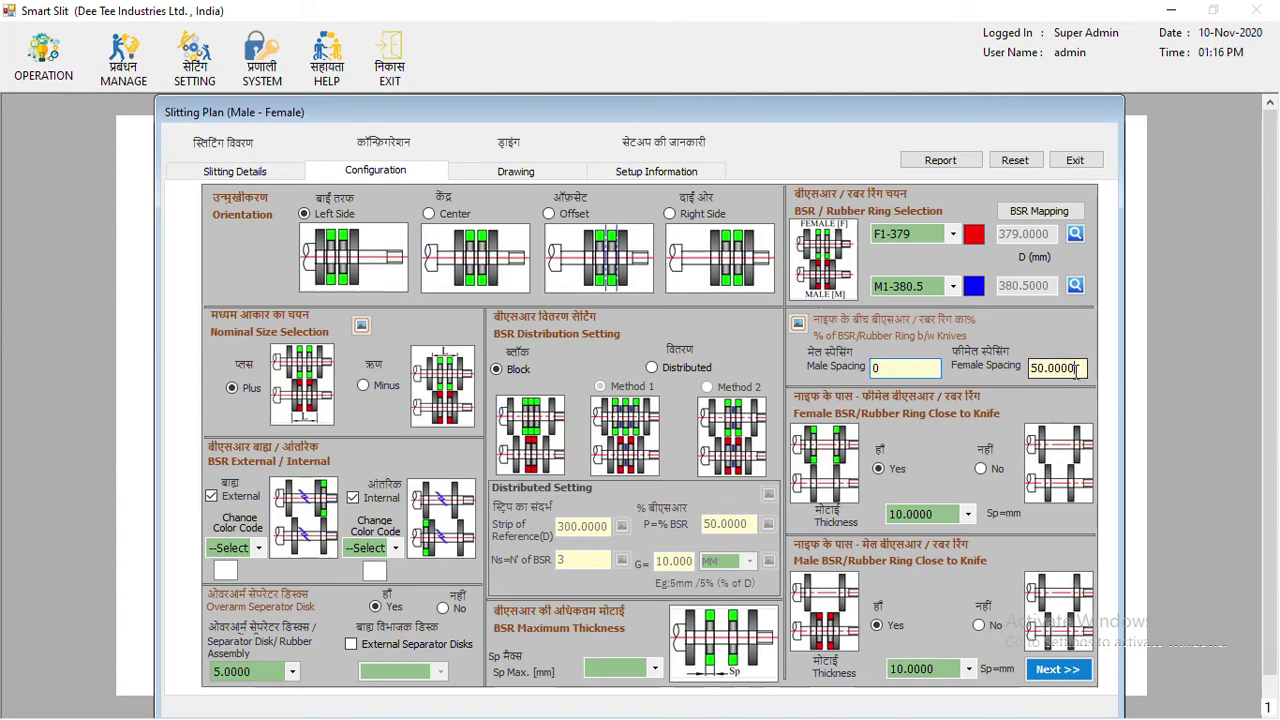
{"action": "type", "text": "0"}
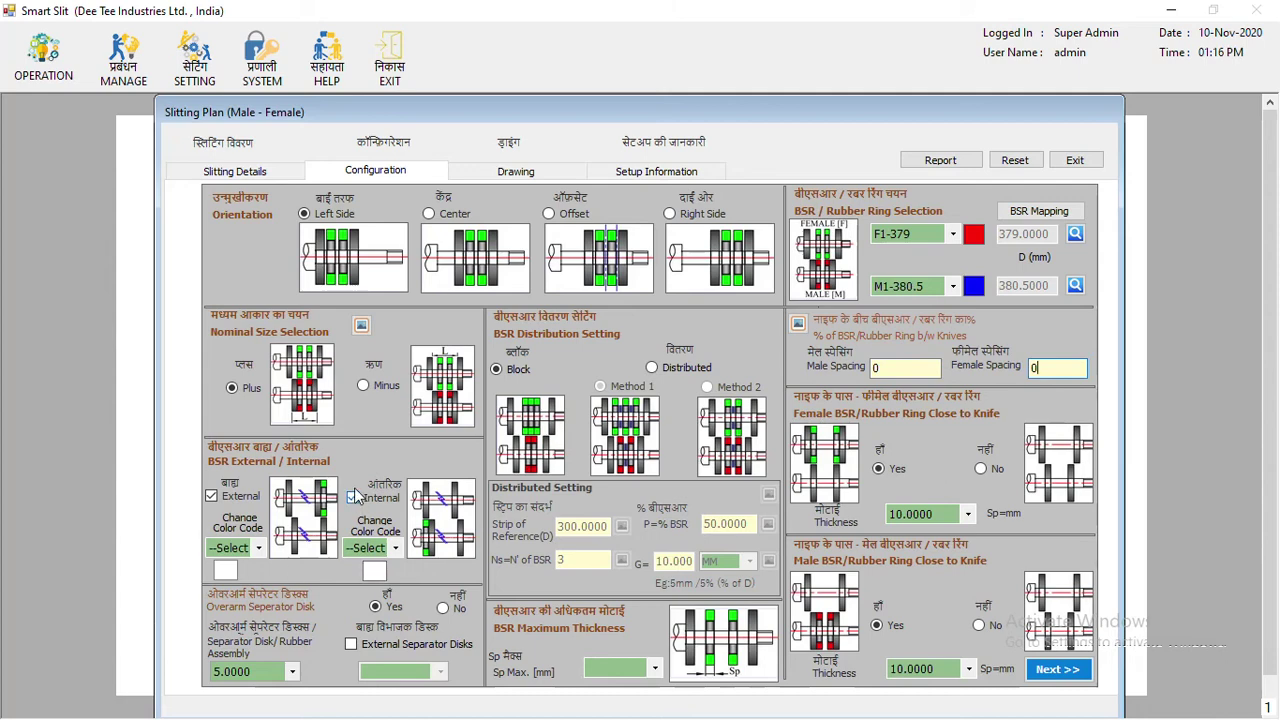
Disable external and internal BSRs and the female and male BSRs close to the knife, and generate the drawing
{"action": "left_click", "coordinate": [214, 497]}
{"action": "left_click", "coordinate": [353, 497]}
{"action": "left_click", "coordinate": [995, 471]}
{"action": "left_click", "coordinate": [982, 624]}
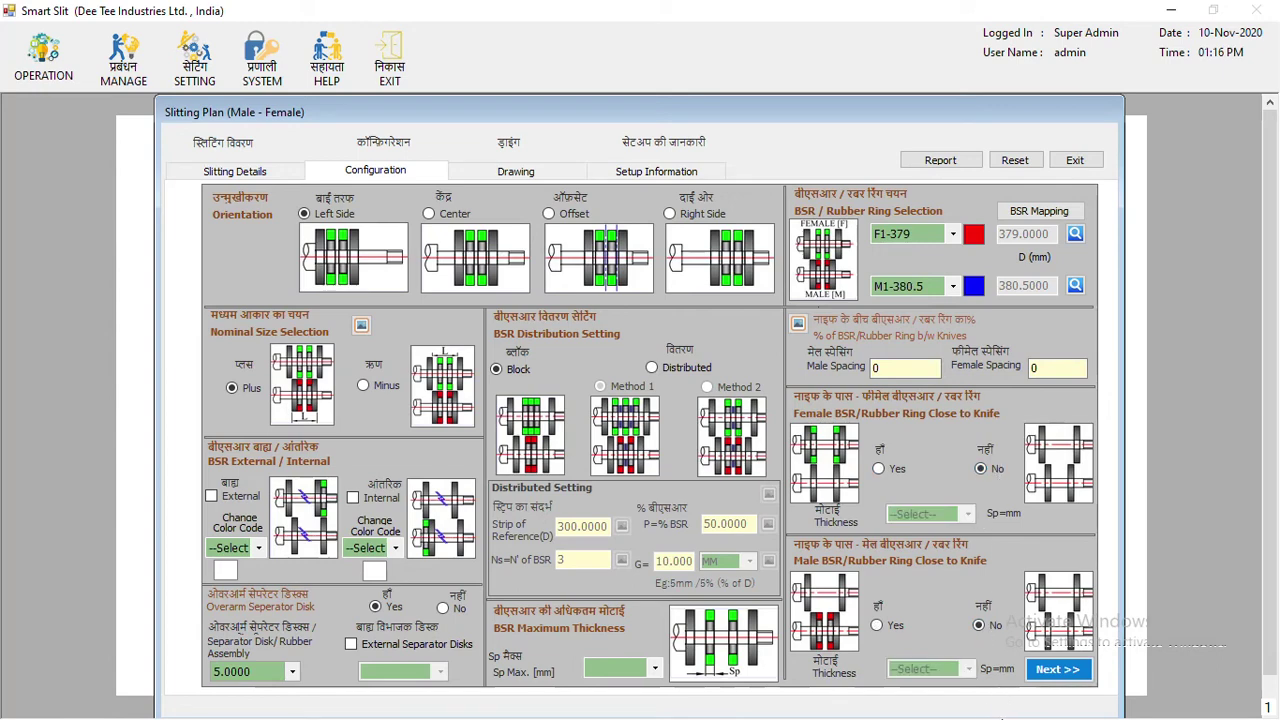
{"action": "left_click", "coordinate": [1032, 670]}
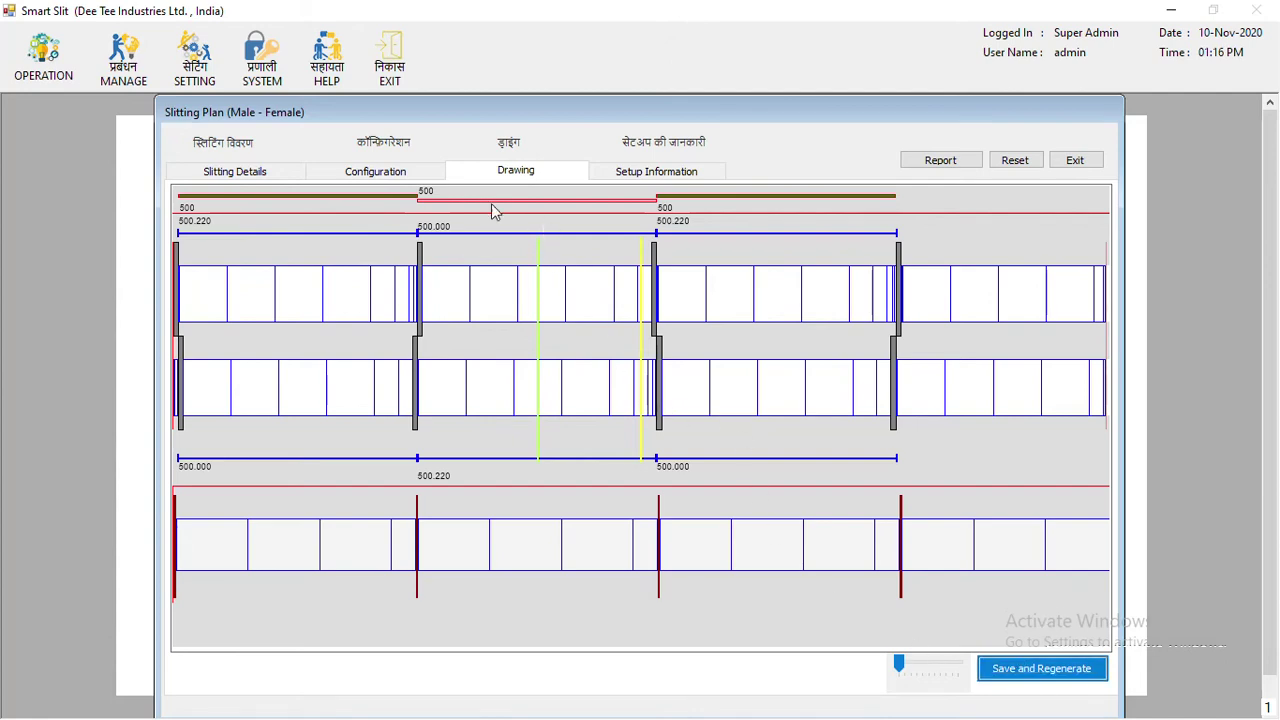
Compare the left-side knife layout in the drawing with the slit list and the orientation setting
{"action": "left_click", "coordinate": [375, 172]}
{"action": "left_click", "coordinate": [236, 171]}
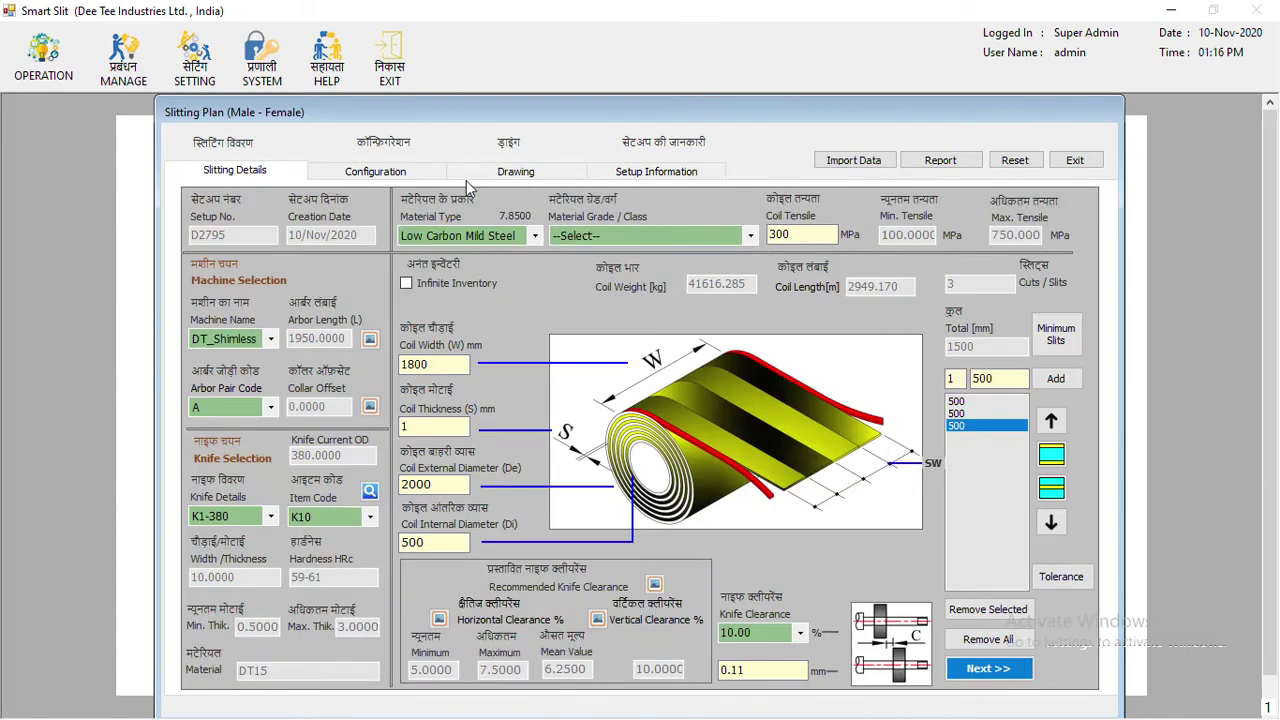
{"action": "left_click", "coordinate": [505, 172]}
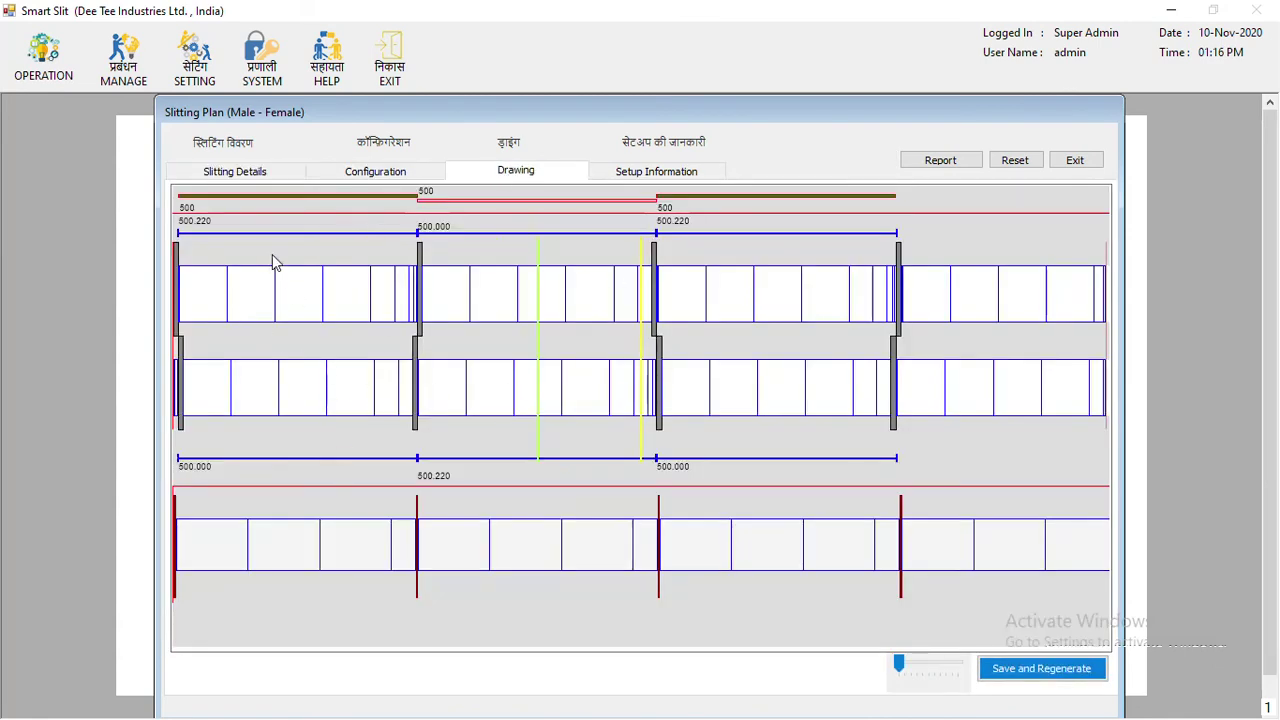
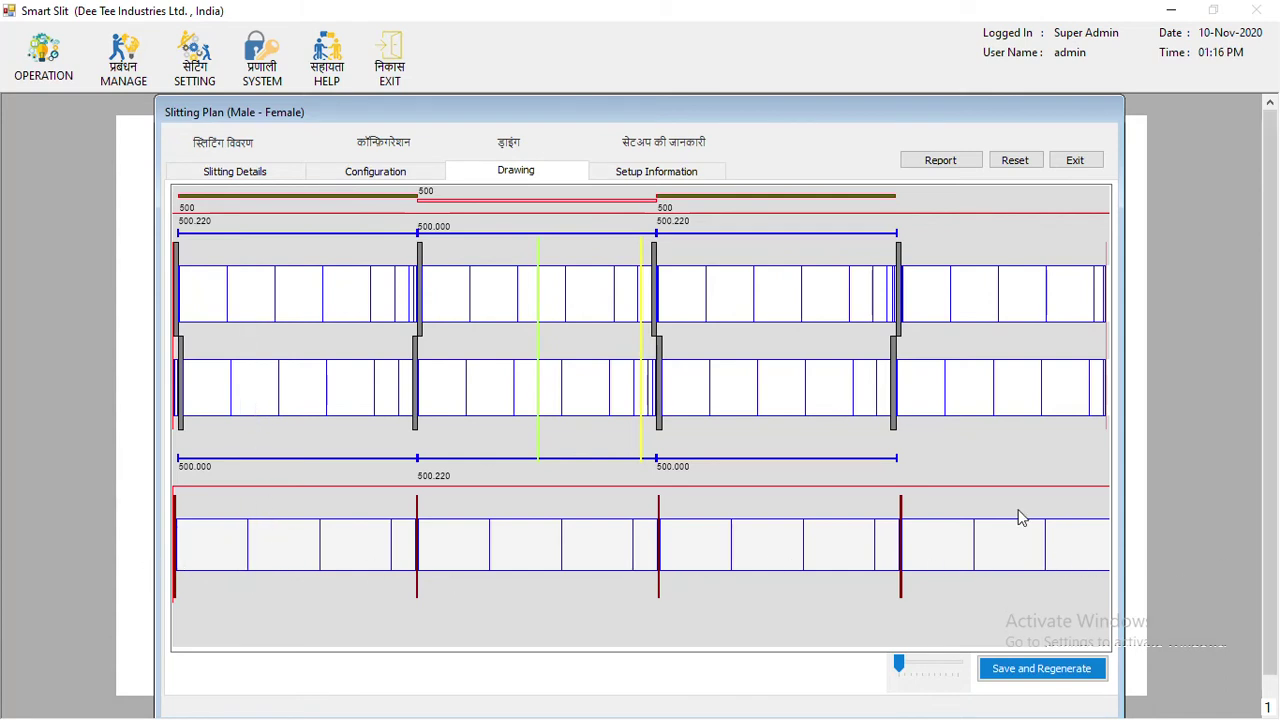
{"action": "left_click", "coordinate": [420, 173]}
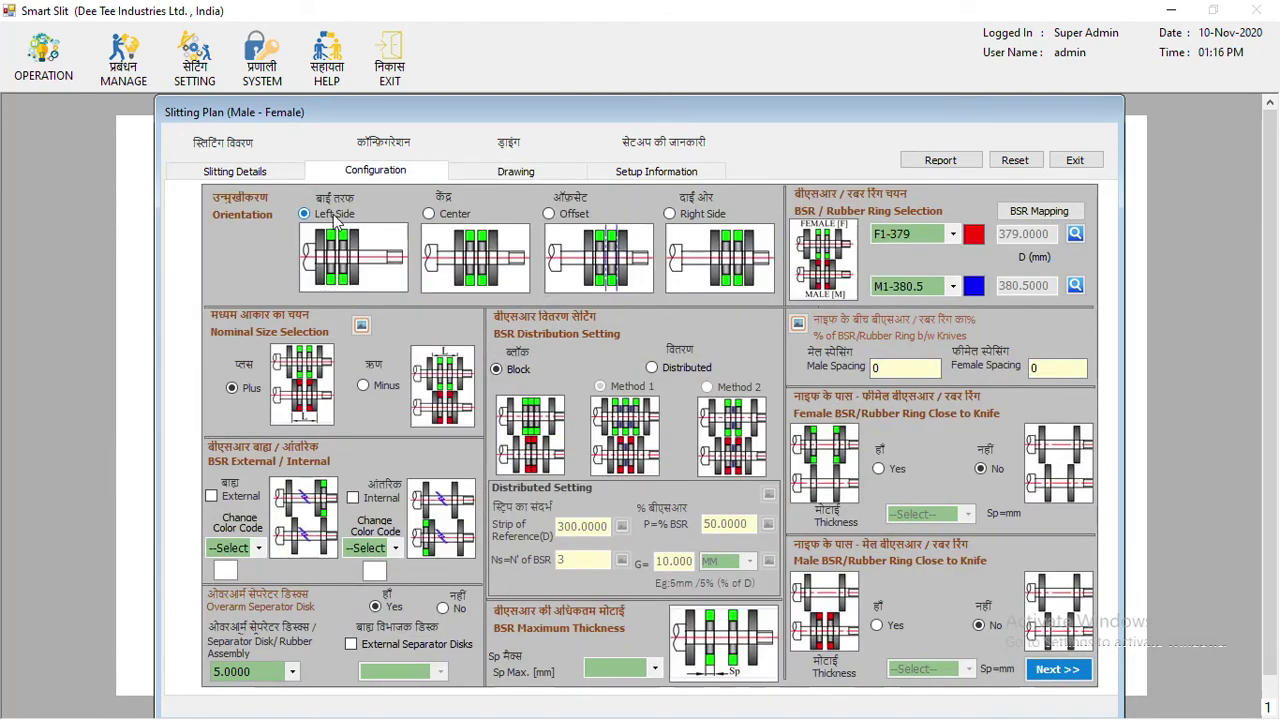
{"action": "left_click", "coordinate": [1050, 669]}
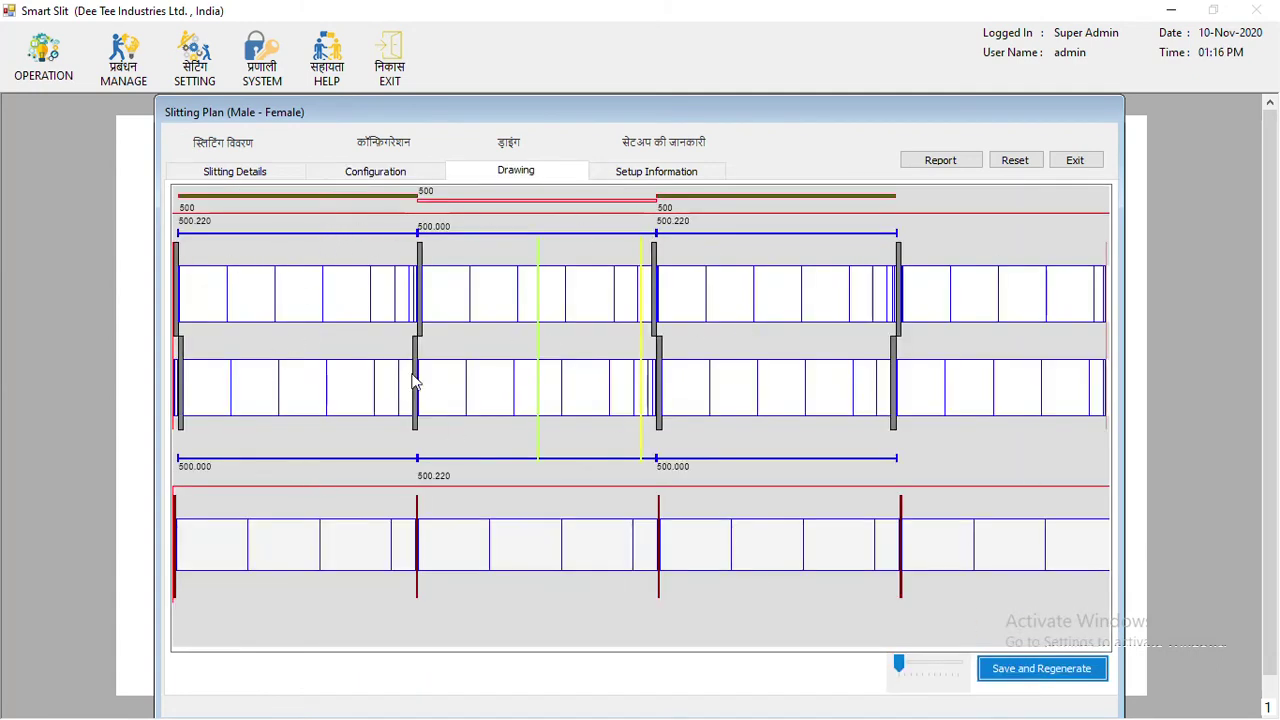
Change the orientation to Center and regenerate the drawing
{"action": "left_click", "coordinate": [365, 173]}
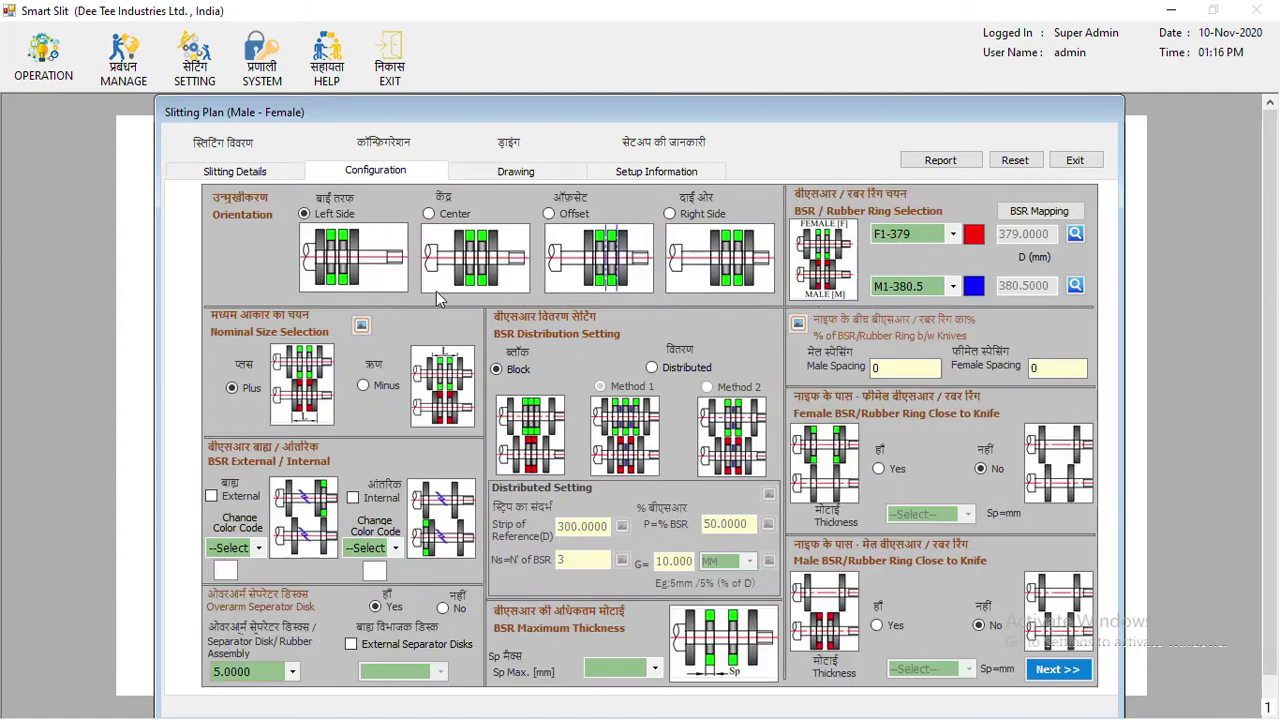
{"action": "left_click", "coordinate": [1057, 669]}
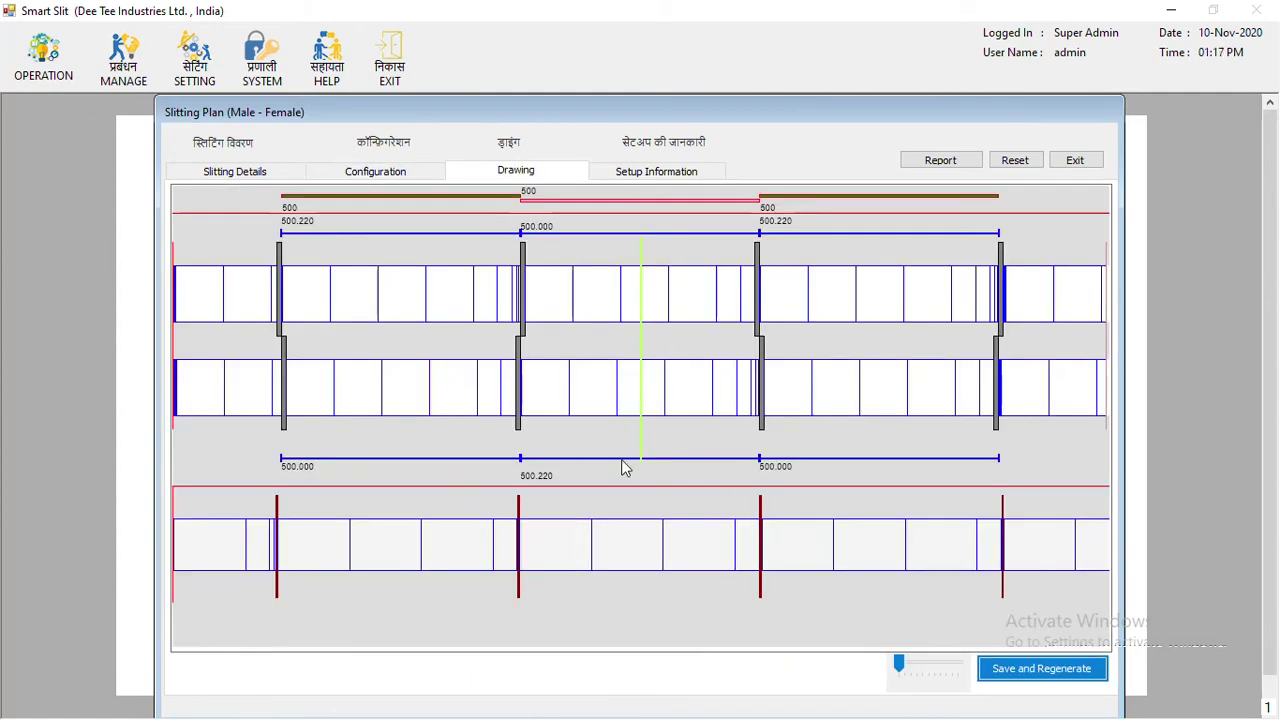
Generate the drawing with the Right Side orientation, and again with the Offset orientation at 0
{"action": "left_click", "coordinate": [384, 170]}
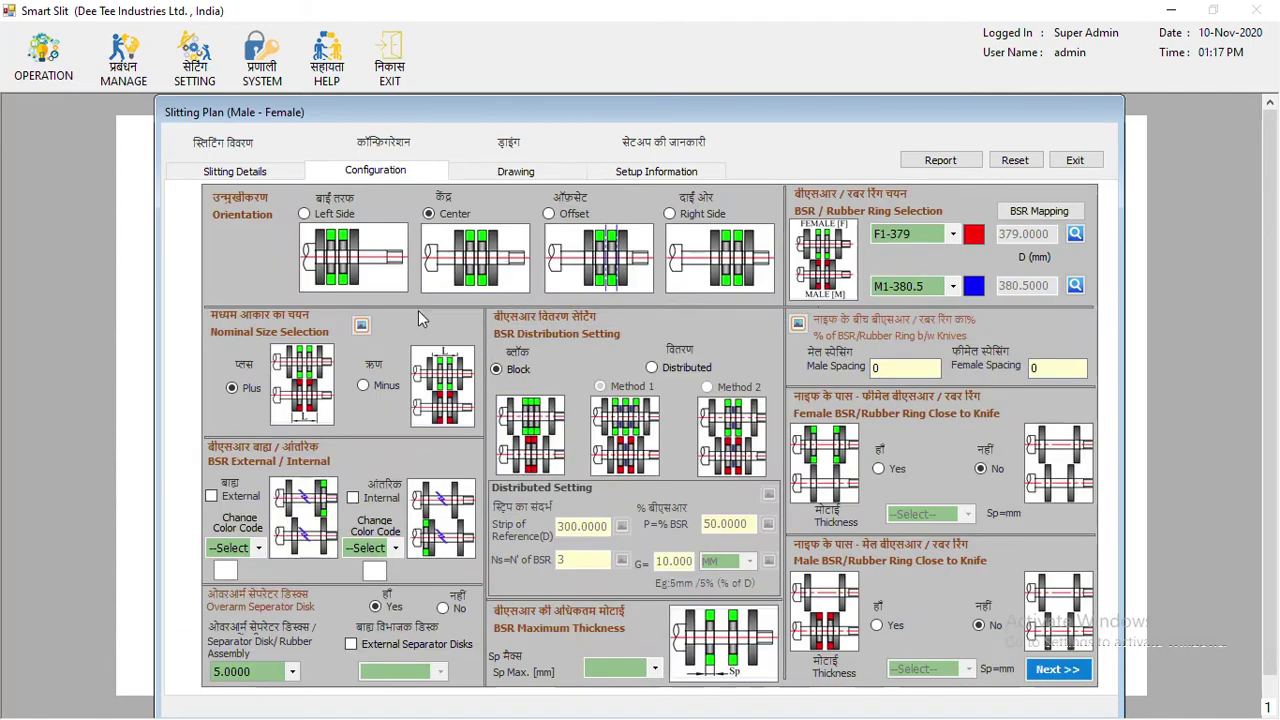
{"action": "left_click", "coordinate": [1045, 670]}
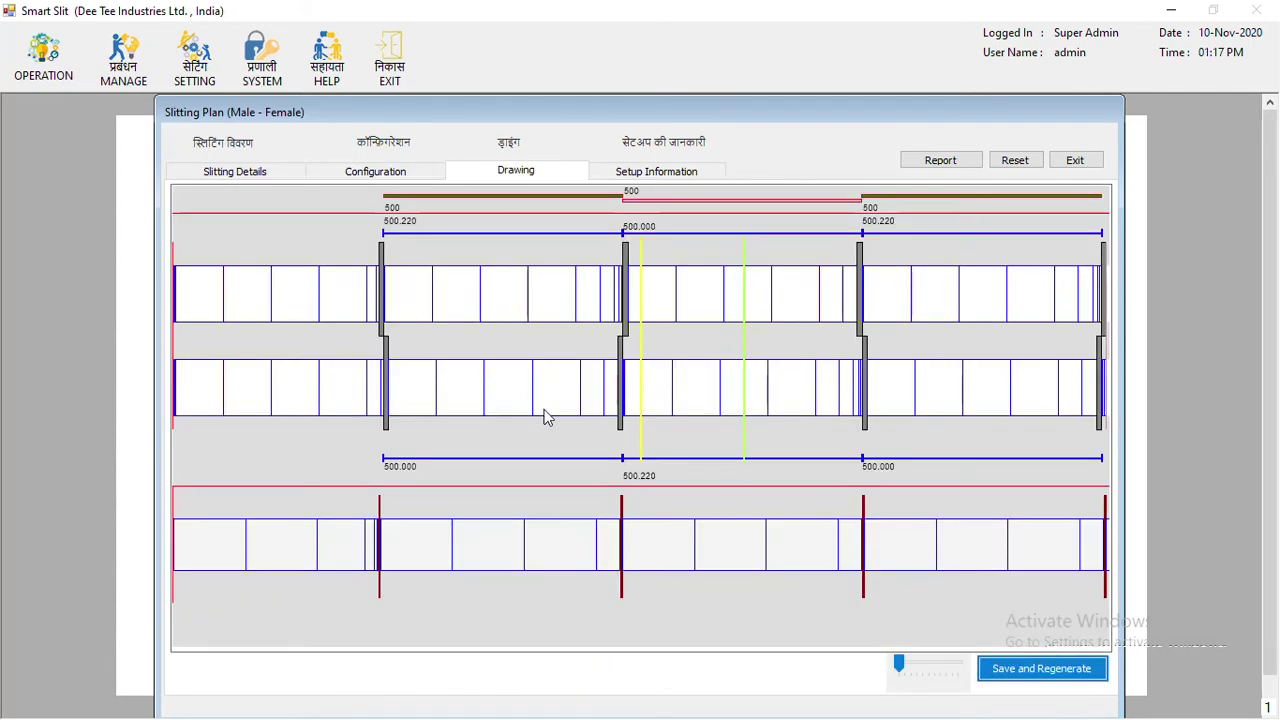
{"action": "left_click", "coordinate": [350, 176]}
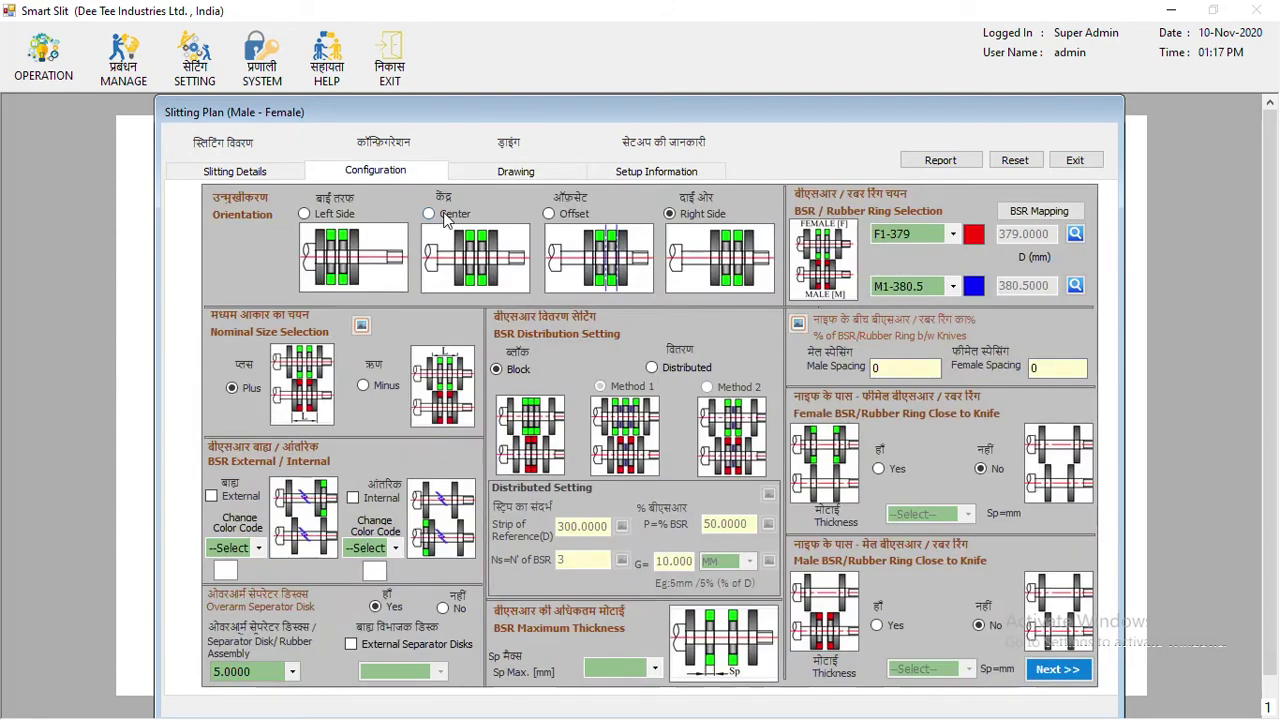
{"action": "left_click", "coordinate": [566, 216]}
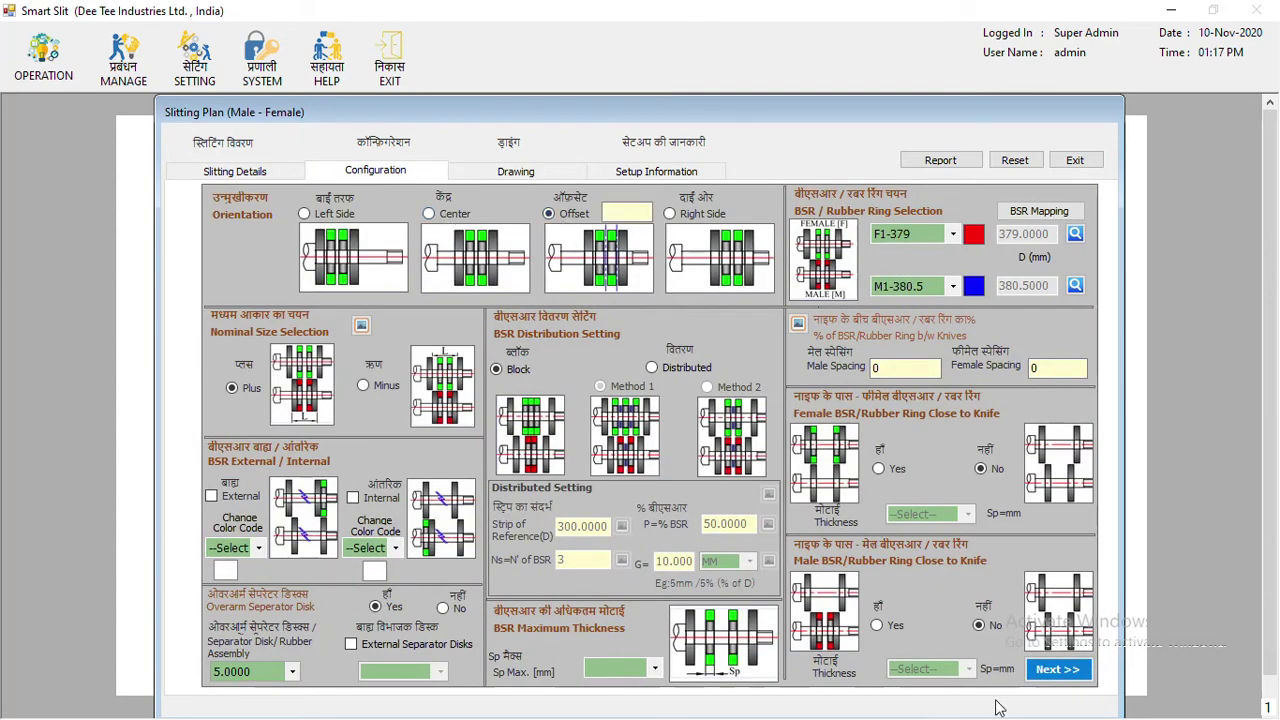
{"action": "left_click", "coordinate": [627, 209]}
{"action": "left_click", "coordinate": [1057, 669]}
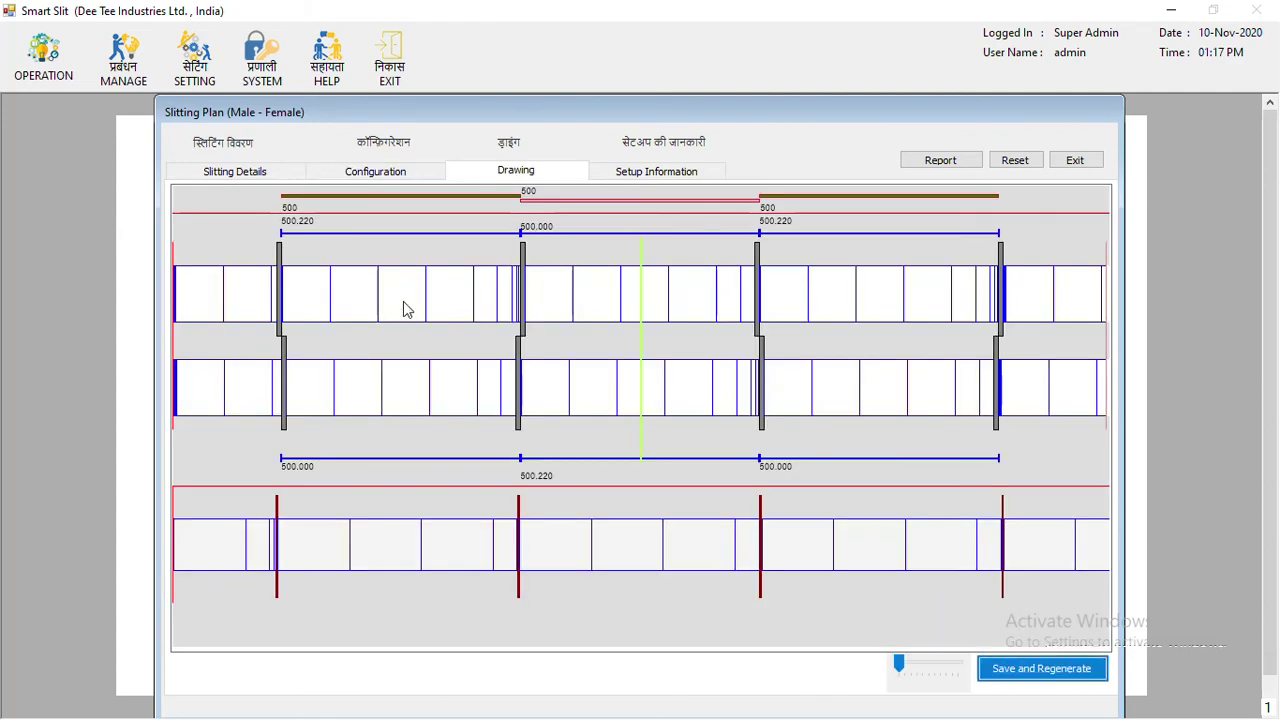
Regenerate the drawing with the orientation offset set to 100, and again with it set to -100
{"action": "left_click", "coordinate": [435, 176]}
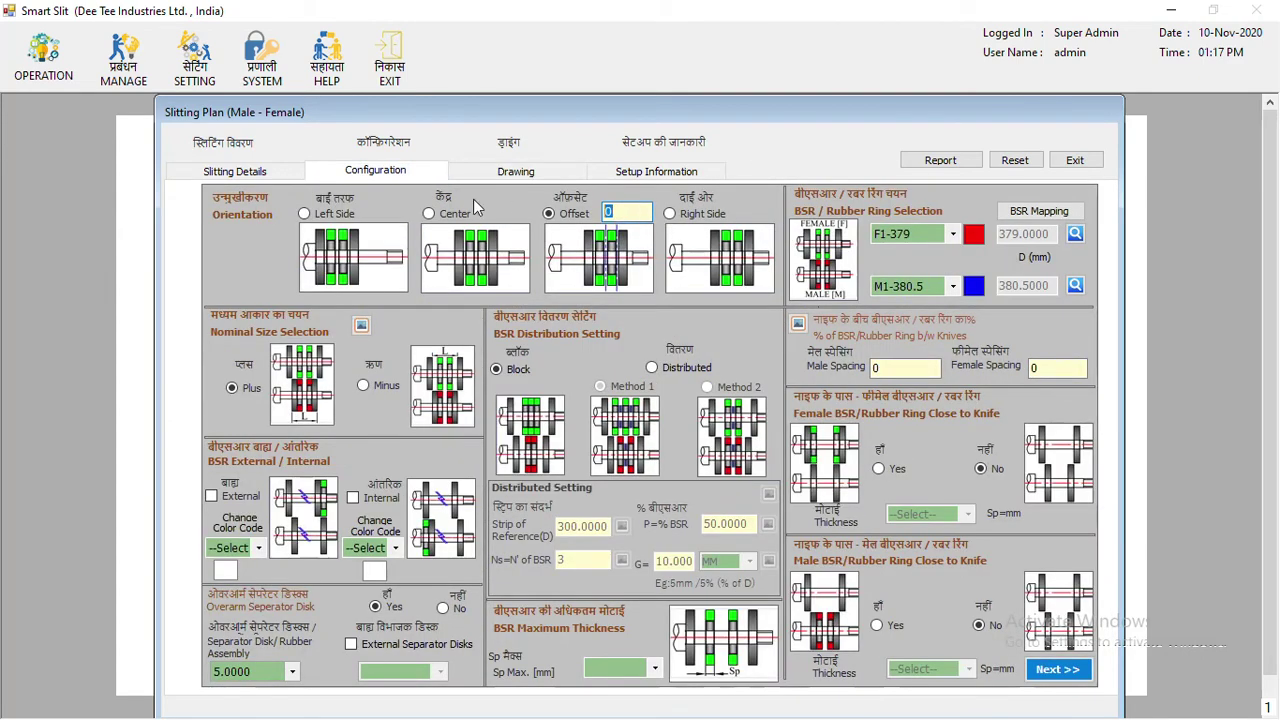
{"action": "type", "text": "100"}
{"action": "left_click", "coordinate": [1030, 668]}
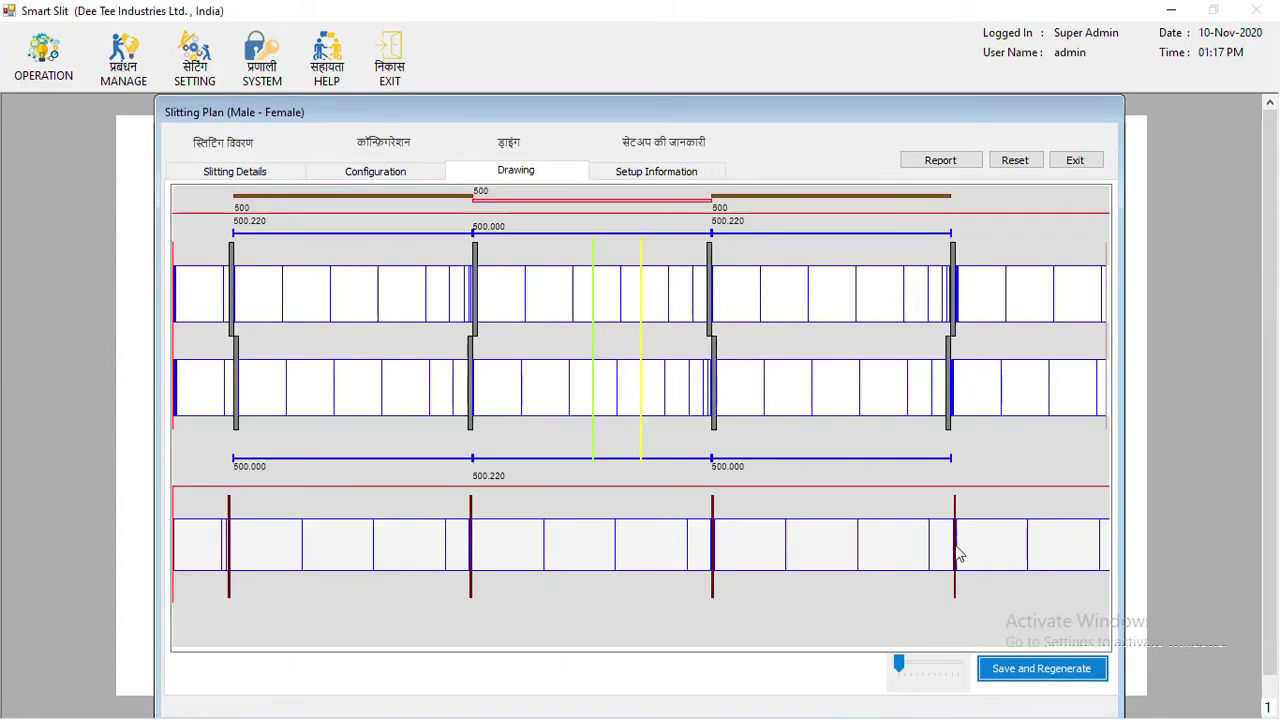
{"action": "left_click", "coordinate": [399, 173]}
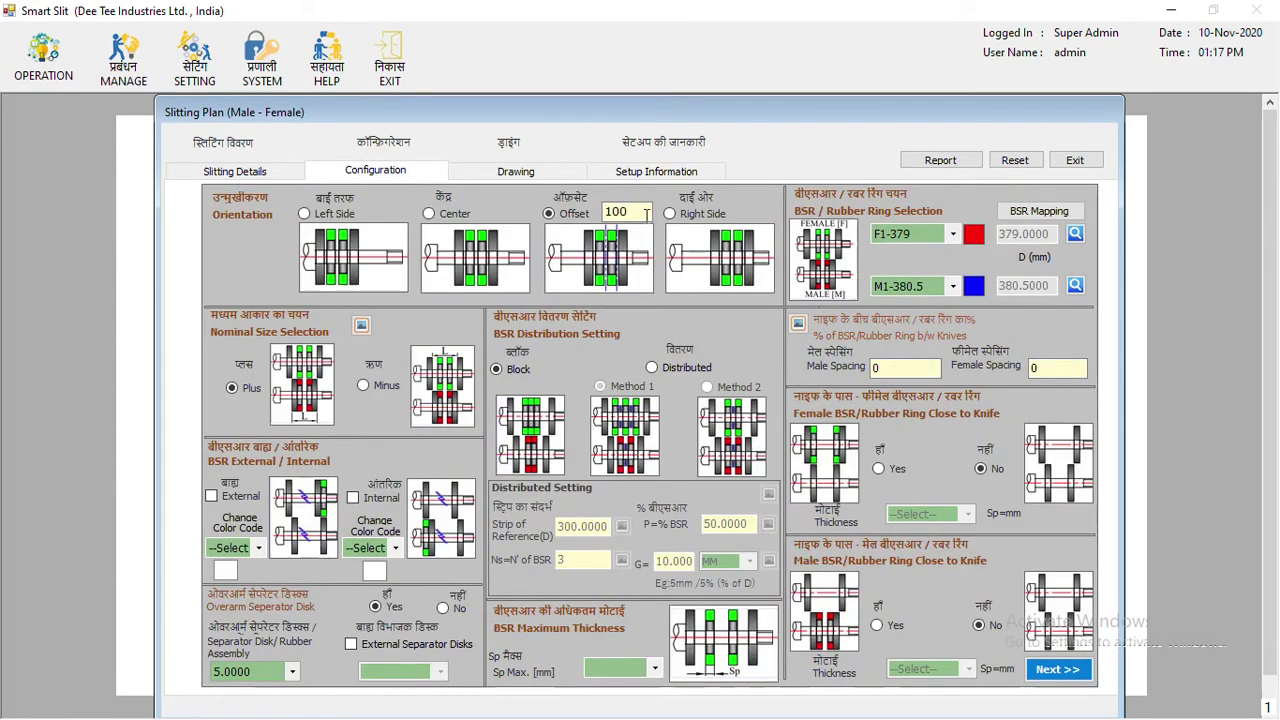
{"action": "type", "text": "-100"}
{"action": "left_click", "coordinate": [1045, 668]}
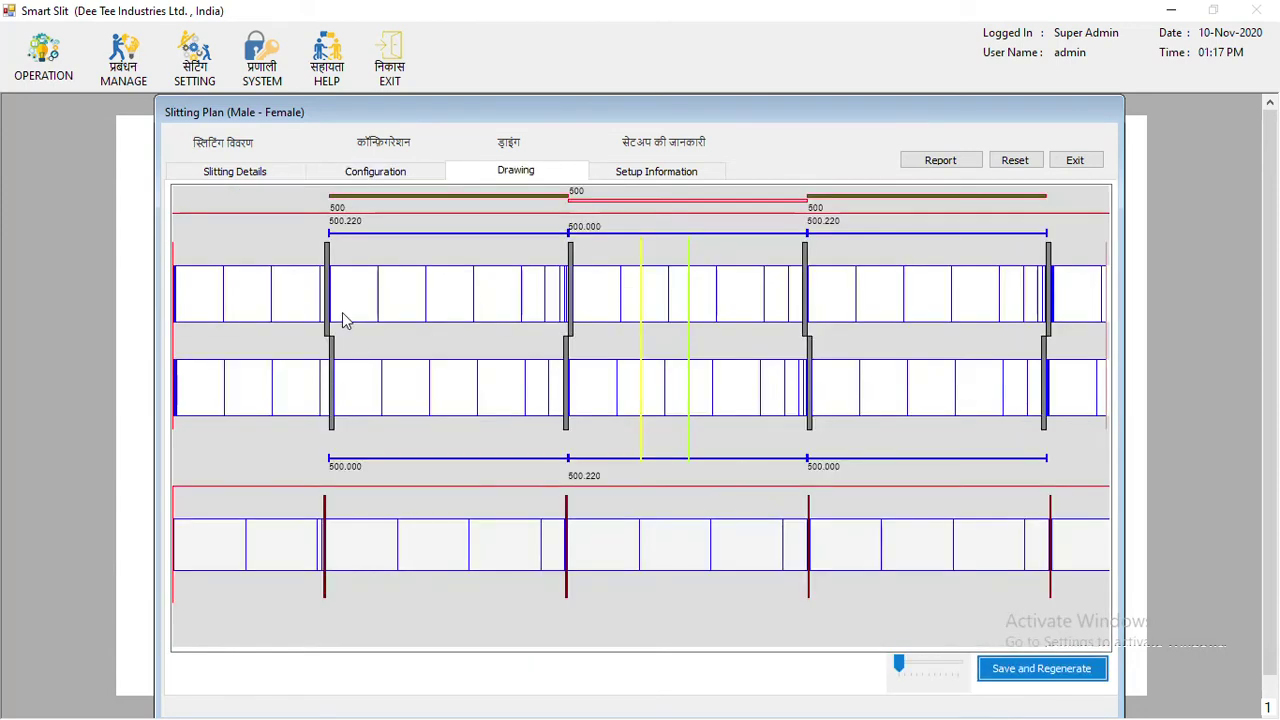
Set the orientation to Center and regenerate the drawing
{"action": "left_click", "coordinate": [356, 176]}
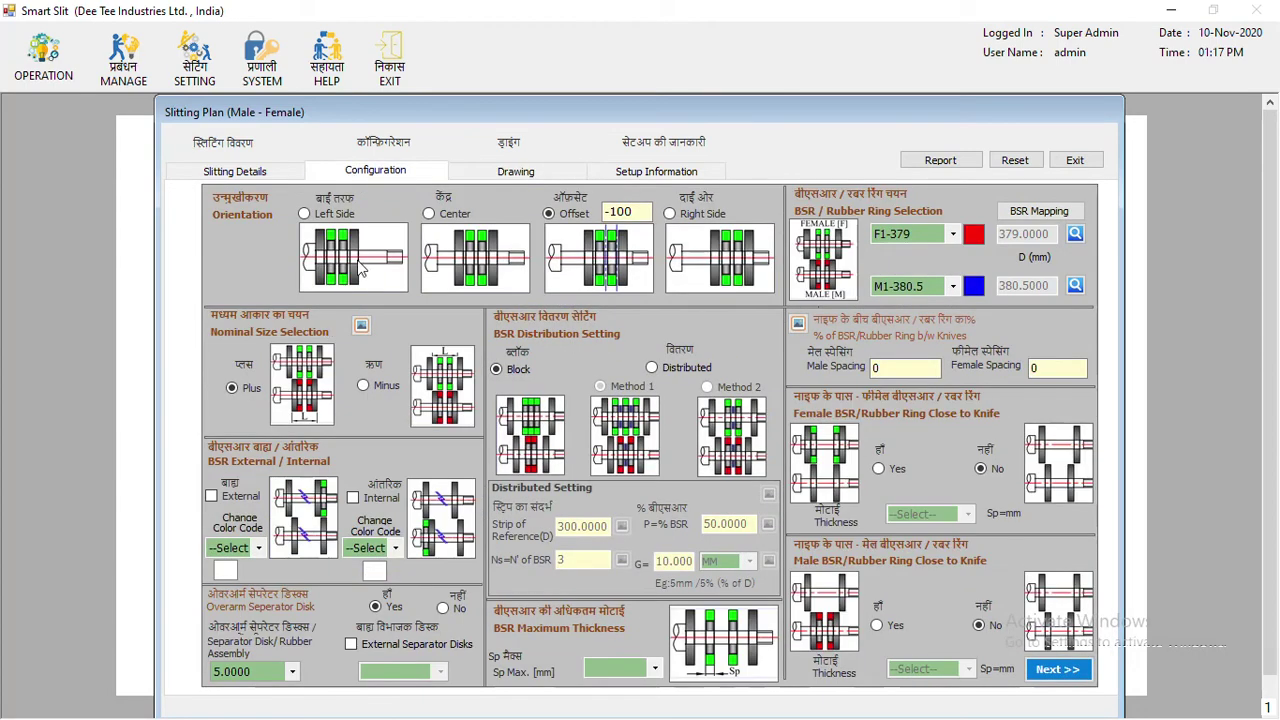
{"action": "left_click", "coordinate": [1030, 668]}
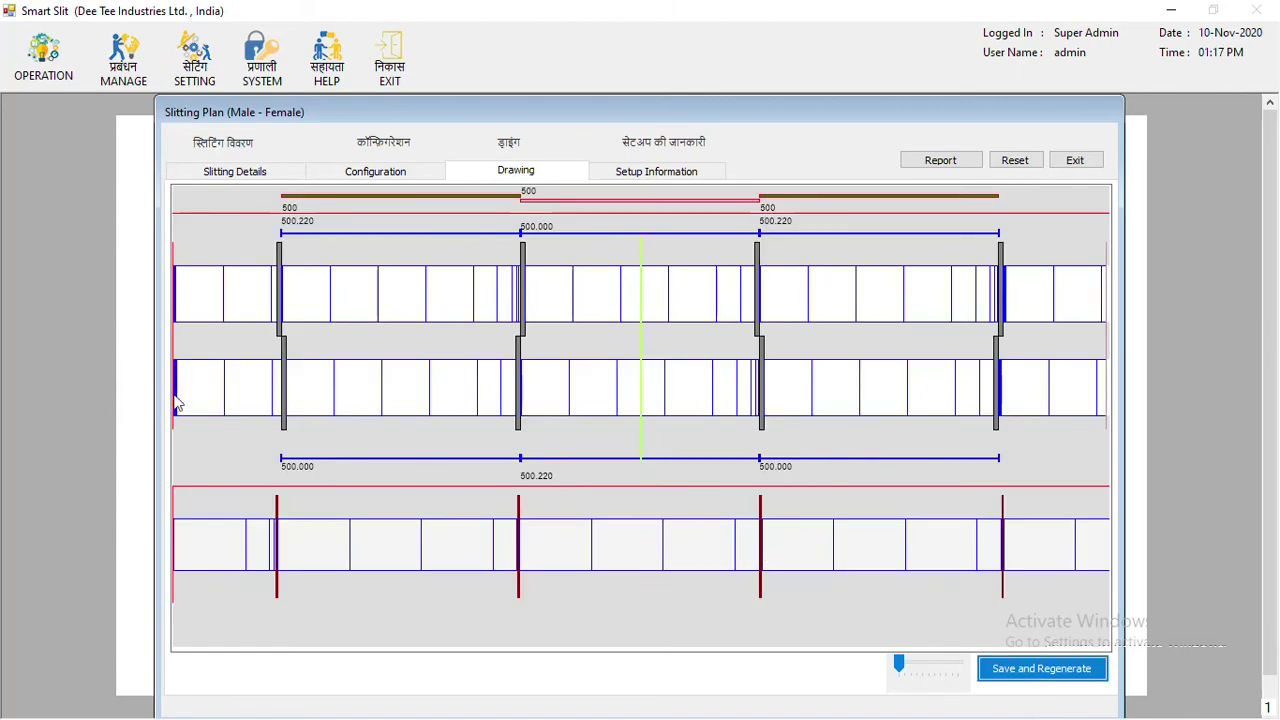
Review the plus and minus nominal size calculation diagrams, and view the drawing with the Plus selection
{"action": "left_click", "coordinate": [354, 175]}
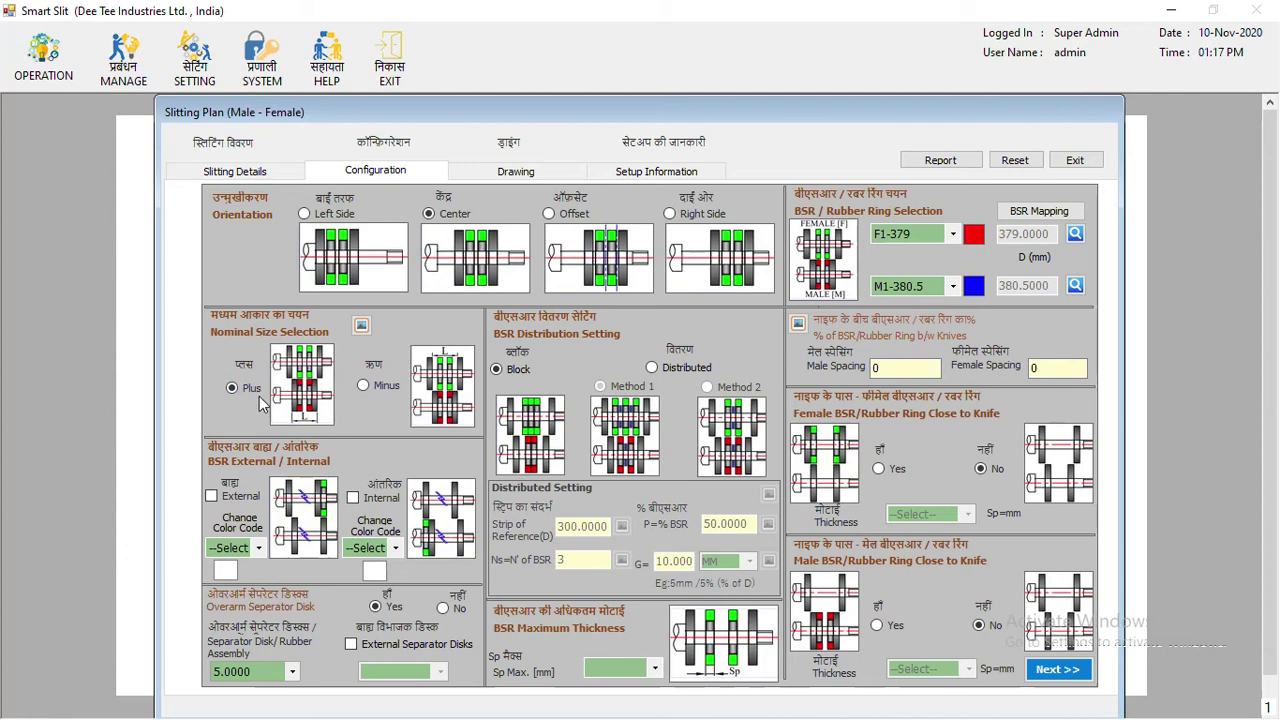
{"action": "left_click", "coordinate": [361, 327]}
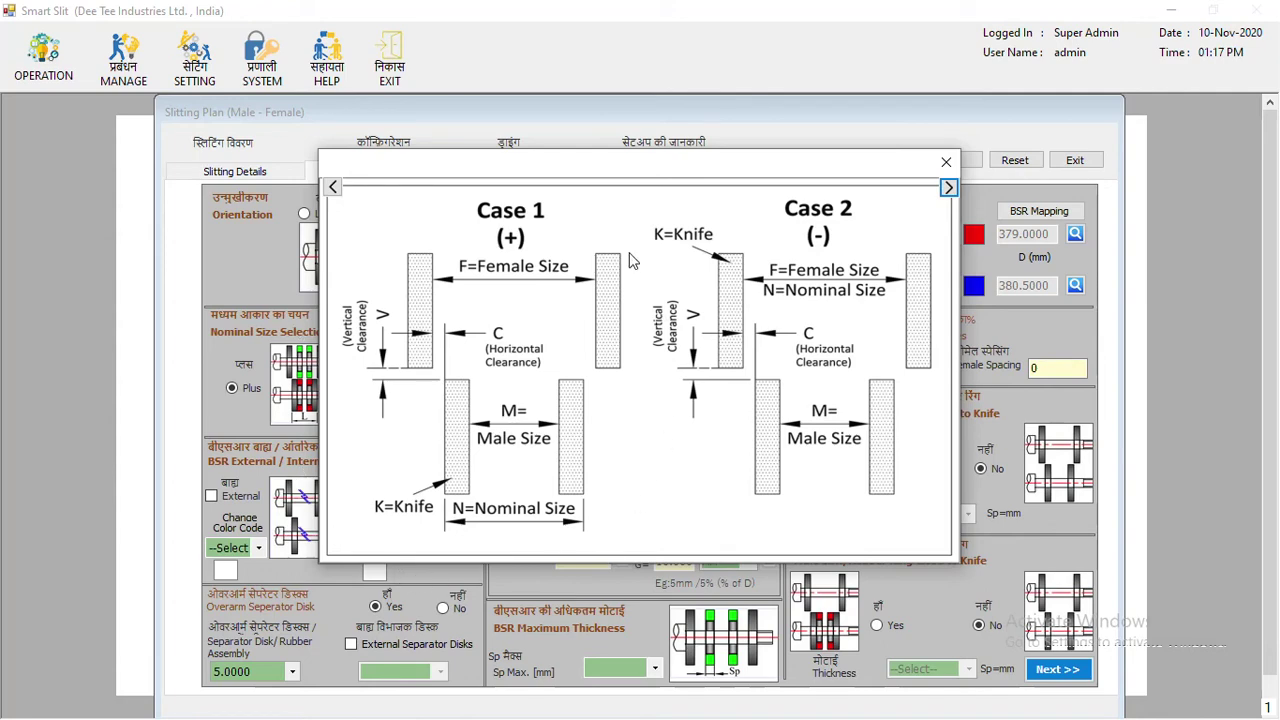
{"action": "left_click", "coordinate": [948, 188]}
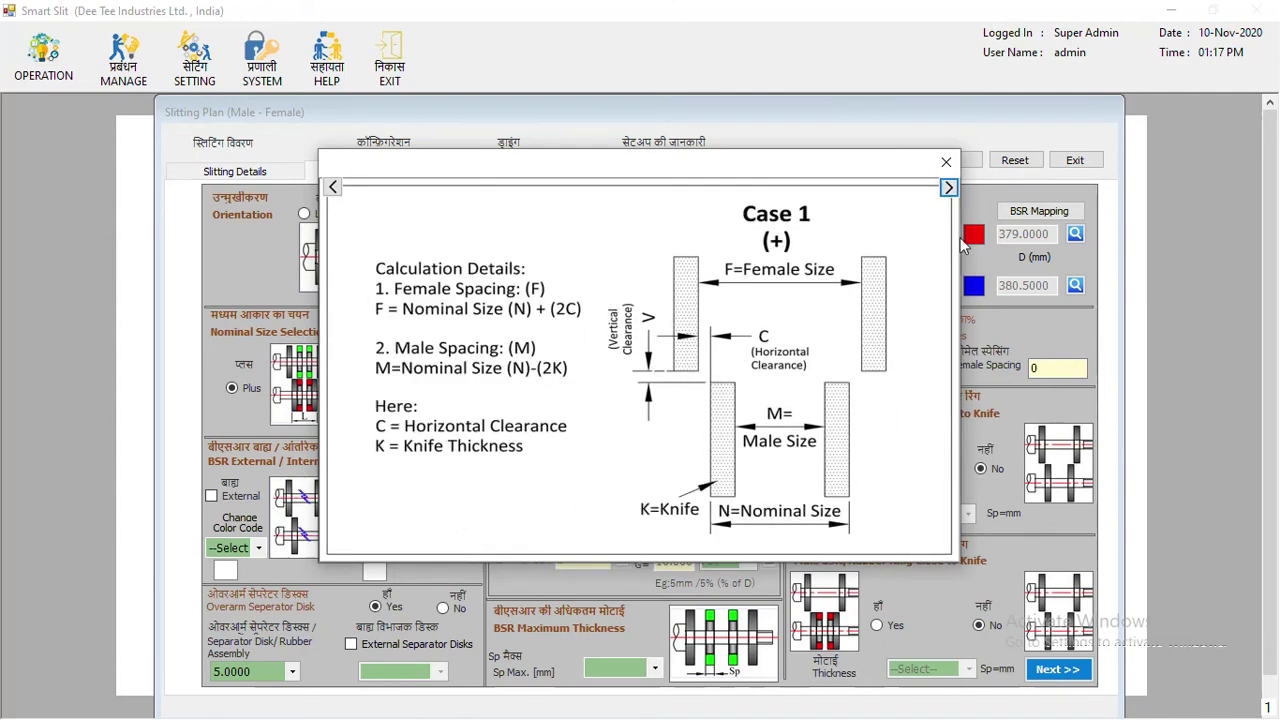
{"action": "left_click", "coordinate": [948, 188]}
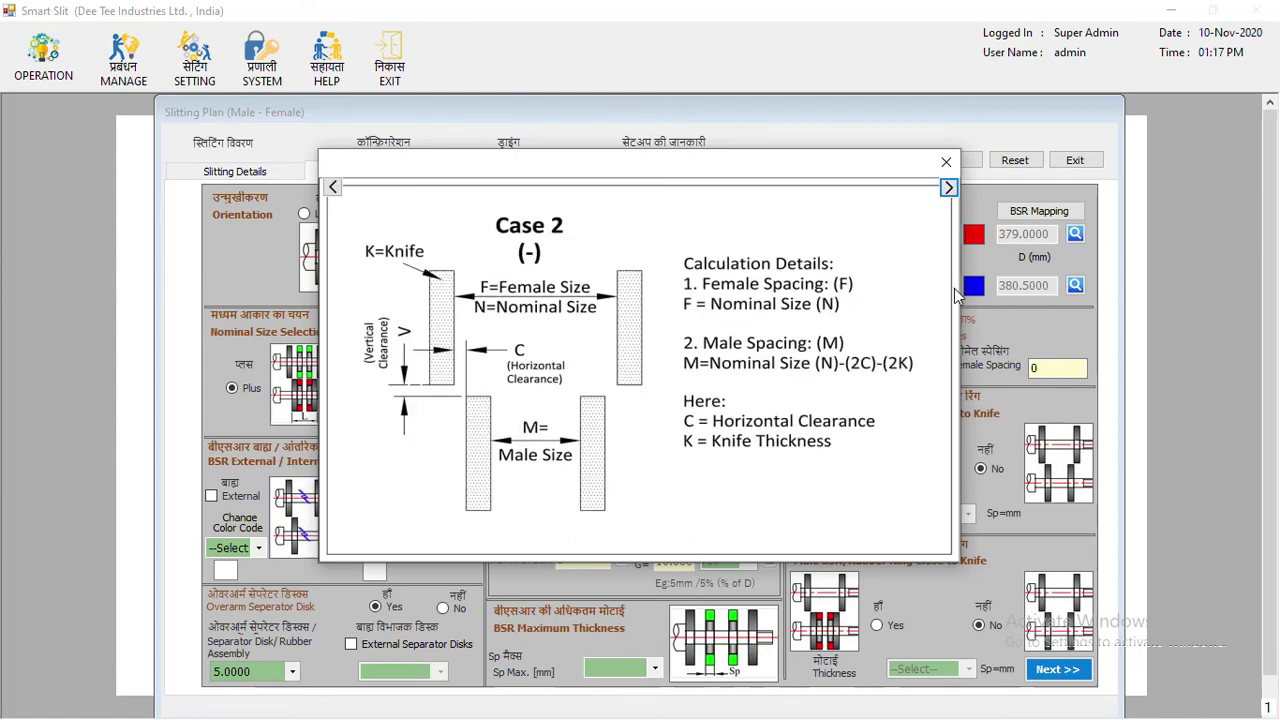
{"action": "left_click", "coordinate": [948, 188]}
{"action": "left_click", "coordinate": [946, 162]}
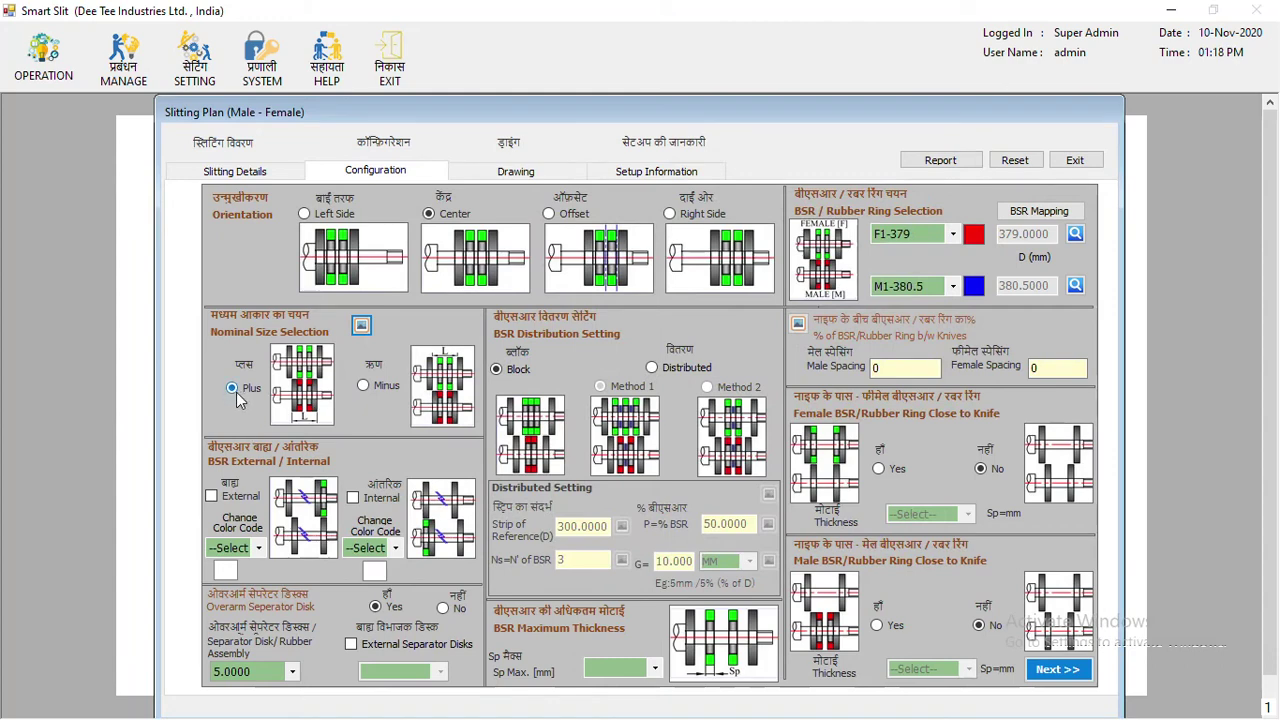
{"action": "left_click", "coordinate": [1045, 672]}
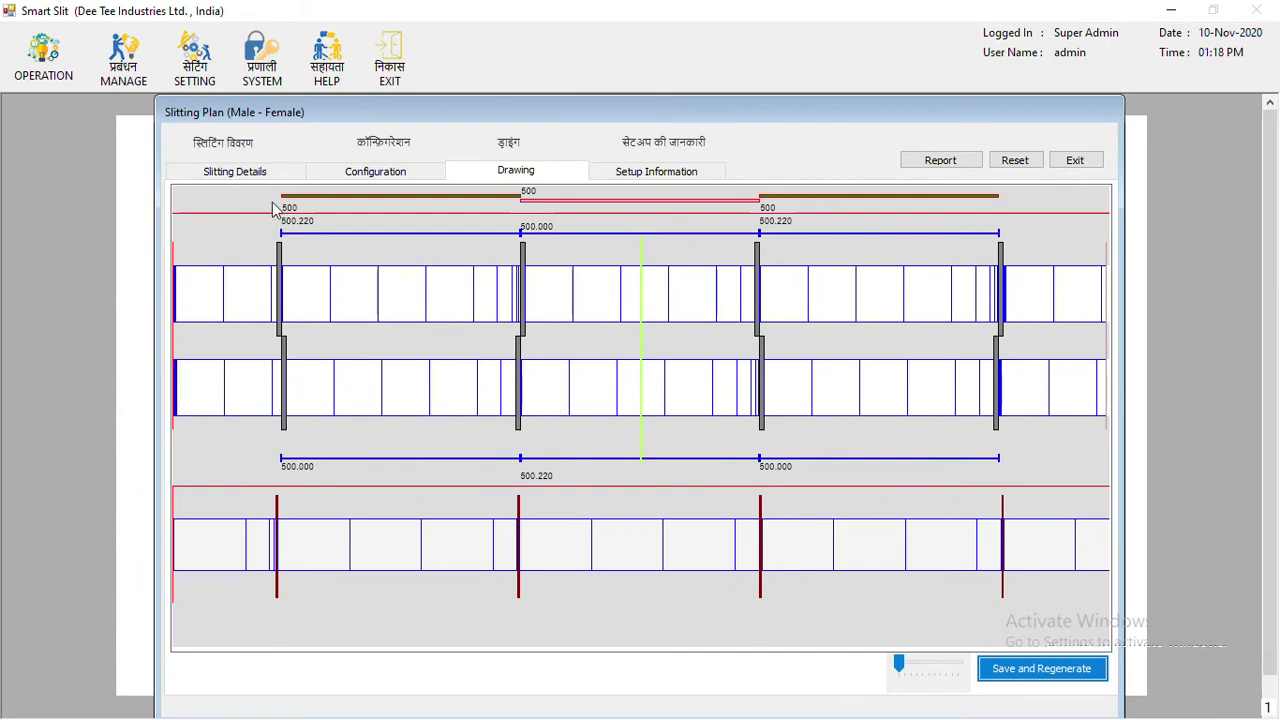
Select item code K20 for the knife in the slitting details and try to proceed to the configuration
{"action": "left_click", "coordinate": [348, 177]}
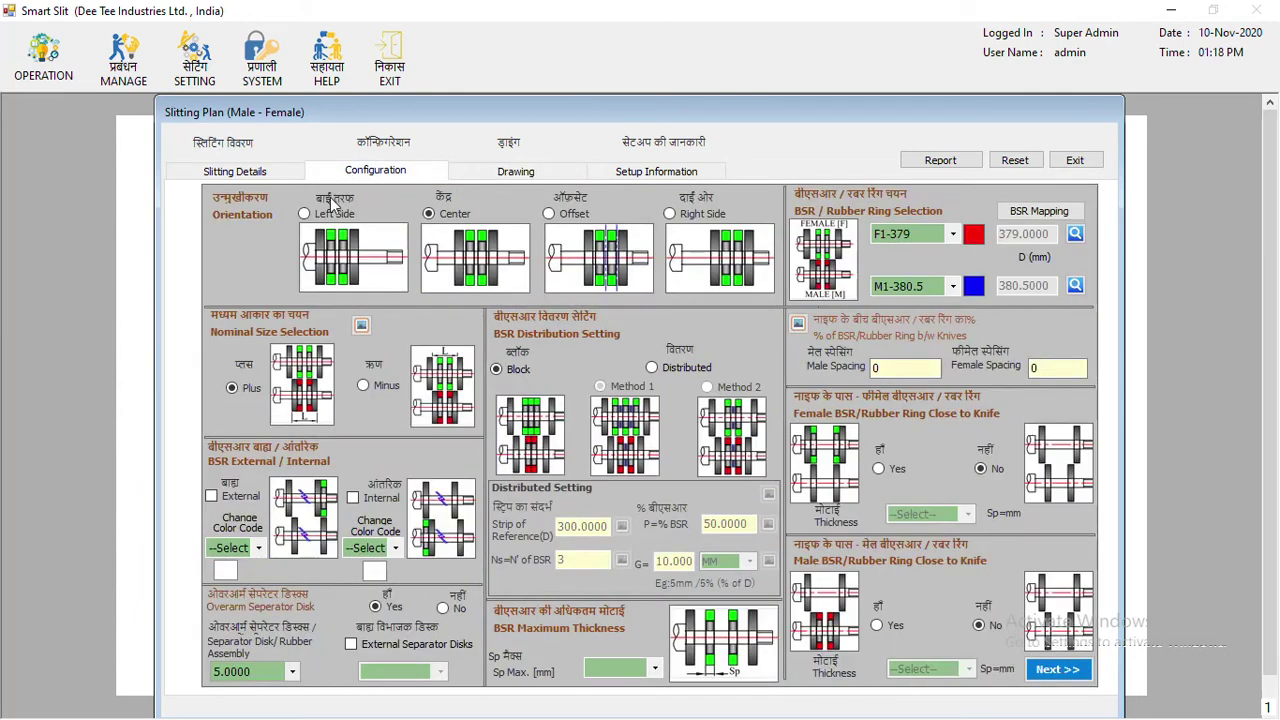
{"action": "left_click", "coordinate": [263, 172]}
{"action": "left_click", "coordinate": [318, 519]}
{"action": "left_click", "coordinate": [311, 563]}
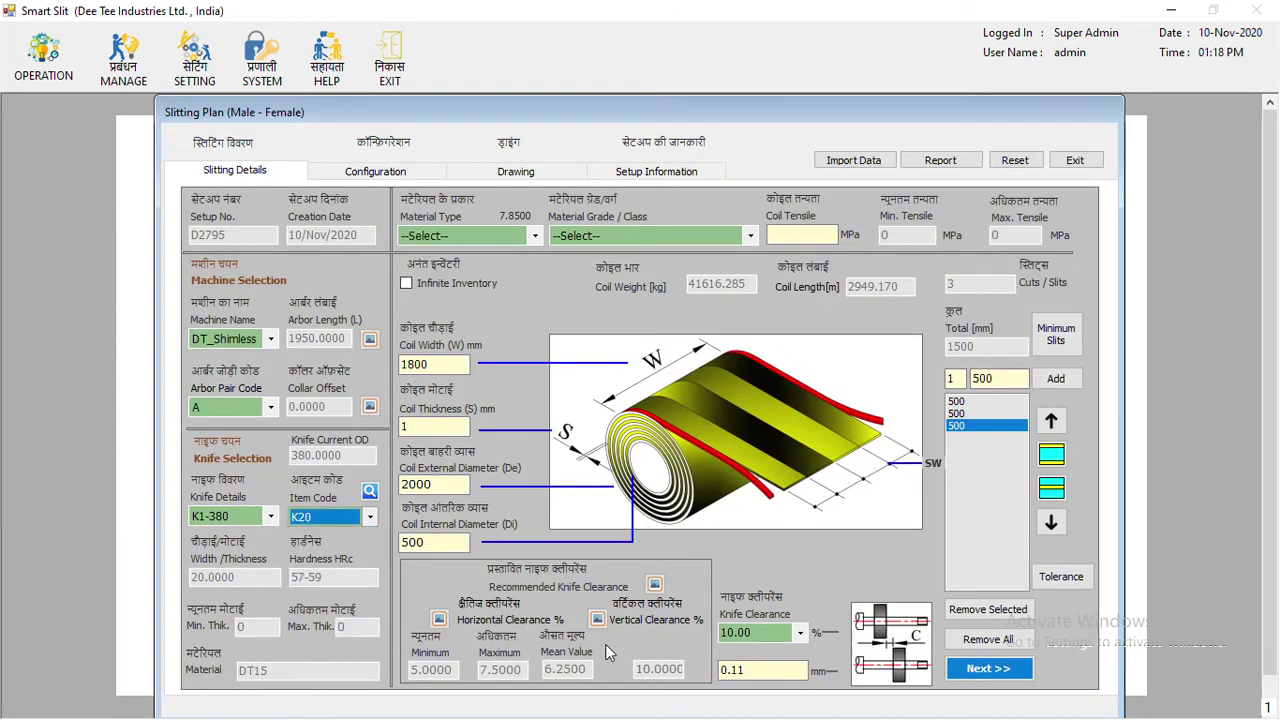
{"action": "left_click", "coordinate": [976, 680]}
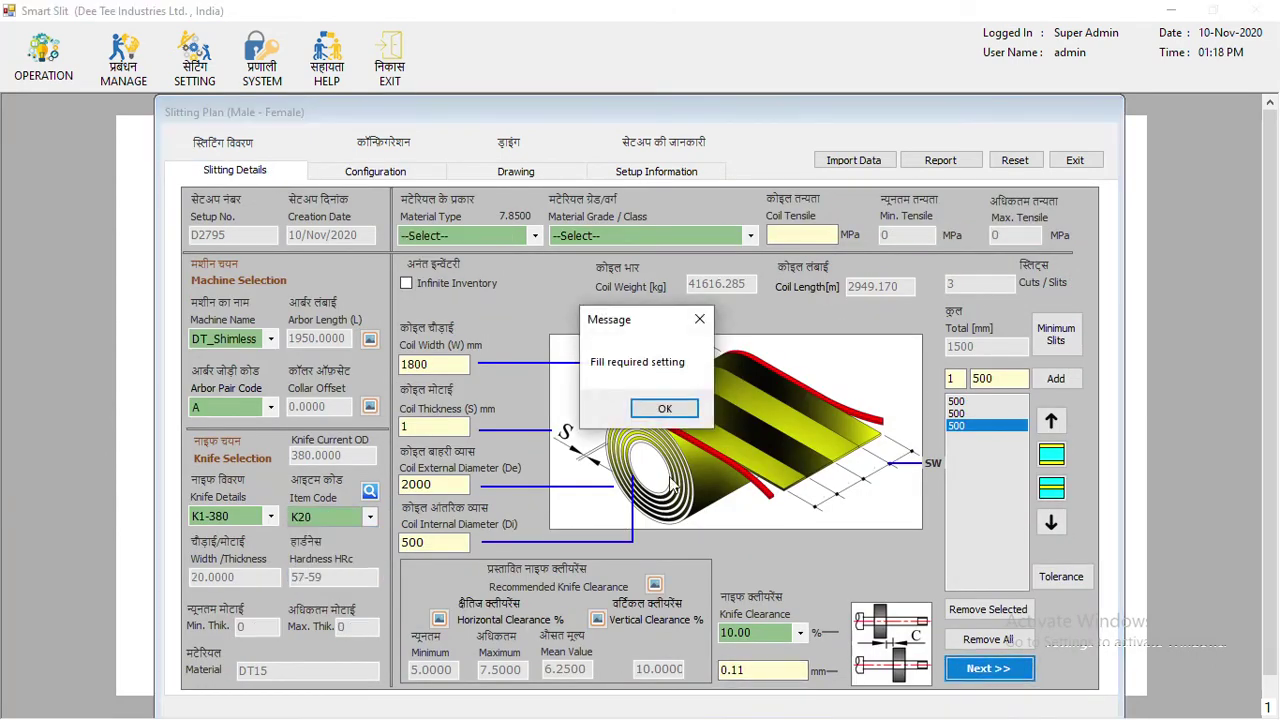
{"action": "left_click", "coordinate": [664, 408]}
Set the coil's material type to Low Carbon Mild Steel and generate the drawing
{"action": "left_click", "coordinate": [496, 238]}
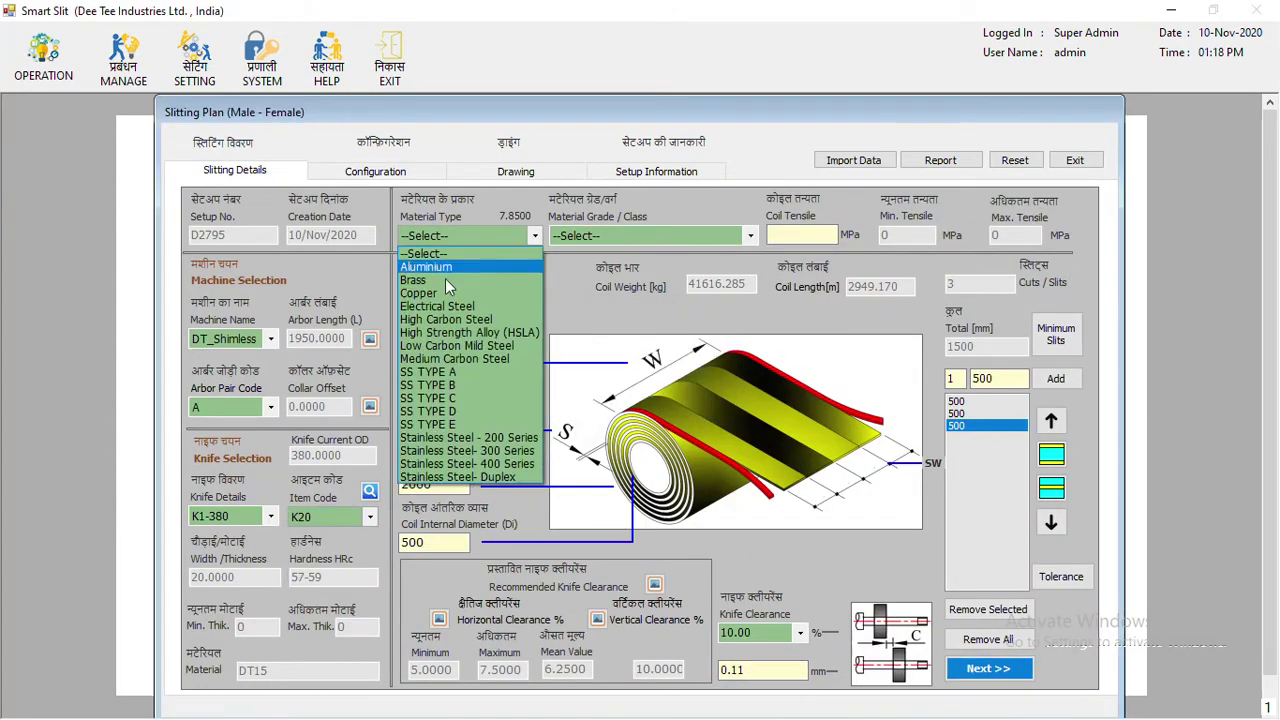
{"action": "left_click", "coordinate": [437, 345]}
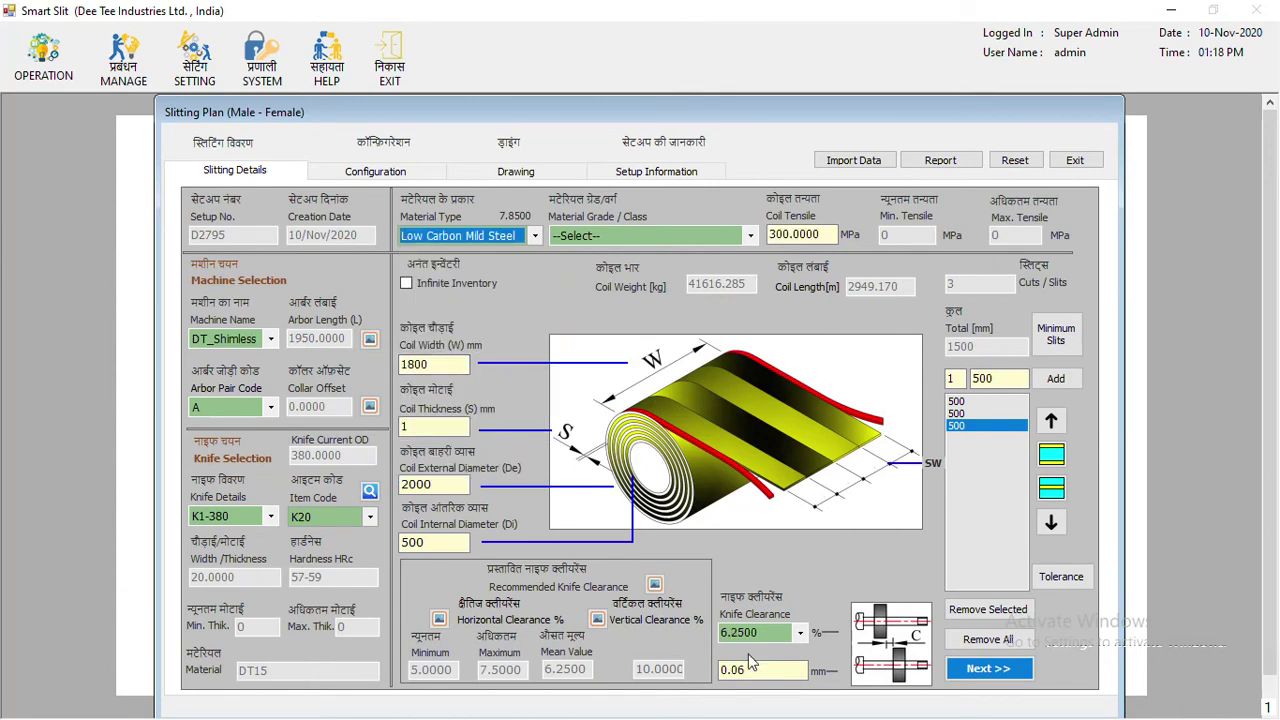
{"action": "left_click", "coordinate": [986, 670]}
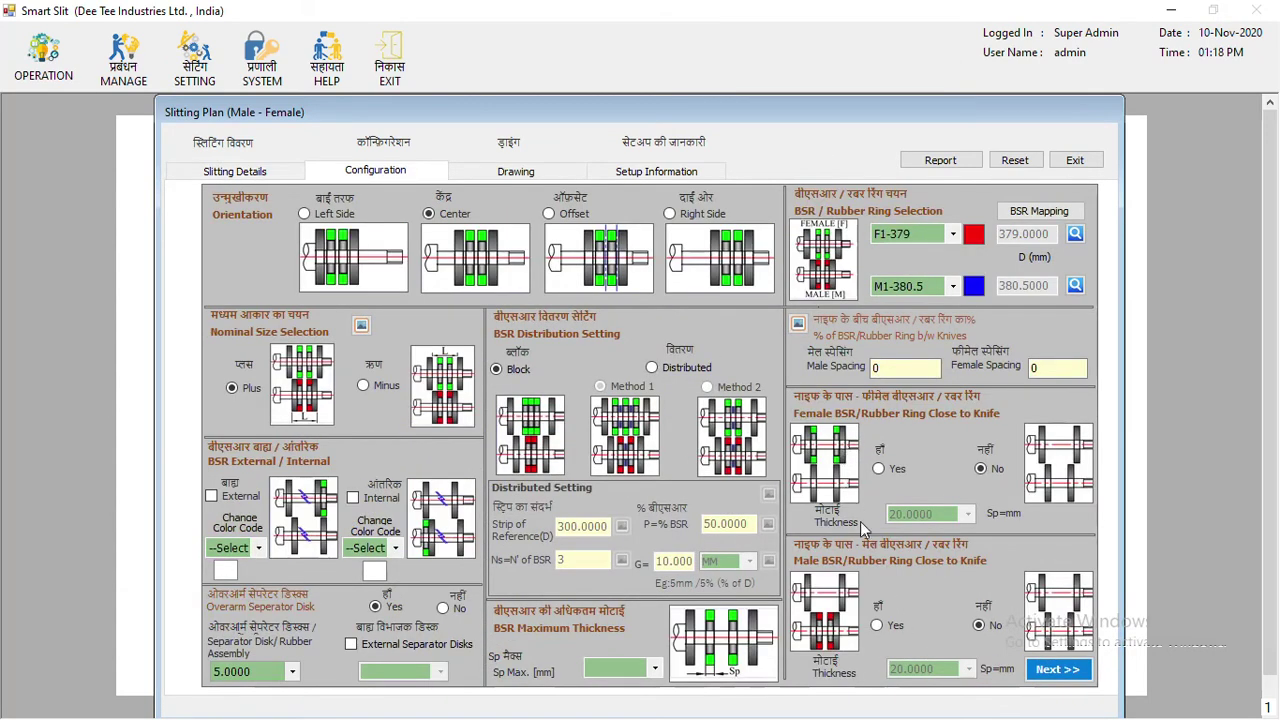
{"action": "left_click", "coordinate": [1058, 669]}
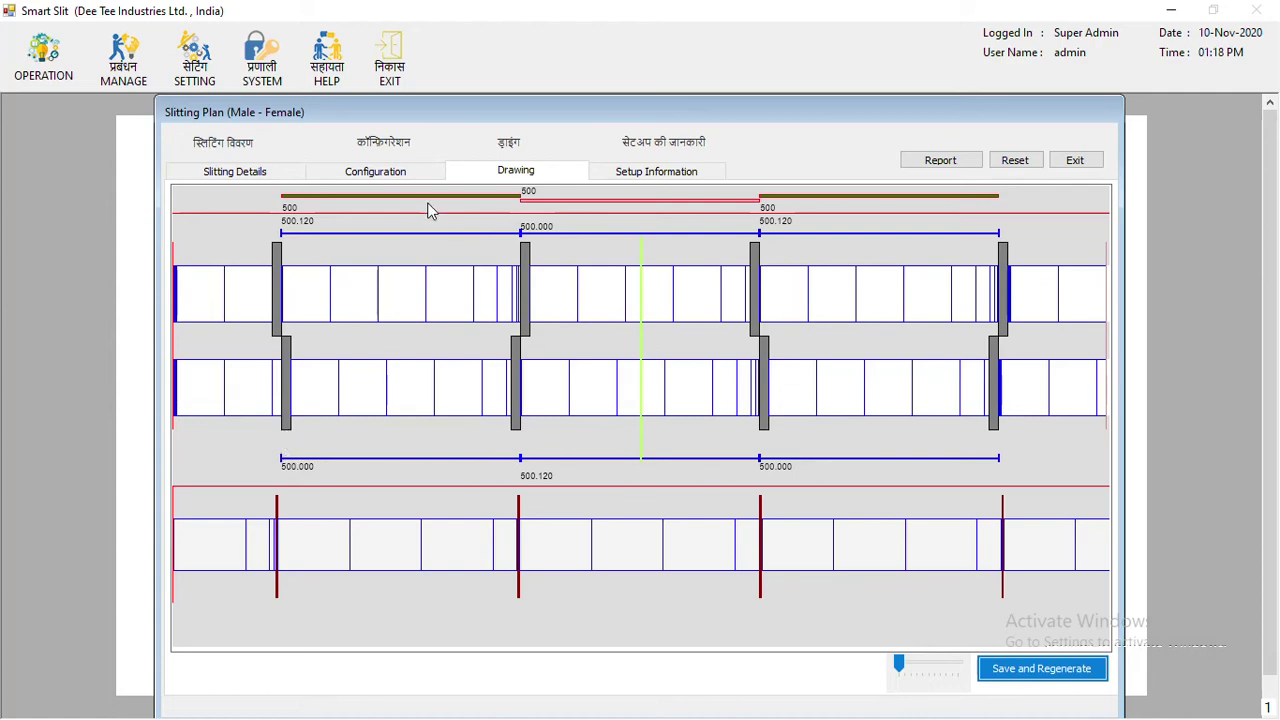
Remove all existing slits and add single slits of 300, 400 and 500 mm
{"action": "left_click", "coordinate": [335, 172]}
{"action": "left_click", "coordinate": [265, 166]}
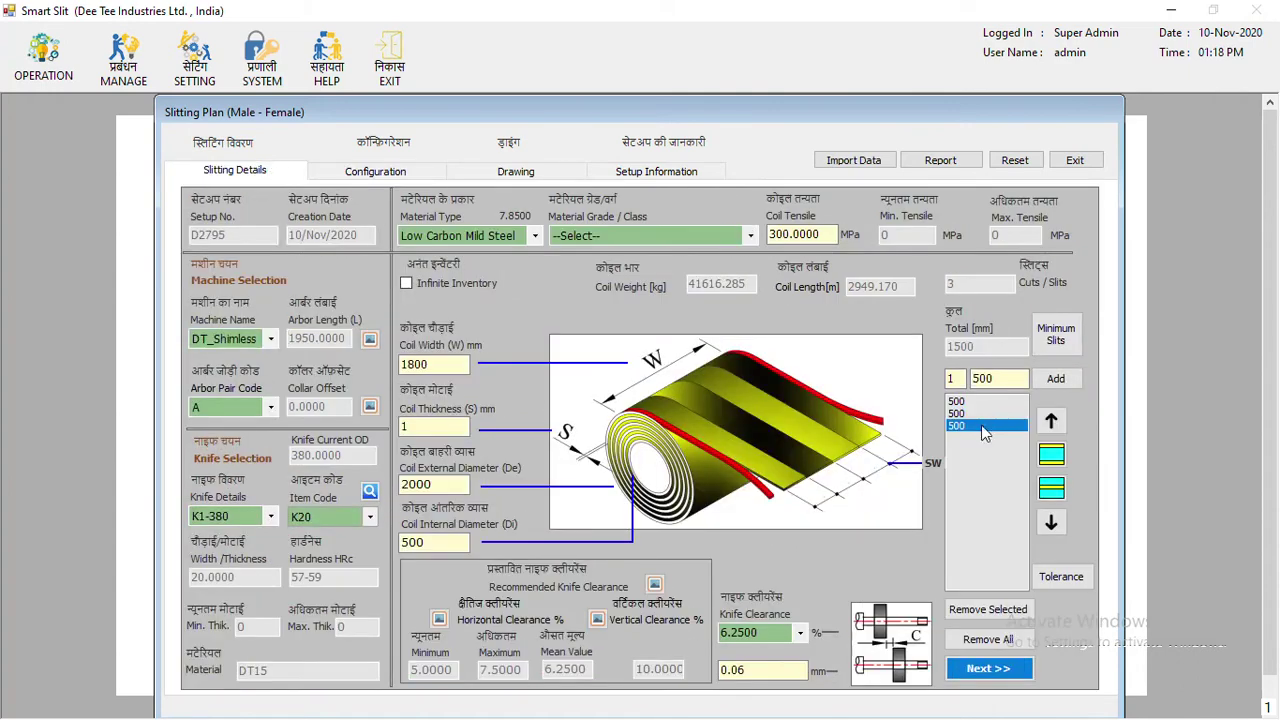
{"action": "left_click", "coordinate": [1000, 643]}
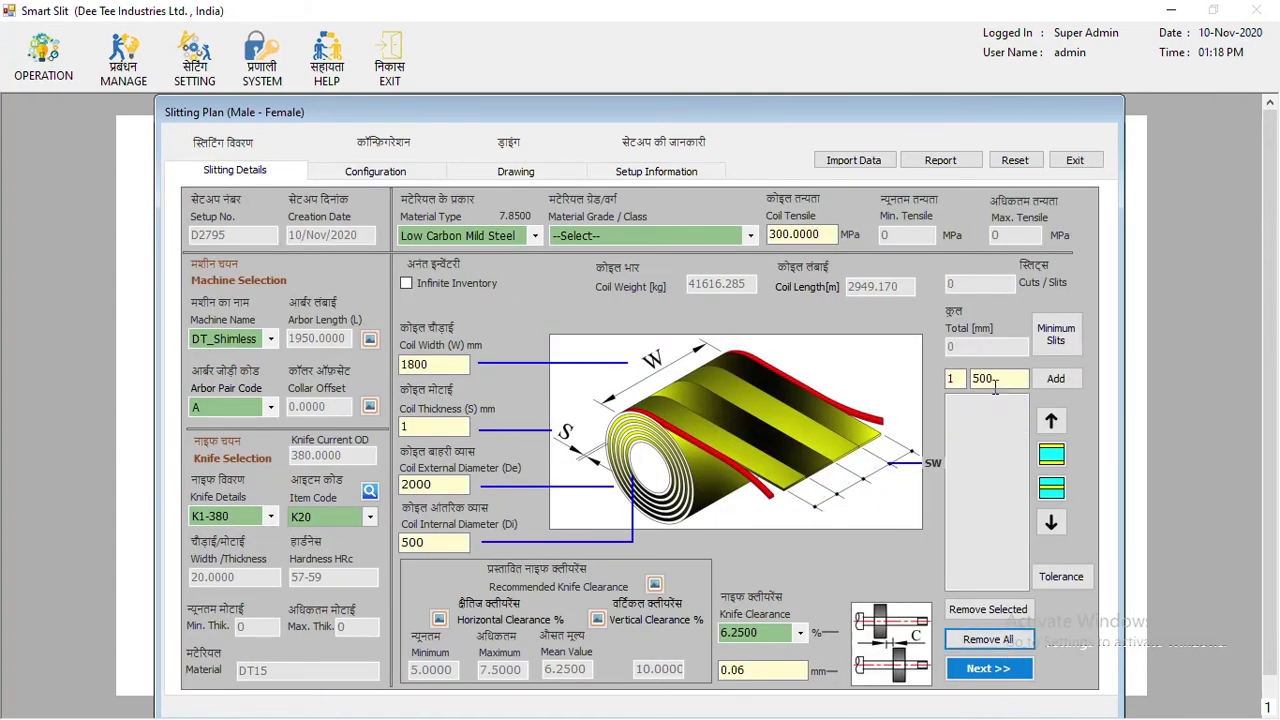
{"action": "type", "text": "300"}
{"action": "key", "text": "Return"}
{"action": "type", "text": "400"}
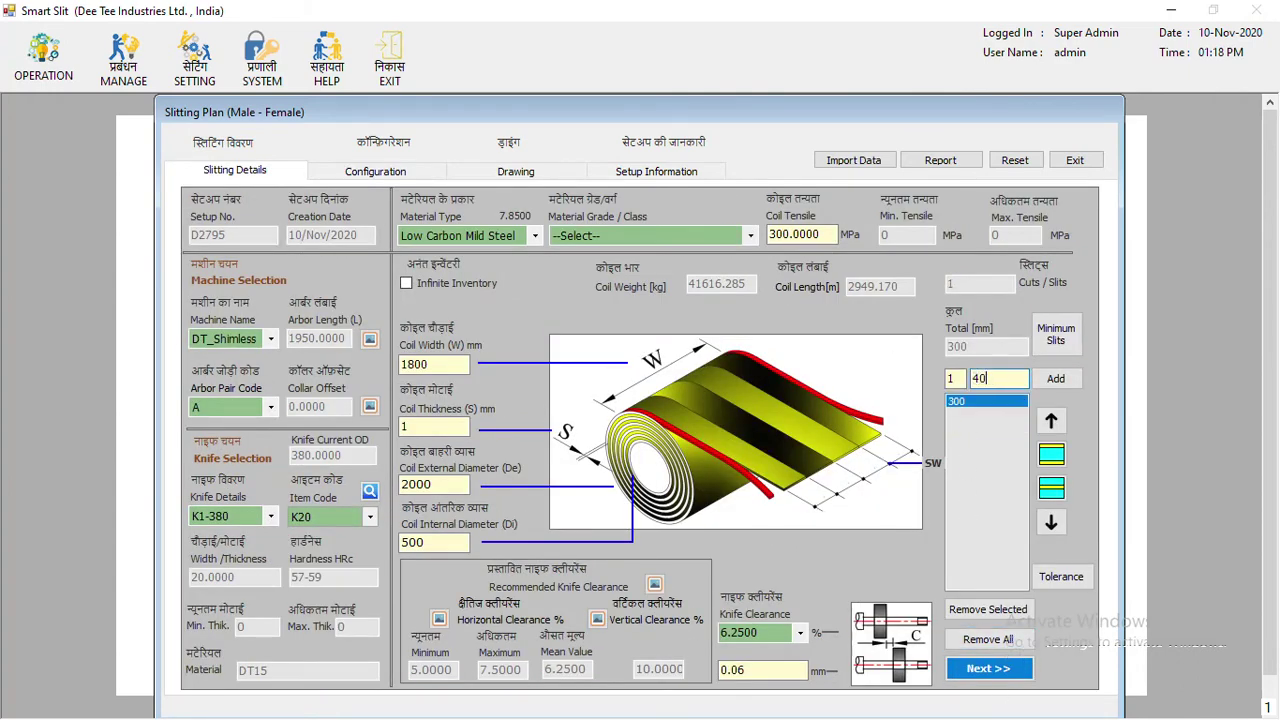
{"action": "key", "text": "Return"}
{"action": "type", "text": "500"}
{"action": "key", "text": "Return"}
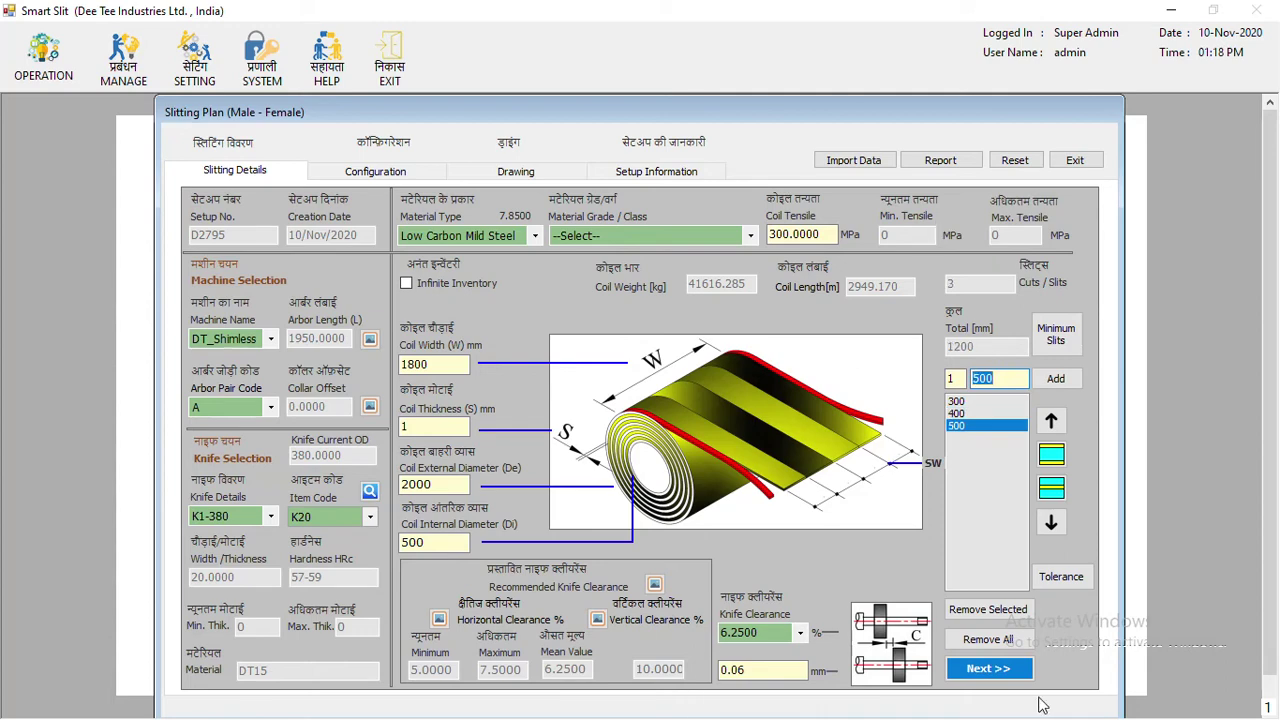
Check the slitting details and generate the drawing for the new slit widths
{"action": "left_click", "coordinate": [1024, 670]}
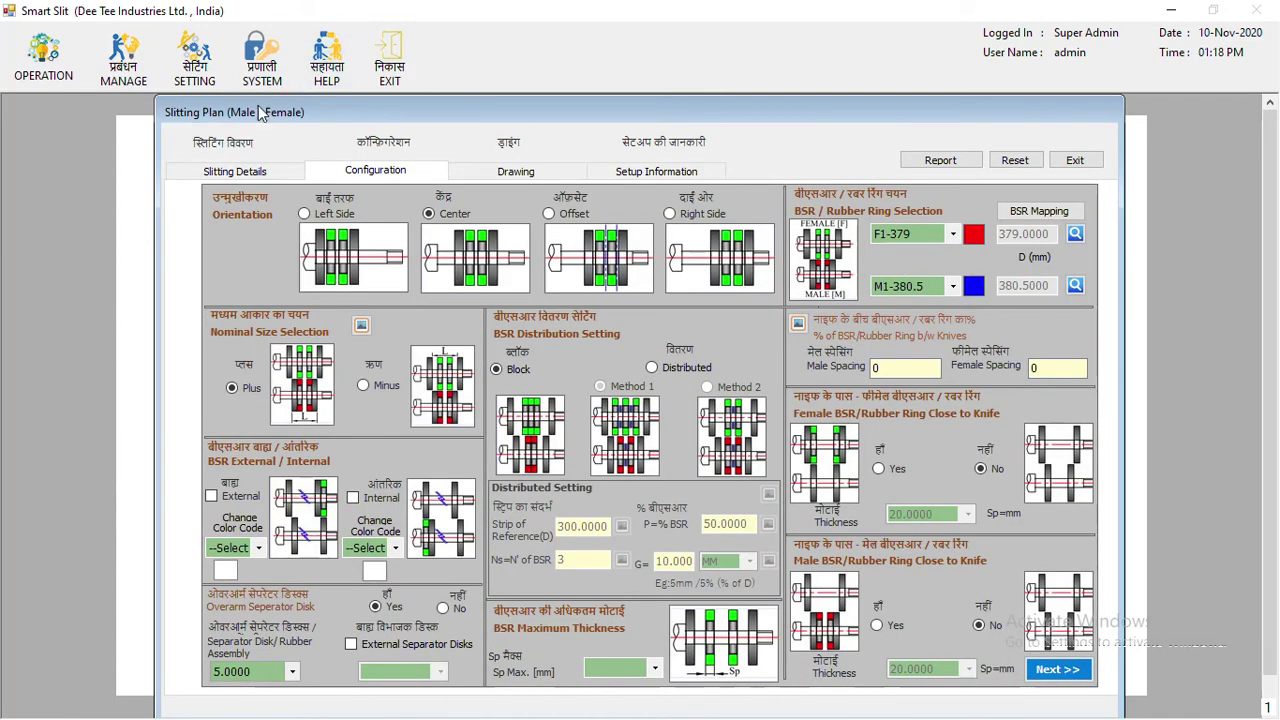
{"action": "left_click", "coordinate": [276, 168]}
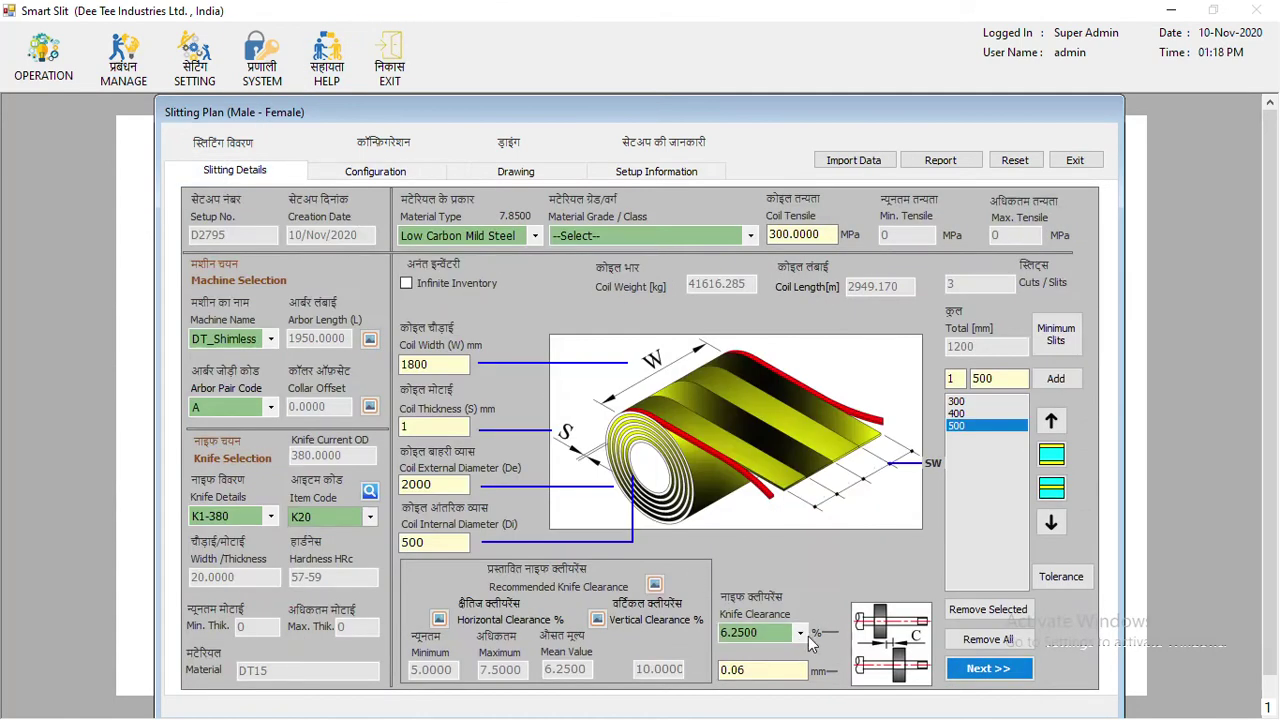
{"action": "left_click", "coordinate": [988, 668]}
{"action": "left_click", "coordinate": [1028, 675]}
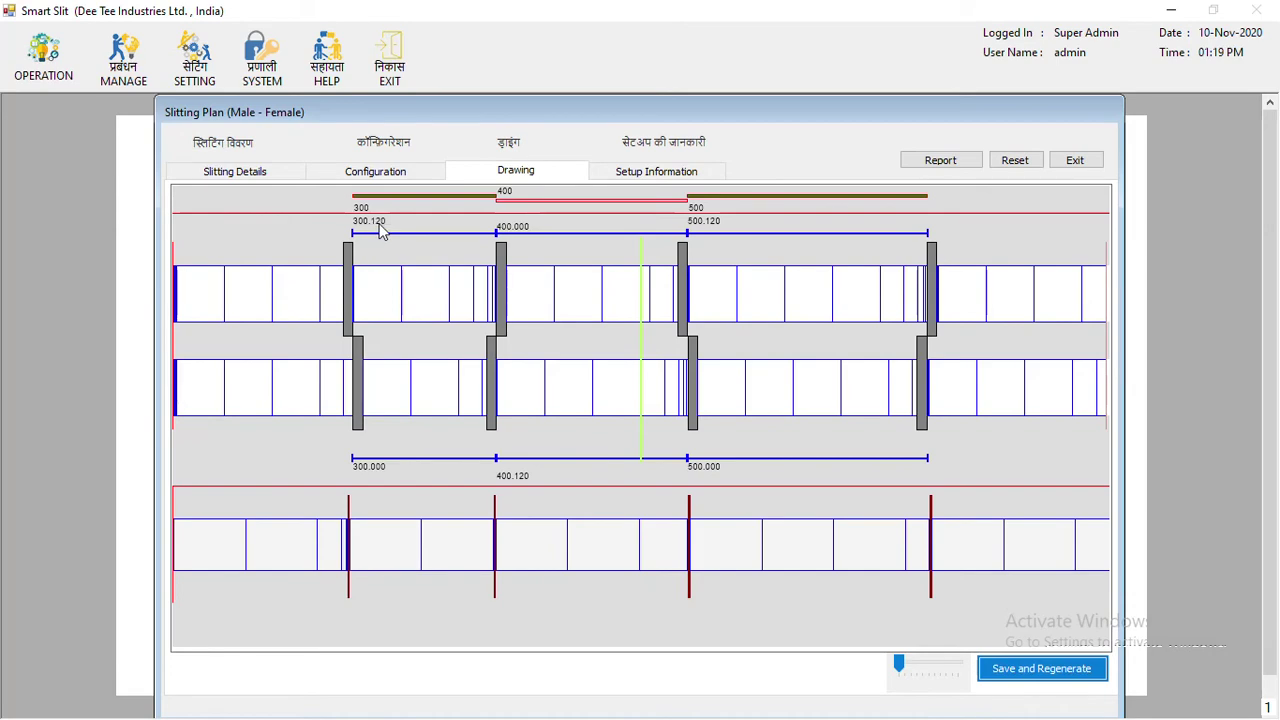
Compare the knife clearance value in the slitting details with the spacing dimensions in the drawing
{"action": "left_click", "coordinate": [248, 169]}
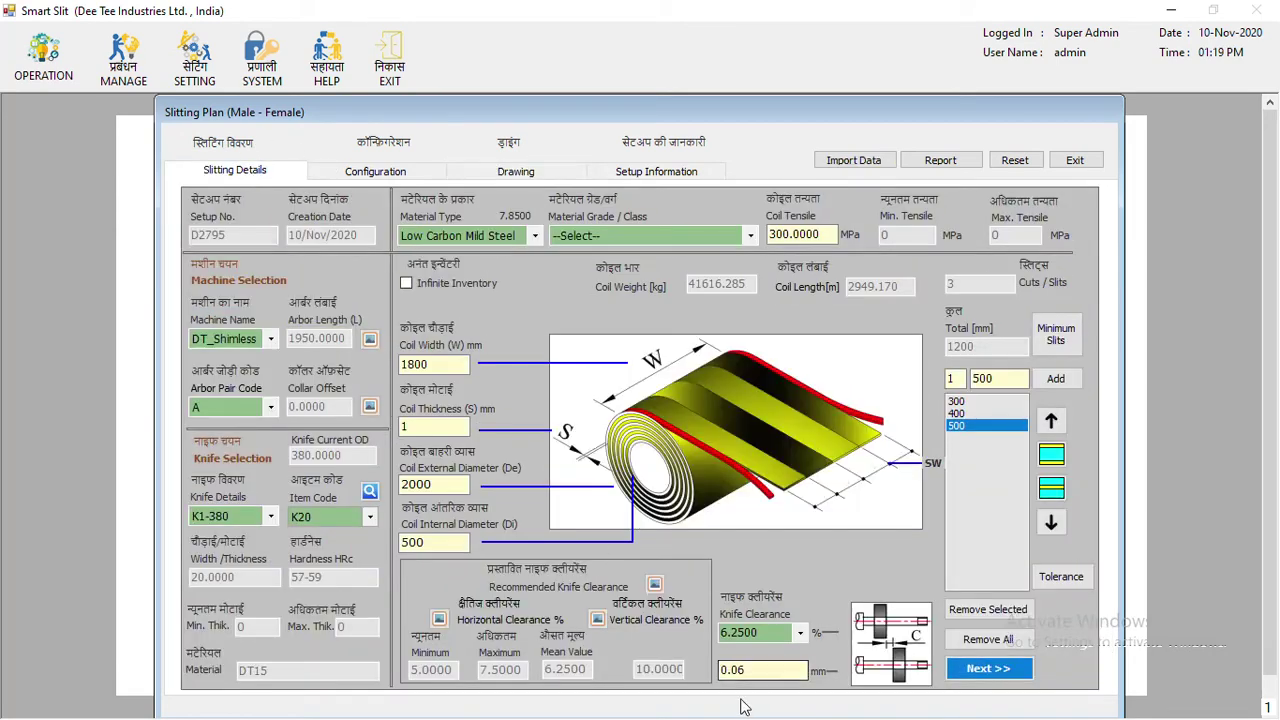
{"action": "left_click", "coordinate": [758, 677]}
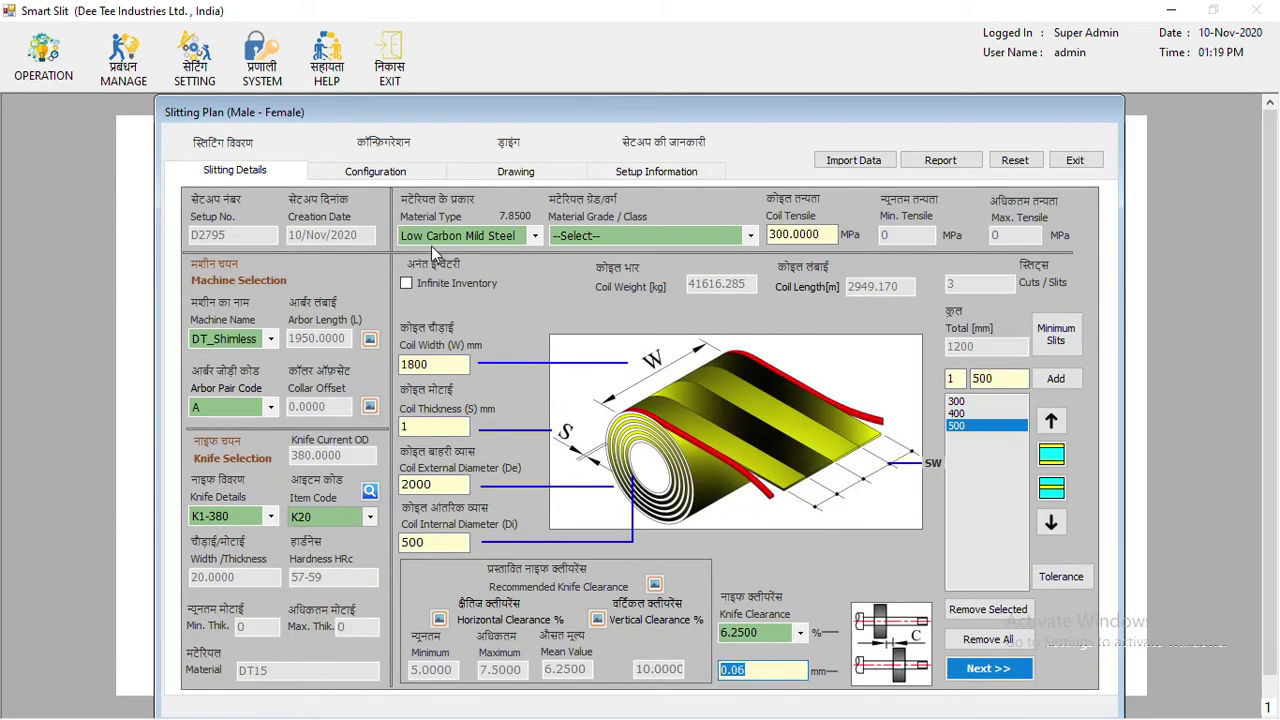
{"action": "left_click", "coordinate": [381, 174]}
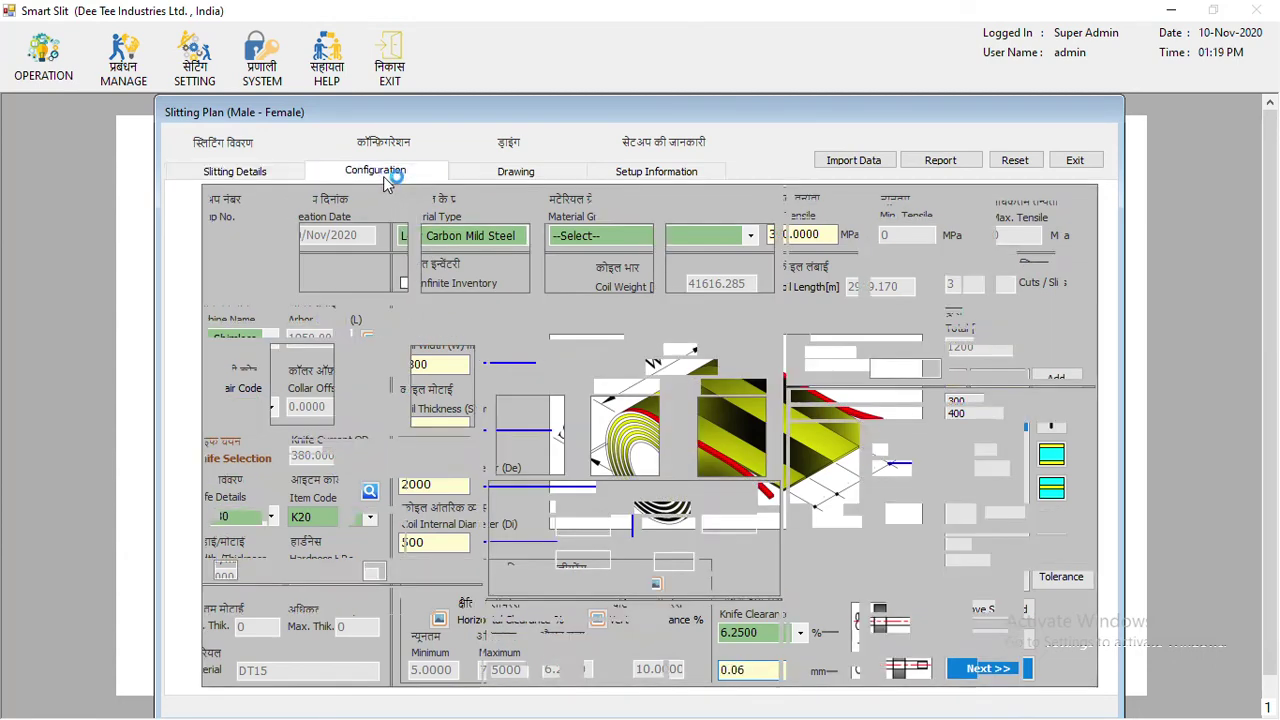
{"action": "left_click", "coordinate": [480, 175]}
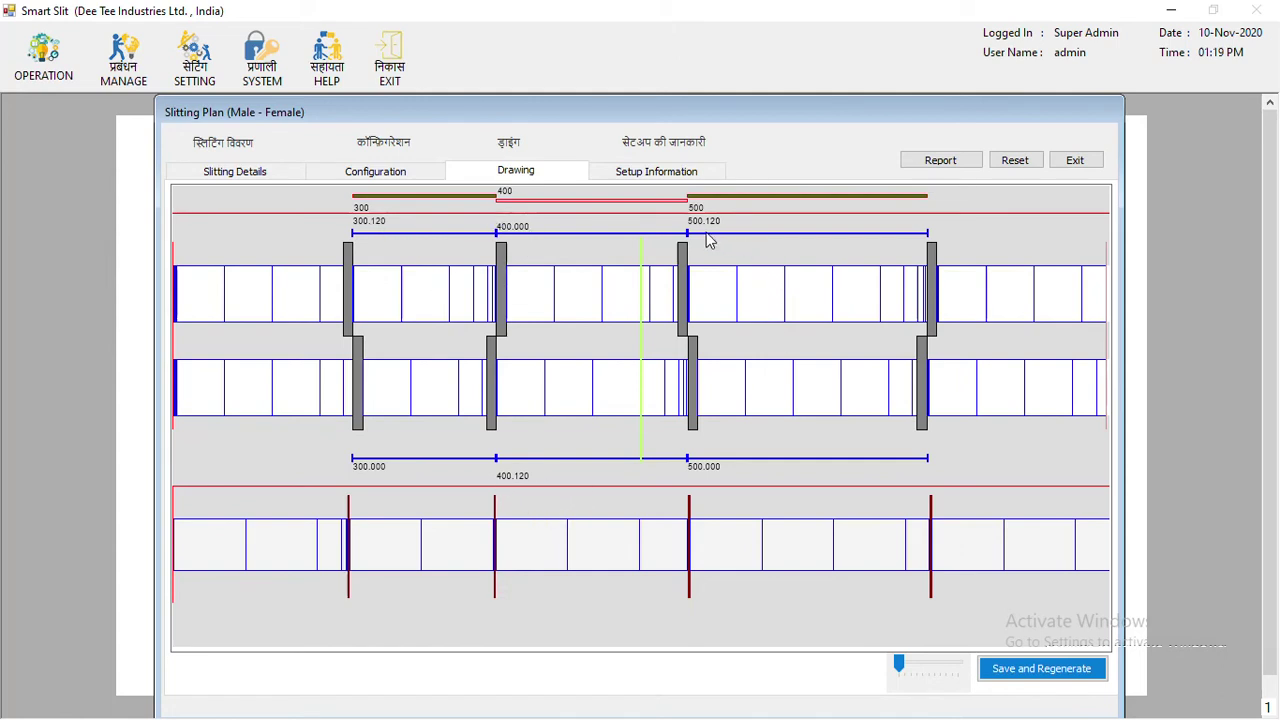
Generate the drawing with the nominal size selection set to Minus, and regenerate it with the selection restored to Plus
{"action": "left_click", "coordinate": [375, 172]}
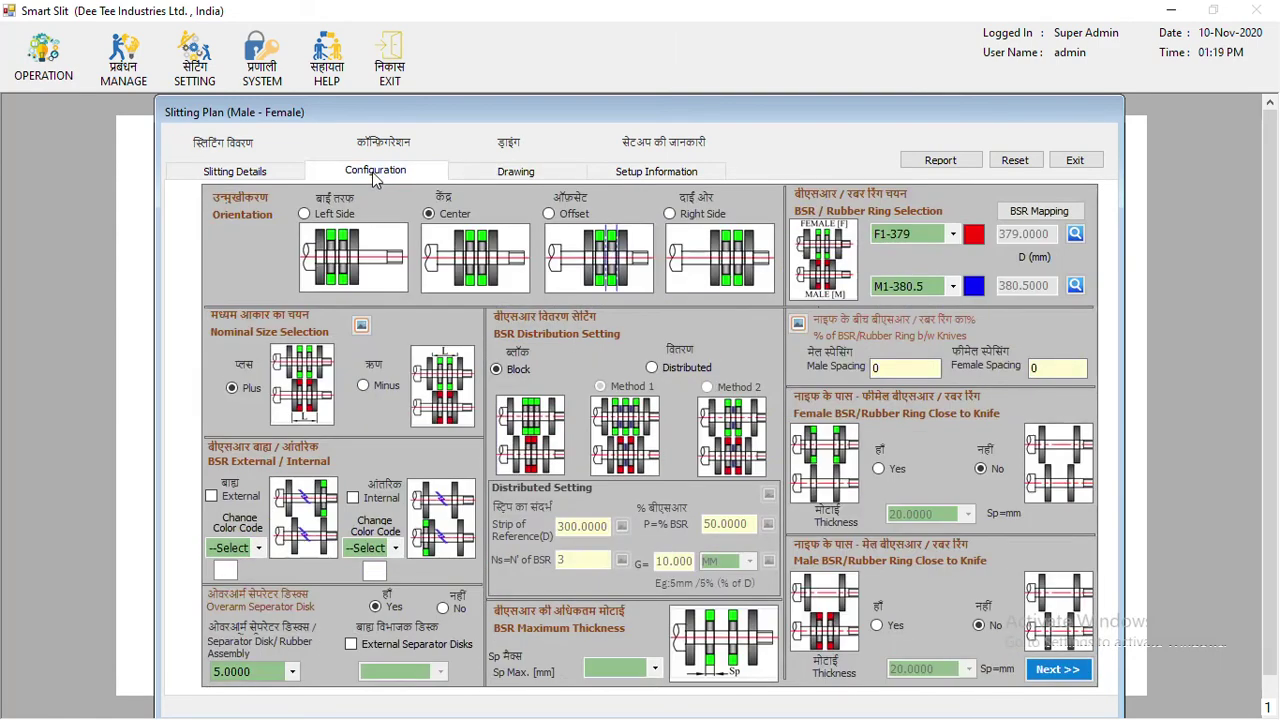
{"action": "left_click", "coordinate": [372, 386]}
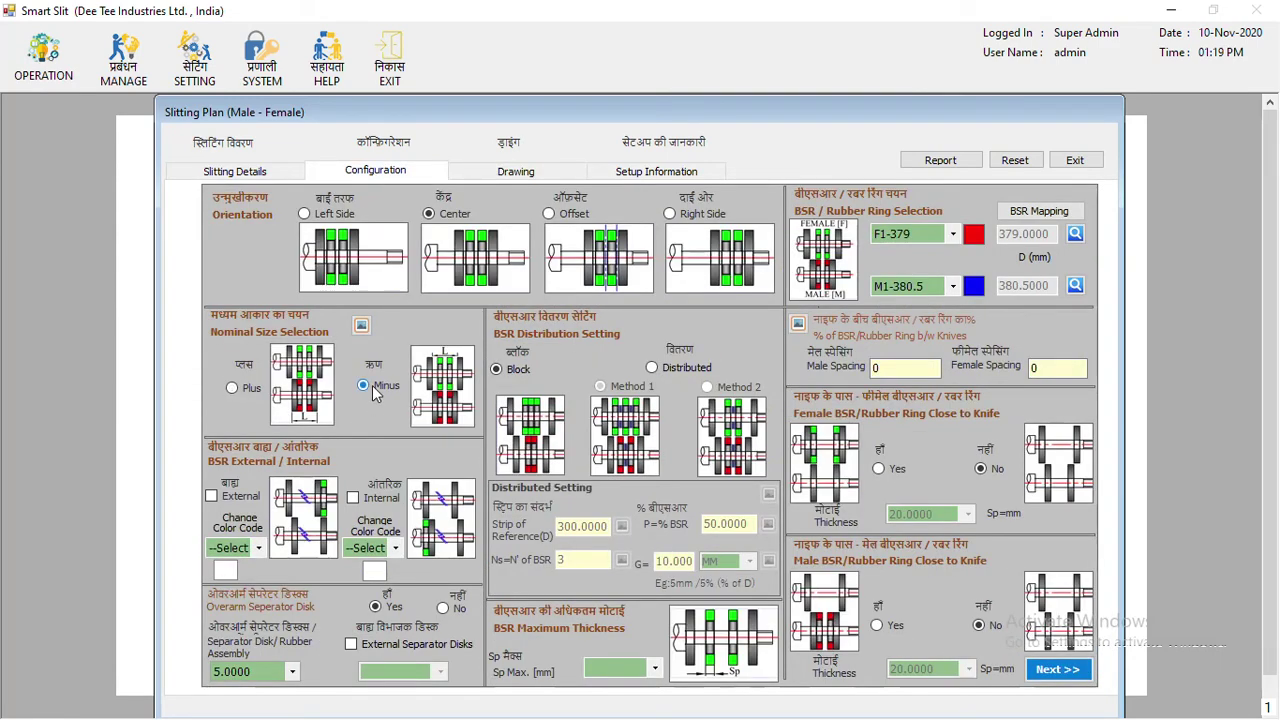
{"action": "left_click", "coordinate": [1032, 664]}
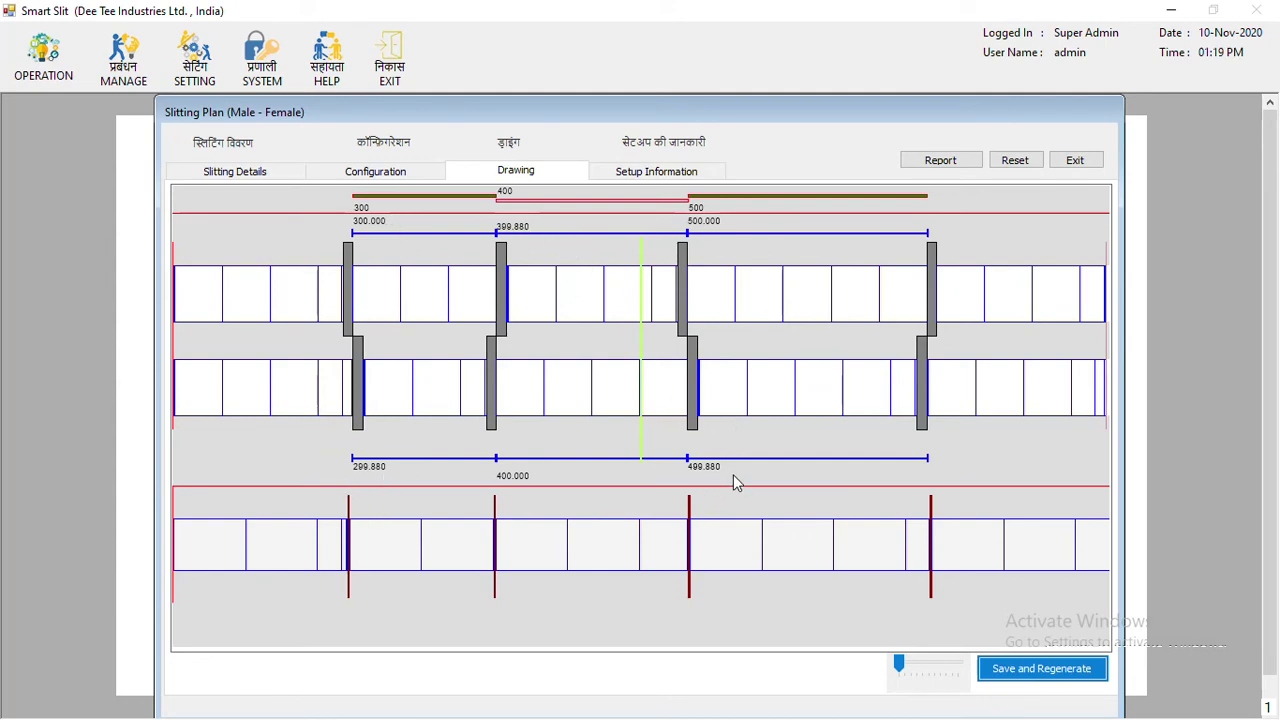
{"action": "left_click", "coordinate": [410, 175]}
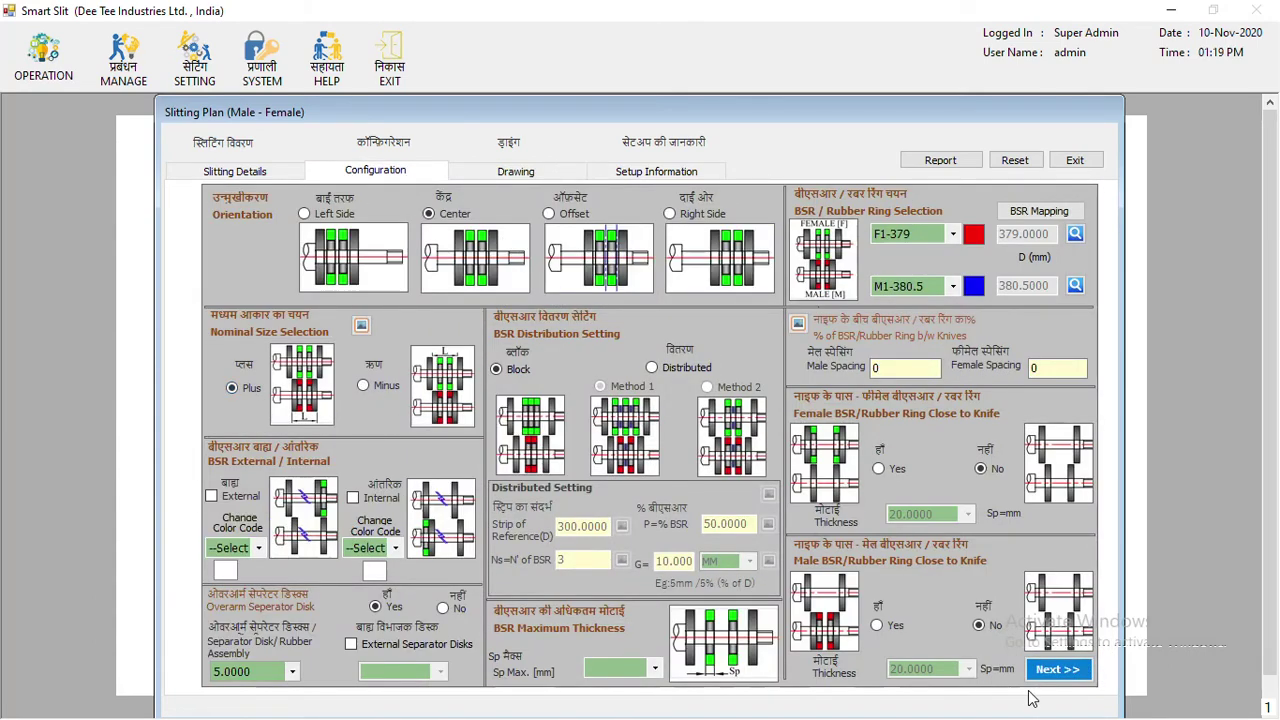
{"action": "left_click", "coordinate": [1058, 669]}
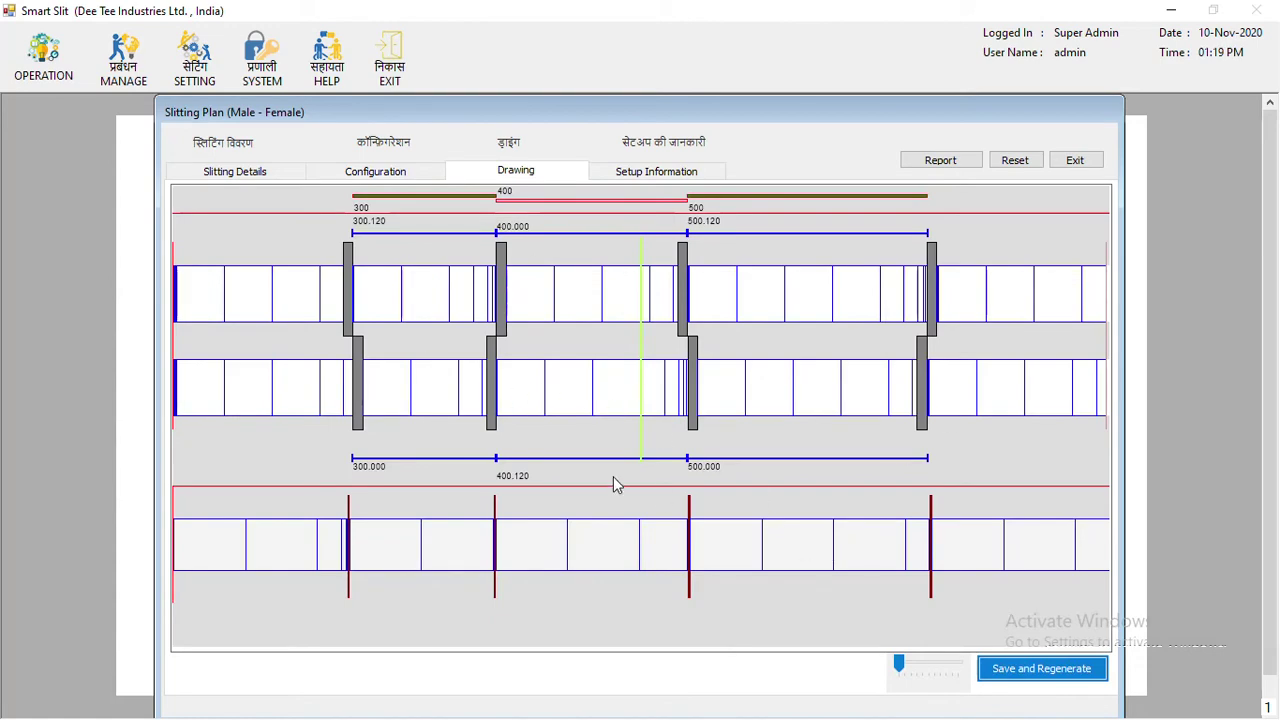
Enable the Internal BSR option and generate the drawing, and regenerate it with the External BSR option enabled as well
{"action": "left_click", "coordinate": [345, 176]}
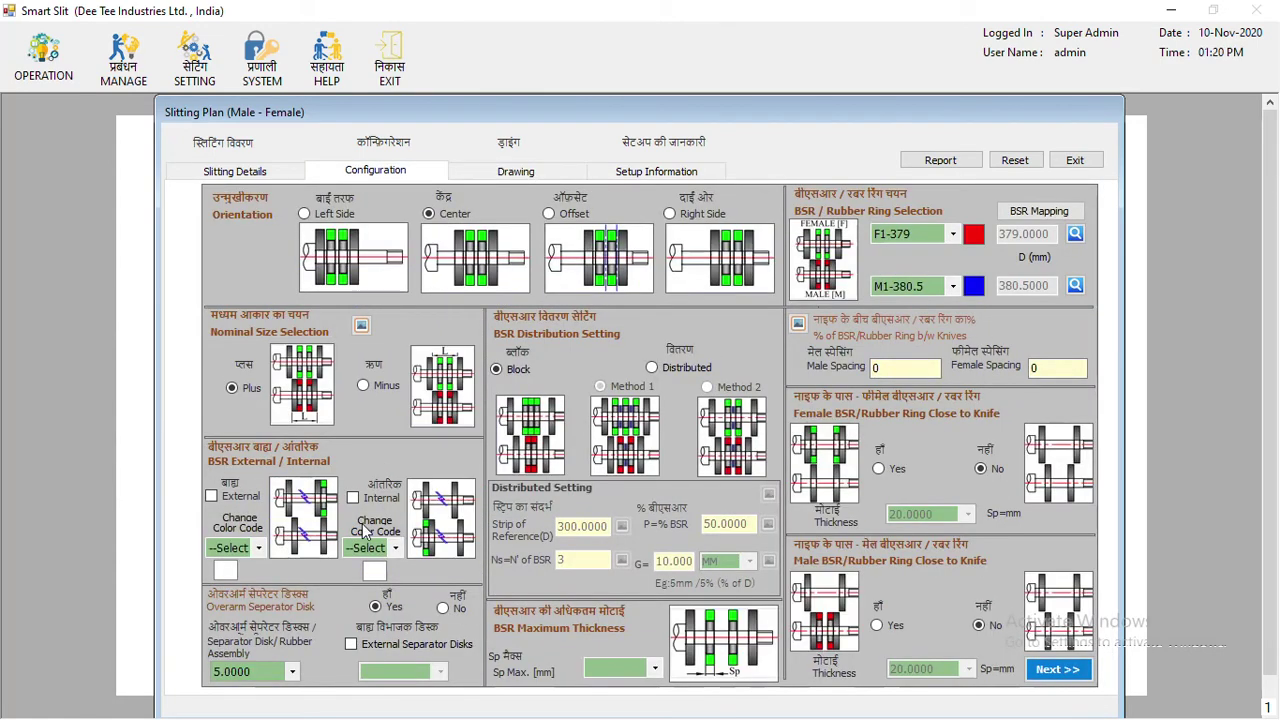
{"action": "left_click", "coordinate": [374, 500]}
{"action": "left_click", "coordinate": [1050, 669]}
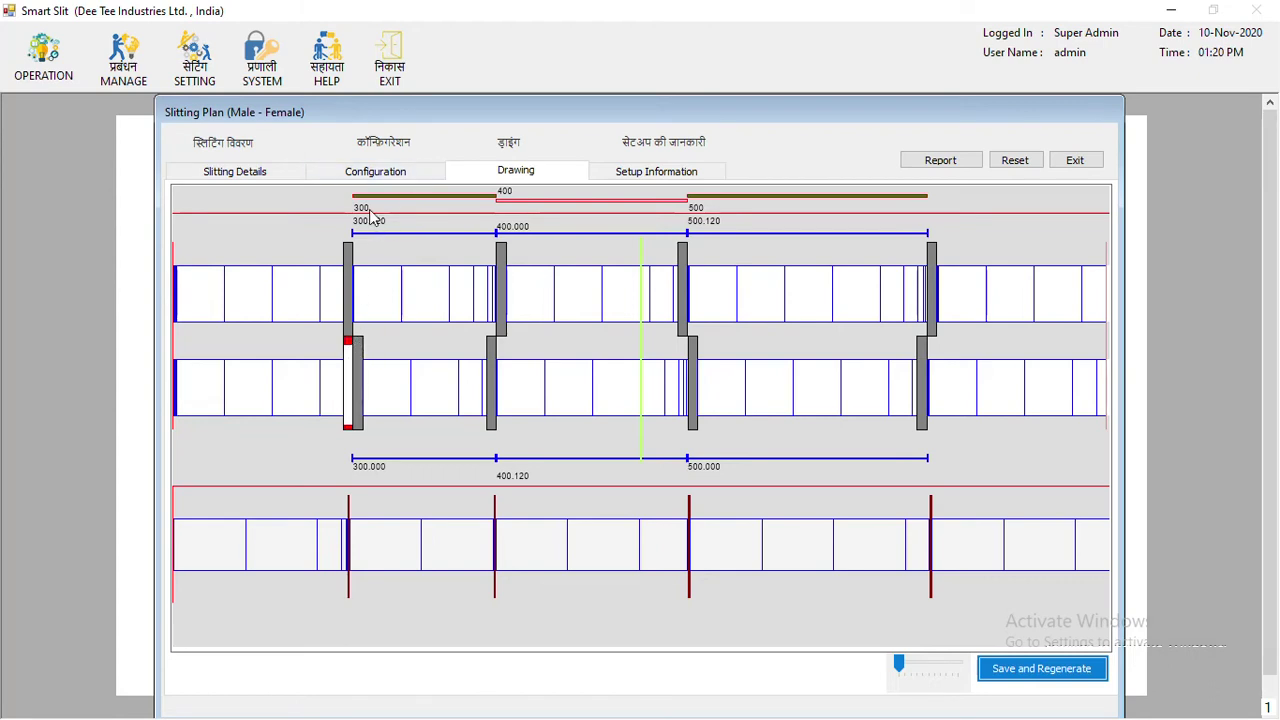
{"action": "left_click", "coordinate": [383, 175]}
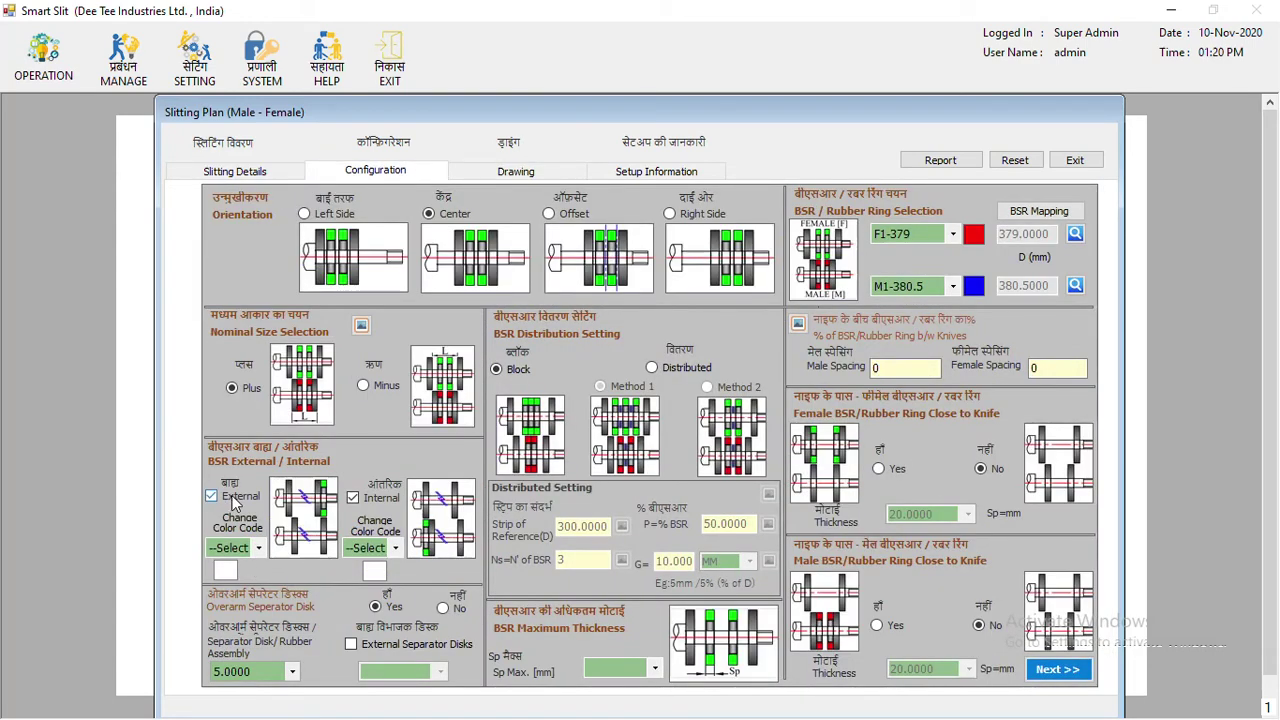
{"action": "left_click", "coordinate": [1057, 669]}
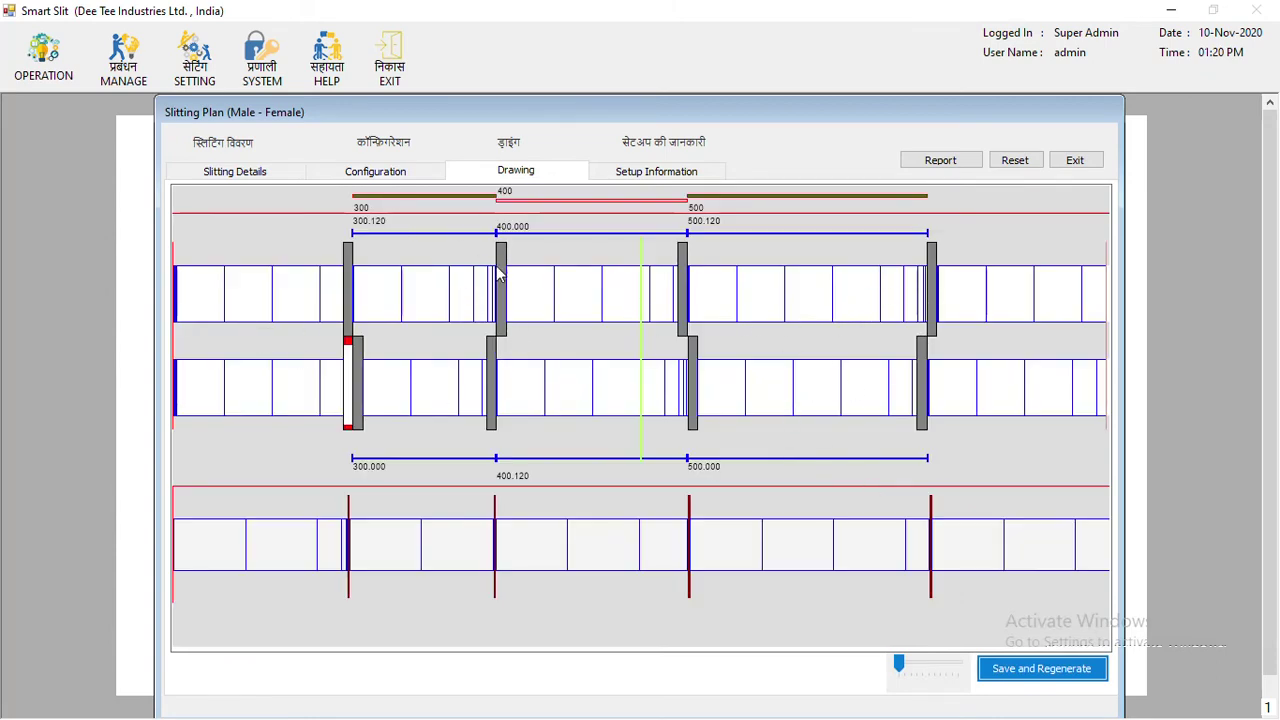
Add a single 200 mm slit to the slit list and generate the drawing
{"action": "left_click", "coordinate": [240, 172]}
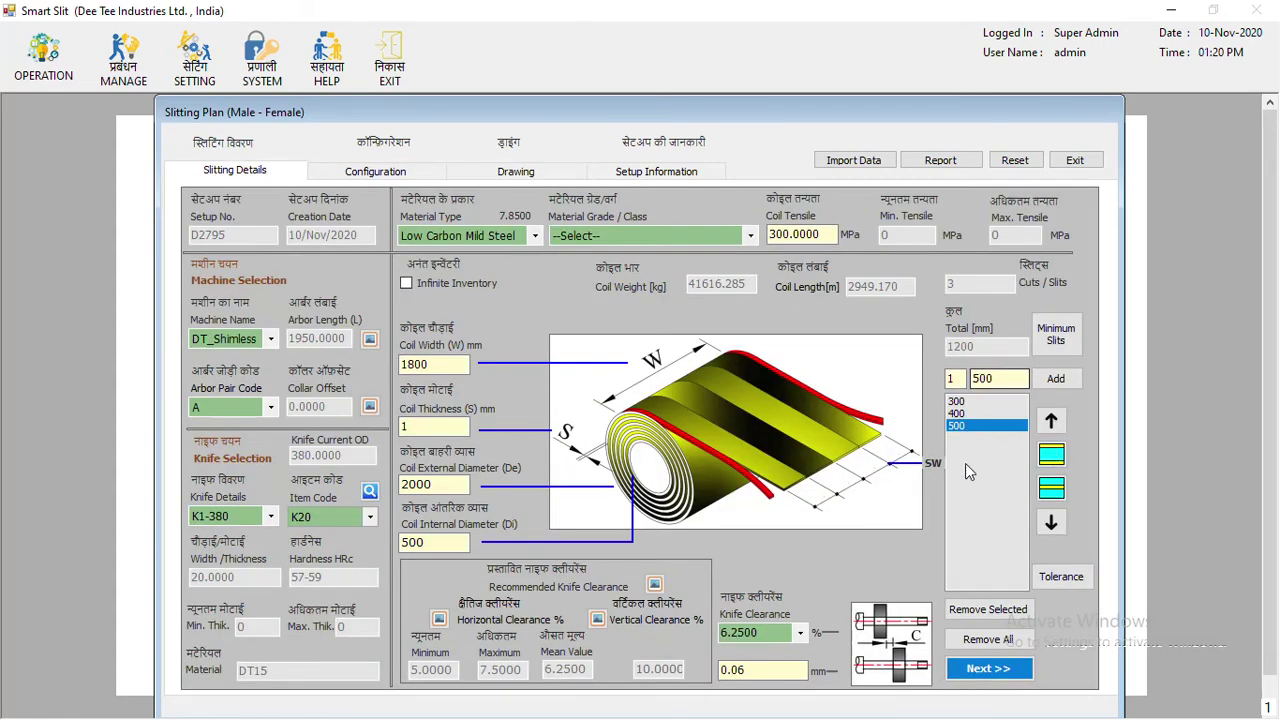
{"action": "double_click", "coordinate": [1000, 381]}
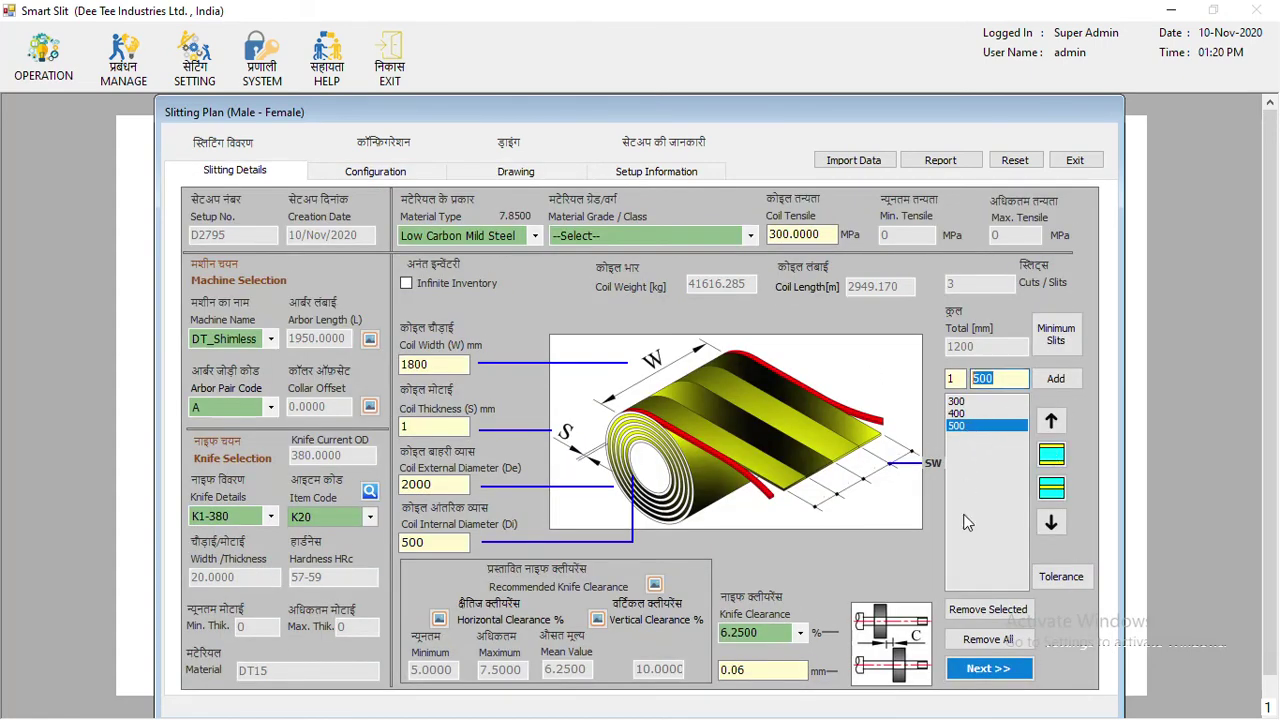
{"action": "type", "text": "200"}
{"action": "key", "text": "Return"}
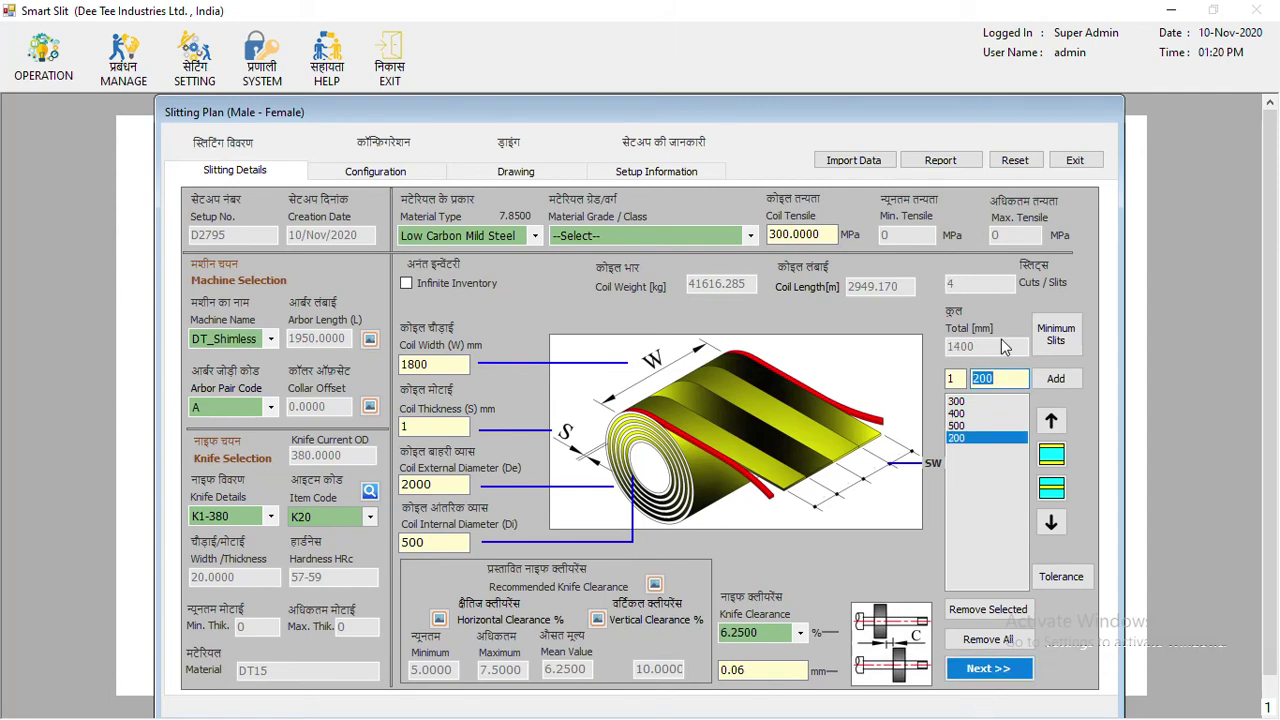
{"action": "left_click", "coordinate": [966, 676]}
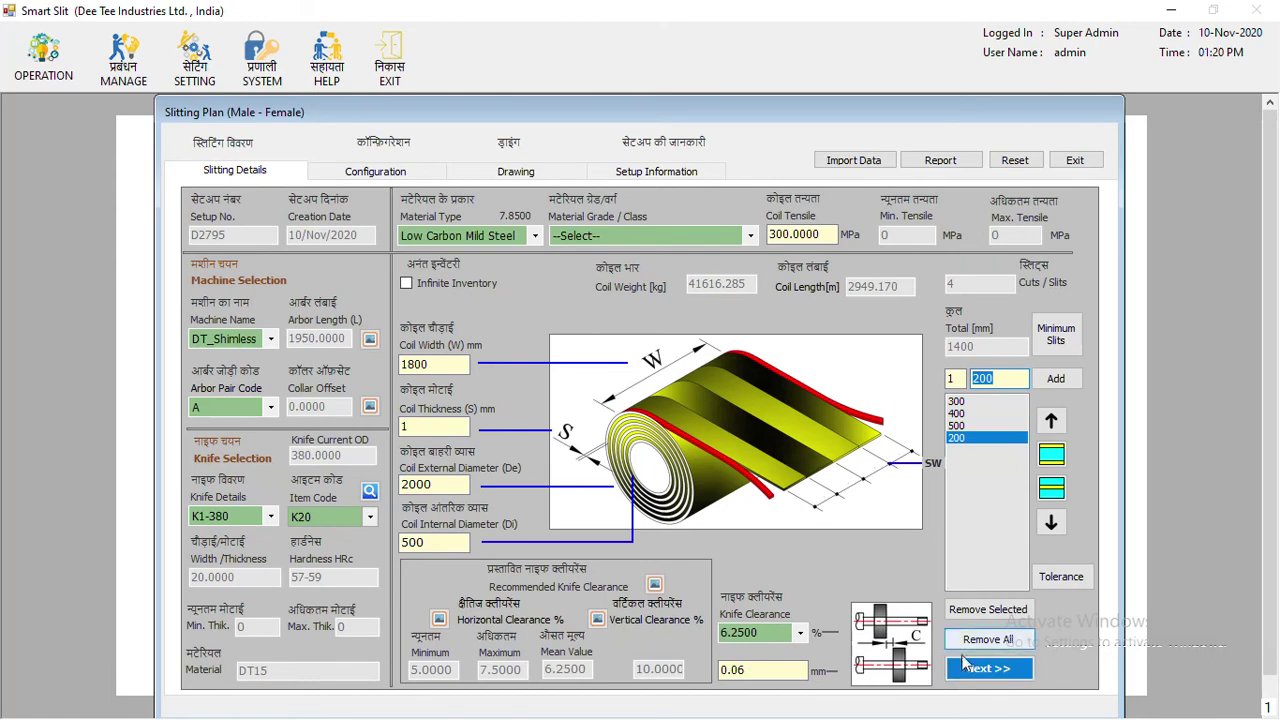
{"action": "left_click", "coordinate": [1035, 672]}
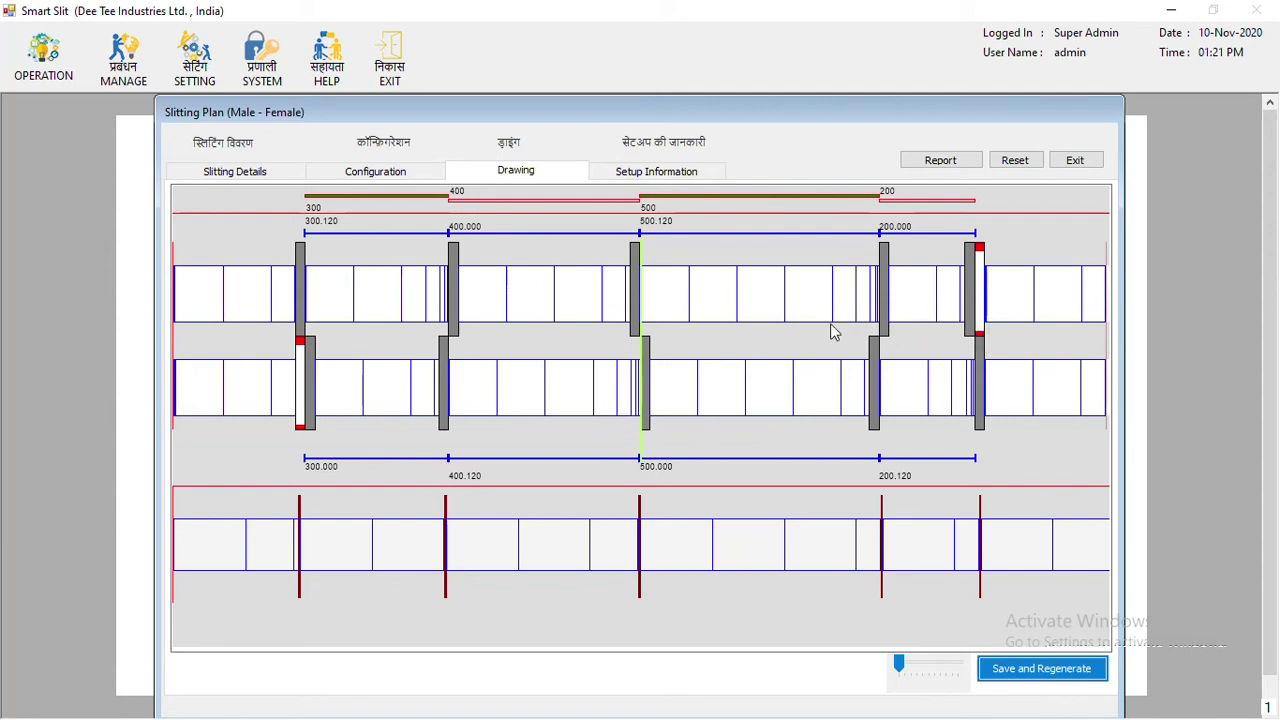
Set Female BSR/Rubber Ring Close to Knife to Yes with a 20 mm thickness and generate the drawing
{"action": "left_click", "coordinate": [396, 168]}
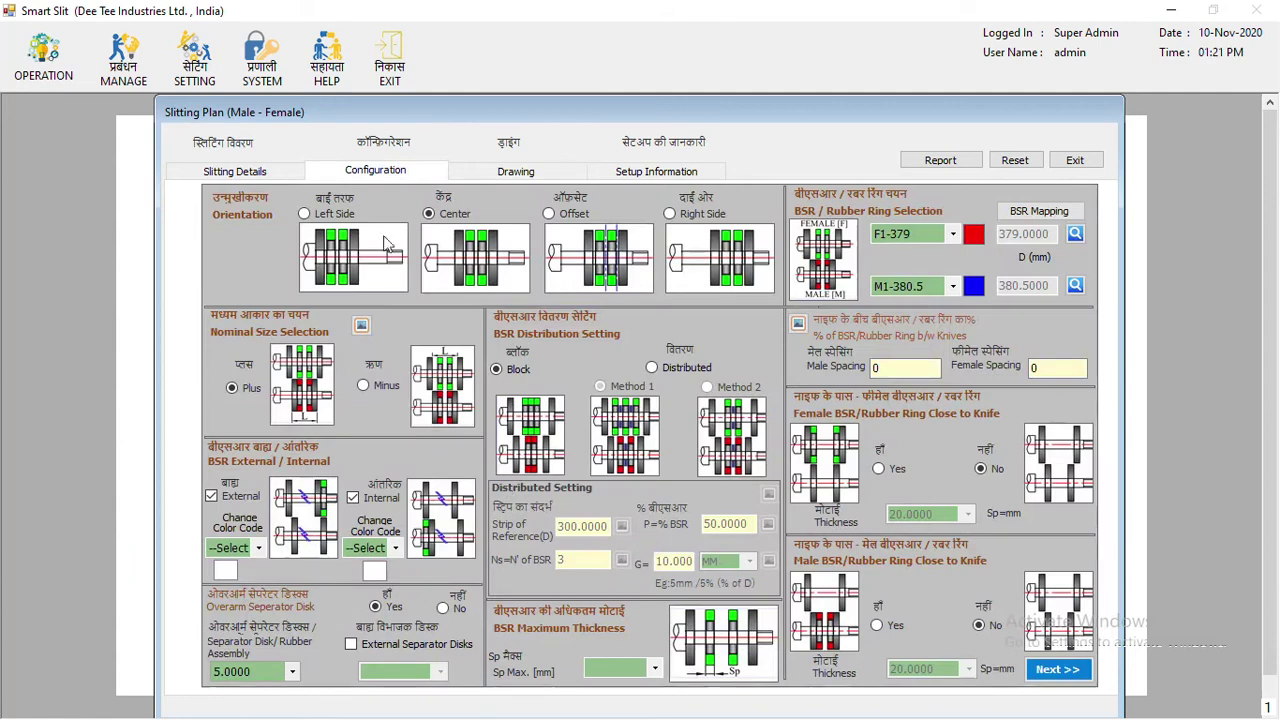
{"action": "left_click", "coordinate": [880, 469]}
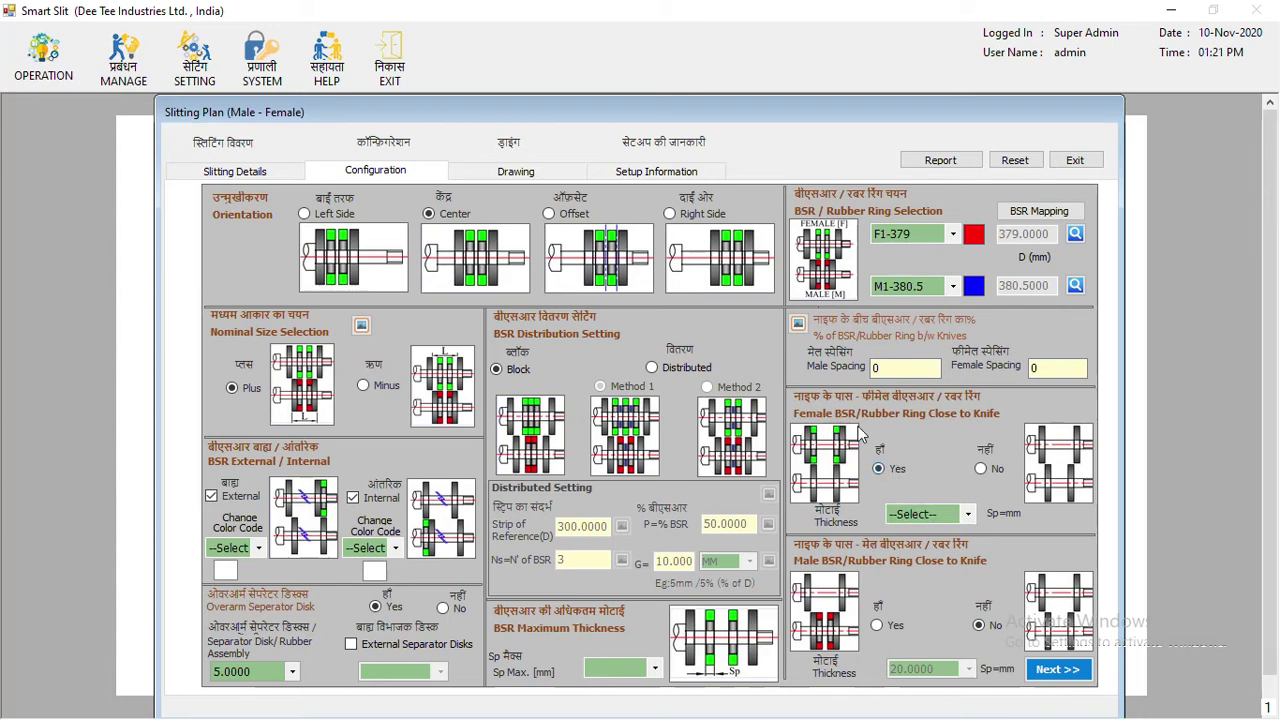
{"action": "left_click", "coordinate": [1039, 212]}
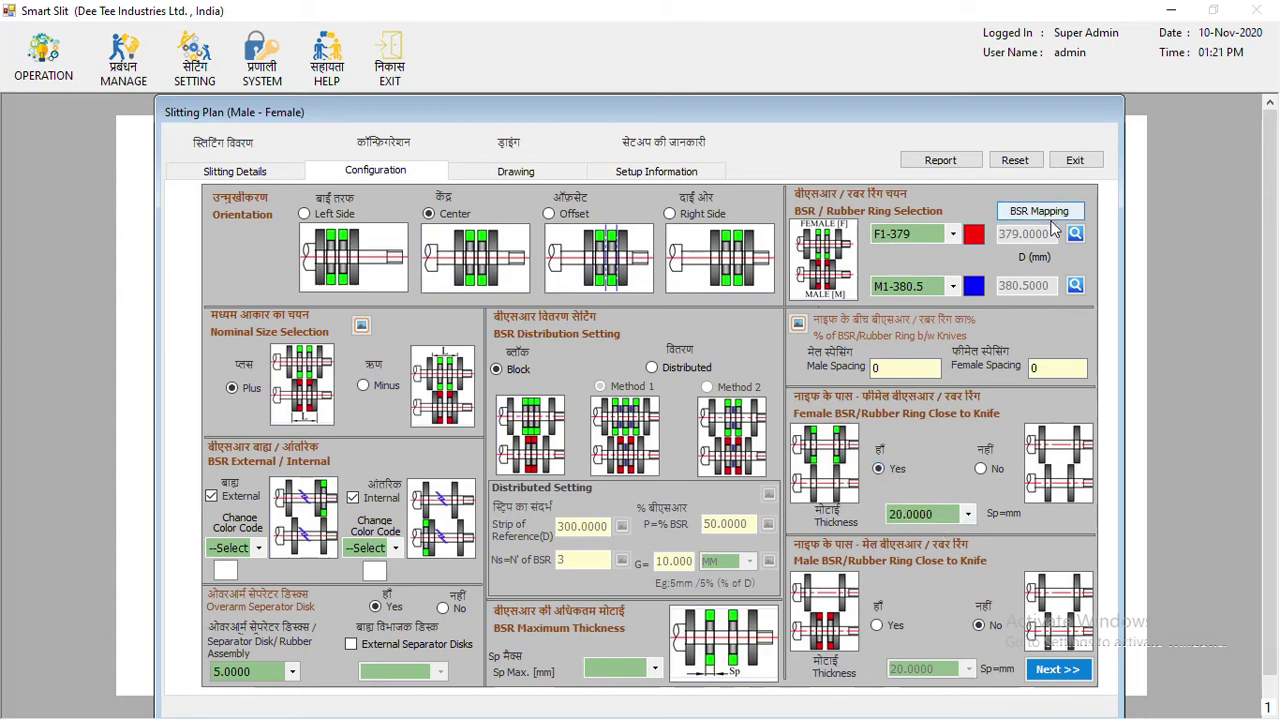
{"action": "left_click", "coordinate": [1058, 669]}
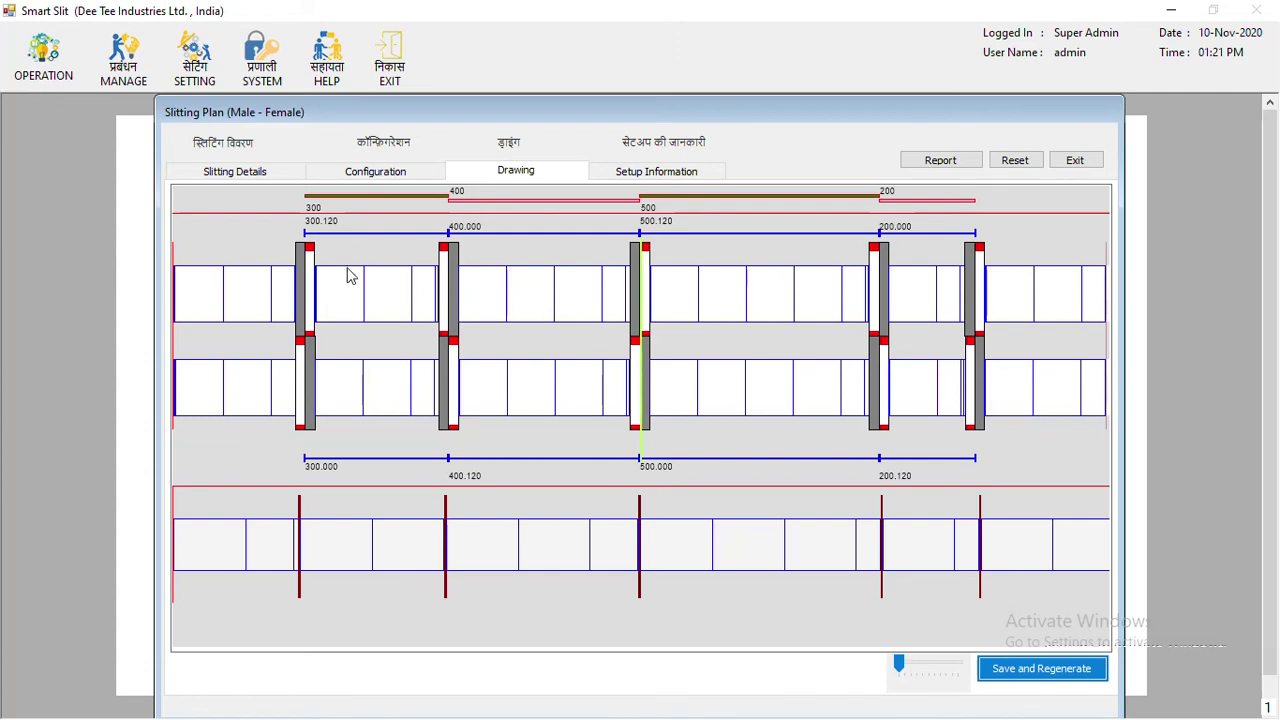
Set Male BSR/Rubber Ring Close to Knife to Yes with a 20 mm thickness and generate the drawing
{"action": "left_click", "coordinate": [416, 166]}
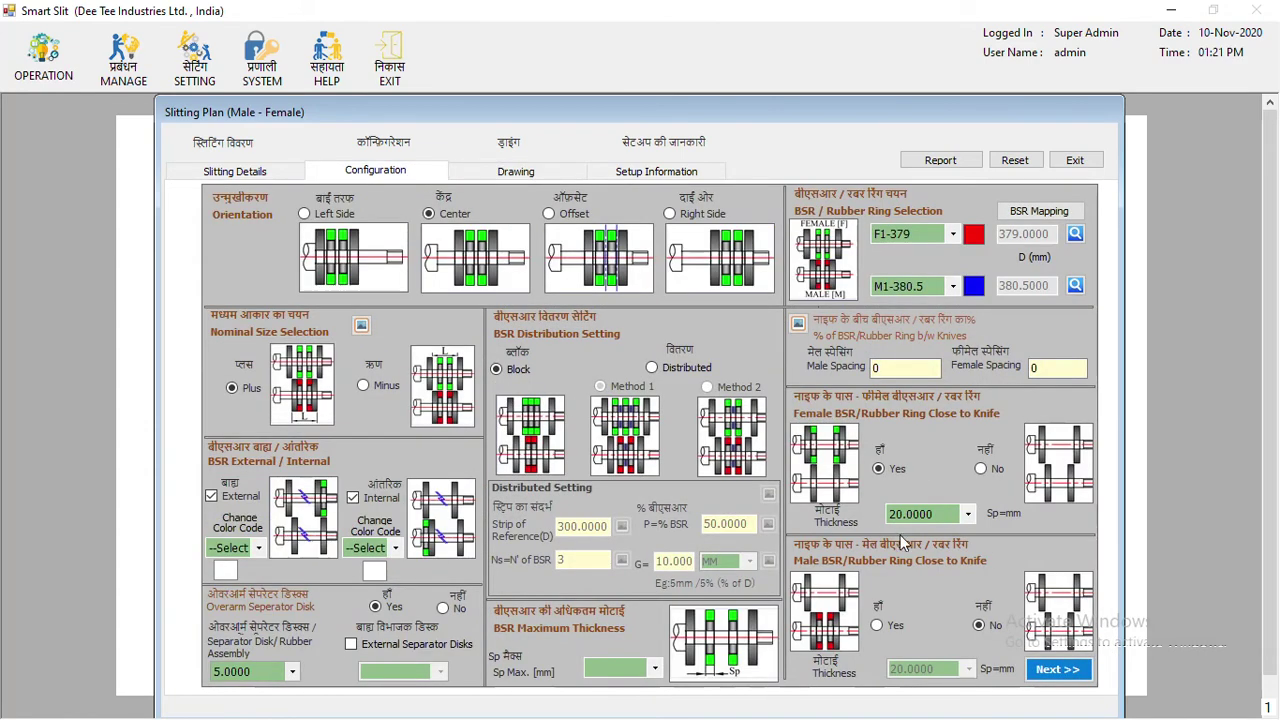
{"action": "left_click", "coordinate": [893, 627]}
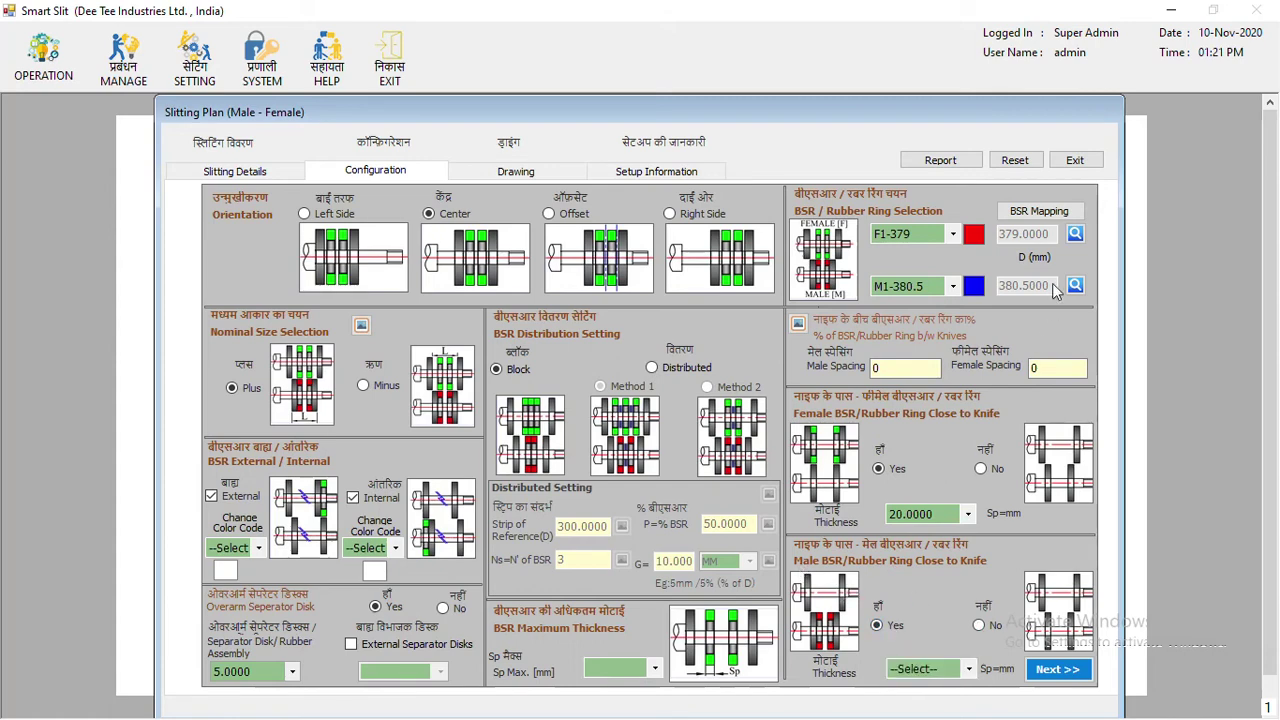
{"action": "left_click", "coordinate": [1052, 672]}
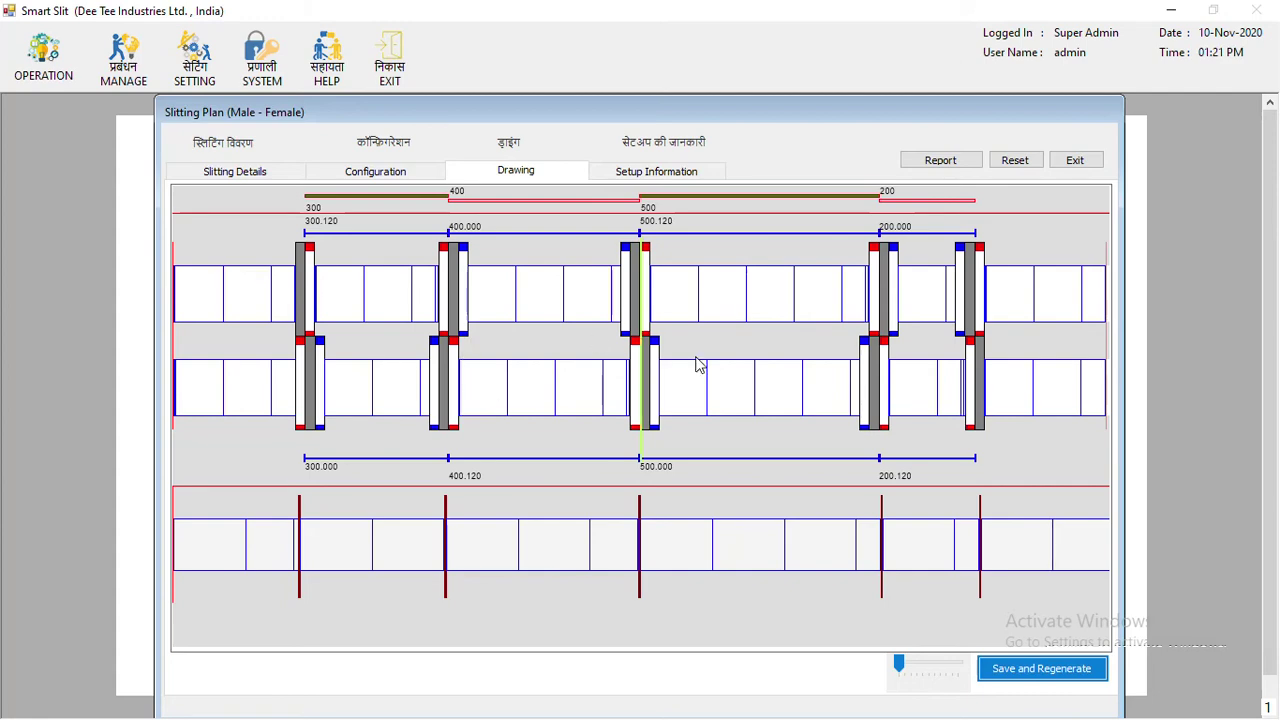
Set both the male and female BSR spacing between knives to 50% and generate the drawing
{"action": "left_click", "coordinate": [362, 170]}
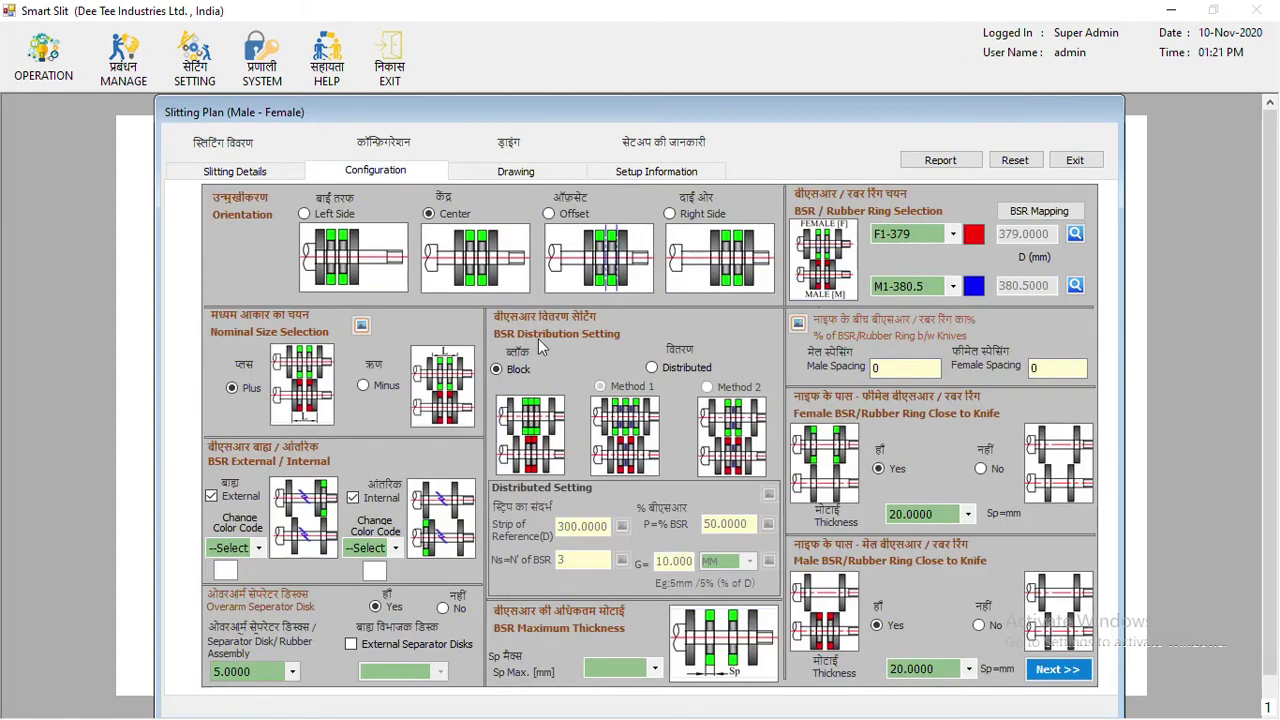
{"action": "left_click", "coordinate": [895, 368]}
{"action": "type", "text": "50"}
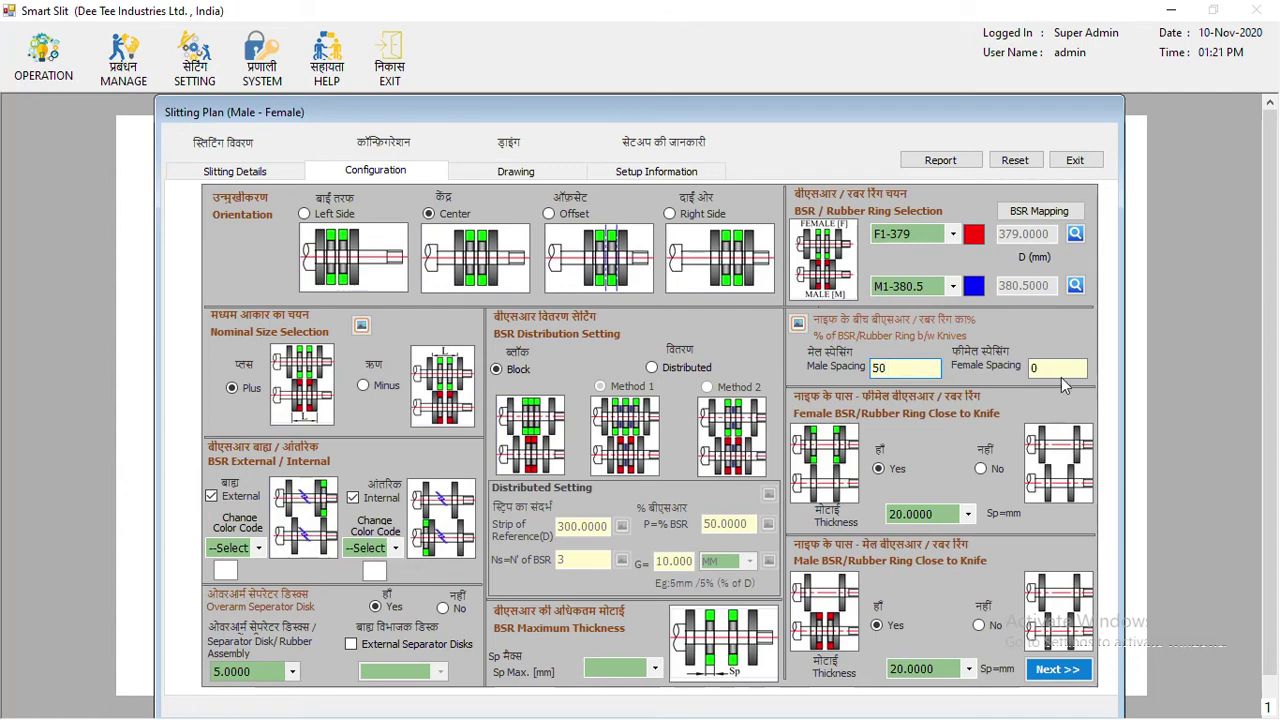
{"action": "type", "text": "50"}
{"action": "left_click", "coordinate": [1056, 669]}
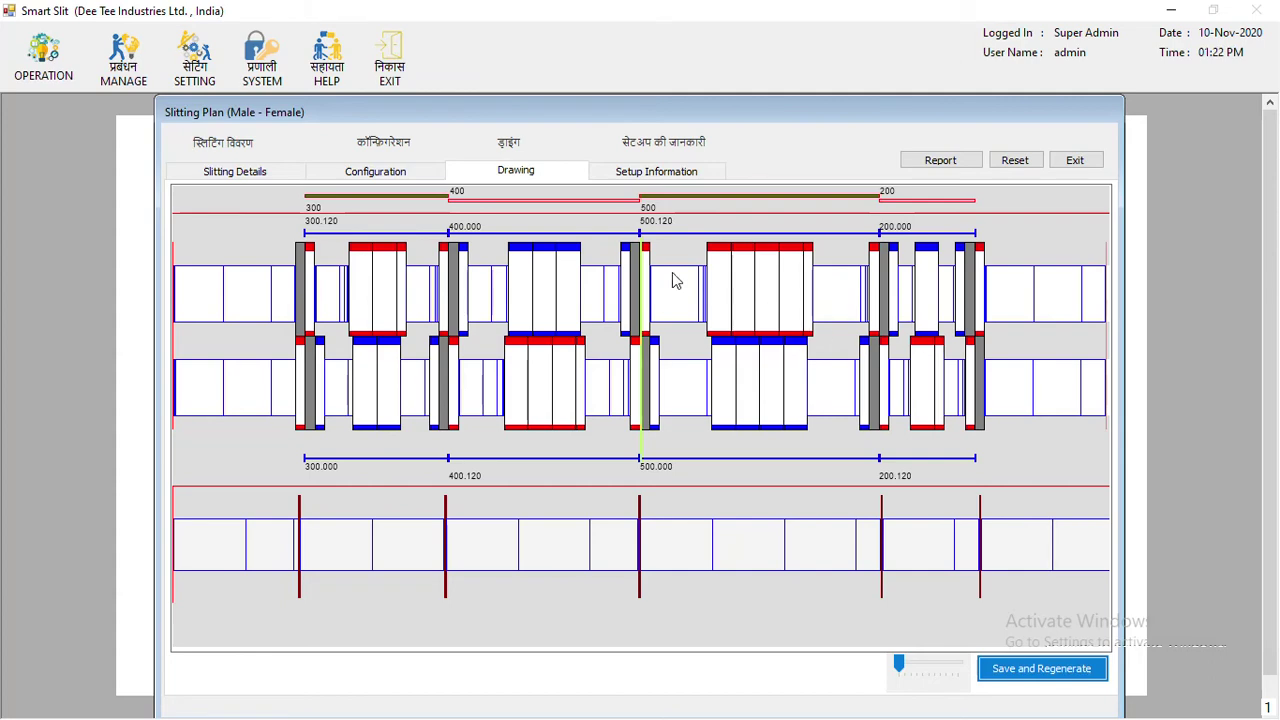
Switch the BSR distribution setting to Distributed with Method 2, generate the drawing and recheck the configuration
{"action": "left_click", "coordinate": [407, 176]}
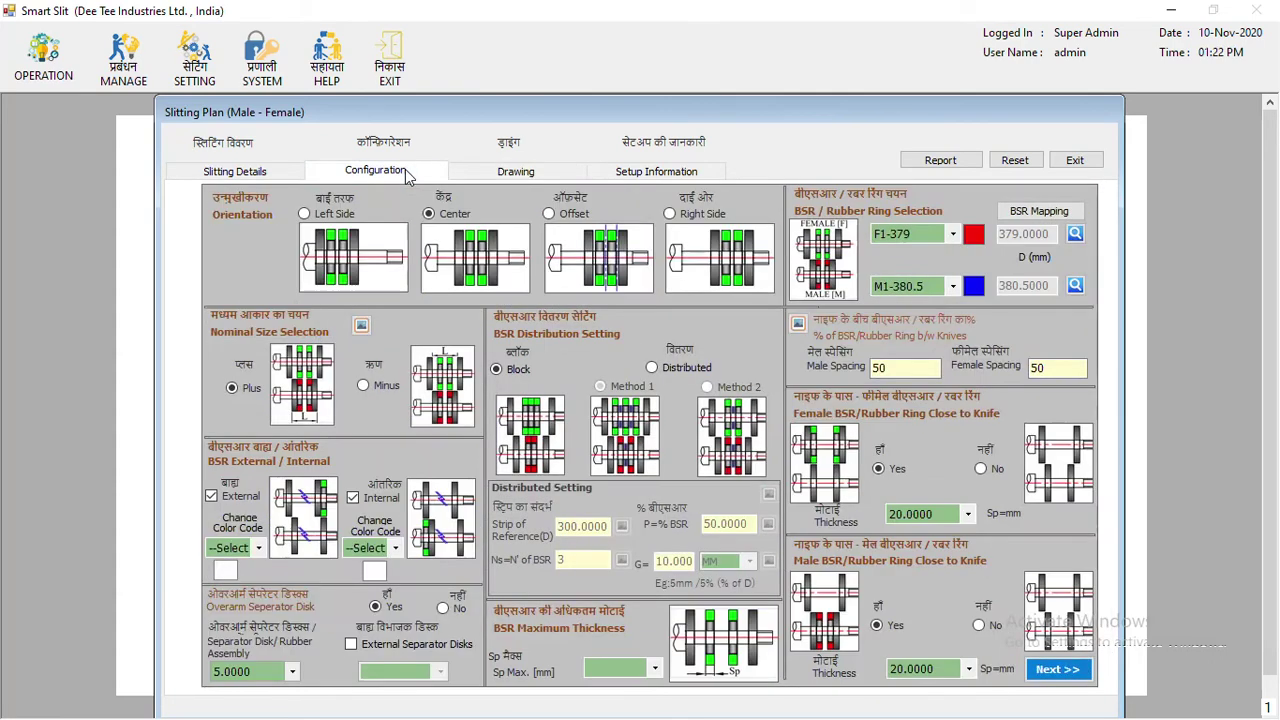
{"action": "left_click", "coordinate": [684, 370]}
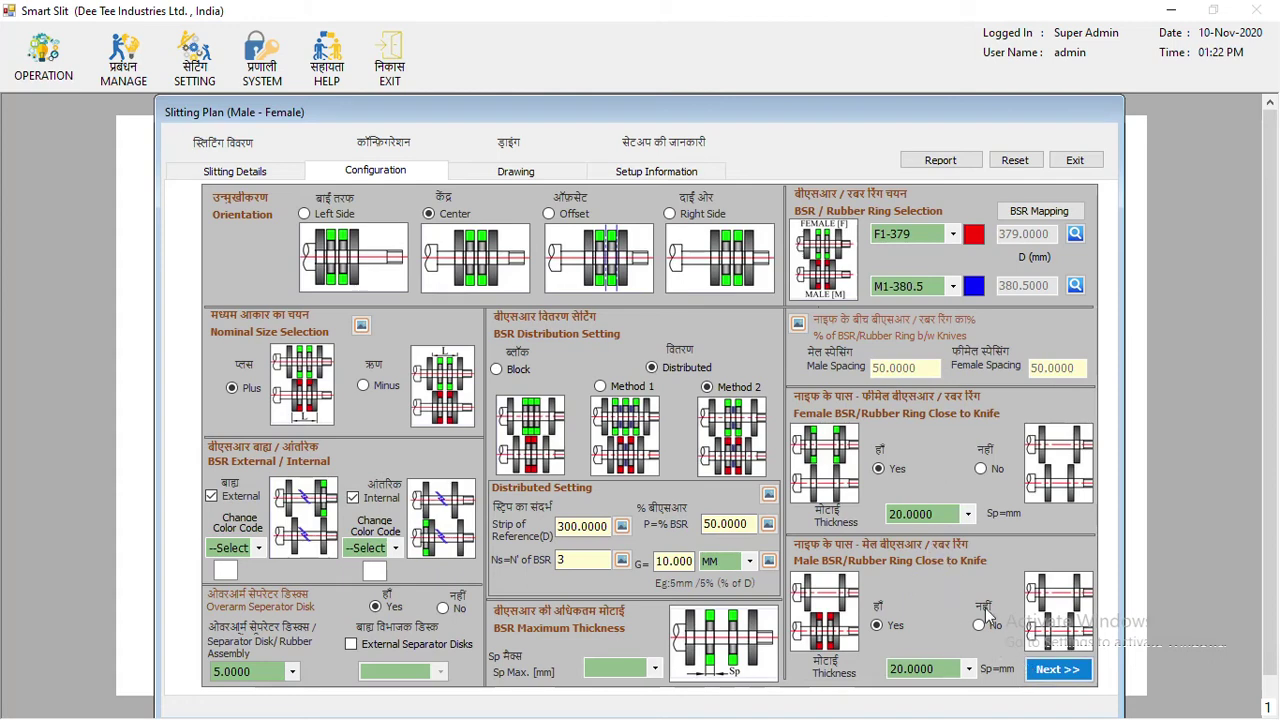
{"action": "left_click", "coordinate": [1040, 670]}
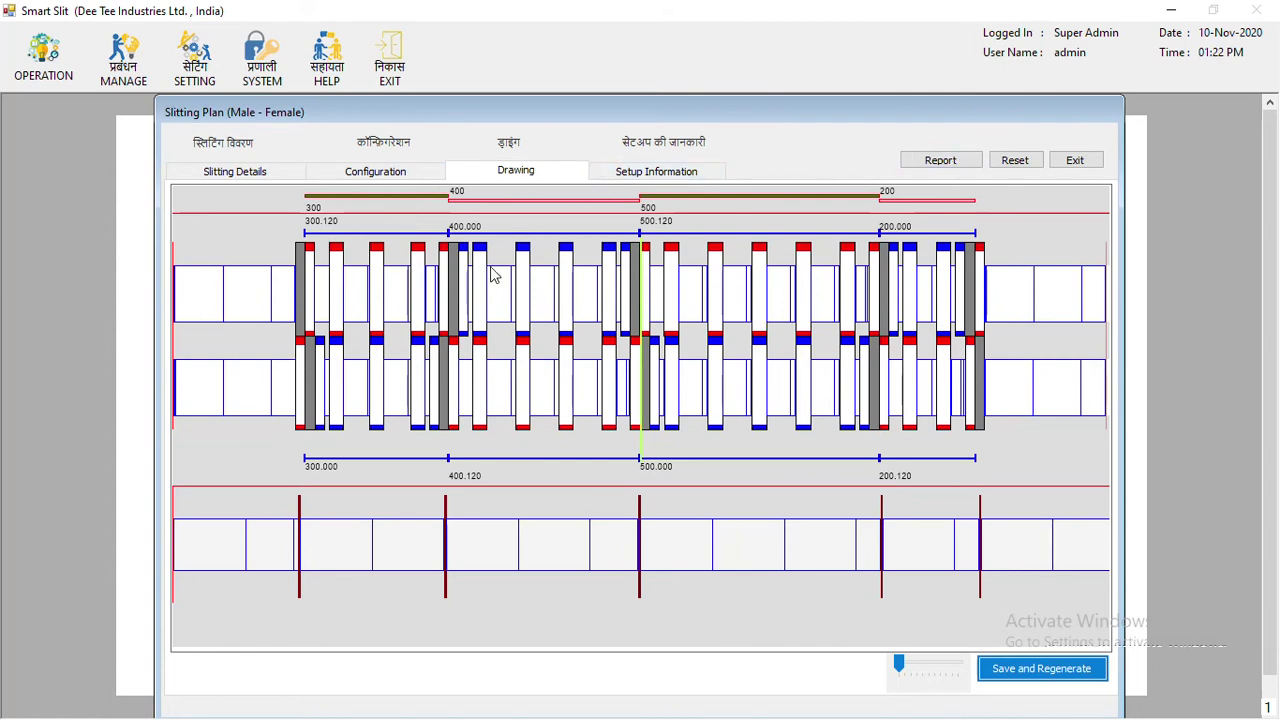
{"action": "left_click", "coordinate": [318, 176]}
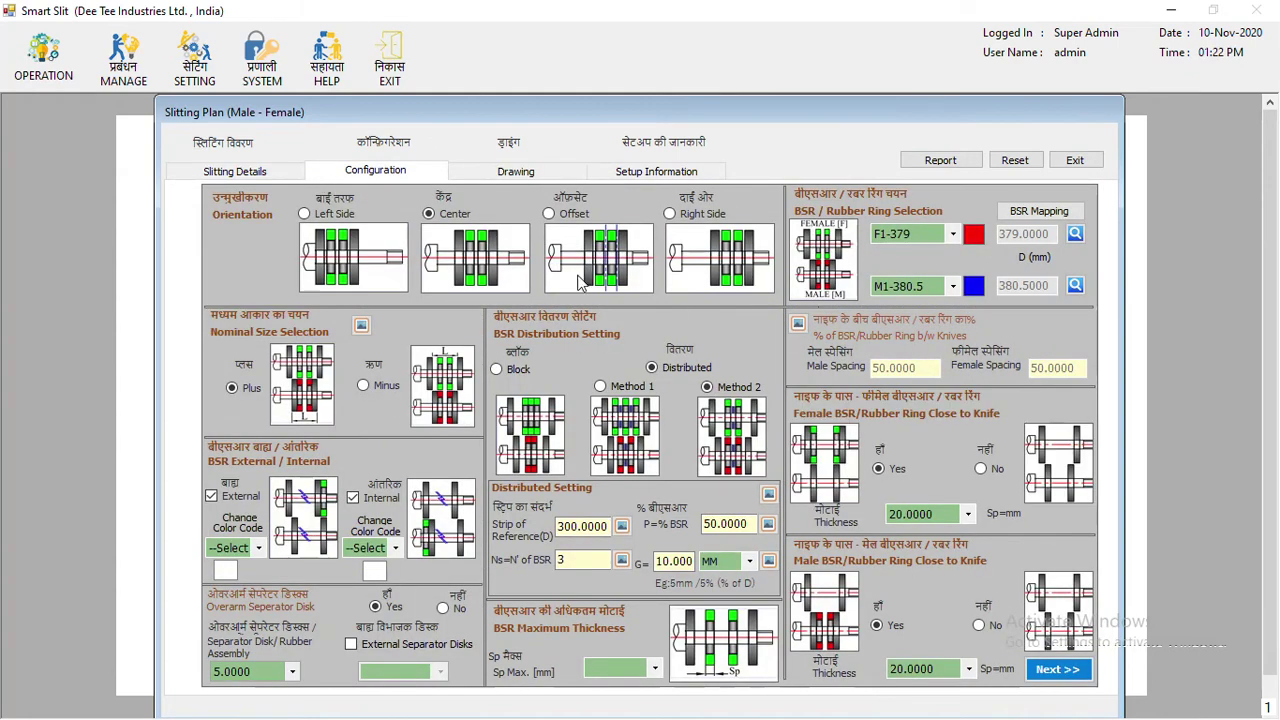
{"action": "left_click", "coordinate": [510, 172]}
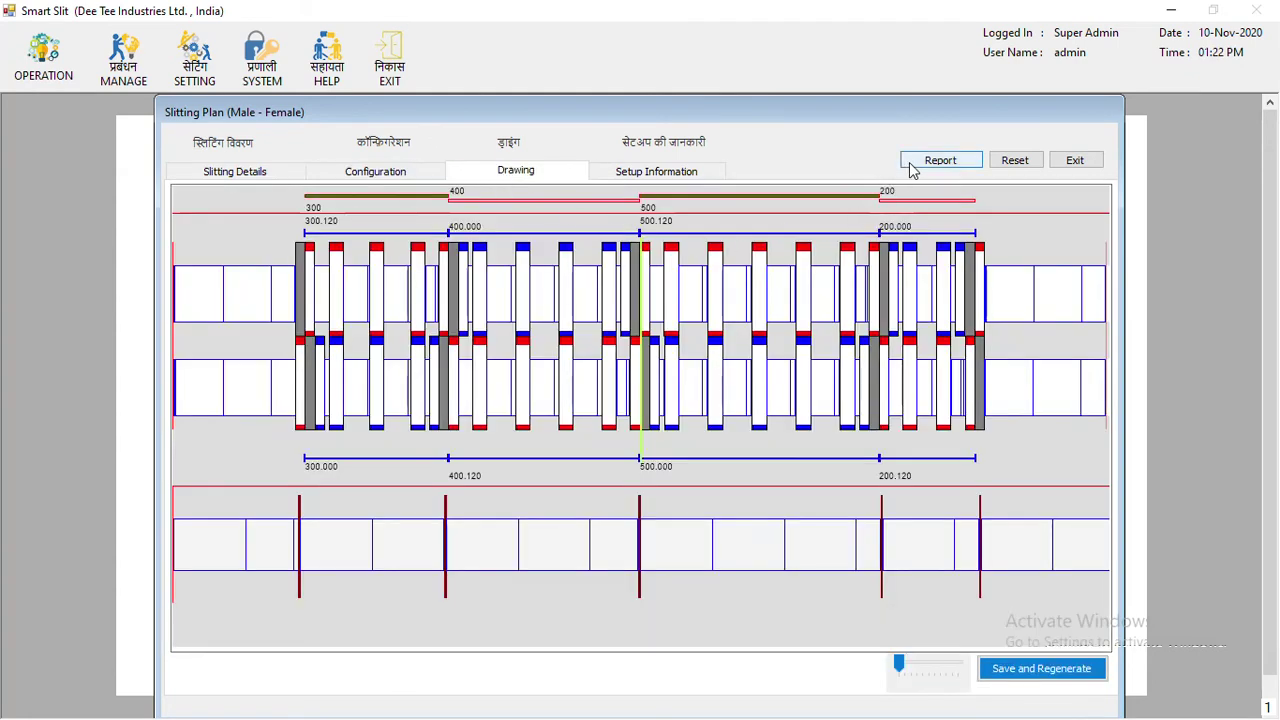
Open the Top-Bottom Slitter Arbor Print report for this plan and maximize its window
{"action": "left_click", "coordinate": [940, 160]}
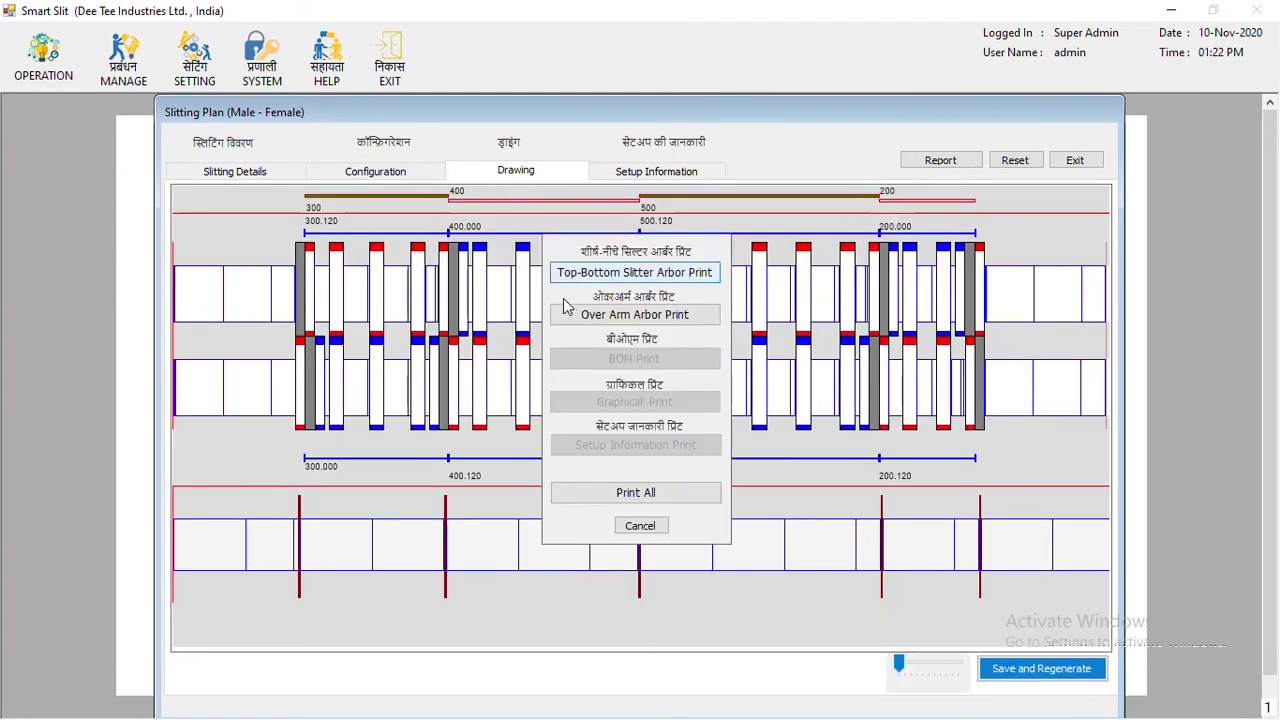
{"action": "left_click", "coordinate": [608, 272]}
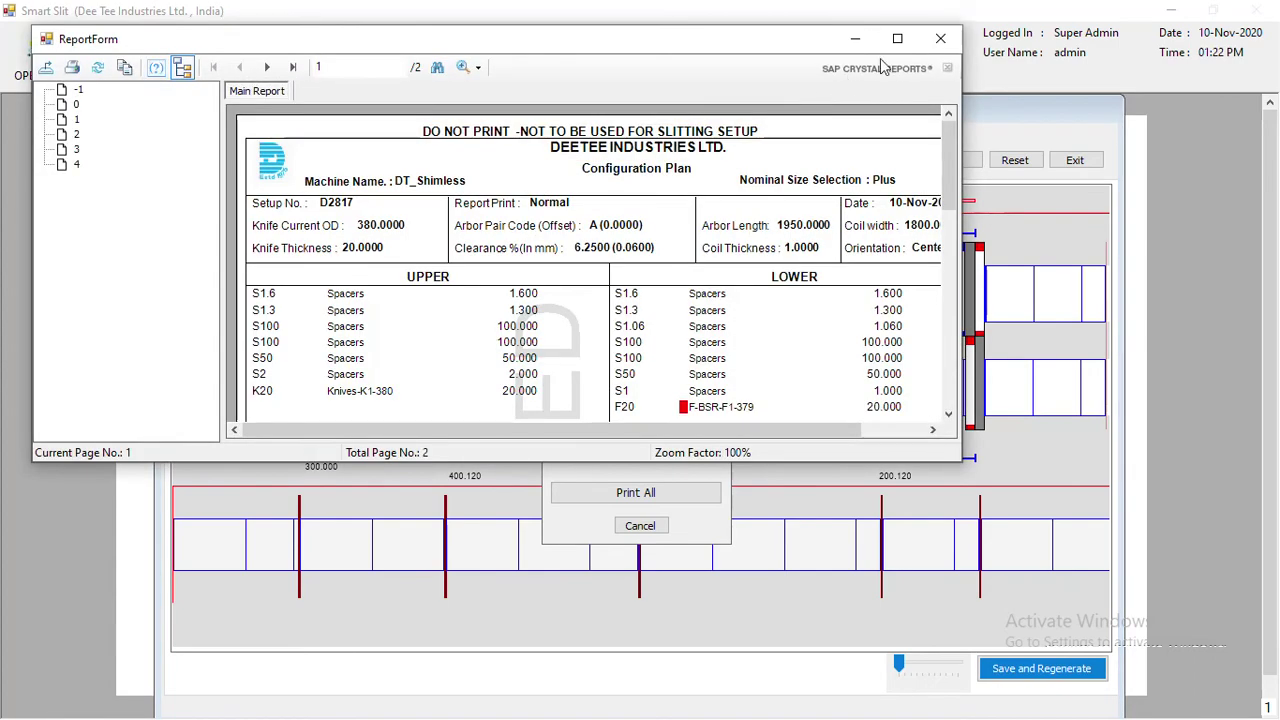
{"action": "left_click", "coordinate": [897, 38]}
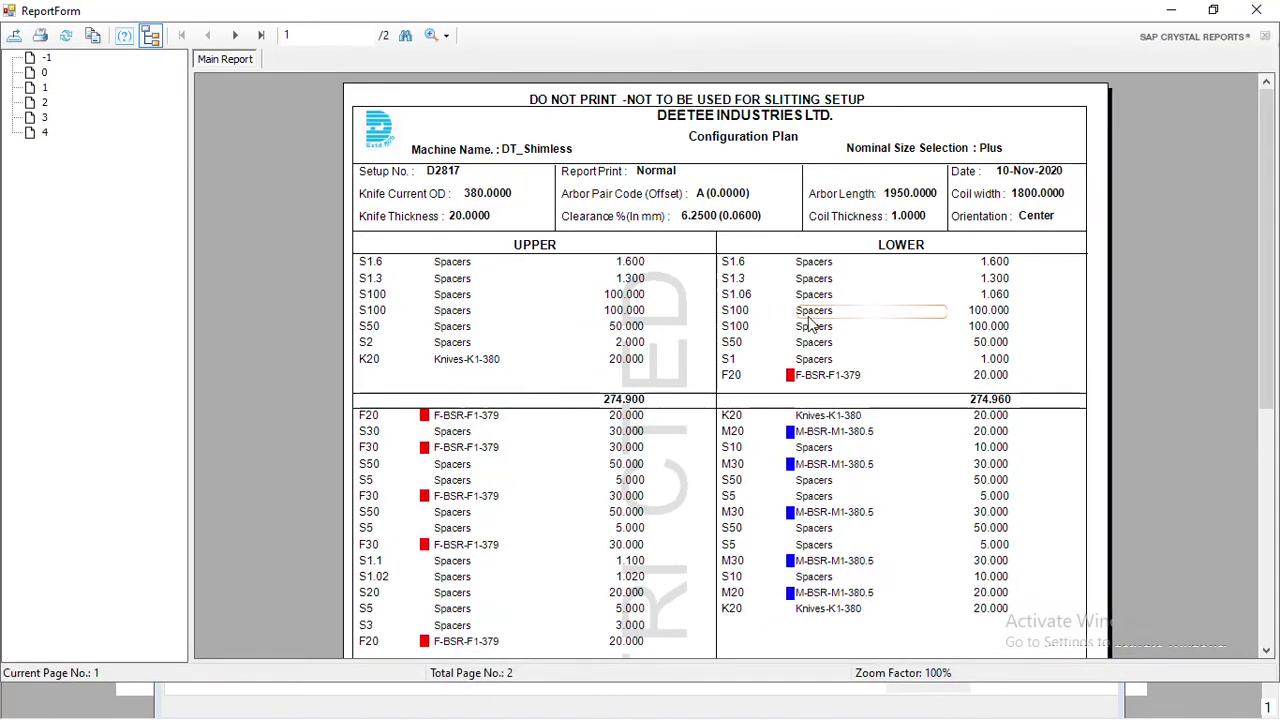
Review the upper and lower arbor spacer, knife and BSR listings on both pages of the configuration plan report
{"action": "scroll", "coordinate": [813, 315], "scroll_direction": "down", "scroll_amount": 10}
{"action": "scroll", "coordinate": [468, 246], "scroll_direction": "up", "scroll_amount": 10}
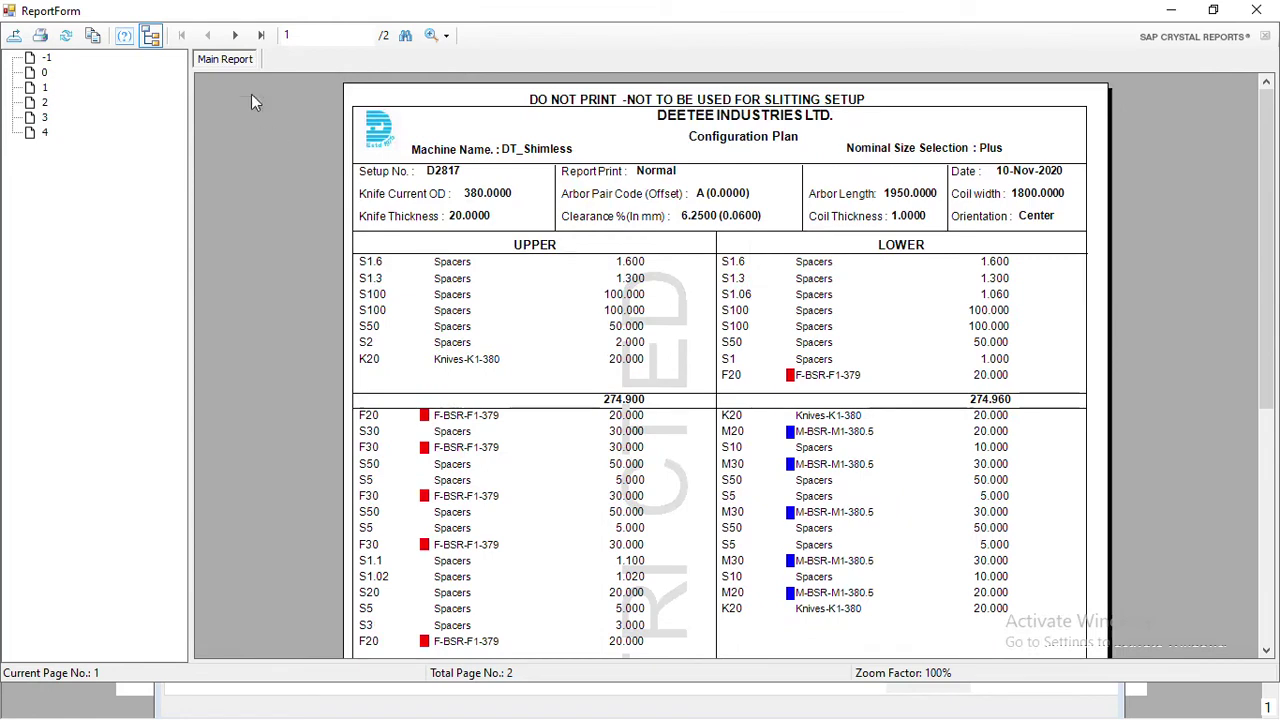
{"action": "left_click", "coordinate": [235, 35]}
{"action": "scroll", "coordinate": [731, 394], "scroll_direction": "down", "scroll_amount": 5}
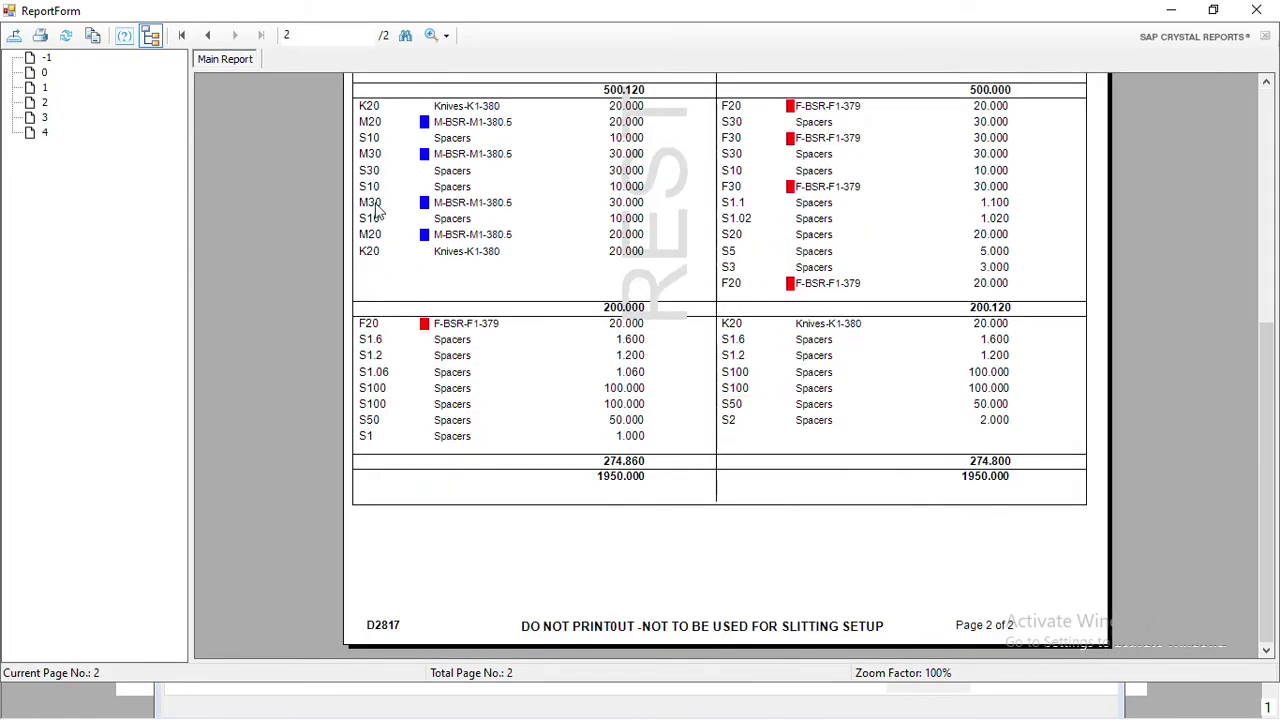
{"action": "scroll", "coordinate": [786, 478], "scroll_direction": "up", "scroll_amount": 5}
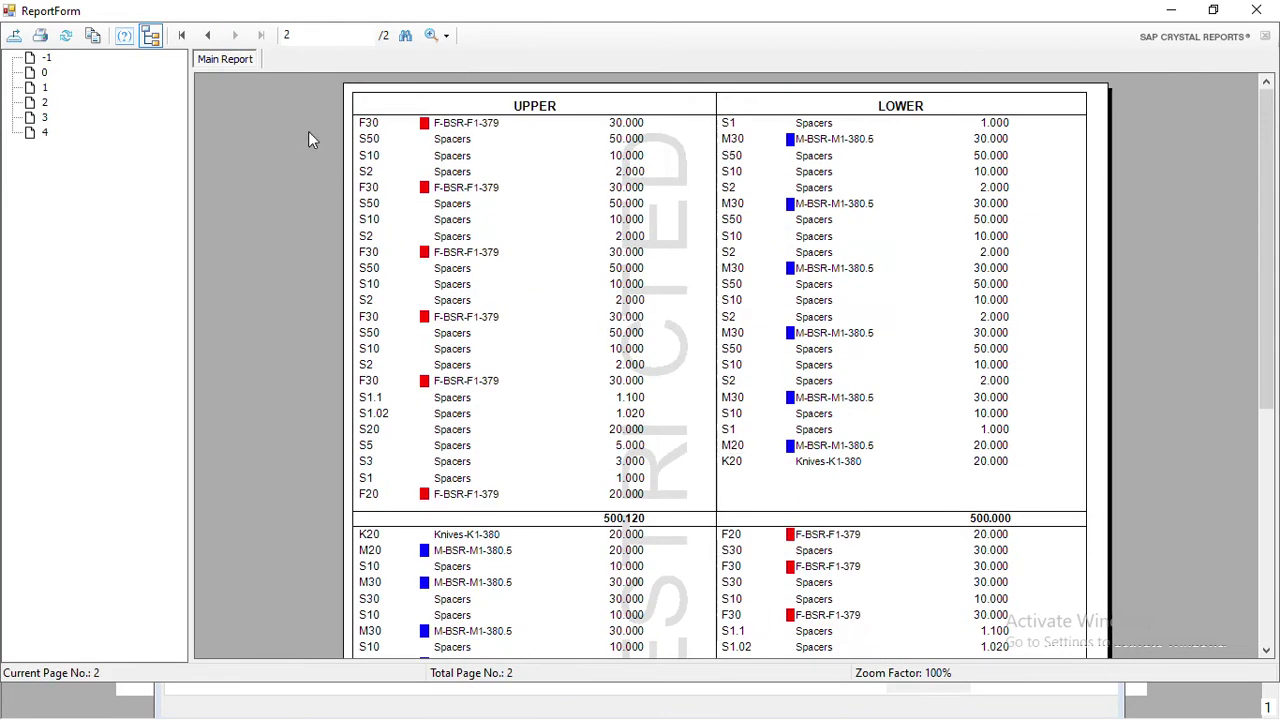
Compare the upper and lower arbor listings across both pages of the draft configuration plan, and close the report and print options
{"action": "left_click", "coordinate": [209, 36]}
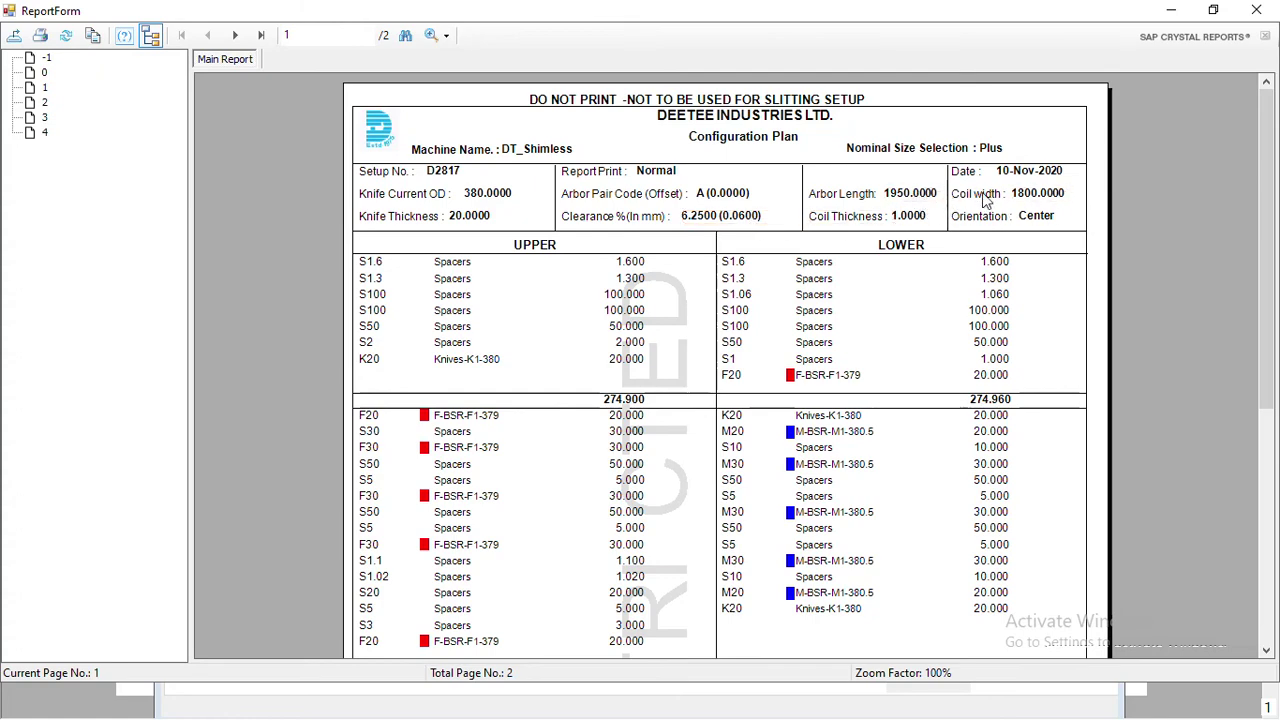
{"action": "scroll", "coordinate": [630, 575], "scroll_direction": "down", "scroll_amount": 6}
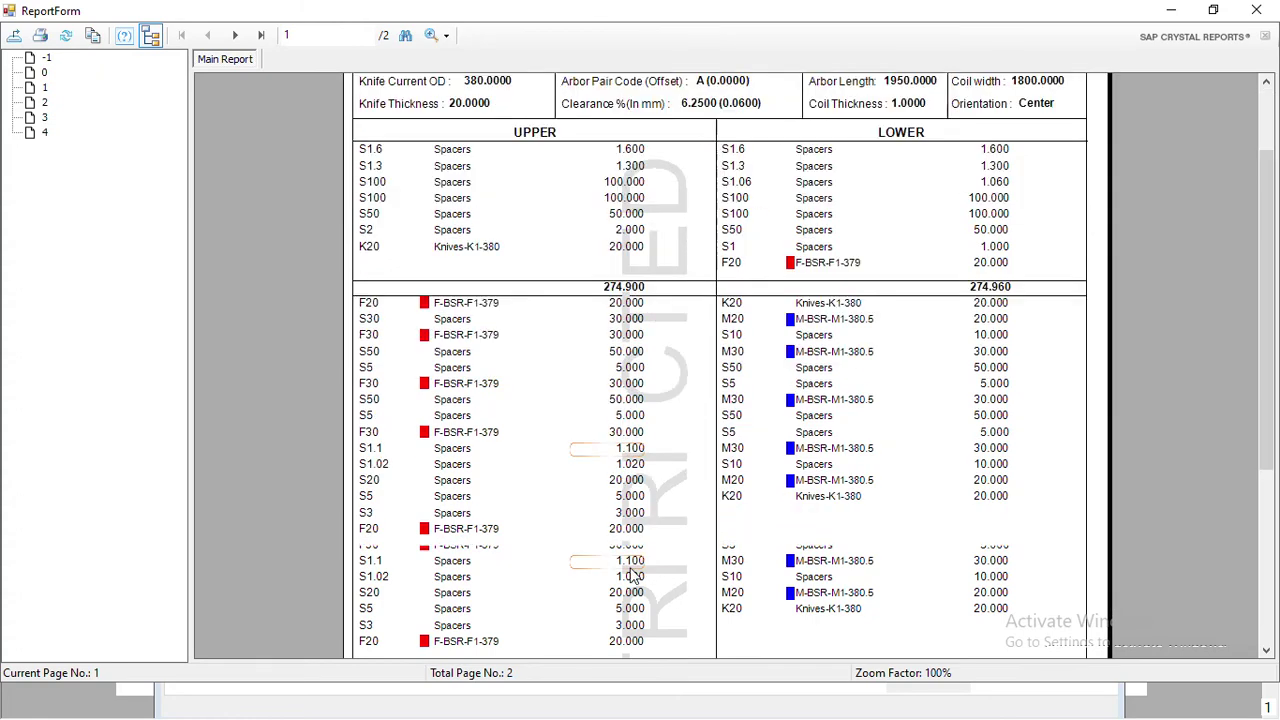
{"action": "scroll", "coordinate": [491, 423], "scroll_direction": "up", "scroll_amount": 2}
{"action": "scroll", "coordinate": [571, 277], "scroll_direction": "up", "scroll_amount": 3}
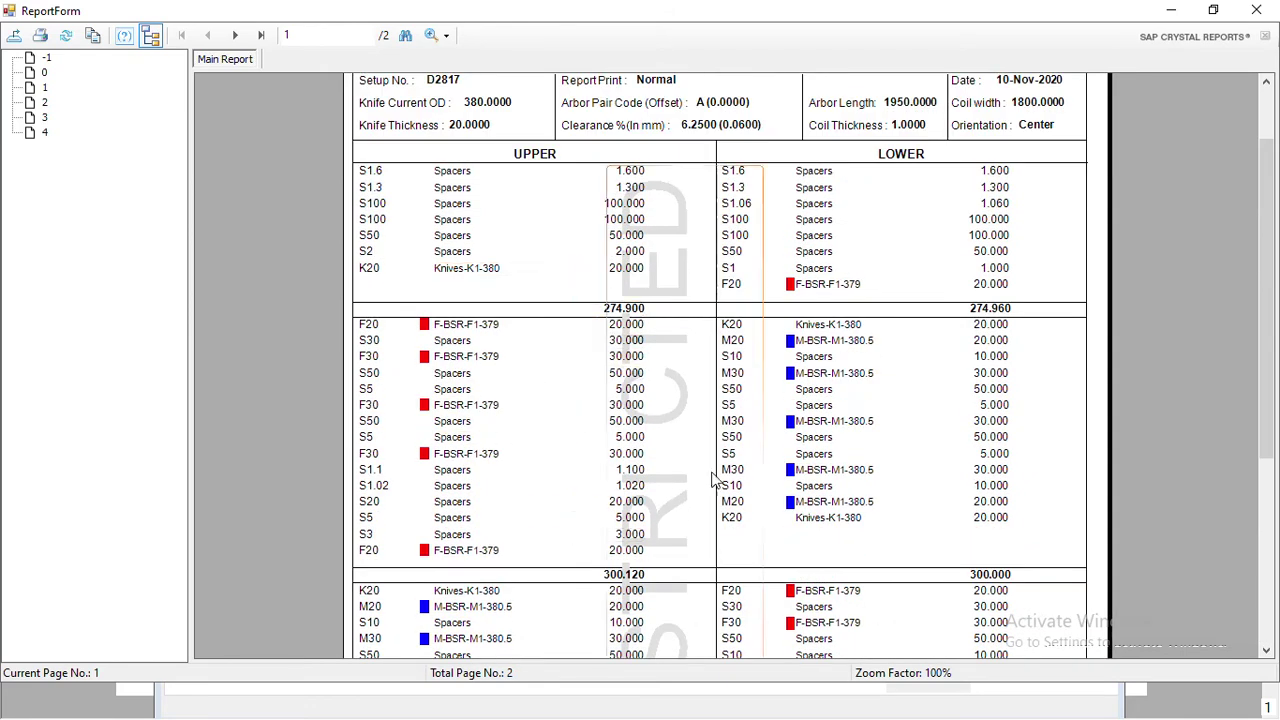
{"action": "scroll", "coordinate": [690, 490], "scroll_direction": "down", "scroll_amount": 3}
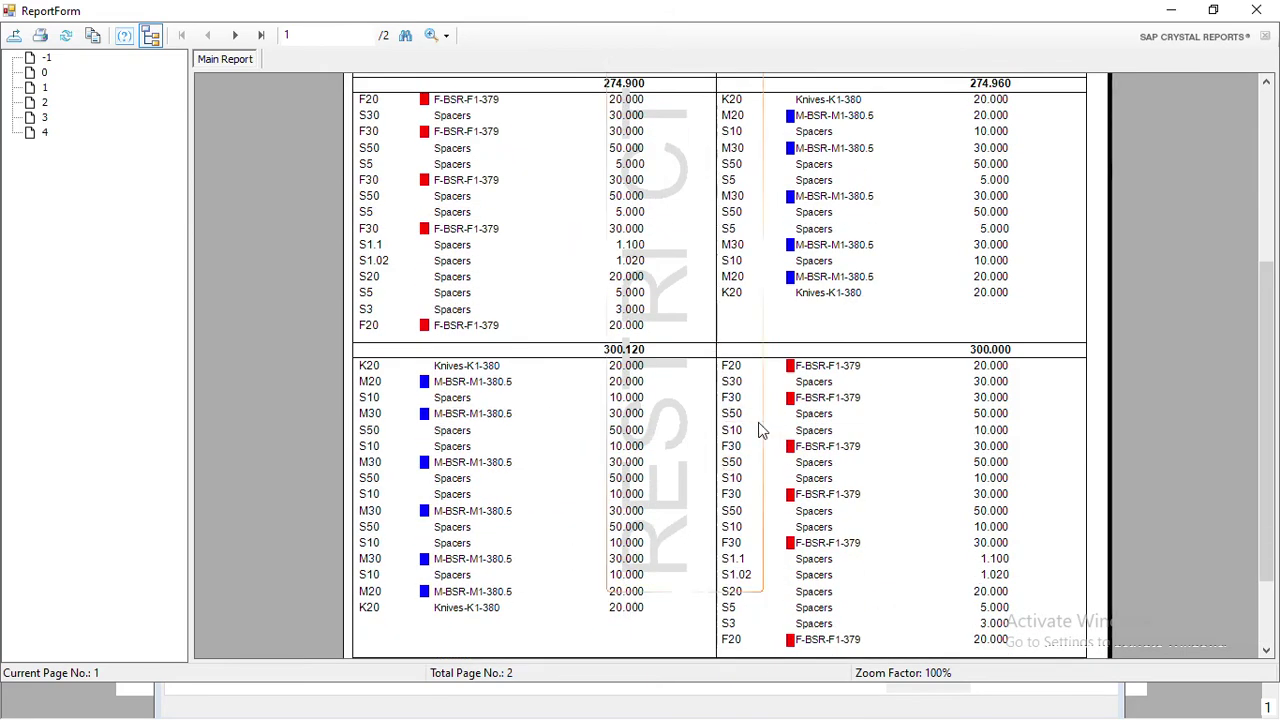
{"action": "scroll", "coordinate": [683, 261], "scroll_direction": "up", "scroll_amount": 8}
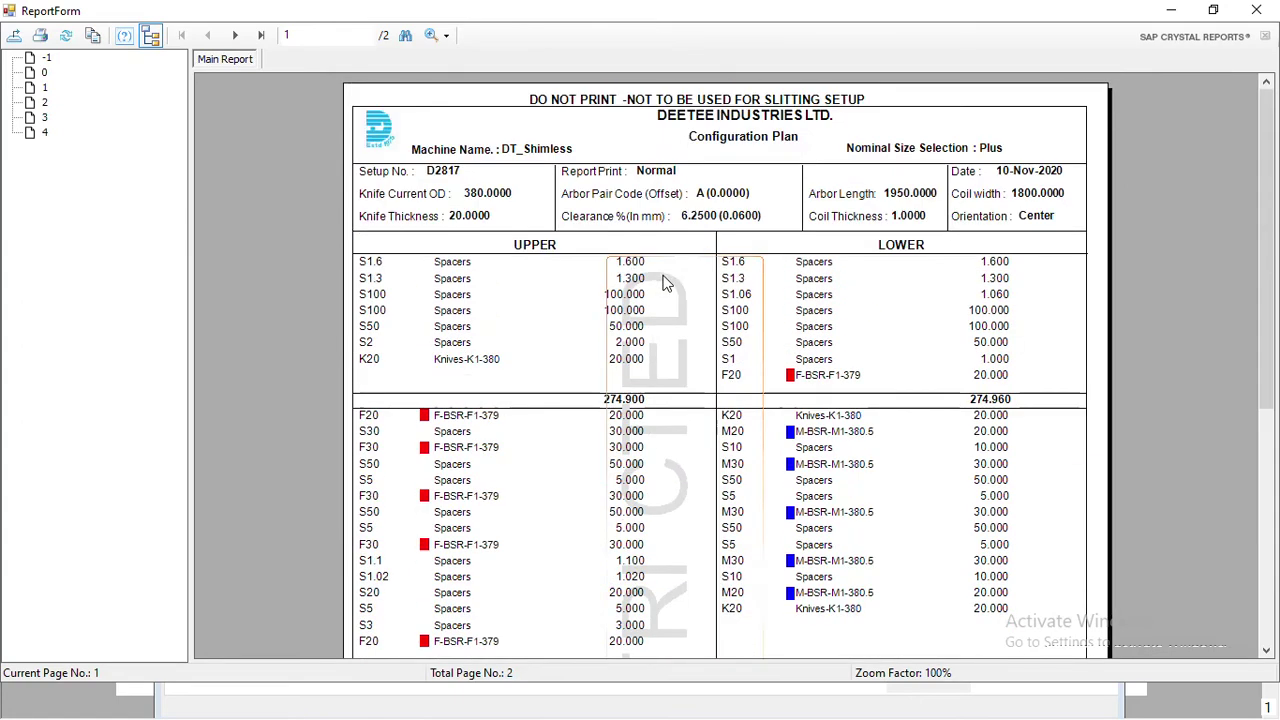
{"action": "scroll", "coordinate": [548, 404], "scroll_direction": "down", "scroll_amount": 9}
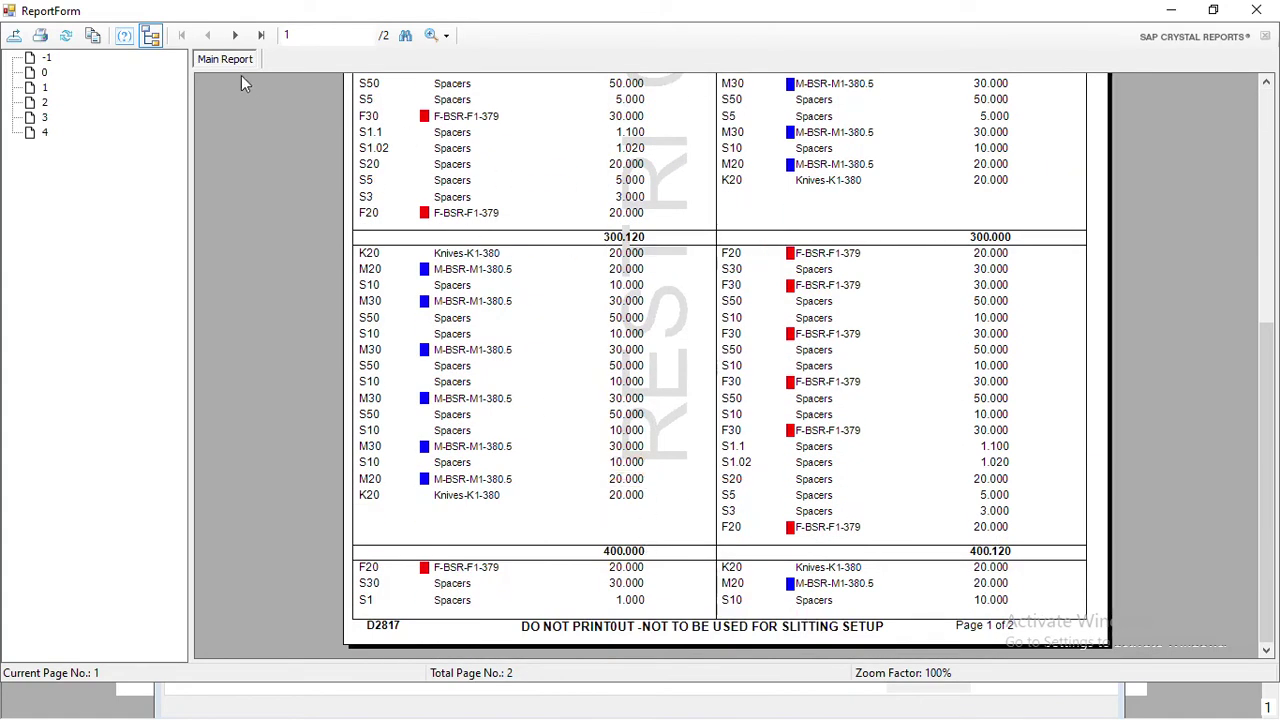
{"action": "left_click", "coordinate": [235, 35]}
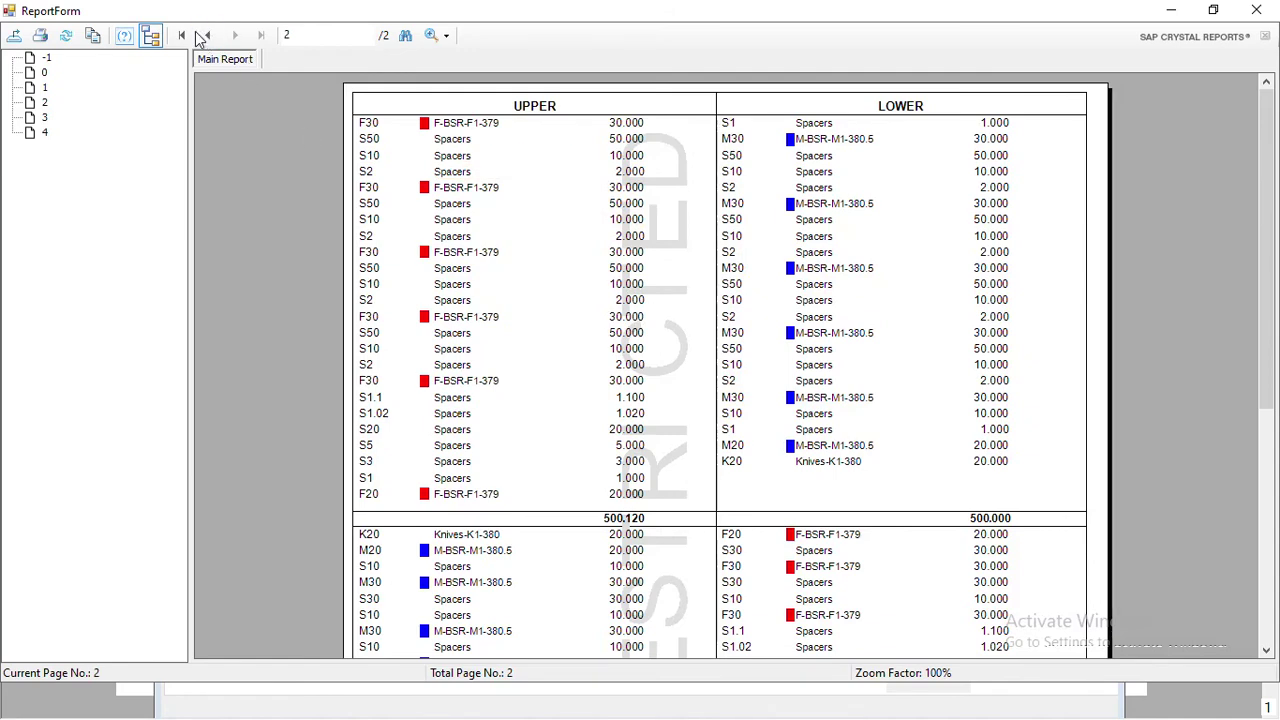
{"action": "left_click", "coordinate": [201, 36]}
{"action": "left_click", "coordinate": [537, 104]}
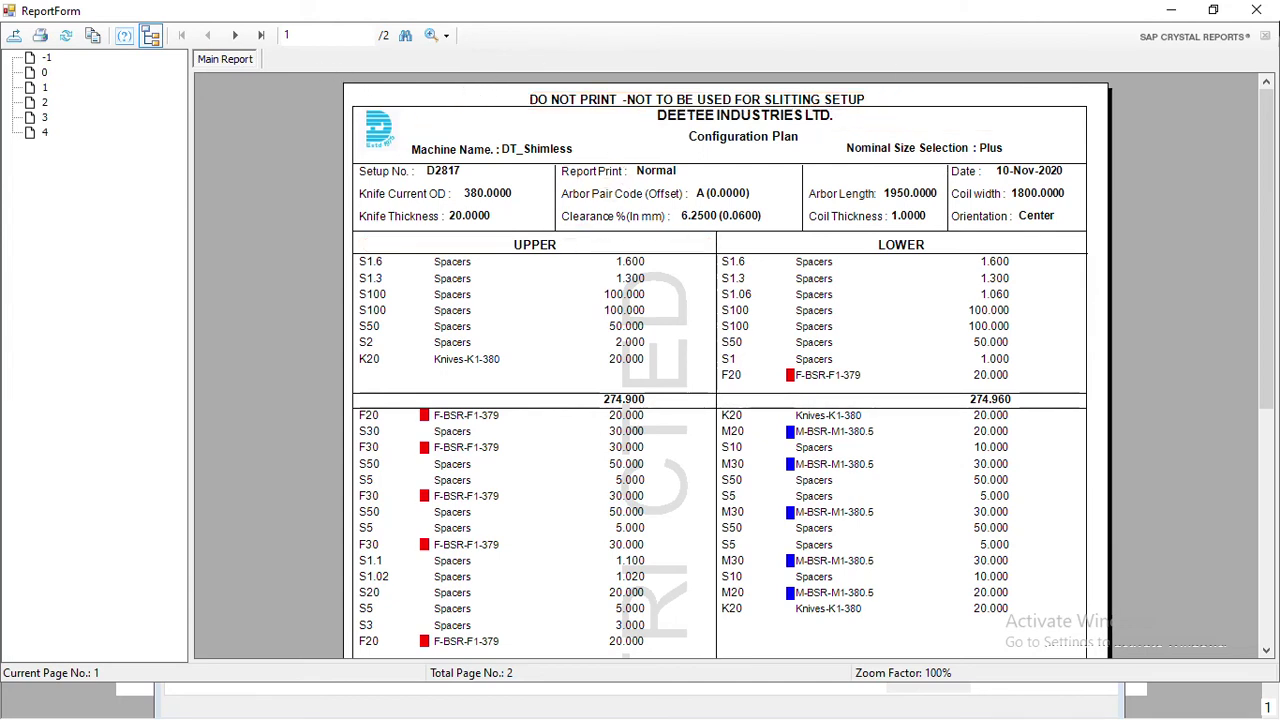
{"action": "left_click", "coordinate": [1256, 12]}
{"action": "left_click", "coordinate": [630, 530]}
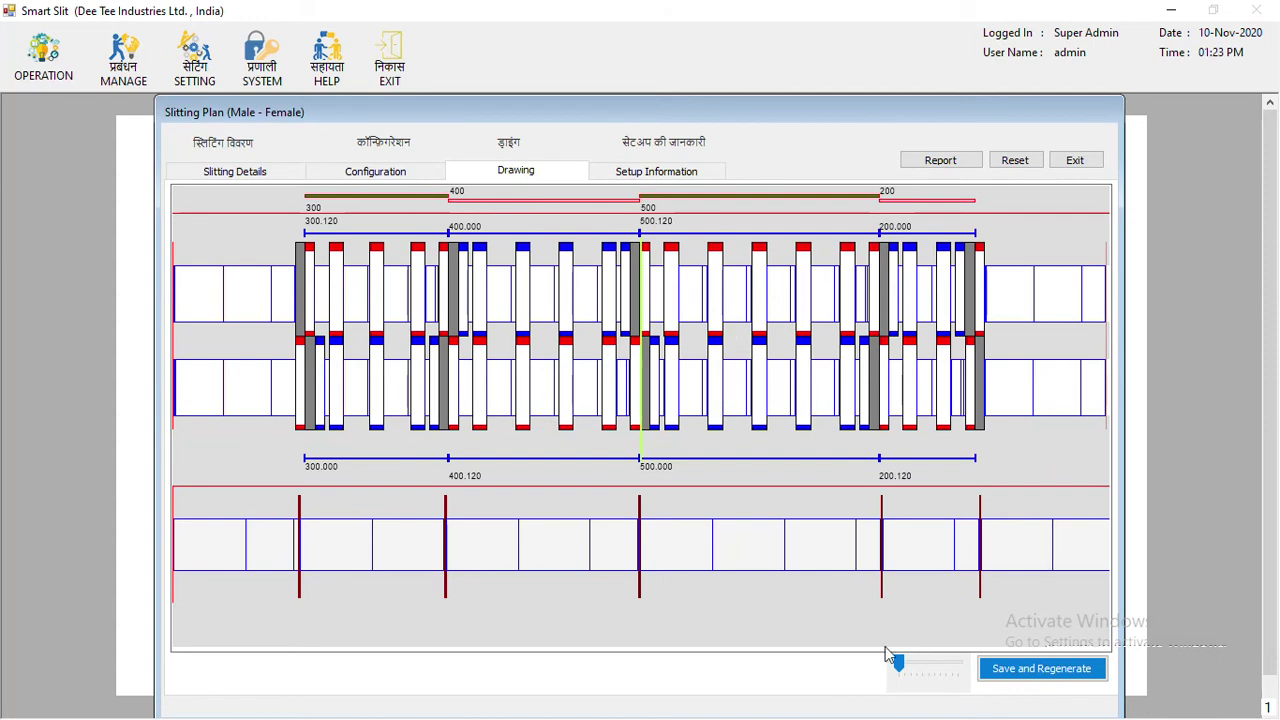
Save and regenerate the slitting plan, and save its setup information with 1 coil of Low Carbon Mild Steel
{"action": "left_click", "coordinate": [1017, 677]}
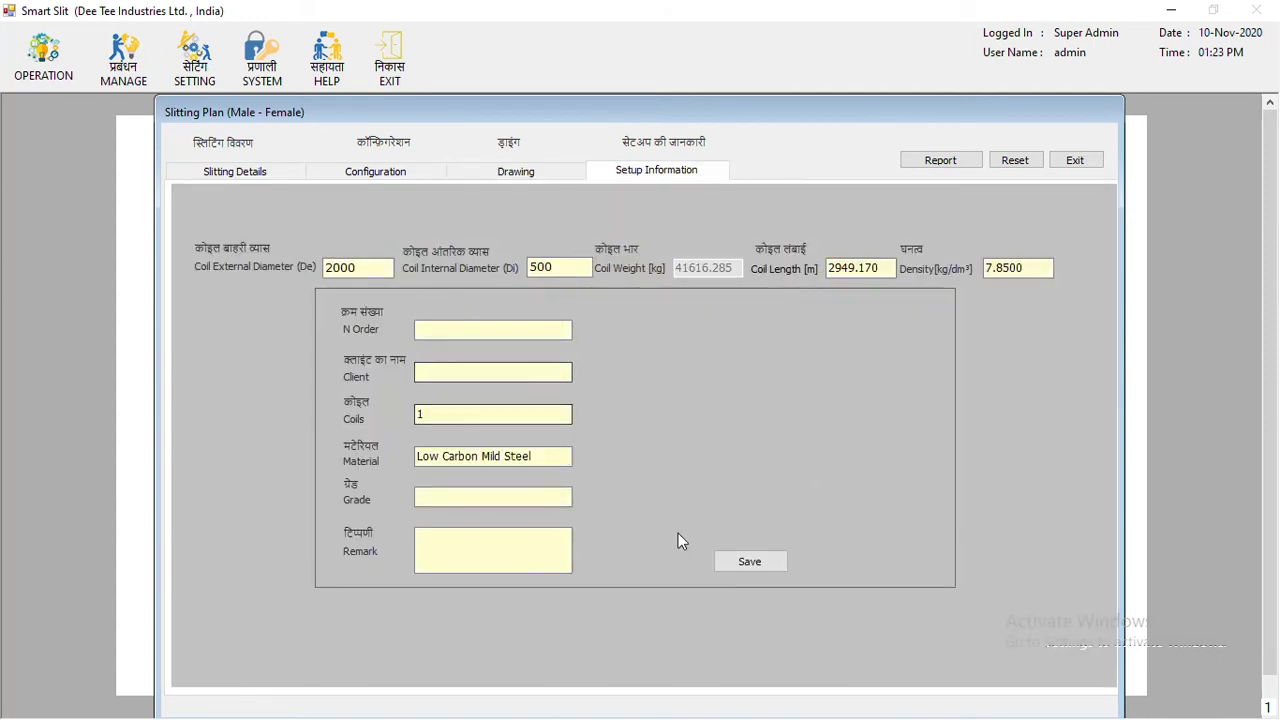
{"action": "left_click", "coordinate": [563, 334]}
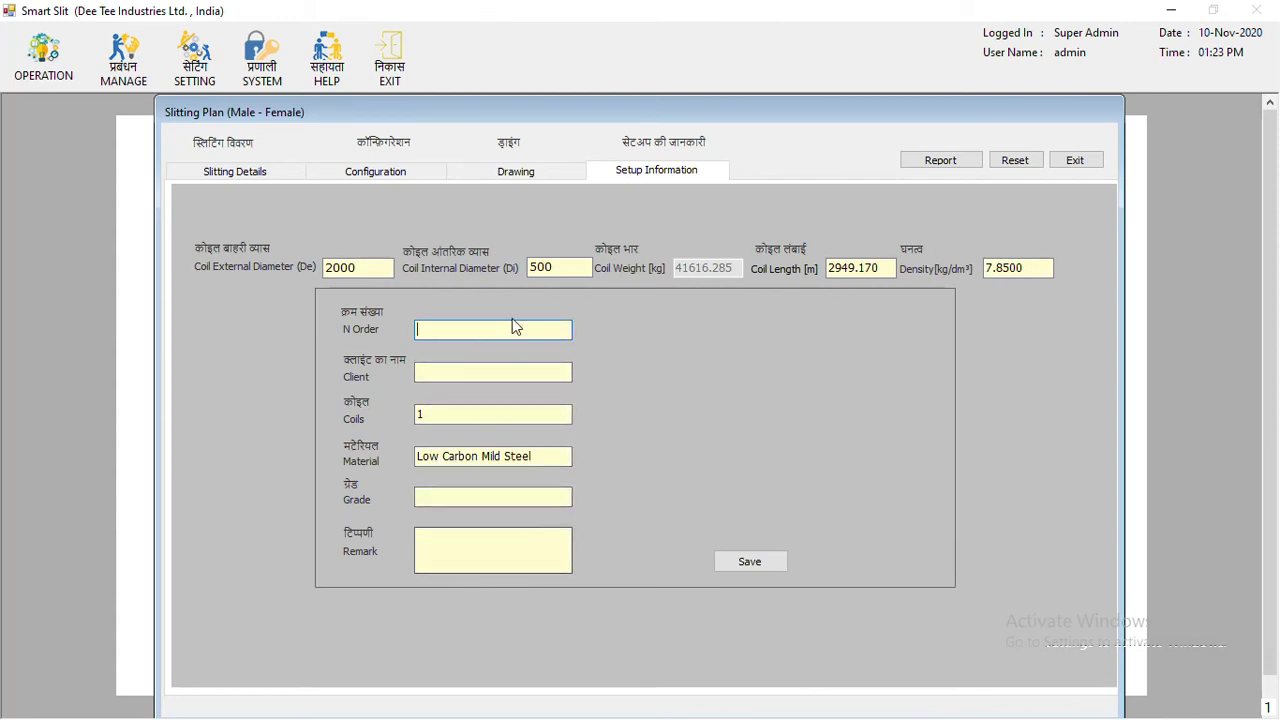
{"action": "left_click", "coordinate": [729, 565]}
{"action": "left_click", "coordinate": [677, 414]}
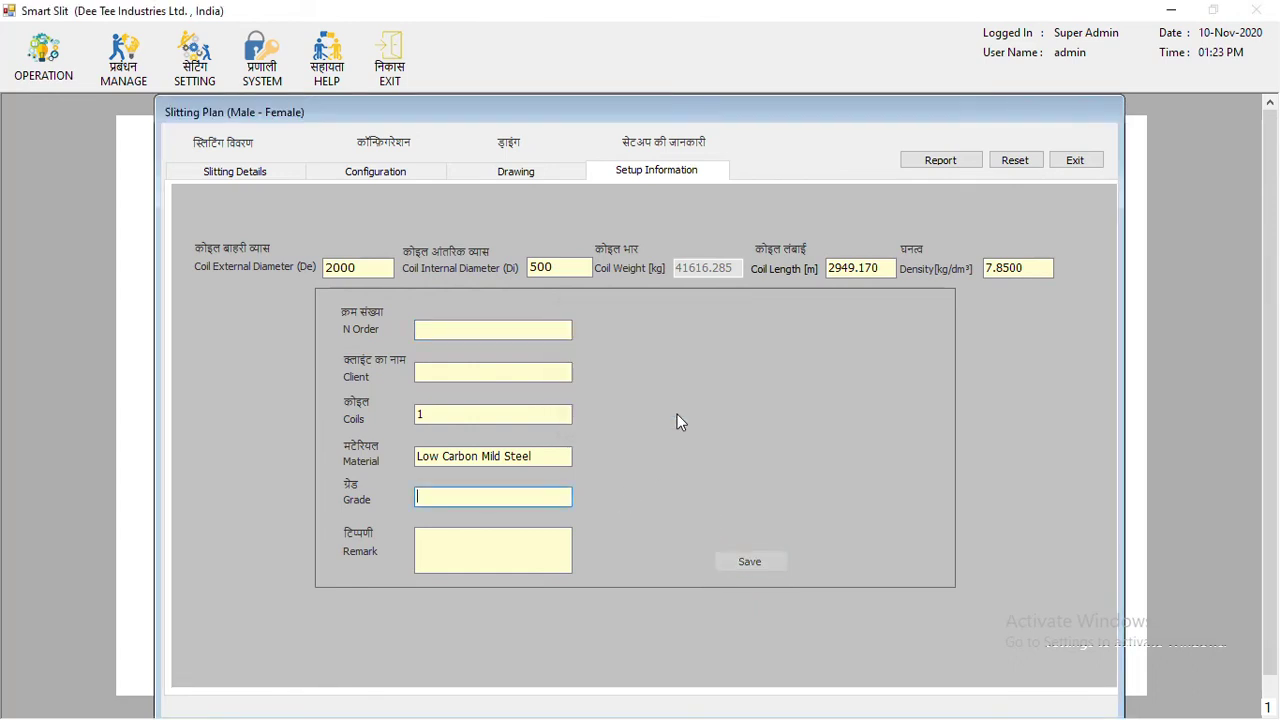
Open the Top-Bottom Slitter Arbor Print of the saved plan, examine both pages and close the report
{"action": "left_click", "coordinate": [940, 160]}
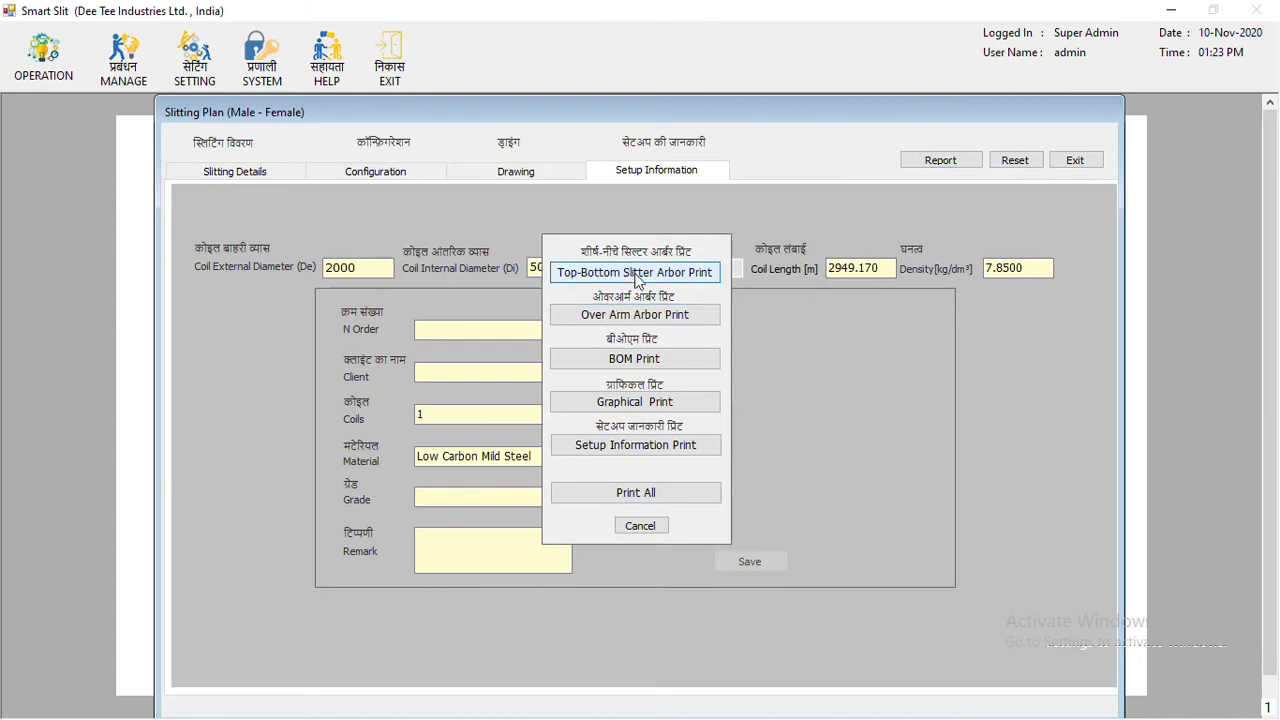
{"action": "left_click", "coordinate": [637, 273]}
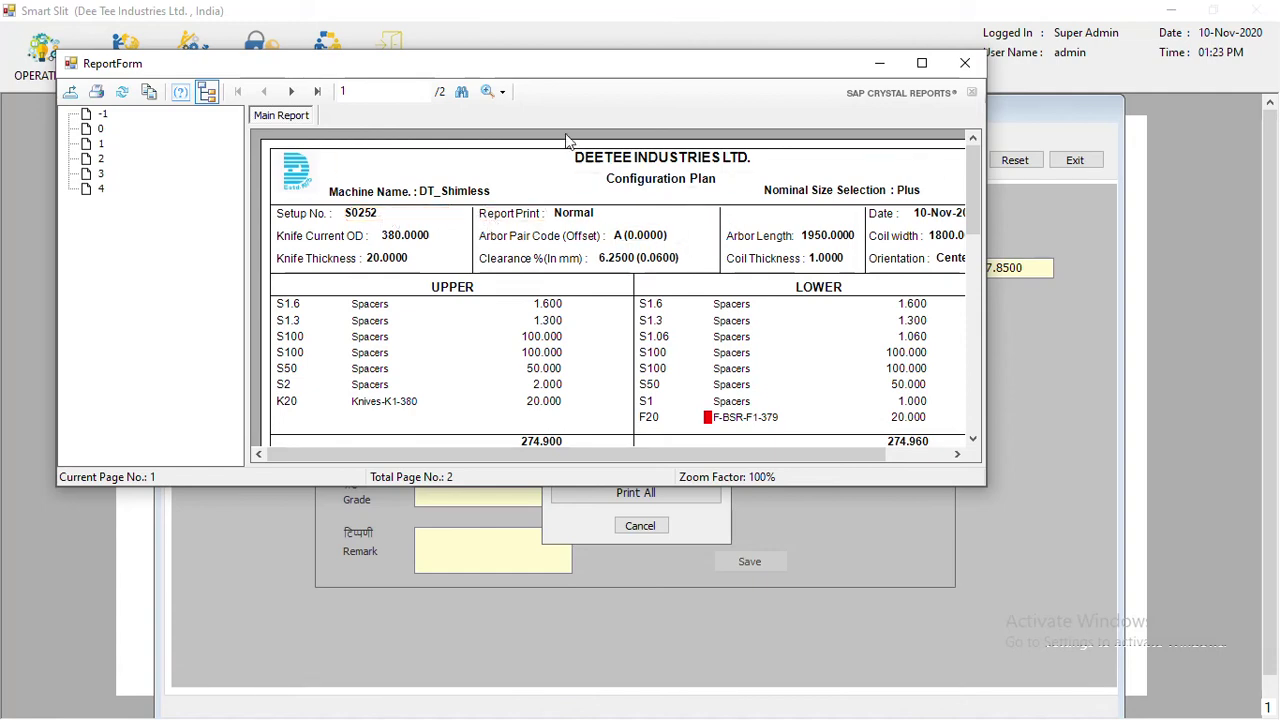
{"action": "scroll", "coordinate": [680, 355], "scroll_direction": "down", "scroll_amount": 10}
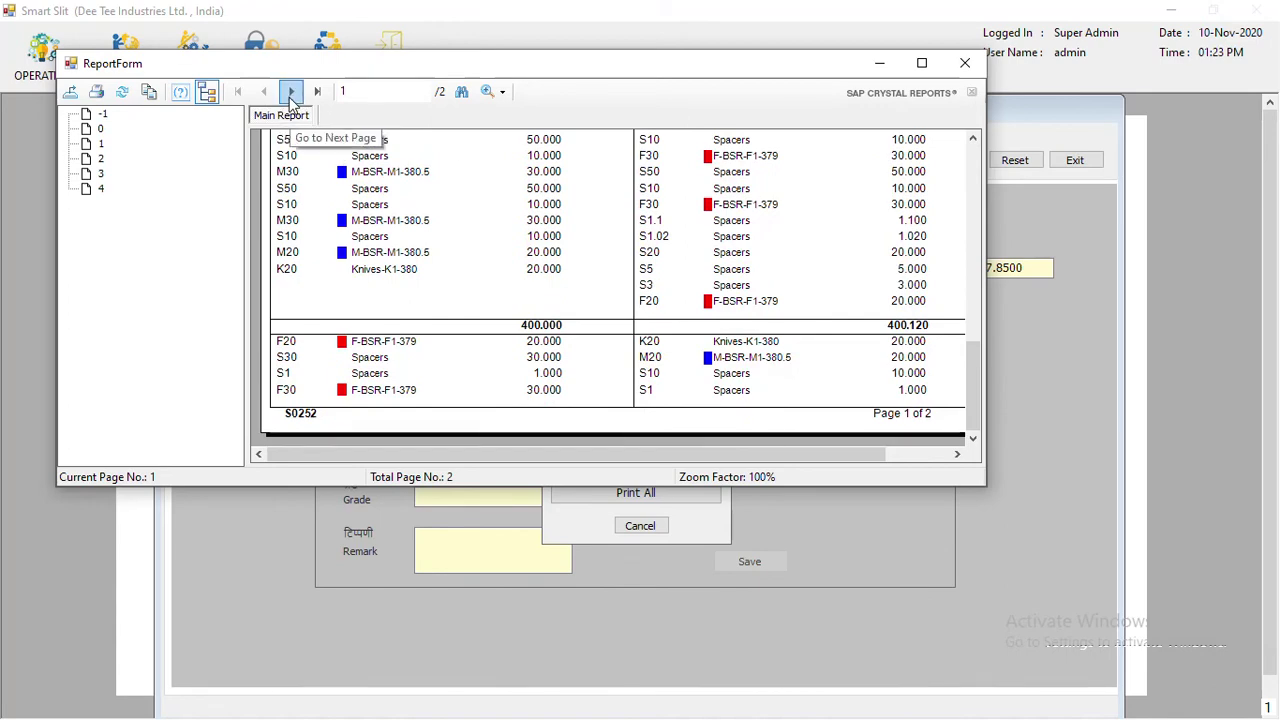
{"action": "left_click", "coordinate": [291, 91]}
{"action": "scroll", "coordinate": [427, 290], "scroll_direction": "down", "scroll_amount": 5}
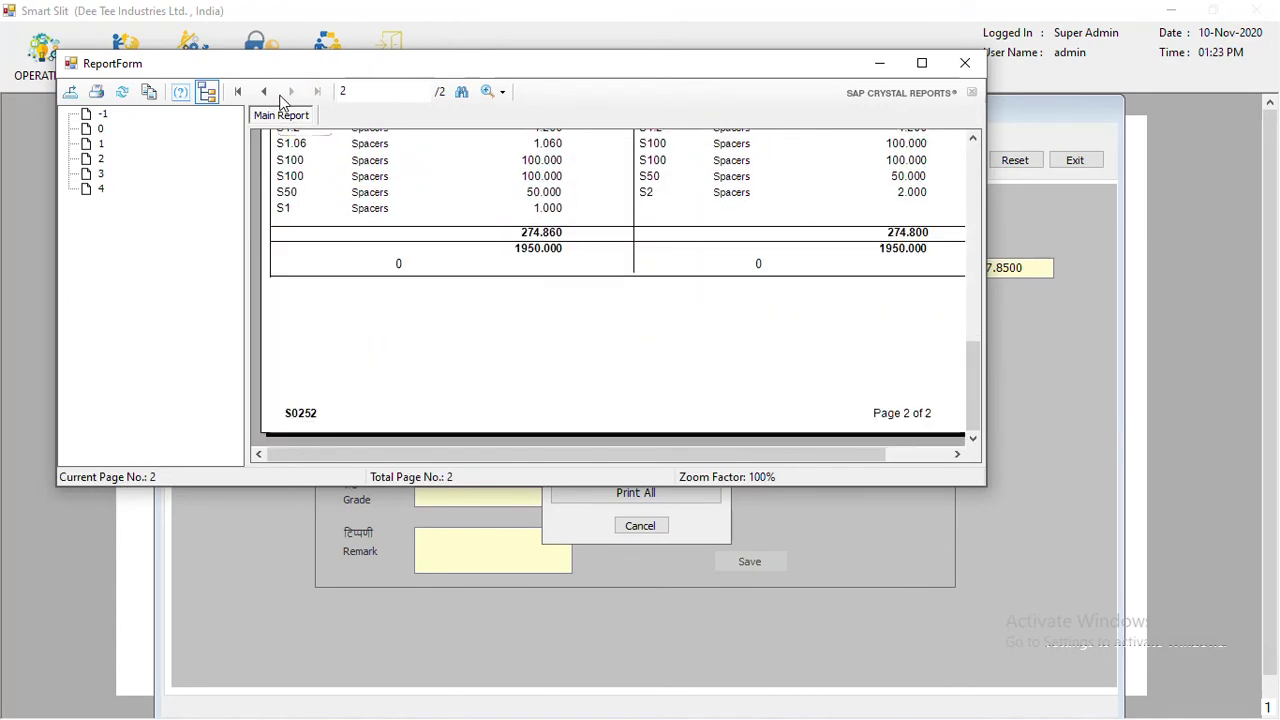
{"action": "left_click", "coordinate": [965, 66]}
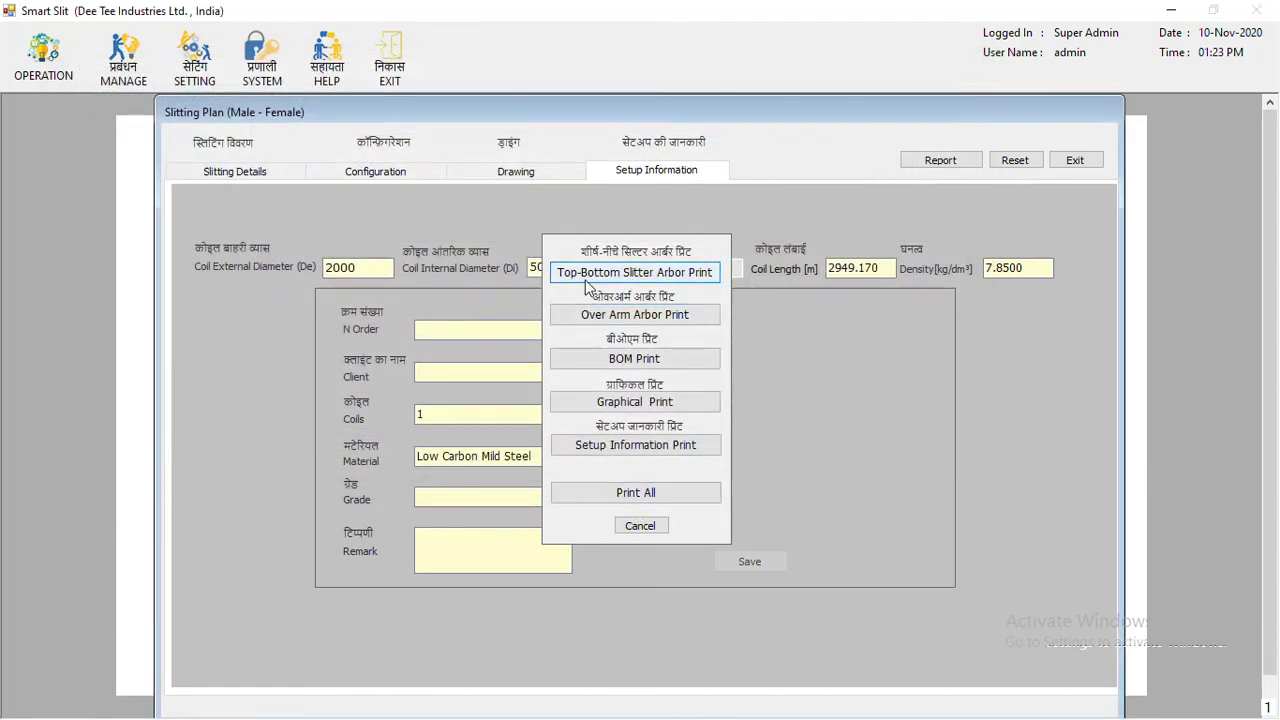
Open the Over Arm Arbor Print, examine the O-Spacer and S-Disk arrangement for each strip width, and close the report
{"action": "left_click", "coordinate": [652, 318]}
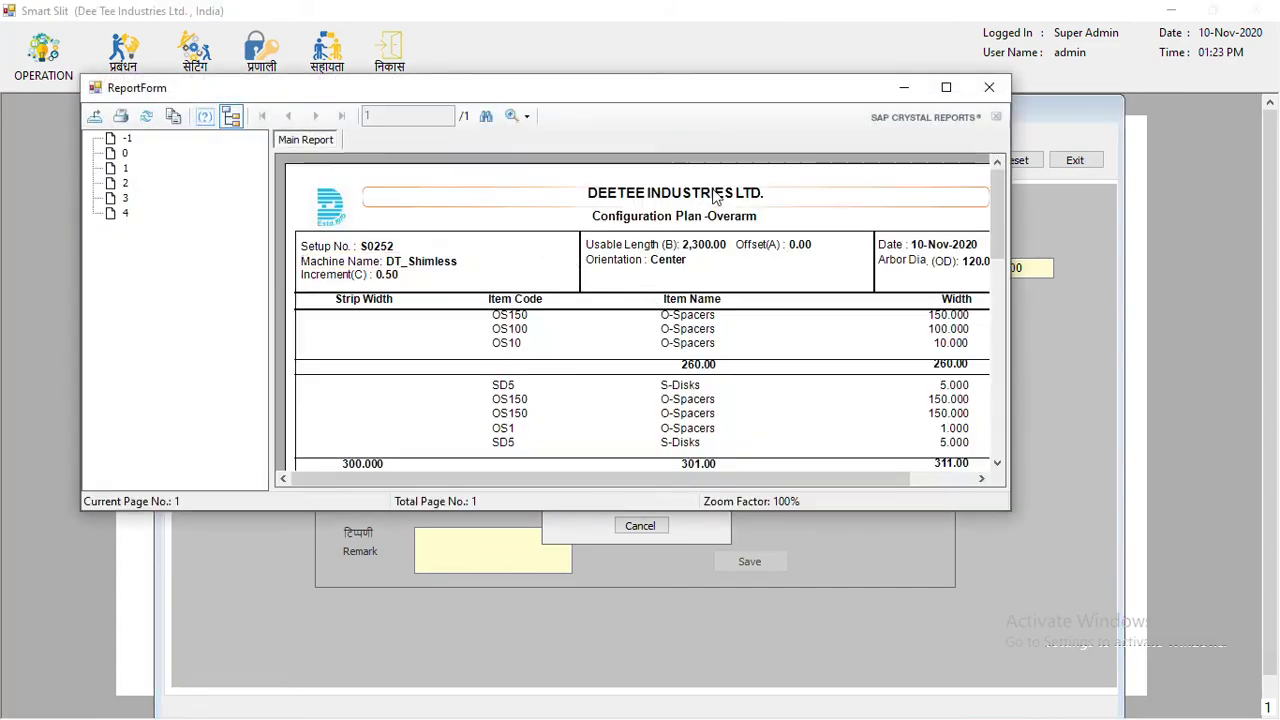
{"action": "left_click", "coordinate": [942, 88]}
{"action": "scroll", "coordinate": [1010, 328], "scroll_direction": "down", "scroll_amount": 3}
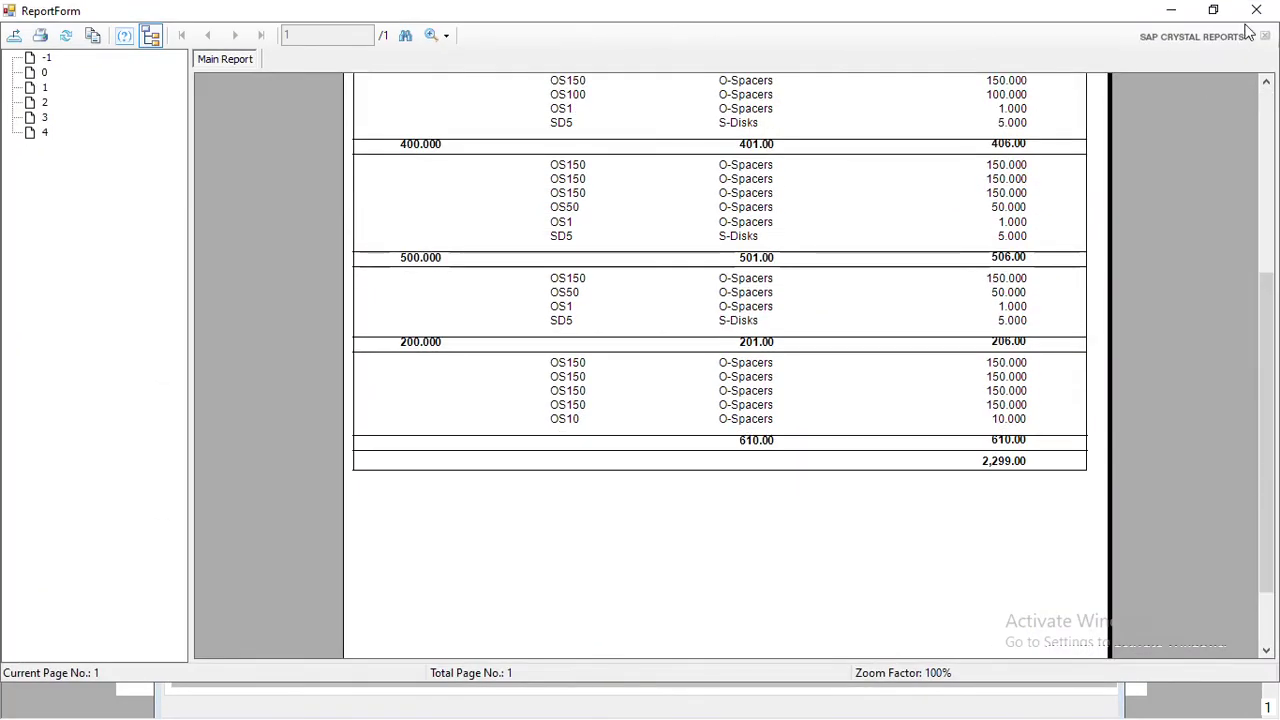
{"action": "left_click", "coordinate": [1256, 11]}
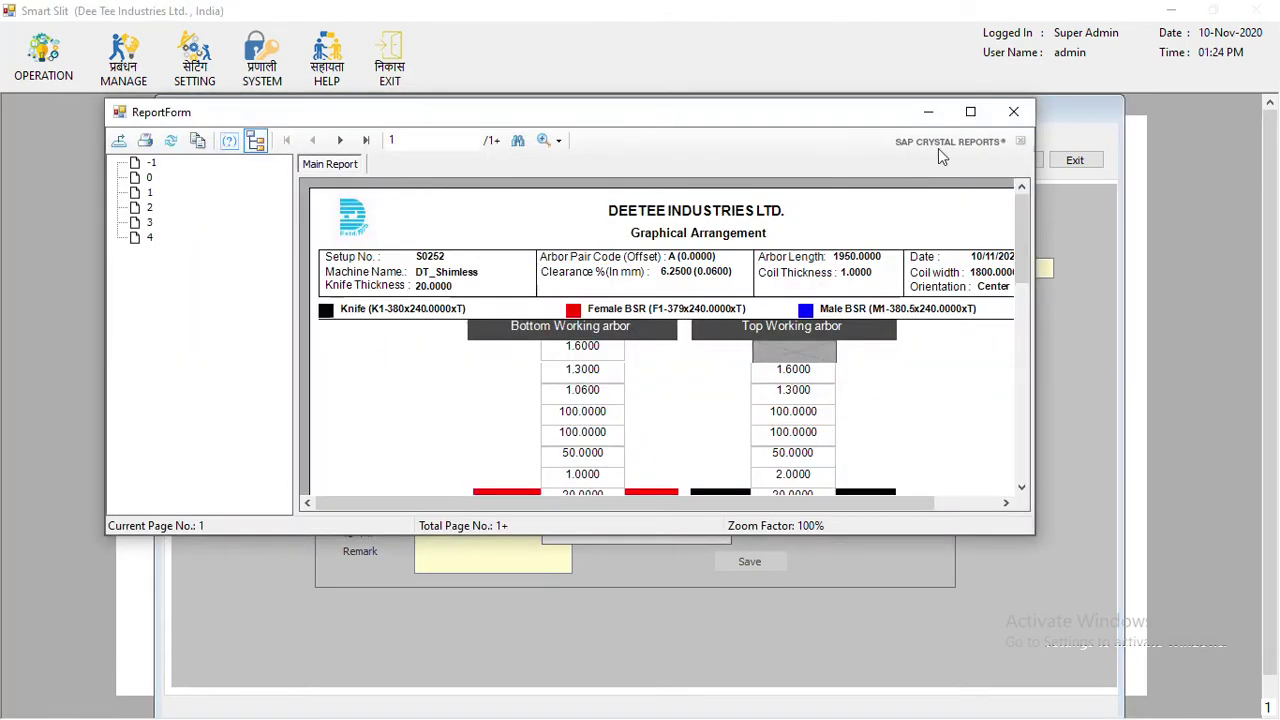
Examine the bottom and top working arbor arrangement on all pages of the Graphical Print, and close the report
{"action": "left_click", "coordinate": [1003, 109]}
{"action": "scroll", "coordinate": [847, 401], "scroll_direction": "down", "scroll_amount": 3}
{"action": "scroll", "coordinate": [847, 401], "scroll_direction": "down", "scroll_amount": 3}
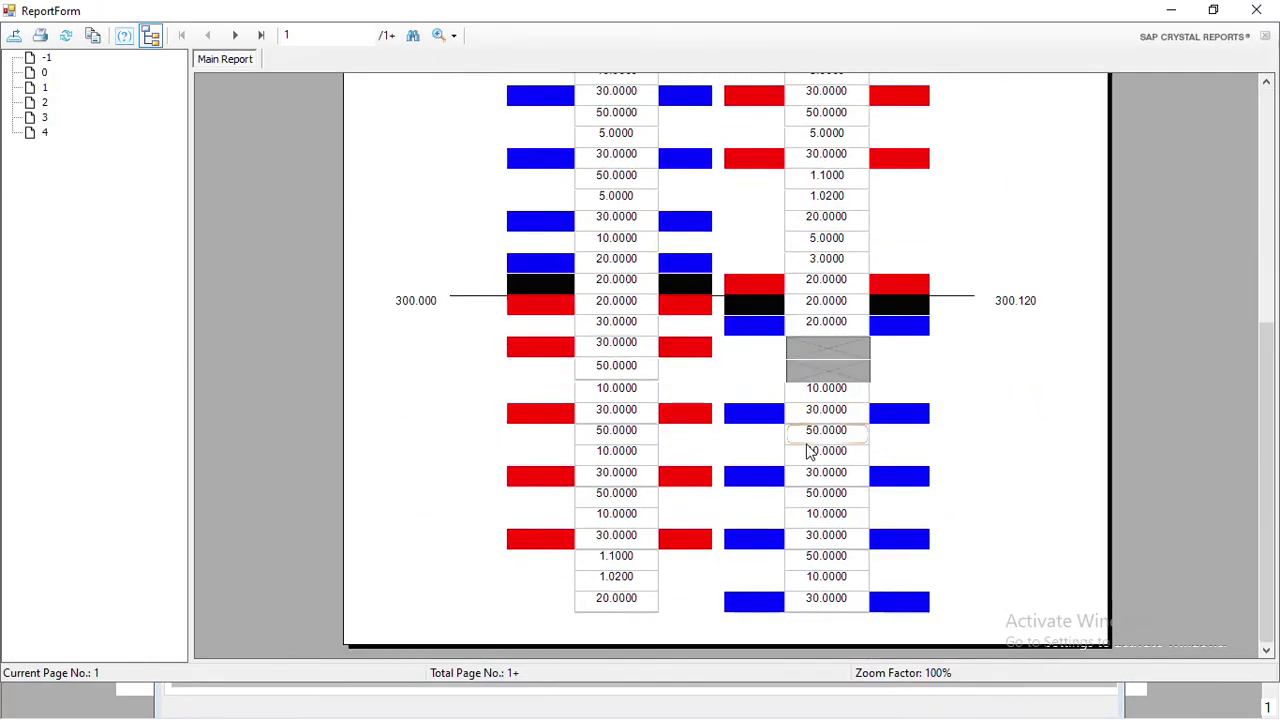
{"action": "left_click", "coordinate": [236, 36]}
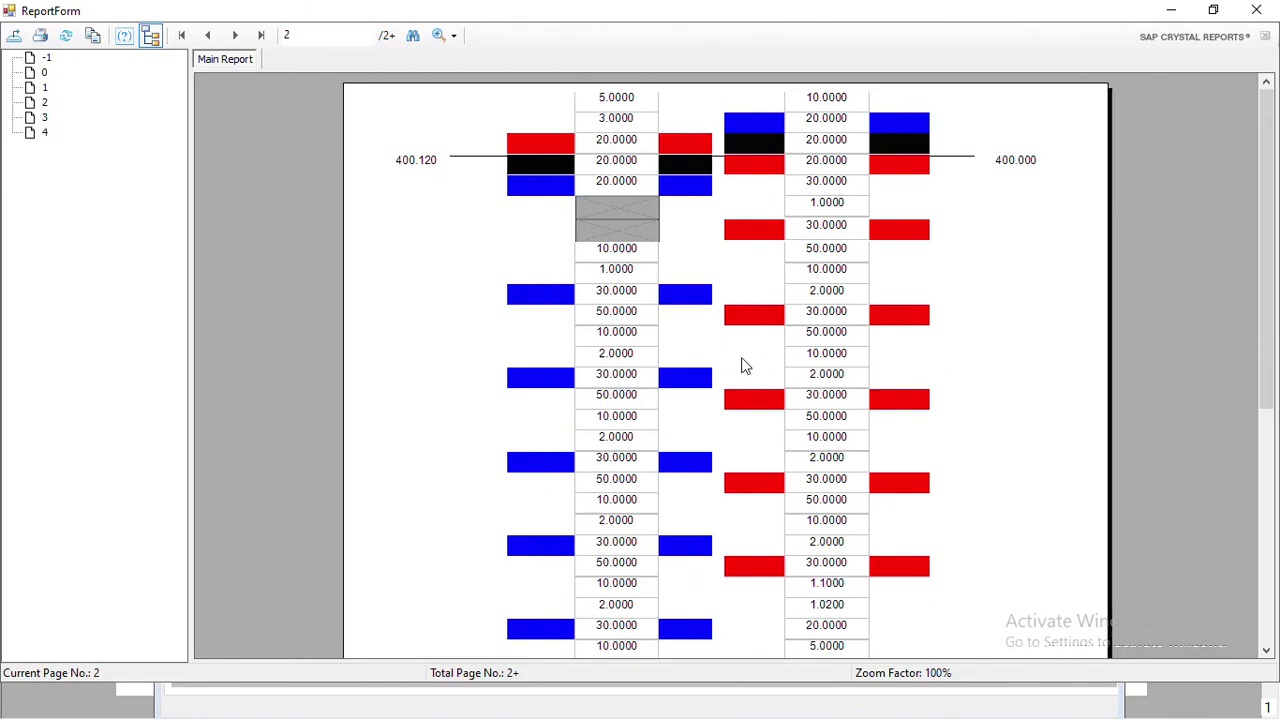
{"action": "left_click", "coordinate": [236, 36]}
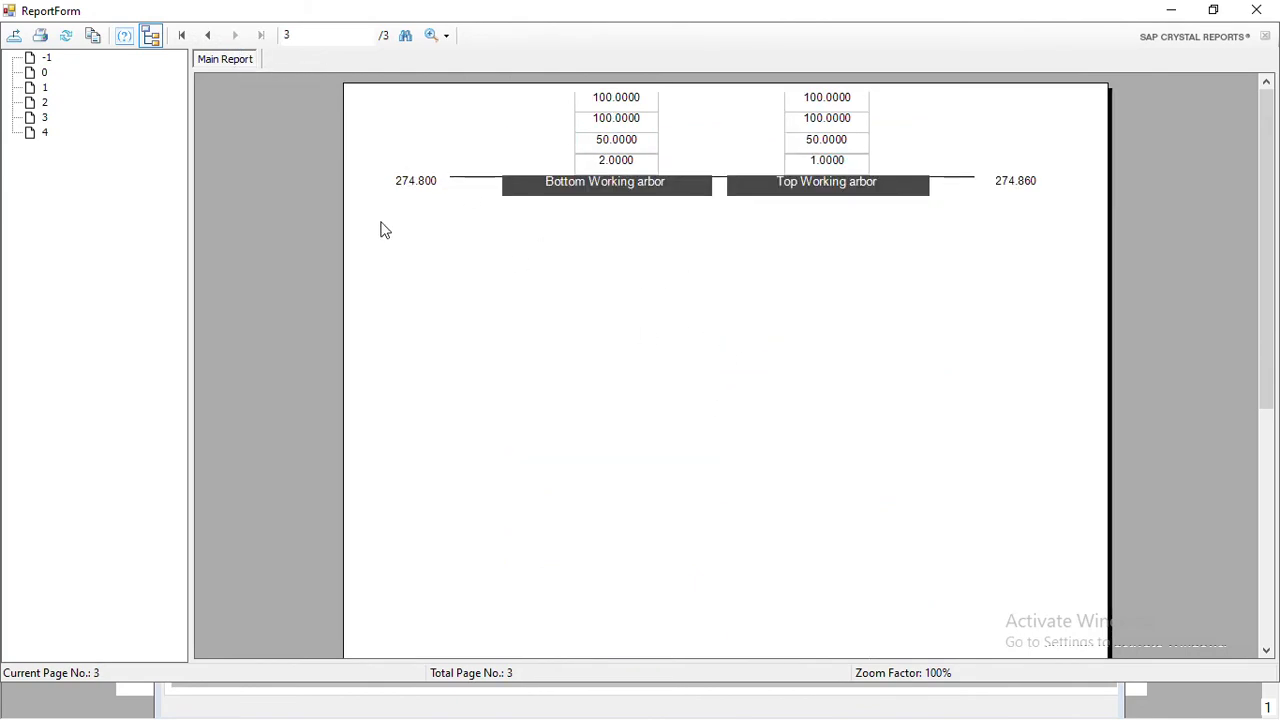
{"action": "left_click", "coordinate": [207, 35]}
{"action": "left_click", "coordinate": [207, 35]}
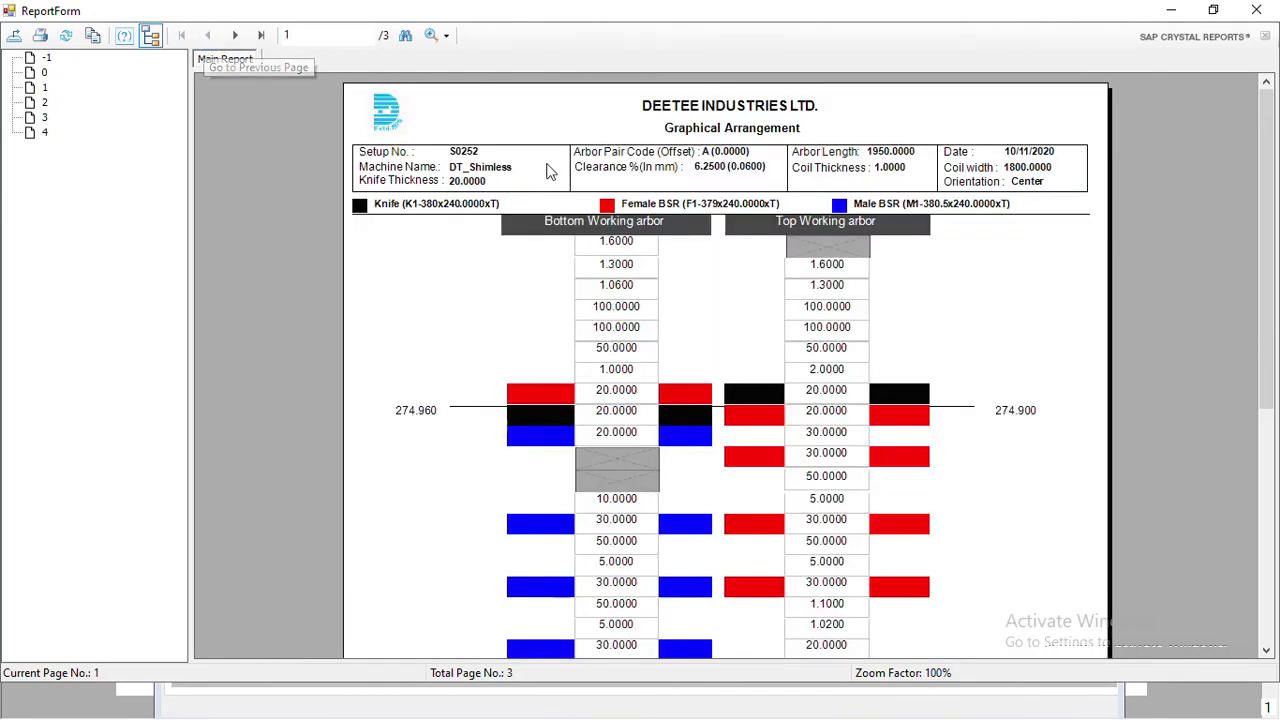
{"action": "left_click", "coordinate": [1257, 14]}
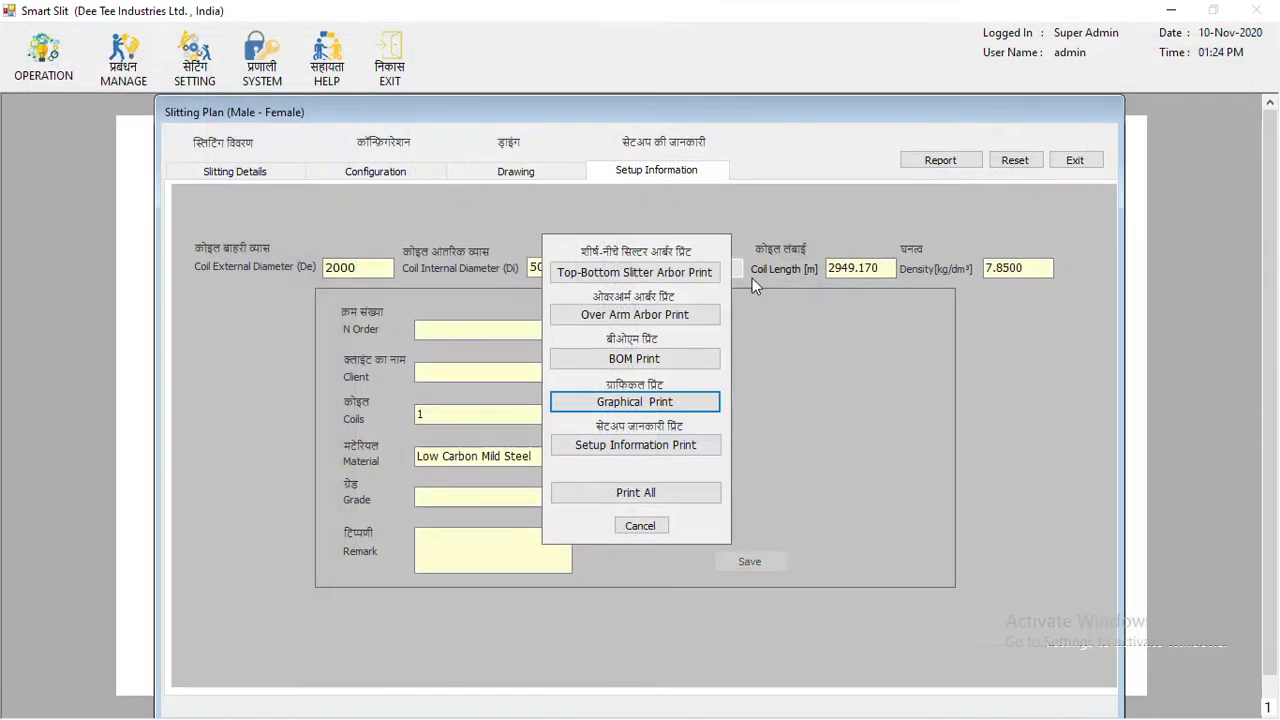
Open the BOM Print, examine the upper arbor, lower arbor and overarm piece lists, and close the report
{"action": "left_click", "coordinate": [642, 358]}
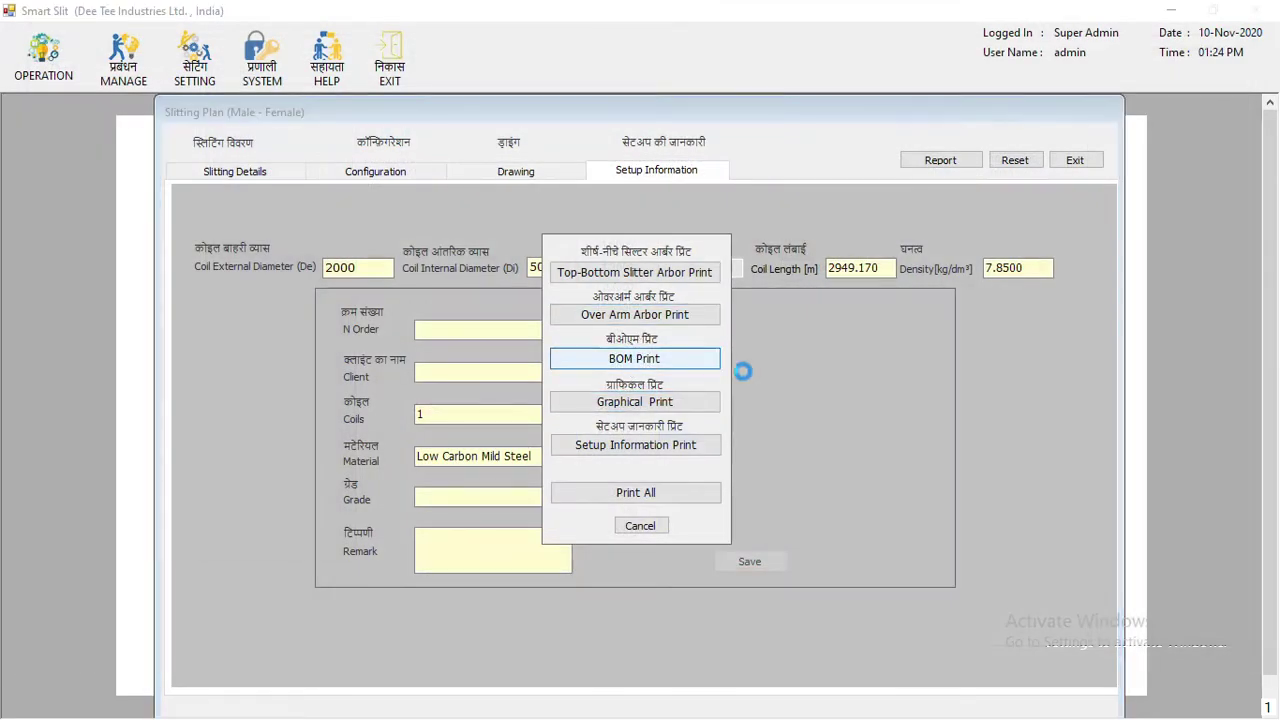
{"action": "left_click", "coordinate": [995, 135]}
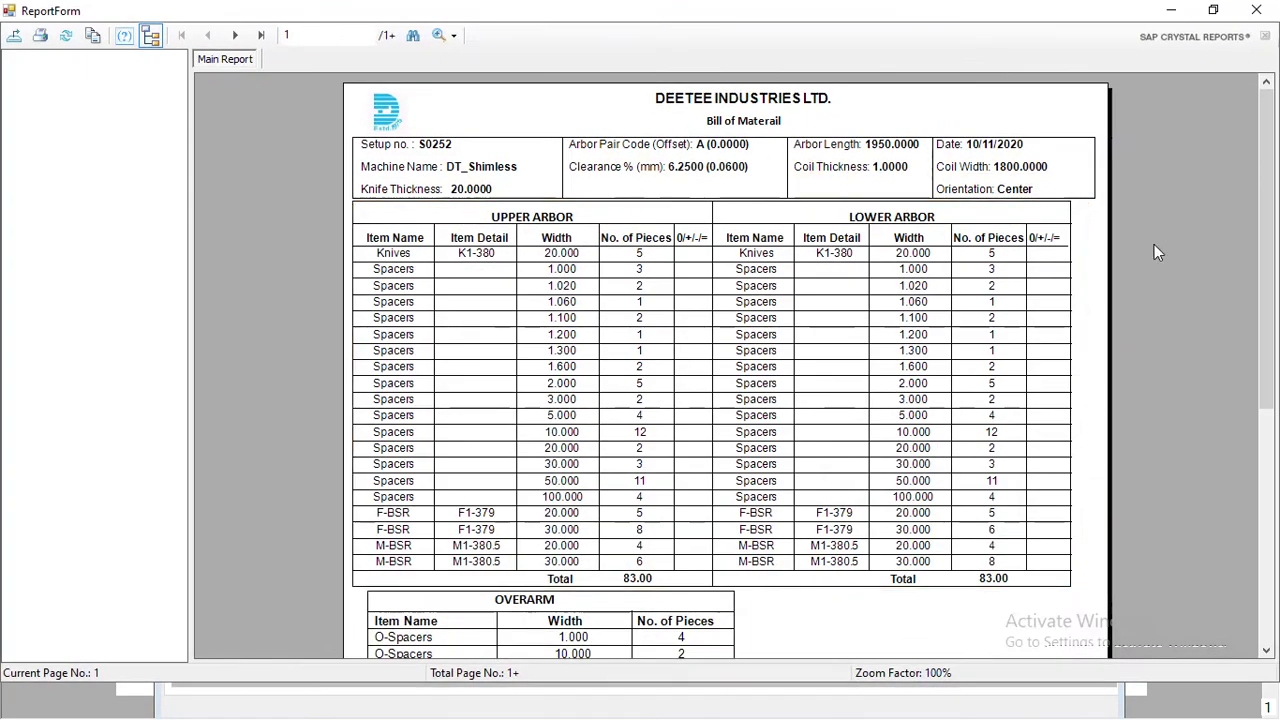
{"action": "scroll", "coordinate": [714, 522], "scroll_direction": "down", "scroll_amount": 3}
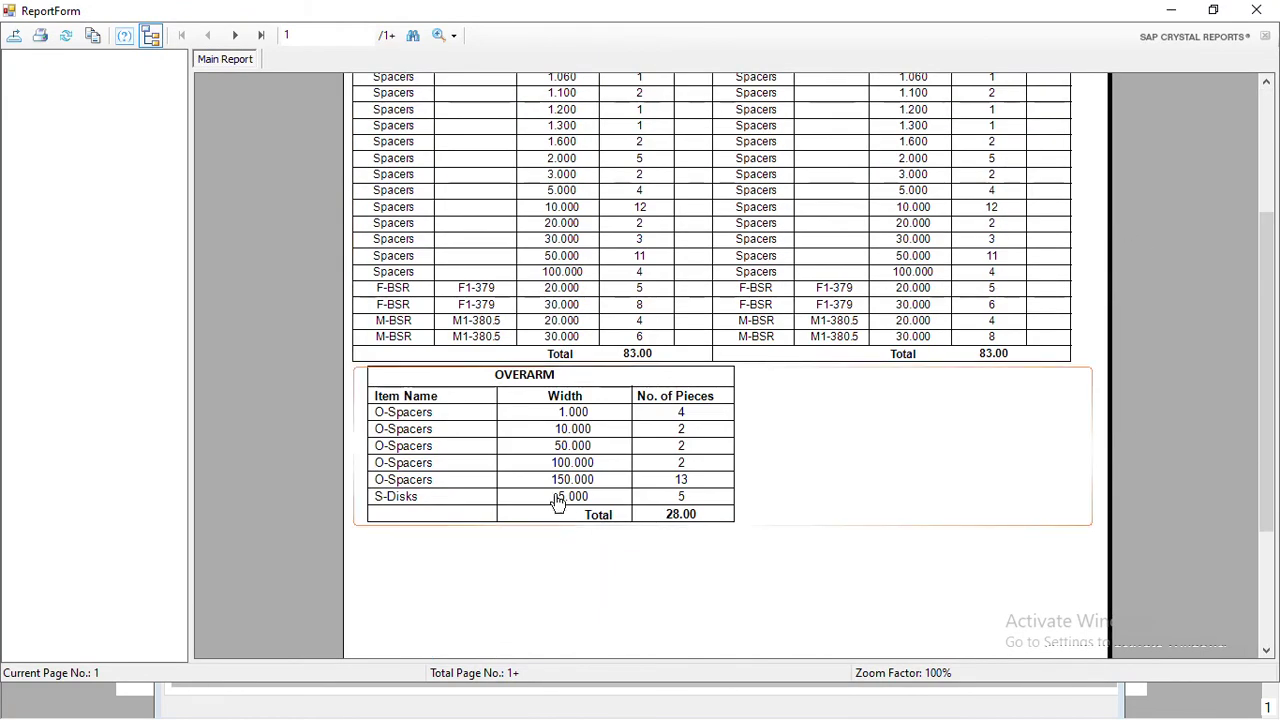
{"action": "scroll", "coordinate": [597, 441], "scroll_direction": "up", "scroll_amount": 2}
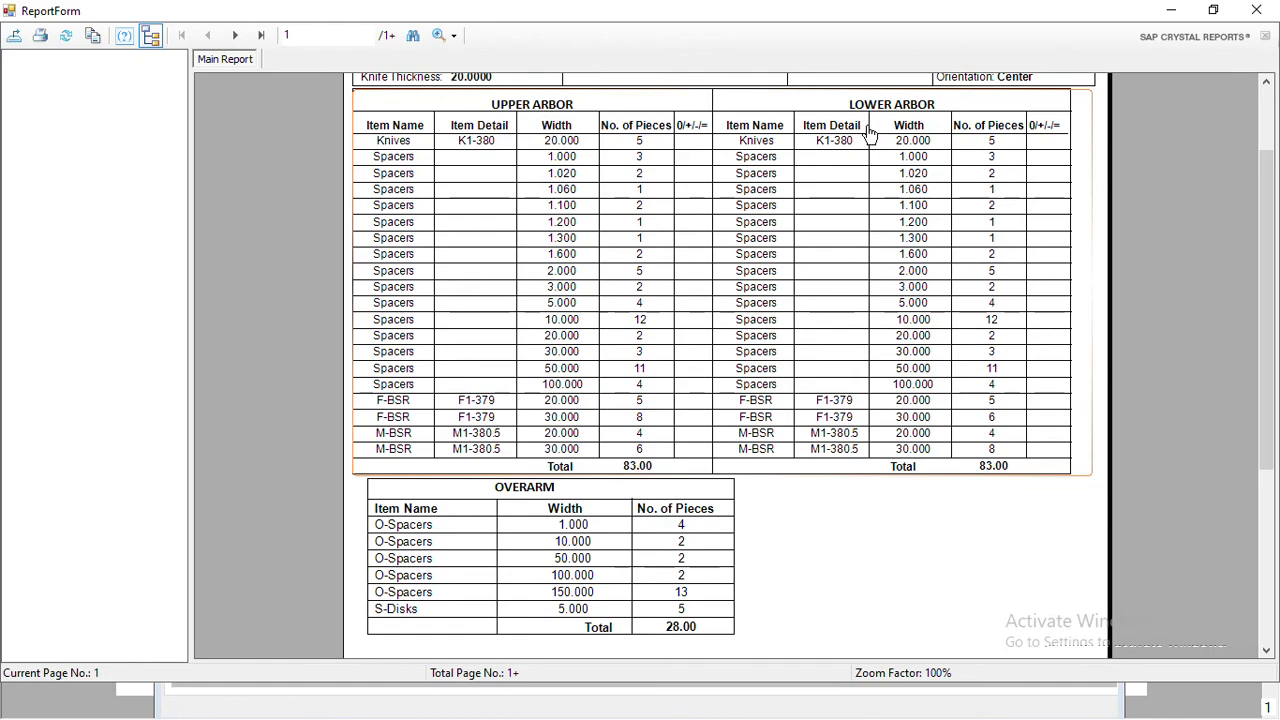
{"action": "left_click", "coordinate": [1257, 14]}
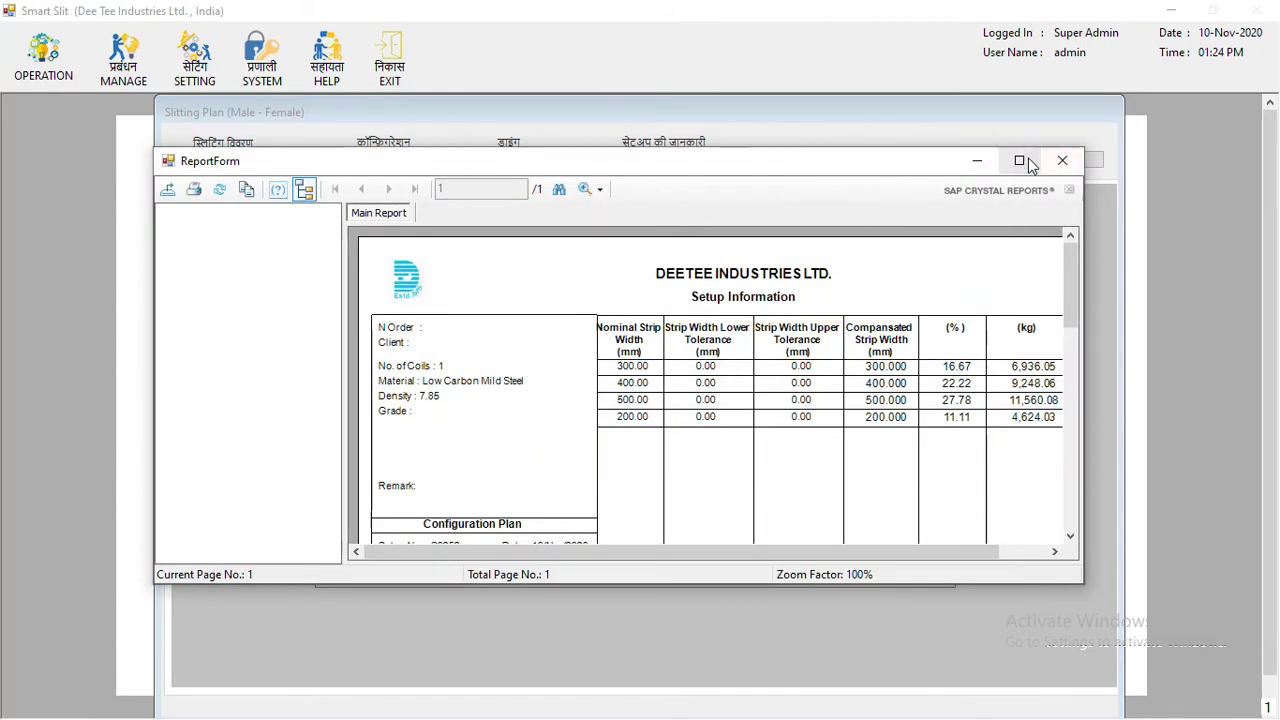
Examine the strip widths, weight shares and slit totals in the Setup Information Print, and close the report and print options
{"action": "left_click", "coordinate": [1060, 158]}
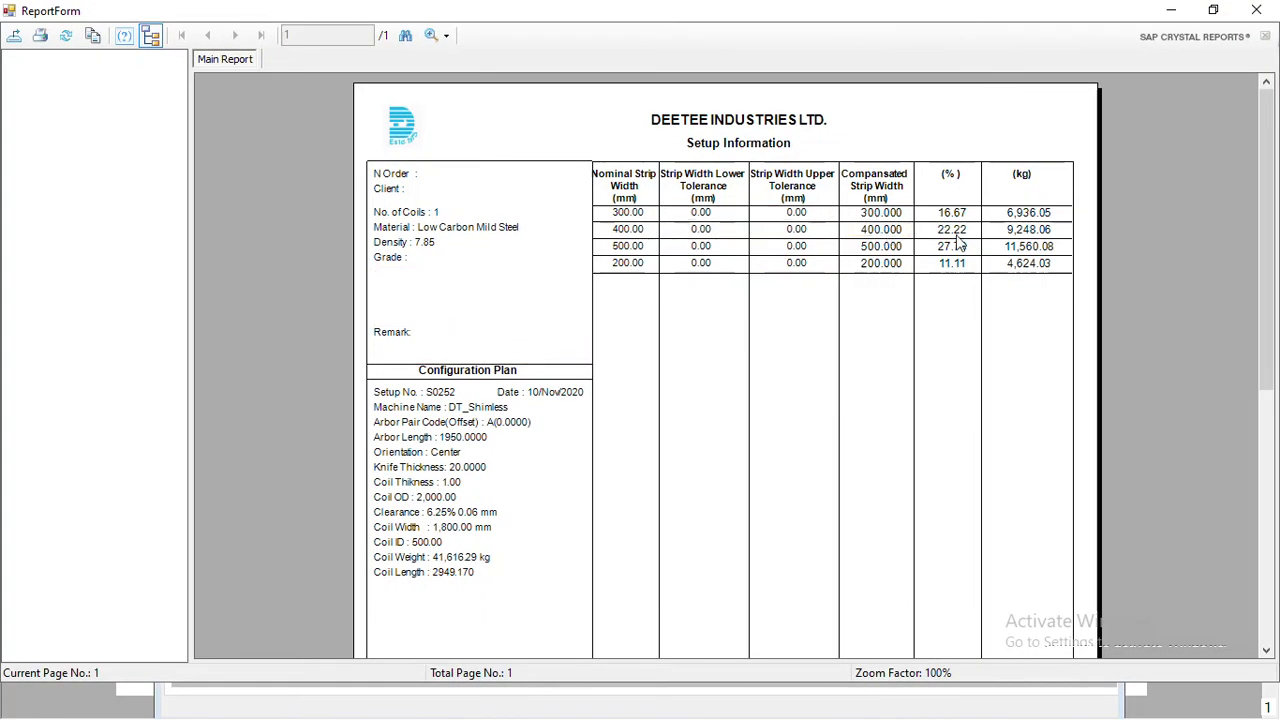
{"action": "scroll", "coordinate": [968, 281], "scroll_direction": "down", "scroll_amount": 5}
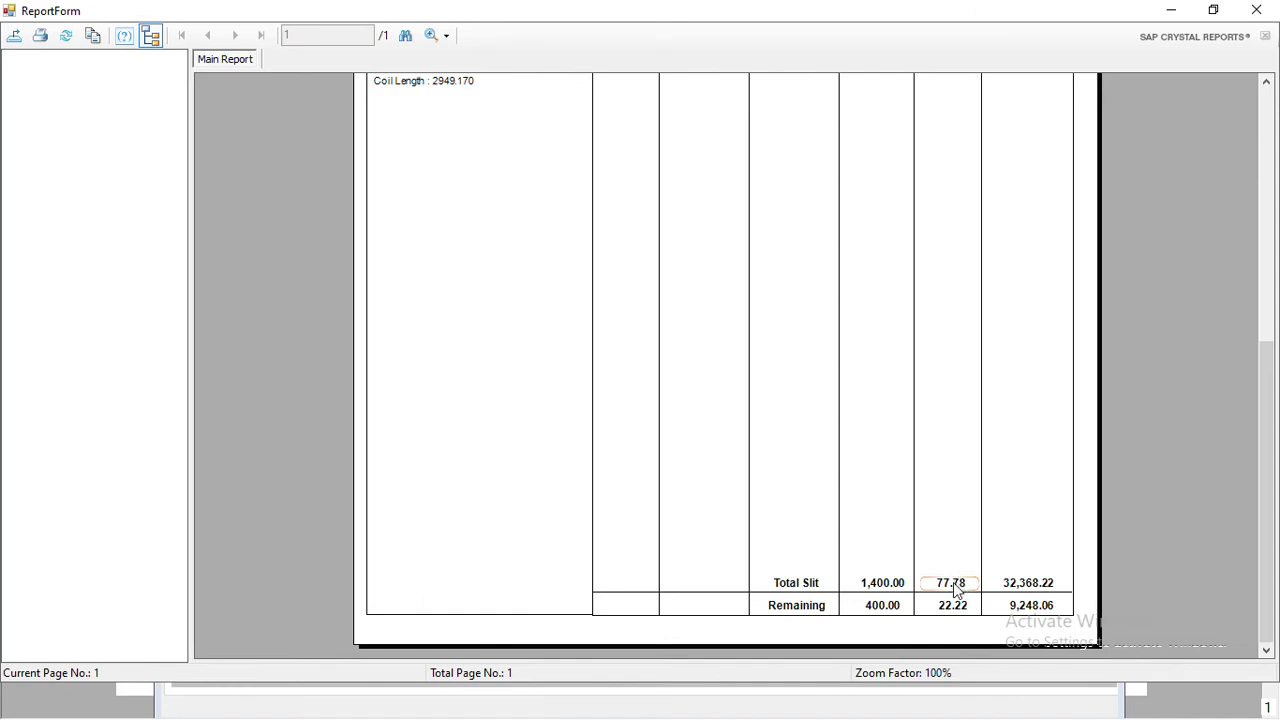
{"action": "scroll", "coordinate": [906, 543], "scroll_direction": "up", "scroll_amount": 5}
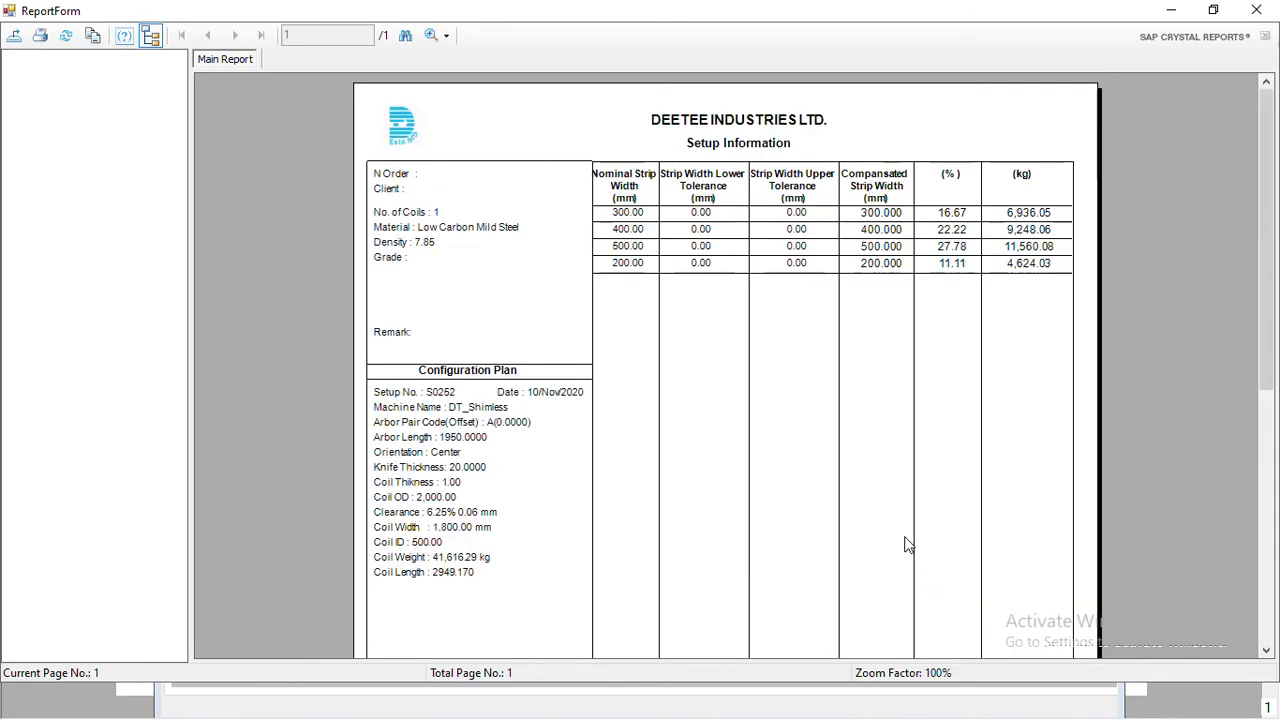
{"action": "left_click", "coordinate": [1250, 12]}
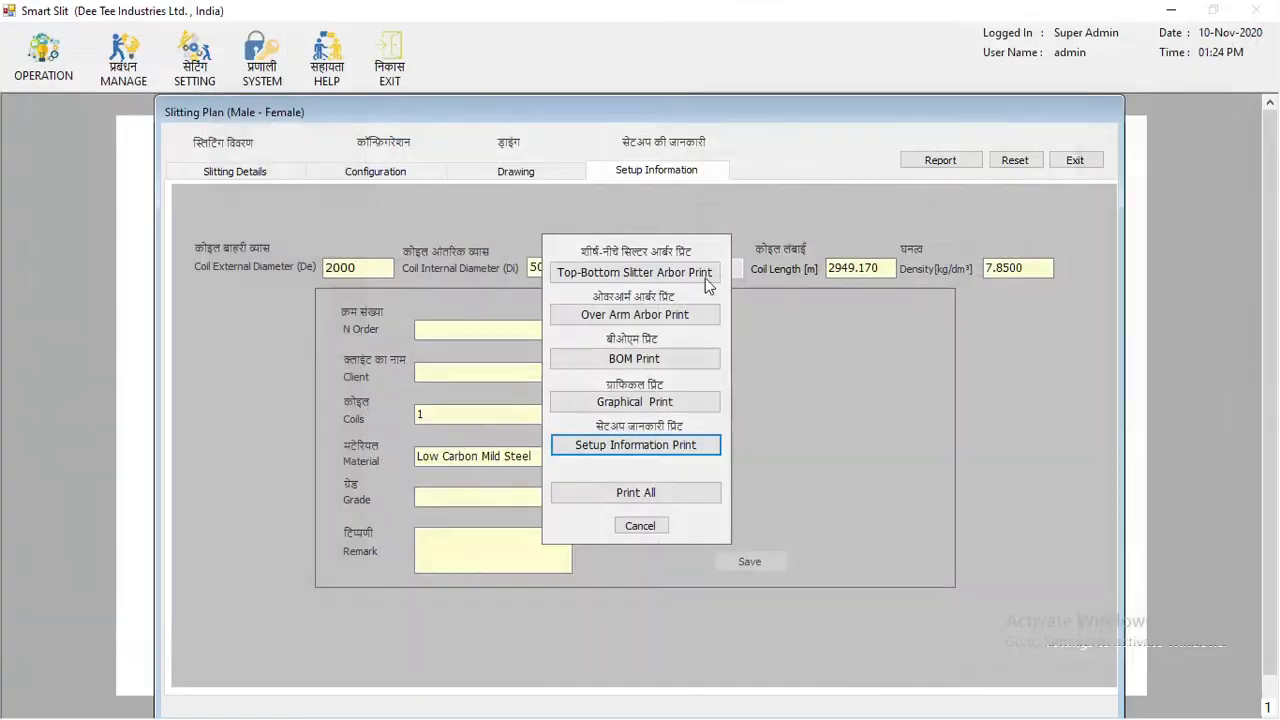
{"action": "left_click", "coordinate": [618, 527]}
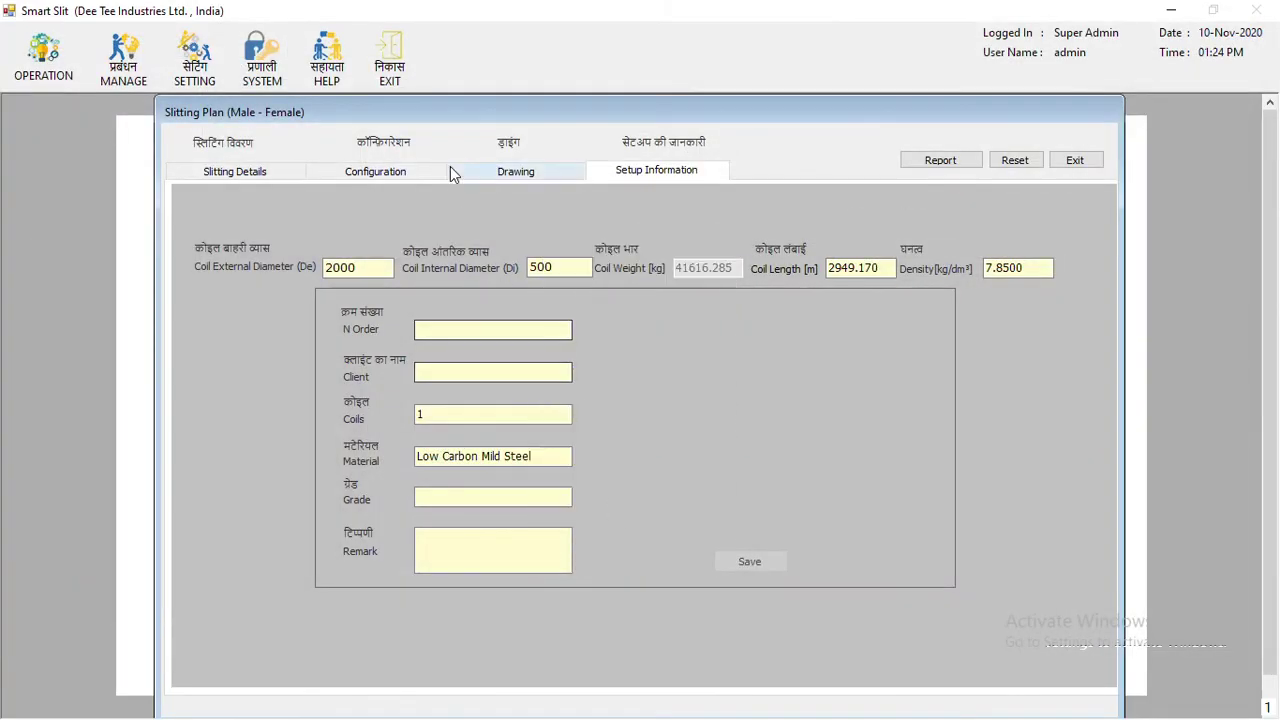
Return to the slitting details and exit the male-female slitting plan
{"action": "left_click", "coordinate": [384, 172]}
{"action": "left_click", "coordinate": [235, 171]}
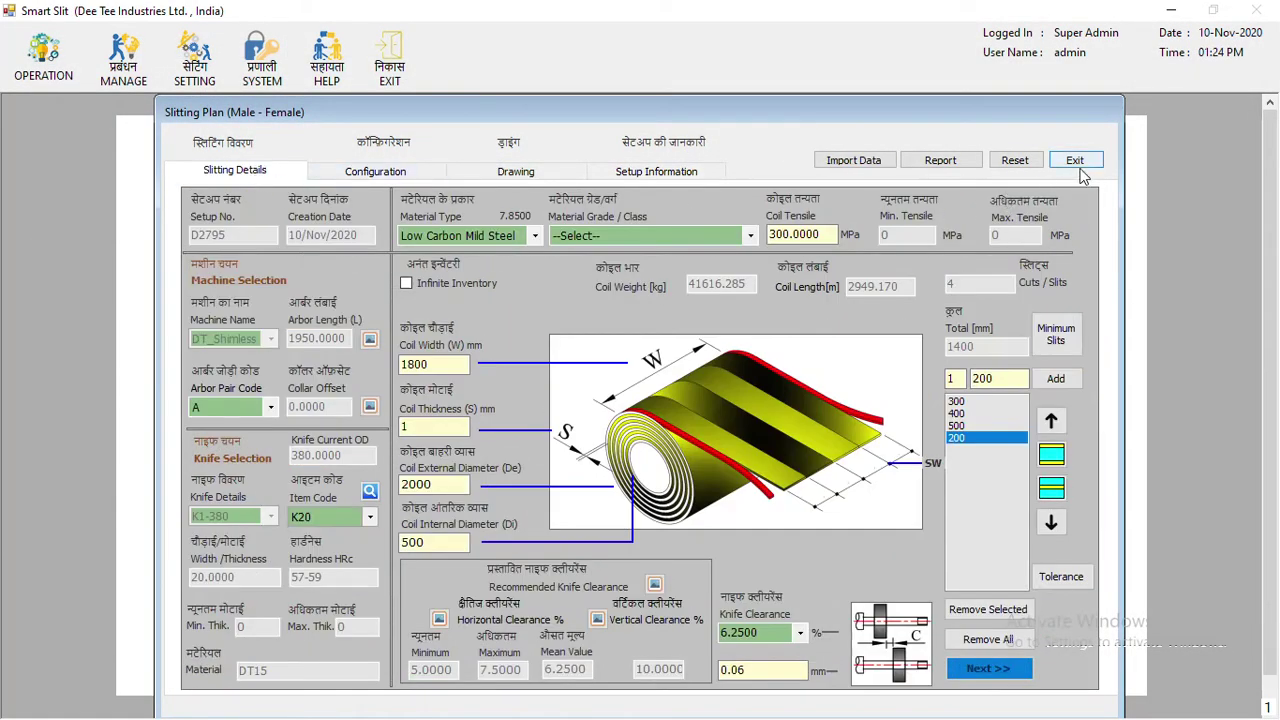
{"action": "left_click", "coordinate": [1084, 164]}
{"action": "left_click", "coordinate": [615, 418]}
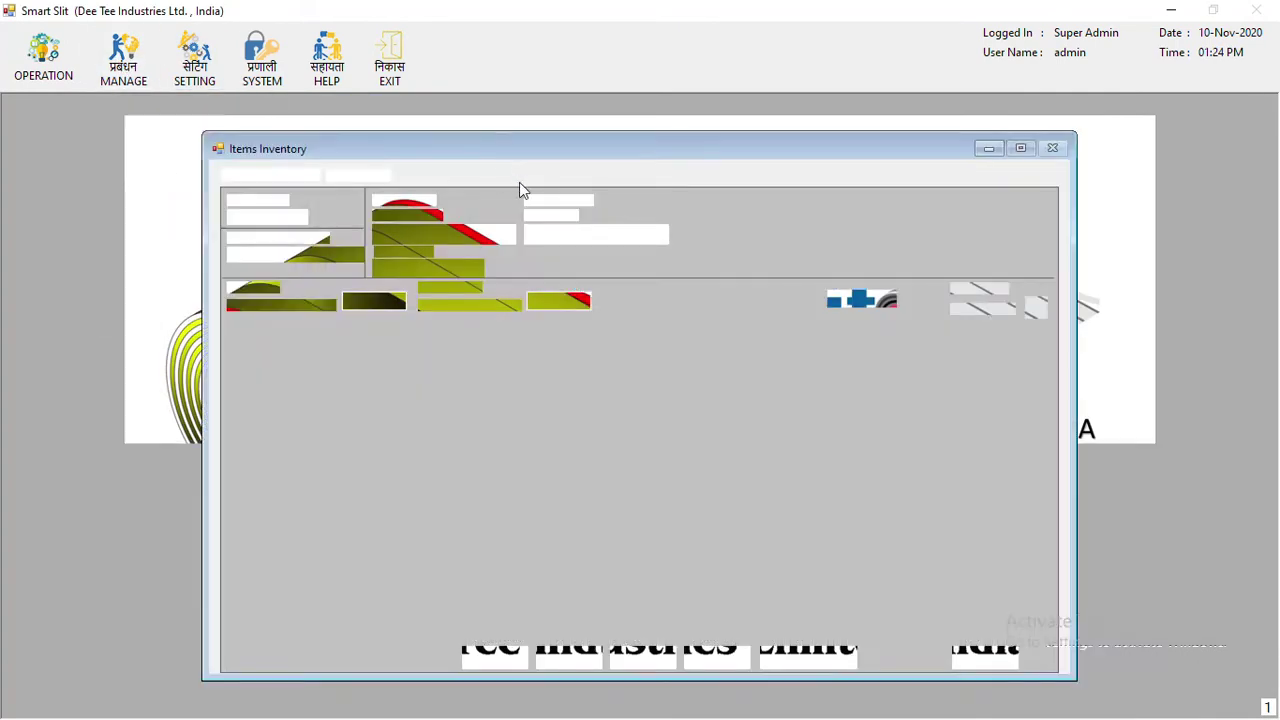
Open the Live Inventory report for the DT_Shimless machine from the Items Inventory and maximize it
{"action": "left_click", "coordinate": [457, 238]}
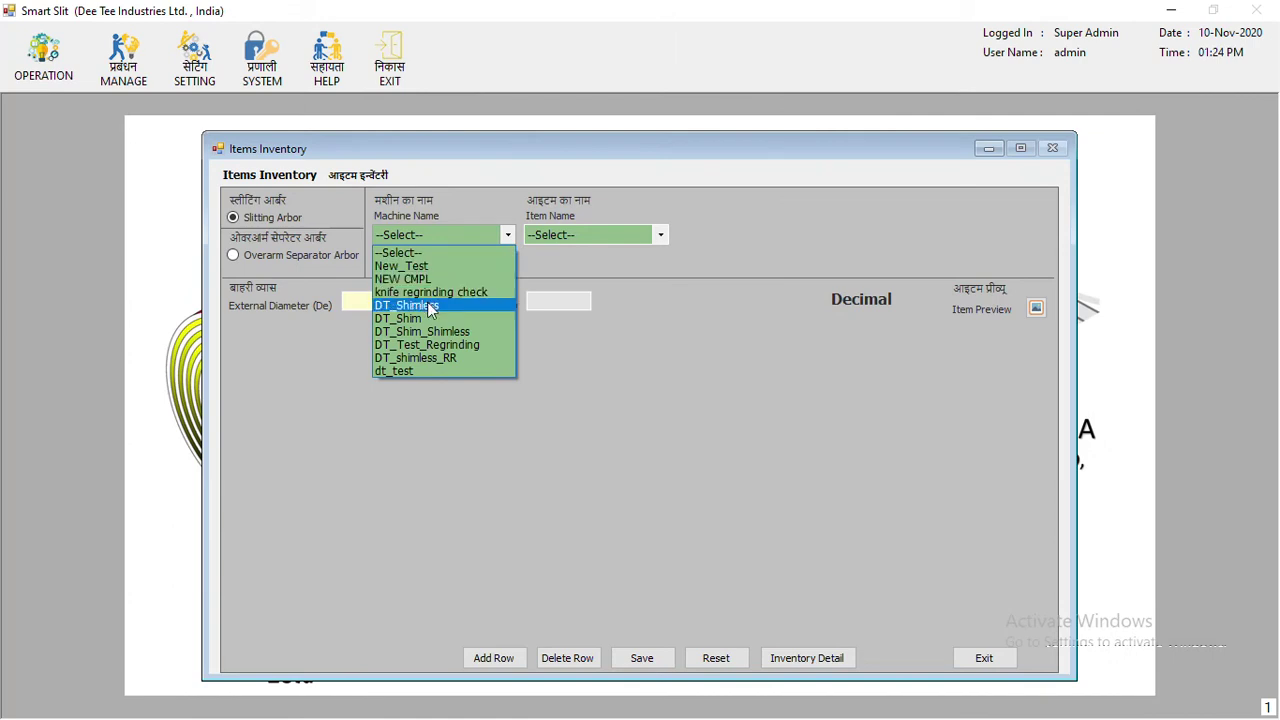
{"action": "left_click", "coordinate": [430, 306]}
{"action": "left_click", "coordinate": [550, 236]}
{"action": "left_click", "coordinate": [551, 267]}
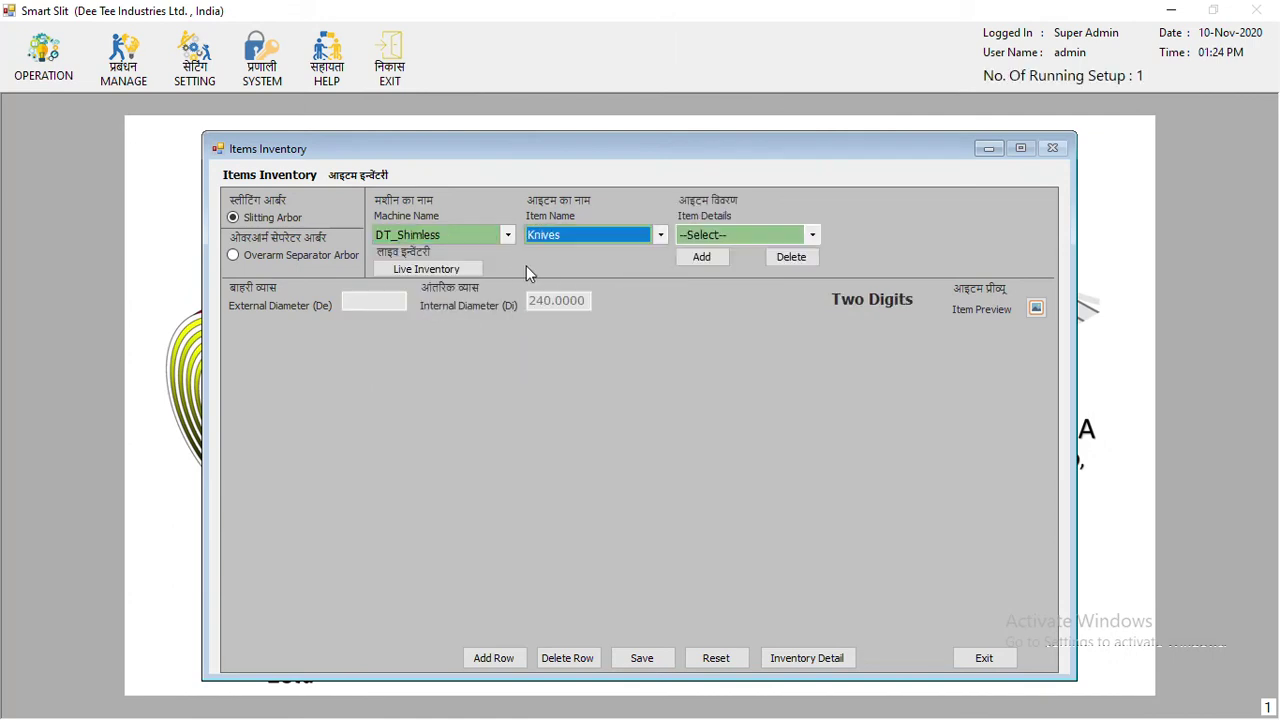
{"action": "left_click", "coordinate": [558, 240]}
{"action": "left_click", "coordinate": [545, 251]}
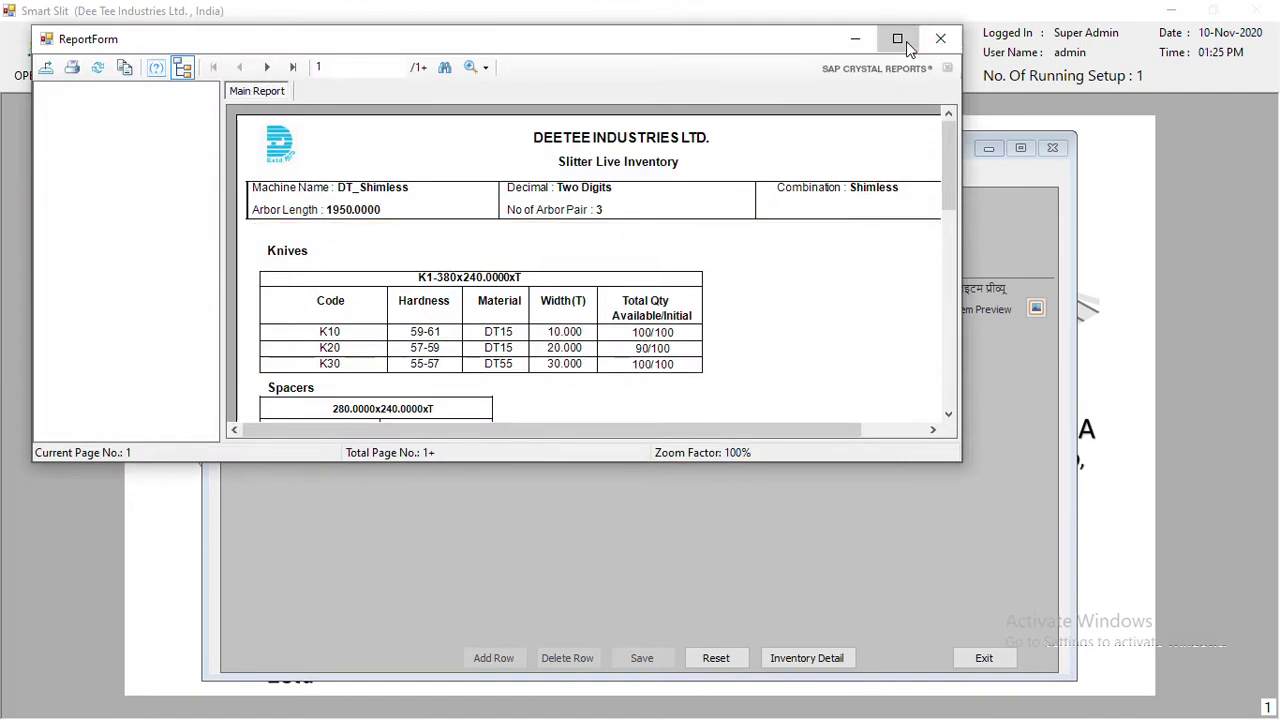
{"action": "left_click", "coordinate": [894, 37]}
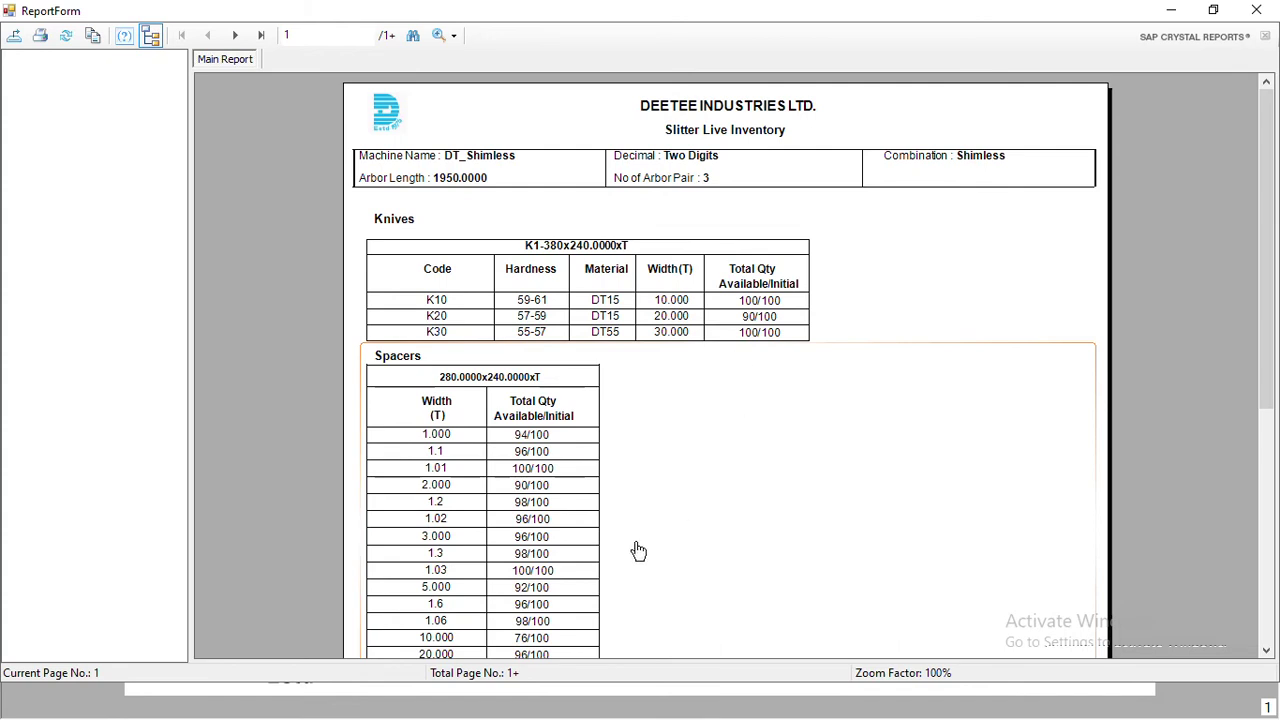
Examine the available and initial quantities on all pages of the Live Inventory report, and close the report and Items Inventory
{"action": "scroll", "coordinate": [630, 560], "scroll_direction": "down", "scroll_amount": 3}
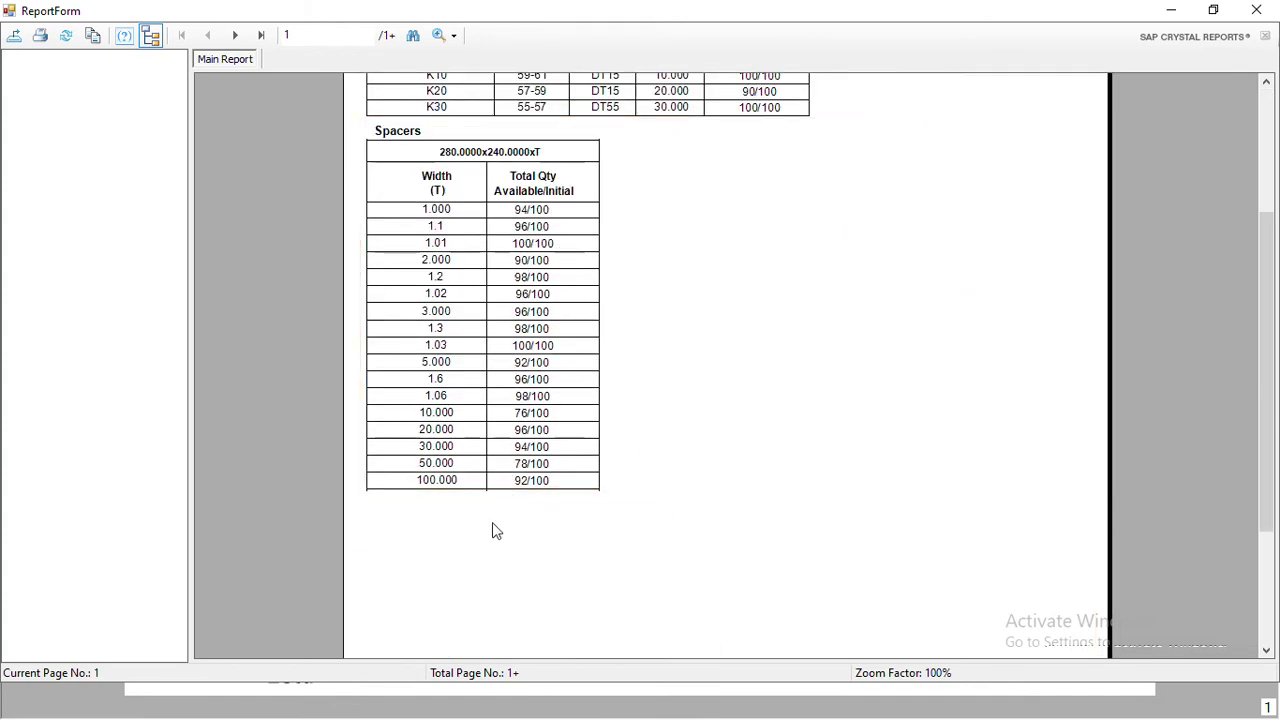
{"action": "scroll", "coordinate": [494, 527], "scroll_direction": "down", "scroll_amount": 3}
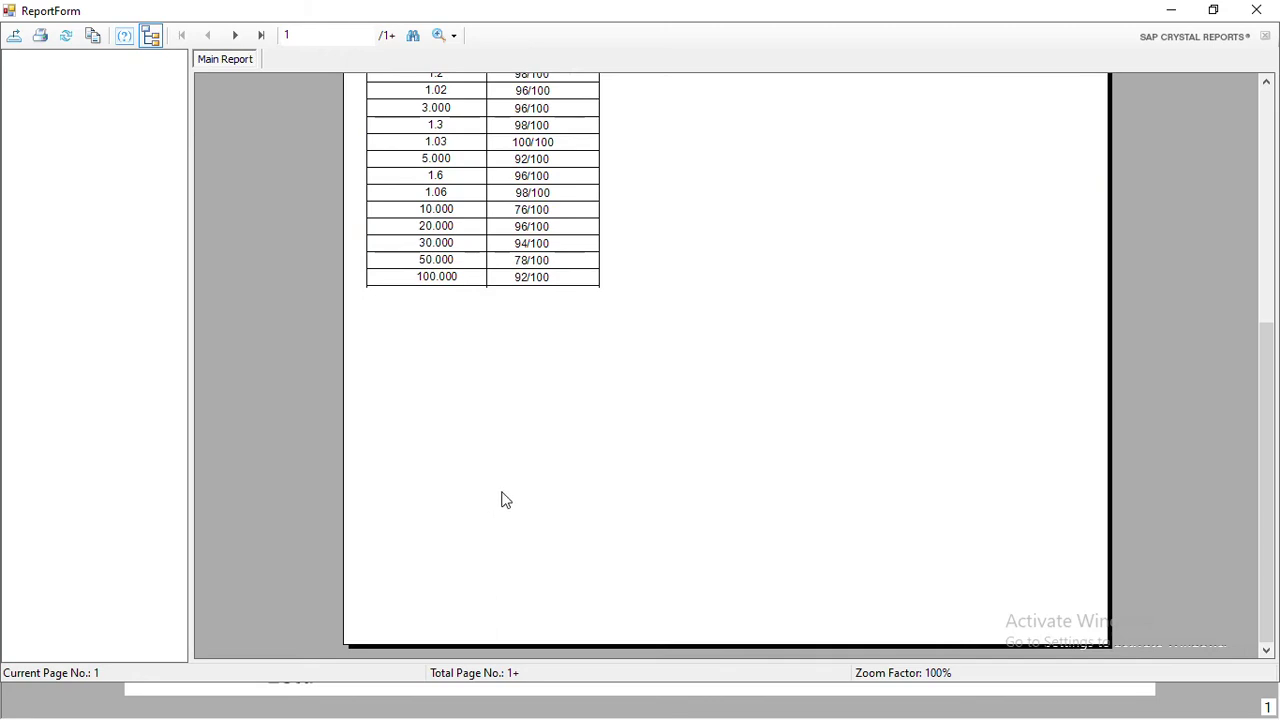
{"action": "left_click", "coordinate": [229, 35]}
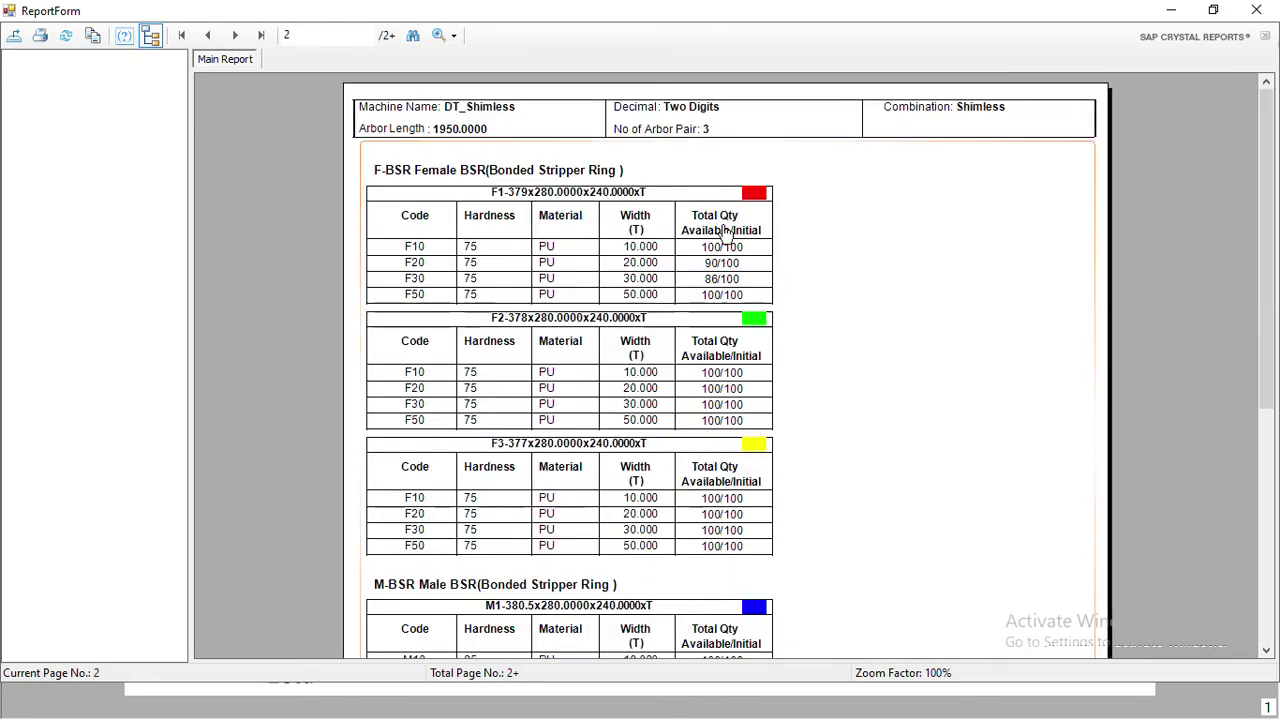
{"action": "scroll", "coordinate": [673, 527], "scroll_direction": "down", "scroll_amount": 2}
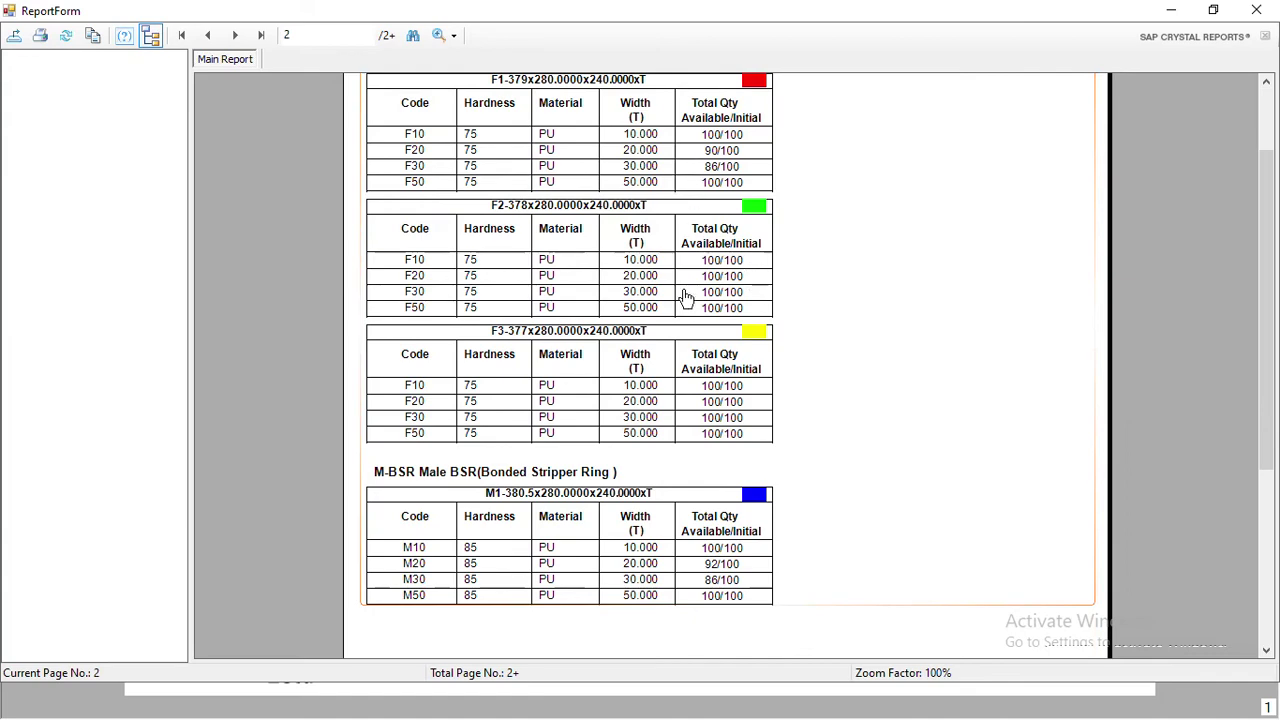
{"action": "left_click", "coordinate": [236, 35]}
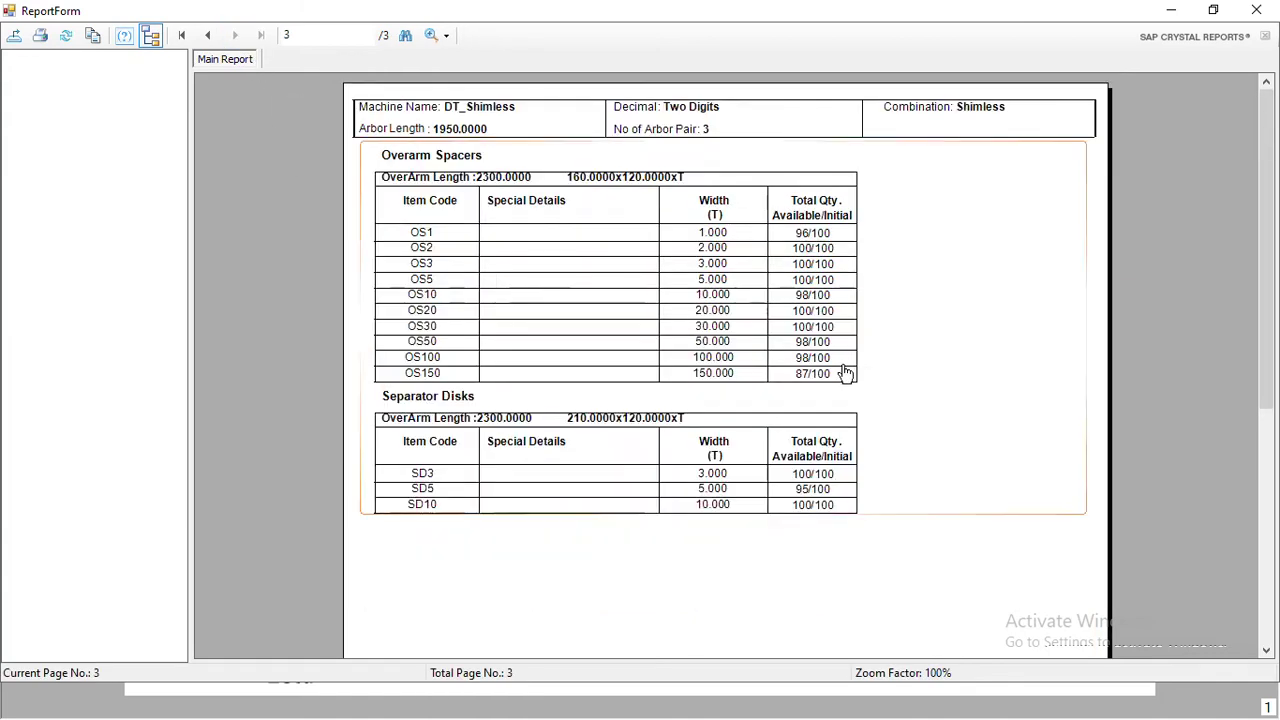
{"action": "left_click", "coordinate": [1254, 20]}
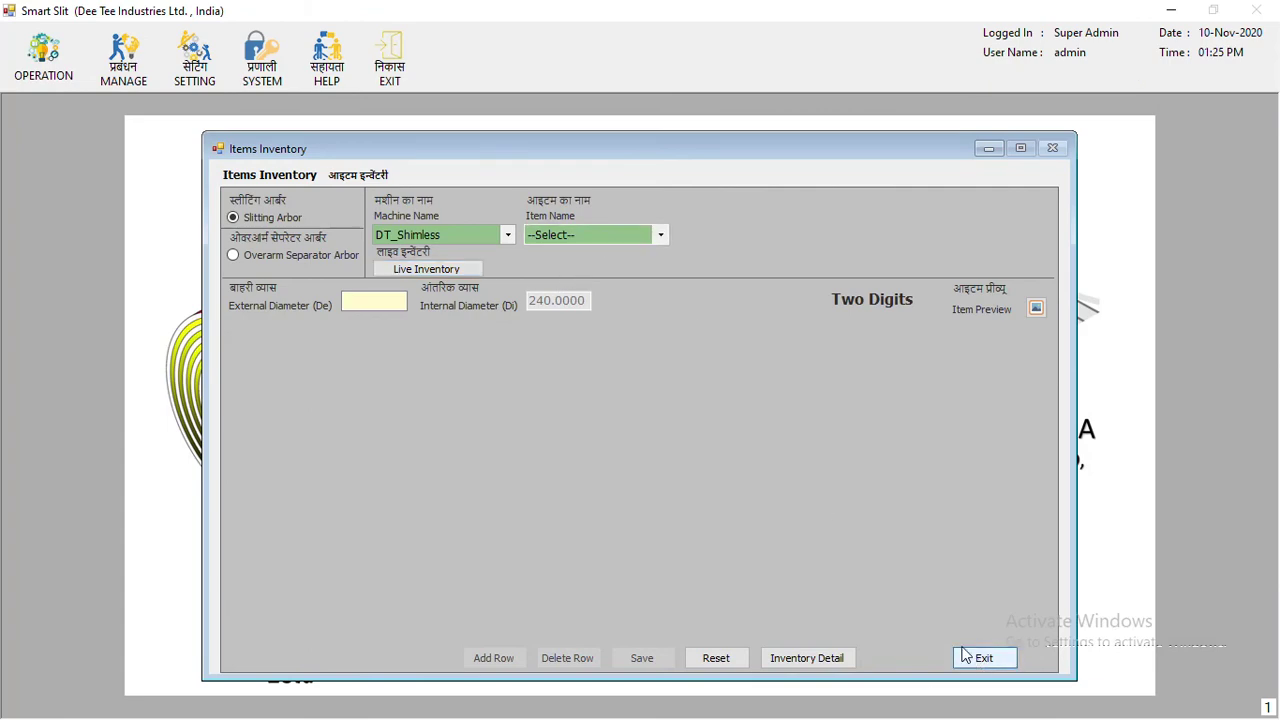
{"action": "left_click", "coordinate": [982, 658]}
Open a new male-female slitting plan and replace all listed slit widths with three 500 mm slits
{"action": "left_click", "coordinate": [36, 58]}
{"action": "left_click", "coordinate": [60, 118]}
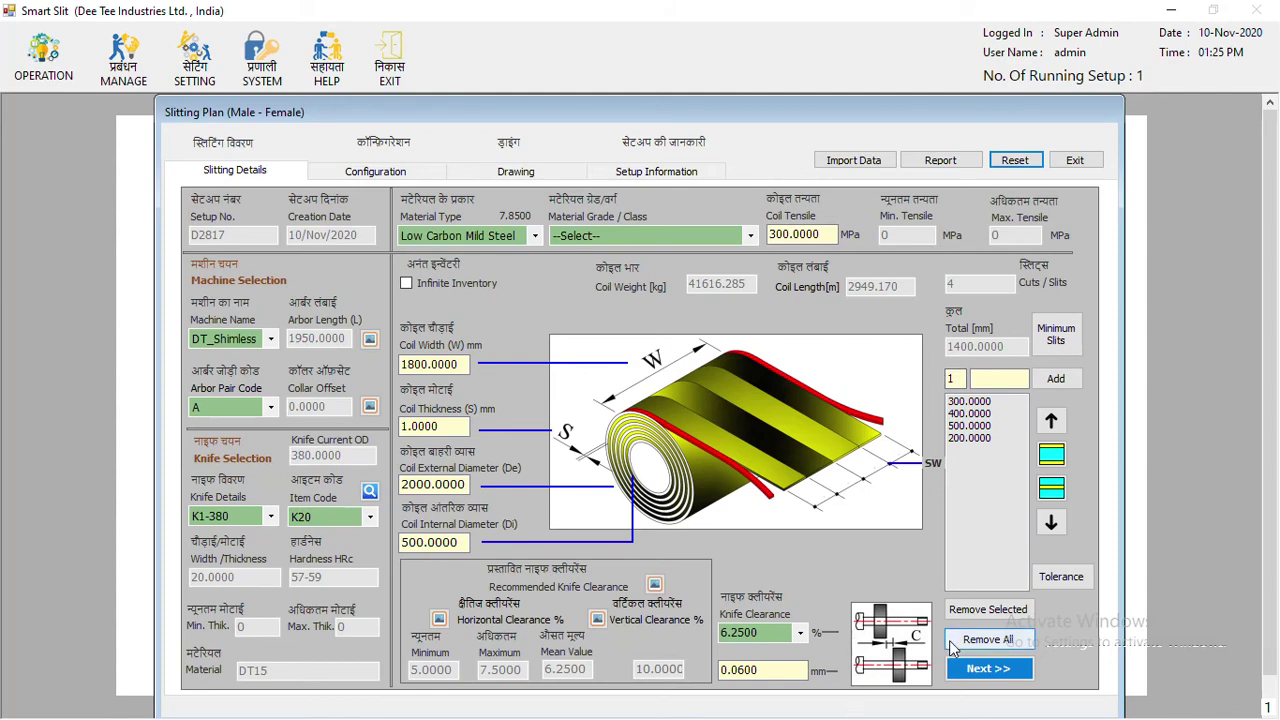
{"action": "left_click", "coordinate": [988, 639]}
{"action": "left_click", "coordinate": [992, 379]}
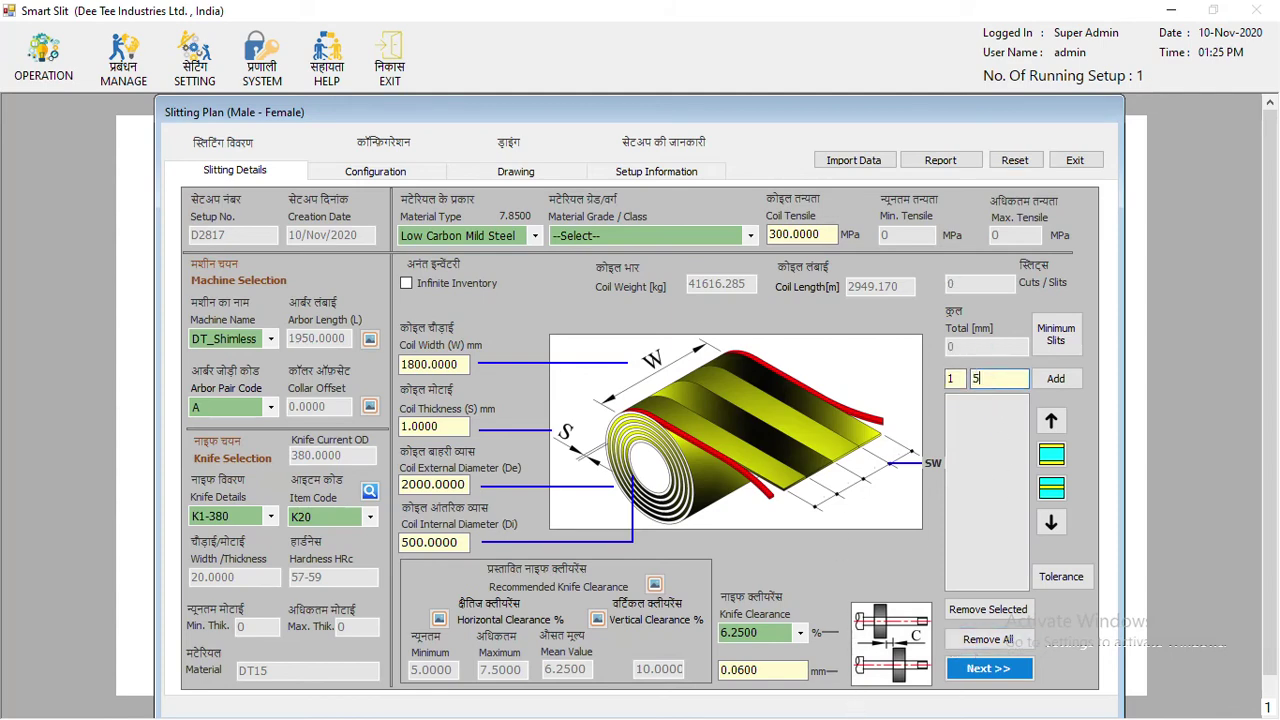
{"action": "type", "text": "500"}
{"action": "key", "text": "Return"}
{"action": "key", "text": "Return"}
{"action": "key", "text": "Return"}
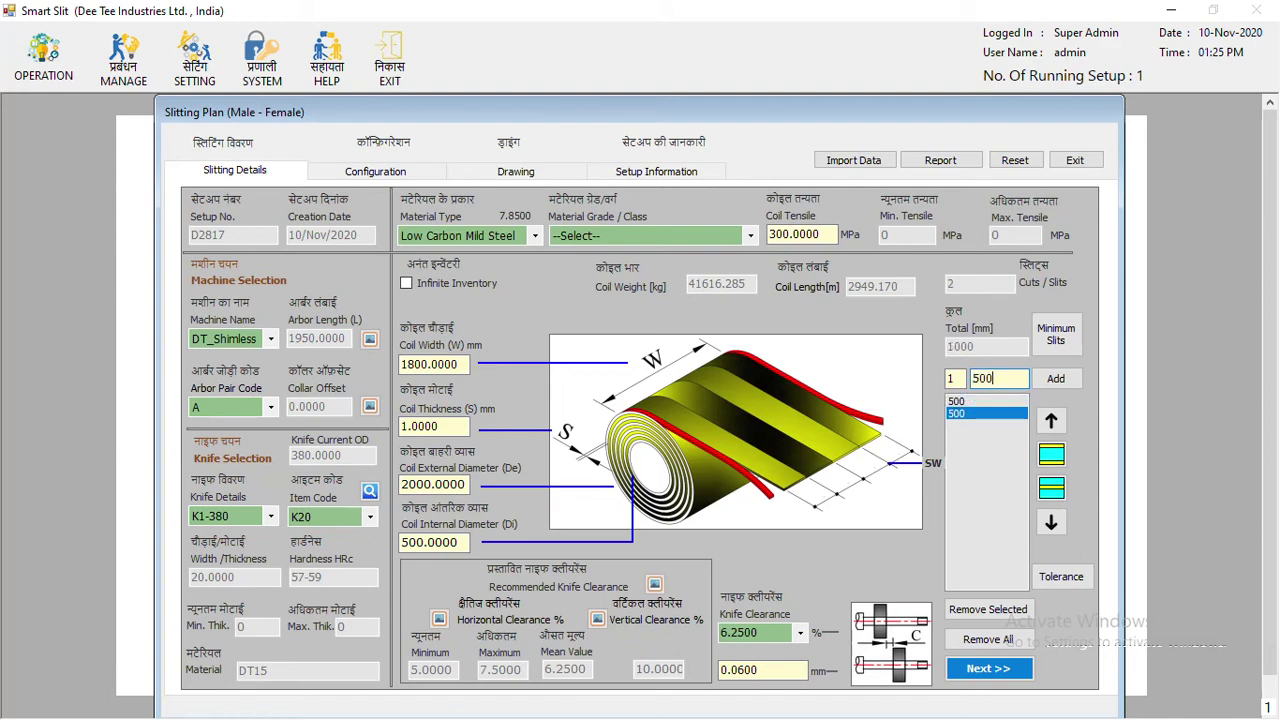
Generate the drawing with the preset configuration, save the three-slit setup, and exit the slitting plan
{"action": "left_click", "coordinate": [1000, 670]}
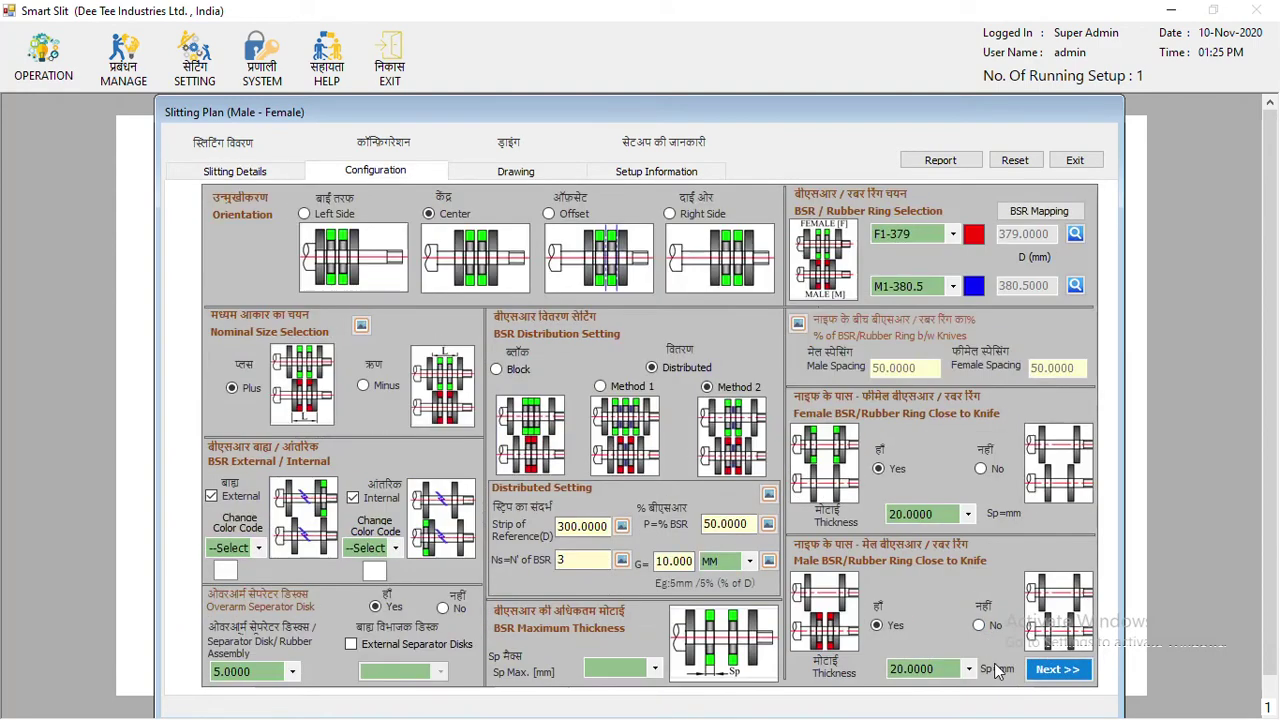
{"action": "left_click", "coordinate": [1032, 676]}
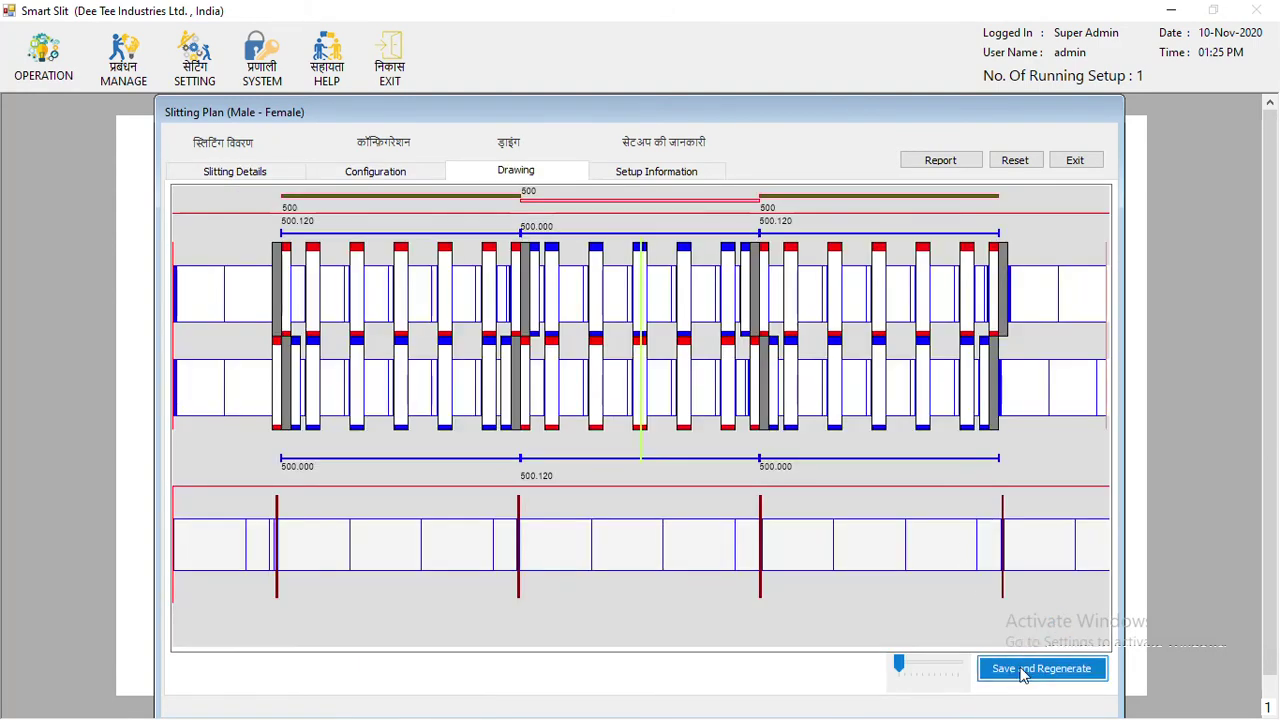
{"action": "key", "text": "Return"}
{"action": "left_click", "coordinate": [750, 561]}
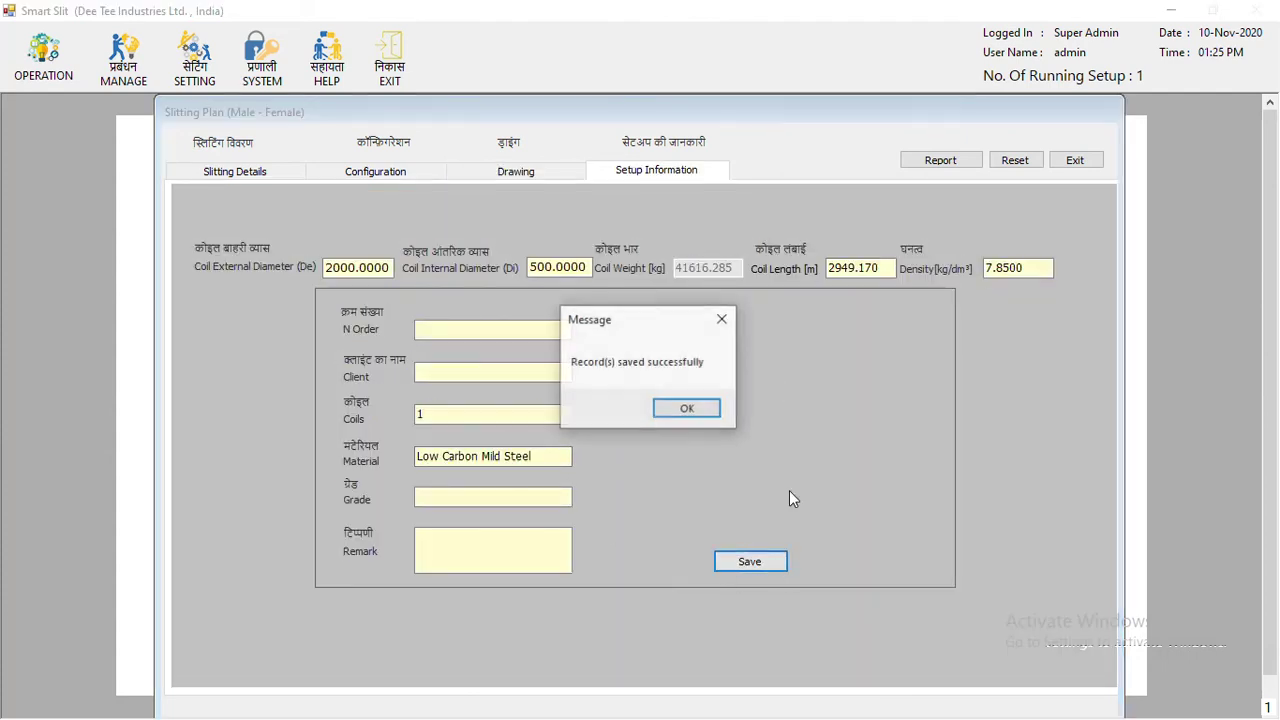
{"action": "left_click", "coordinate": [712, 409]}
{"action": "left_click", "coordinate": [1077, 162]}
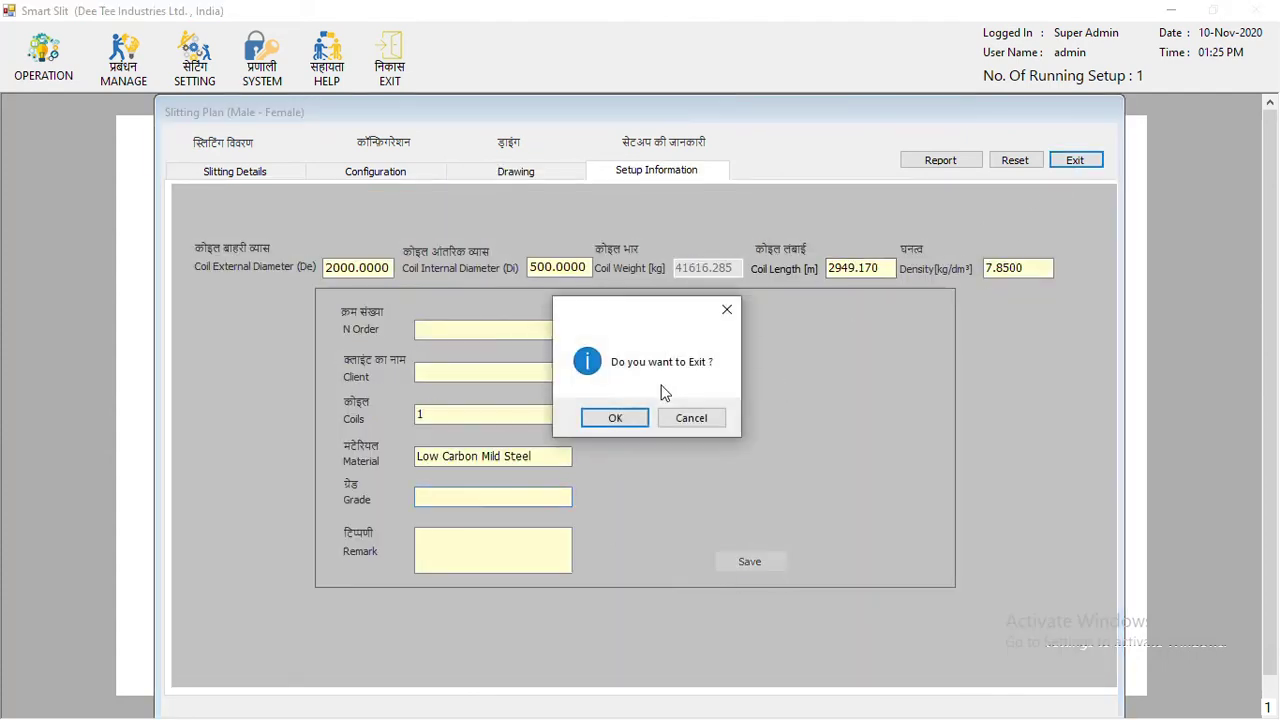
{"action": "left_click", "coordinate": [615, 415]}
{"action": "left_click", "coordinate": [43, 60]}
{"action": "left_click", "coordinate": [90, 120]}
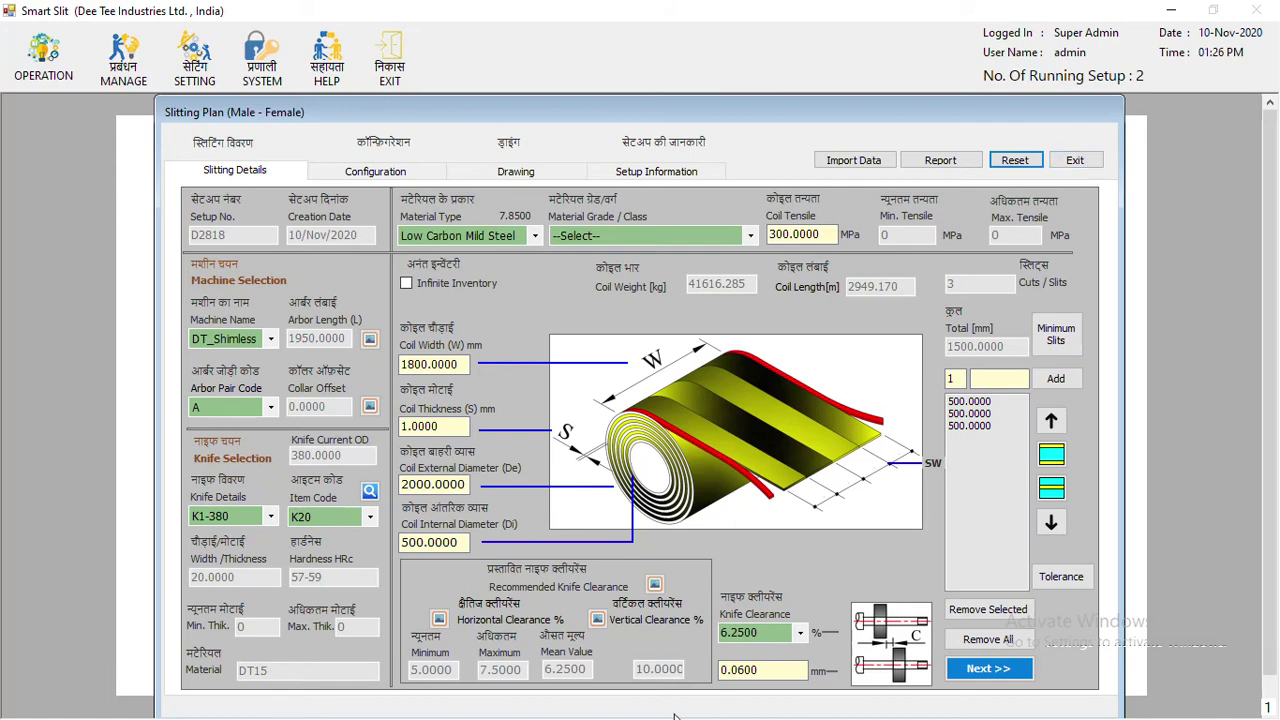
{"action": "left_click", "coordinate": [1070, 165]}
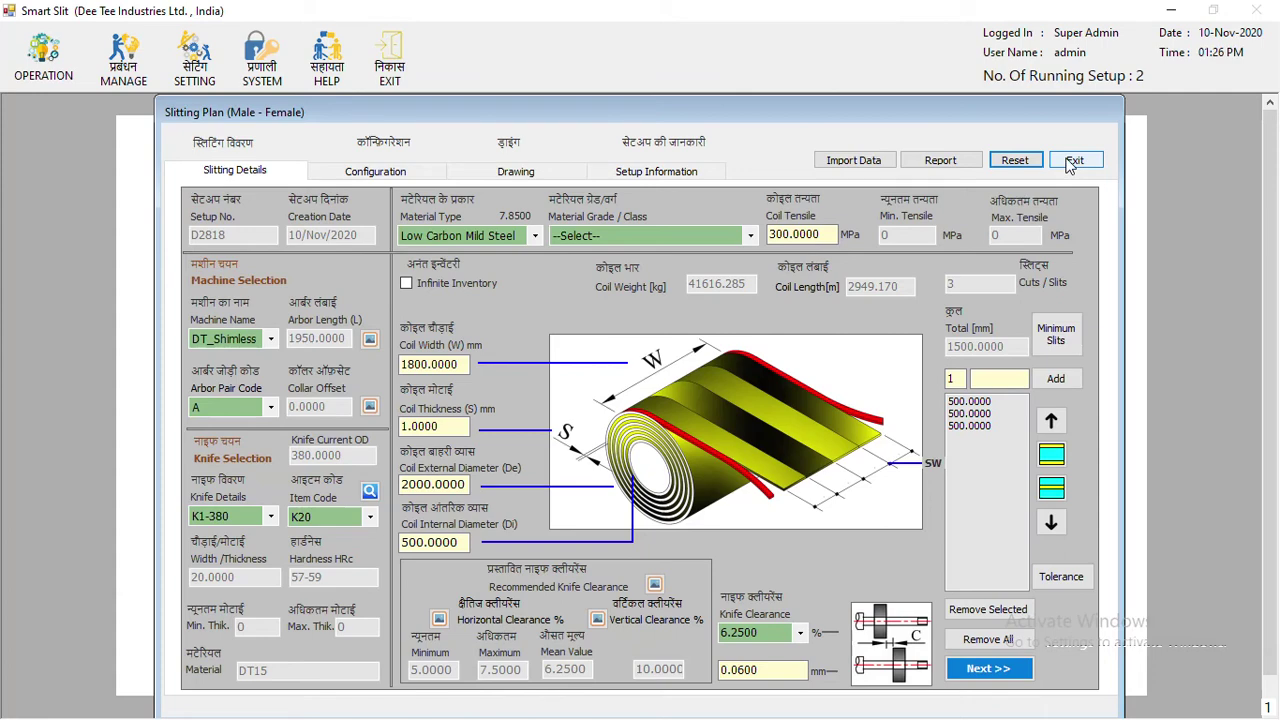
{"action": "left_click", "coordinate": [1070, 165]}
{"action": "left_click", "coordinate": [605, 422]}
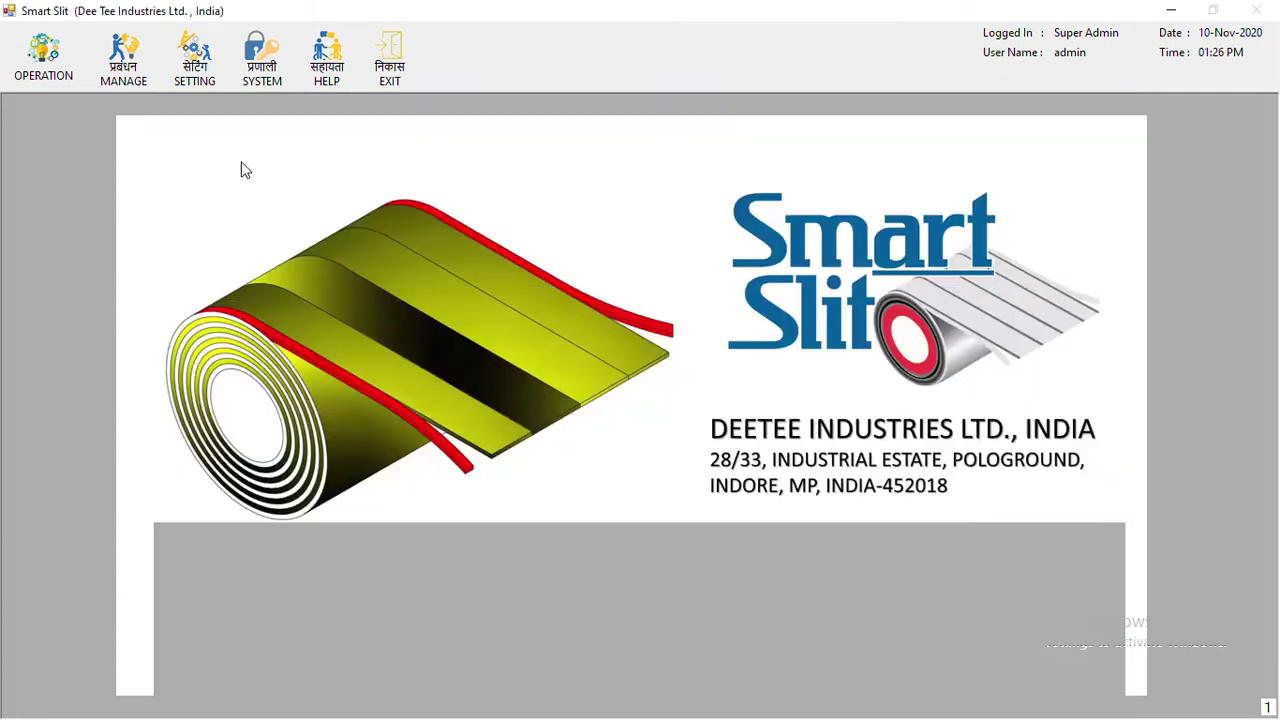
Open the Items Inventory for DT_Shimless, examine the widths and total quantities of the Spacers, and close the inventory
{"action": "left_click", "coordinate": [44, 60]}
{"action": "mouse_move", "coordinate": [150, 55]}
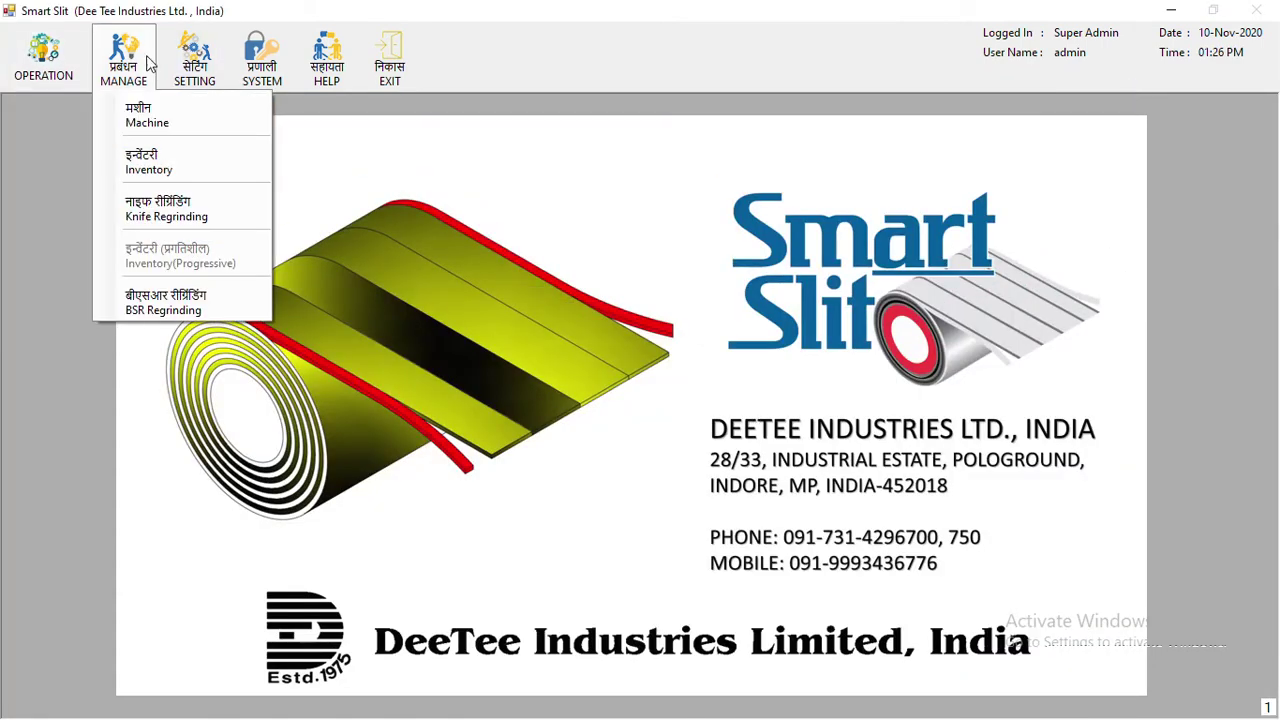
{"action": "left_click", "coordinate": [148, 163]}
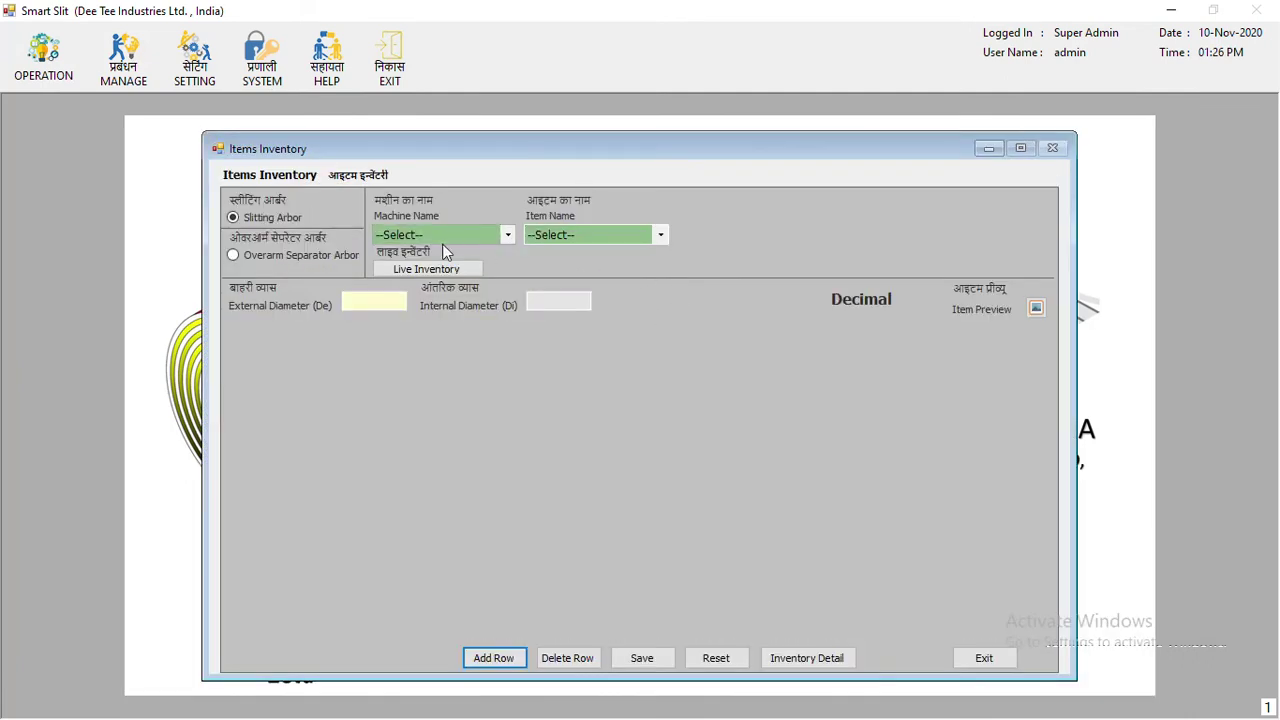
{"action": "left_click", "coordinate": [444, 240]}
{"action": "left_click", "coordinate": [430, 317]}
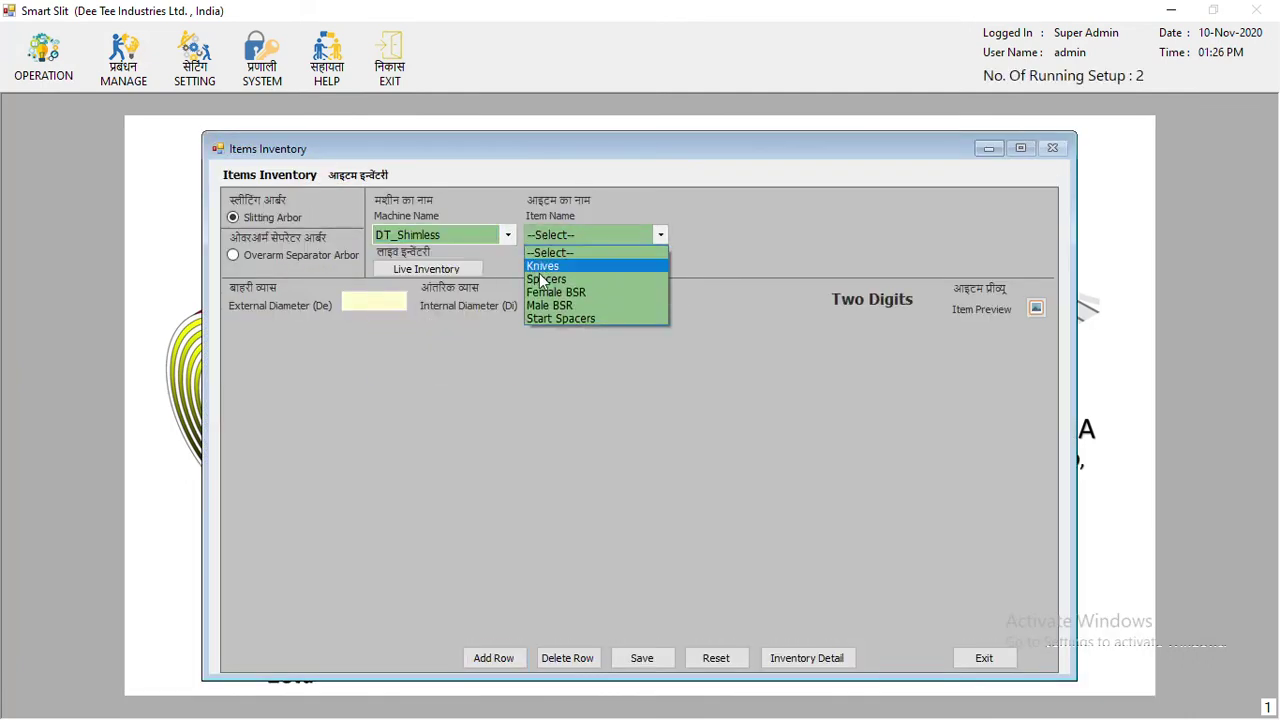
{"action": "left_click", "coordinate": [543, 266]}
{"action": "left_click", "coordinate": [631, 240]}
{"action": "left_click", "coordinate": [560, 279]}
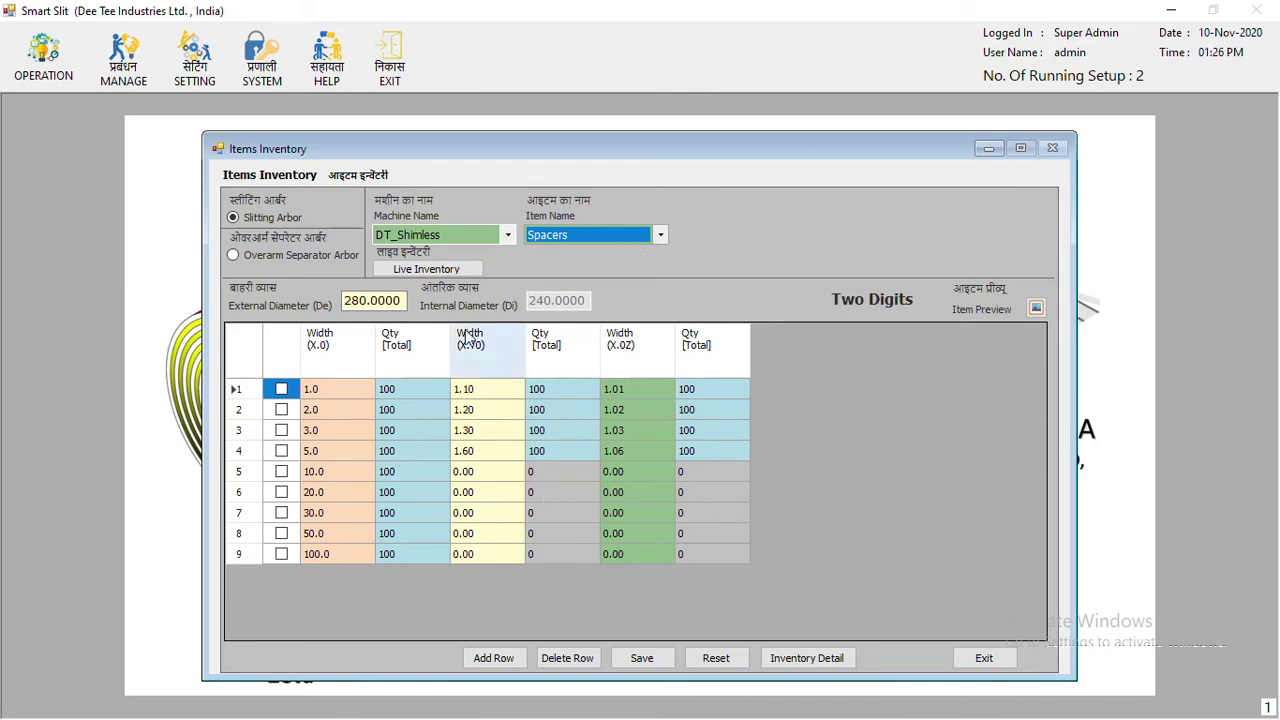
{"action": "left_click", "coordinate": [980, 664]}
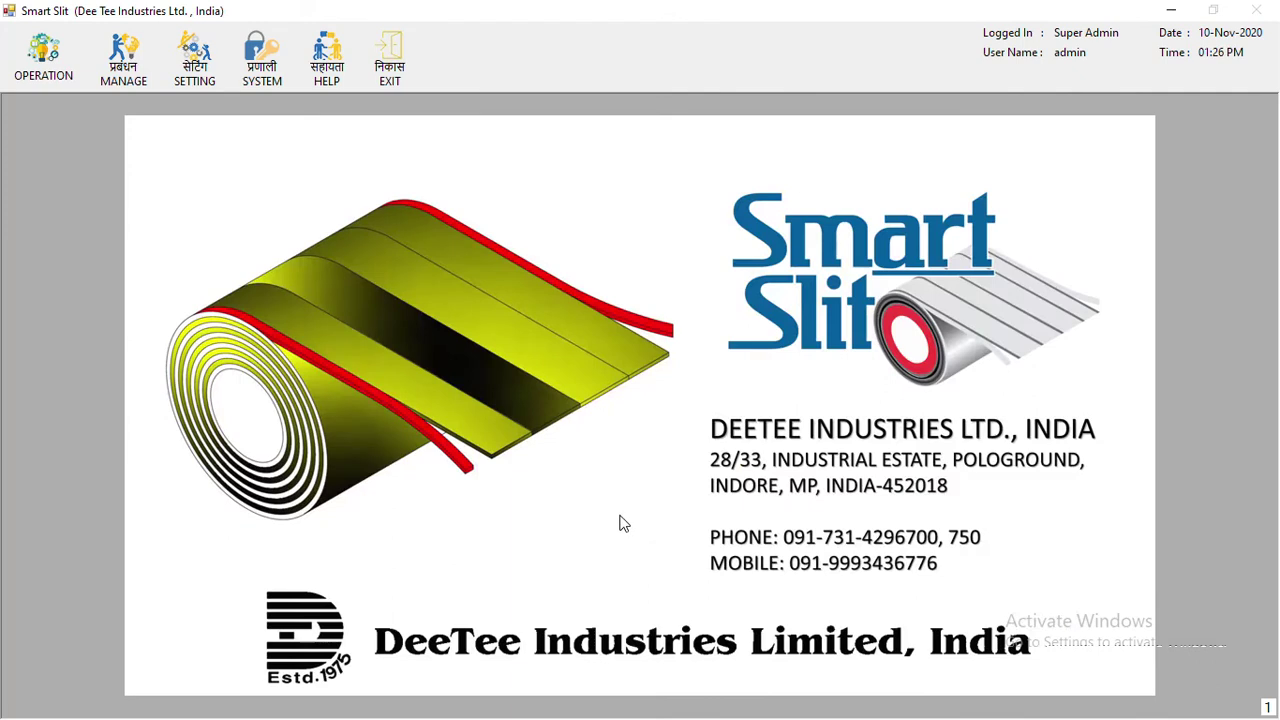
Open the Running Setup Information for DT_Shimless, return both running setups, and exit the list
{"action": "left_click", "coordinate": [44, 58]}
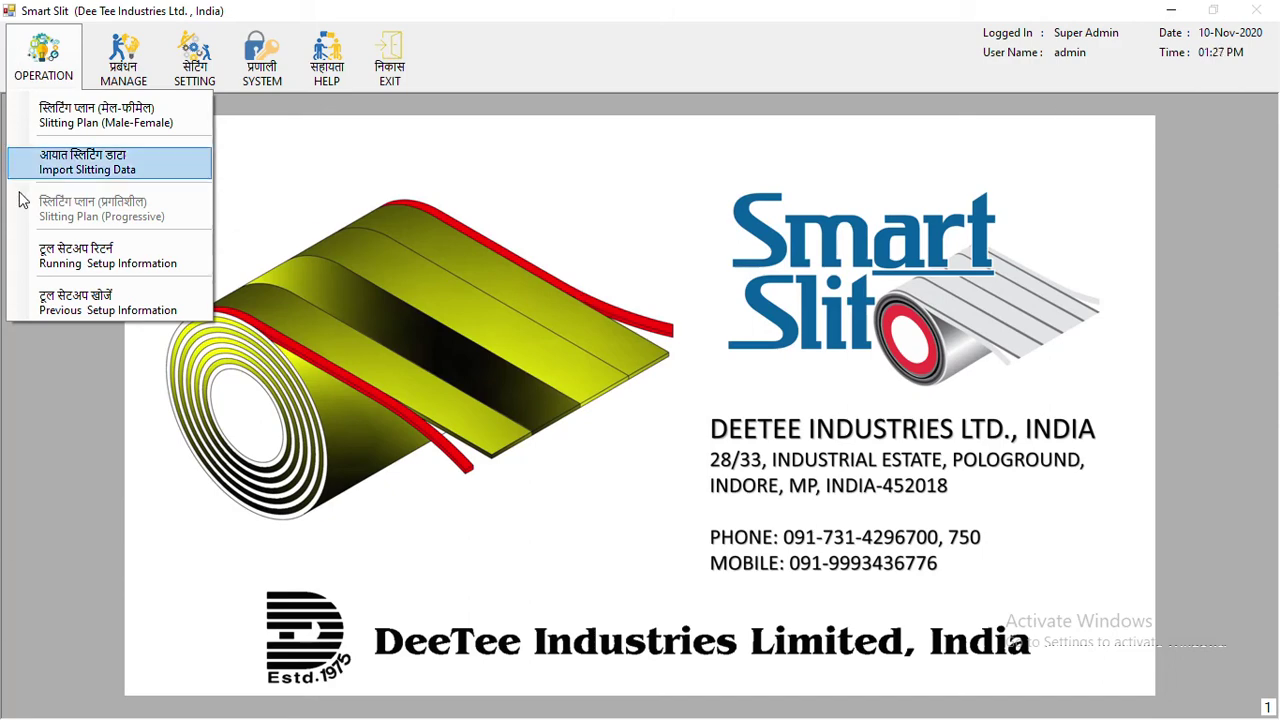
{"action": "left_click", "coordinate": [68, 270]}
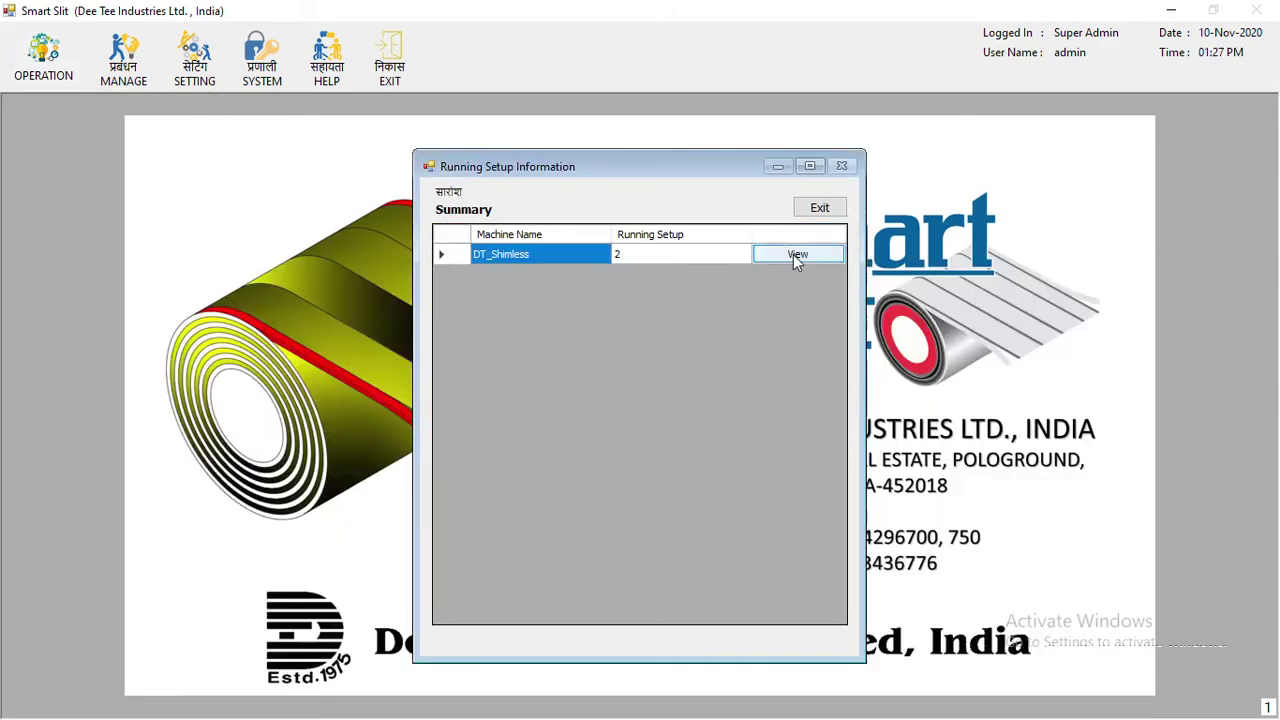
{"action": "left_click", "coordinate": [797, 256]}
{"action": "left_click", "coordinate": [1090, 280]}
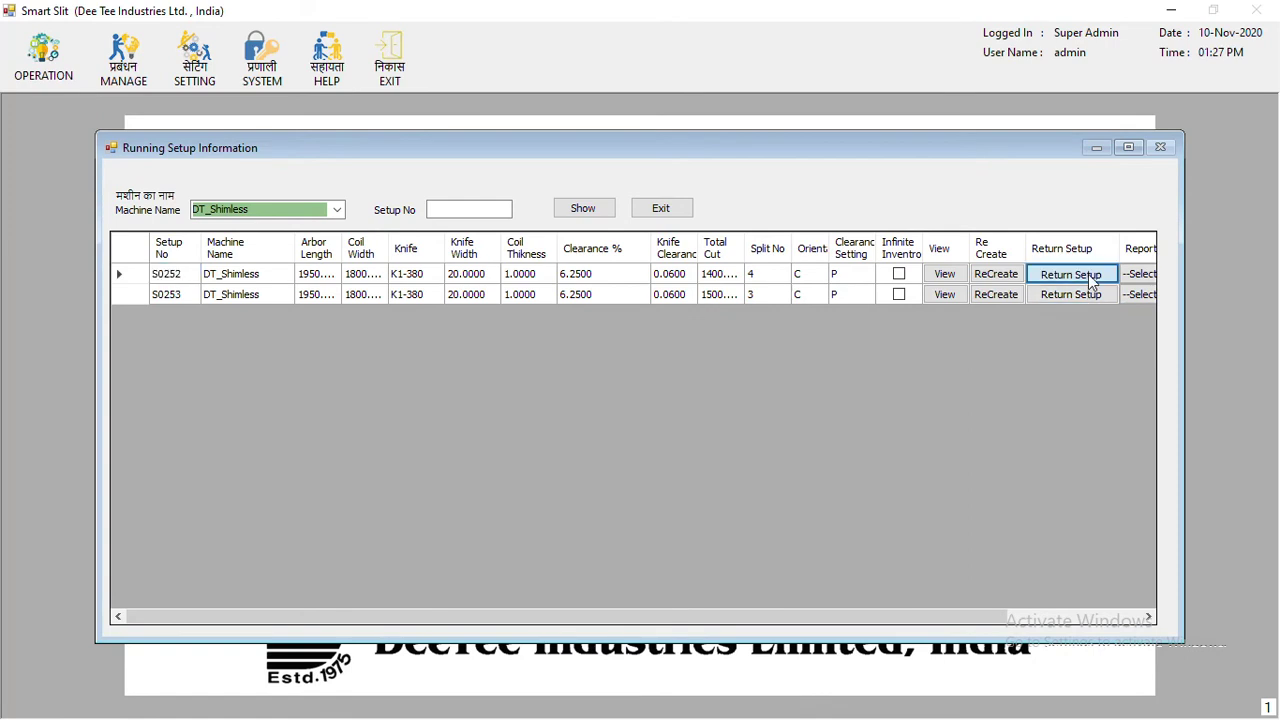
{"action": "left_click", "coordinate": [662, 406]}
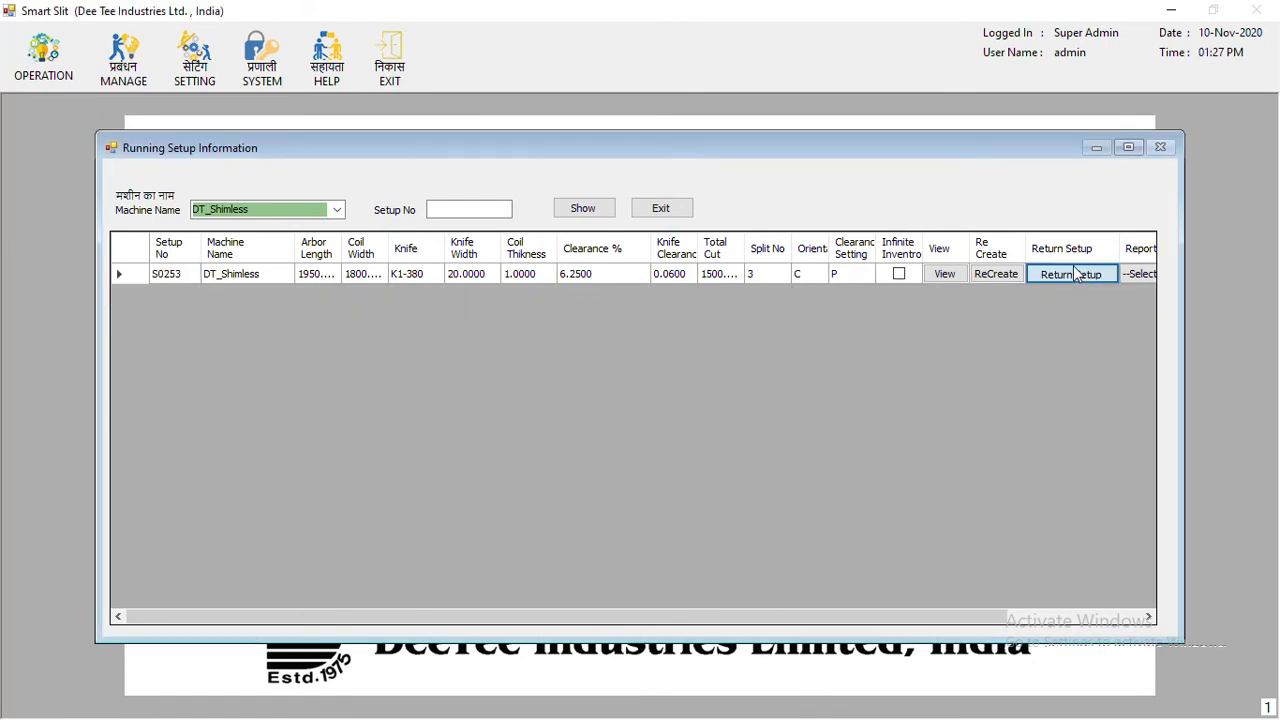
{"action": "left_click", "coordinate": [1076, 276]}
{"action": "left_click", "coordinate": [646, 414]}
{"action": "left_click", "coordinate": [668, 210]}
Open the Items Inventory for DT_Shimless and display its live inventory report
{"action": "left_click", "coordinate": [43, 55]}
{"action": "left_click", "coordinate": [123, 60]}
{"action": "left_click", "coordinate": [415, 213]}
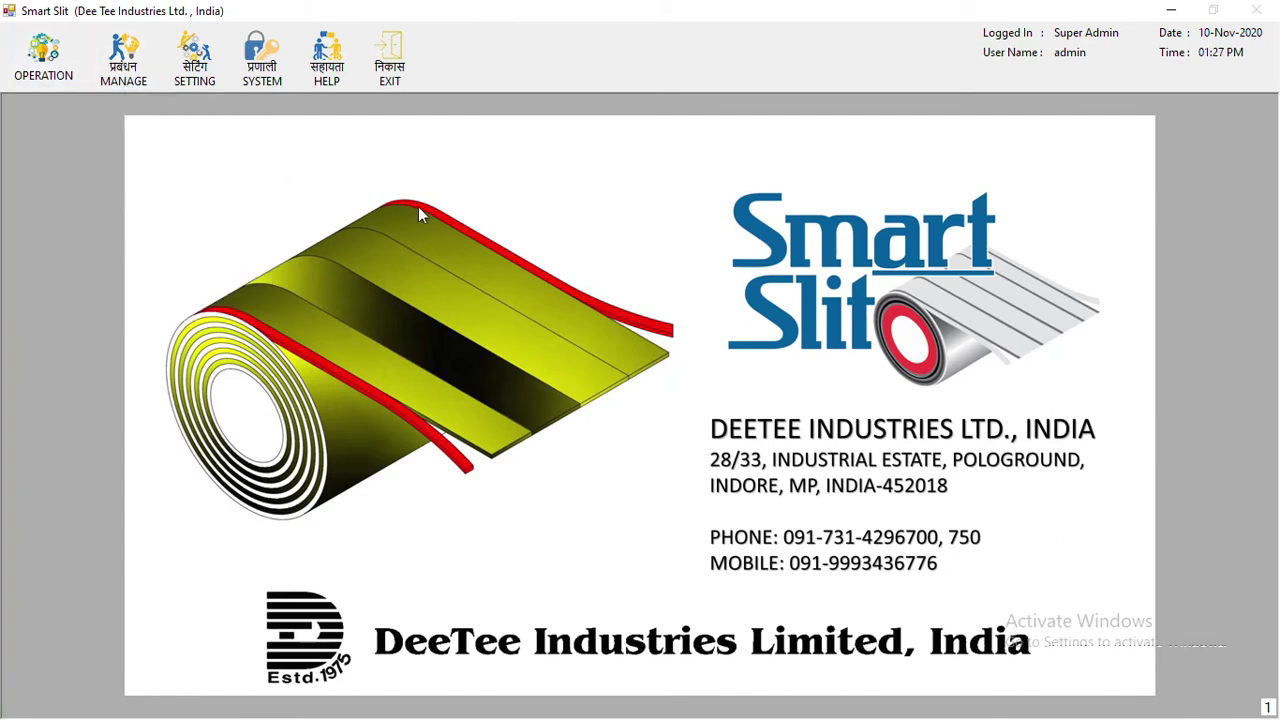
{"action": "left_click", "coordinate": [409, 234]}
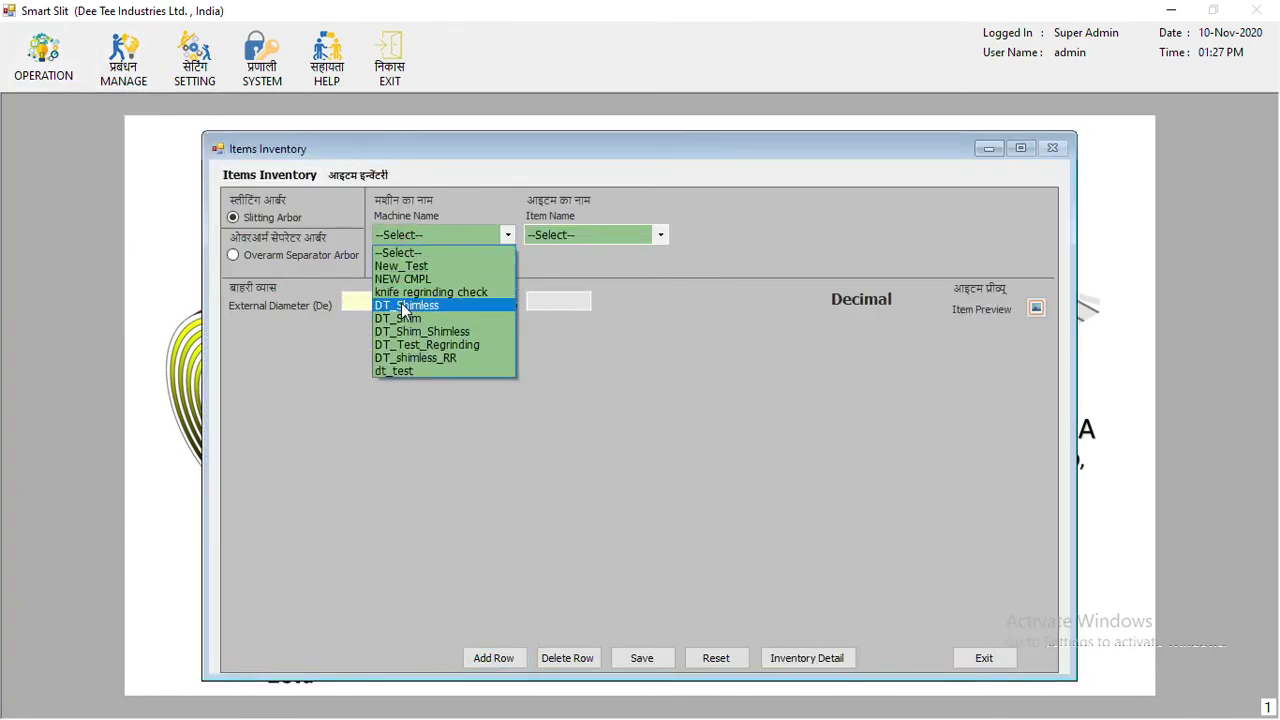
{"action": "left_click", "coordinate": [405, 305]}
{"action": "left_click", "coordinate": [590, 234]}
{"action": "left_click", "coordinate": [572, 251]}
{"action": "left_click", "coordinate": [447, 270]}
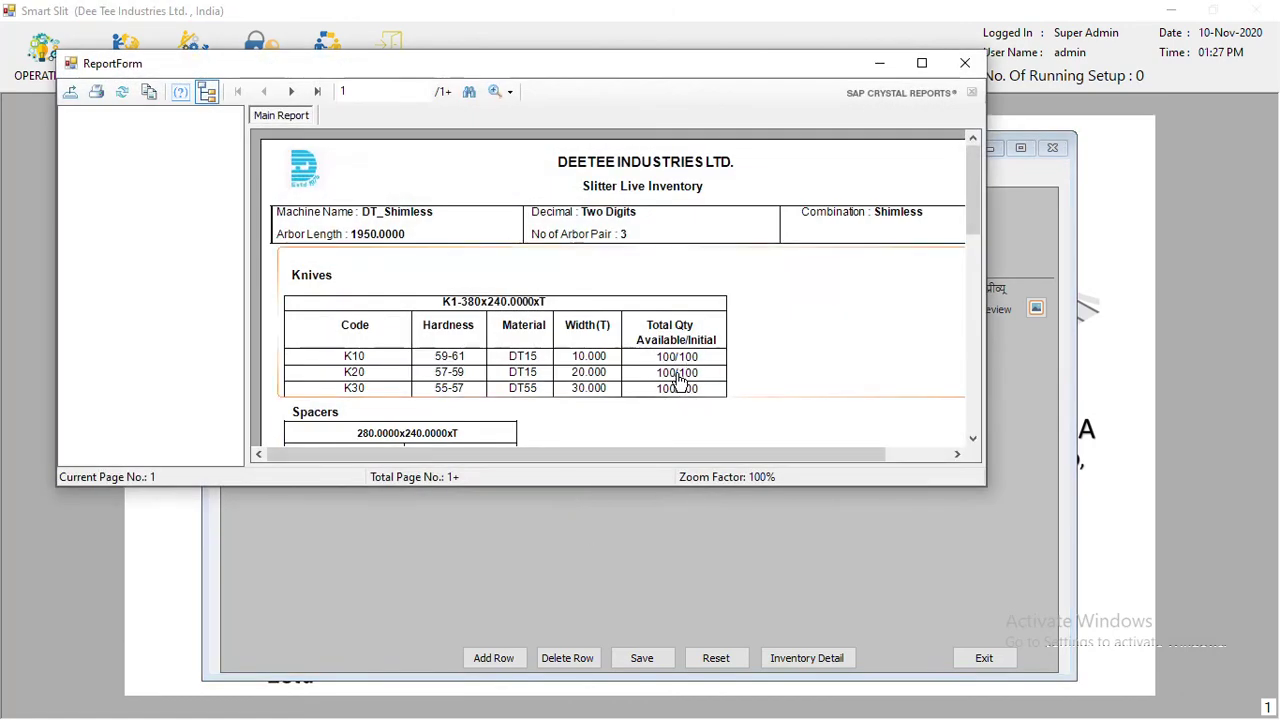
Examine the available and initial quantities of all items on both pages of the live inventory report, then close the report and the inventory
{"action": "scroll", "coordinate": [678, 378], "scroll_direction": "down", "scroll_amount": 1}
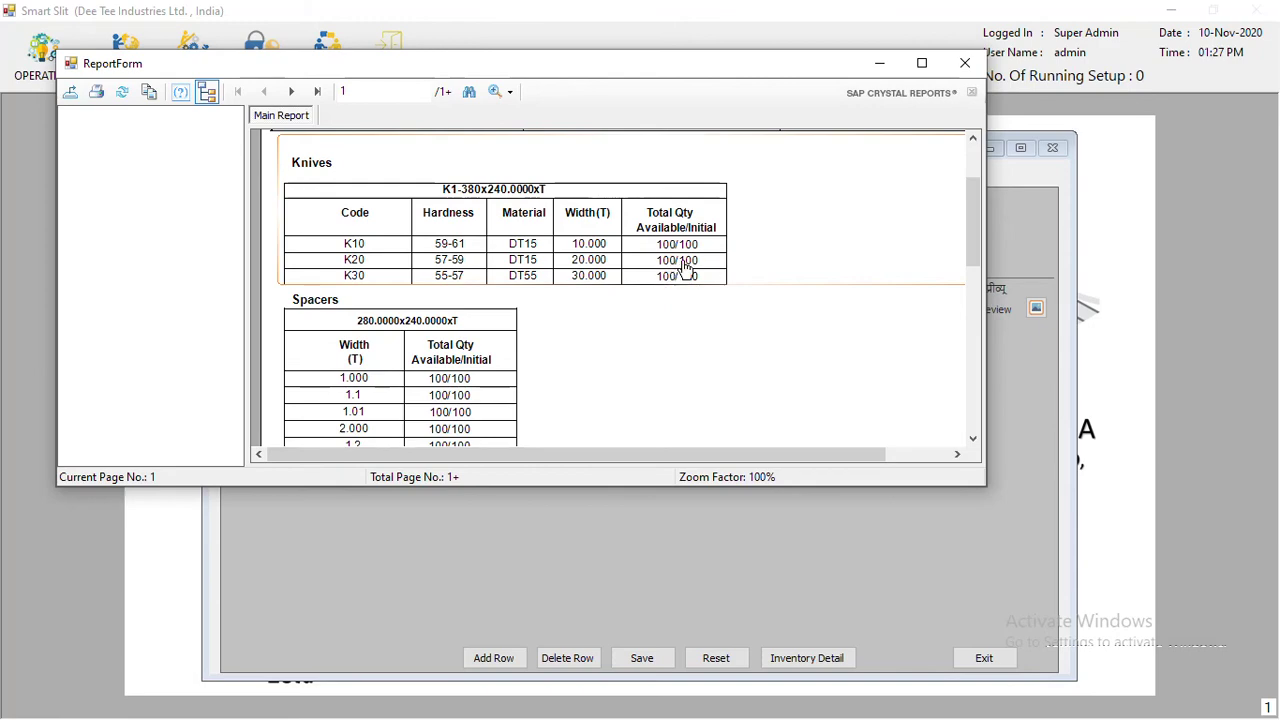
{"action": "scroll", "coordinate": [585, 332], "scroll_direction": "down", "scroll_amount": 3}
{"action": "scroll", "coordinate": [512, 313], "scroll_direction": "up", "scroll_amount": 2}
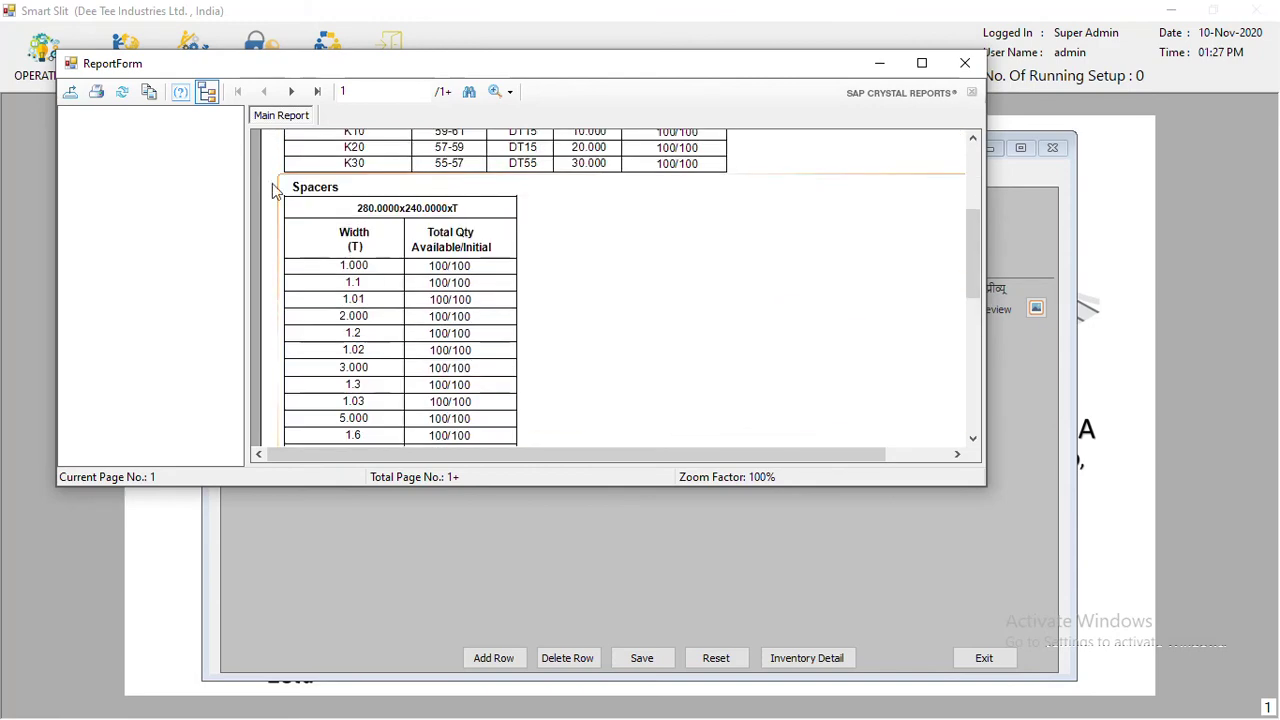
{"action": "left_click", "coordinate": [291, 91]}
{"action": "scroll", "coordinate": [567, 383], "scroll_direction": "down", "scroll_amount": 6}
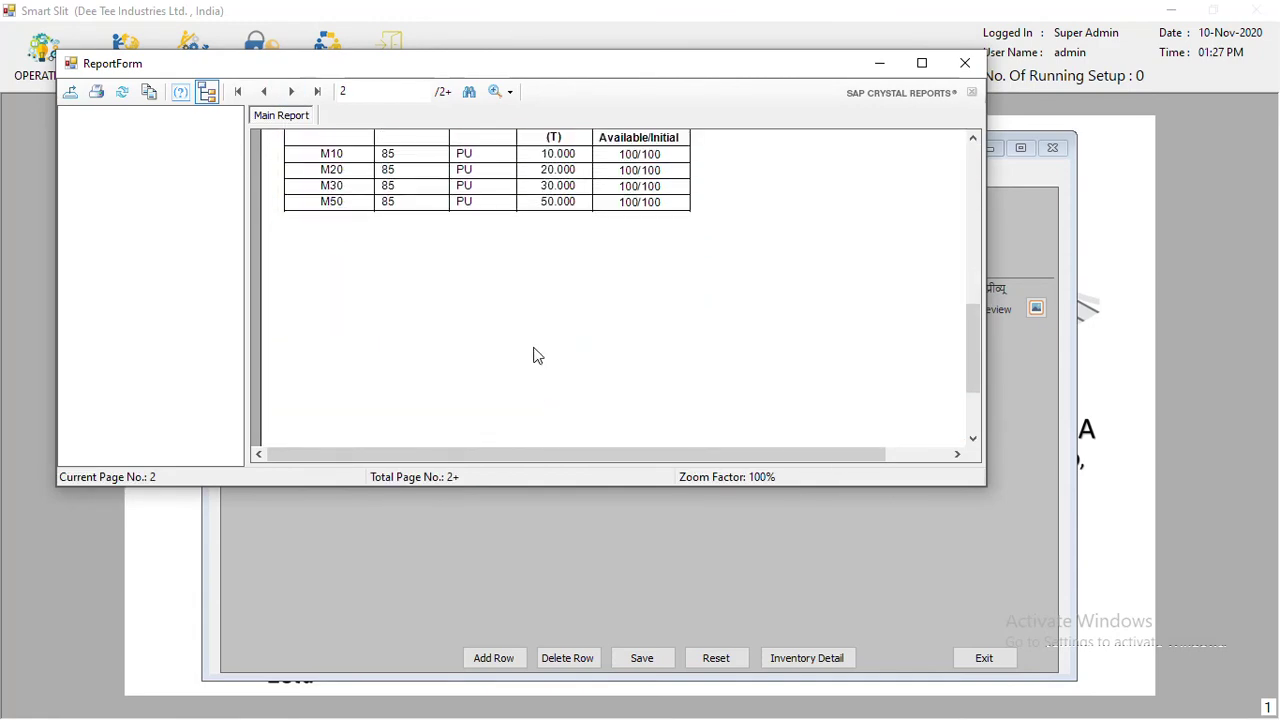
{"action": "left_click", "coordinate": [967, 66]}
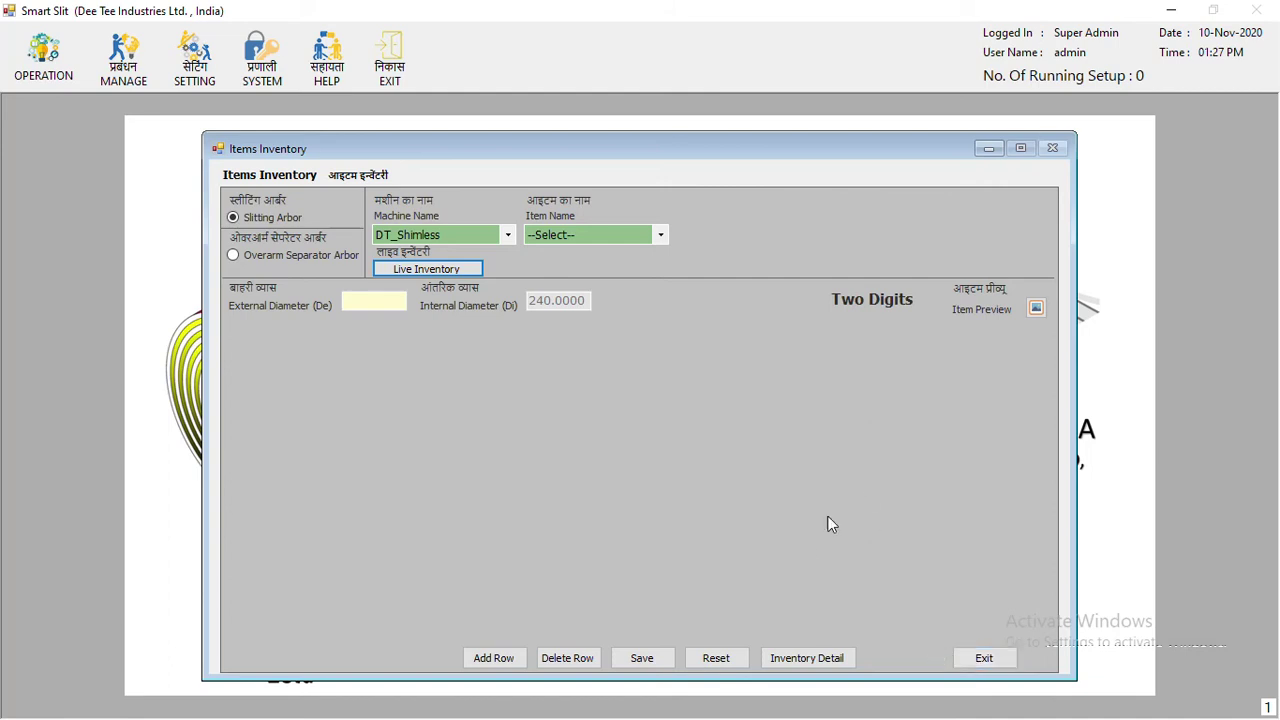
{"action": "left_click", "coordinate": [980, 659]}
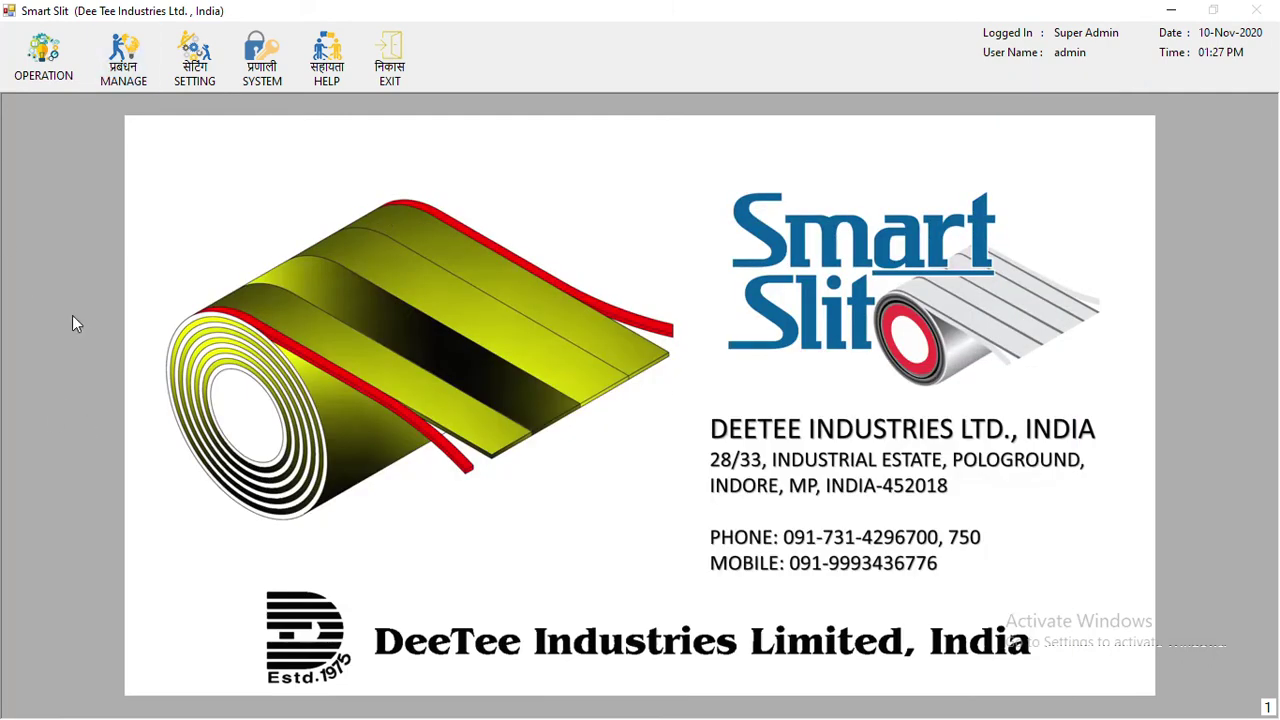
Open a male-female slitting plan, look through its Configuration, Drawing, Setup Information and Slitting Details pages, and exit the plan
{"action": "left_click", "coordinate": [30, 60]}
{"action": "left_click", "coordinate": [110, 122]}
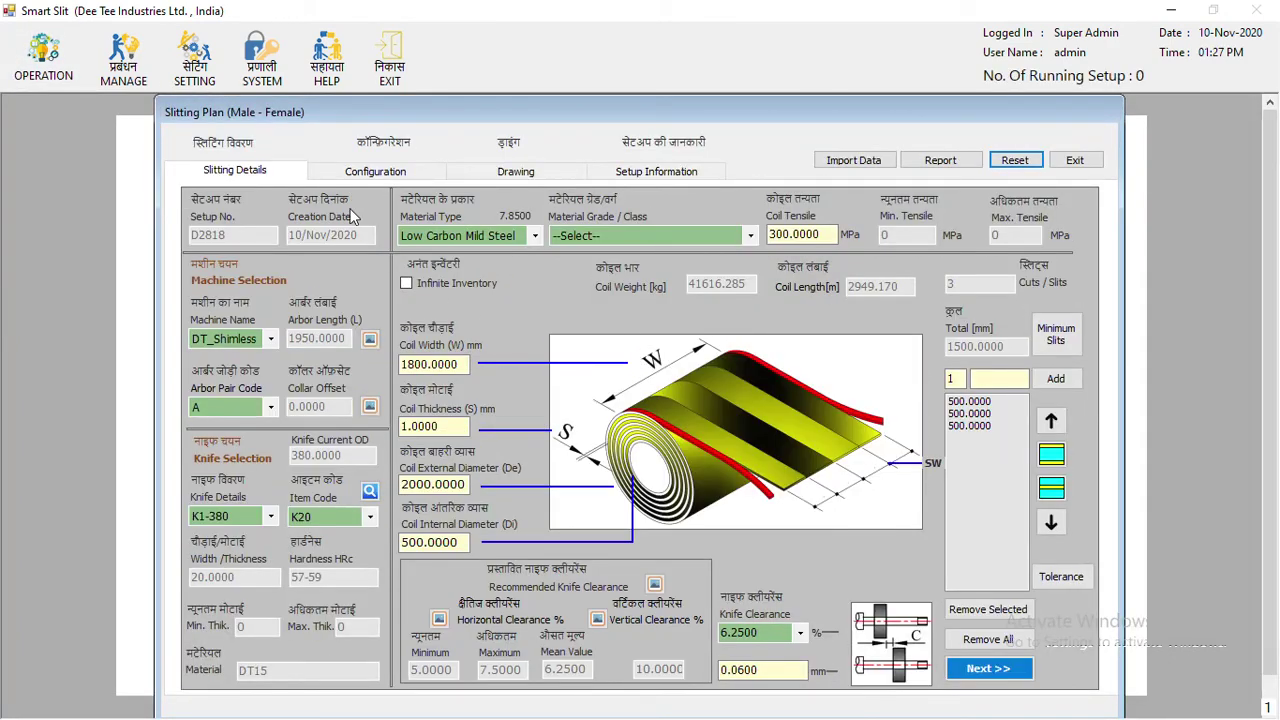
{"action": "left_click", "coordinate": [392, 173]}
{"action": "left_click", "coordinate": [516, 171]}
{"action": "left_click", "coordinate": [645, 183]}
{"action": "left_click", "coordinate": [412, 176]}
{"action": "left_click", "coordinate": [269, 172]}
{"action": "left_click", "coordinate": [1092, 162]}
{"action": "left_click", "coordinate": [615, 419]}
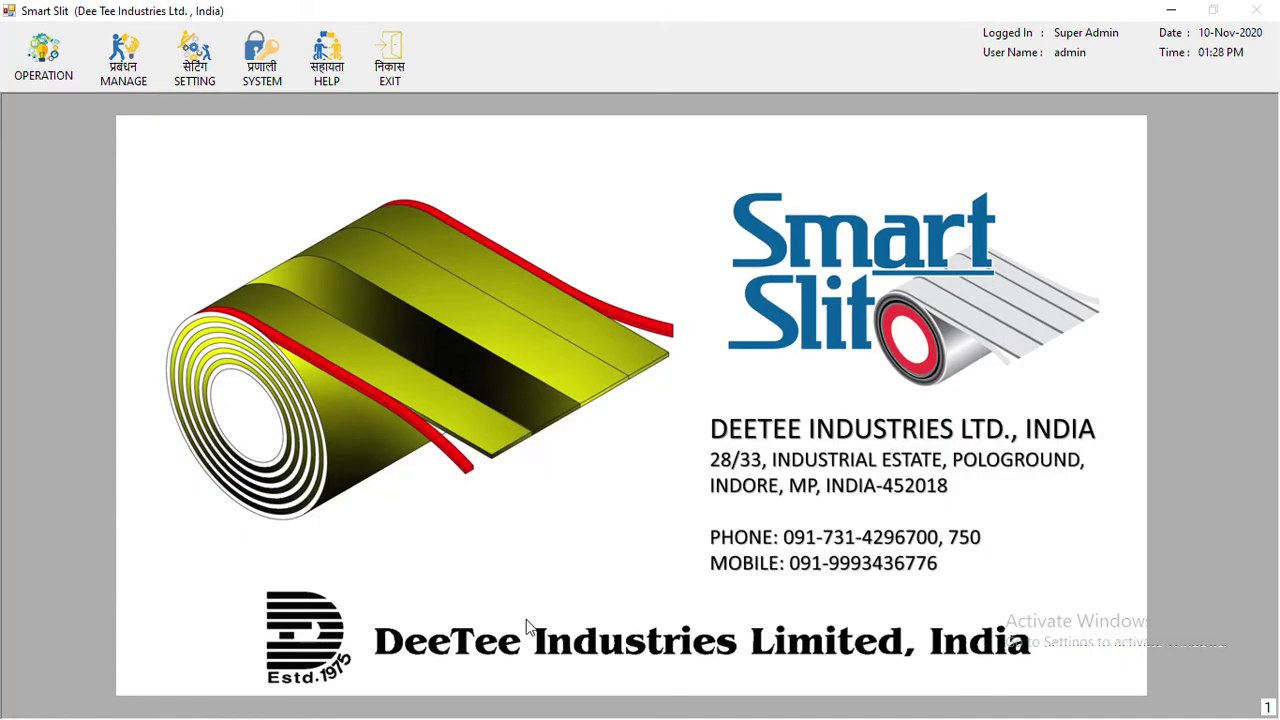
{"action": "left_click", "coordinate": [125, 90]}
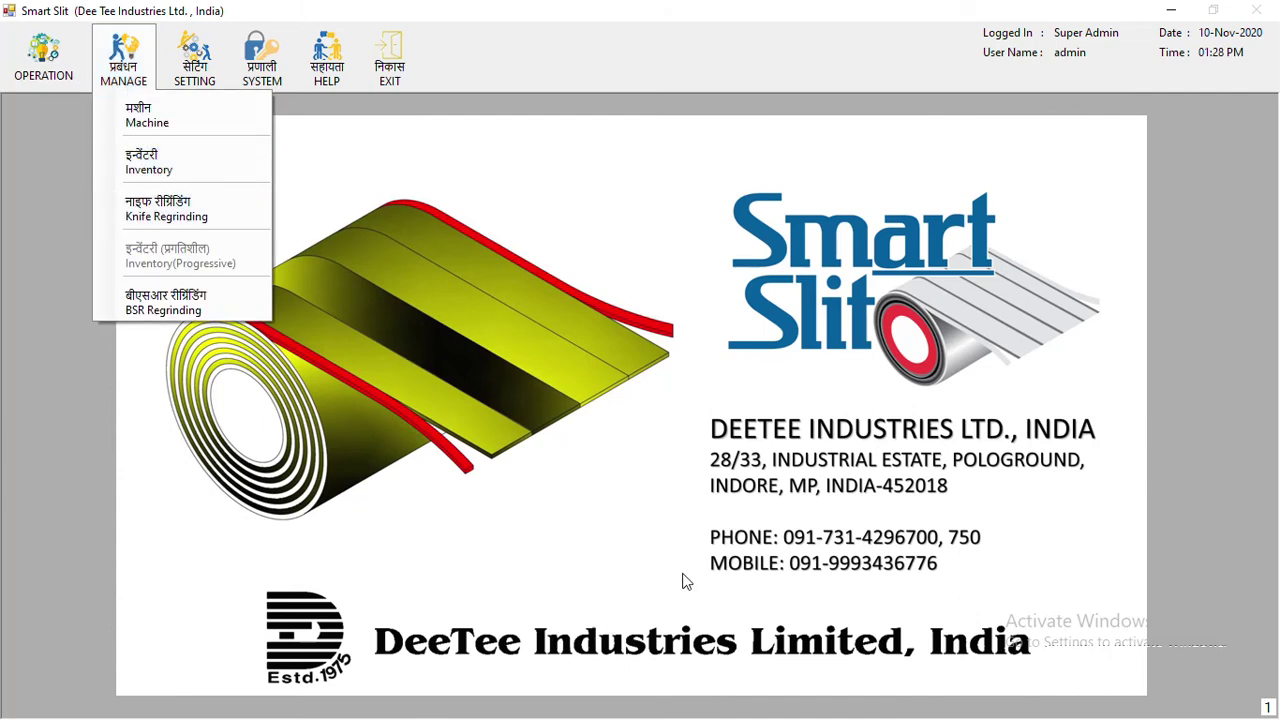
{"action": "key", "text": "super"}
{"action": "right_click", "coordinate": [889, 714]}
{"action": "left_click", "coordinate": [943, 590]}
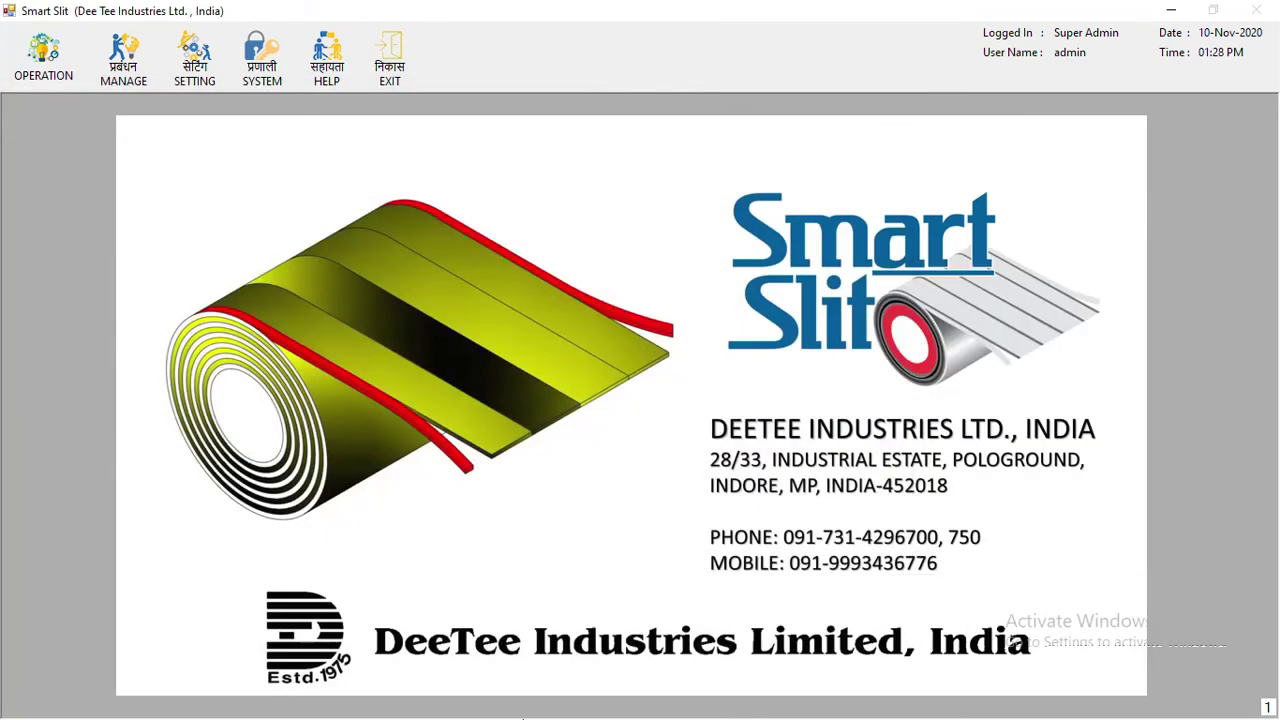
{"action": "key", "text": "super"}
{"action": "mouse_move", "coordinate": [528, 701]}
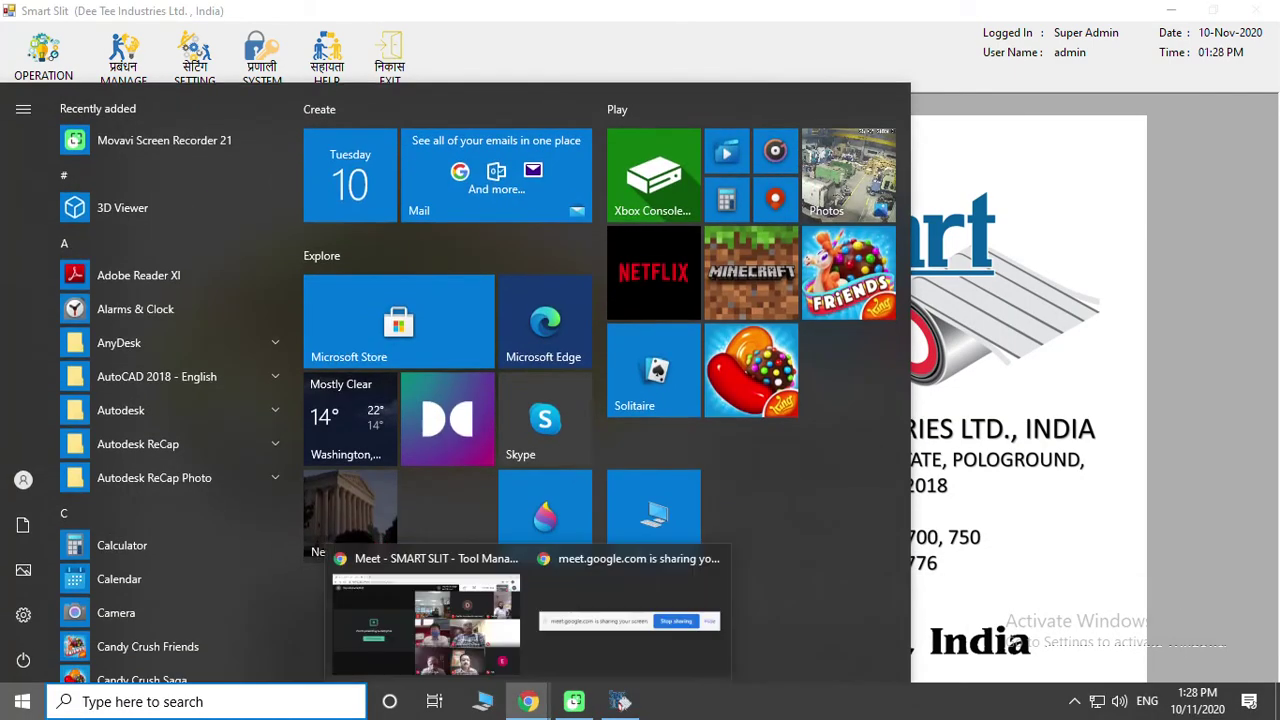
{"action": "right_click", "coordinate": [806, 703]}
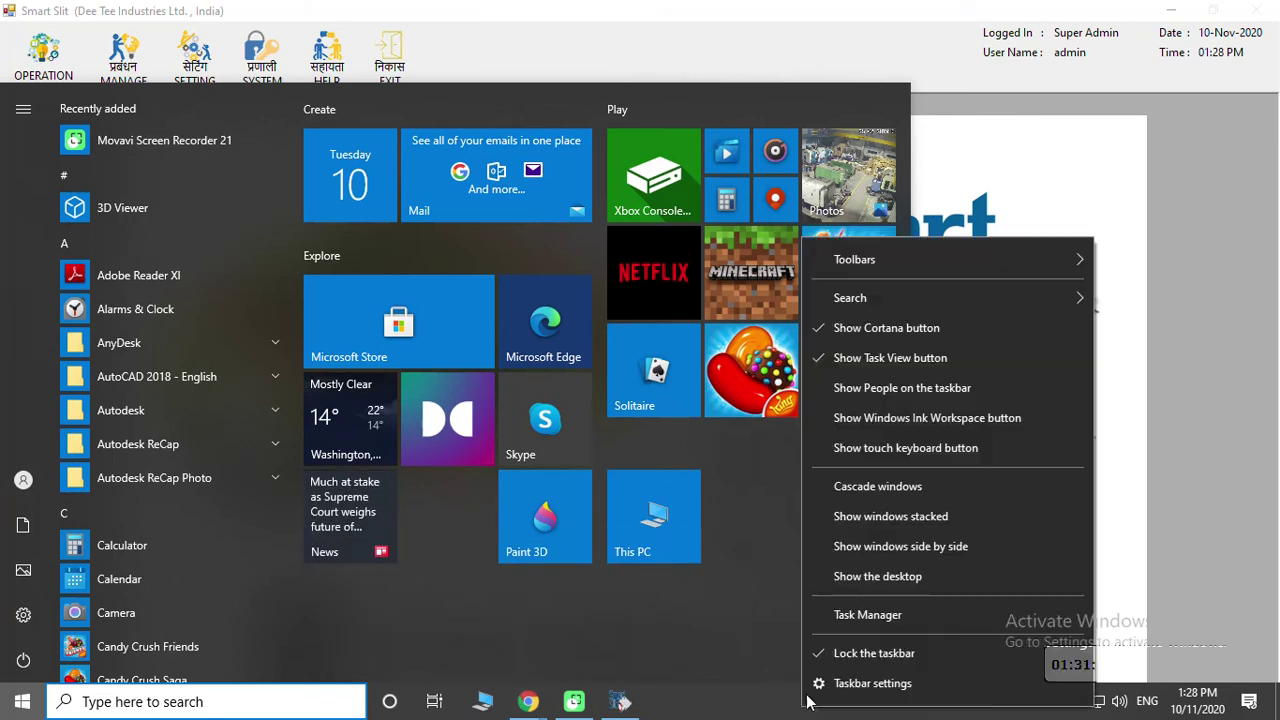
{"action": "left_click", "coordinate": [841, 580]}
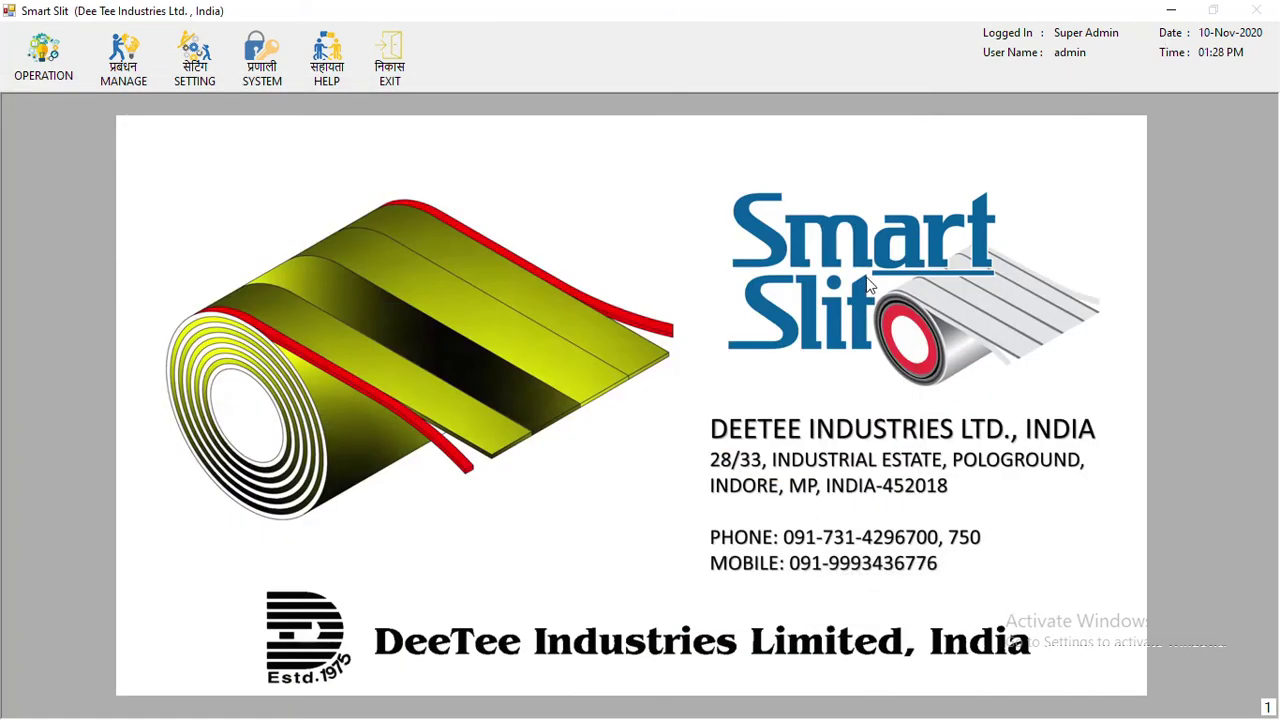
Switch to the Smart Slit PPT presentation on the desktop and display slide 4 with the picture of the loaded arbor turret
{"action": "left_click", "coordinate": [1171, 10]}
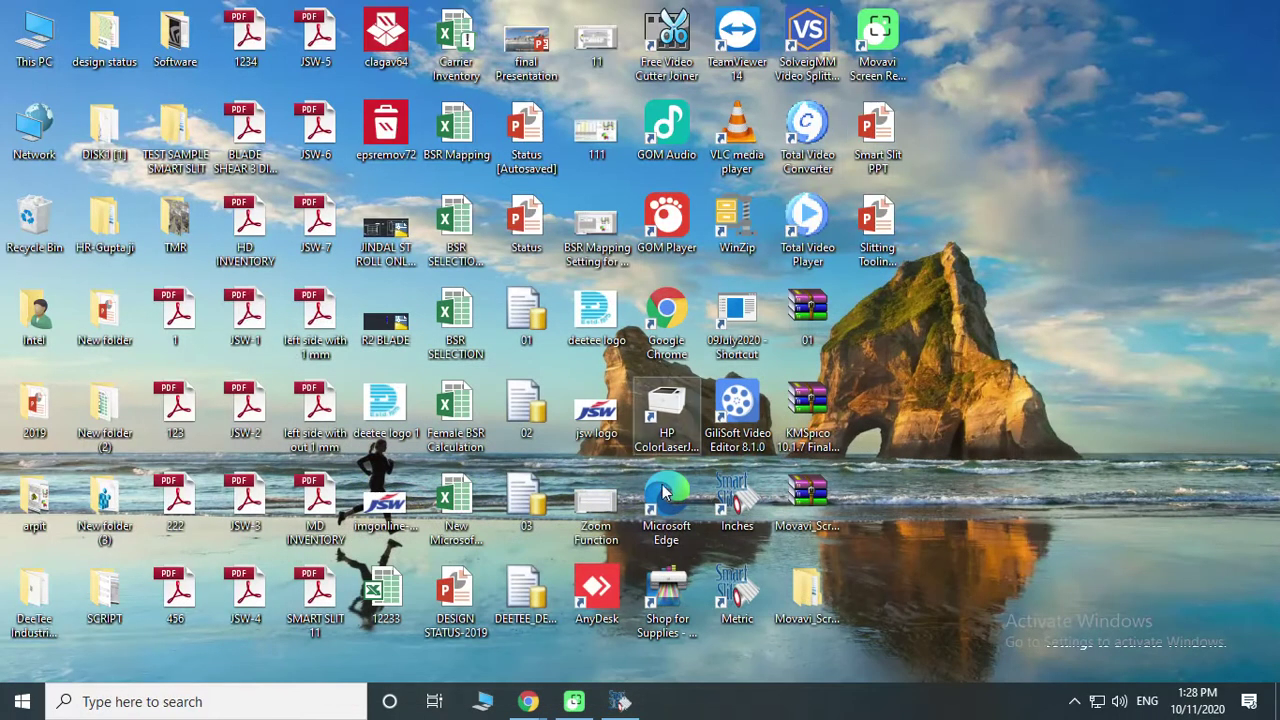
{"action": "double_click", "coordinate": [887, 263]}
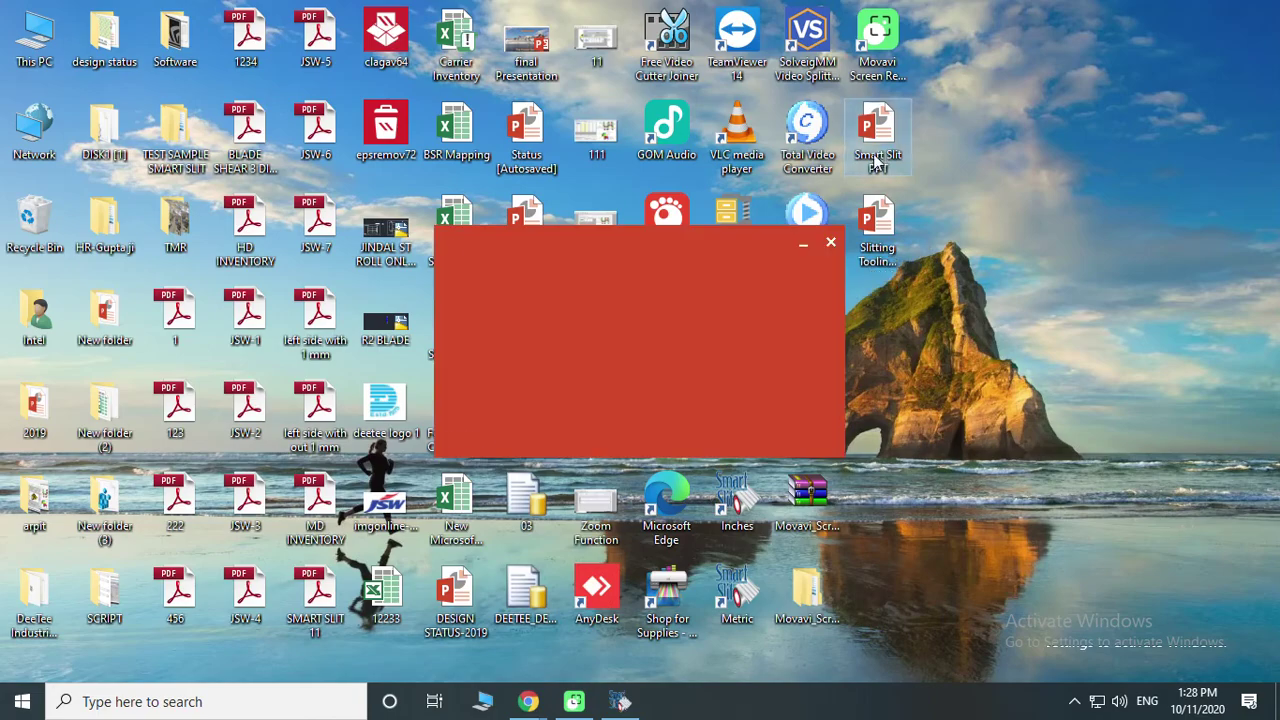
{"action": "scroll", "coordinate": [125, 498], "scroll_direction": "down", "scroll_amount": 3}
{"action": "scroll", "coordinate": [125, 498], "scroll_direction": "down", "scroll_amount": 5}
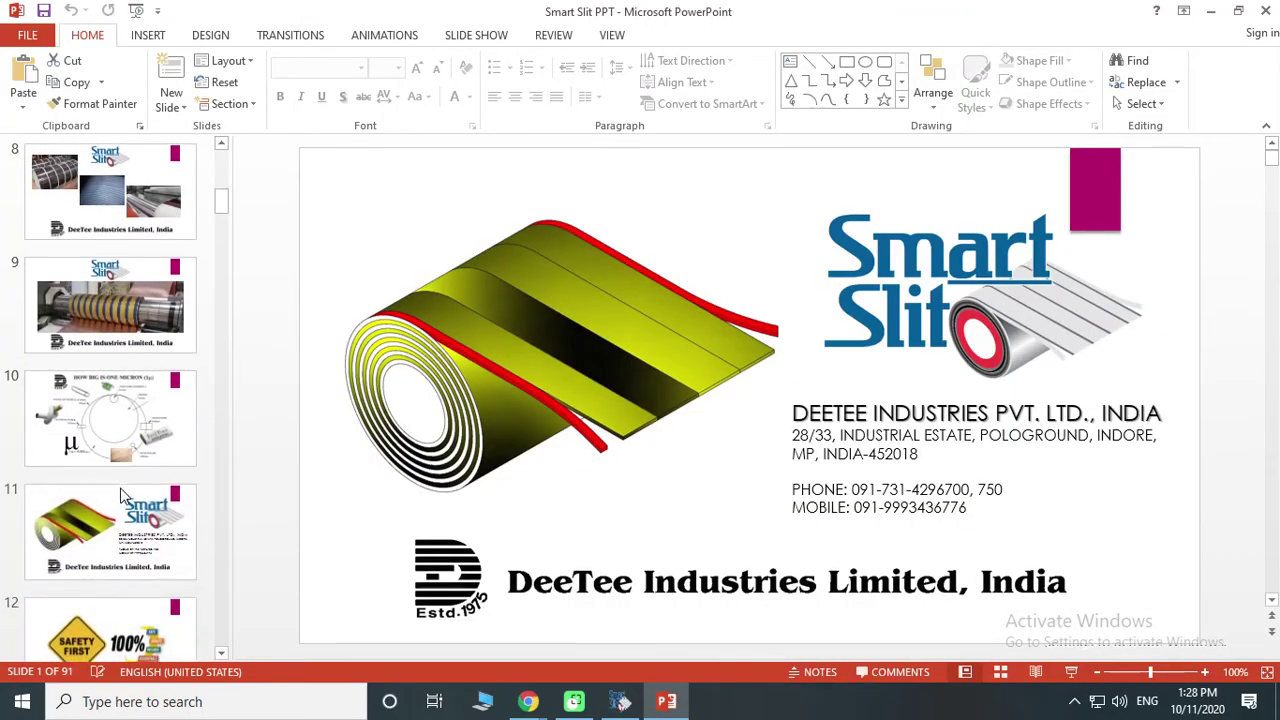
{"action": "scroll", "coordinate": [120, 497], "scroll_direction": "up", "scroll_amount": 5}
{"action": "left_click", "coordinate": [110, 378]}
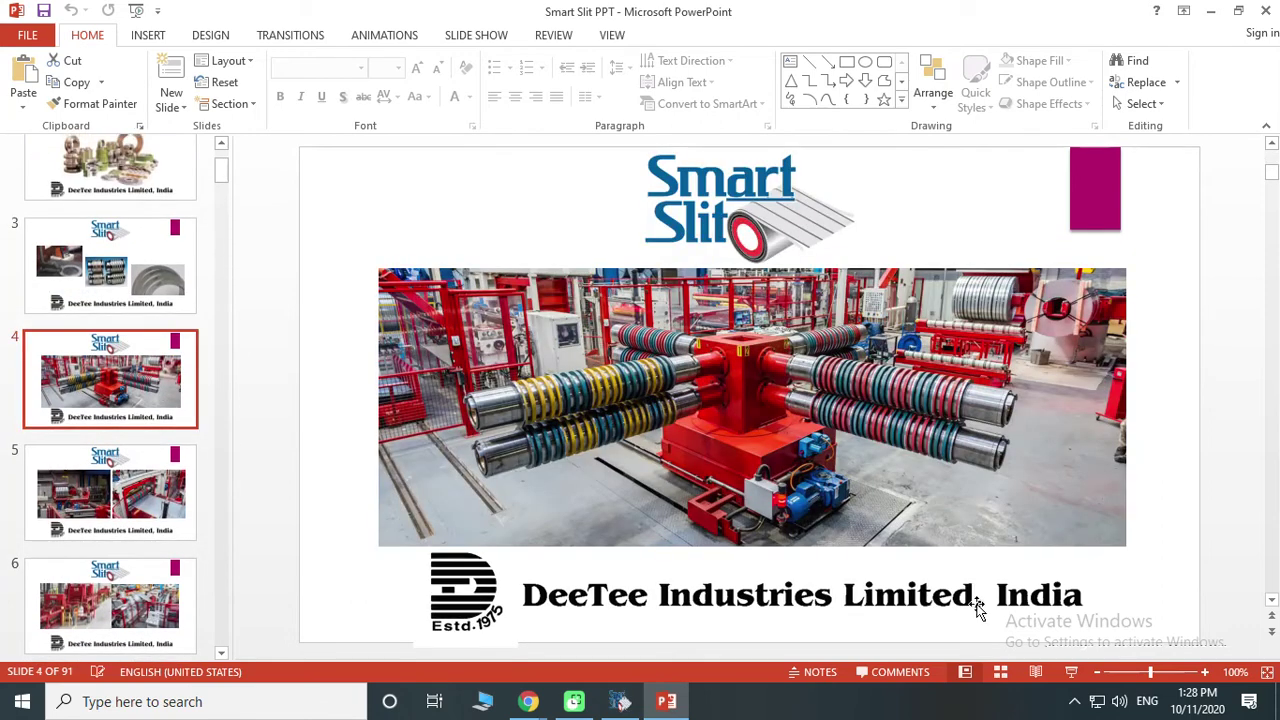
{"action": "left_click", "coordinate": [781, 425]}
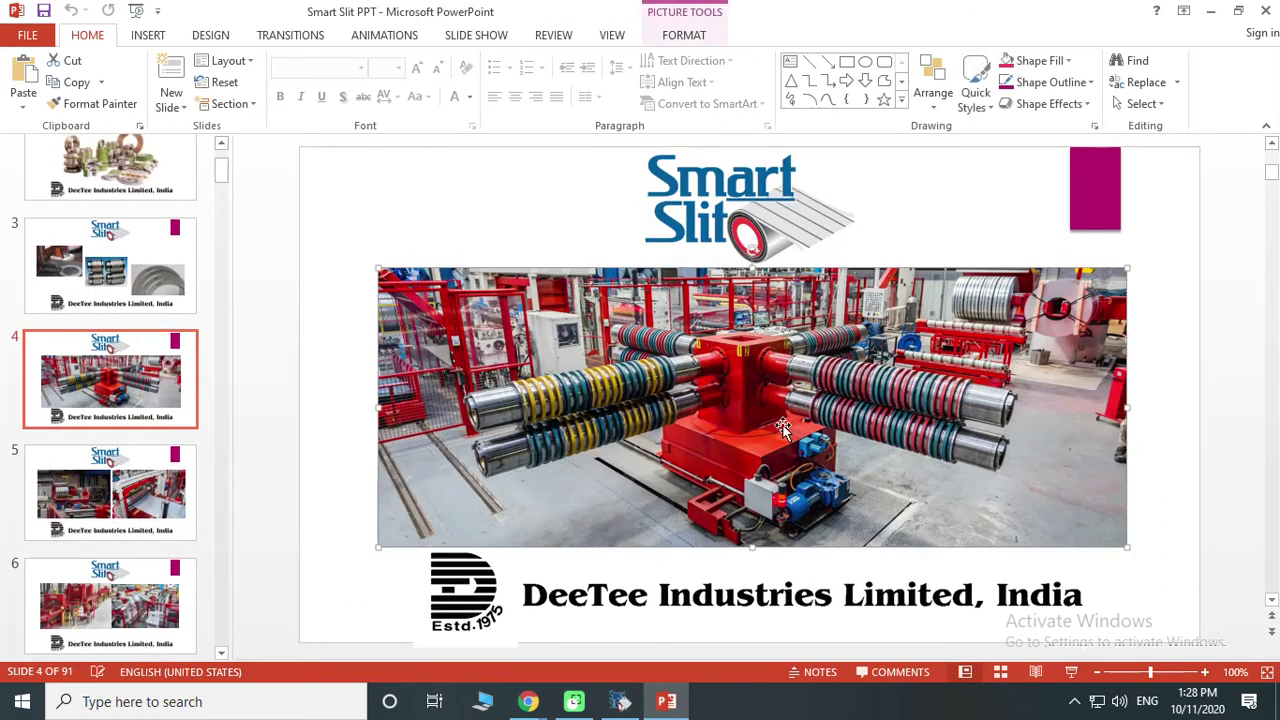
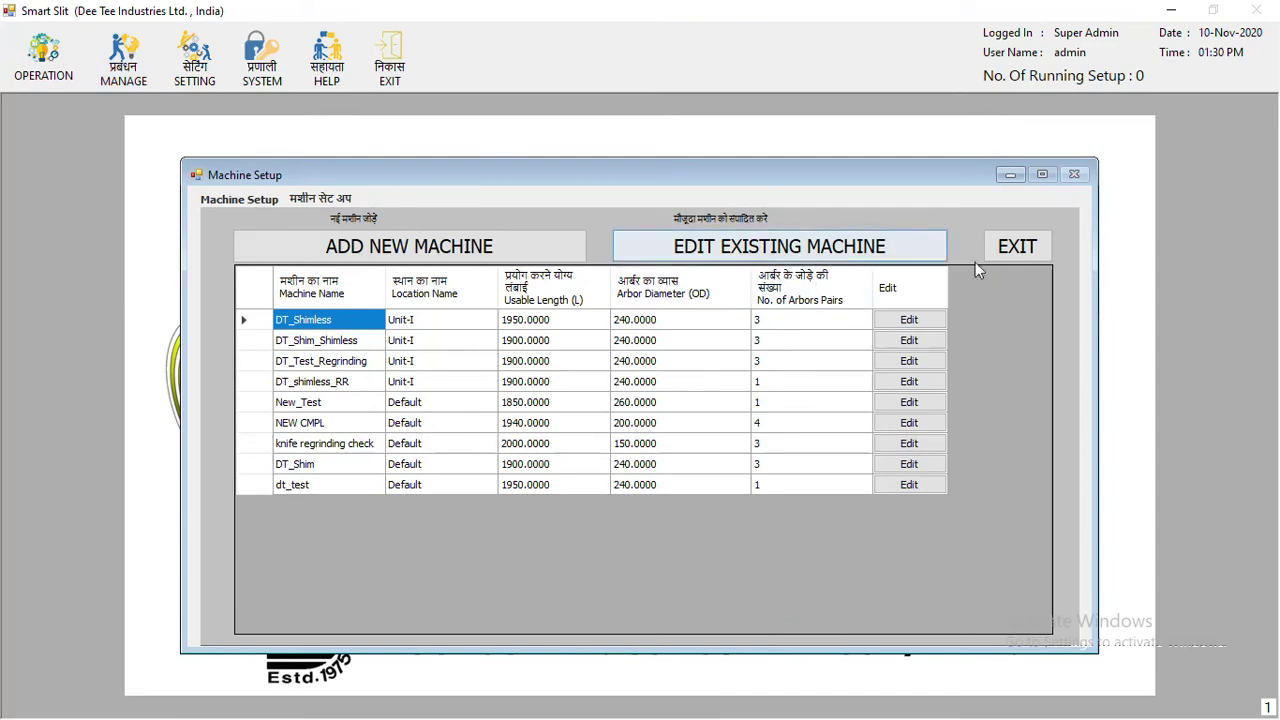
Exit the Machine Setup, open a new male-female slitting plan, and replace all listed slit widths with 100, 200 and 300 mm
{"action": "left_click", "coordinate": [1015, 246]}
{"action": "left_click", "coordinate": [32, 80]}
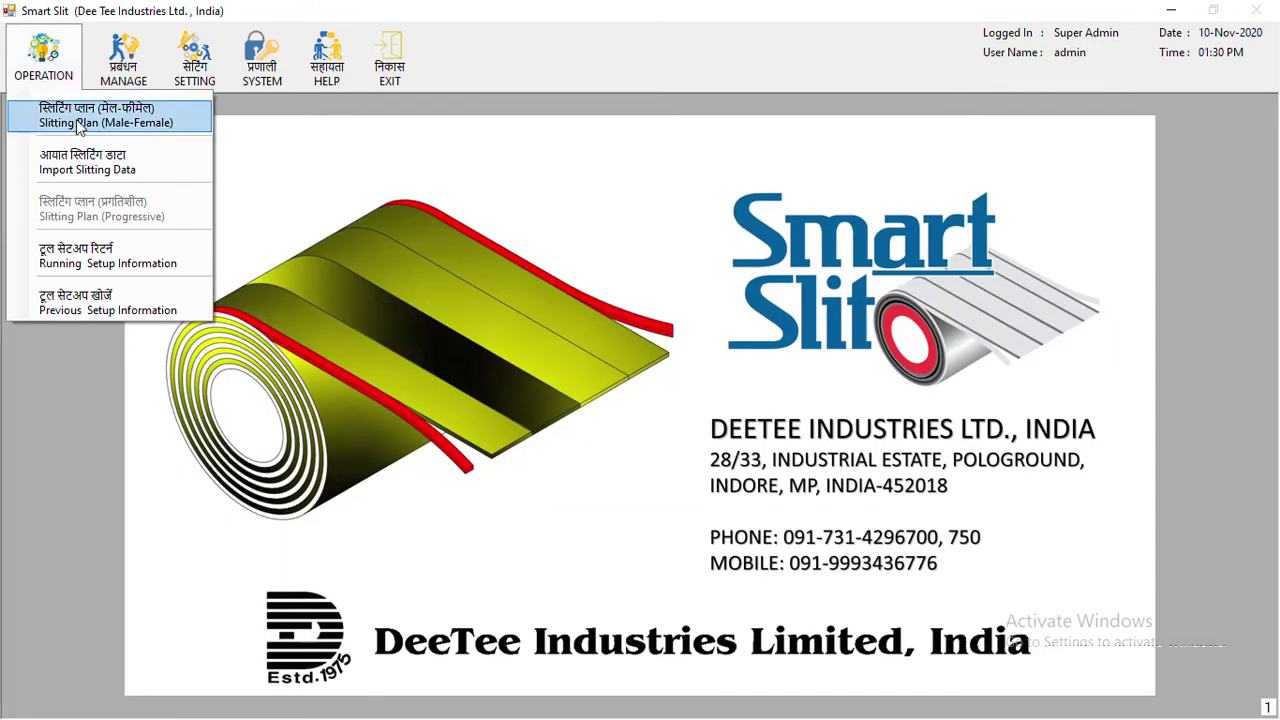
{"action": "left_click", "coordinate": [95, 117]}
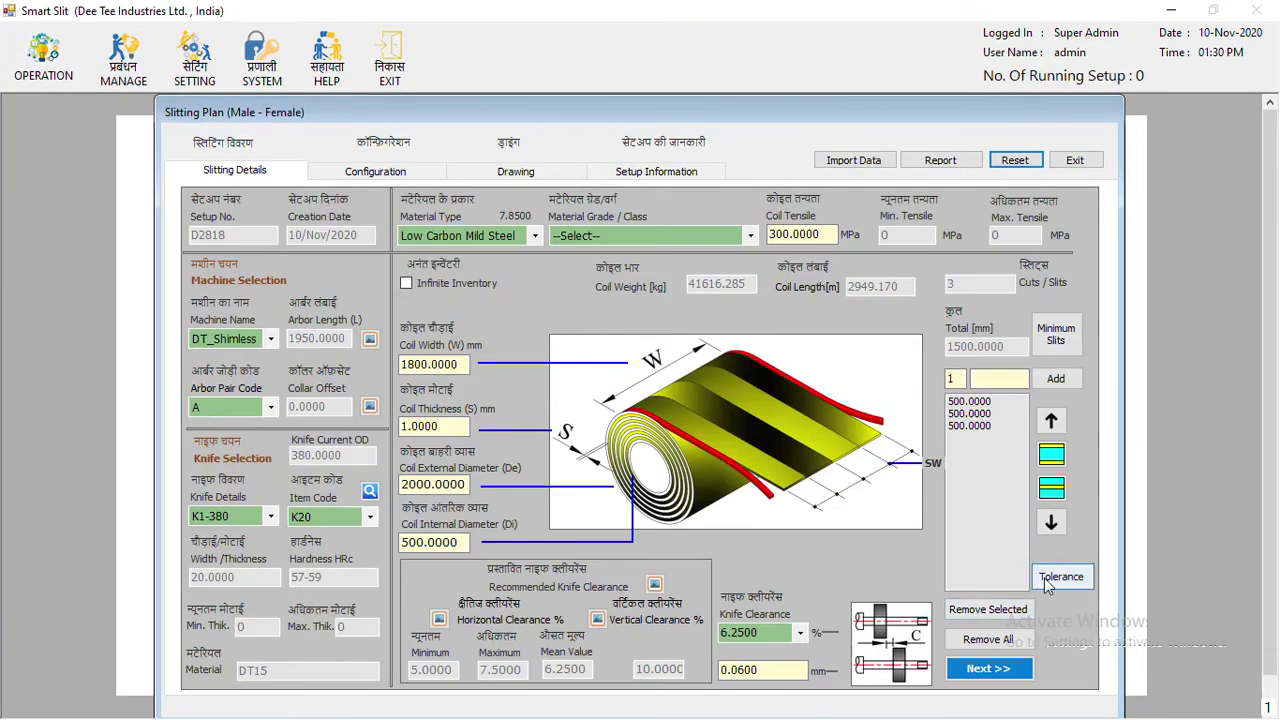
{"action": "left_click", "coordinate": [988, 639]}
{"action": "left_click", "coordinate": [985, 379]}
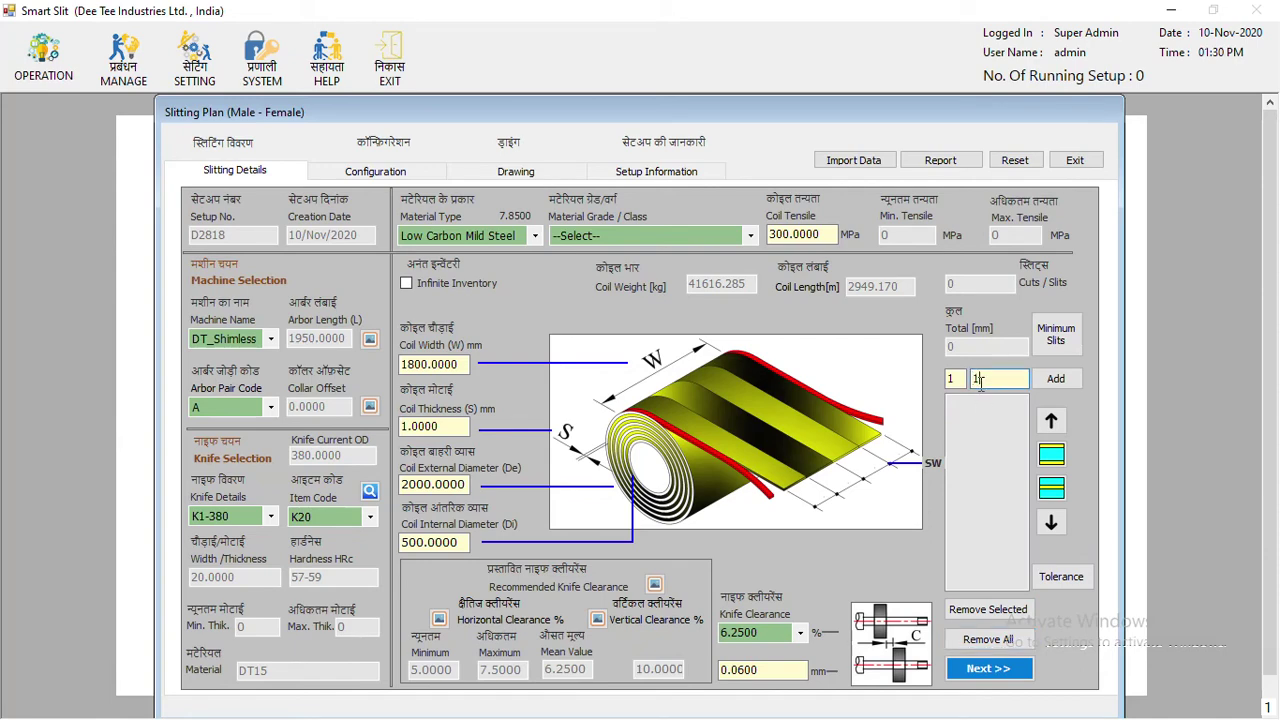
{"action": "type", "text": "100"}
{"action": "key", "text": "Return"}
{"action": "type", "text": "200"}
{"action": "key", "text": "Return"}
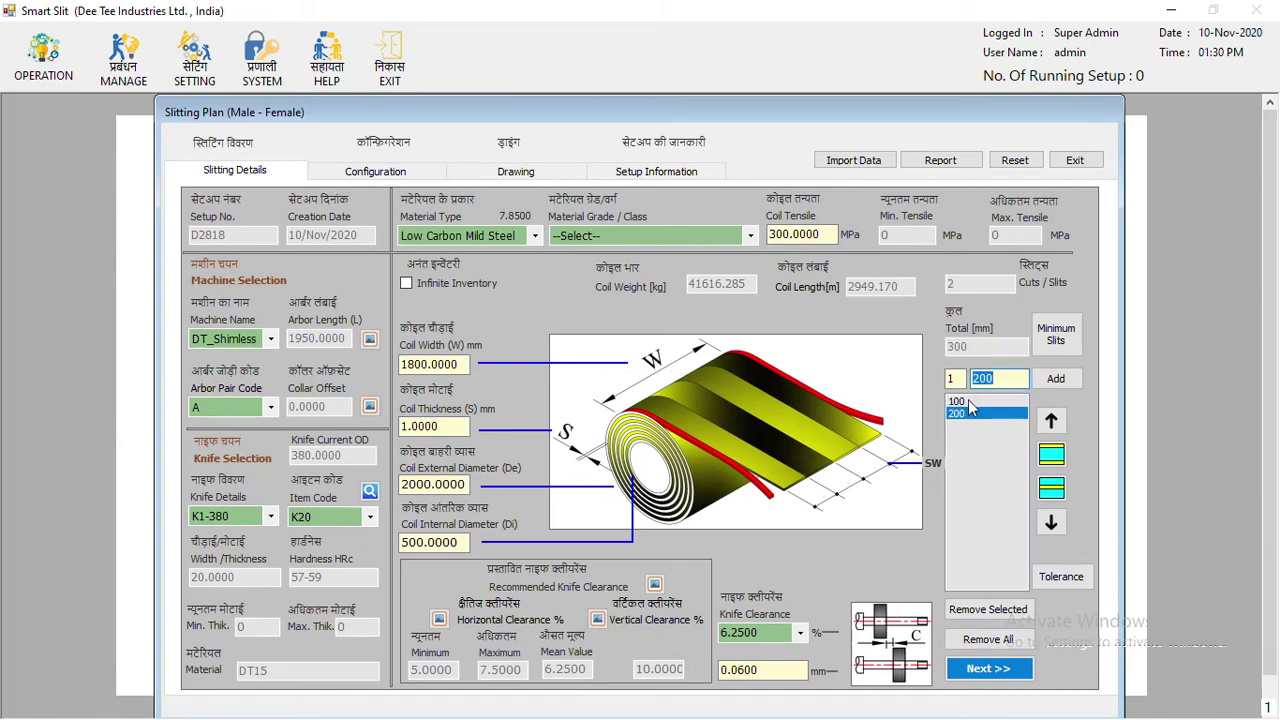
{"action": "type", "text": "300"}
Generate the drawing with the preset configuration, recheck the slitting details, and return to the drawing
{"action": "left_click", "coordinate": [988, 668]}
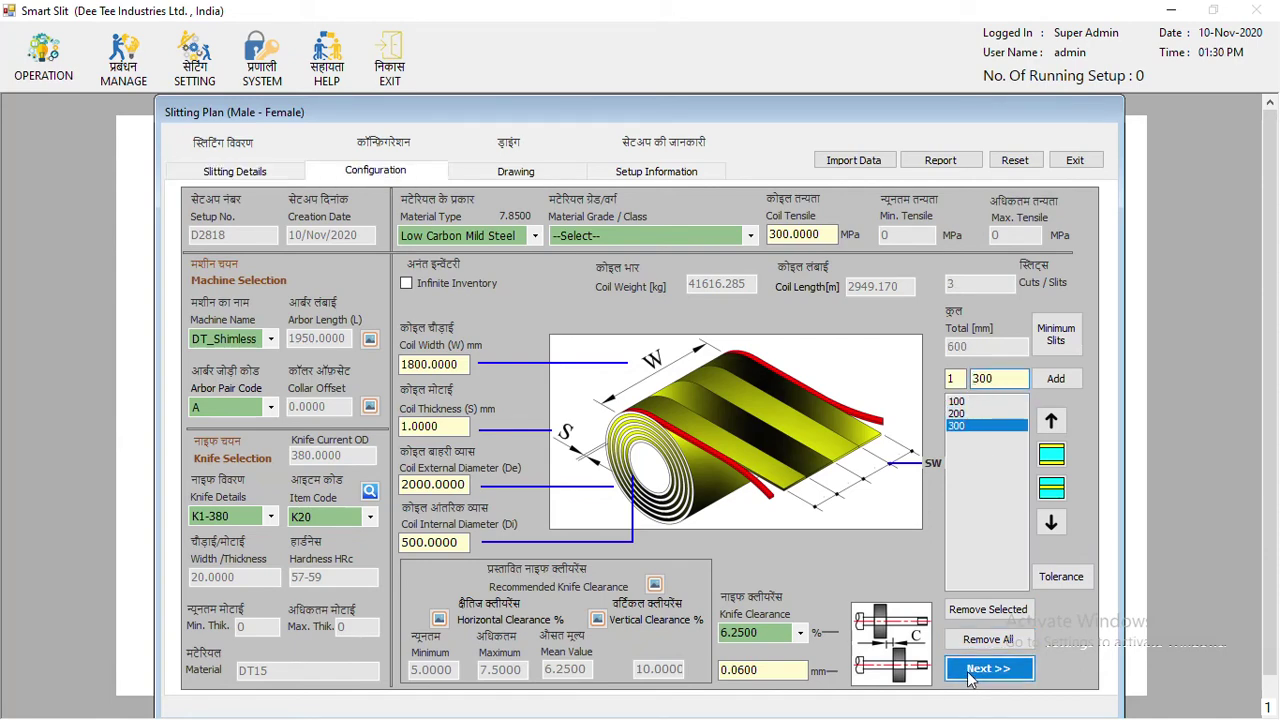
{"action": "left_click", "coordinate": [1040, 676]}
{"action": "left_click", "coordinate": [1045, 670]}
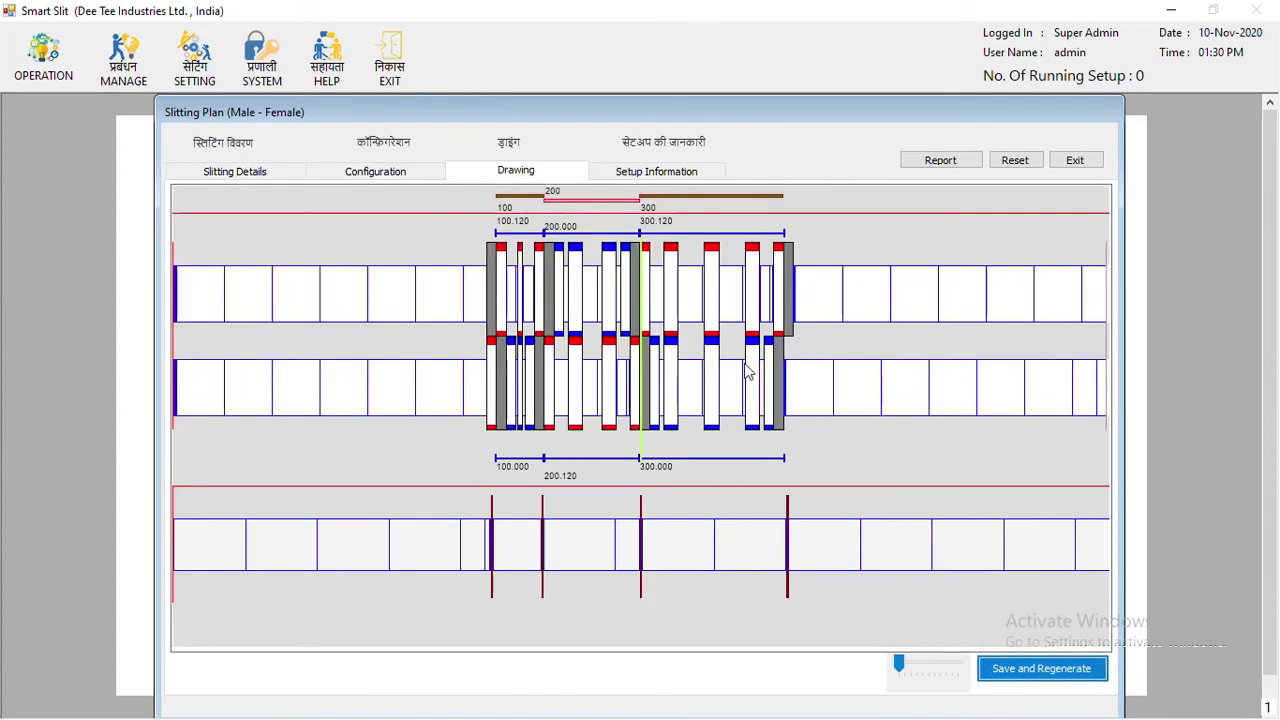
{"action": "left_click", "coordinate": [375, 171]}
{"action": "left_click", "coordinate": [260, 172]}
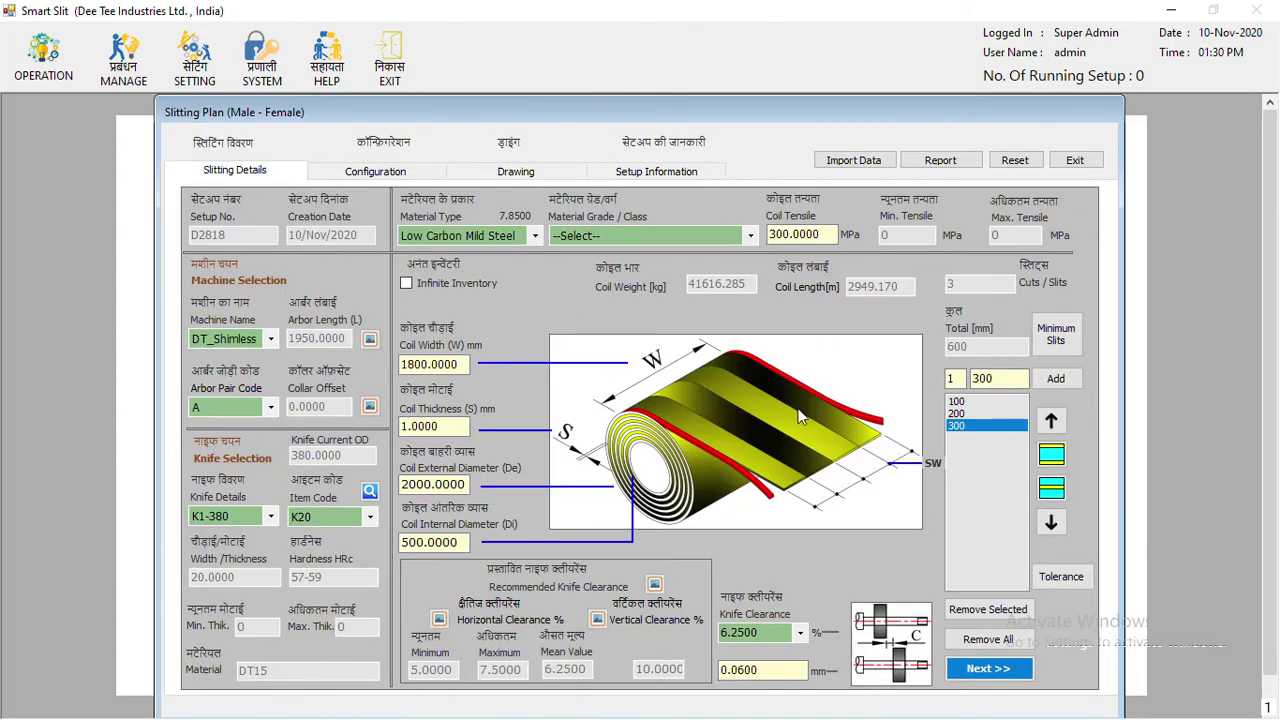
{"action": "left_click", "coordinate": [516, 171]}
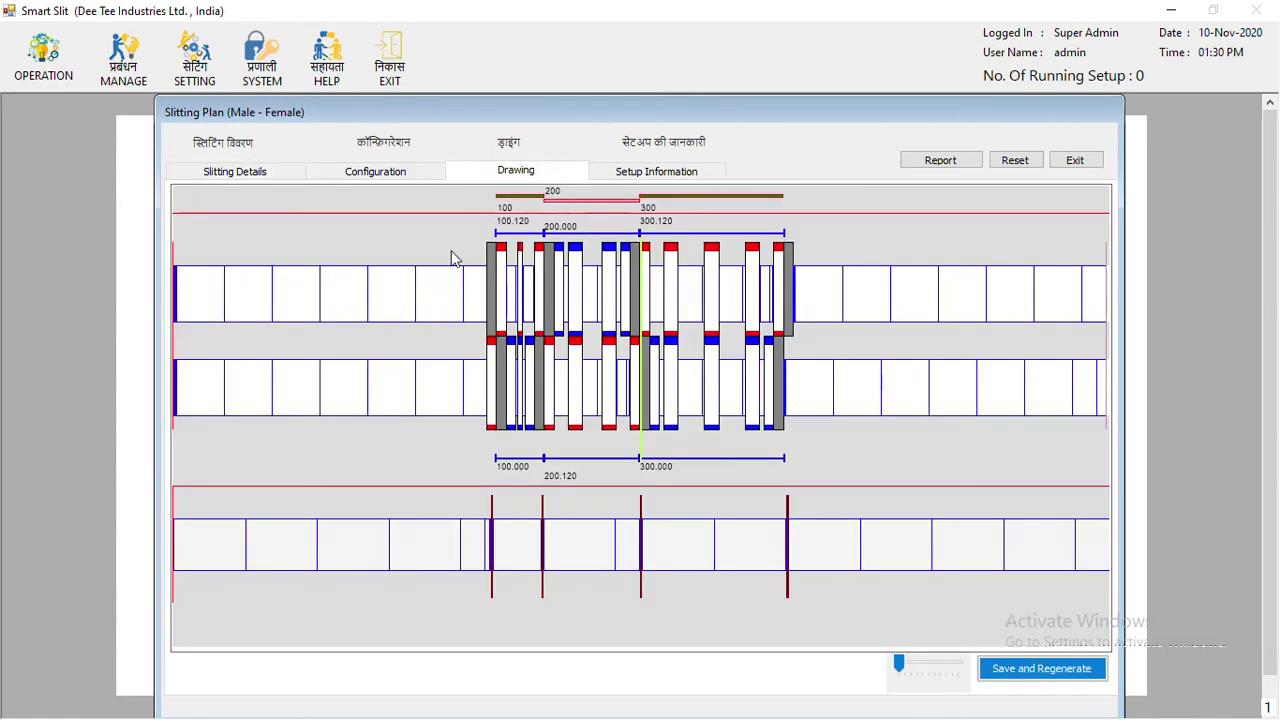
Open the Top-Bottom Slitter Arbor Print report at full size and examine the upper and lower arbor items on both pages
{"action": "left_click", "coordinate": [940, 160]}
{"action": "left_click", "coordinate": [676, 272]}
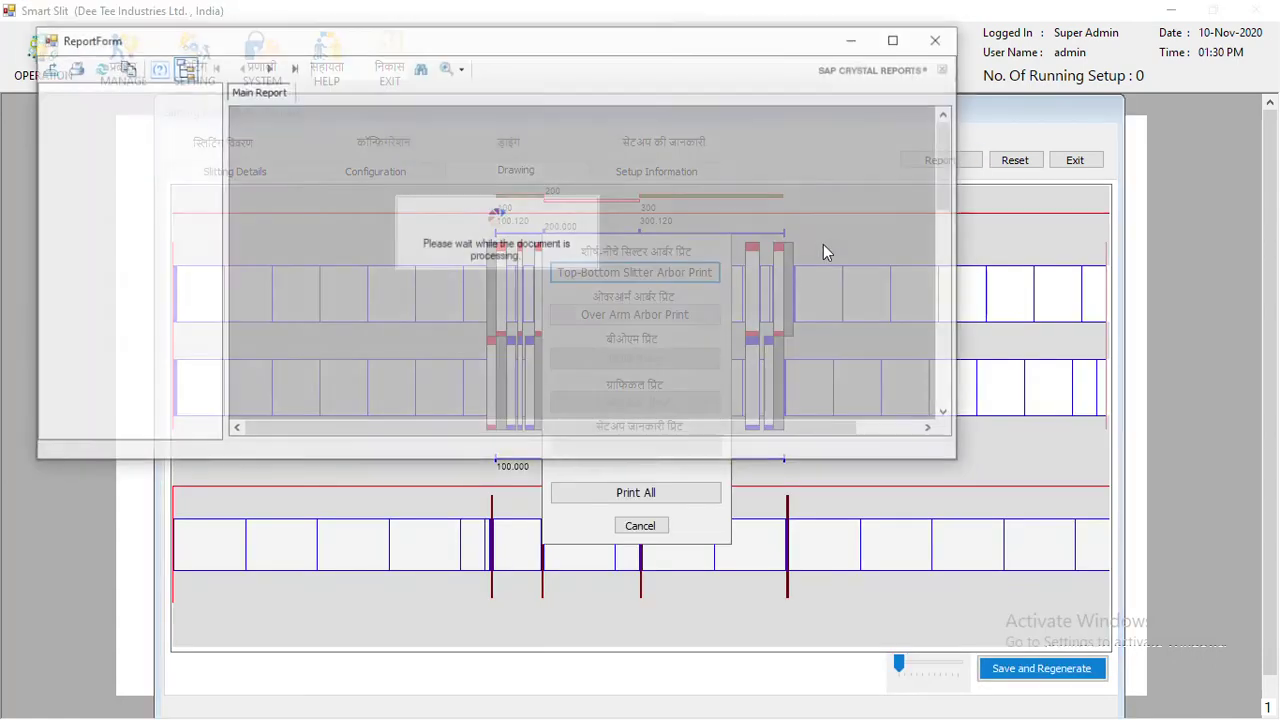
{"action": "left_click", "coordinate": [897, 38]}
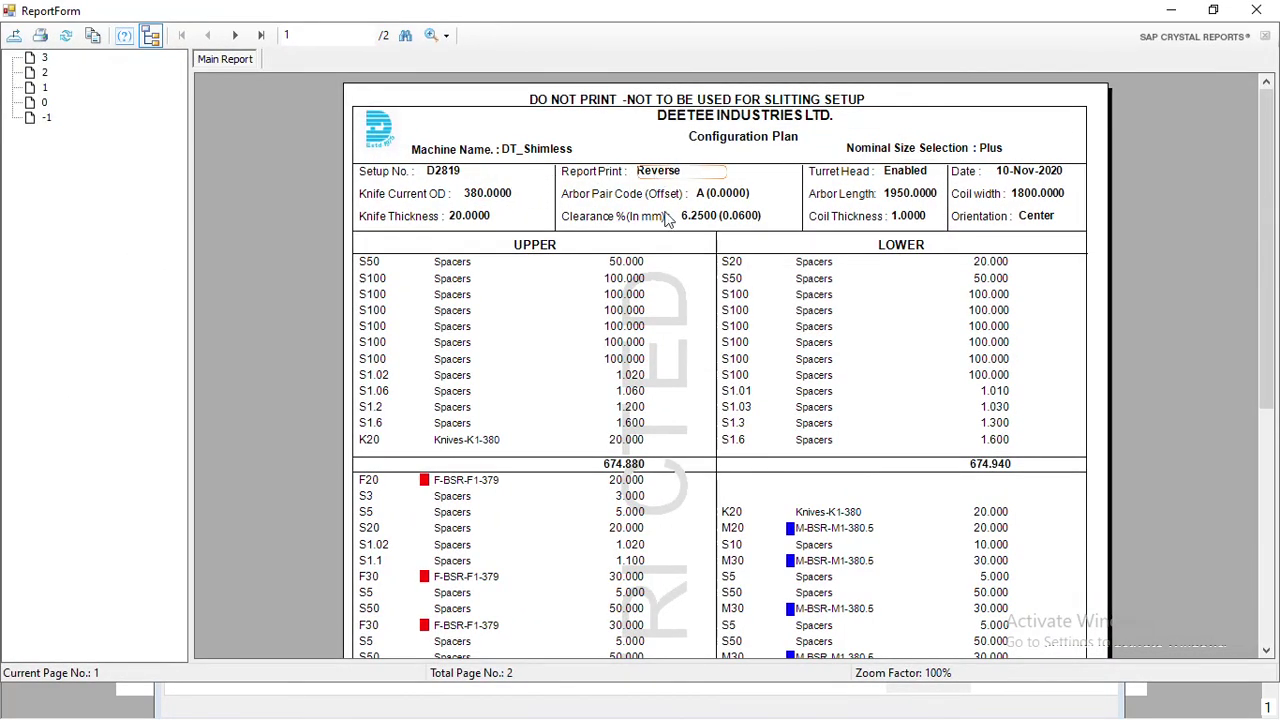
{"action": "scroll", "coordinate": [667, 218], "scroll_direction": "down", "scroll_amount": 5}
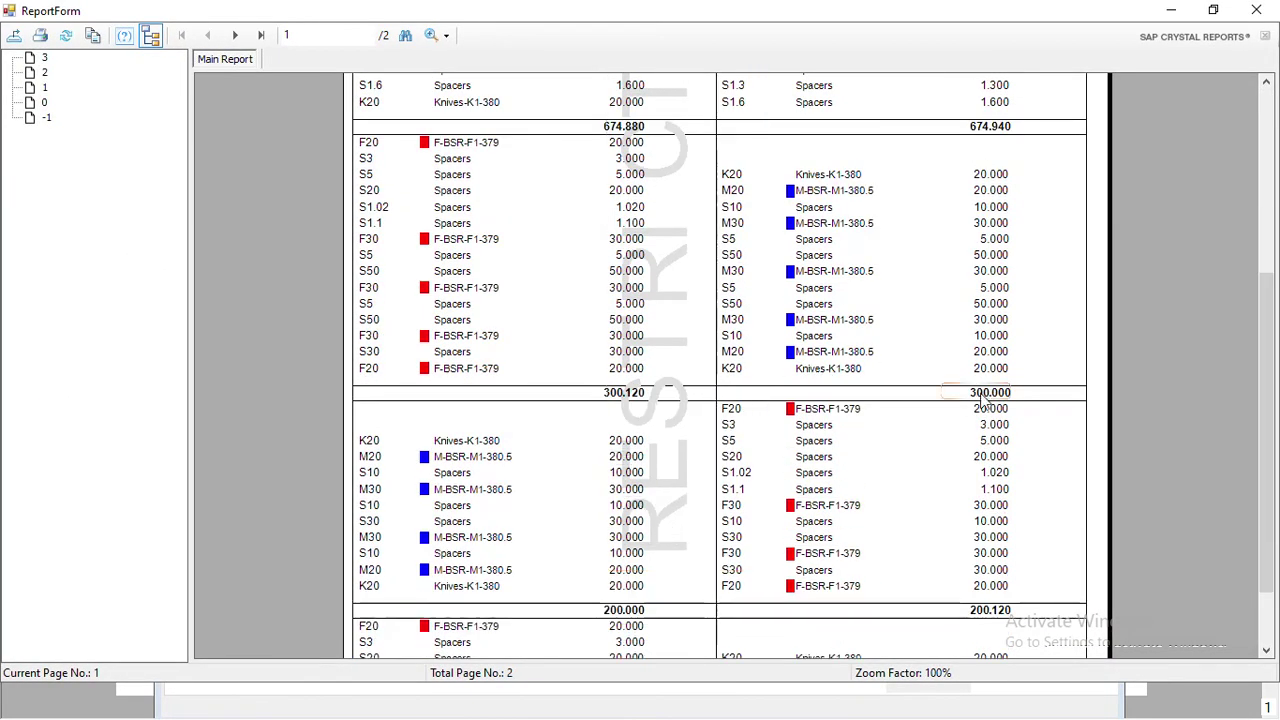
{"action": "scroll", "coordinate": [985, 400], "scroll_direction": "down", "scroll_amount": 2}
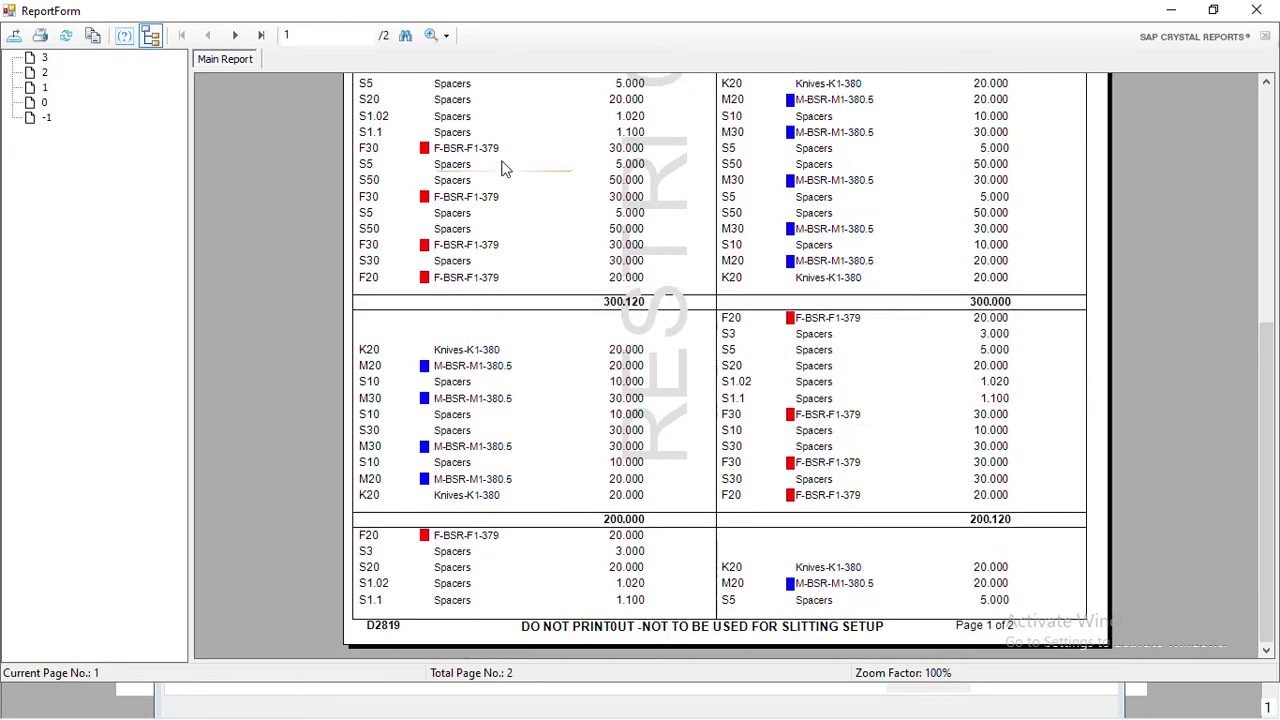
{"action": "left_click", "coordinate": [235, 35]}
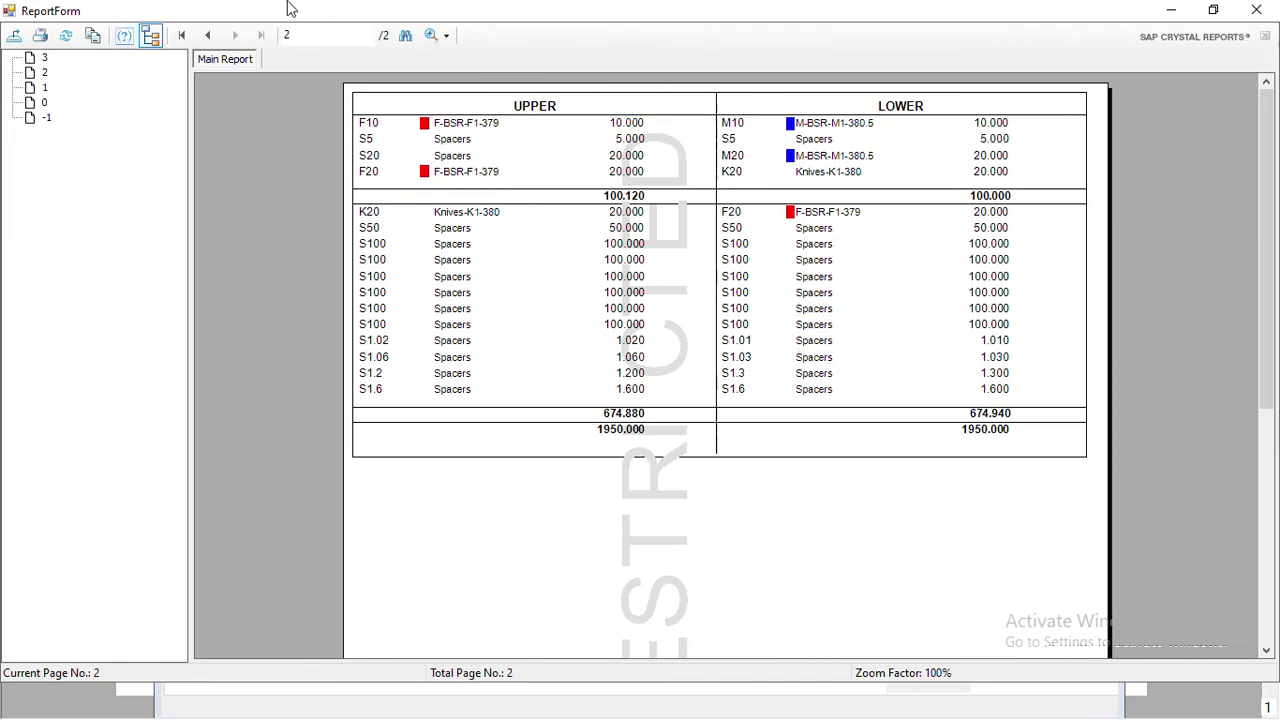
{"action": "left_click", "coordinate": [208, 35]}
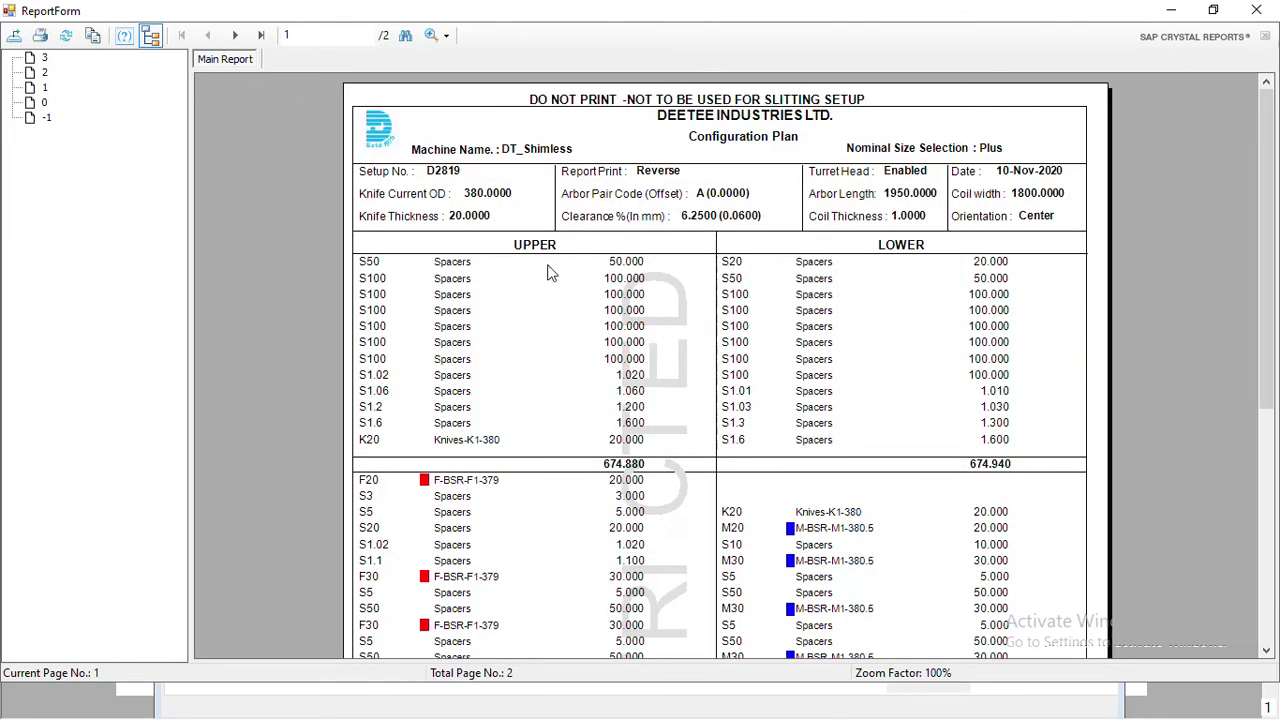
Close the Top-Bottom Slitter Arbor Print report and the print options, check the configuration page, and exit the slitting plan
{"action": "left_click", "coordinate": [860, 317]}
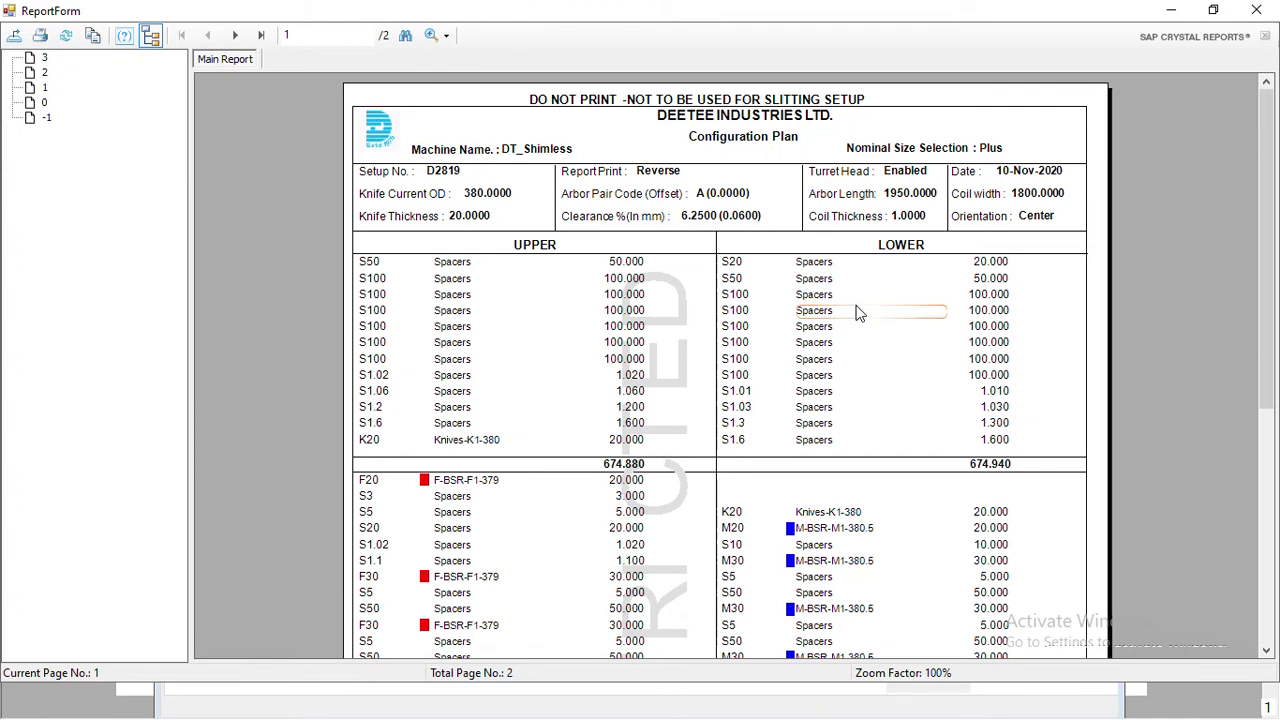
{"action": "key", "text": "Up"}
{"action": "left_click", "coordinate": [1256, 10]}
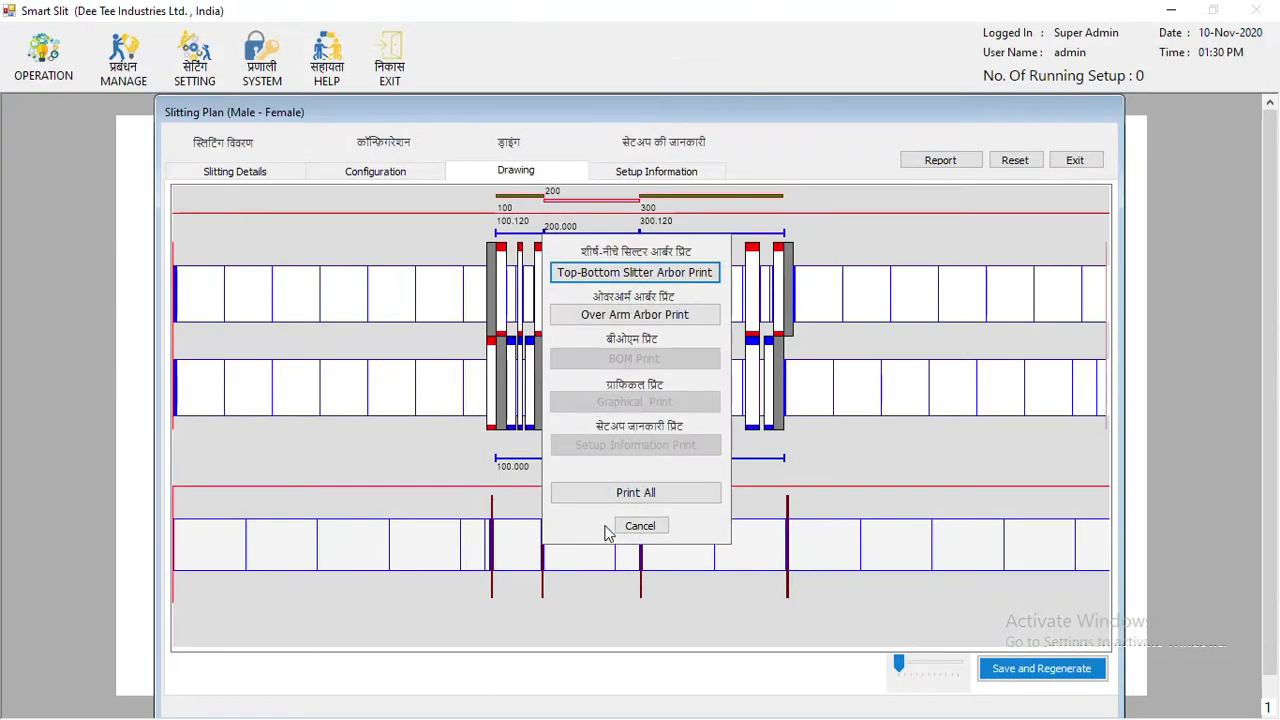
{"action": "left_click", "coordinate": [638, 526]}
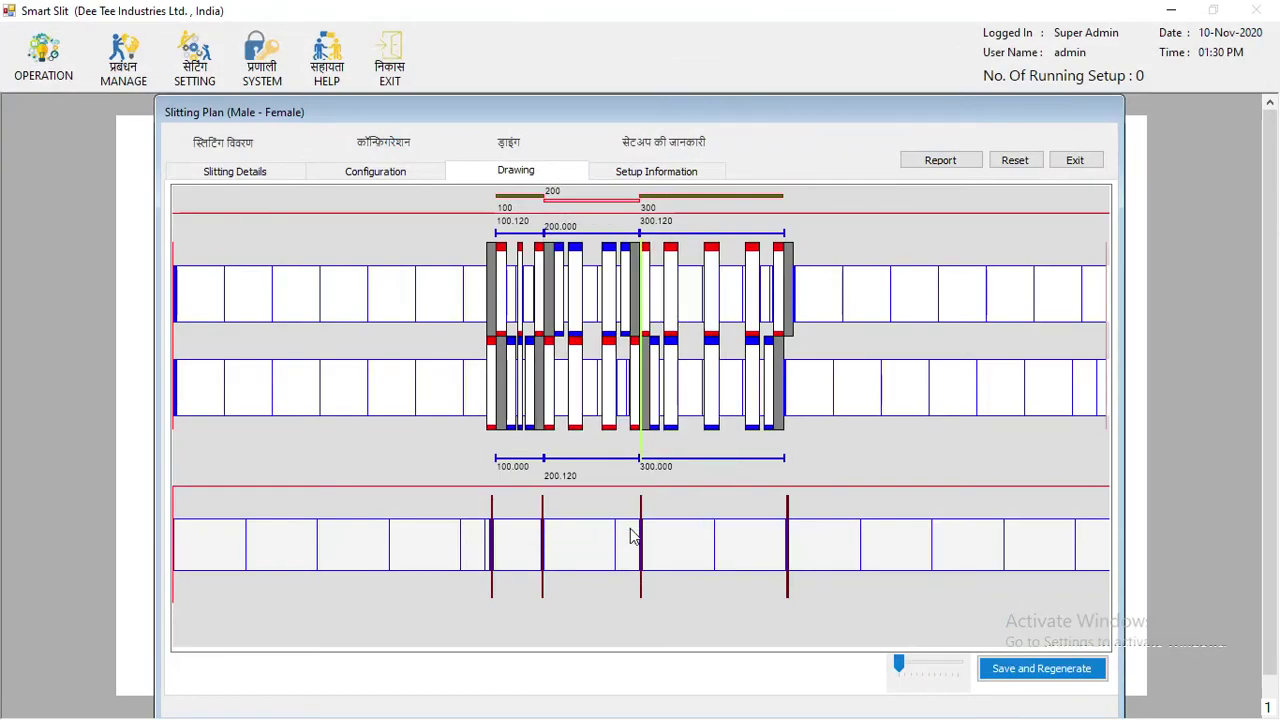
{"action": "left_click", "coordinate": [417, 177]}
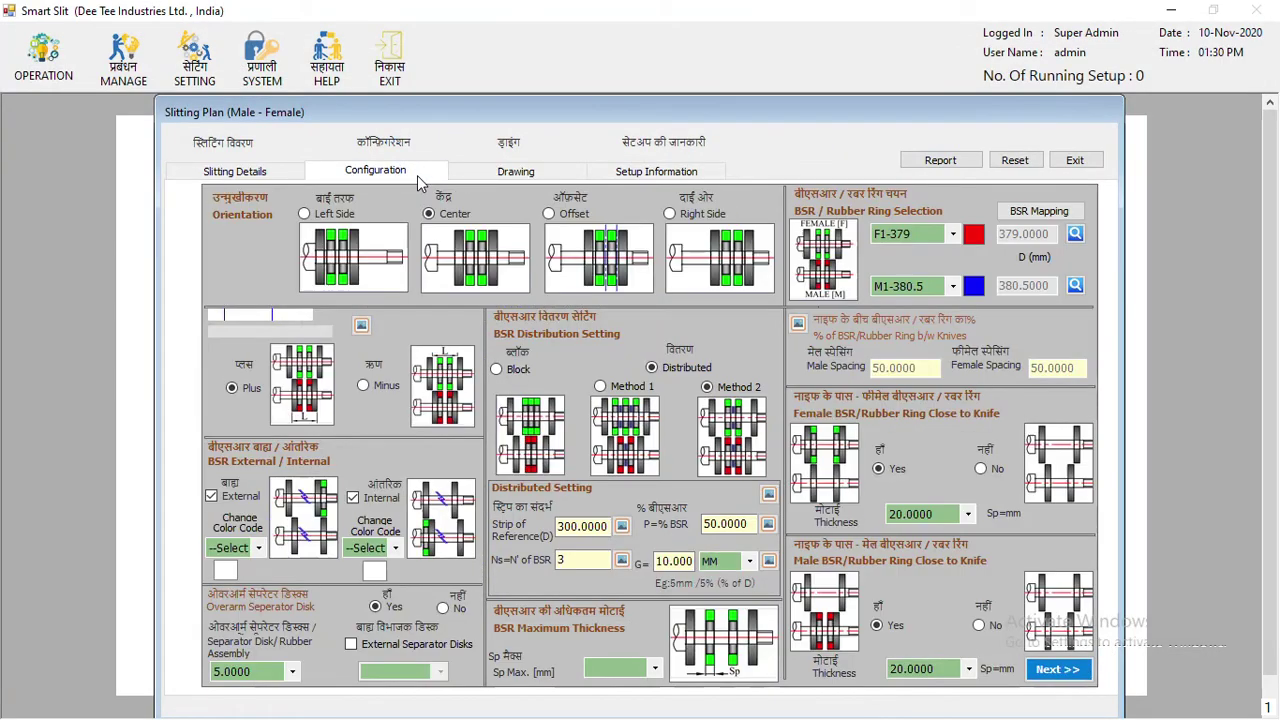
{"action": "left_click", "coordinate": [1076, 162]}
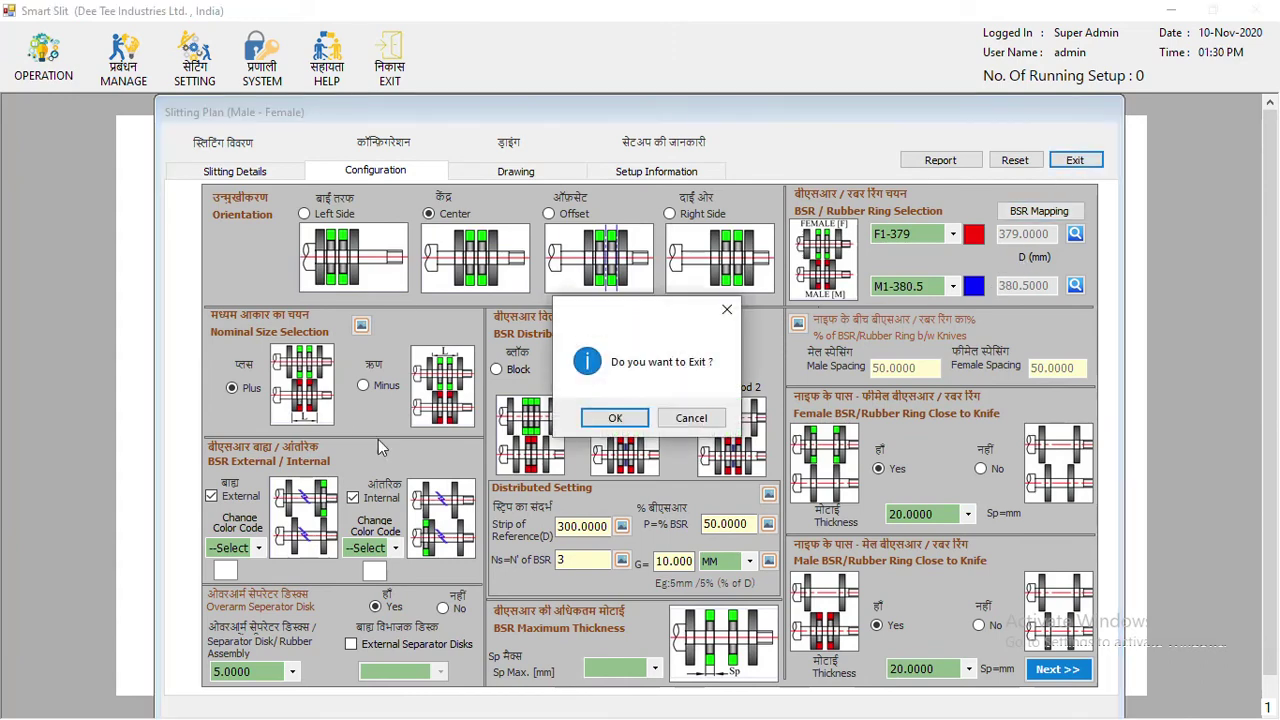
{"action": "left_click", "coordinate": [617, 418]}
Open the BSR mapping machine list, then show the F1-379 female BSR stock of DT_Shimless in Items Inventory
{"action": "left_click", "coordinate": [200, 76]}
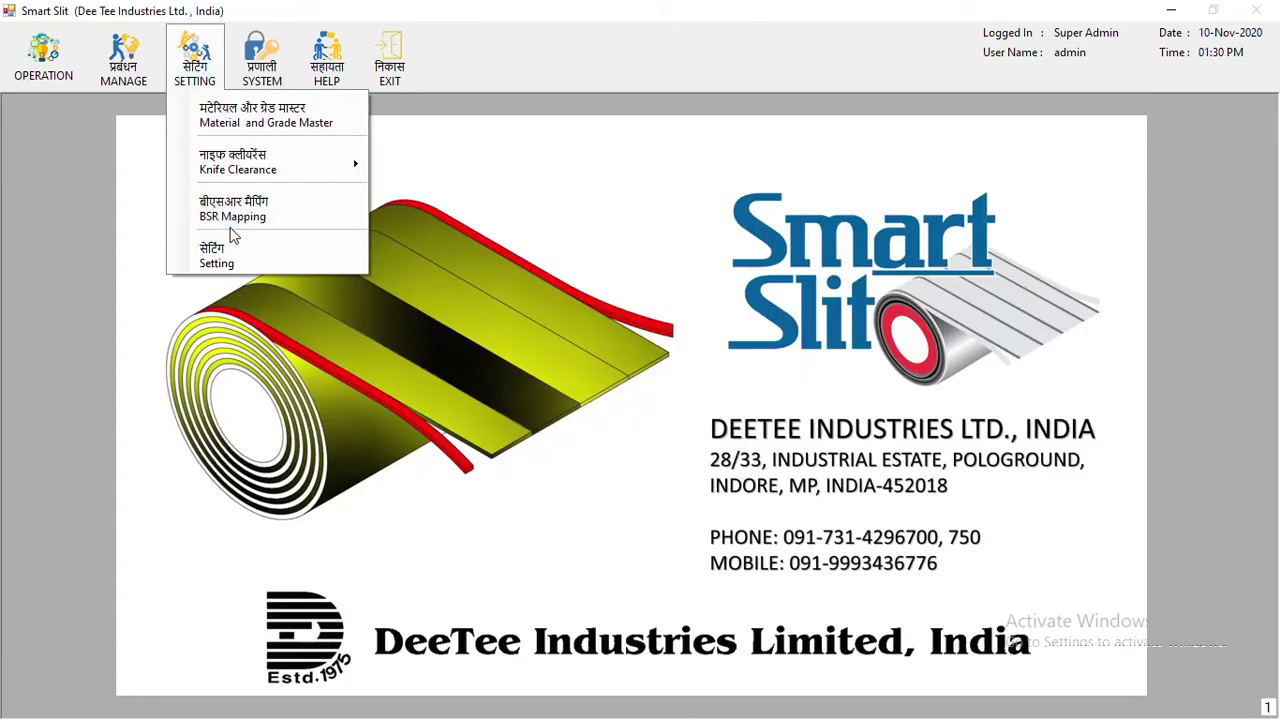
{"action": "left_click", "coordinate": [252, 216]}
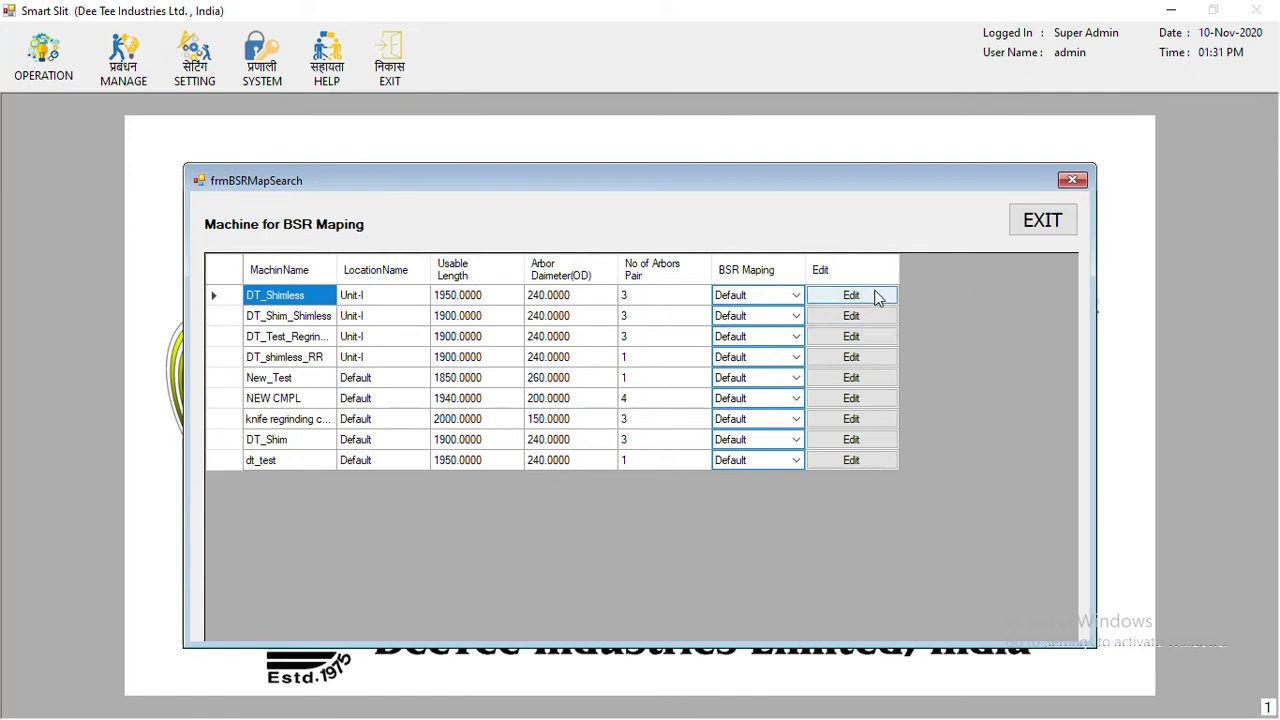
{"action": "left_click", "coordinate": [123, 58]}
{"action": "left_click", "coordinate": [205, 175]}
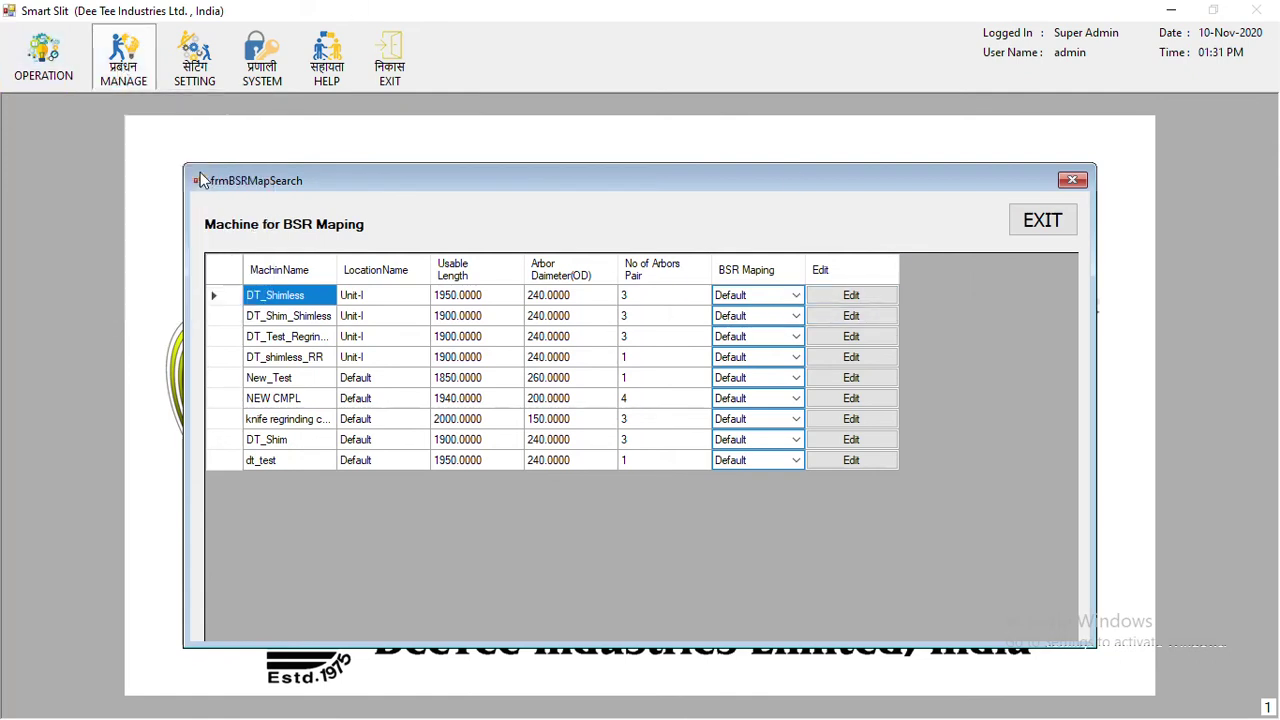
{"action": "left_click", "coordinate": [437, 238]}
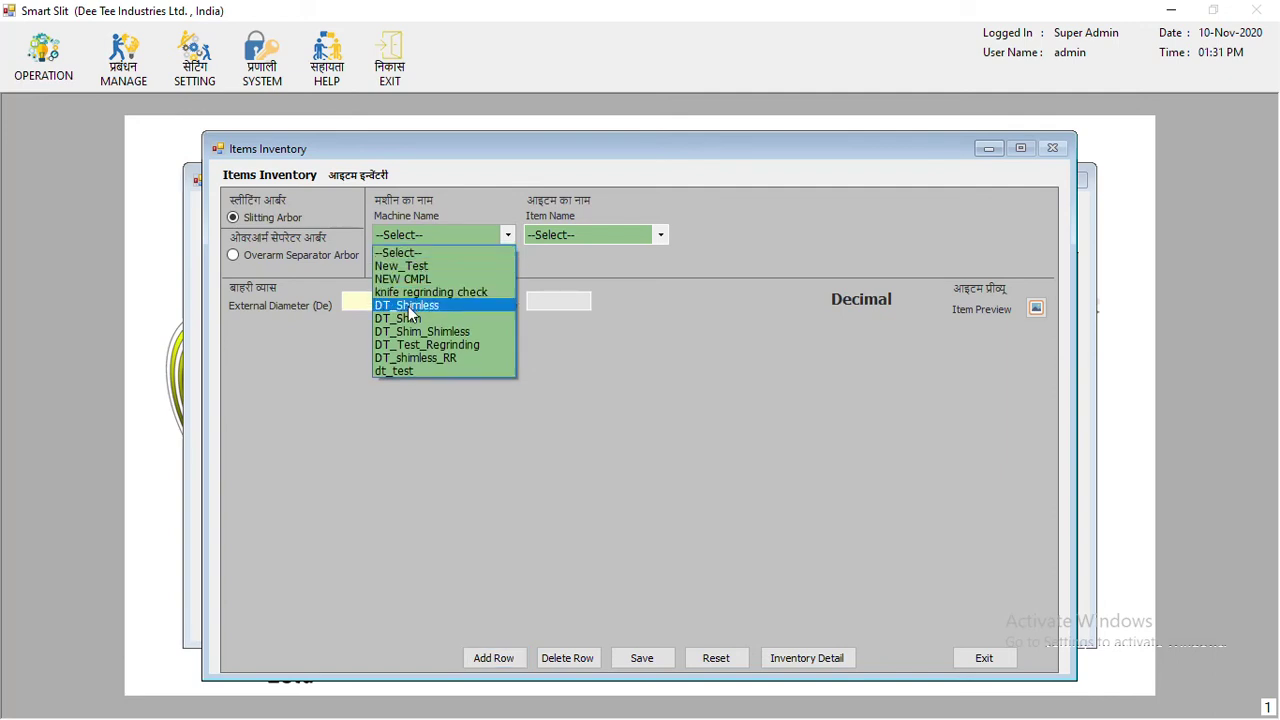
{"action": "left_click", "coordinate": [430, 305]}
{"action": "left_click", "coordinate": [556, 241]}
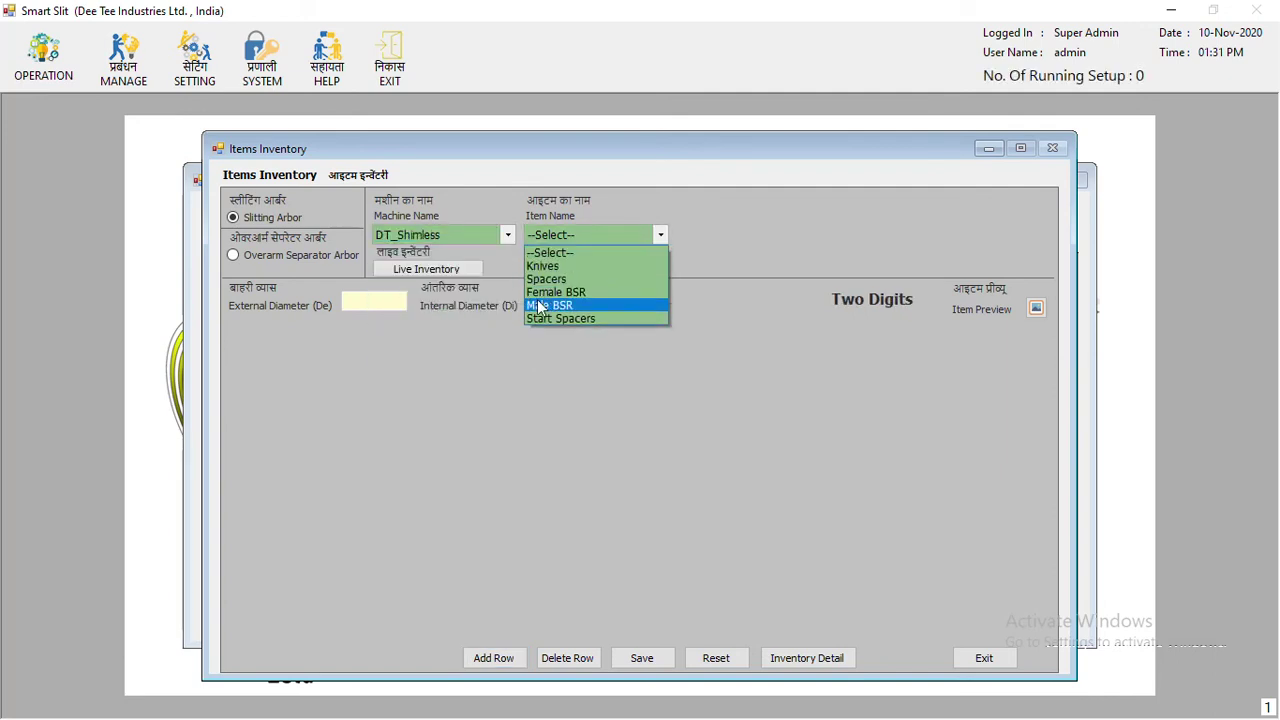
{"action": "left_click", "coordinate": [546, 294]}
{"action": "left_click", "coordinate": [718, 233]}
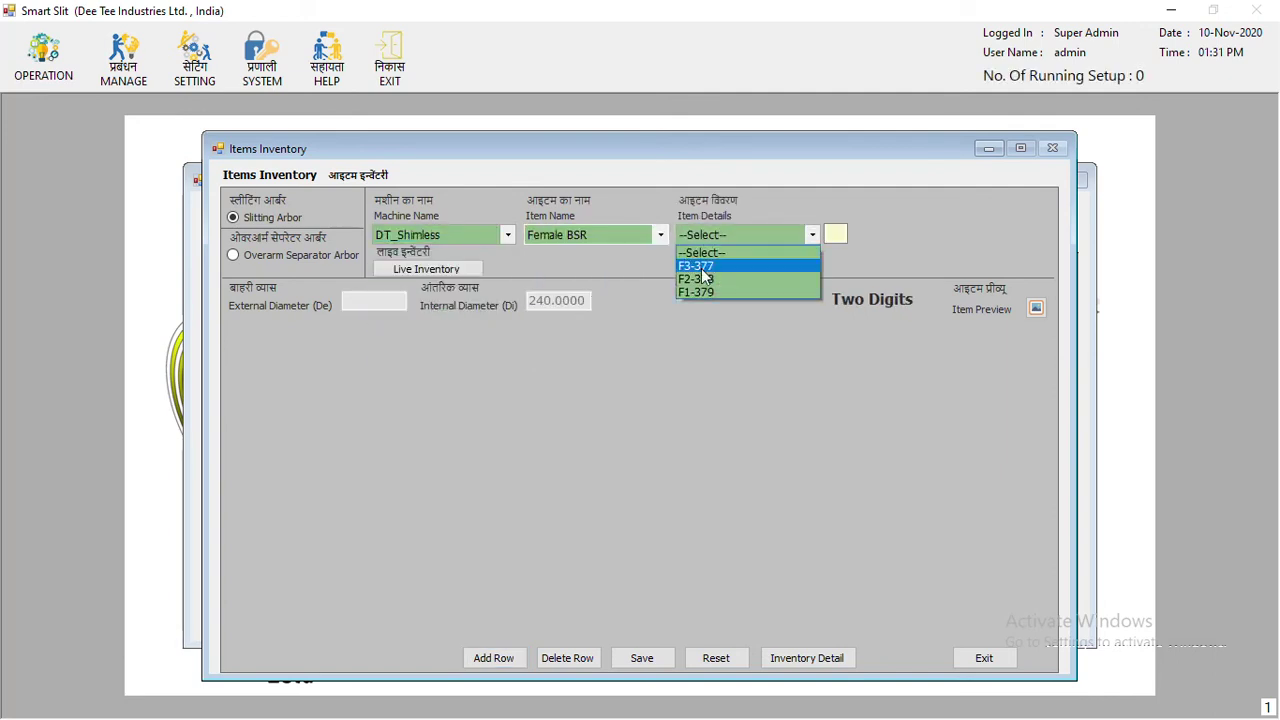
{"action": "left_click", "coordinate": [698, 289]}
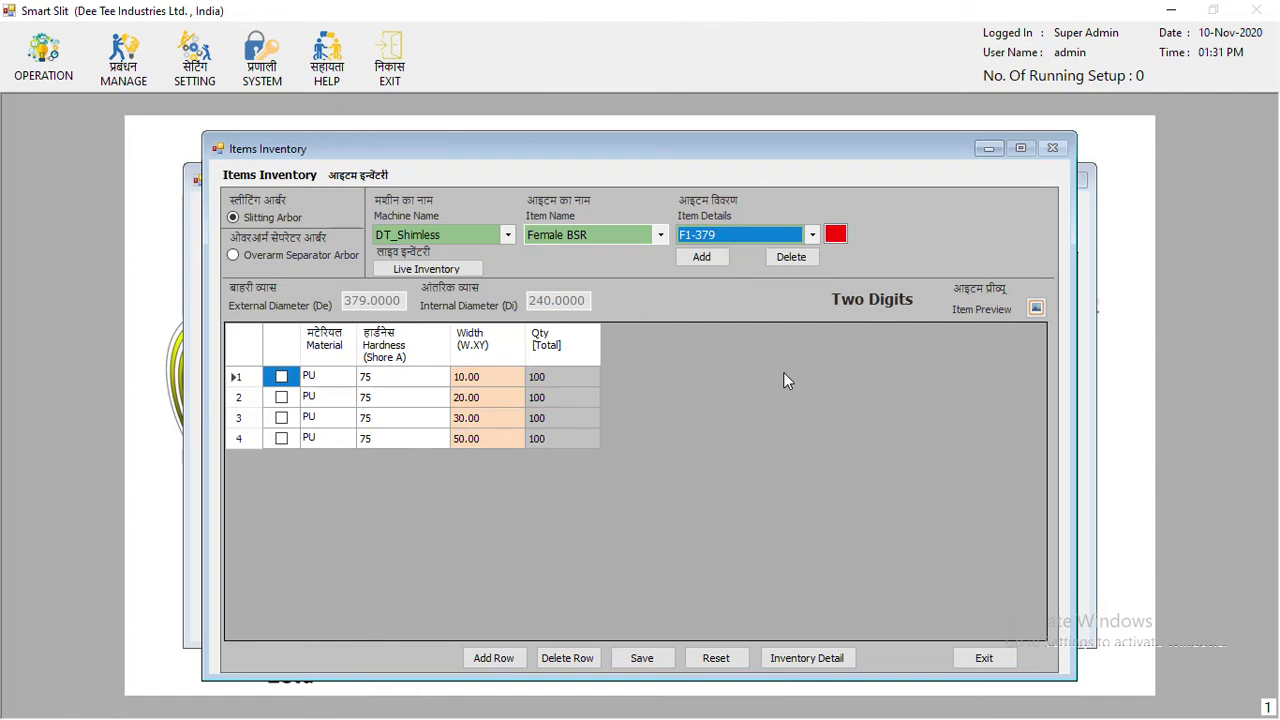
Show the F3-377 female BSR stock, then exit Items Inventory and the BSR mapping machine list
{"action": "key", "text": "Down"}
{"action": "key", "text": "Down"}
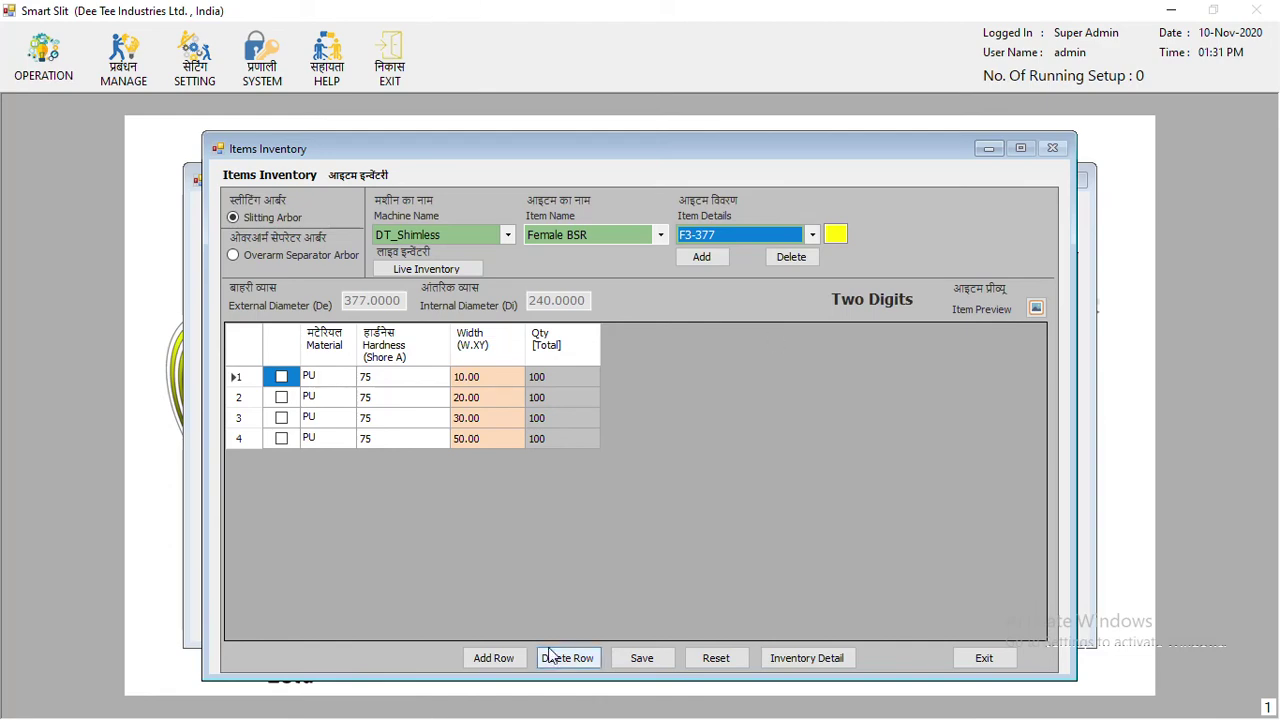
{"action": "left_click", "coordinate": [984, 658]}
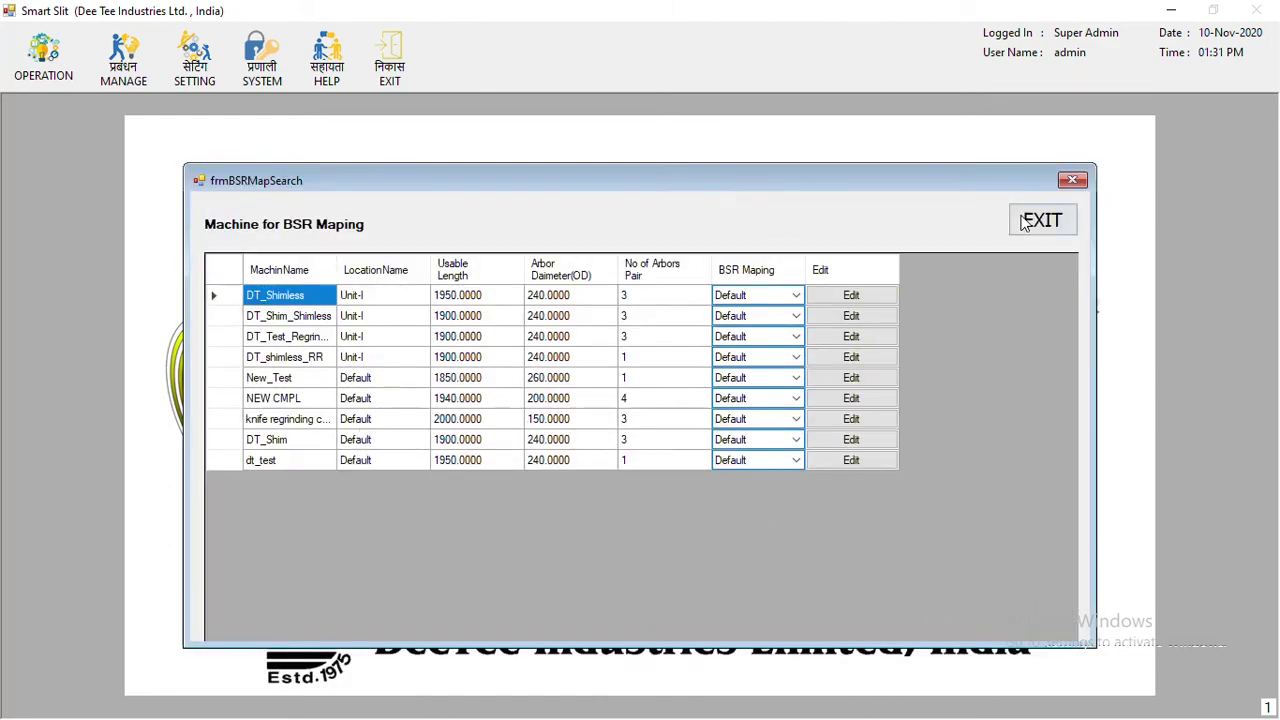
{"action": "left_click", "coordinate": [1034, 220]}
Open a new male-female slitting plan and try other female BSR selections in its configuration, including F2-378
{"action": "left_click", "coordinate": [42, 58]}
{"action": "left_click", "coordinate": [50, 117]}
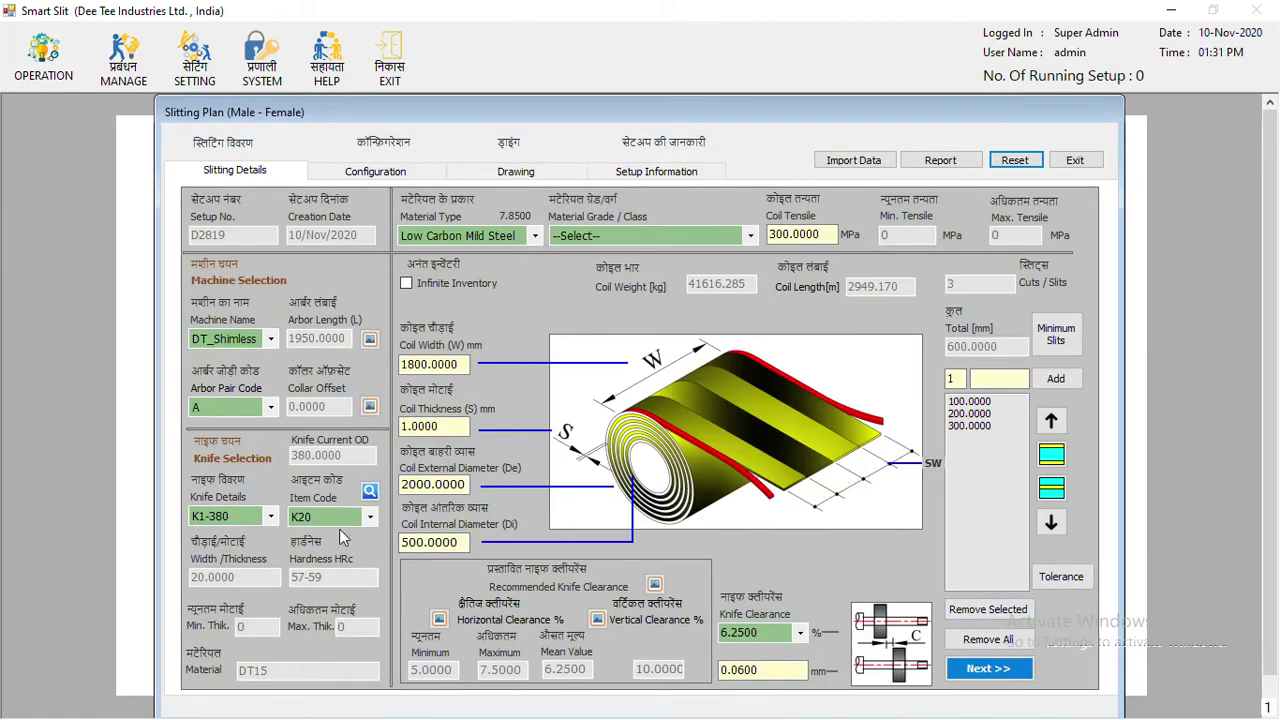
{"action": "left_click", "coordinate": [986, 670]}
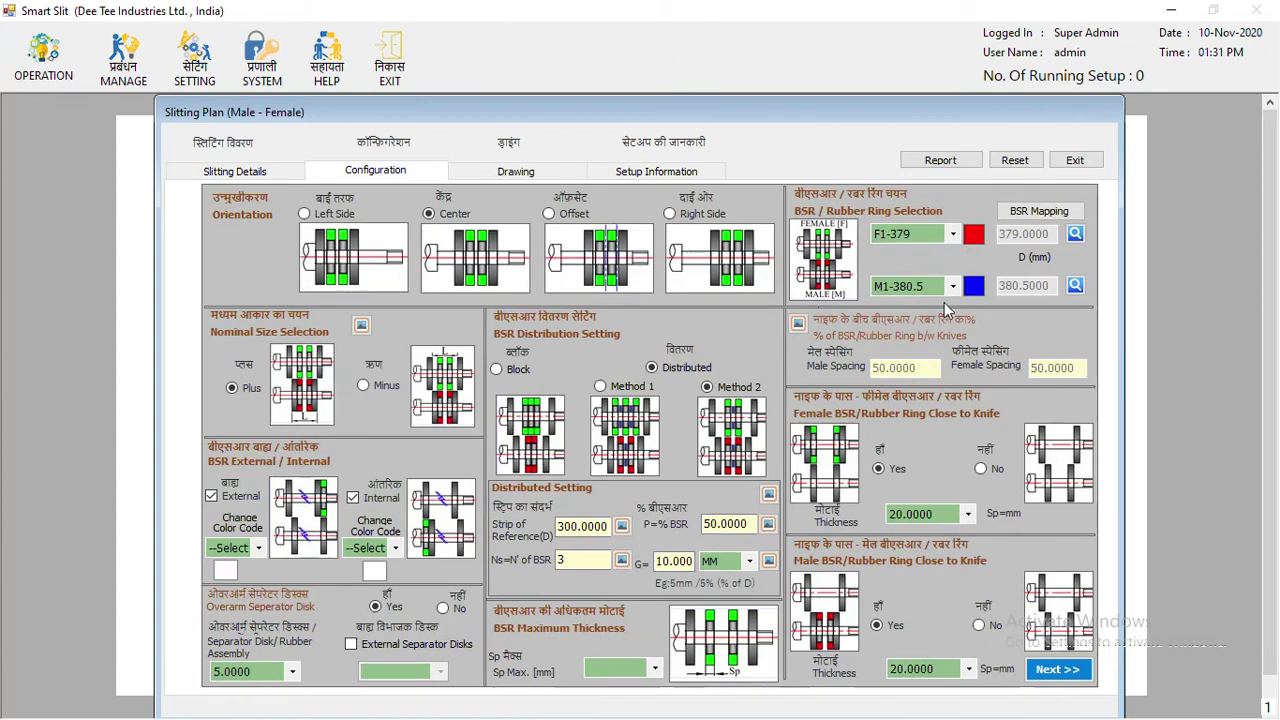
{"action": "left_click", "coordinate": [952, 234]}
{"action": "left_click", "coordinate": [940, 268]}
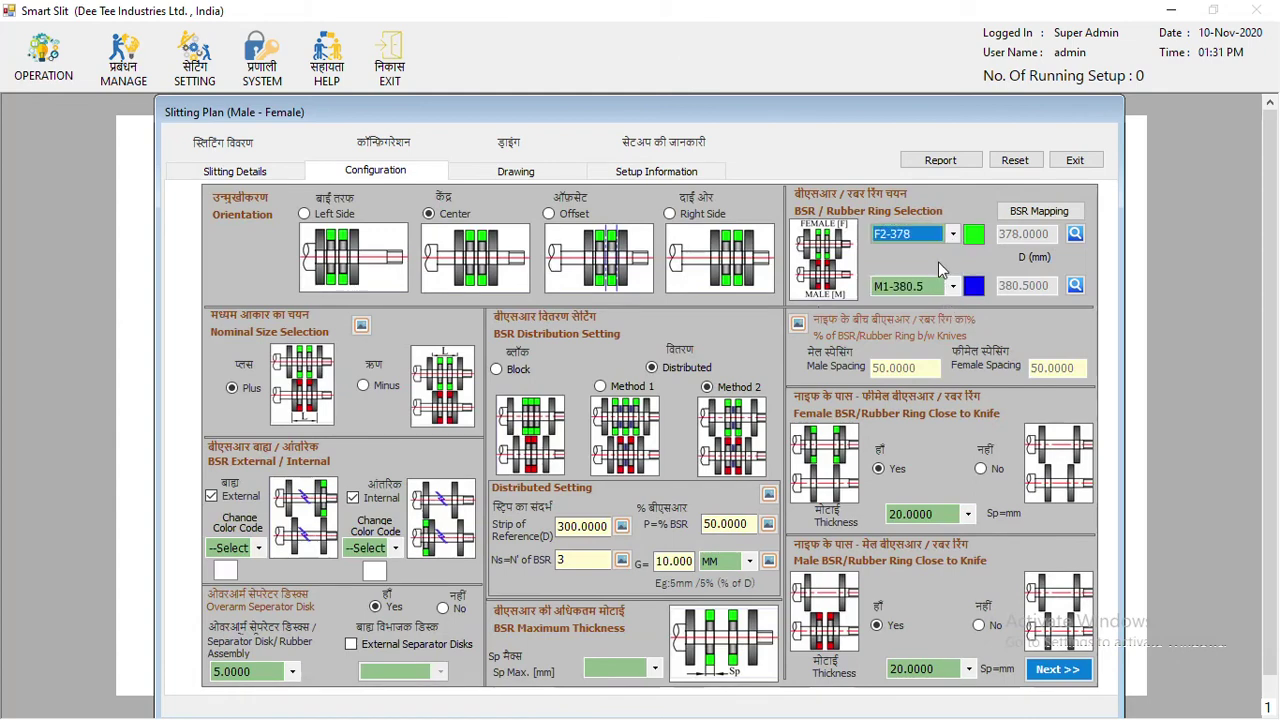
{"action": "left_click", "coordinate": [943, 238]}
{"action": "left_click", "coordinate": [916, 263]}
Set the coil thickness to 5 mm and check the female BSR mapped to it in the configuration
{"action": "left_click", "coordinate": [235, 171]}
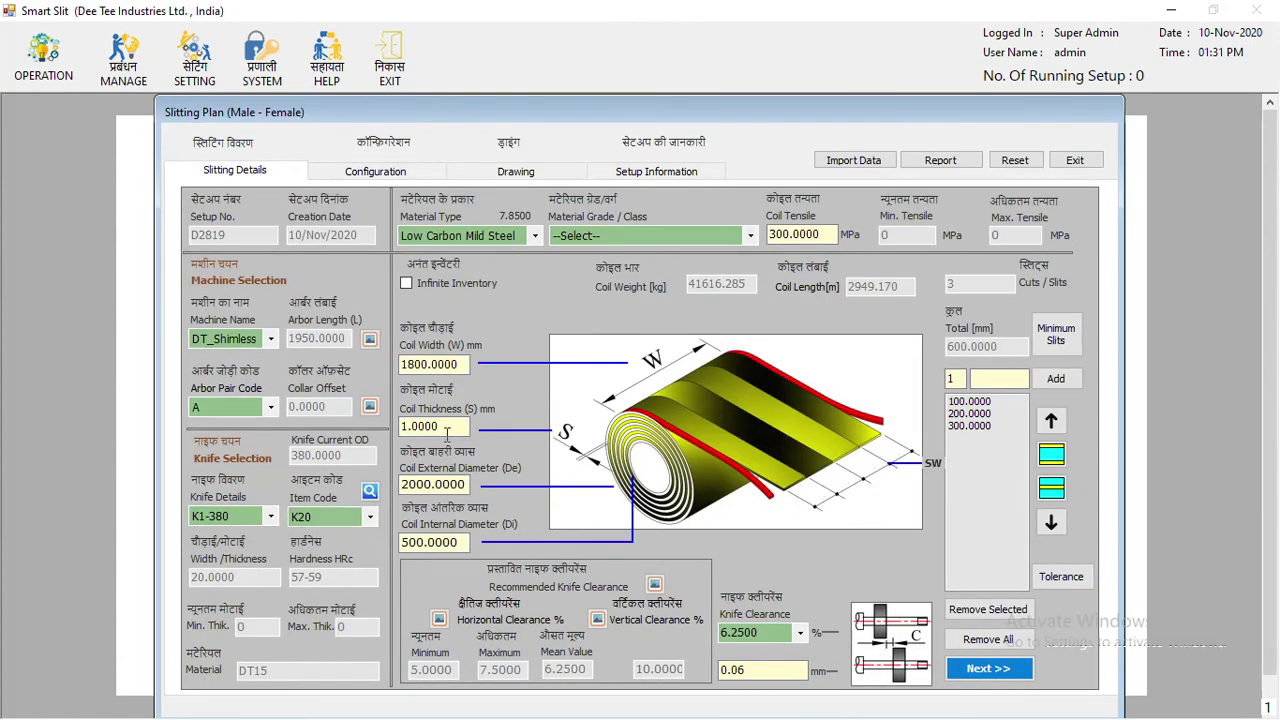
{"action": "left_click", "coordinate": [447, 430]}
{"action": "type", "text": "5"}
{"action": "key", "text": "Tab"}
{"action": "left_click", "coordinate": [1012, 668]}
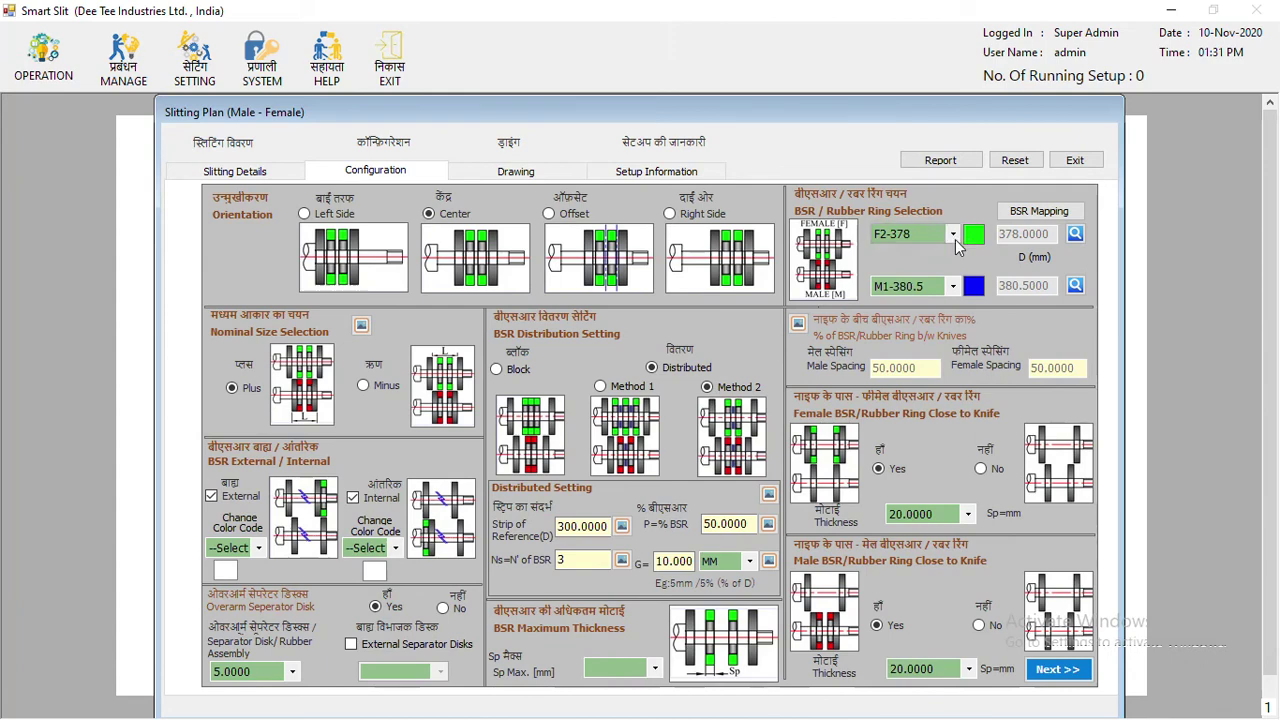
Set the coil thickness to 9 mm and select F3-377 as the female BSR in the configuration
{"action": "left_click", "coordinate": [281, 177]}
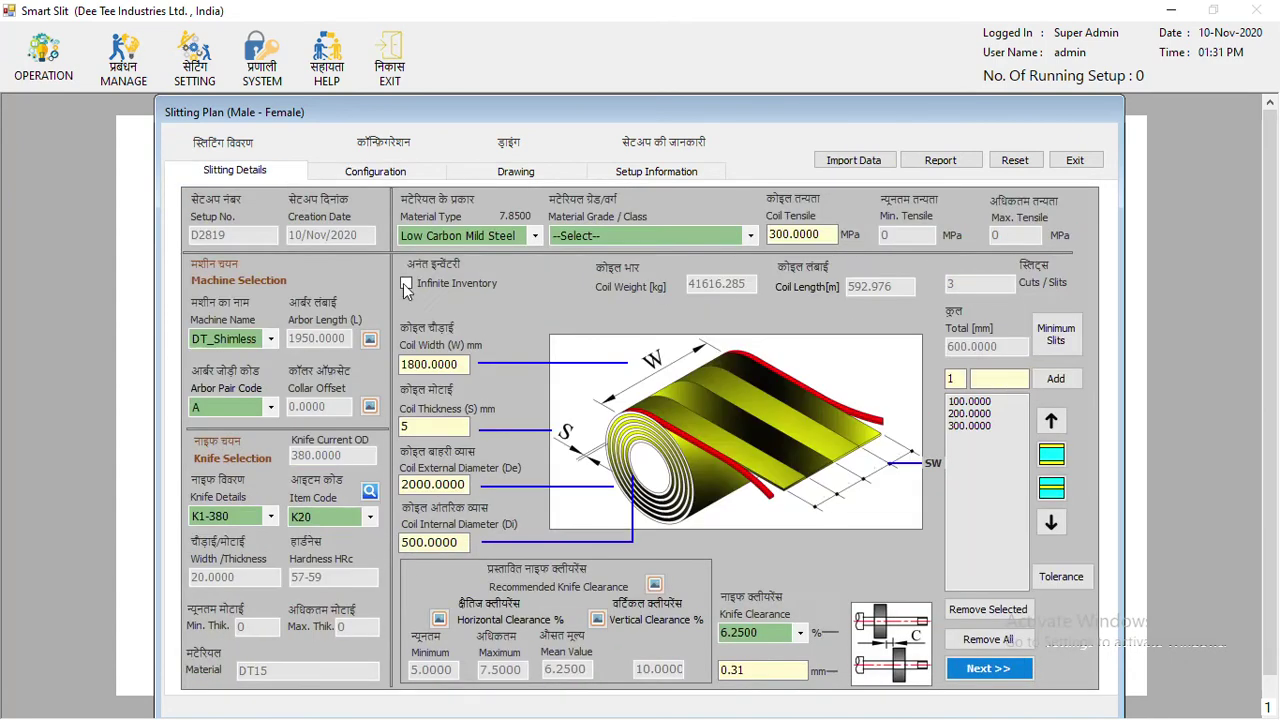
{"action": "left_click", "coordinate": [420, 434]}
{"action": "type", "text": "9"}
{"action": "left_click", "coordinate": [988, 668]}
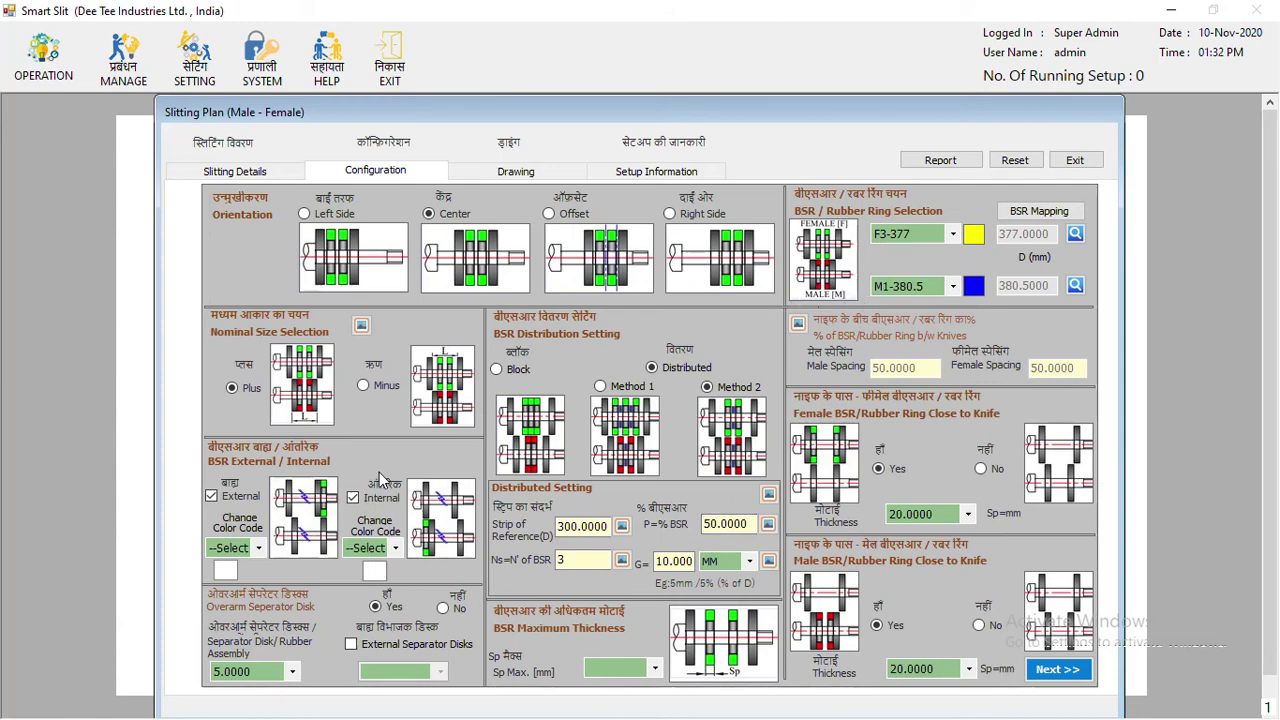
{"action": "left_click", "coordinate": [953, 237]}
{"action": "left_click", "coordinate": [934, 264]}
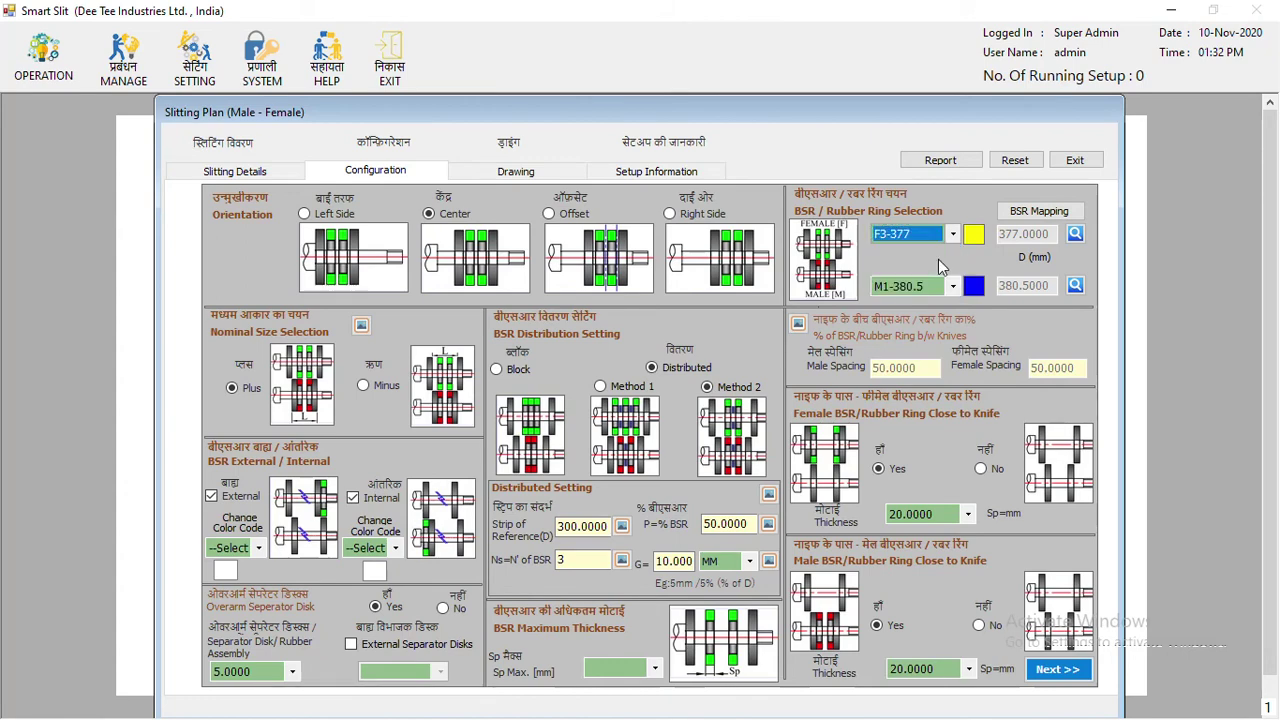
Compare the coil thickness in the slitting details with the female BSR selection in the configuration
{"action": "left_click", "coordinate": [235, 172]}
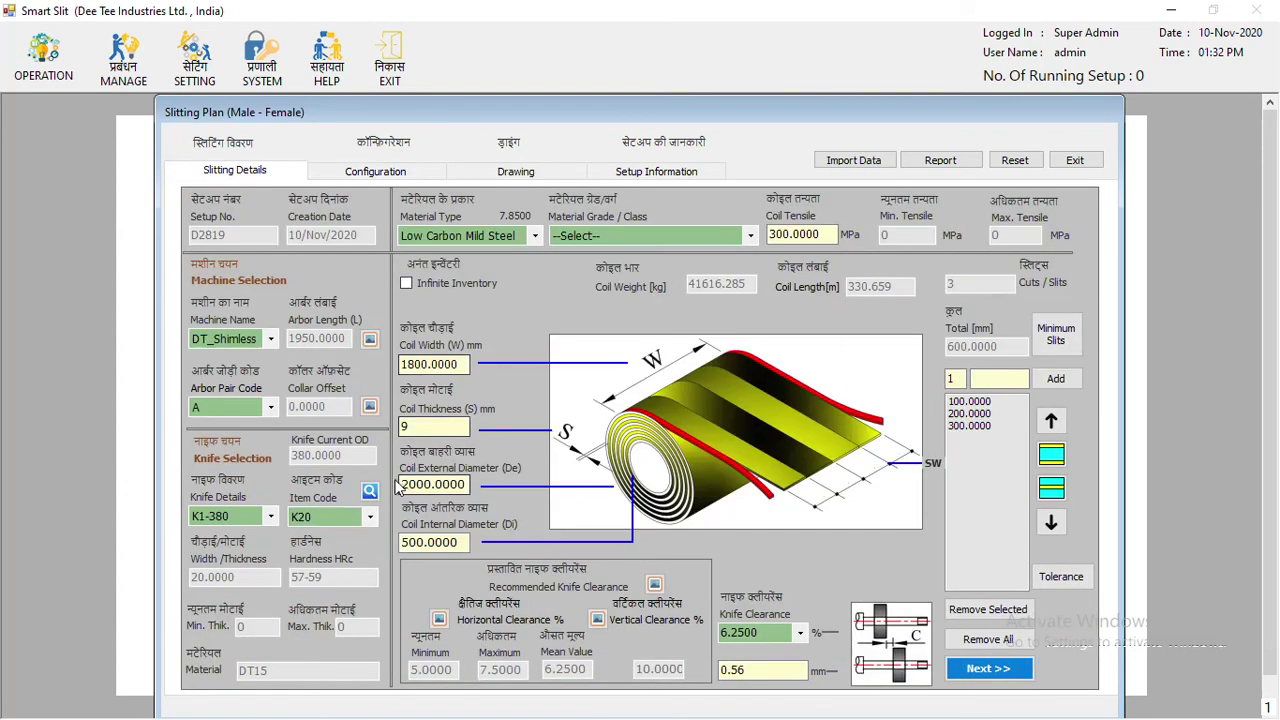
{"action": "double_click", "coordinate": [426, 428]}
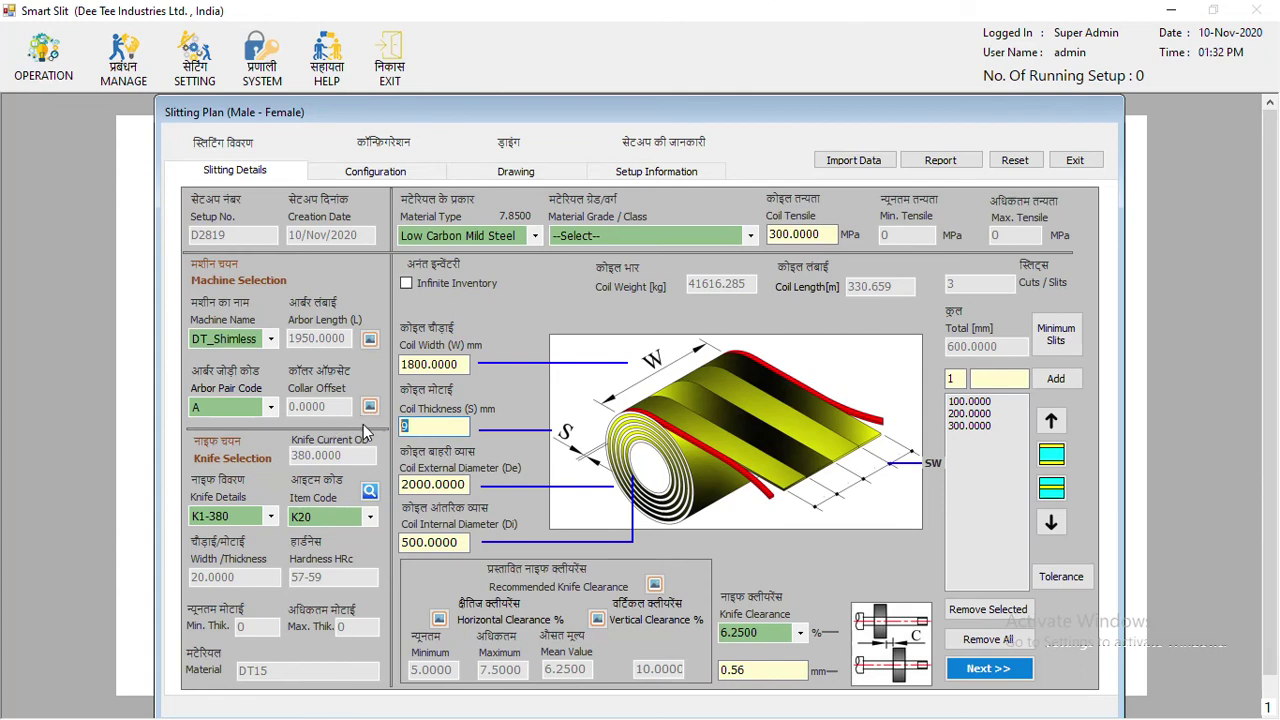
{"action": "left_click", "coordinate": [395, 176]}
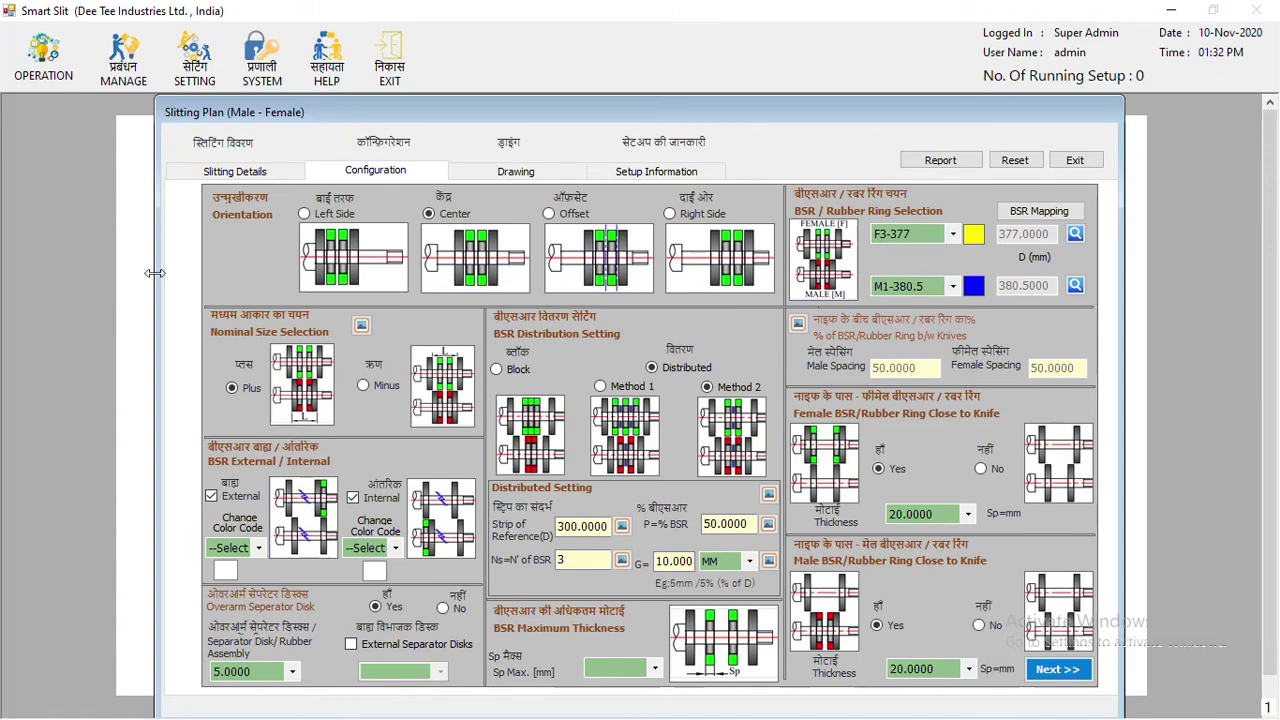
{"action": "left_click", "coordinate": [288, 173]}
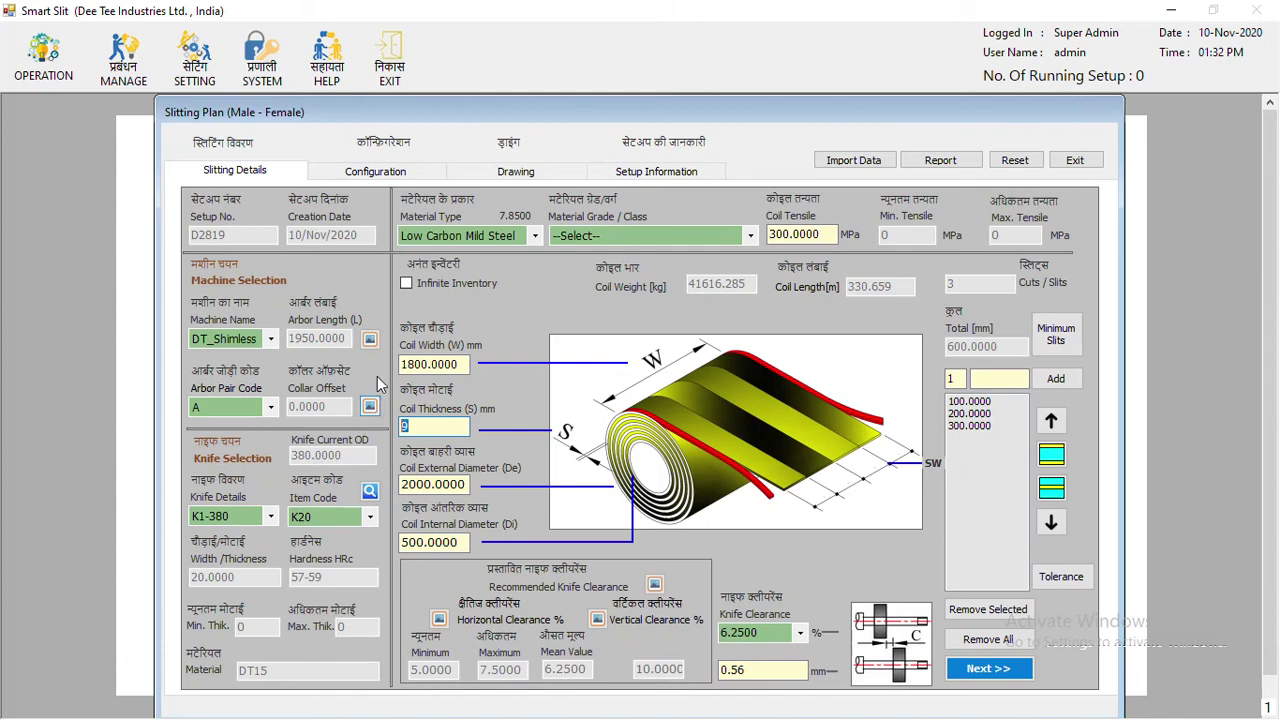
{"action": "left_click", "coordinate": [418, 168]}
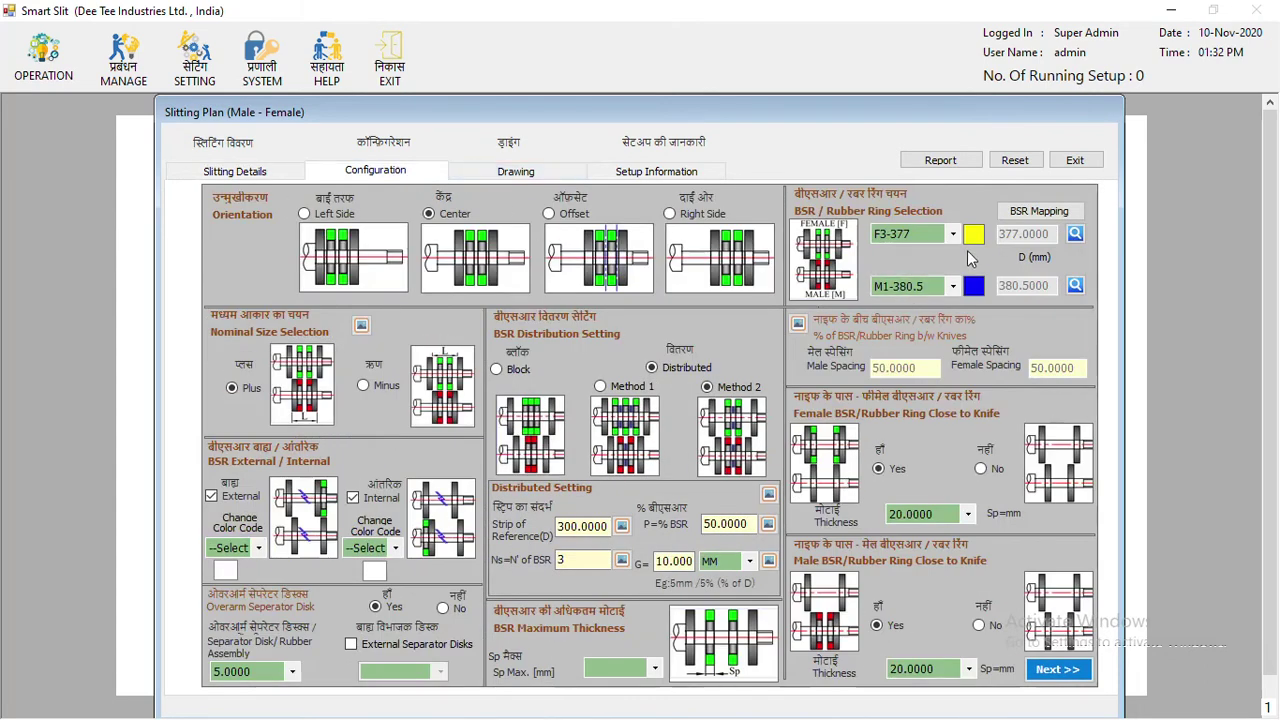
Change the female BSR selection to F1-379, then exit the slitting plan without saving it
{"action": "left_click", "coordinate": [952, 234]}
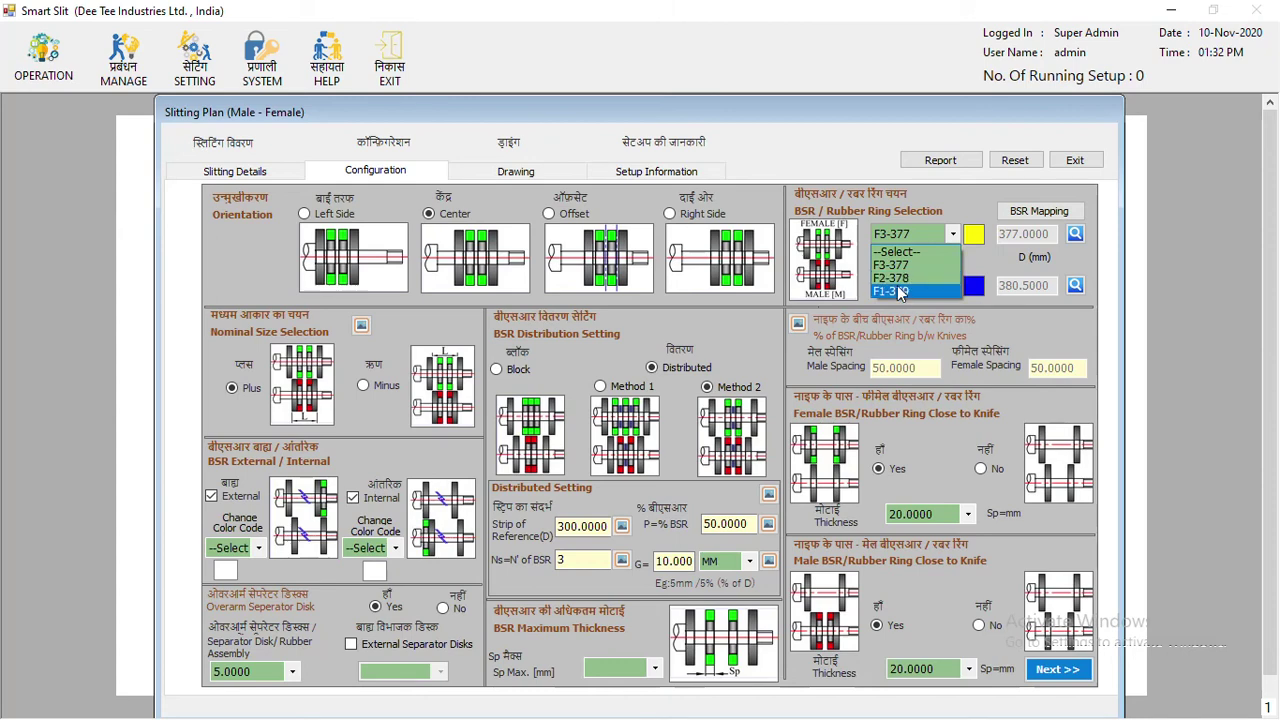
{"action": "left_click", "coordinate": [905, 202]}
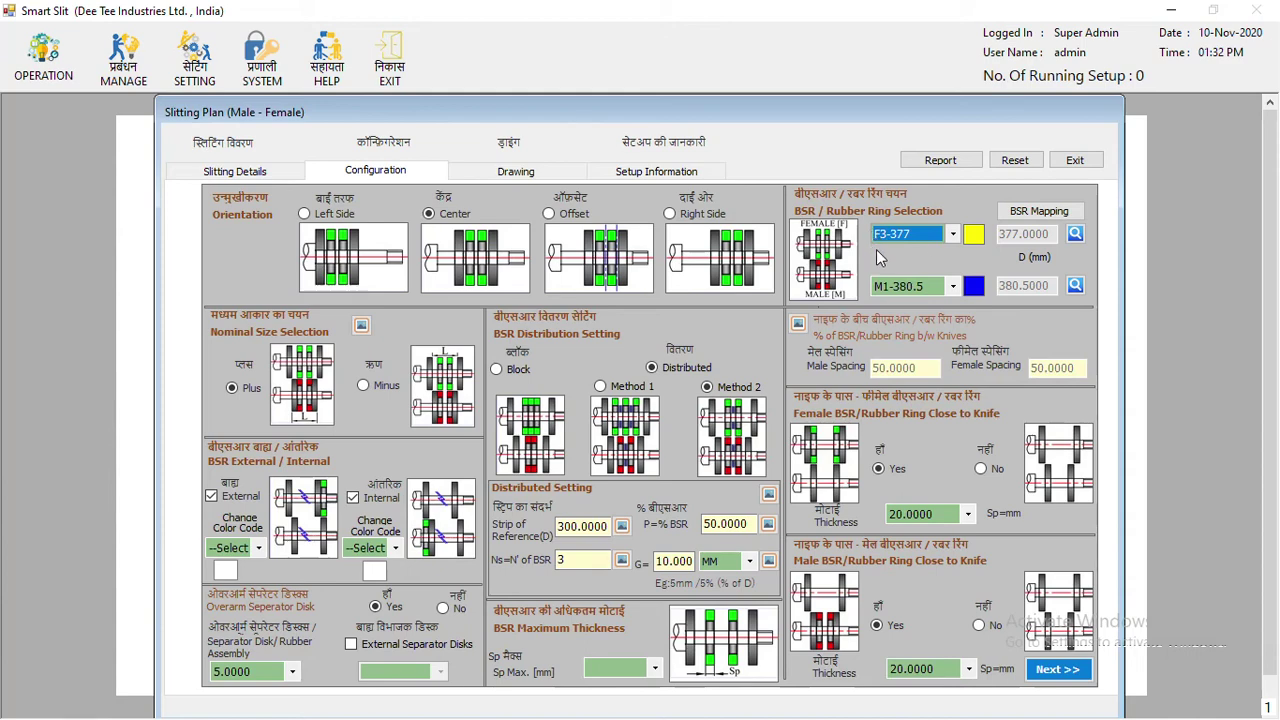
{"action": "left_click", "coordinate": [953, 234]}
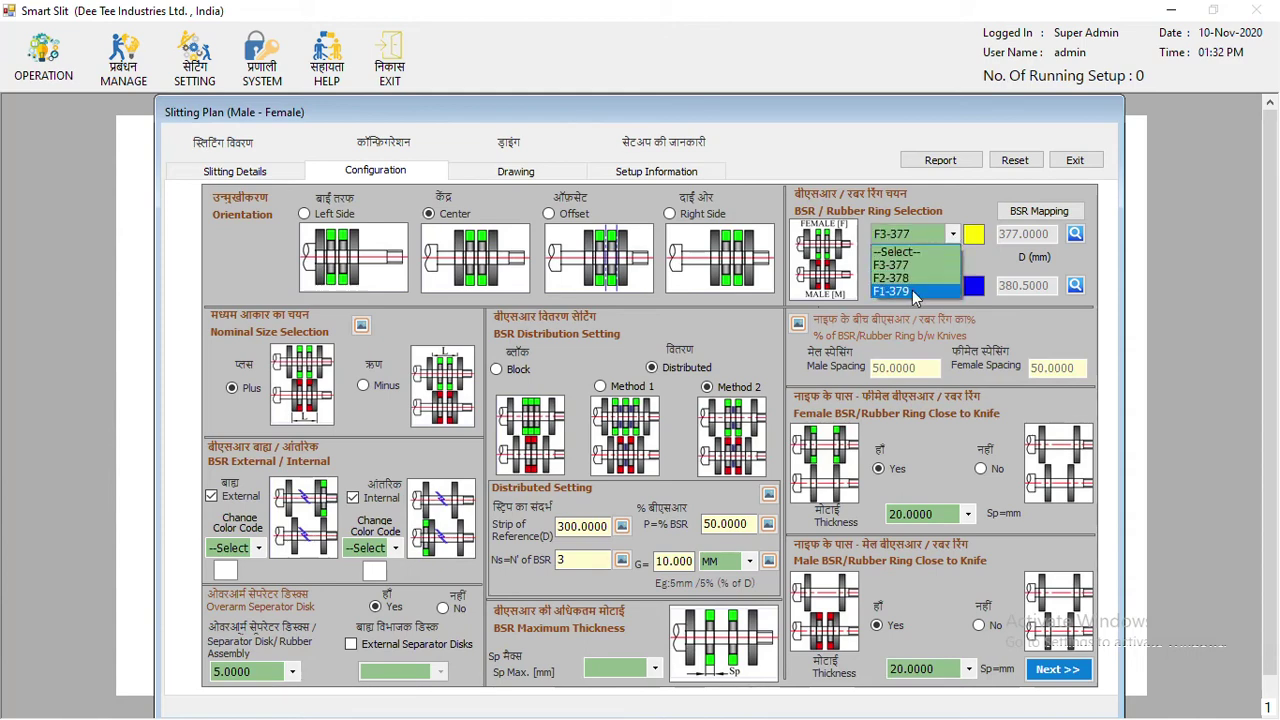
{"action": "left_click", "coordinate": [911, 291]}
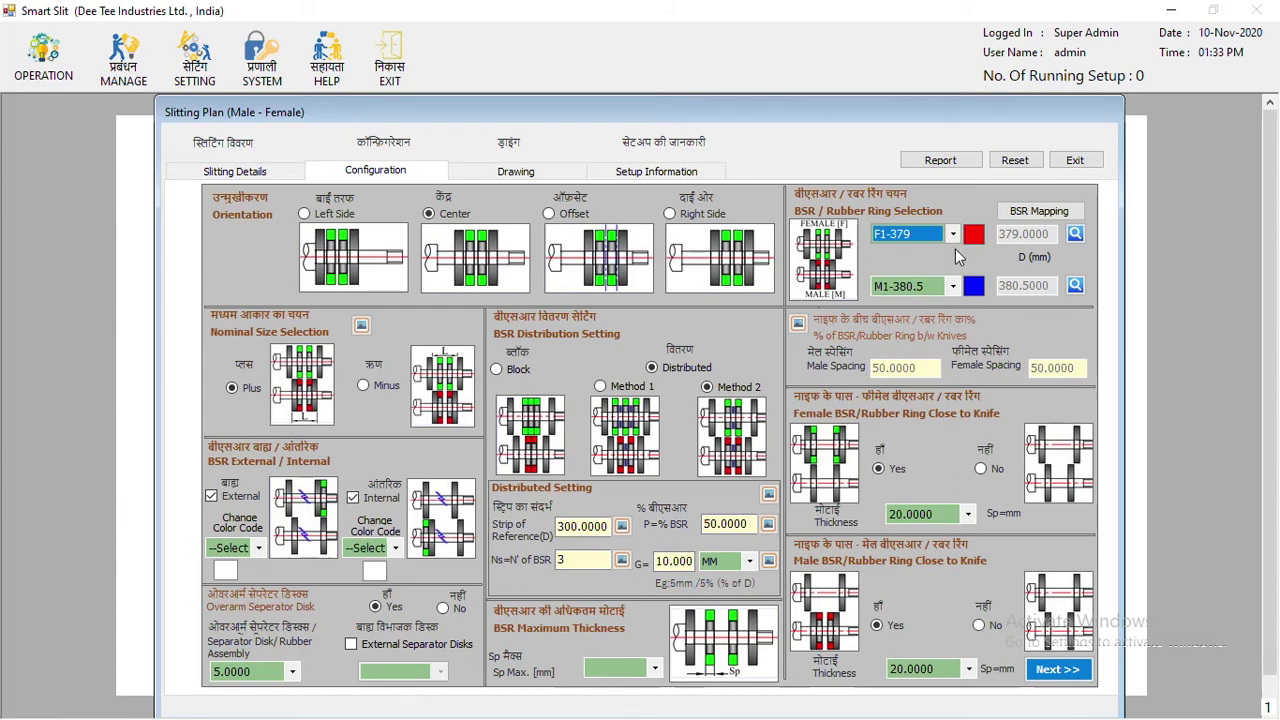
{"action": "left_click", "coordinate": [1074, 160]}
{"action": "left_click", "coordinate": [611, 421]}
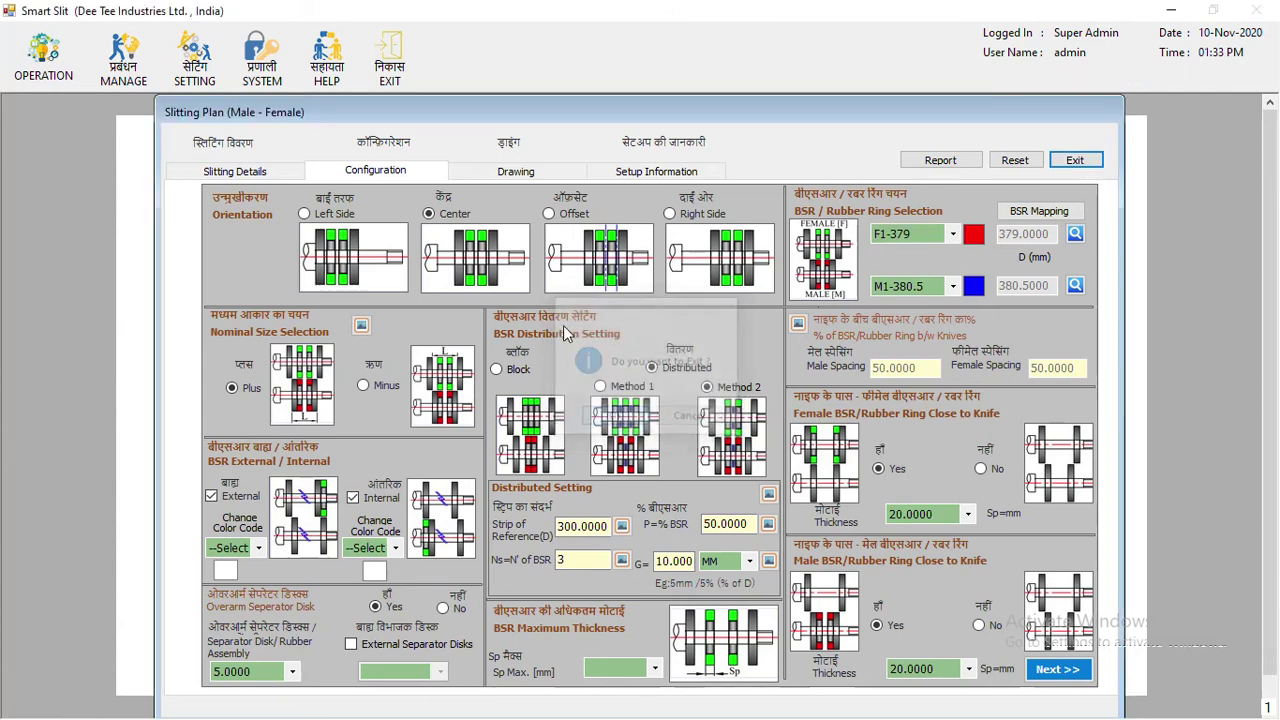
Set the BSR mapping of DT_Shimless to Customize and open its customized mapping for editing
{"action": "left_click", "coordinate": [138, 79]}
{"action": "mouse_move", "coordinate": [186, 77]}
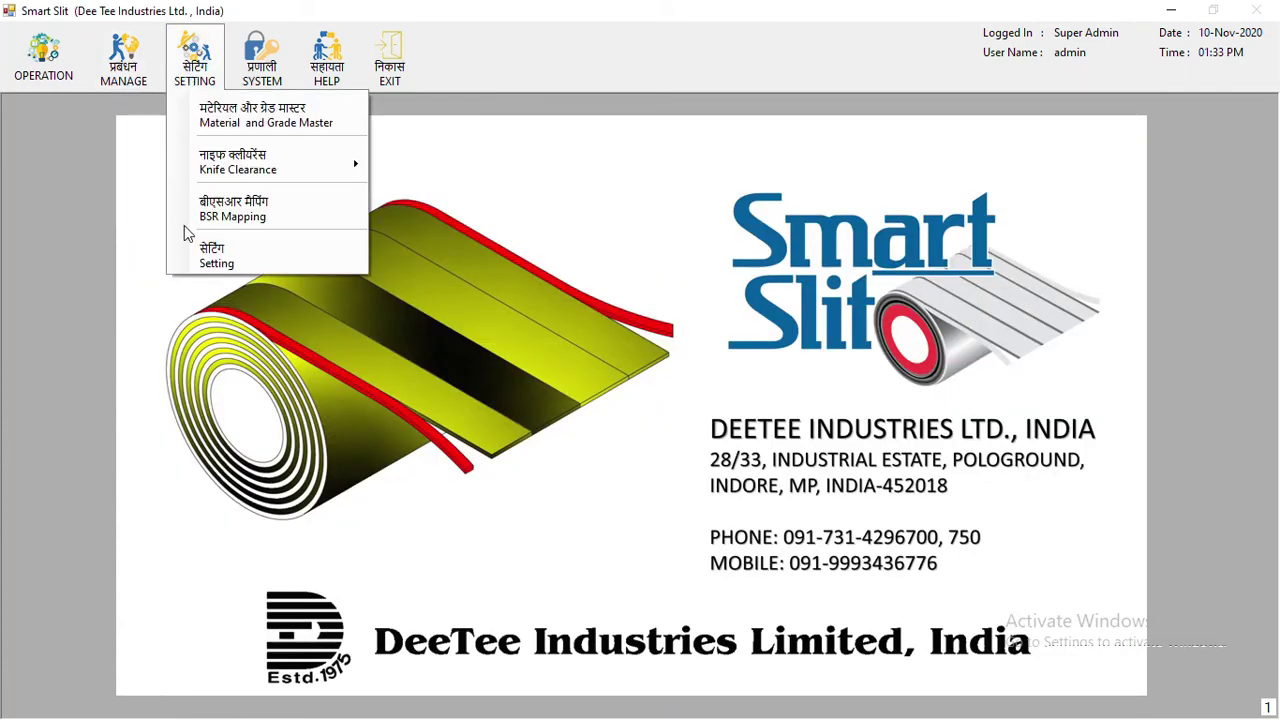
{"action": "left_click", "coordinate": [204, 219]}
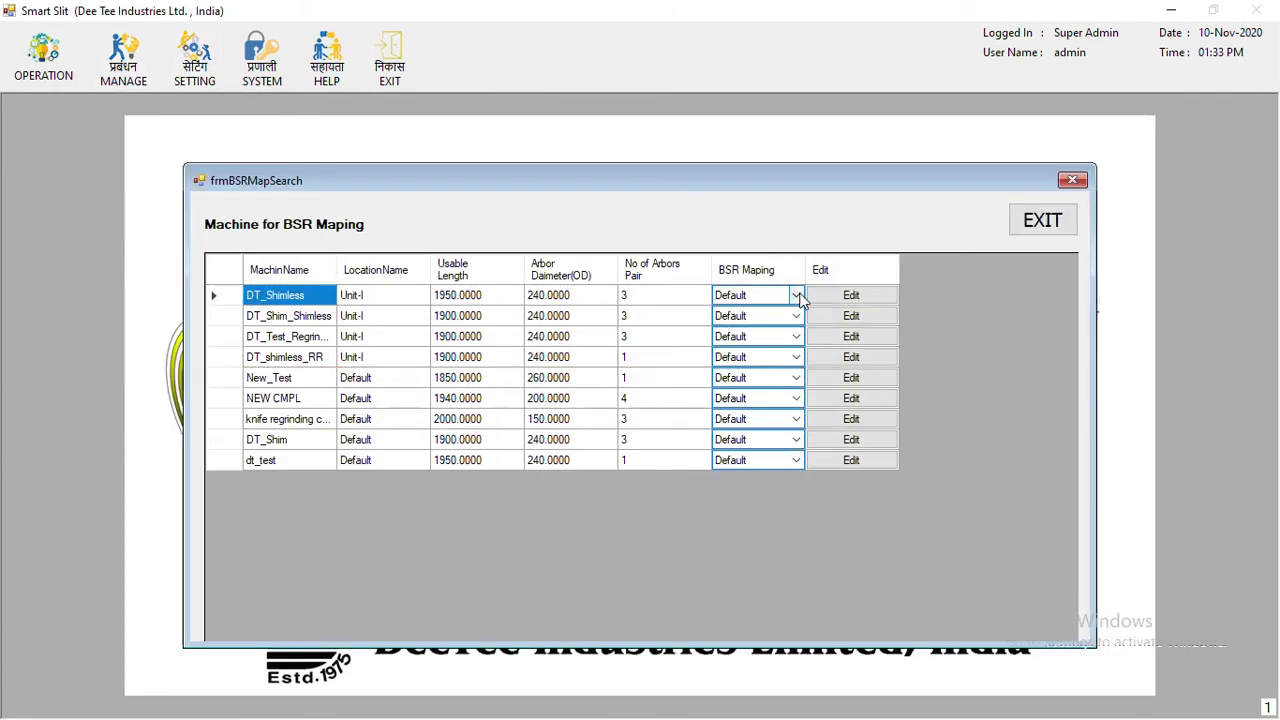
{"action": "left_click", "coordinate": [797, 295]}
{"action": "left_click", "coordinate": [740, 312]}
{"action": "left_click", "coordinate": [818, 298]}
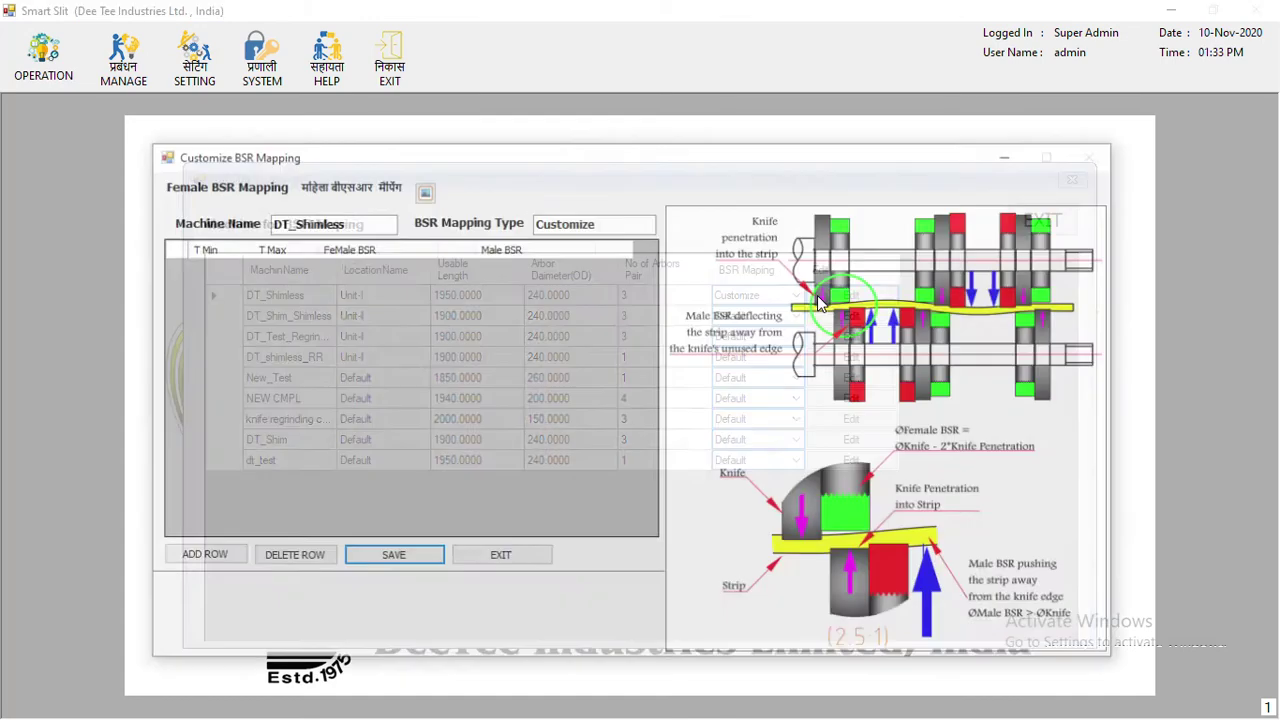
Add a mapping row for thickness 0 to 3 with female BSR F1-379 and male BSR M1-380.5
{"action": "left_click", "coordinate": [209, 557]}
{"action": "left_click", "coordinate": [265, 269]}
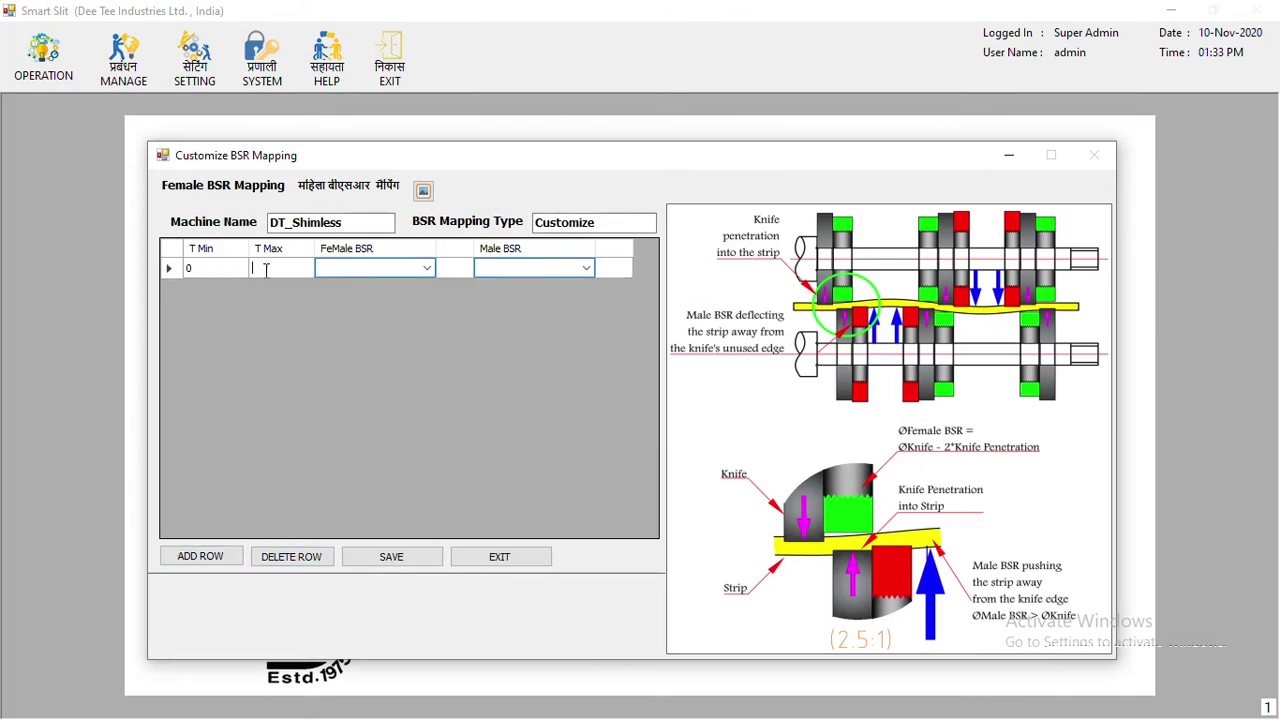
{"action": "type", "text": "3"}
{"action": "left_click", "coordinate": [356, 271]}
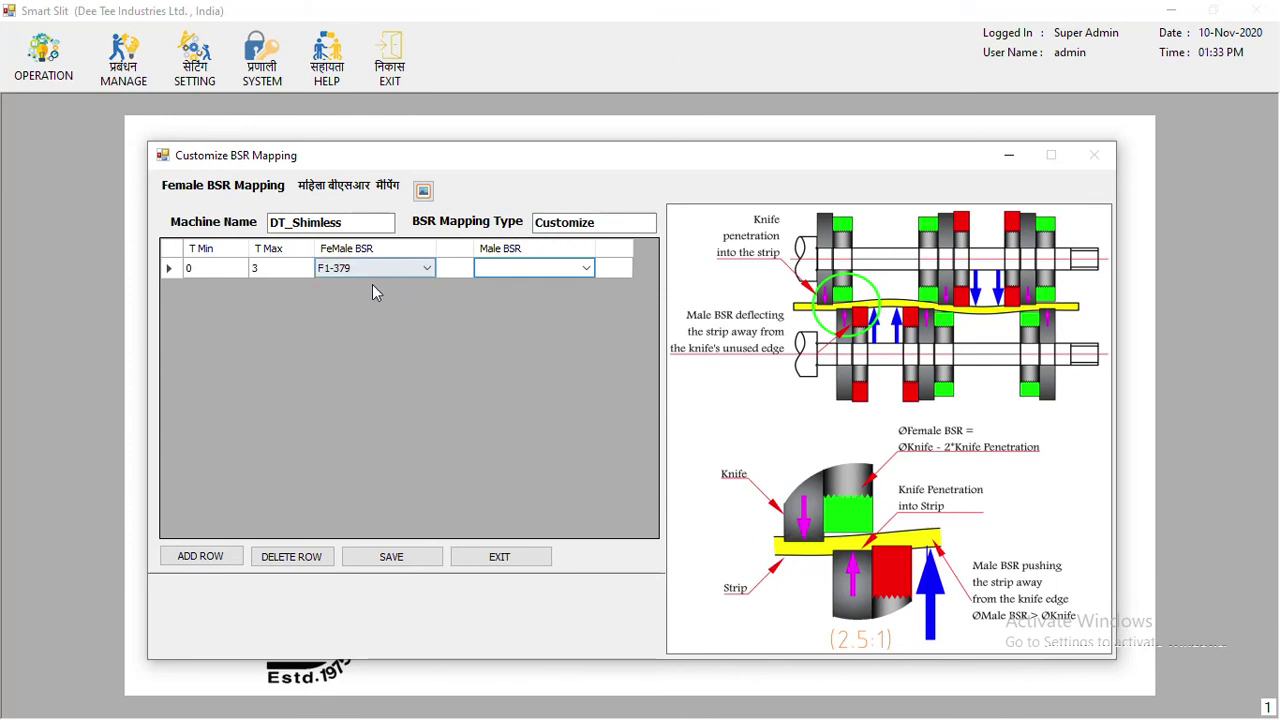
{"action": "left_click", "coordinate": [431, 269]}
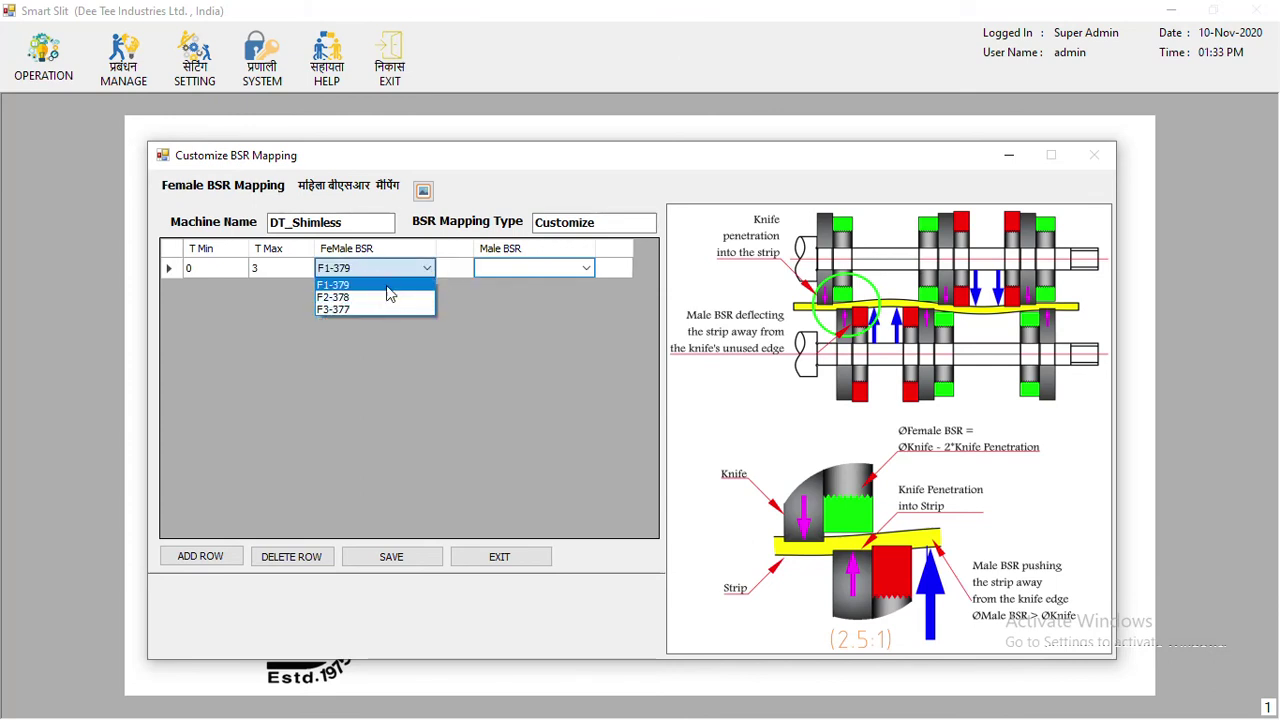
{"action": "left_click", "coordinate": [345, 285]}
{"action": "left_click", "coordinate": [588, 269]}
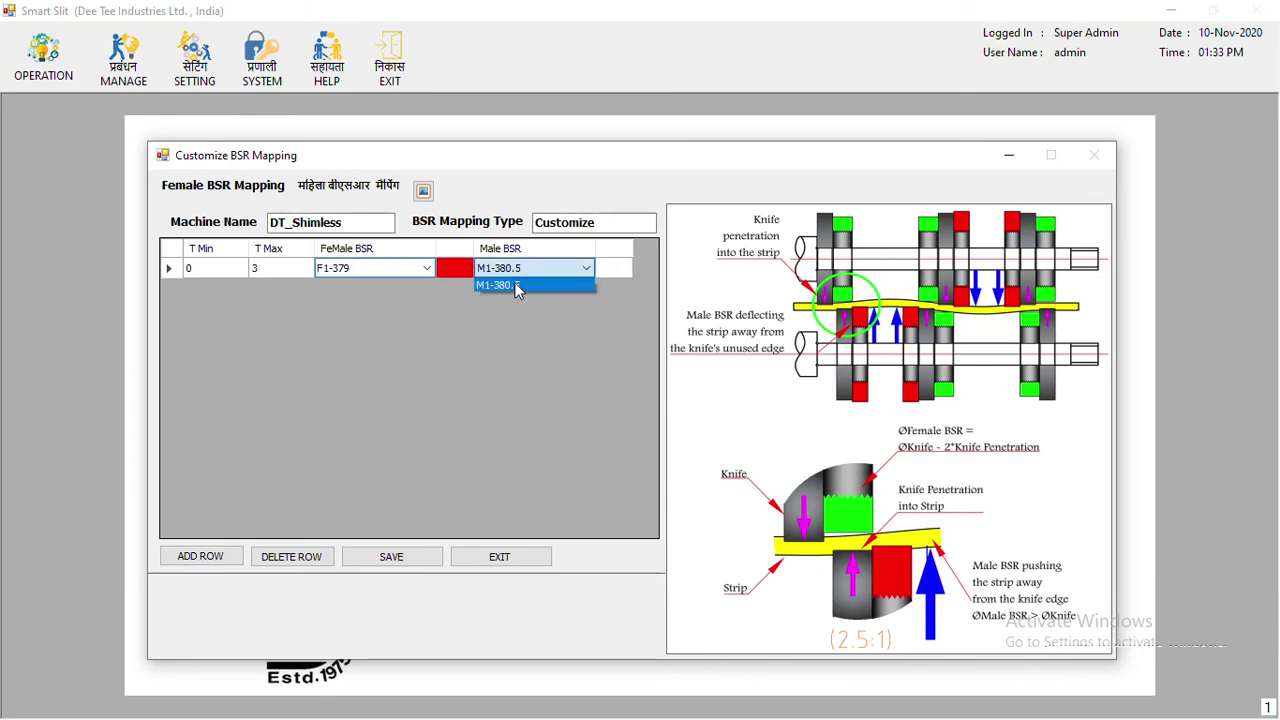
{"action": "left_click", "coordinate": [514, 286]}
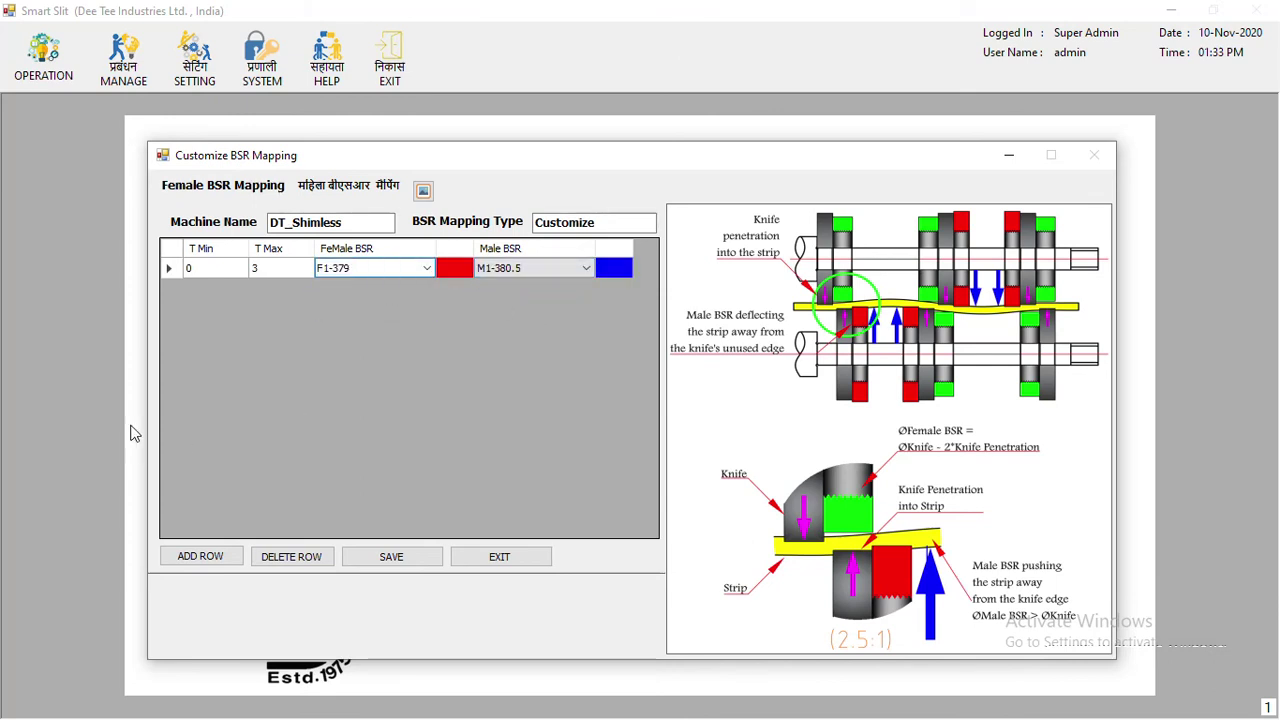
Add a second mapping row for thickness 3 to 6 with female BSR F2-378 and male BSR M1-380.5
{"action": "left_click", "coordinate": [203, 562]}
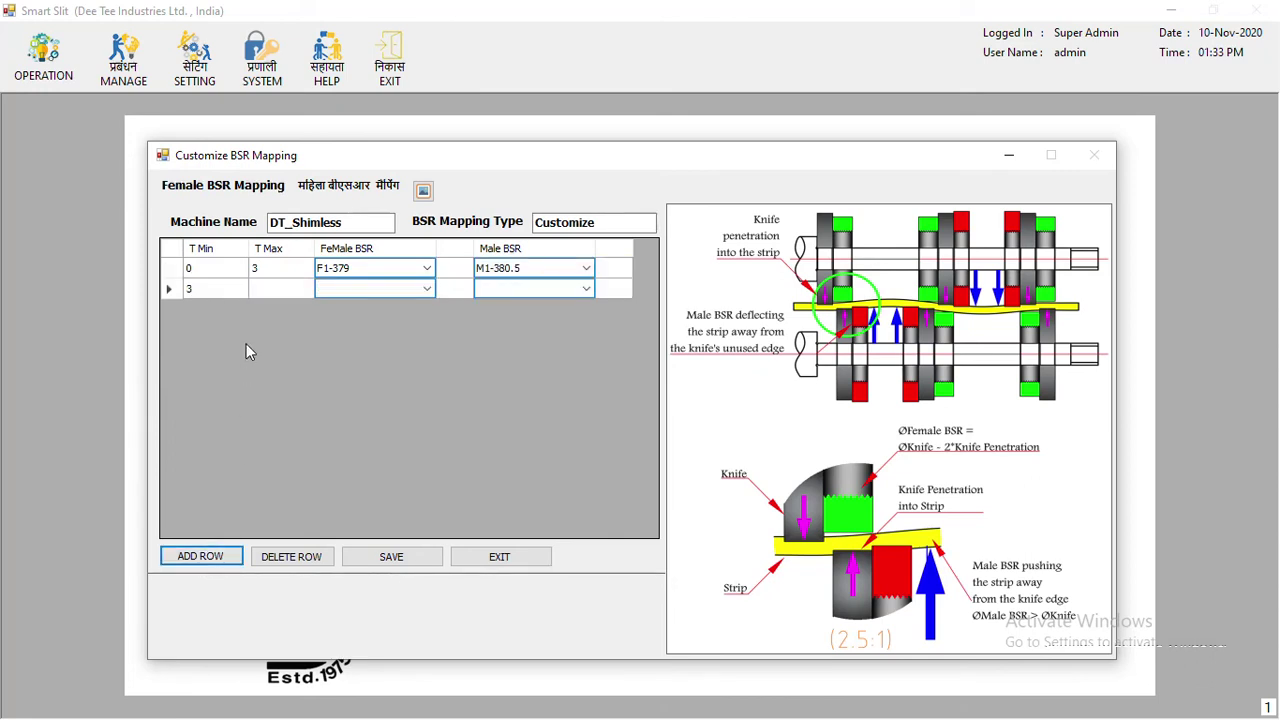
{"action": "left_click", "coordinate": [265, 289]}
{"action": "type", "text": "5"}
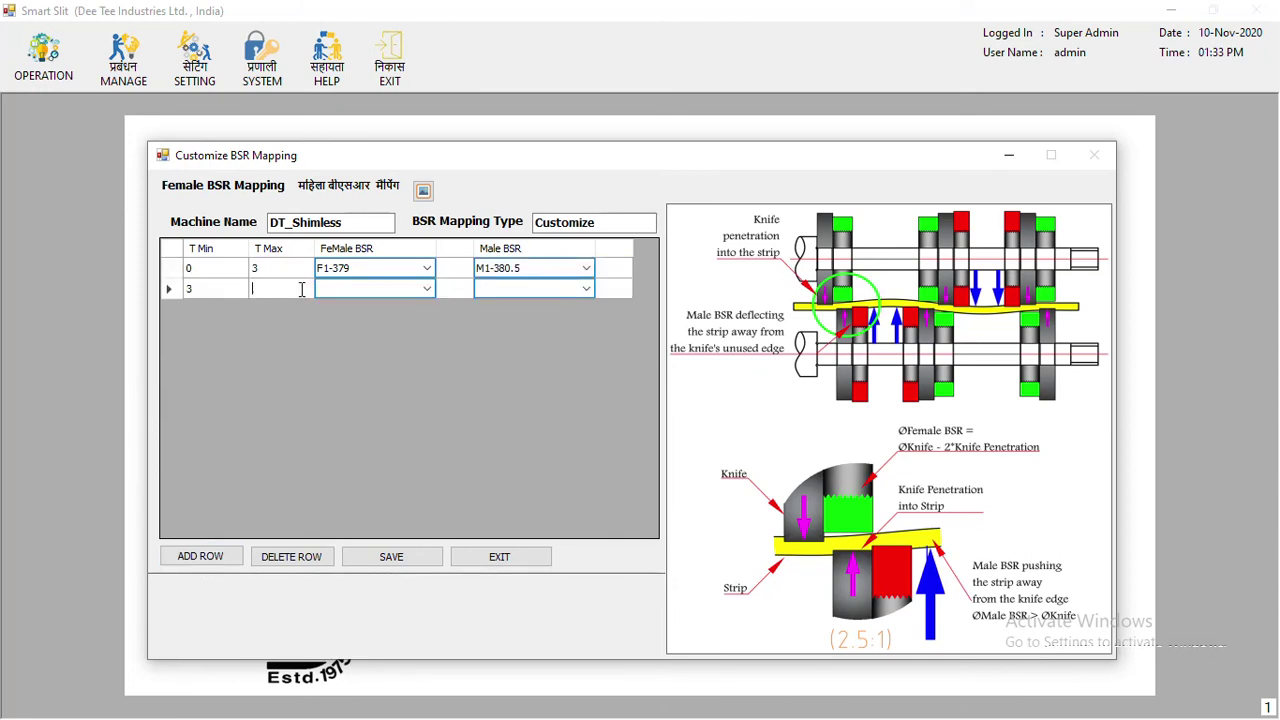
{"action": "left_click", "coordinate": [414, 292]}
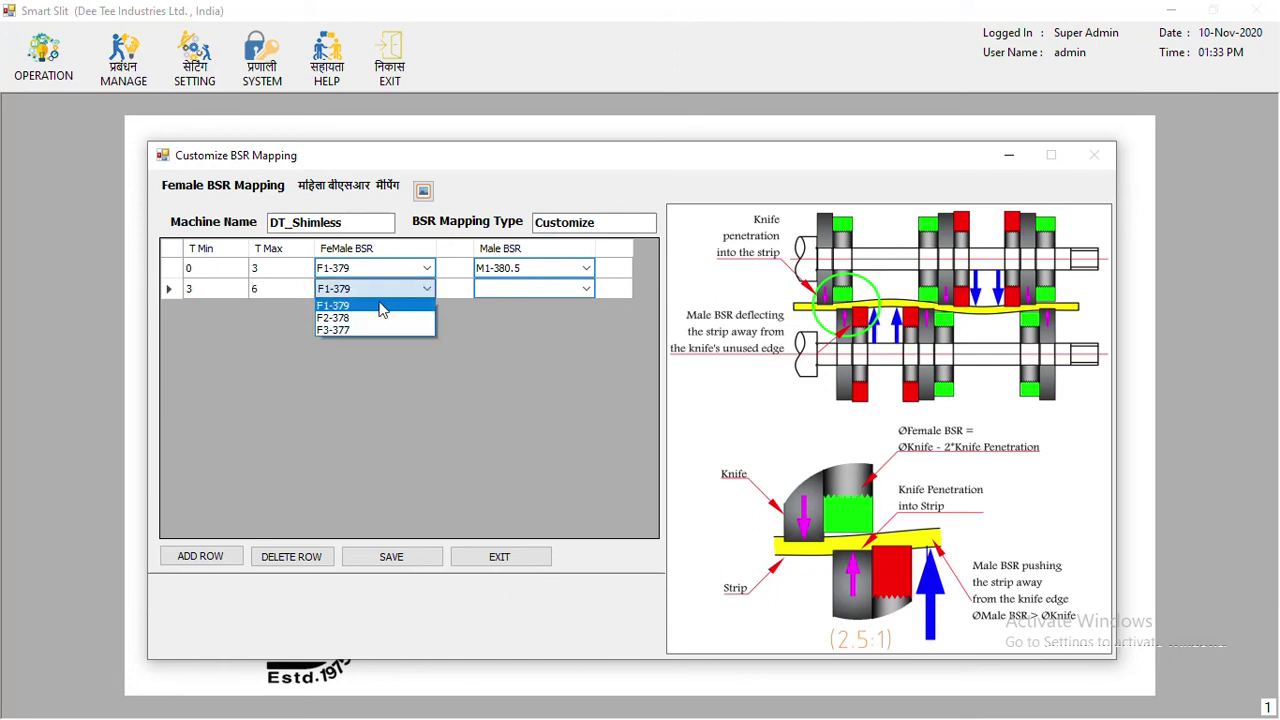
{"action": "left_click", "coordinate": [372, 314]}
{"action": "left_click", "coordinate": [570, 291]}
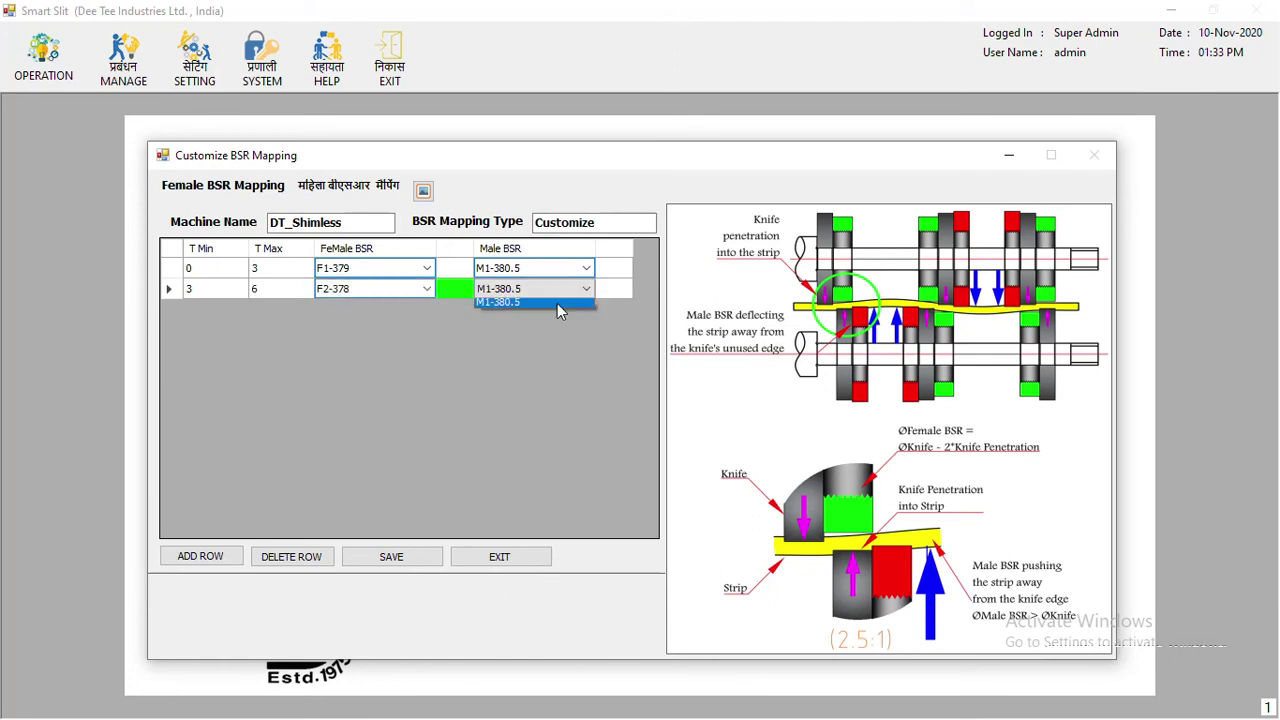
{"action": "left_click", "coordinate": [513, 305]}
Add a third mapping row for thickness 6 to 9 with female BSR F3-377 and male BSR M1-380.5
{"action": "left_click", "coordinate": [190, 557]}
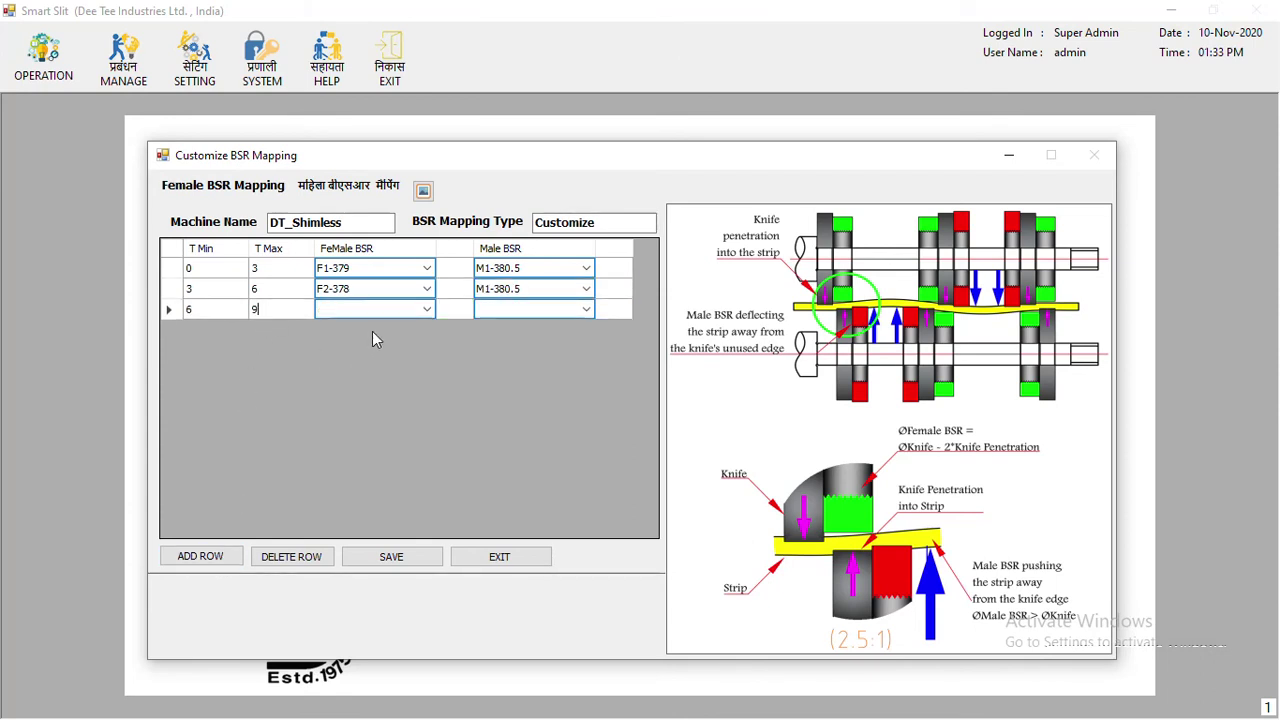
{"action": "left_click", "coordinate": [423, 308]}
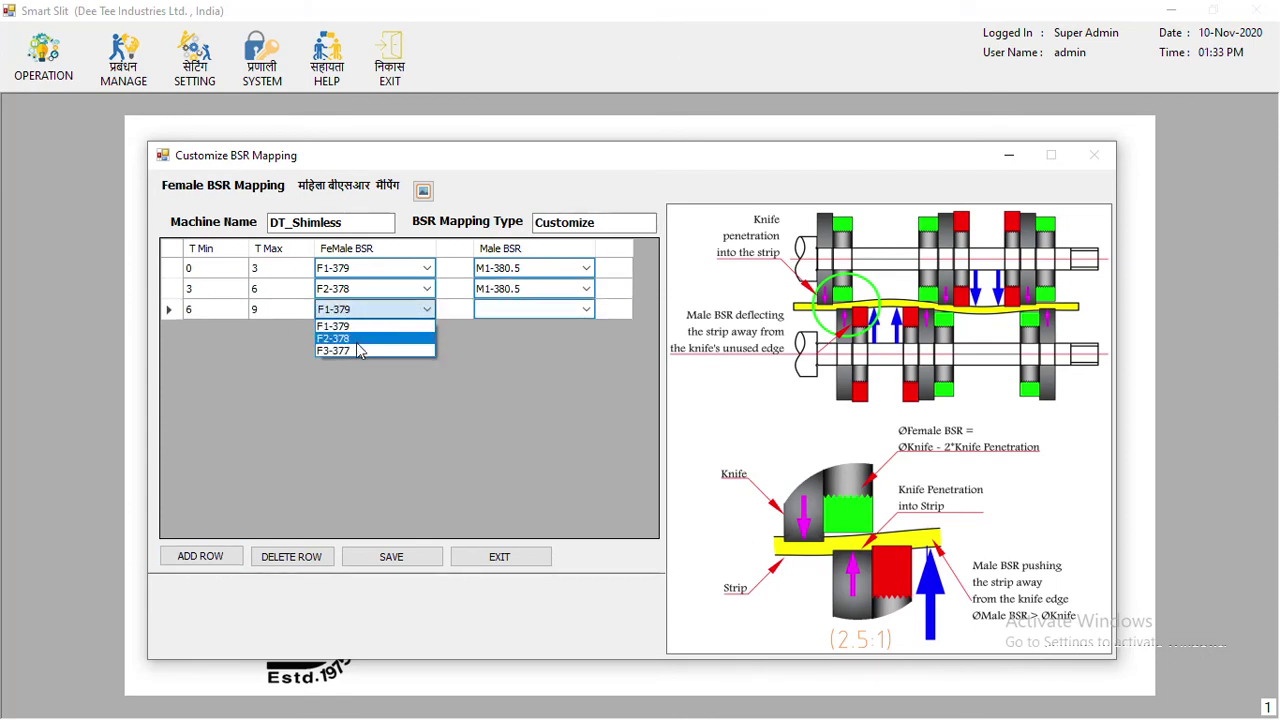
{"action": "left_click", "coordinate": [360, 350]}
{"action": "left_click", "coordinate": [586, 309]}
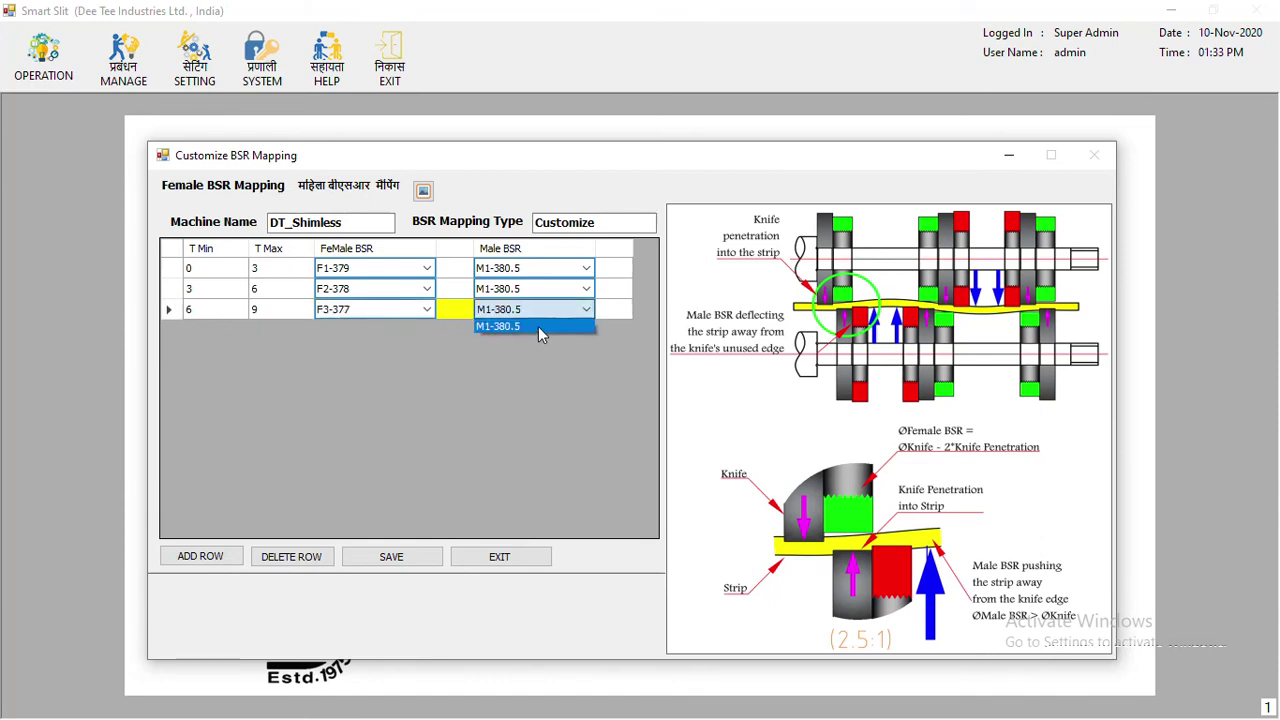
{"action": "left_click", "coordinate": [538, 326]}
Save the customized BSR mapping of DT_Shimless and exit the mapping and the machine list
{"action": "left_click", "coordinate": [365, 557]}
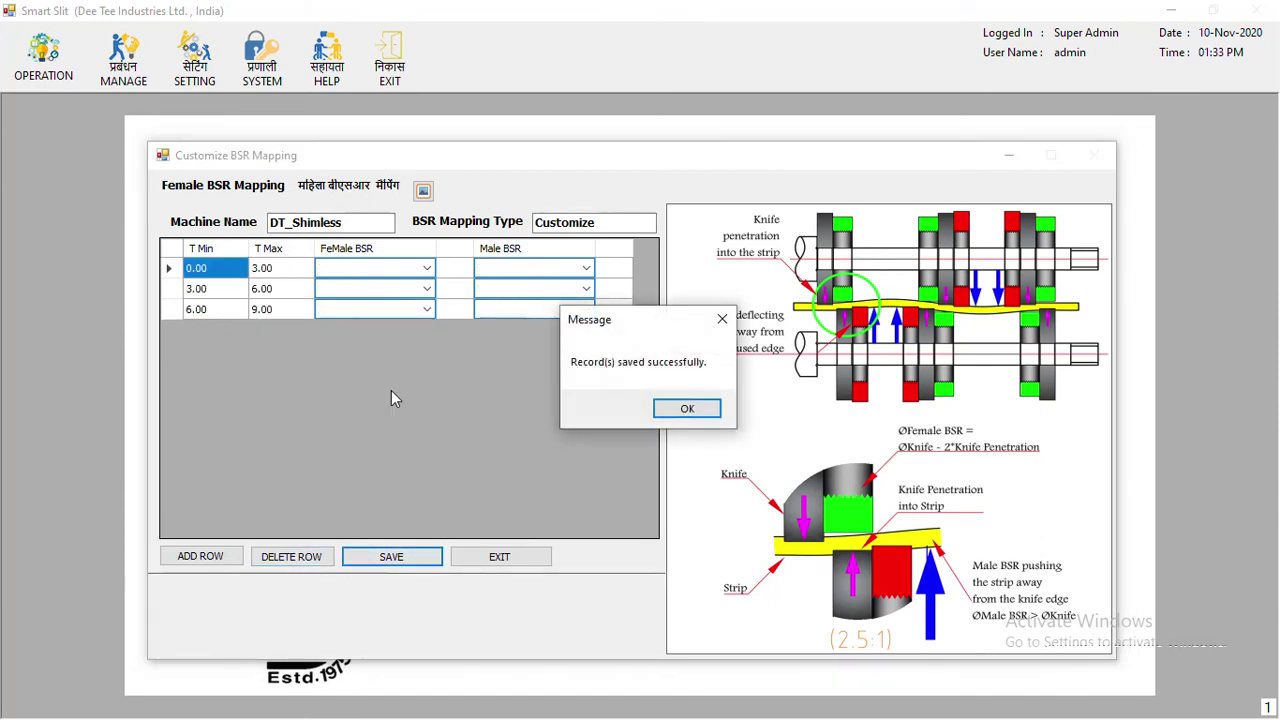
{"action": "left_click", "coordinate": [684, 410]}
{"action": "left_click", "coordinate": [481, 399]}
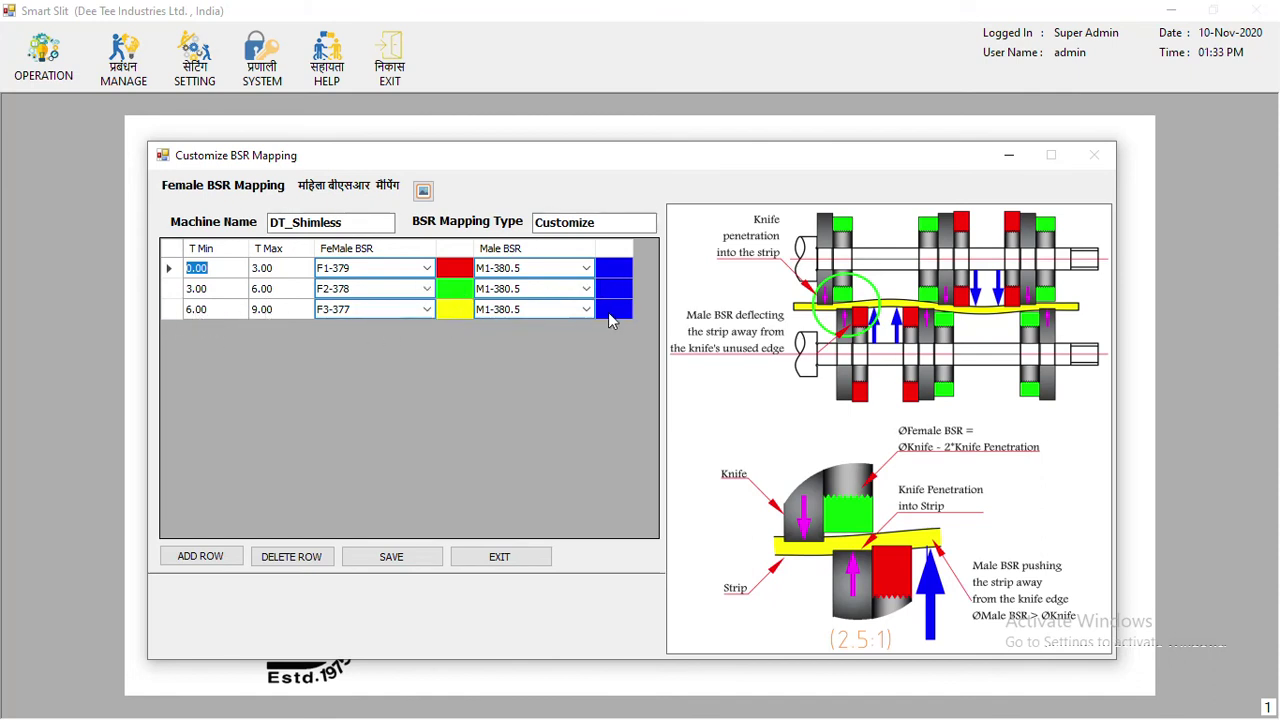
{"action": "left_click", "coordinate": [476, 560]}
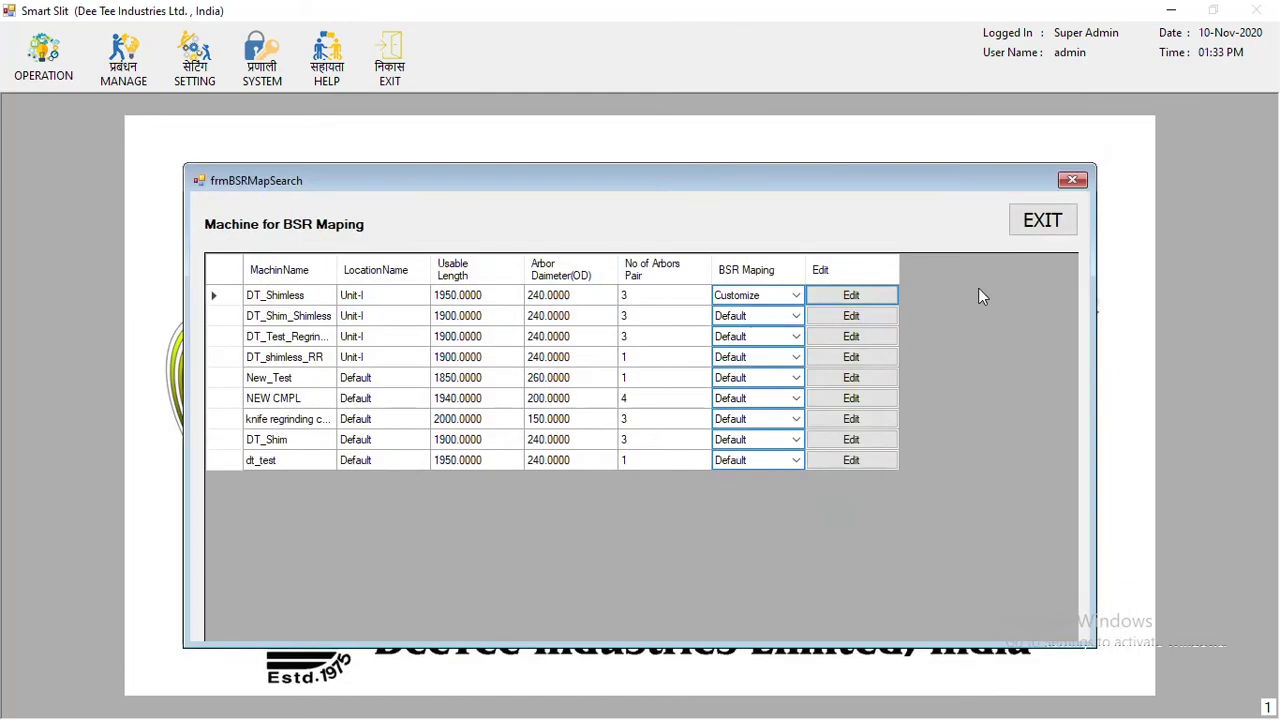
{"action": "left_click", "coordinate": [1040, 221]}
Open a new male-female slitting plan with a coil thickness of 1 mm and proceed to its configuration
{"action": "left_click", "coordinate": [43, 60]}
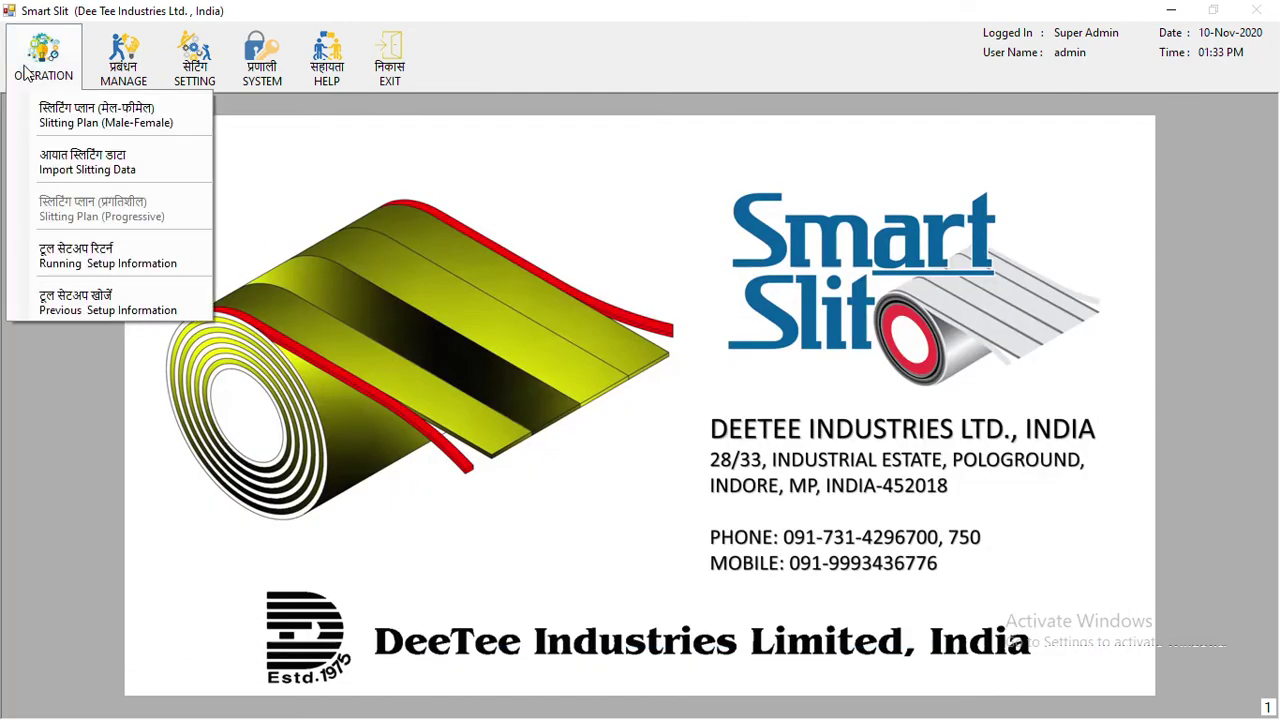
{"action": "left_click", "coordinate": [126, 134]}
{"action": "left_click_drag", "start_coordinate": [446, 430], "coordinate": [373, 436]}
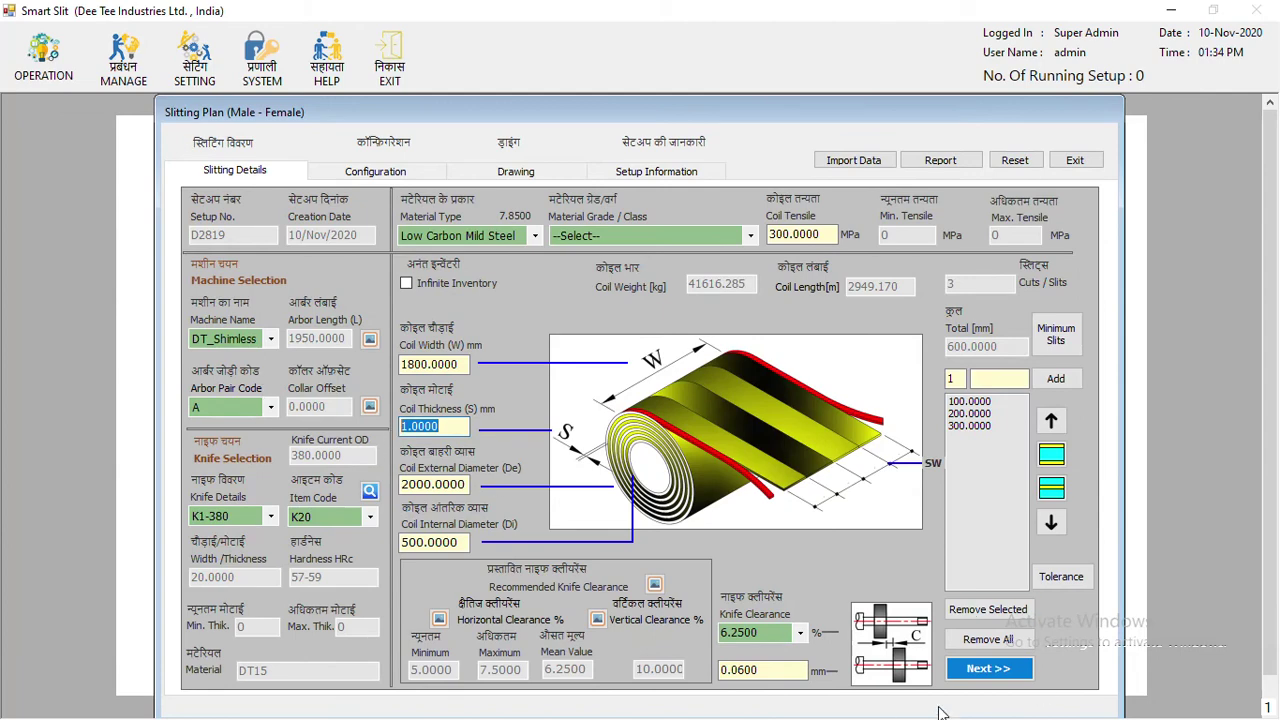
{"action": "left_click", "coordinate": [986, 668]}
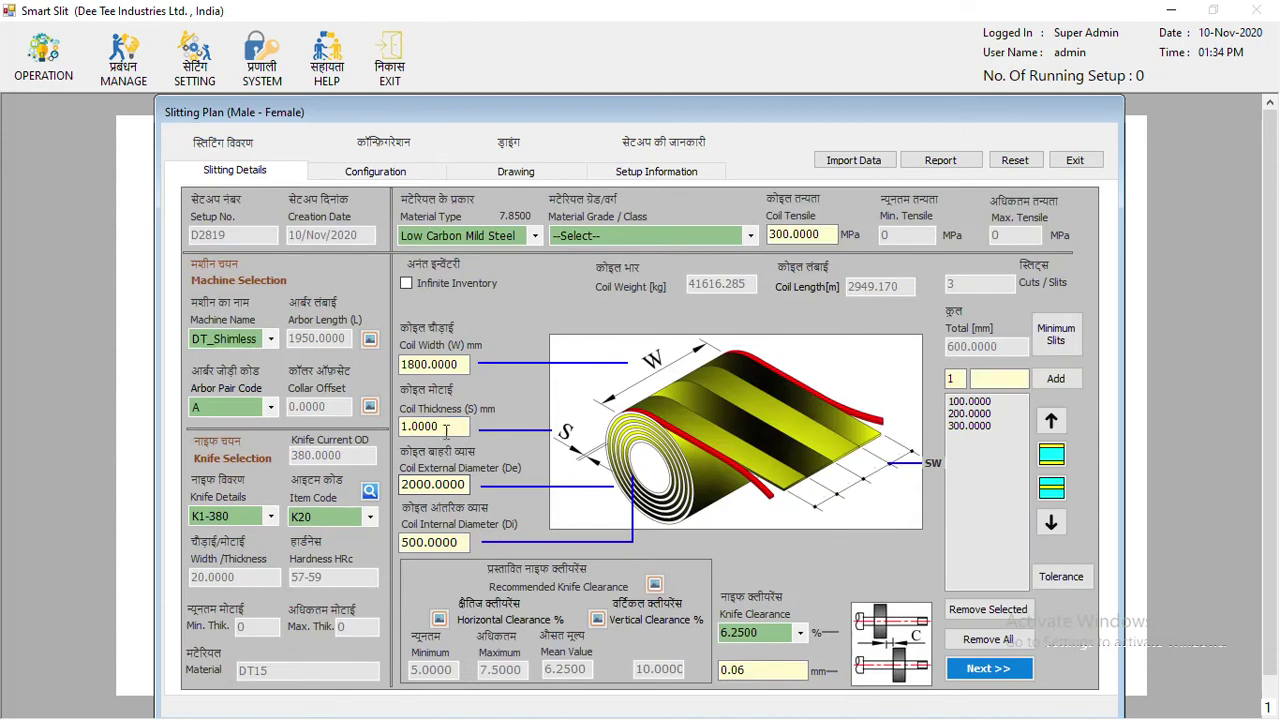
{"action": "left_click", "coordinate": [988, 668]}
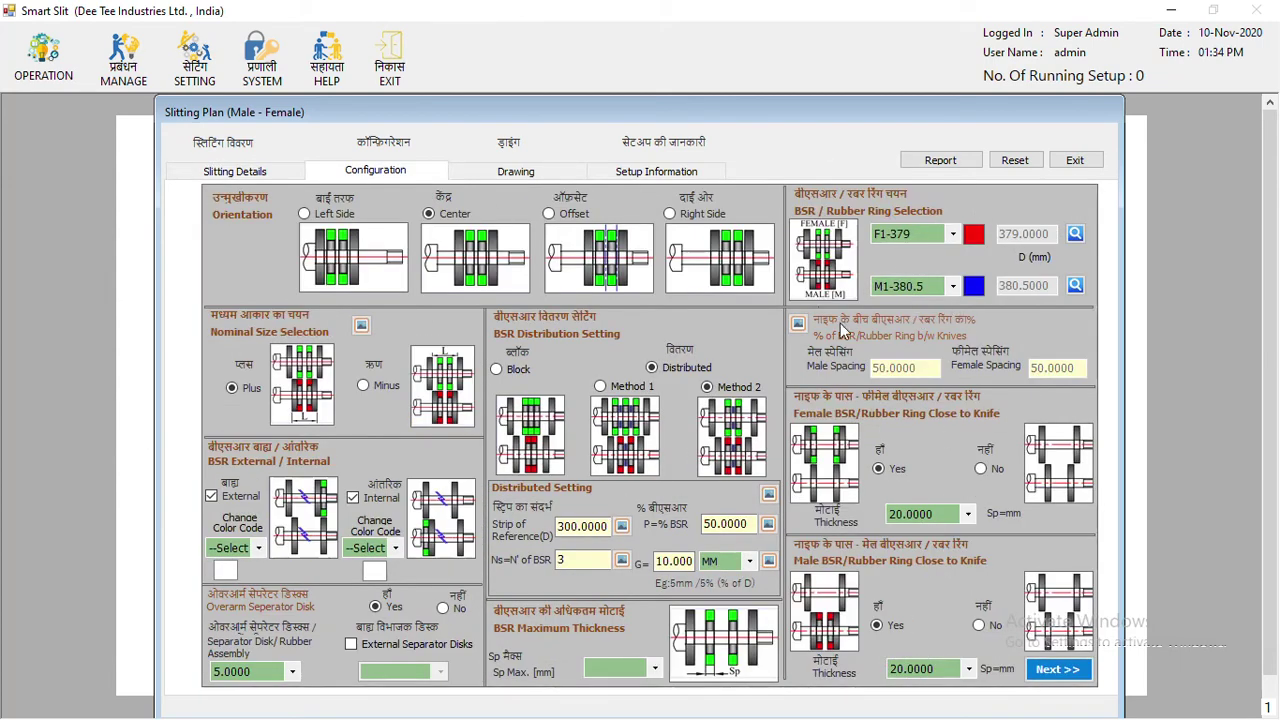
Set the coil thickness to 3.1 mm and check the BSR selection in the configuration
{"action": "left_click", "coordinate": [227, 178]}
{"action": "left_click", "coordinate": [438, 428]}
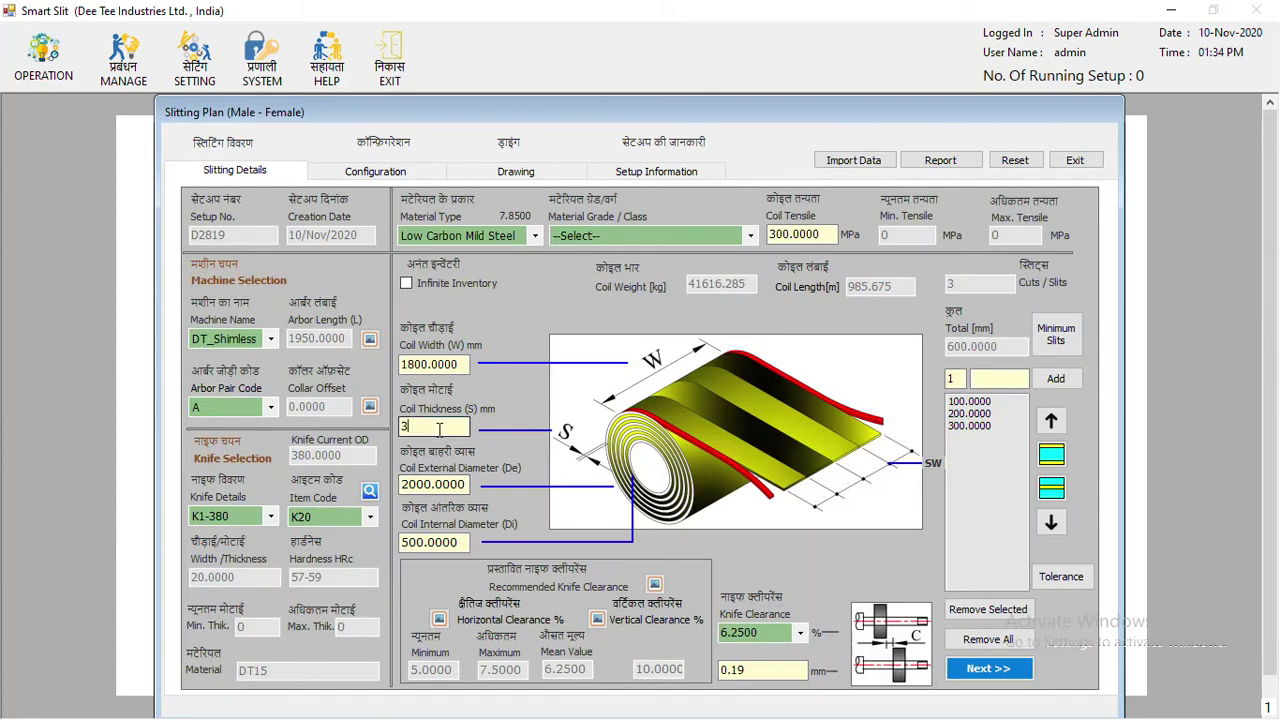
{"action": "type", "text": ".1"}
{"action": "left_click", "coordinate": [988, 668]}
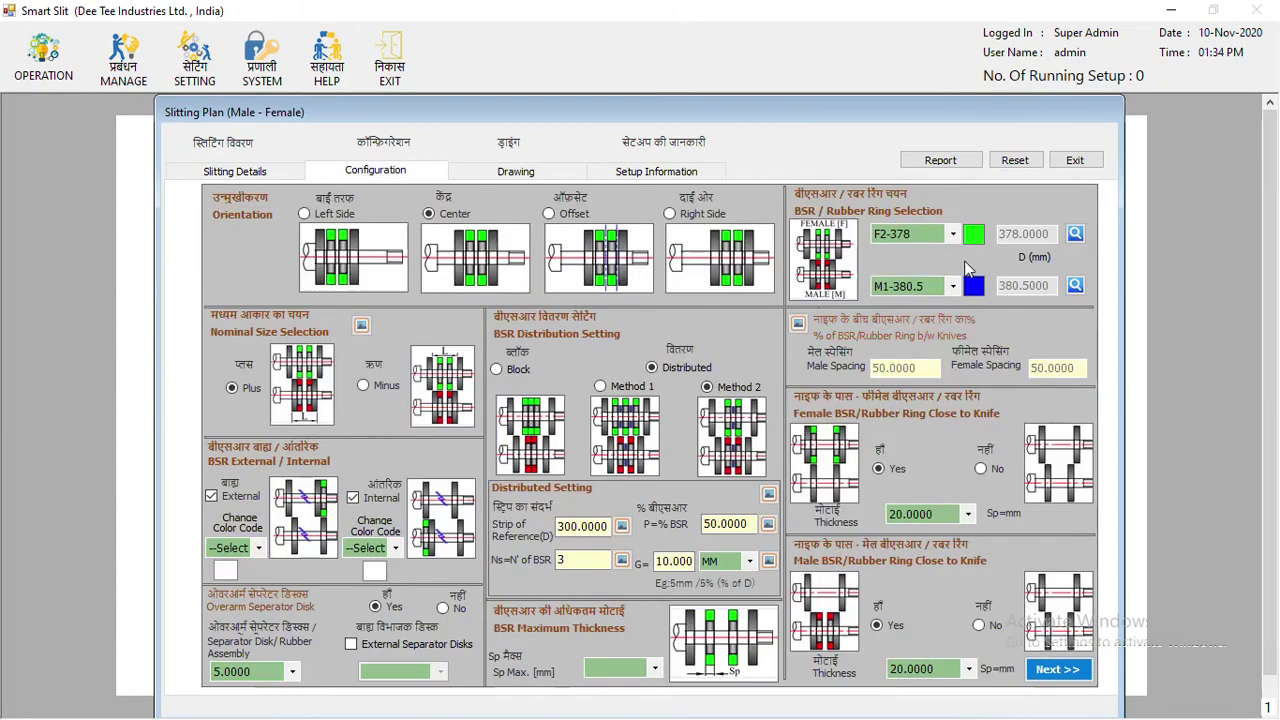
Test coil thicknesses of 6 mm and 6.1 mm, checking the mapped BSR selection in the configuration for each
{"action": "left_click", "coordinate": [270, 172]}
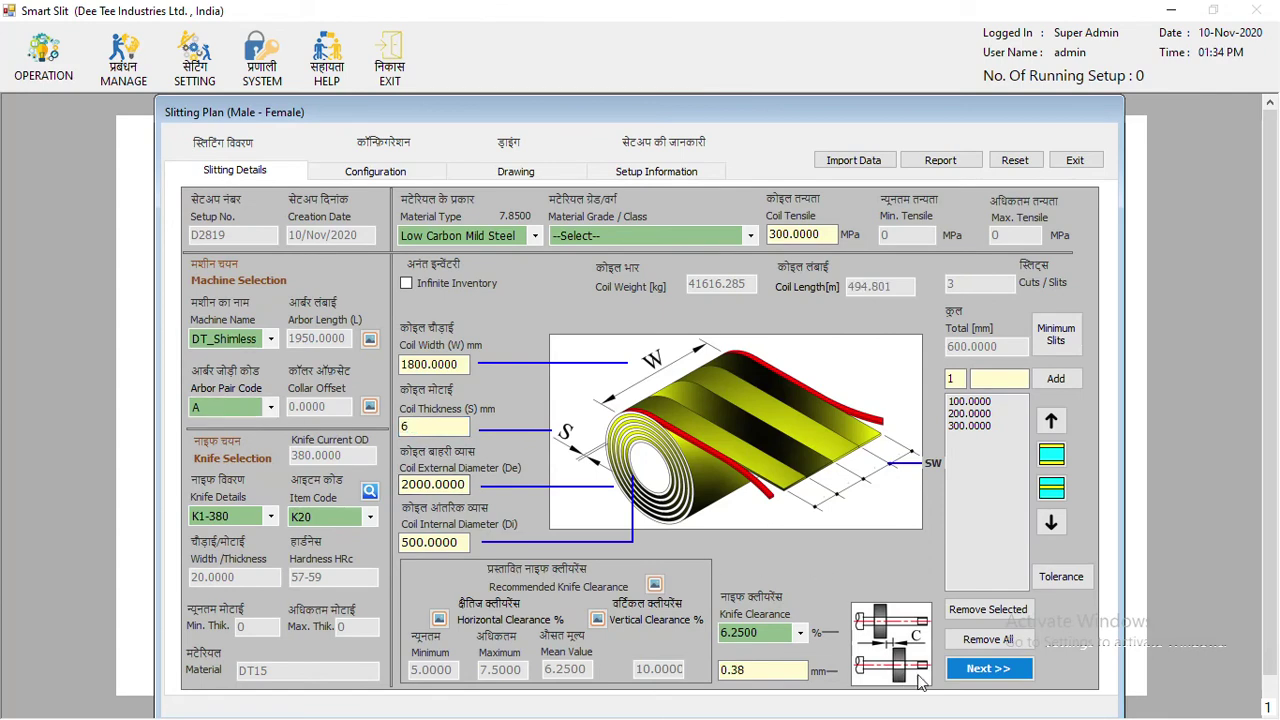
{"action": "left_click", "coordinate": [975, 668]}
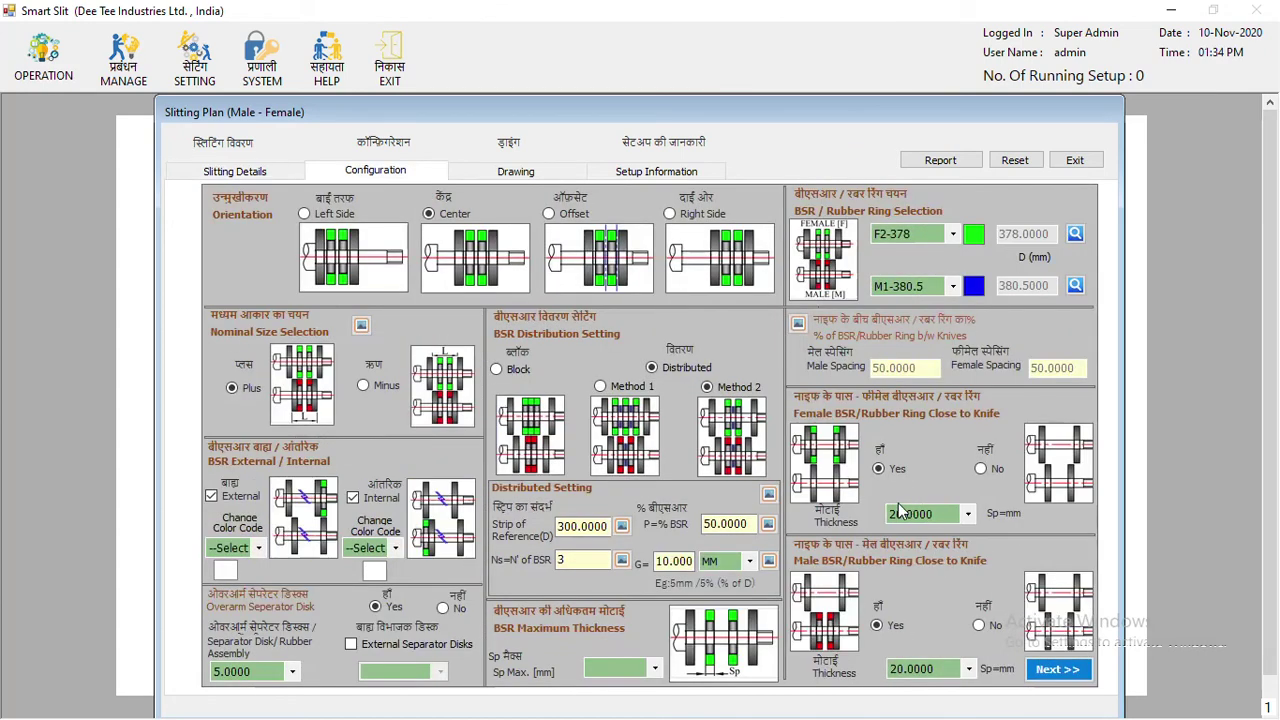
{"action": "left_click", "coordinate": [270, 172]}
{"action": "type", "text": "6"}
{"action": "key", "text": "BackSpace"}
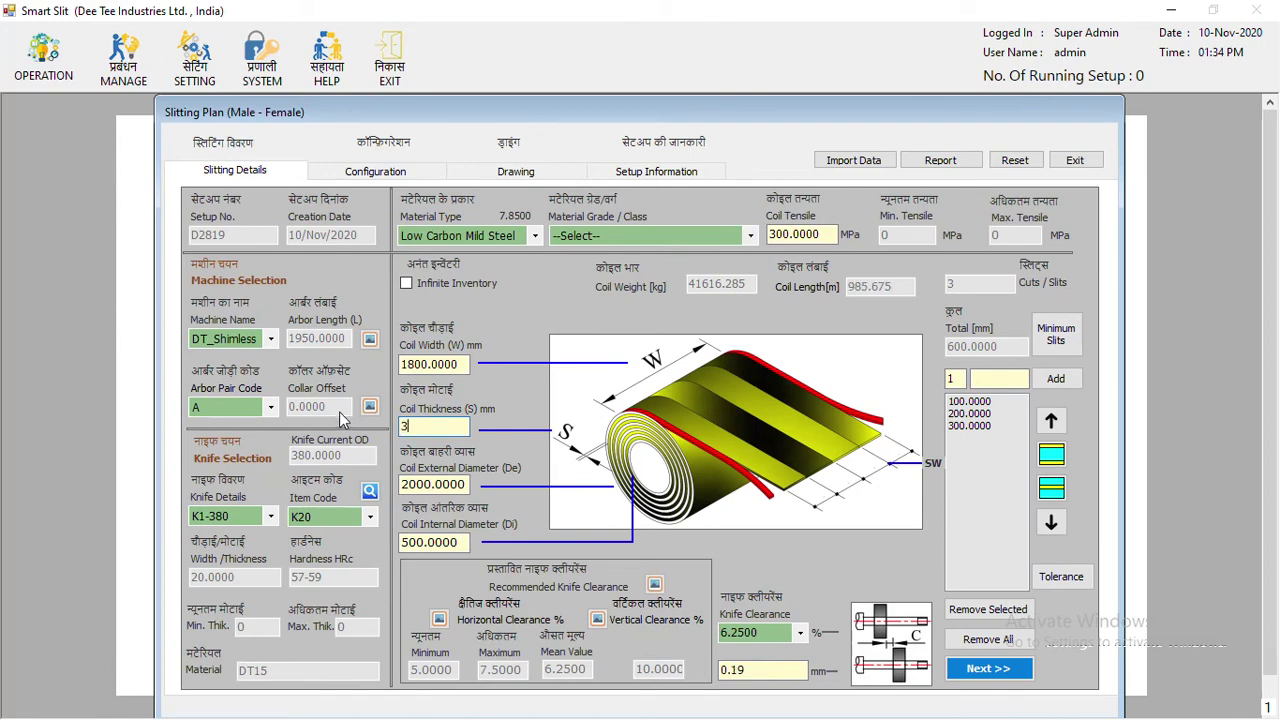
{"action": "type", "text": "6.1"}
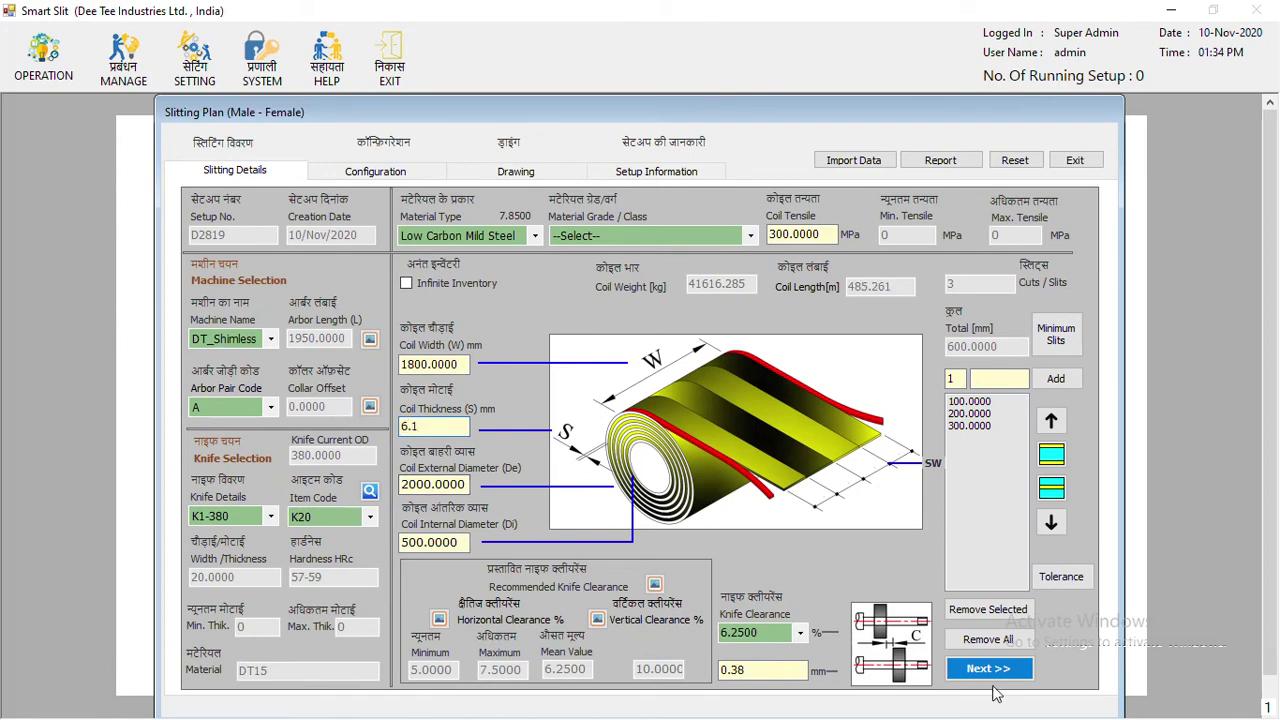
{"action": "left_click", "coordinate": [988, 668]}
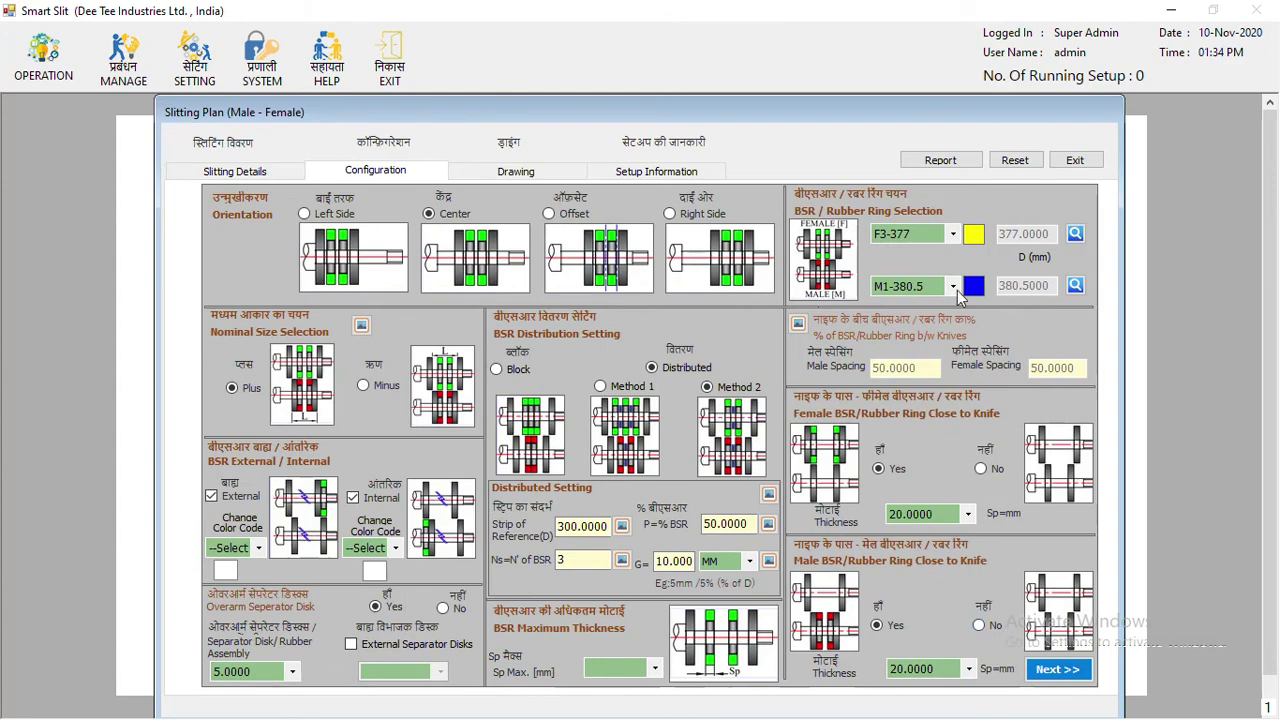
Set the coil thickness to 9 mm and proceed to the configuration to check the mapped BSRs
{"action": "left_click", "coordinate": [288, 175]}
{"action": "double_click", "coordinate": [432, 421]}
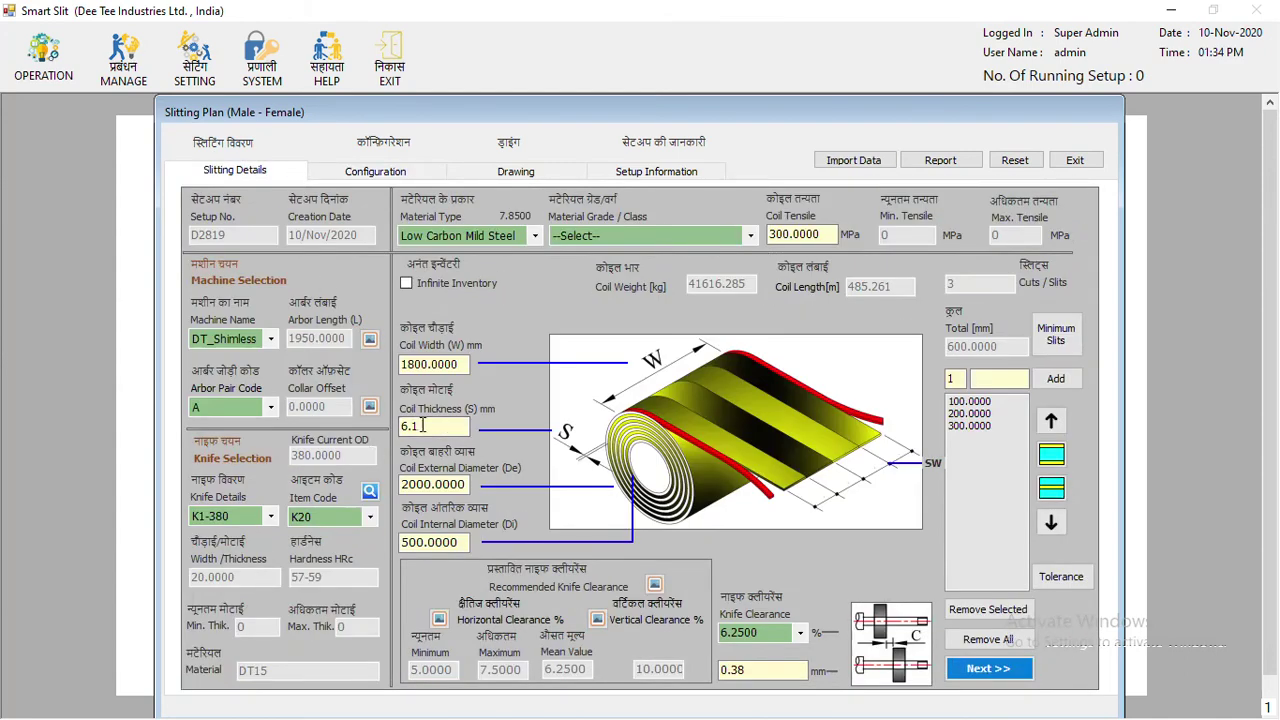
{"action": "type", "text": "8"}
{"action": "left_click", "coordinate": [988, 668]}
Set the coil thickness to 9.5 mm, beyond the mapped ranges, and compare it with the BSR selection in the configuration
{"action": "left_click", "coordinate": [218, 174]}
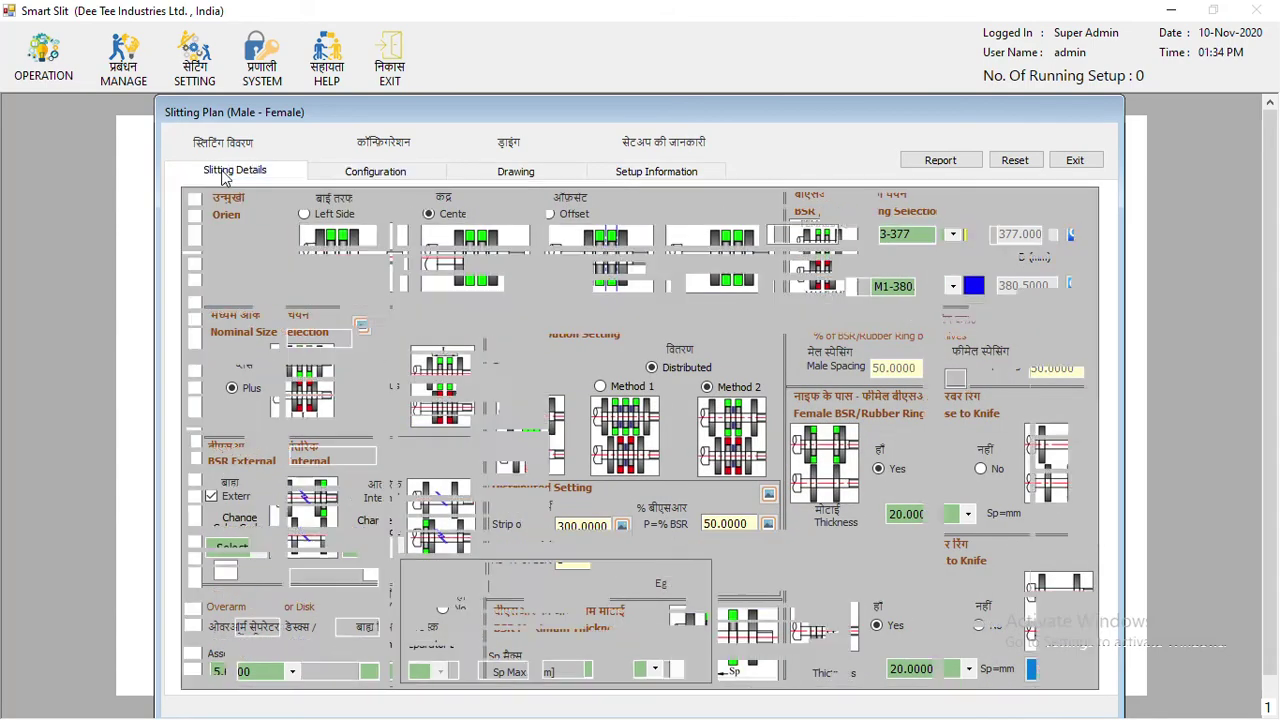
{"action": "left_click", "coordinate": [425, 427]}
{"action": "type", "text": "."}
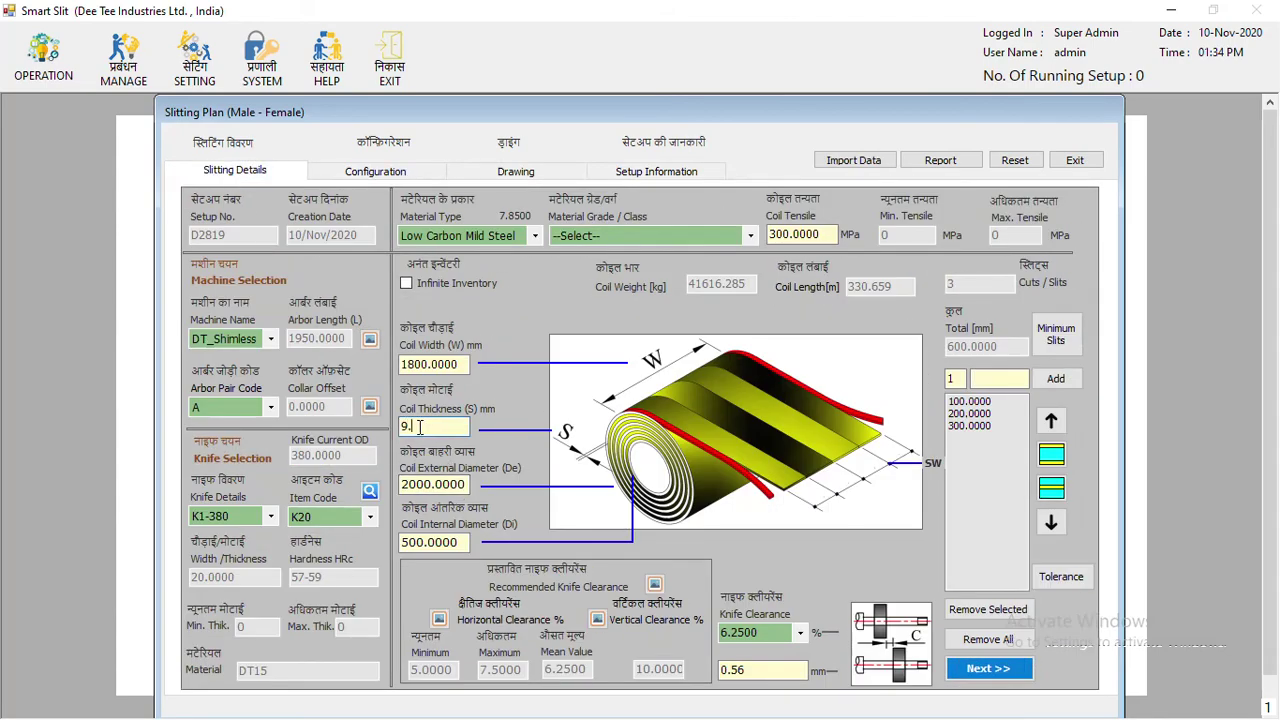
{"action": "type", "text": "5"}
{"action": "left_click", "coordinate": [948, 673]}
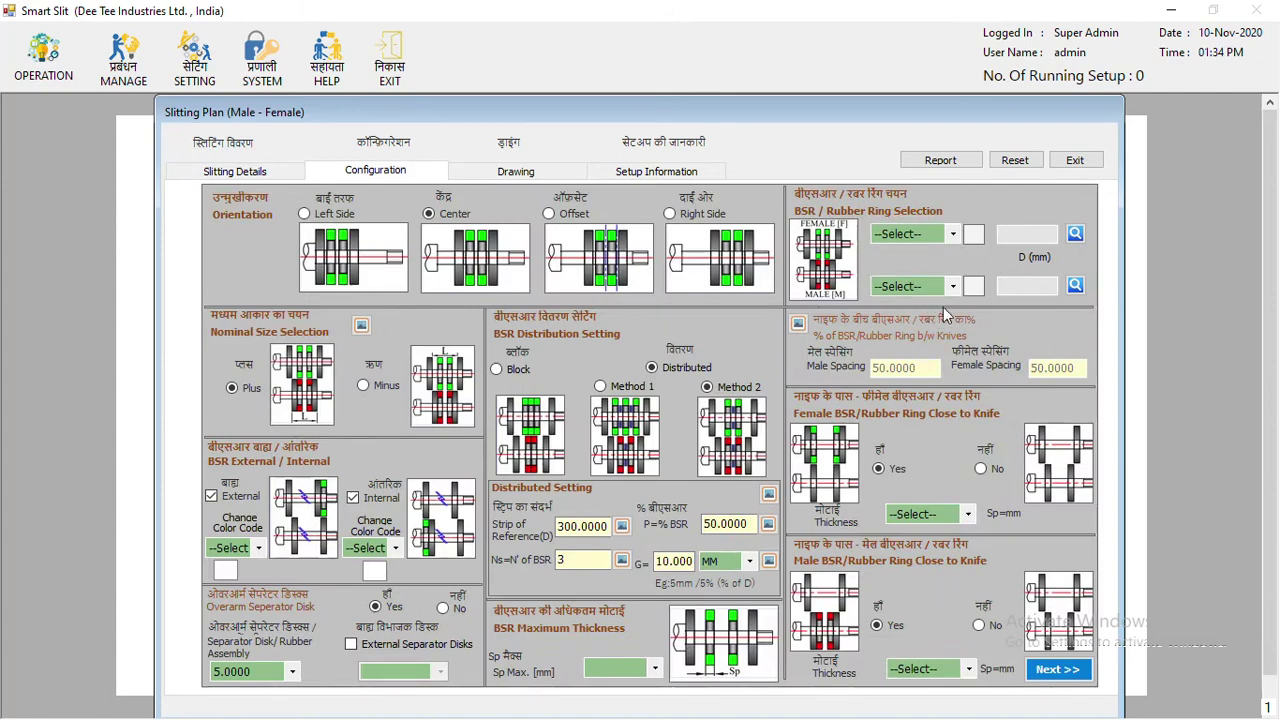
{"action": "left_click", "coordinate": [258, 174]}
{"action": "left_click", "coordinate": [410, 428]}
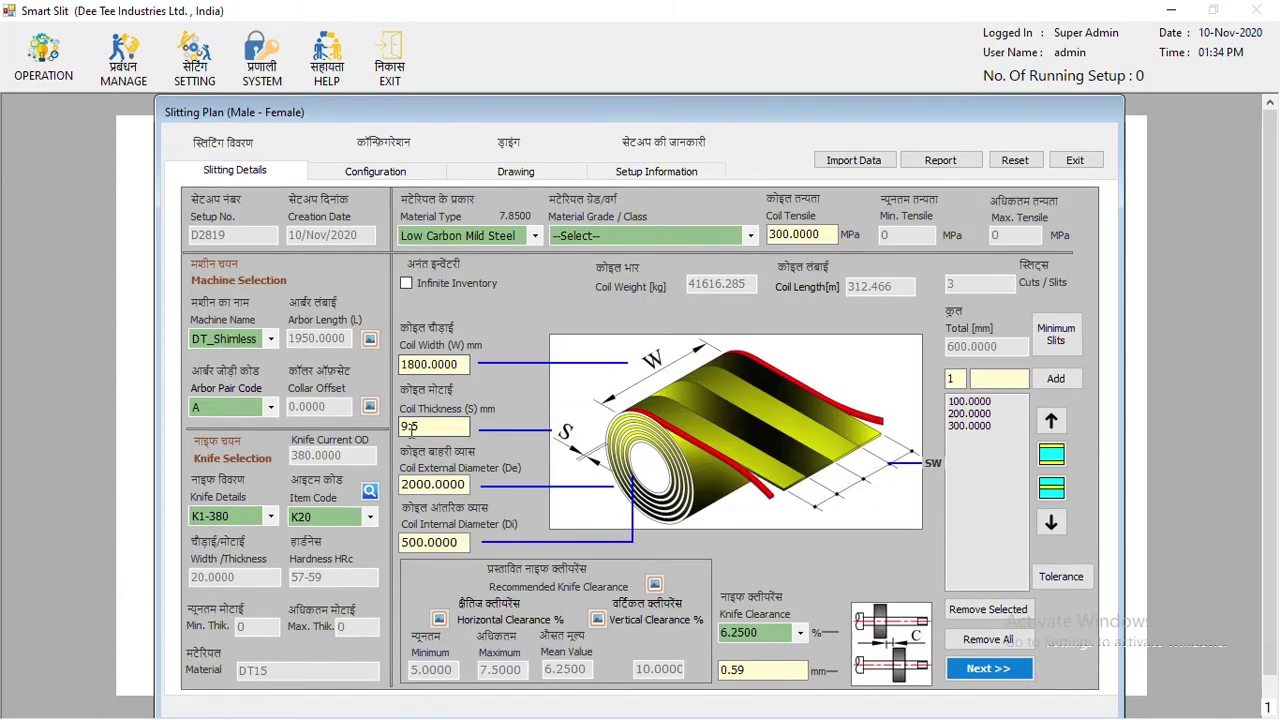
{"action": "left_click", "coordinate": [436, 431]}
{"action": "left_click", "coordinate": [977, 671]}
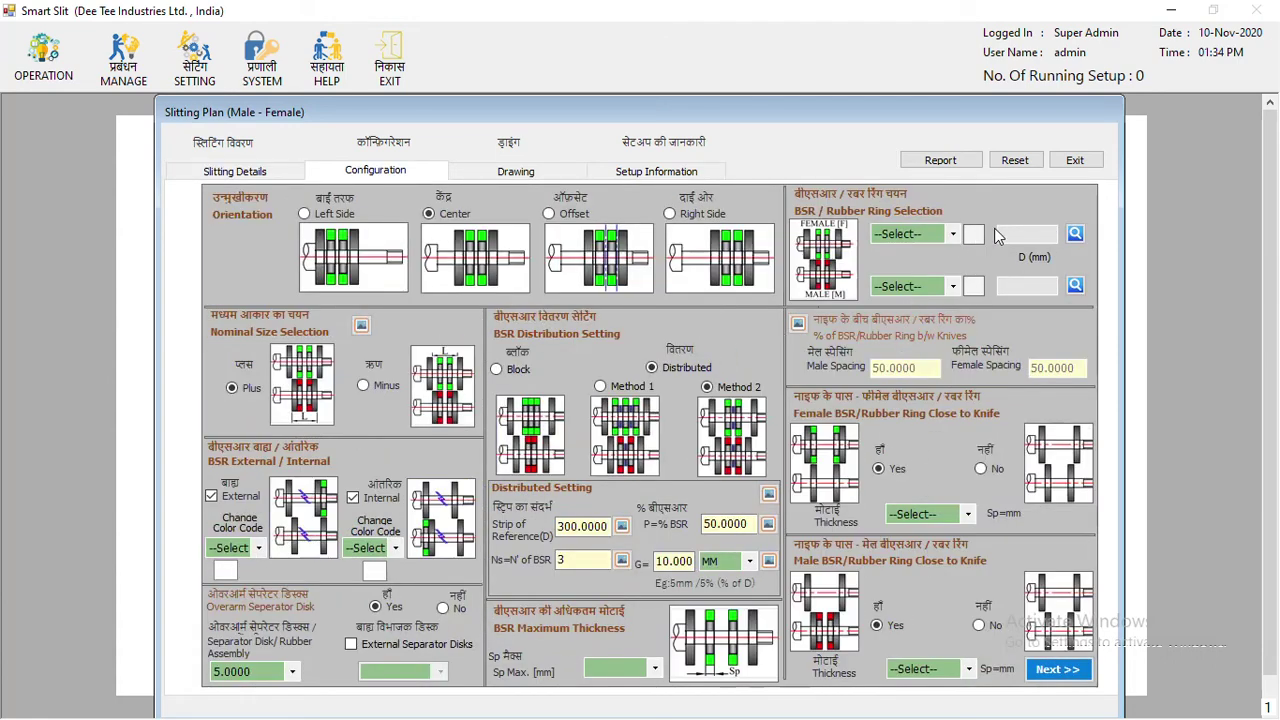
Manually select the F3-377 female BSR and the M1-380.5 male BSR in the configuration
{"action": "left_click", "coordinate": [950, 234]}
{"action": "left_click", "coordinate": [929, 265]}
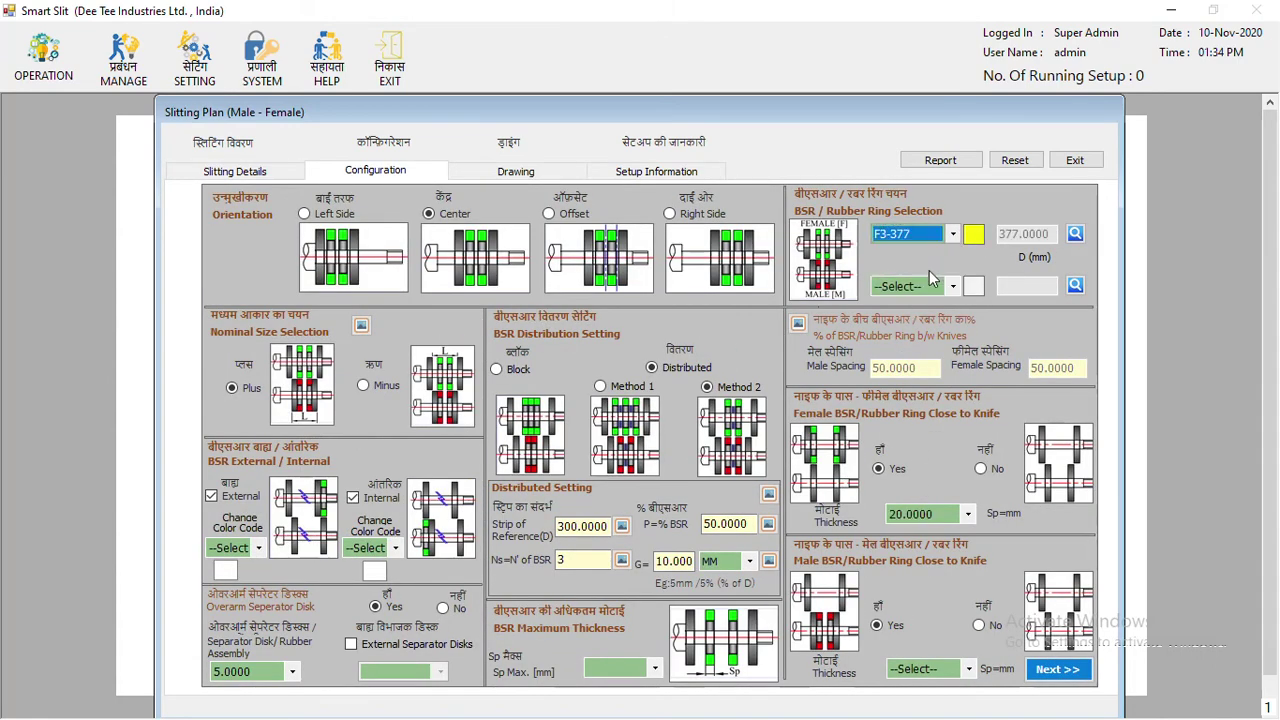
{"action": "left_click", "coordinate": [930, 286]}
{"action": "left_click", "coordinate": [900, 314]}
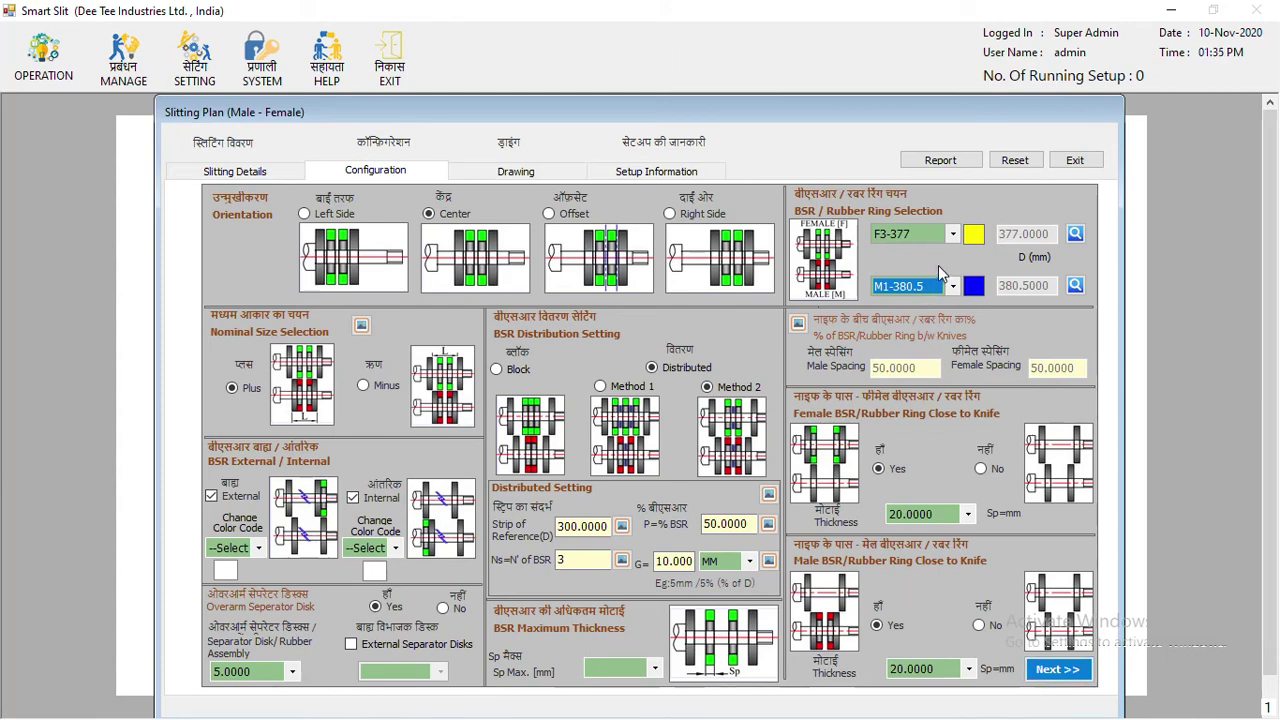
Stay in the slitting plan, check its drawing view and return to the slitting details
{"action": "left_click", "coordinate": [1079, 167]}
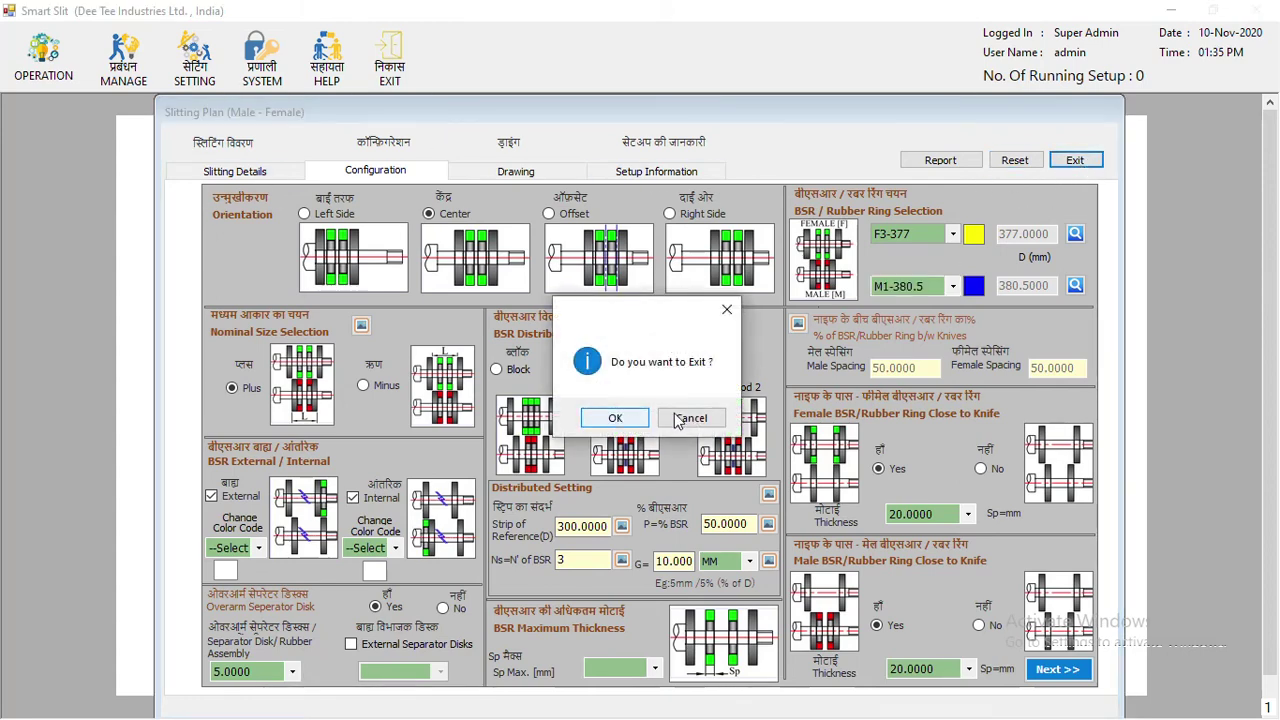
{"action": "left_click", "coordinate": [689, 417]}
{"action": "left_click", "coordinate": [507, 172]}
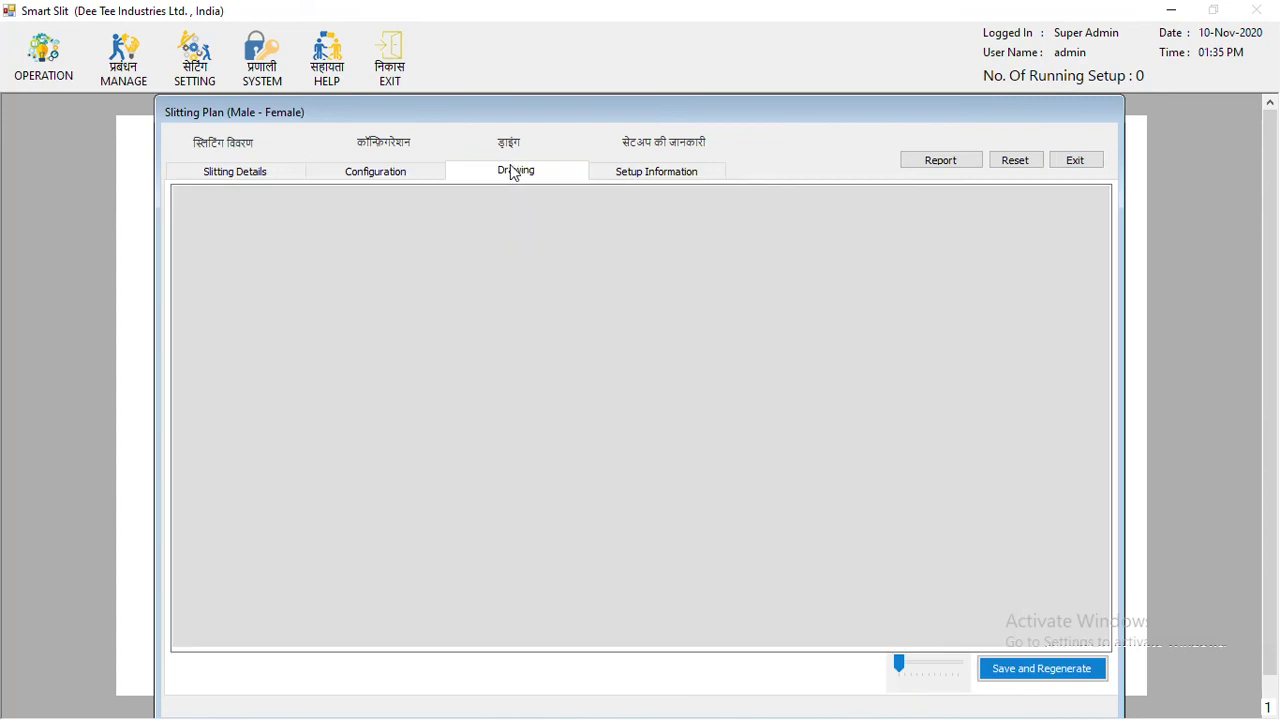
{"action": "left_click", "coordinate": [350, 171]}
{"action": "left_click", "coordinate": [264, 180]}
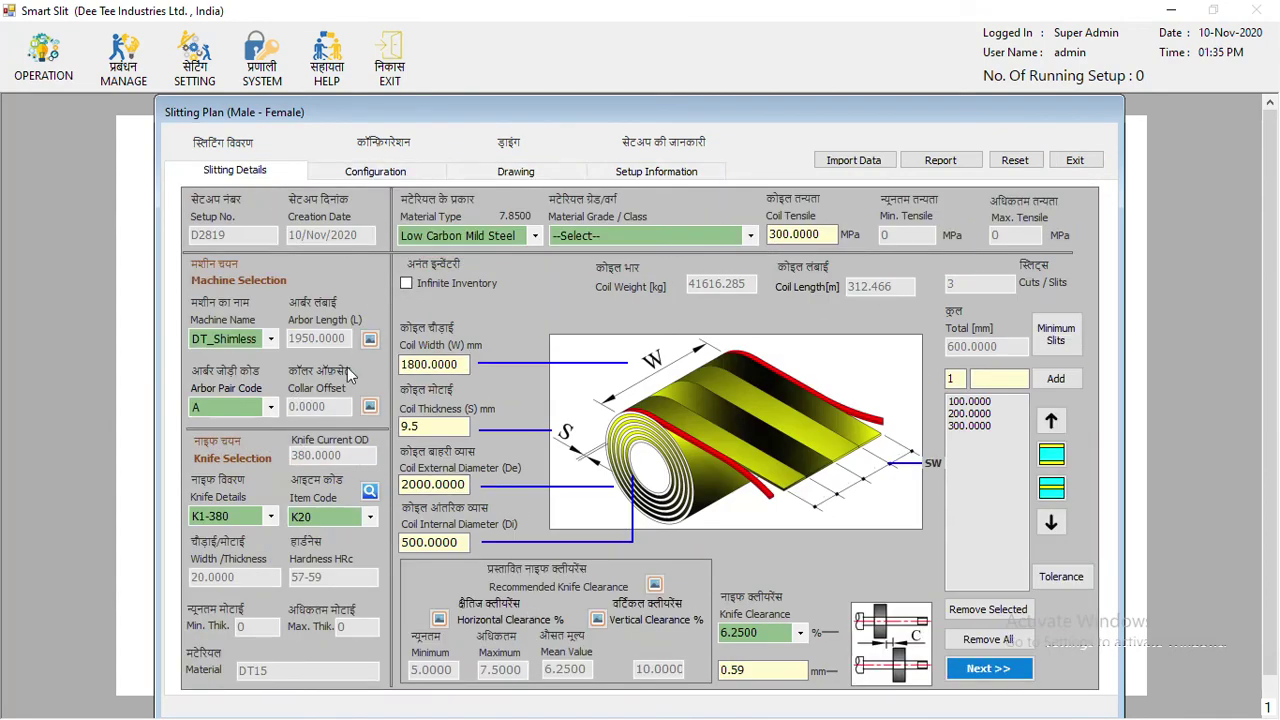
Try the machines DT_Shim, DT_shimless_RR, DT_Test_Regrinding and knife regrinding check in the slitting details
{"action": "left_click", "coordinate": [232, 340]}
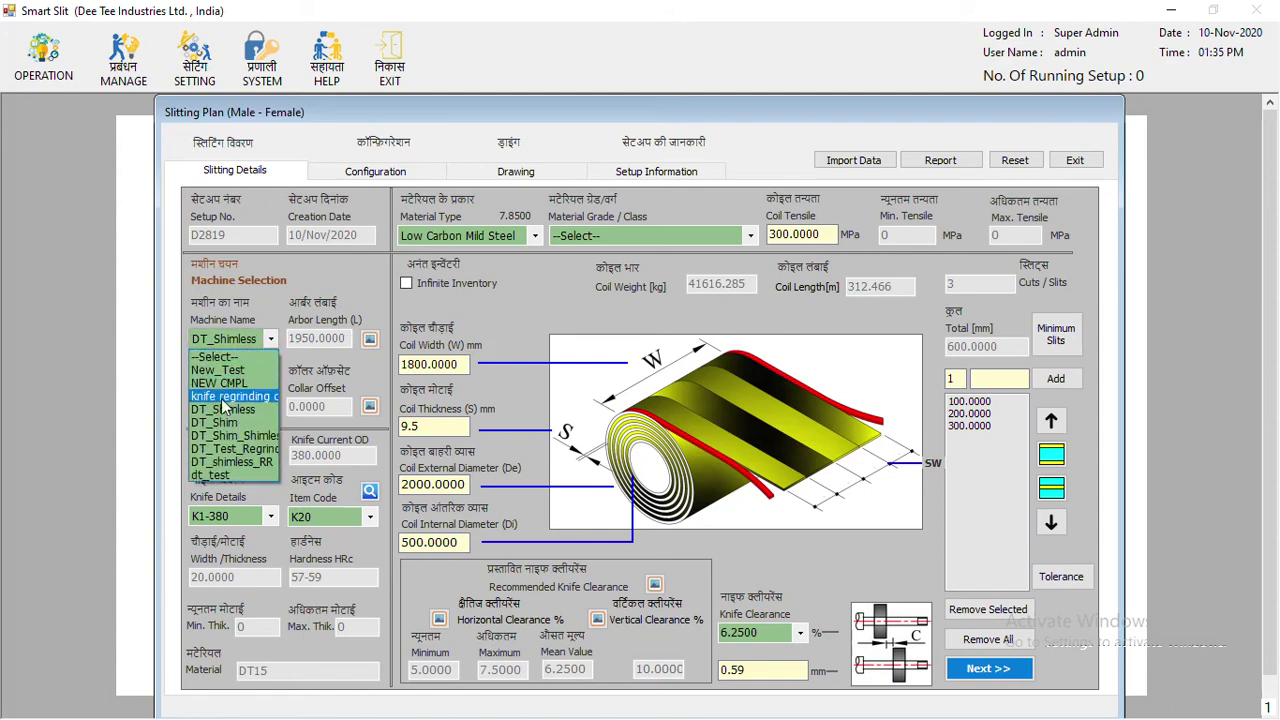
{"action": "left_click", "coordinate": [220, 424]}
{"action": "left_click", "coordinate": [269, 340]}
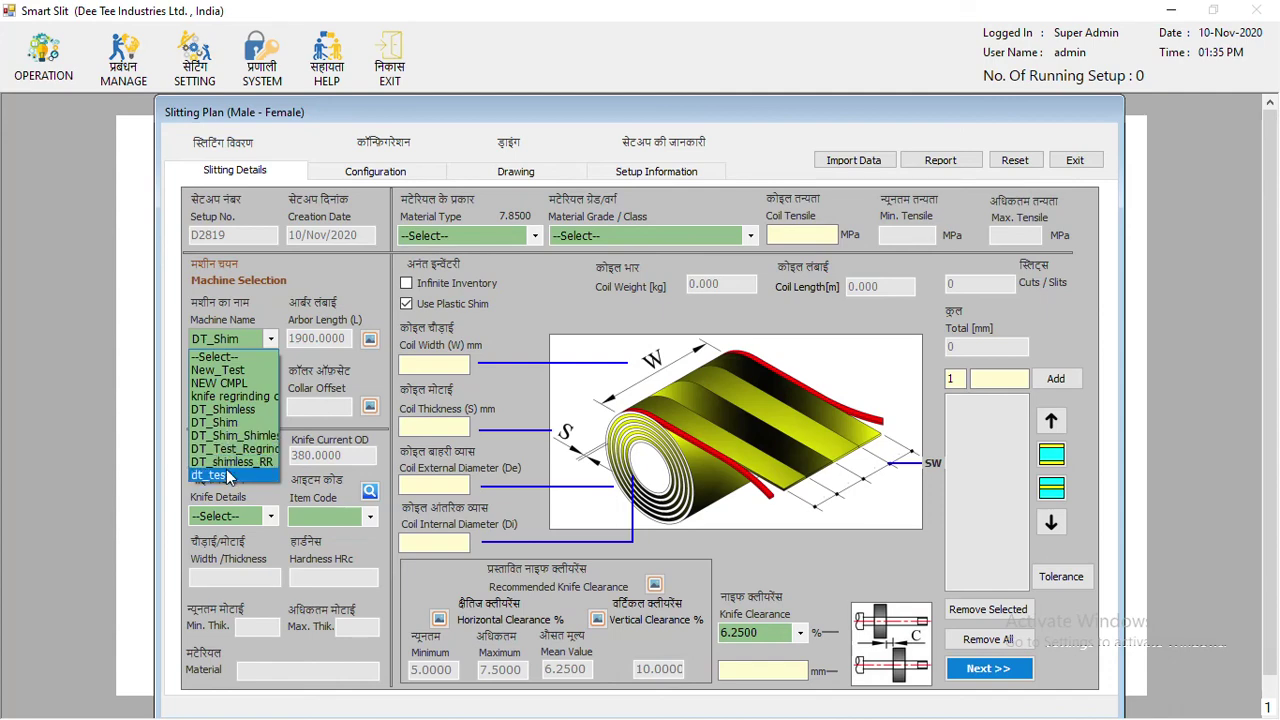
{"action": "left_click", "coordinate": [226, 463]}
{"action": "left_click", "coordinate": [260, 346]}
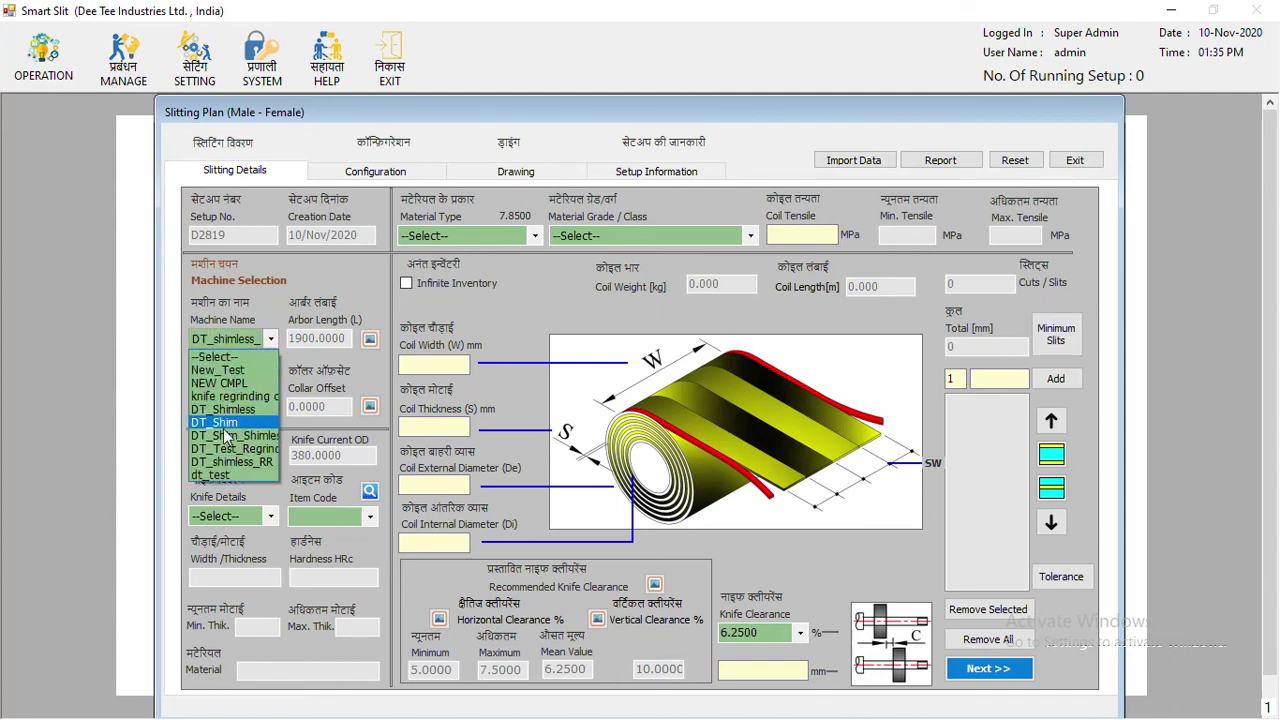
{"action": "left_click", "coordinate": [224, 447]}
{"action": "left_click", "coordinate": [256, 341]}
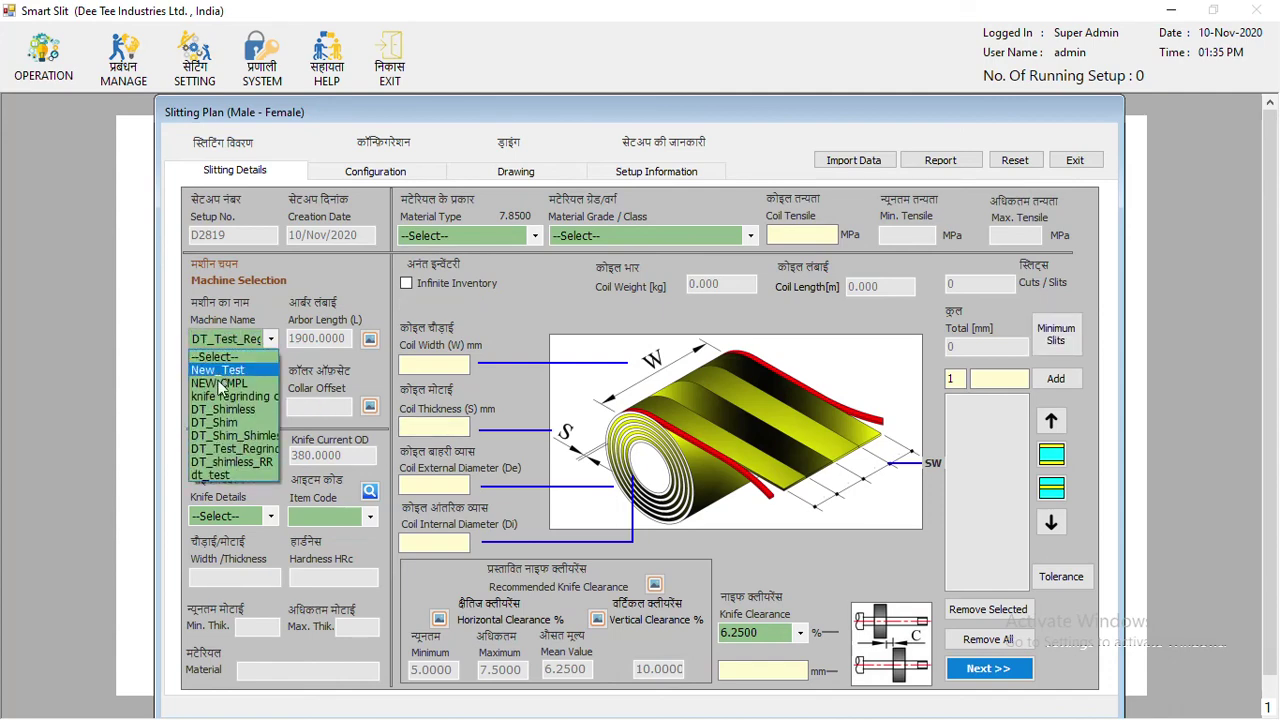
{"action": "left_click", "coordinate": [226, 409]}
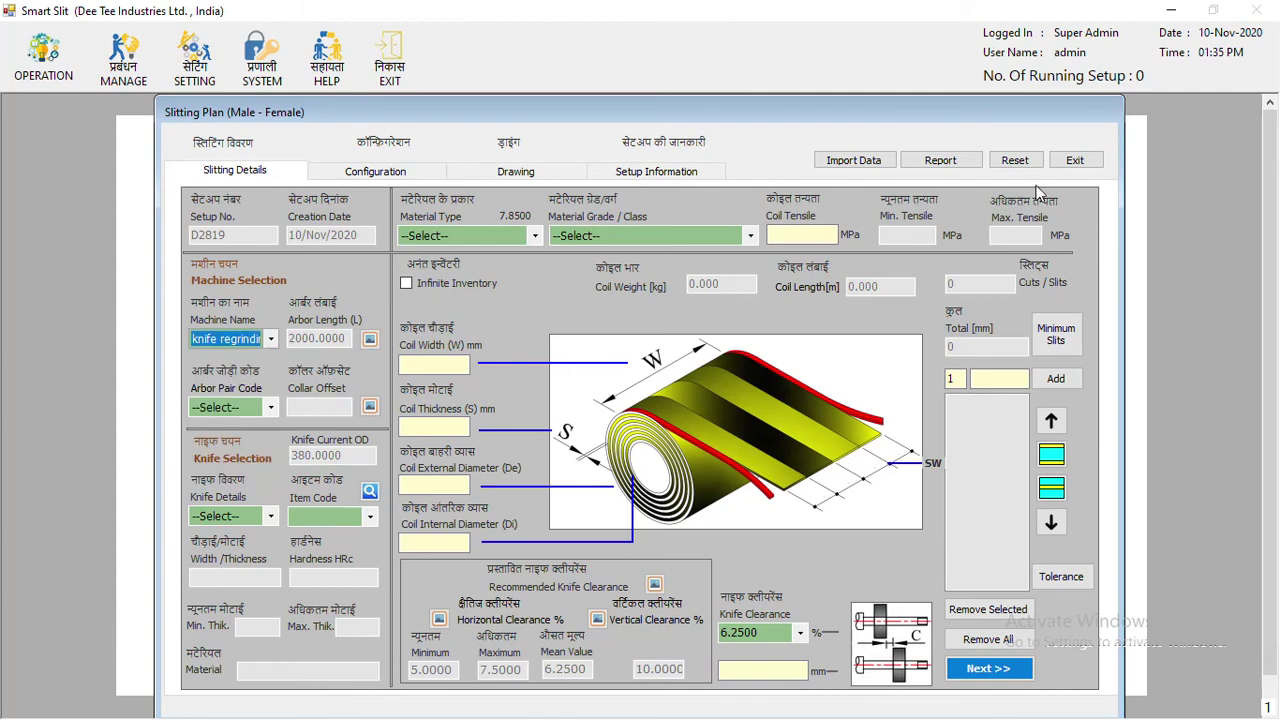
Exit the male-female slitting plan and open the Knife Regrinding window
{"action": "left_click", "coordinate": [1074, 160]}
{"action": "left_click", "coordinate": [615, 416]}
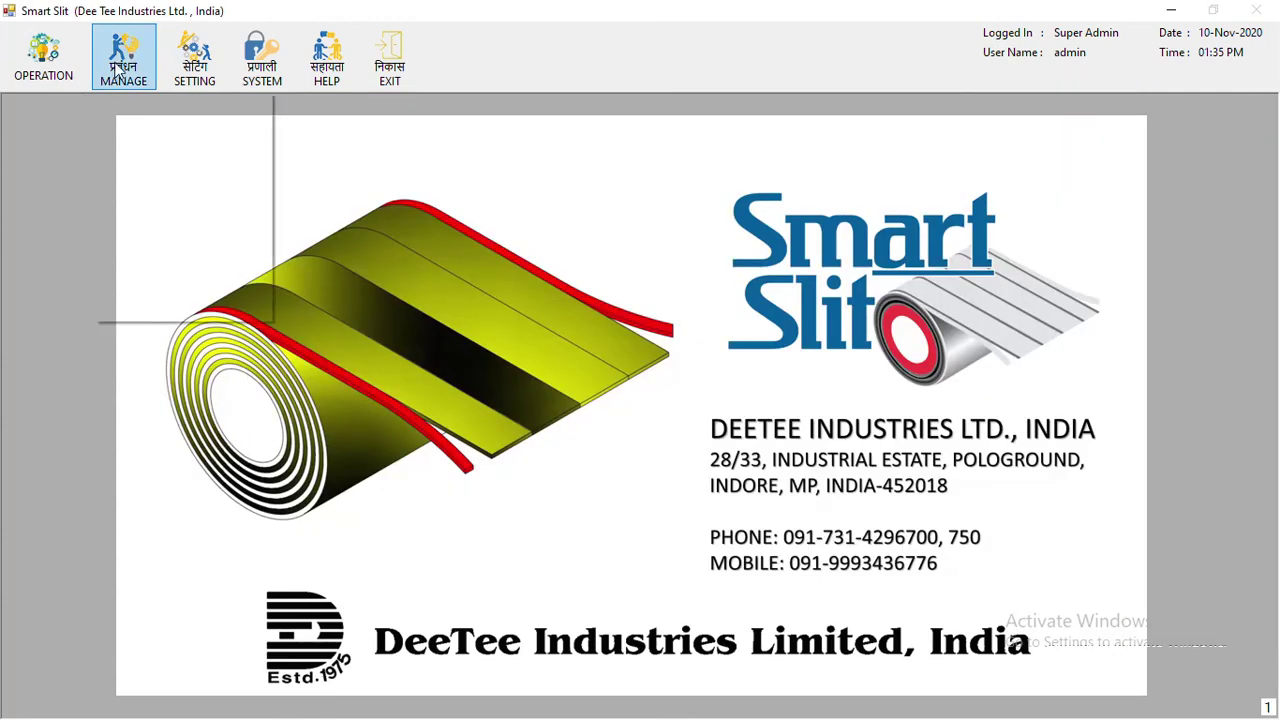
{"action": "left_click", "coordinate": [48, 66]}
{"action": "mouse_move", "coordinate": [97, 76]}
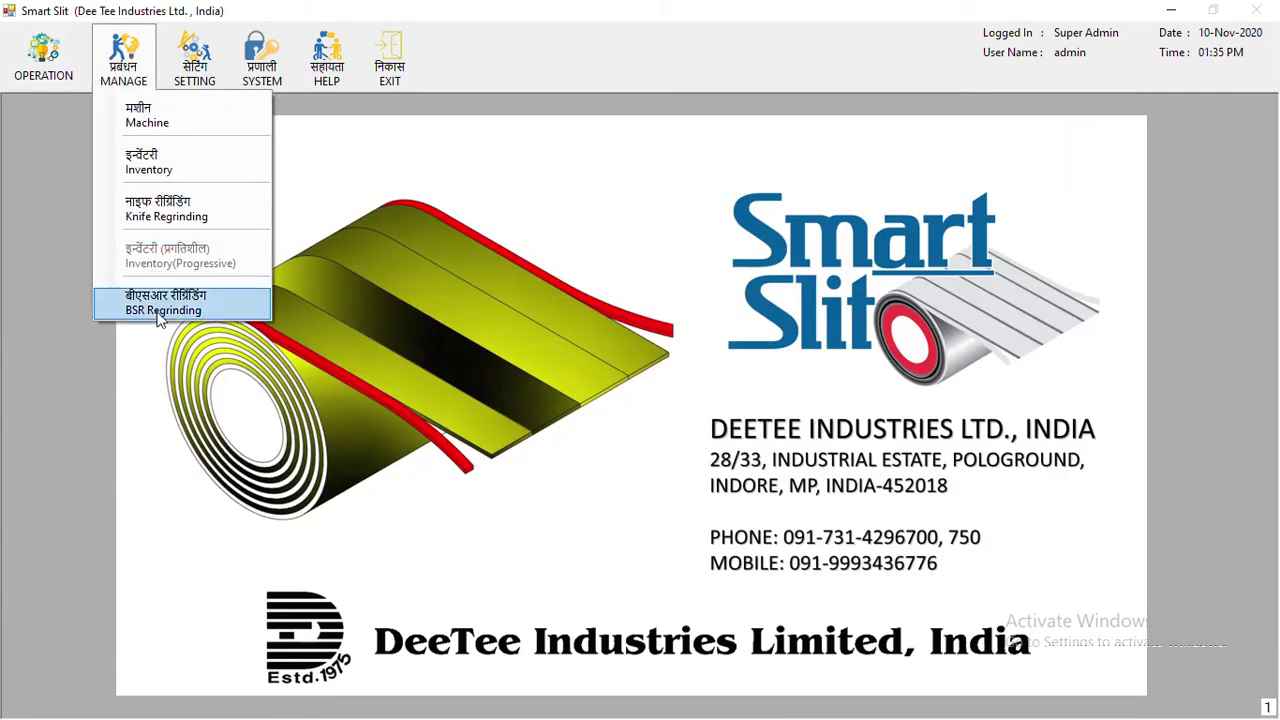
{"action": "left_click", "coordinate": [165, 214]}
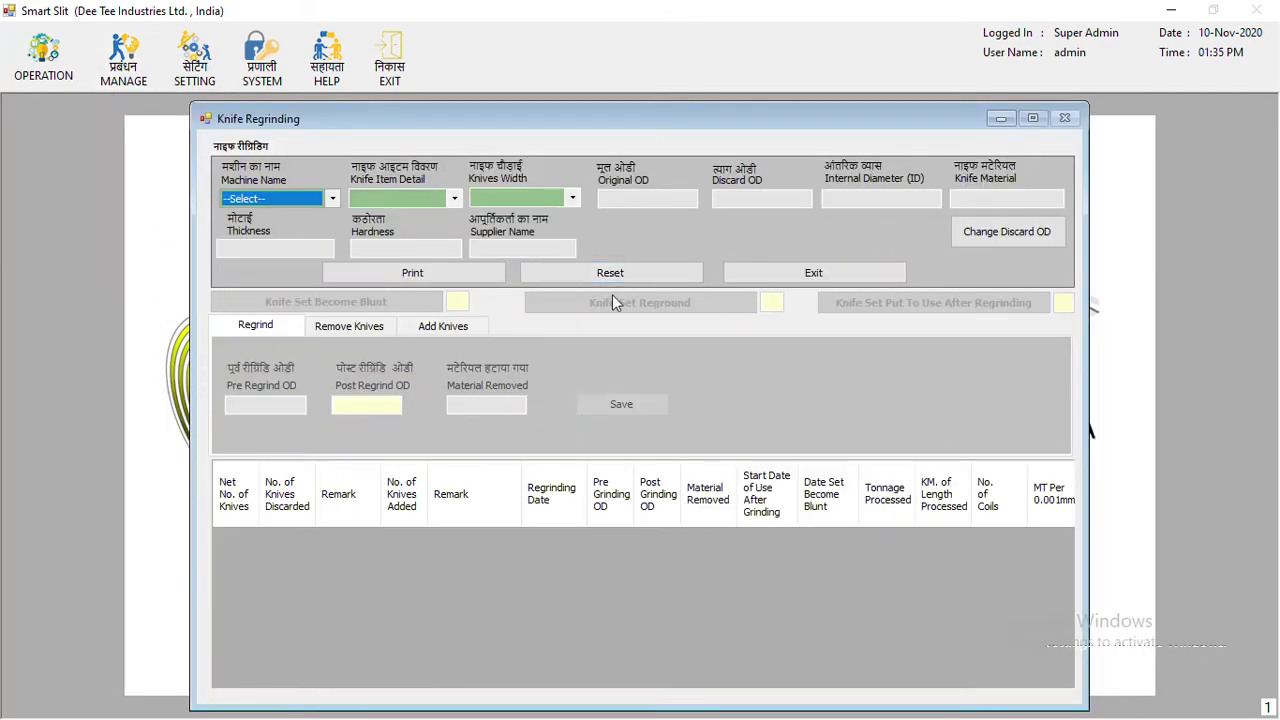
{"action": "left_click", "coordinate": [306, 199]}
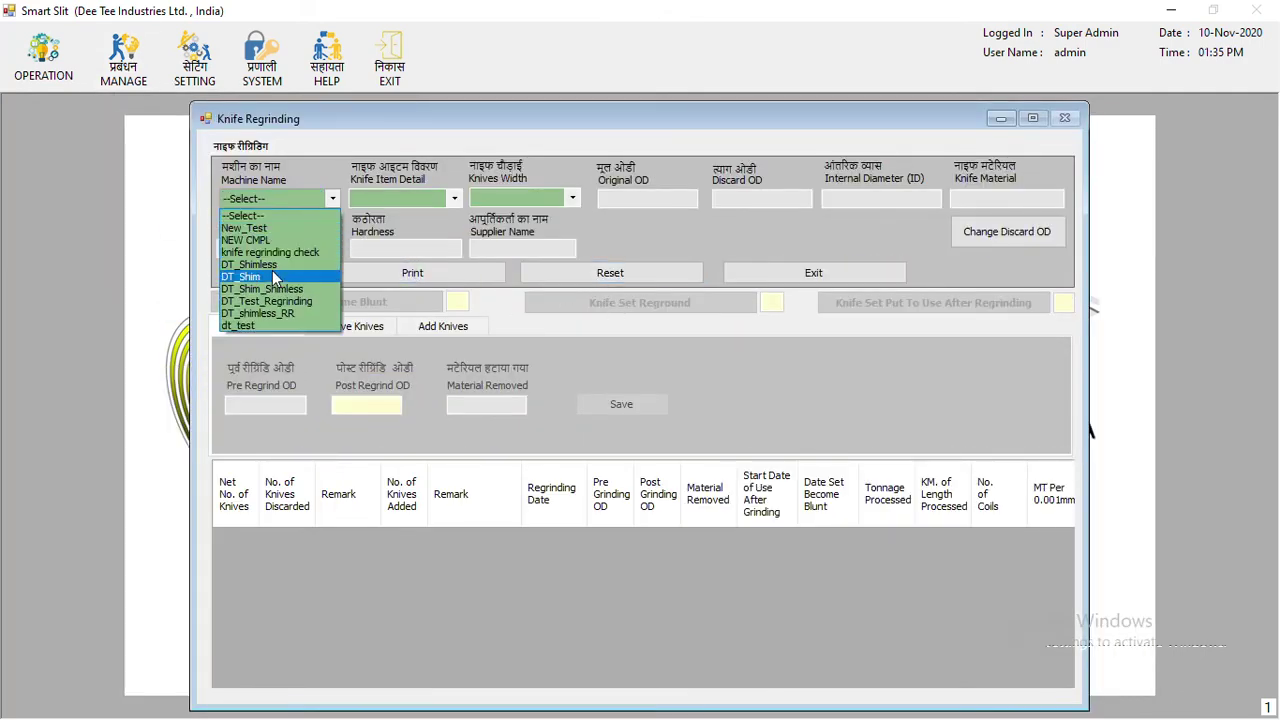
{"action": "left_click", "coordinate": [262, 264]}
{"action": "left_click", "coordinate": [454, 198]}
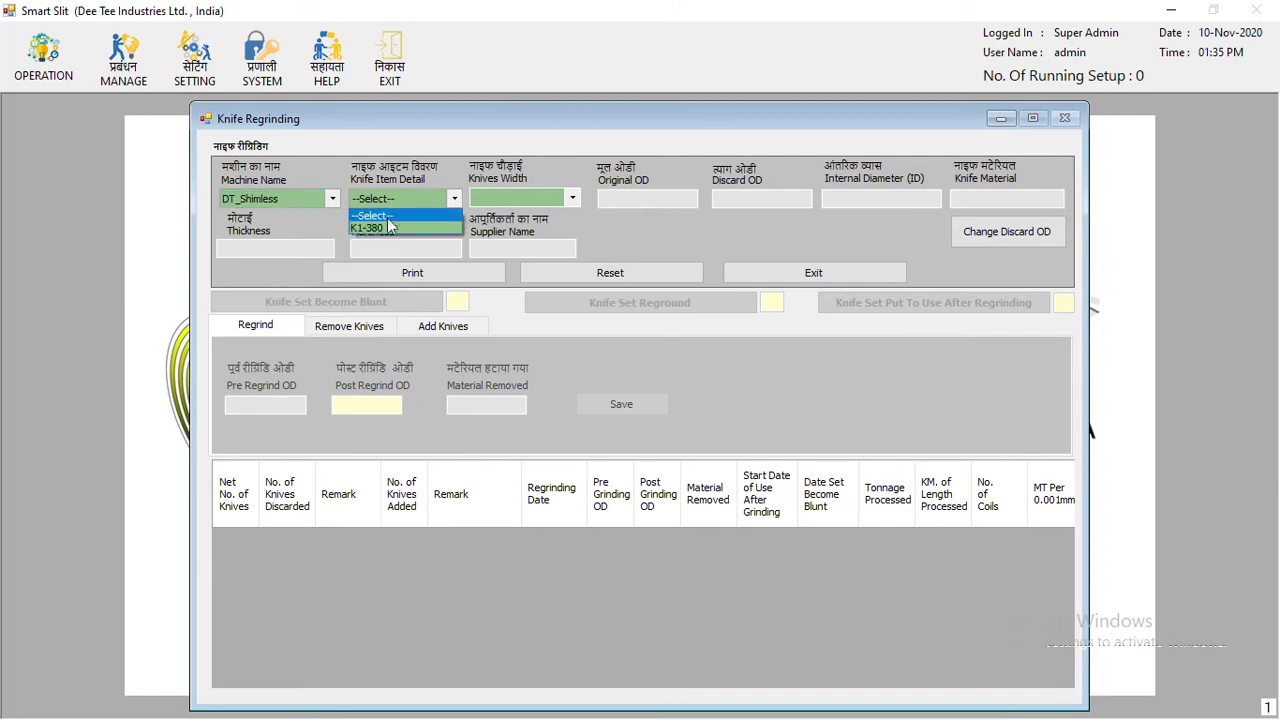
{"action": "left_click", "coordinate": [449, 218]}
{"action": "left_click", "coordinate": [482, 200]}
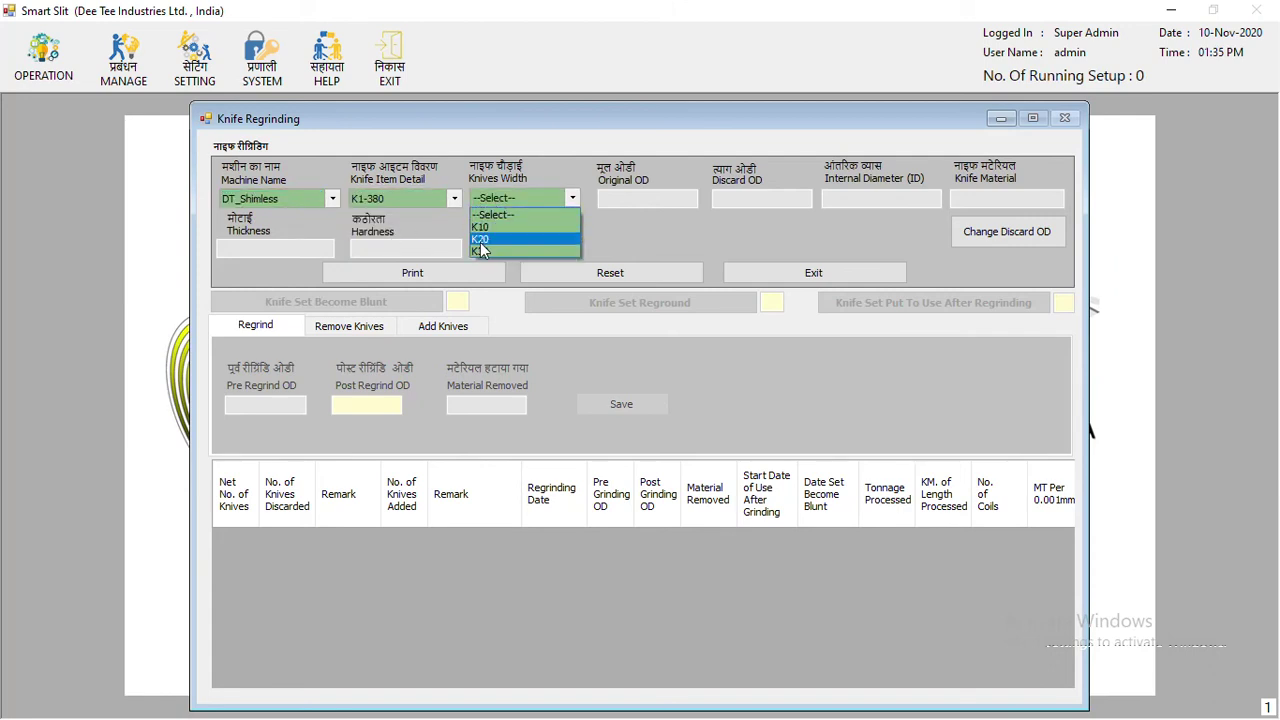
{"action": "left_click", "coordinate": [284, 200]}
Load the regrinding history for machine knife regrinding check, knife item K1- 400 and knives width K5
{"action": "left_click", "coordinate": [284, 200]}
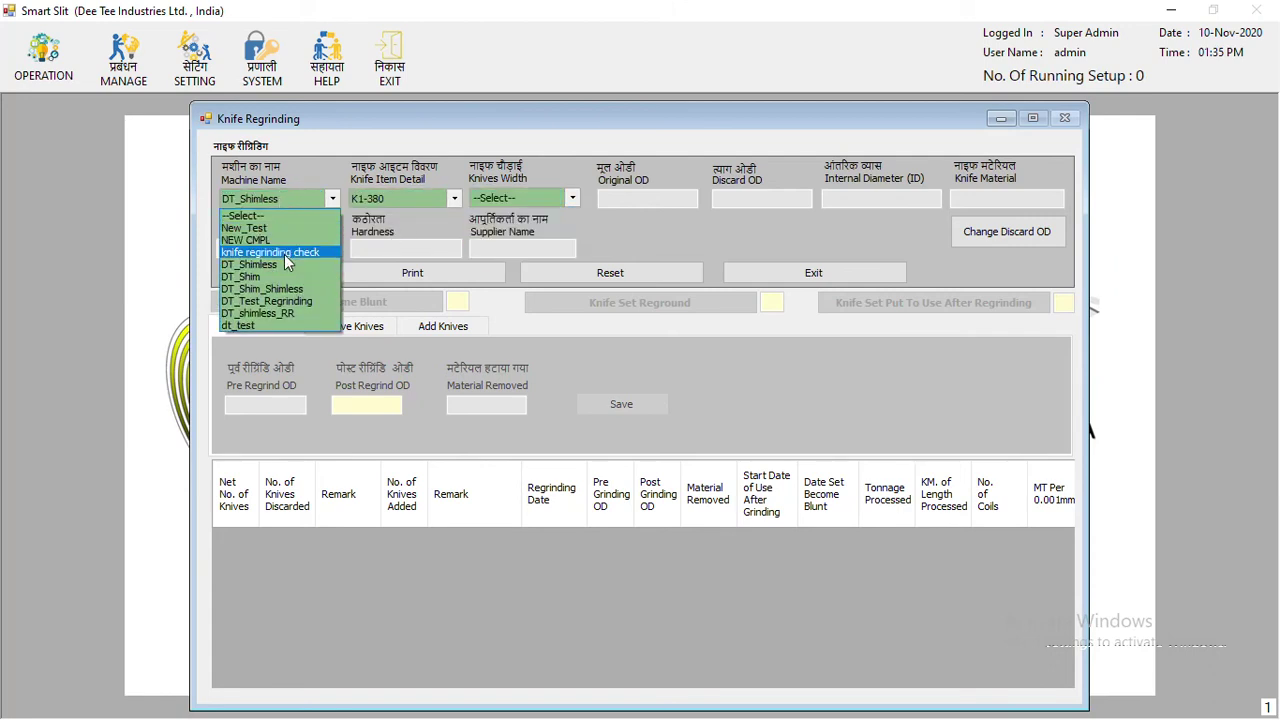
{"action": "left_click", "coordinate": [265, 249]}
{"action": "left_click", "coordinate": [401, 201]}
{"action": "left_click", "coordinate": [393, 241]}
{"action": "left_click", "coordinate": [482, 203]}
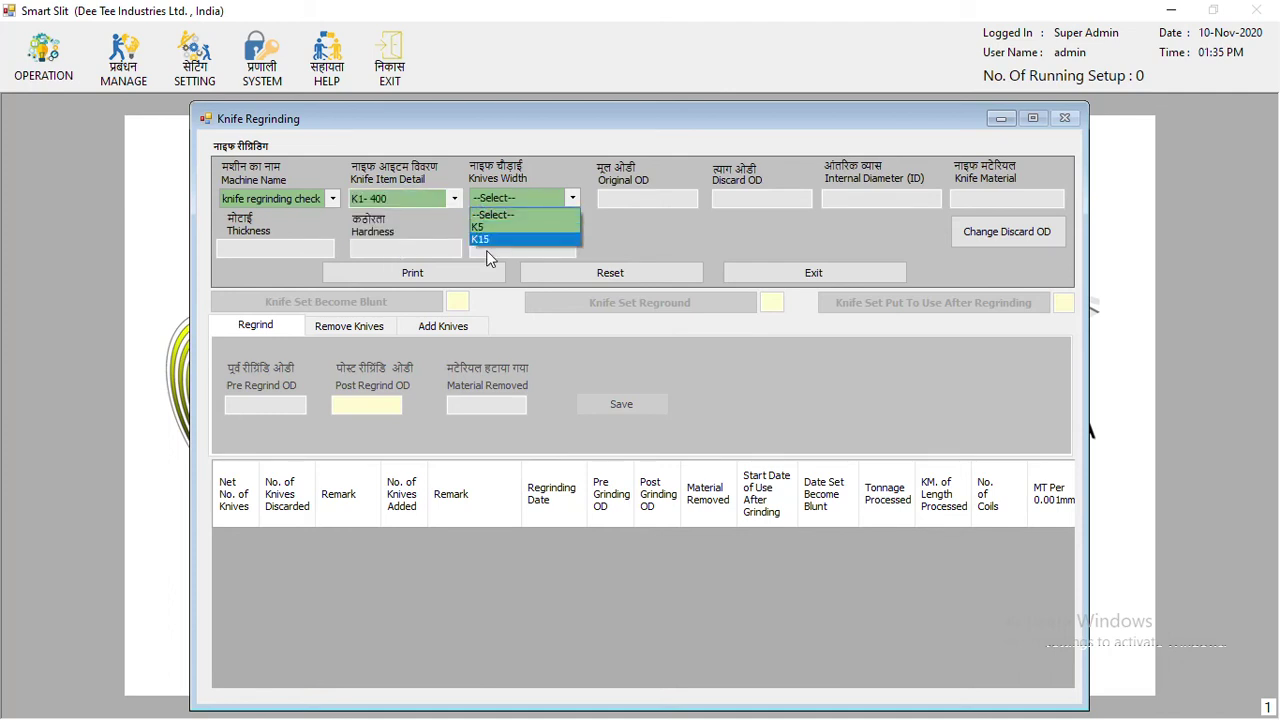
{"action": "left_click", "coordinate": [488, 228]}
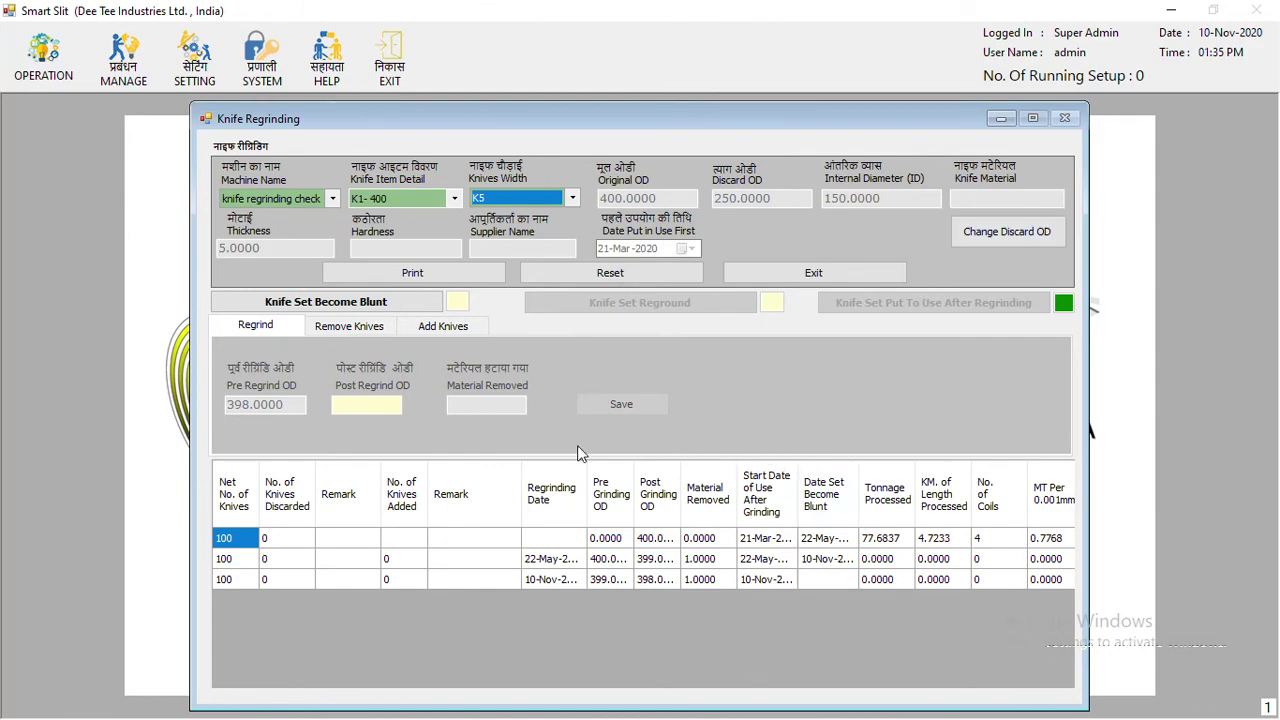
Open the Slitting Cutter History Card report full screen, examine its regrinding dates, ODs, material removed and tonnage processed, and close it
{"action": "left_click", "coordinate": [476, 278]}
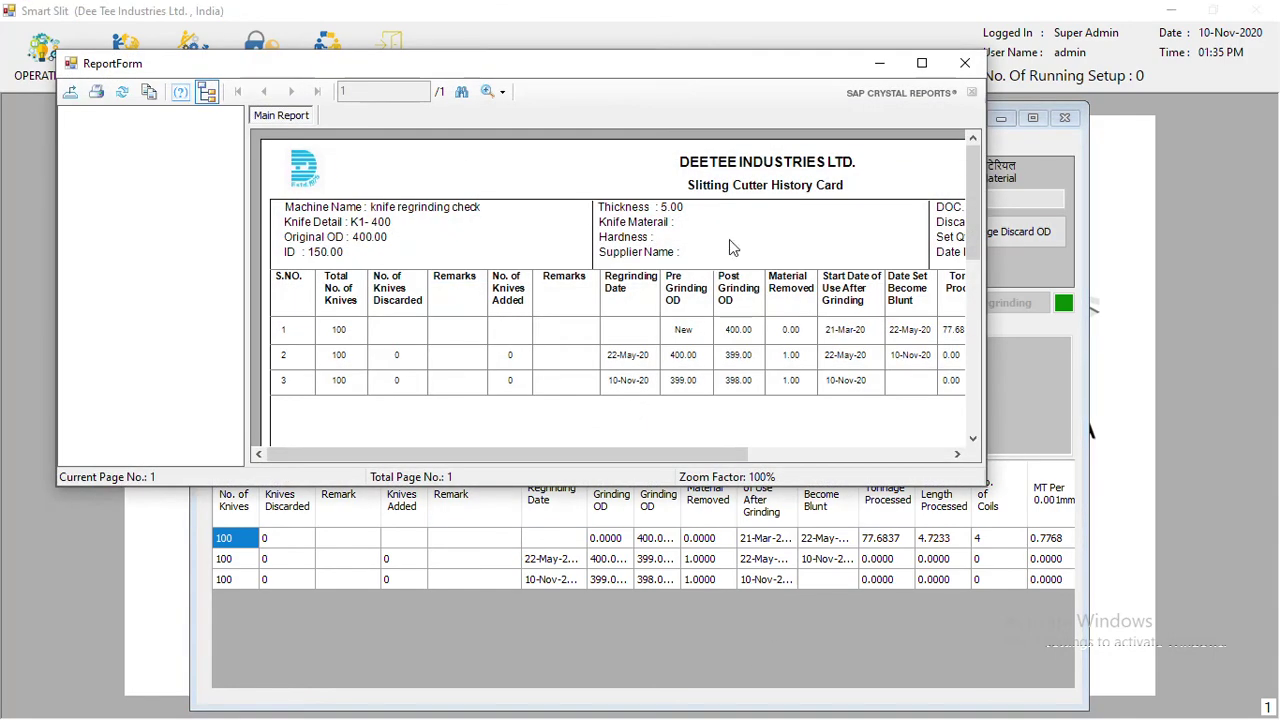
{"action": "left_click", "coordinate": [921, 63]}
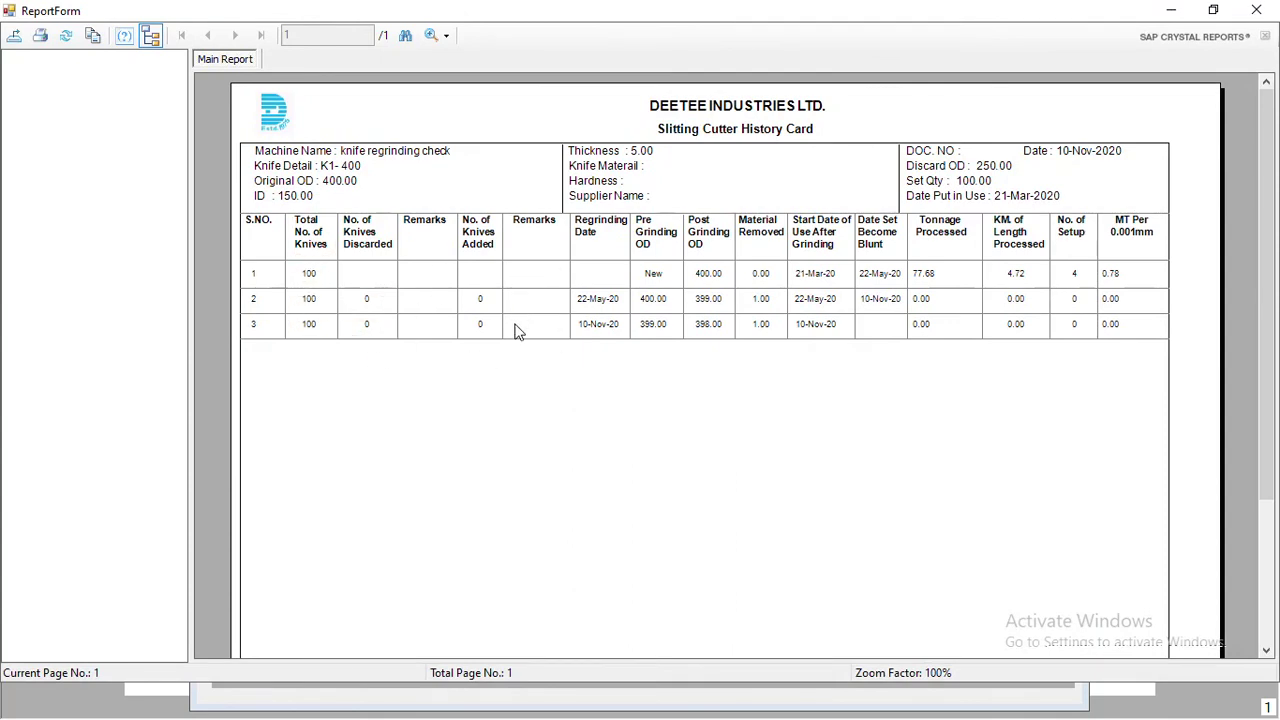
{"action": "left_click", "coordinate": [610, 304]}
{"action": "left_click", "coordinate": [694, 305]}
{"action": "left_click", "coordinate": [775, 308]}
{"action": "left_click", "coordinate": [939, 284]}
{"action": "left_click", "coordinate": [928, 330]}
{"action": "left_click", "coordinate": [938, 304]}
{"action": "left_click", "coordinate": [950, 318]}
{"action": "left_click", "coordinate": [1257, 12]}
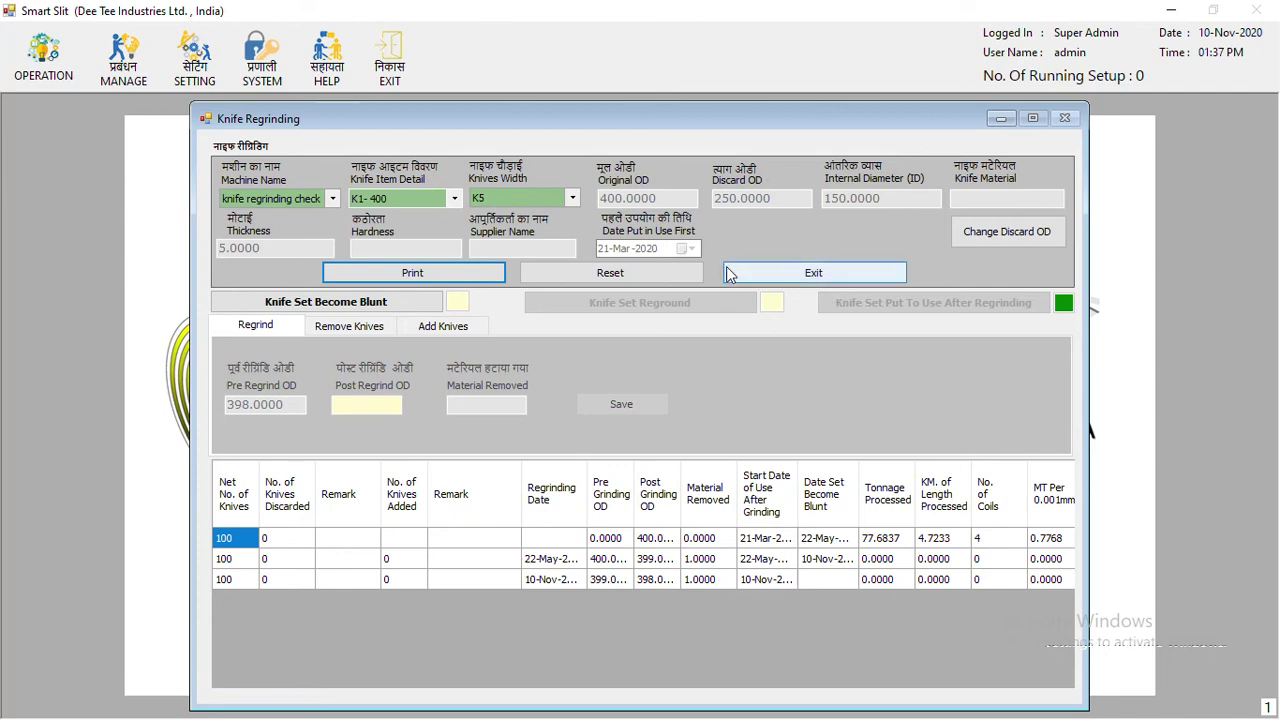
Close the Knife Regrinding window and exit Smart Slit to get back to the desktop
{"action": "left_click", "coordinate": [777, 279]}
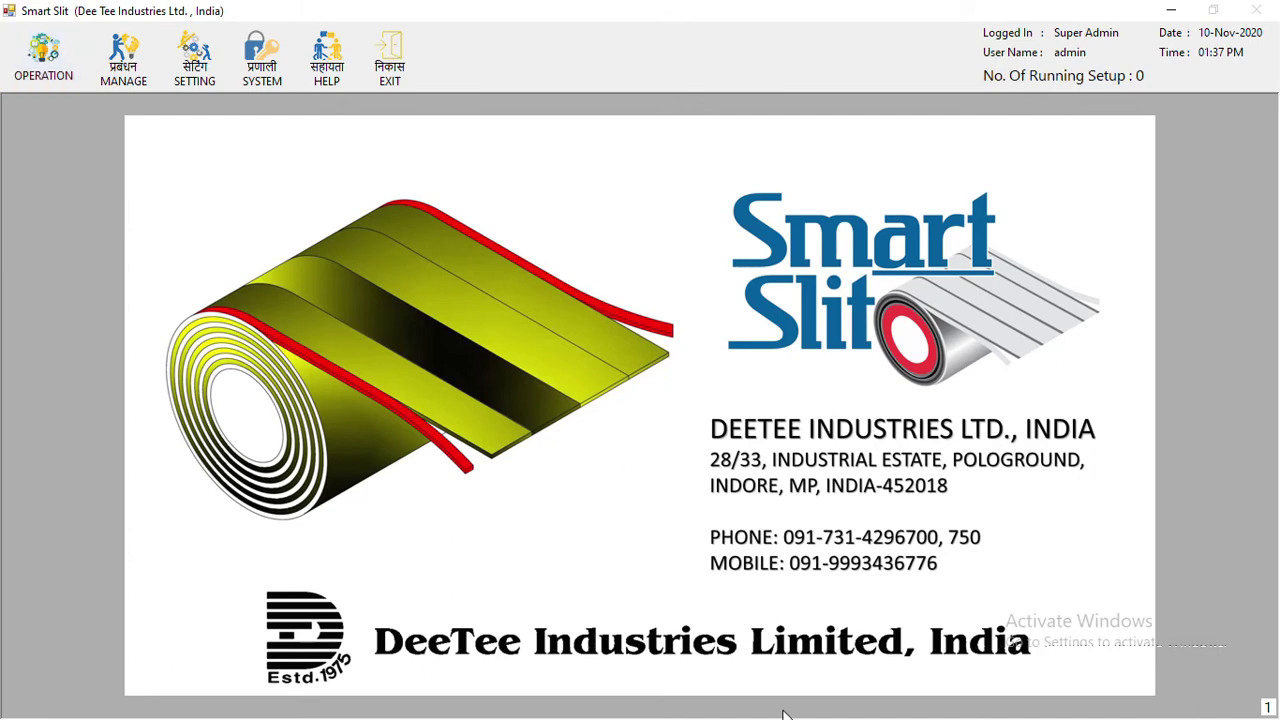
{"action": "key", "text": "super"}
{"action": "right_click", "coordinate": [848, 695]}
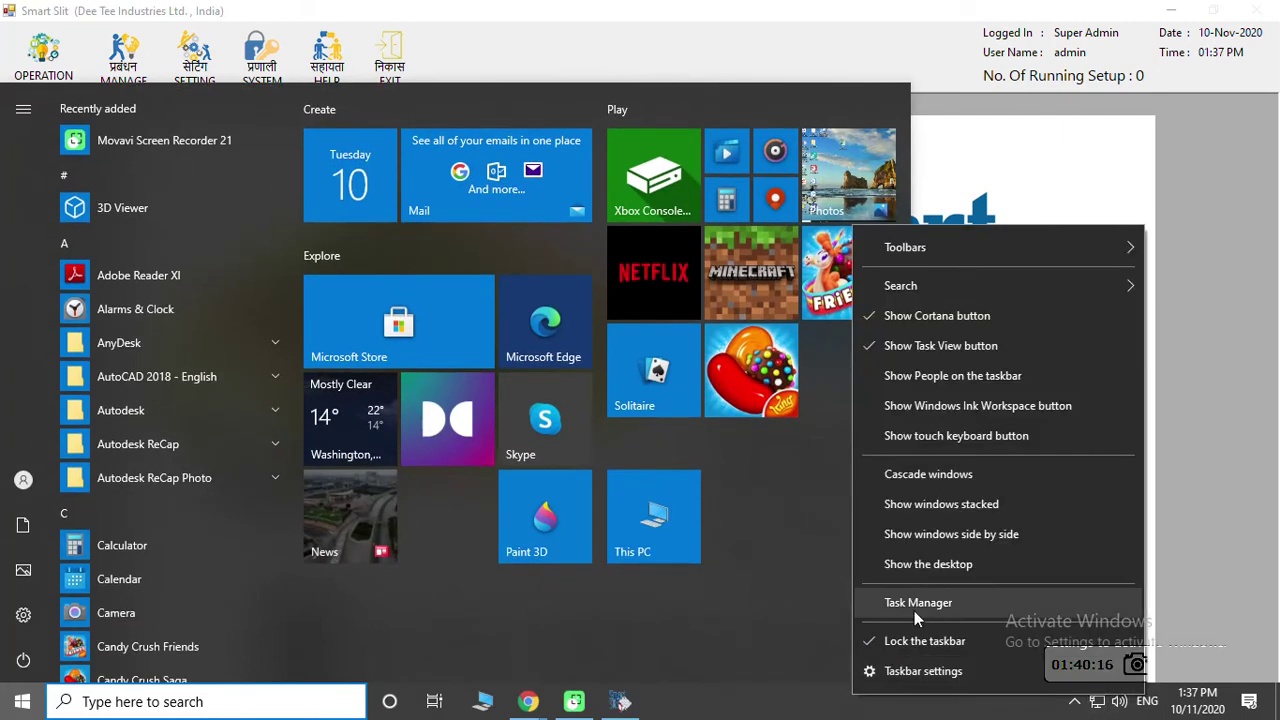
{"action": "left_click", "coordinate": [930, 566]}
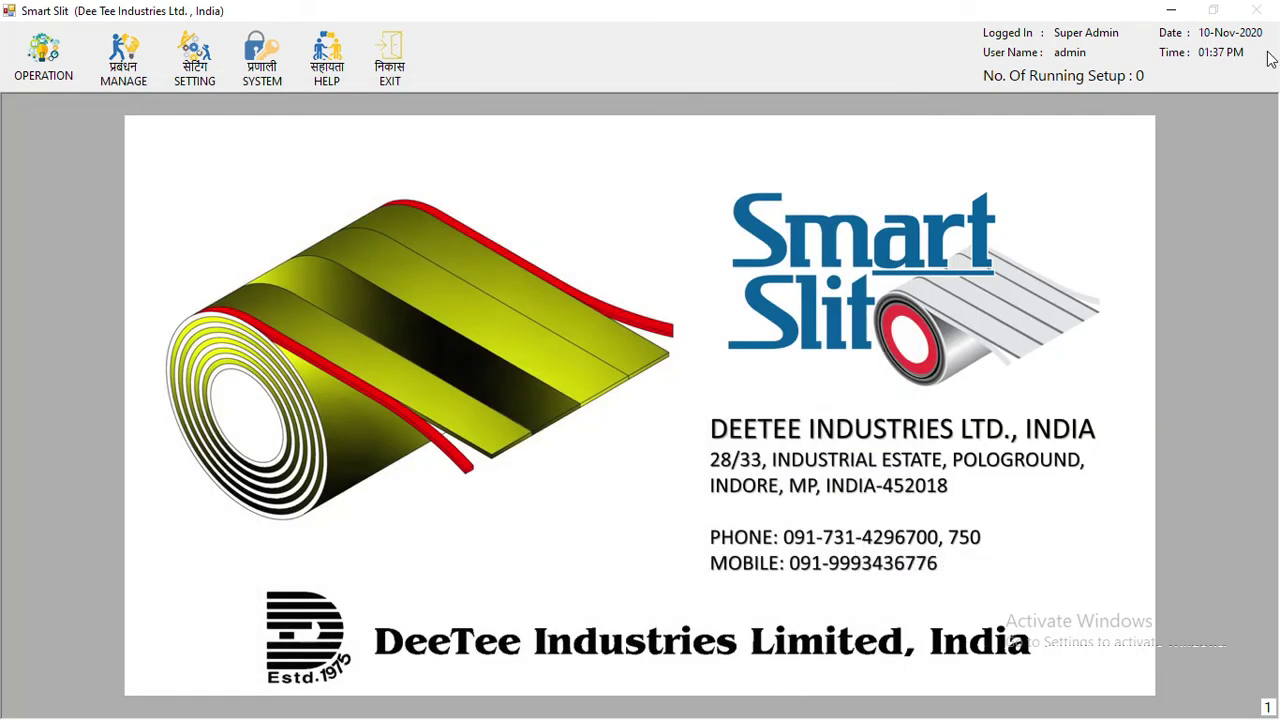
{"action": "left_click", "coordinate": [380, 75]}
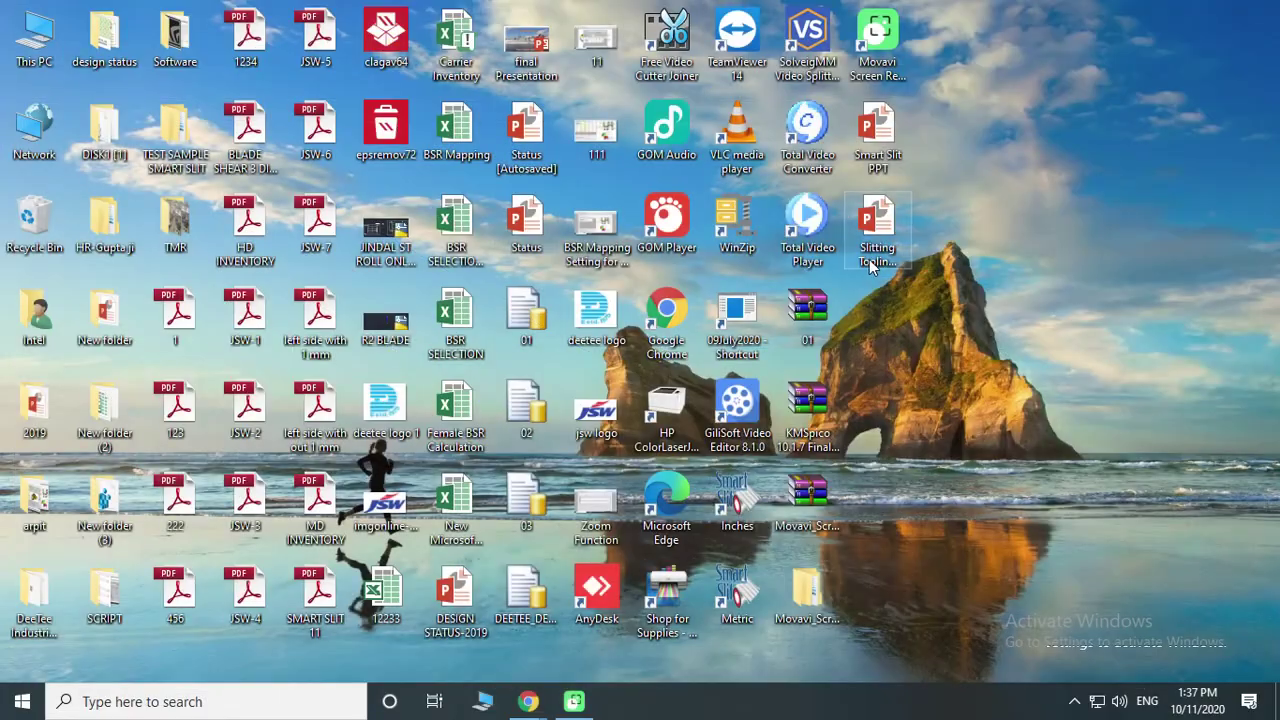
Open the Smart Slit PPT presentation in PowerPoint and skim its slide thumbnails
{"action": "double_click", "coordinate": [877, 140]}
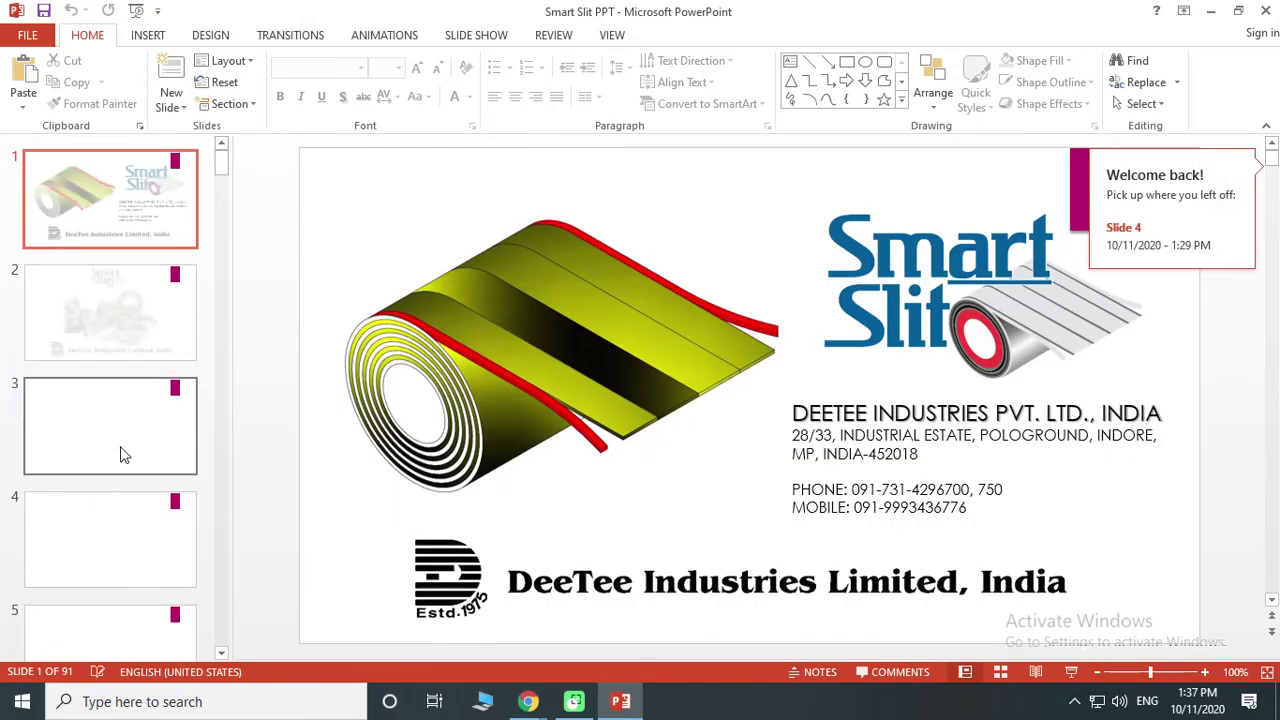
{"action": "scroll", "coordinate": [125, 455], "scroll_direction": "down", "scroll_amount": 3}
{"action": "scroll", "coordinate": [135, 460], "scroll_direction": "down", "scroll_amount": 5}
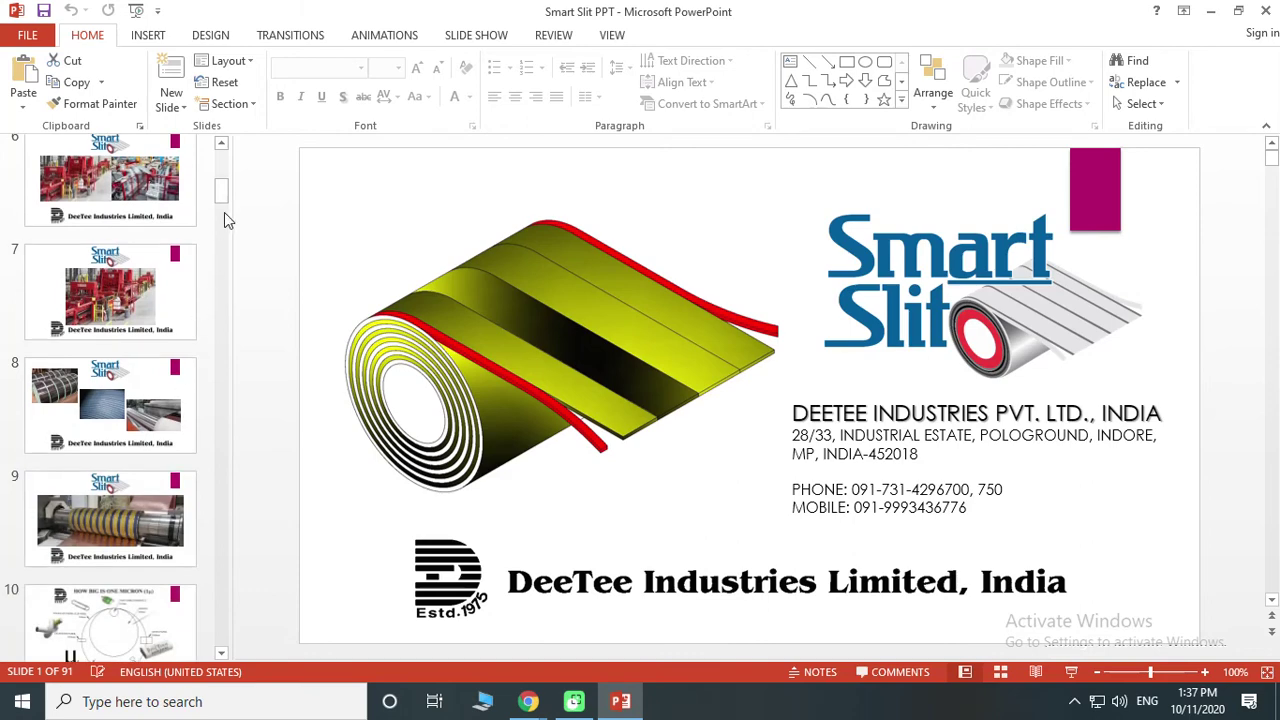
{"action": "left_click_drag", "start_coordinate": [224, 205], "coordinate": [269, 148]}
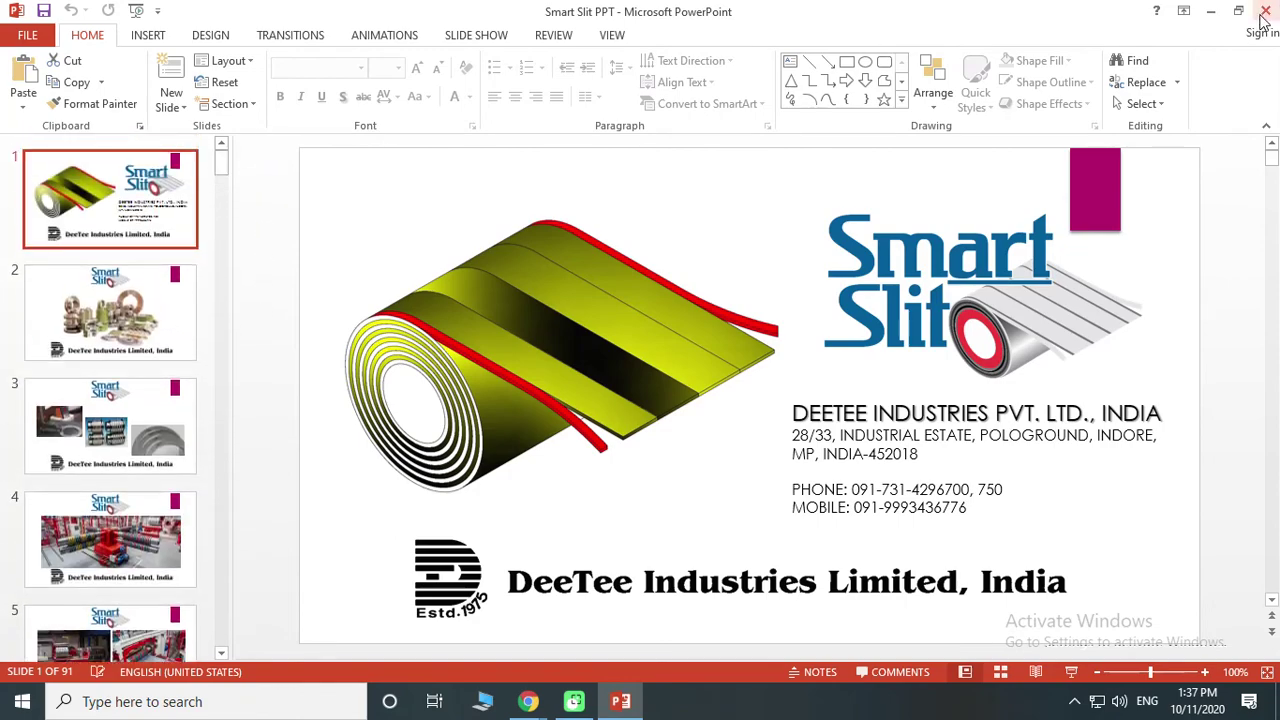